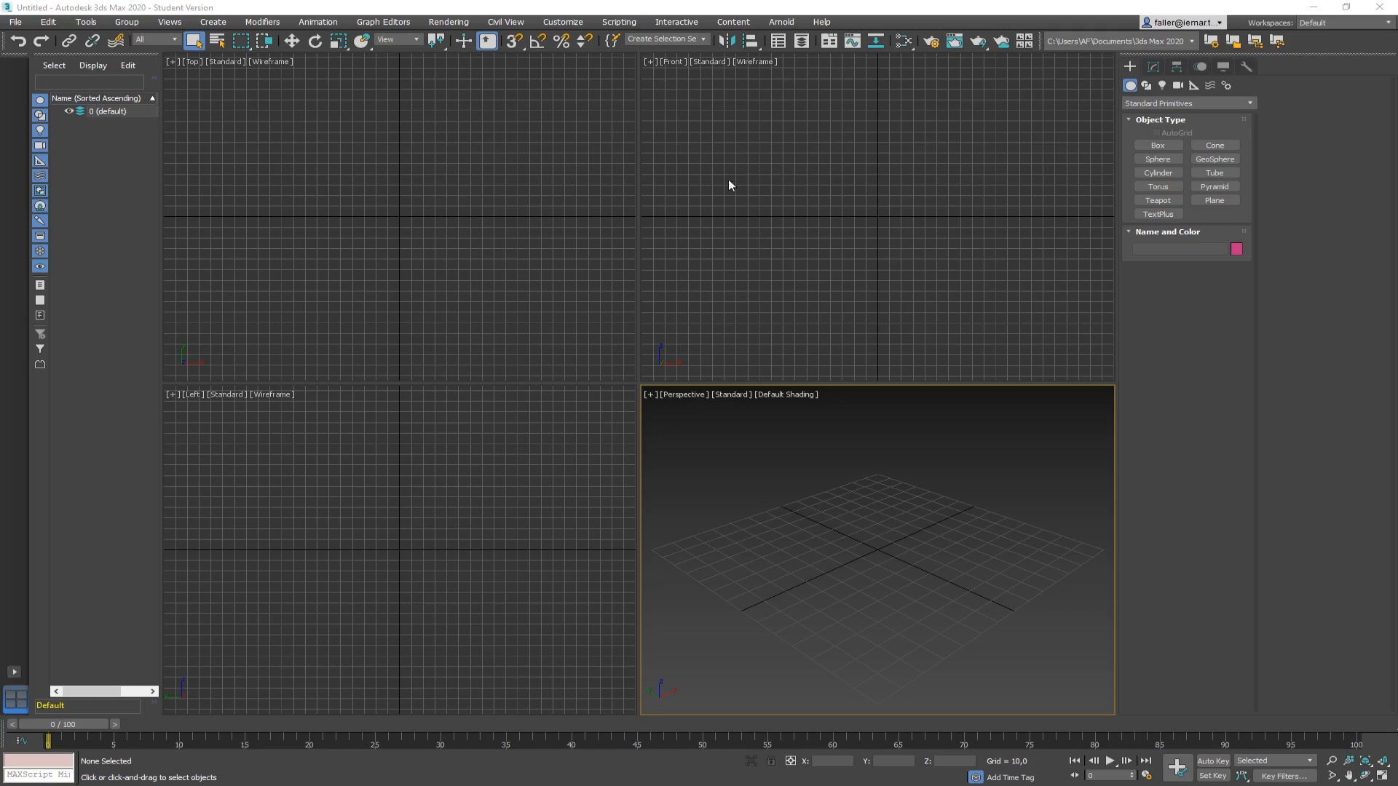
Maximize the Top viewport and create a large sphere with a radius of about 31.75 just below the grid centre
{"action": "left_click", "coordinate": [454, 213]}
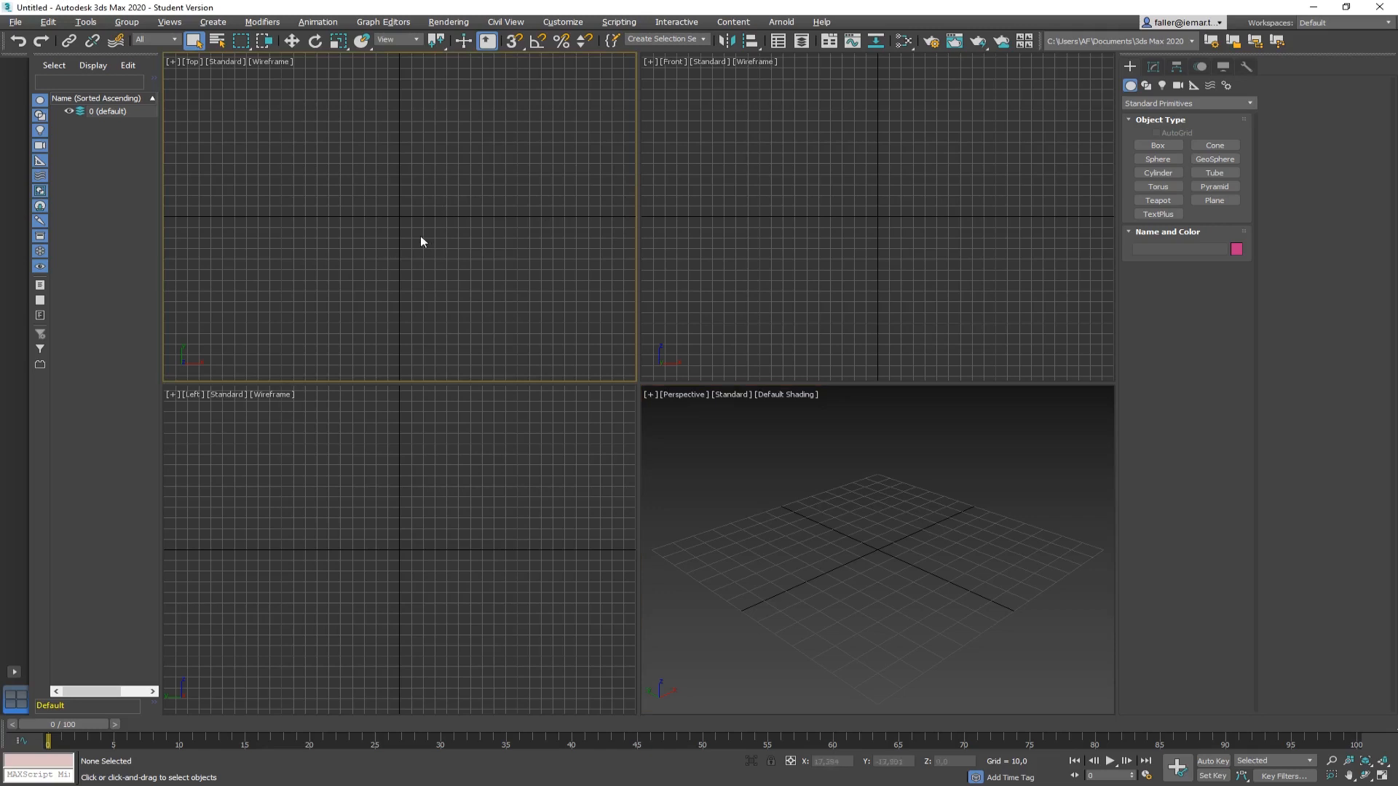
{"action": "key", "text": "alt+w"}
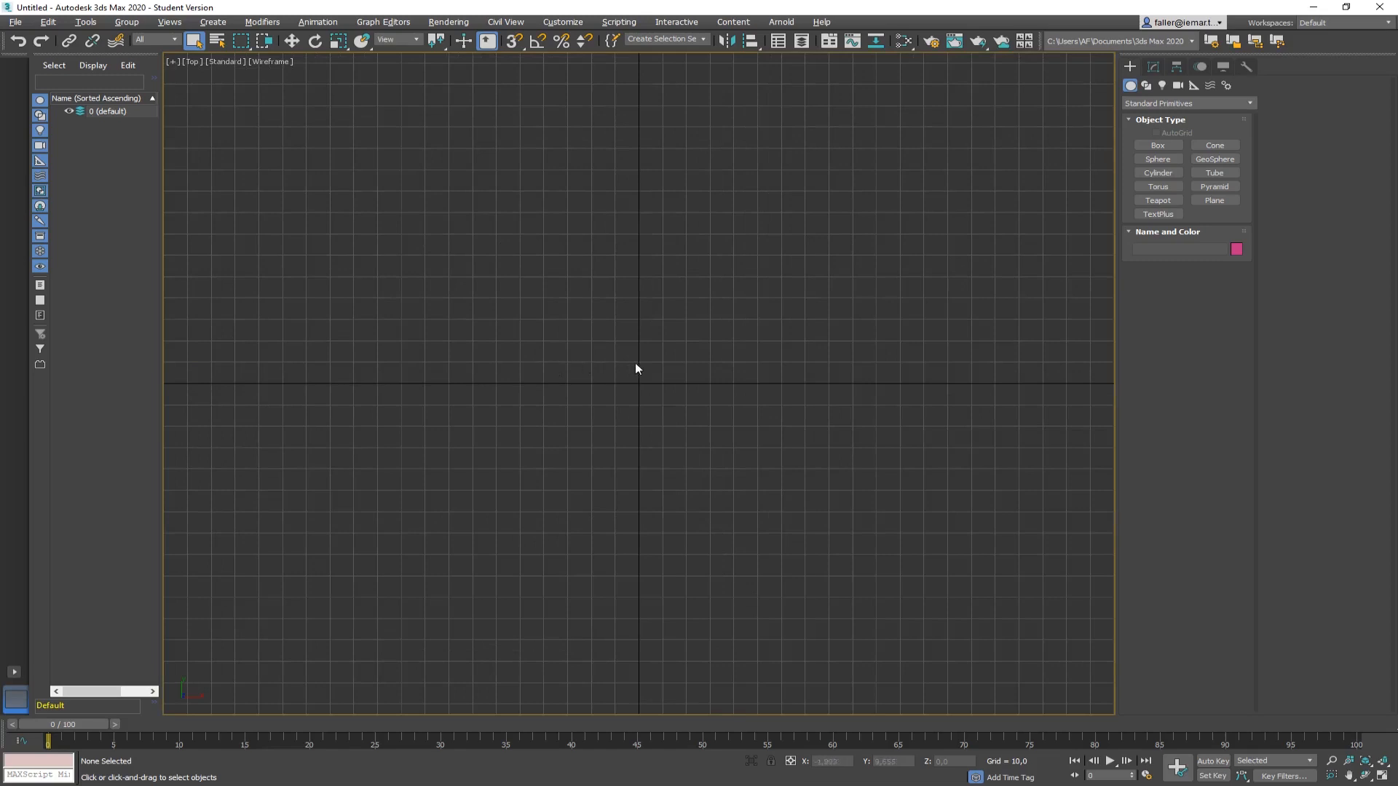
{"action": "left_click", "coordinate": [1158, 159]}
{"action": "left_click_drag", "start_coordinate": [662, 423], "coordinate": [721, 468]}
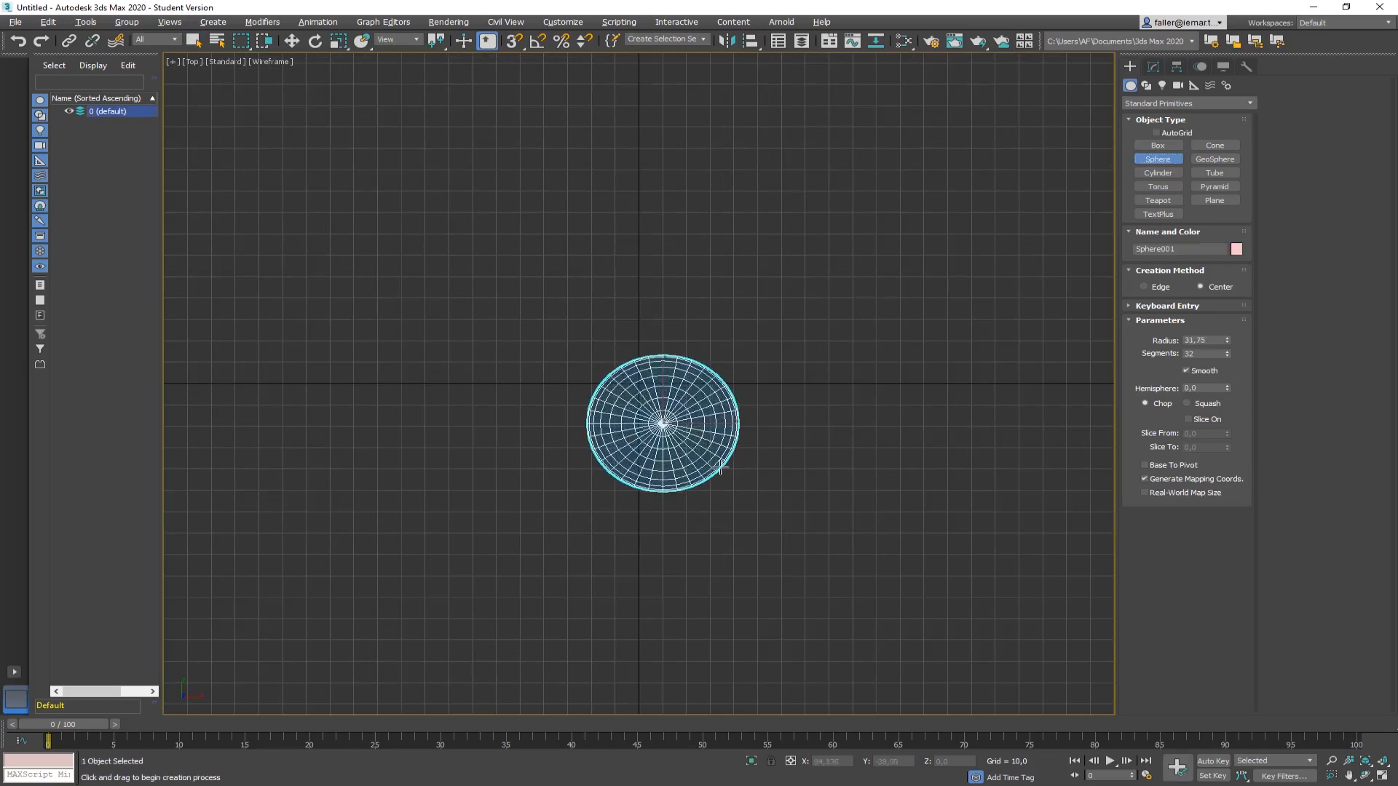
Display the view shaded and create two smaller spheres up and left of the large one, the upper with a radius of about 8
{"action": "key", "text": "F3"}
{"action": "left_click_drag", "start_coordinate": [533, 309], "coordinate": [560, 285]}
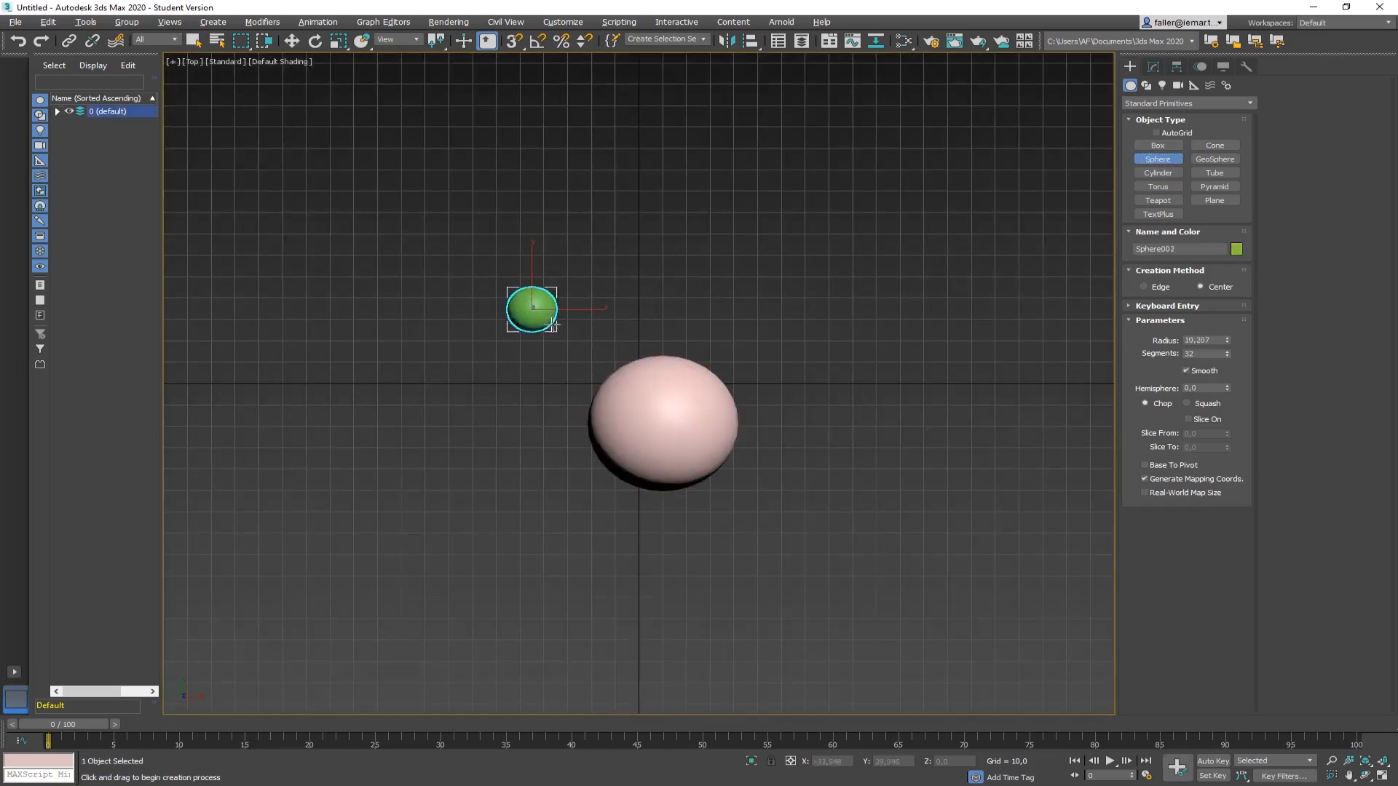
{"action": "left_click_drag", "start_coordinate": [567, 216], "coordinate": [570, 234]}
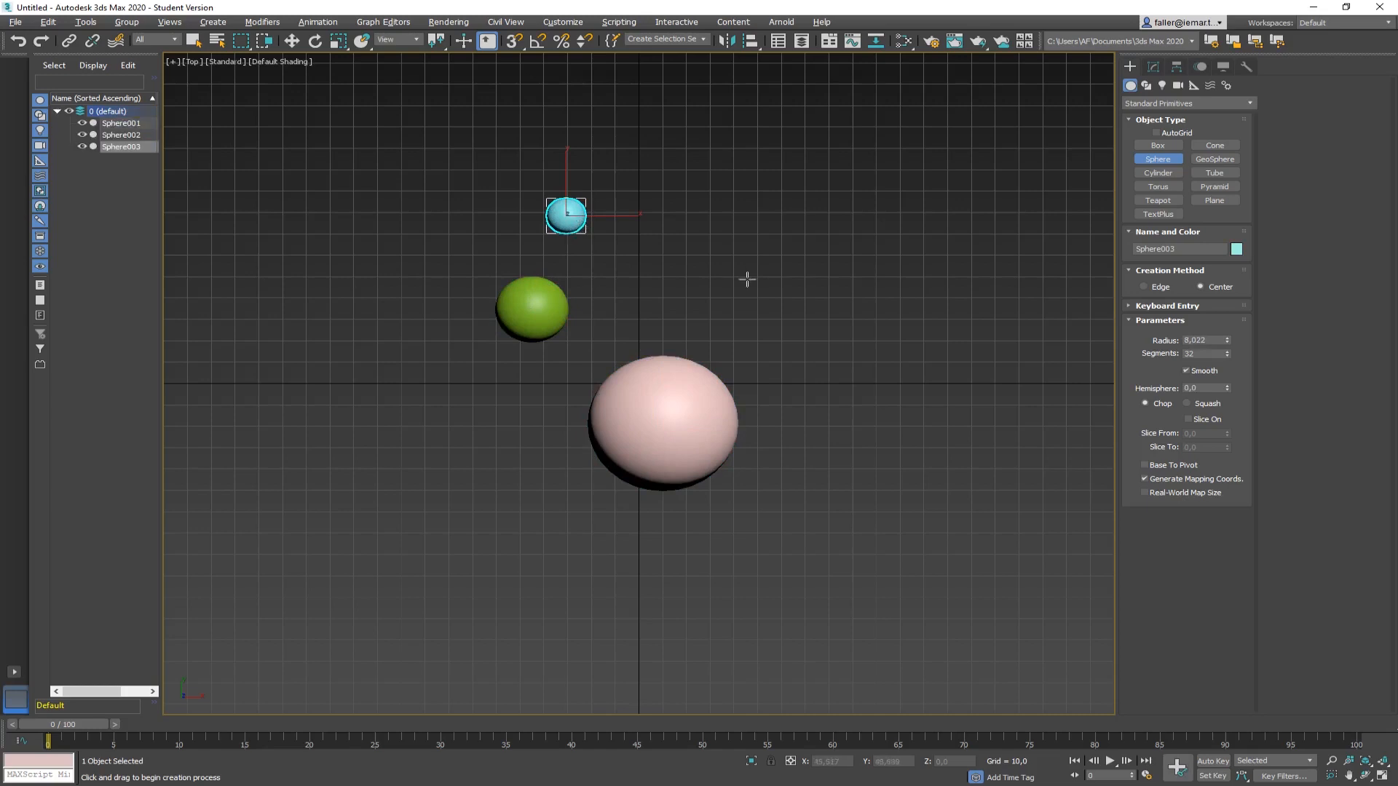
{"action": "right_click", "coordinate": [332, 237]}
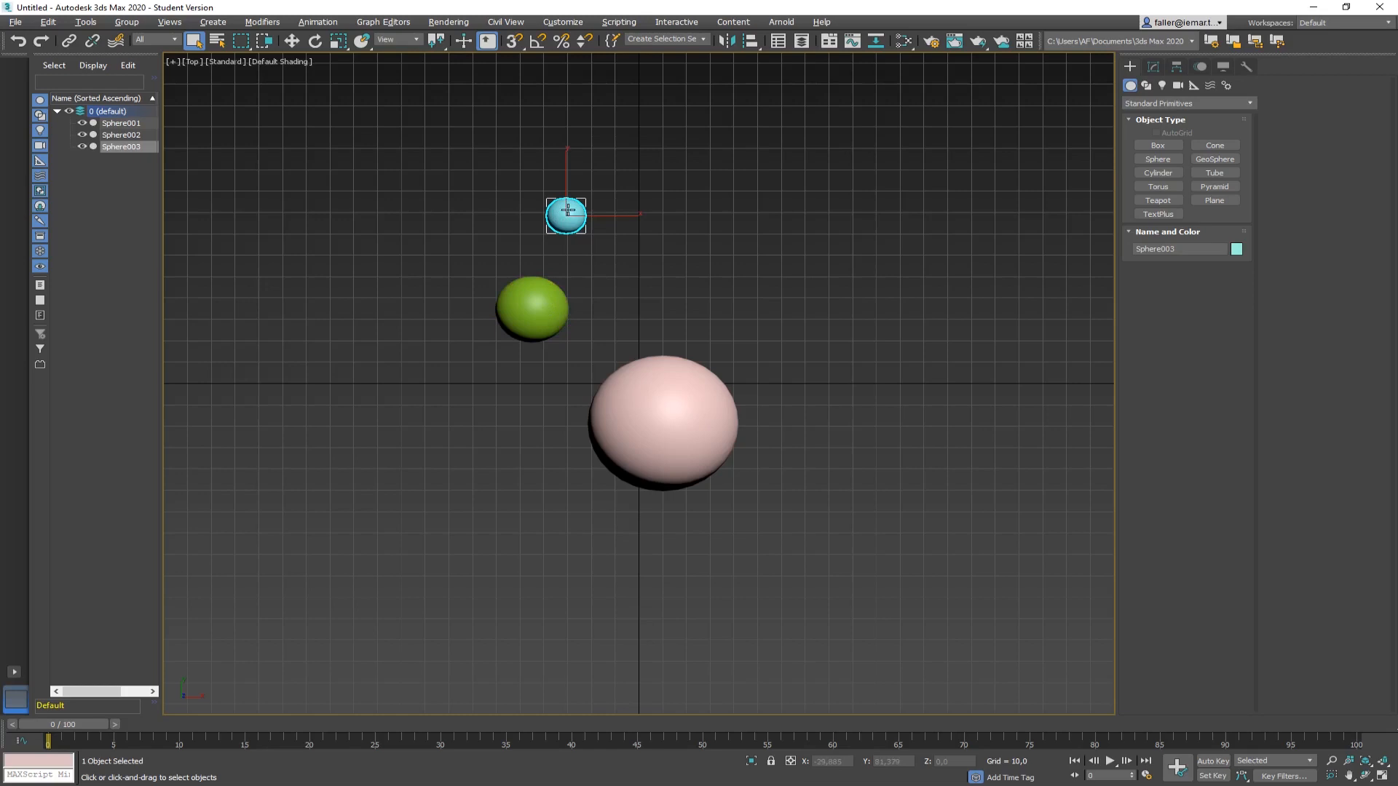
{"action": "left_click", "coordinate": [691, 316]}
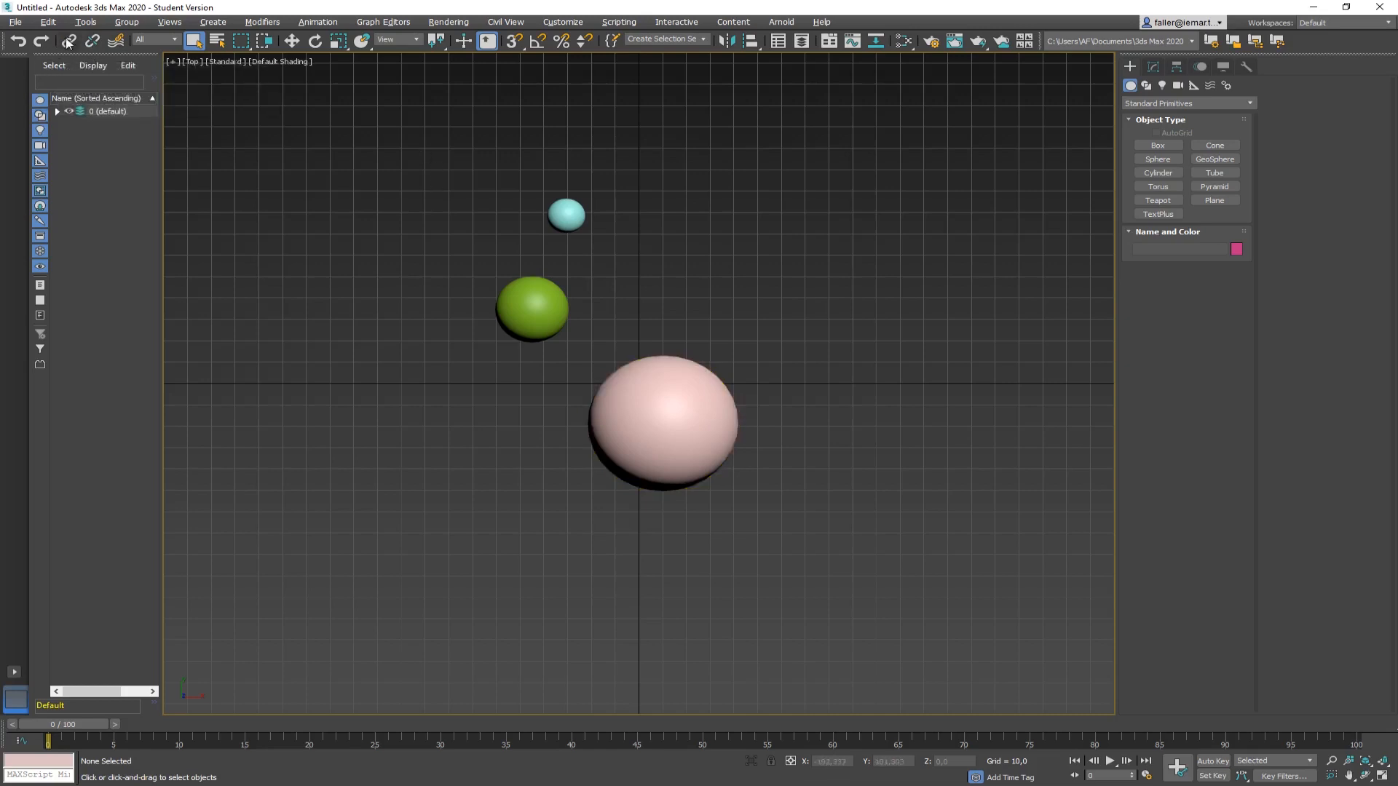
Link the small cyan sphere to the green sphere as its parent
{"action": "left_click", "coordinate": [68, 42]}
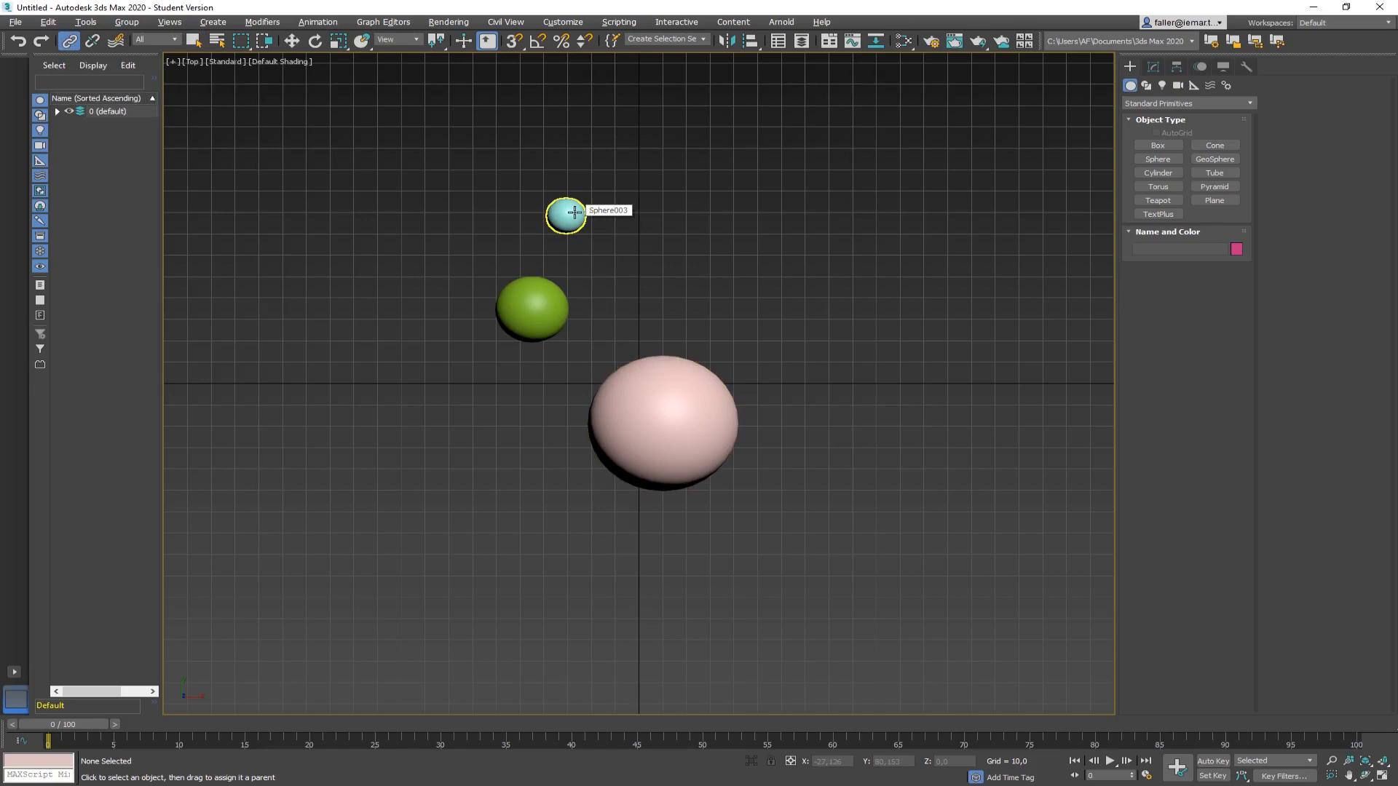
{"action": "left_click", "coordinate": [574, 212]}
{"action": "scroll", "coordinate": [583, 219], "scroll_direction": "up", "scroll_amount": 4}
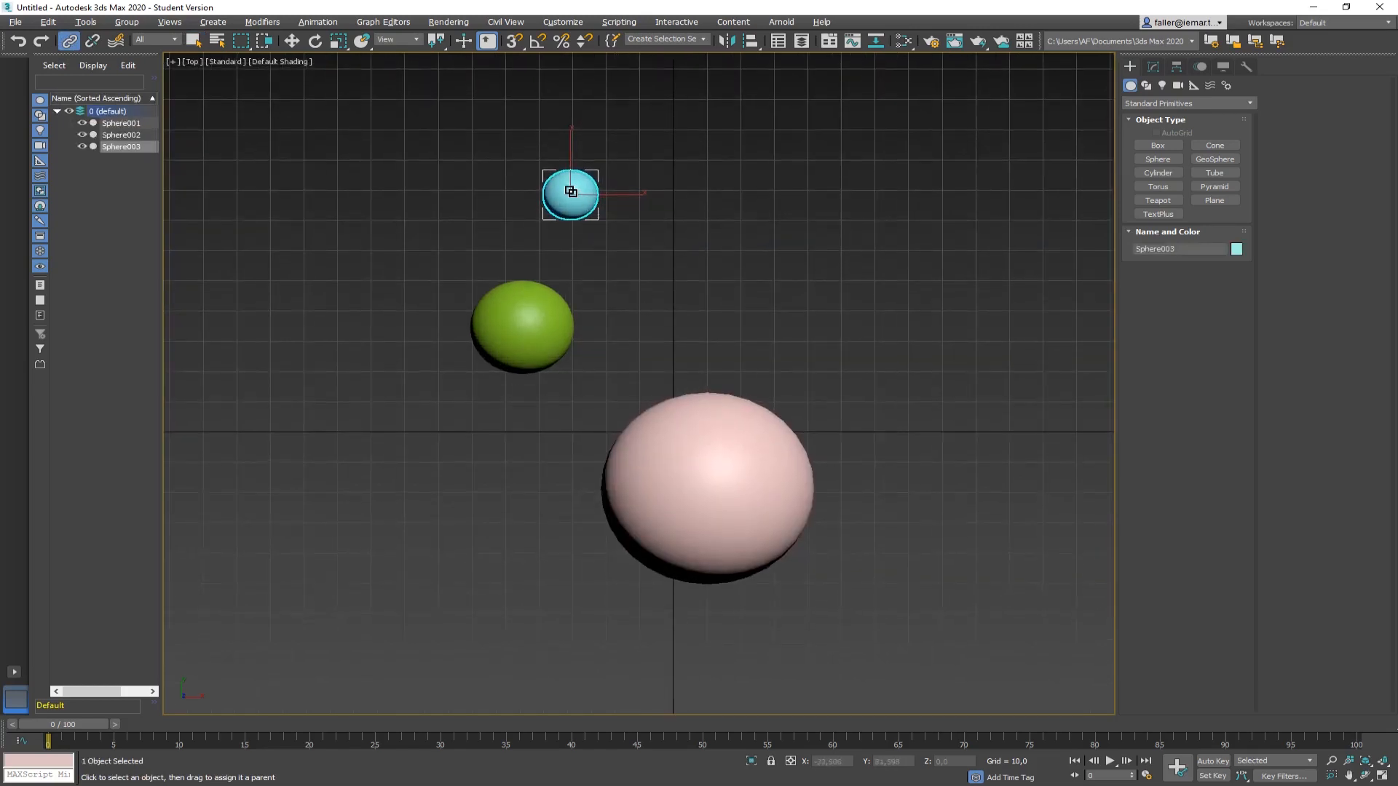
{"action": "left_click_drag", "start_coordinate": [571, 192], "coordinate": [515, 326]}
Move the green parent sphere slightly to about X -47.6, Y 33.8 to test the link
{"action": "left_click", "coordinate": [292, 42]}
{"action": "left_click", "coordinate": [609, 272]}
{"action": "left_click", "coordinate": [569, 311]}
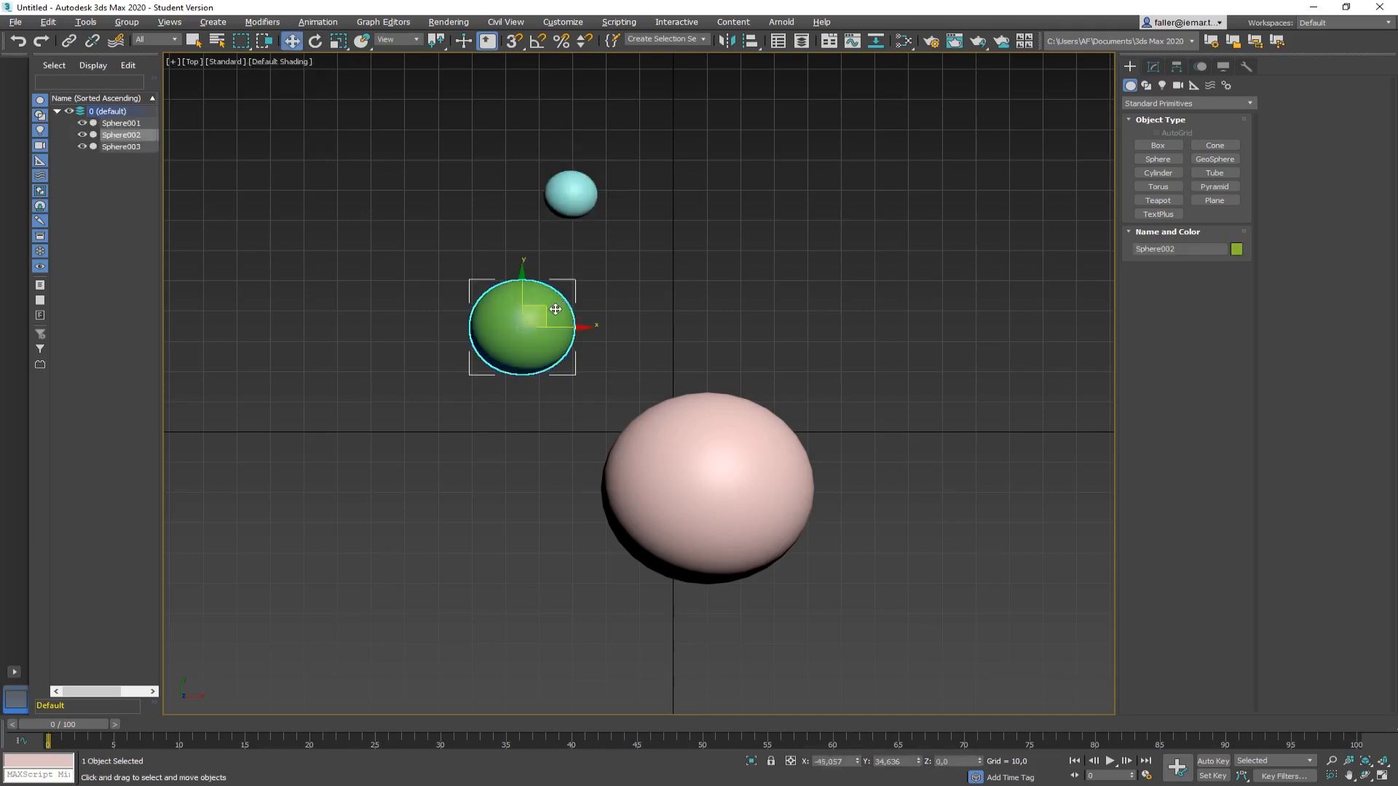
{"action": "mouse_move", "coordinate": [571, 329]}
{"action": "left_mouse_down"}
{"action": "mouse_move", "coordinate": [409, 325]}
{"action": "mouse_move", "coordinate": [569, 326]}
{"action": "mouse_move", "coordinate": [520, 299]}
{"action": "mouse_move", "coordinate": [549, 315]}
{"action": "left_mouse_up"}
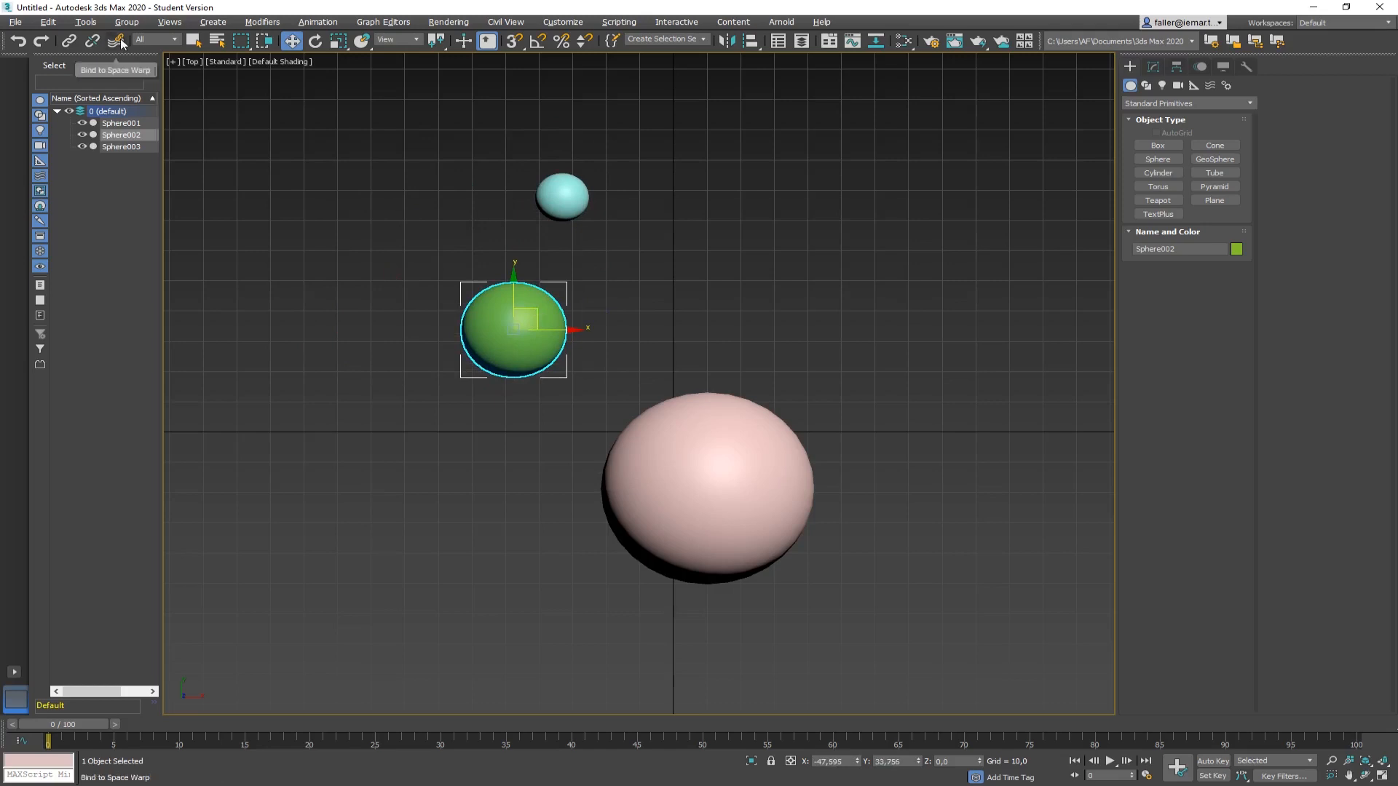
Try rotating and scaling the green parent sphere to check the effect on the linked cyan sphere
{"action": "left_click", "coordinate": [315, 42]}
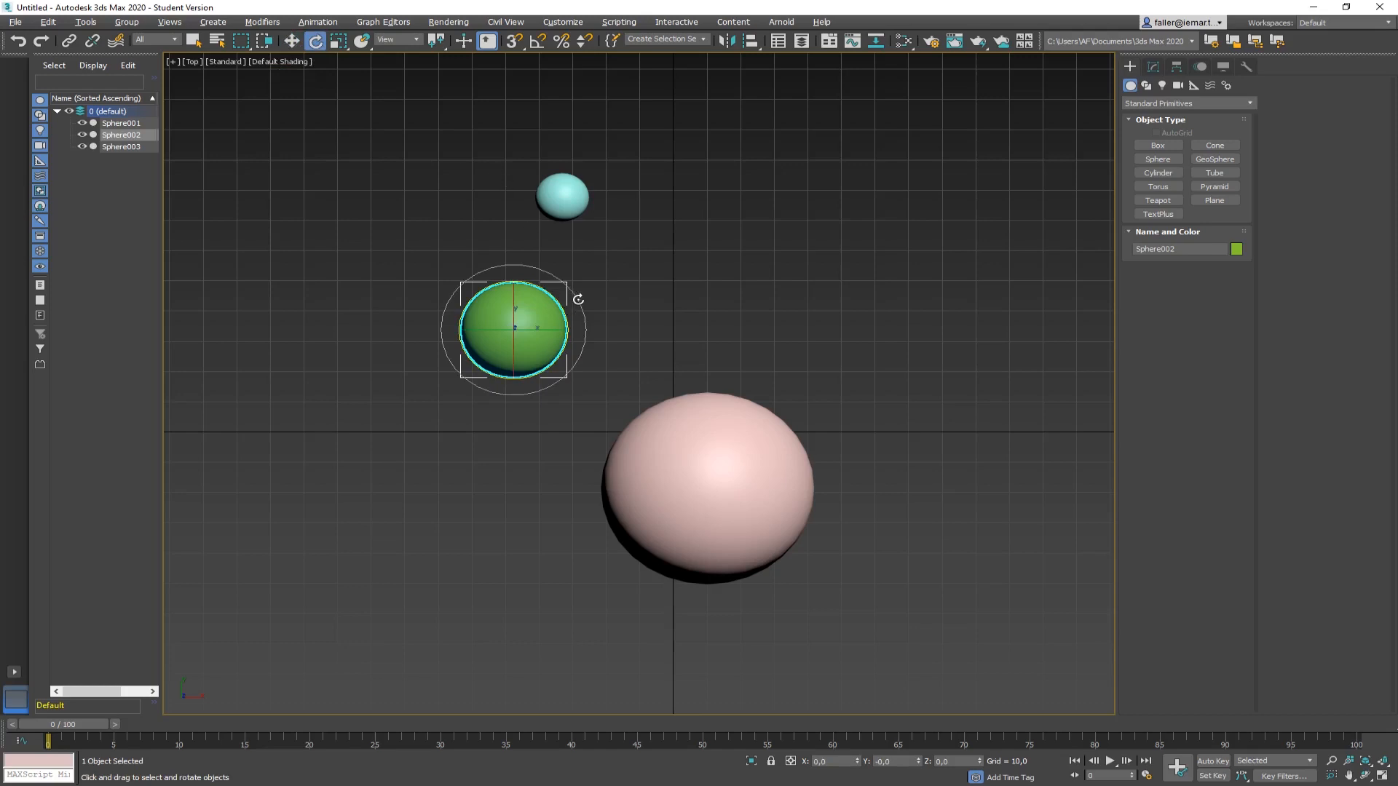
{"action": "left_click_drag", "start_coordinate": [578, 300], "coordinate": [569, 187]}
{"action": "mouse_move", "coordinate": [512, 313]}
{"action": "left_mouse_down"}
{"action": "mouse_move", "coordinate": [514, 256]}
{"action": "mouse_move", "coordinate": [513, 313]}
{"action": "left_mouse_up"}
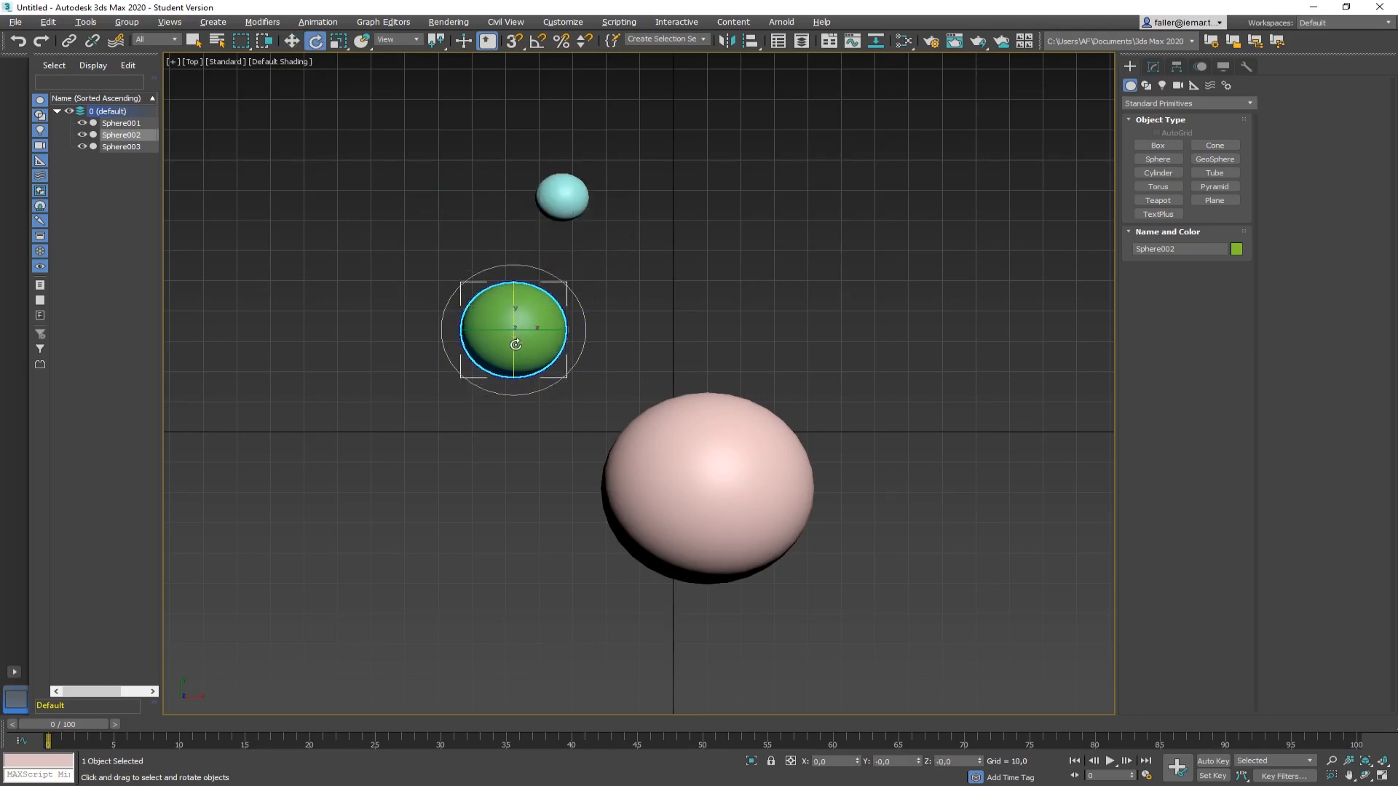
{"action": "left_click", "coordinate": [338, 41]}
{"action": "left_click_drag", "start_coordinate": [529, 321], "coordinate": [540, 287]}
{"action": "right_click", "coordinate": [540, 289]}
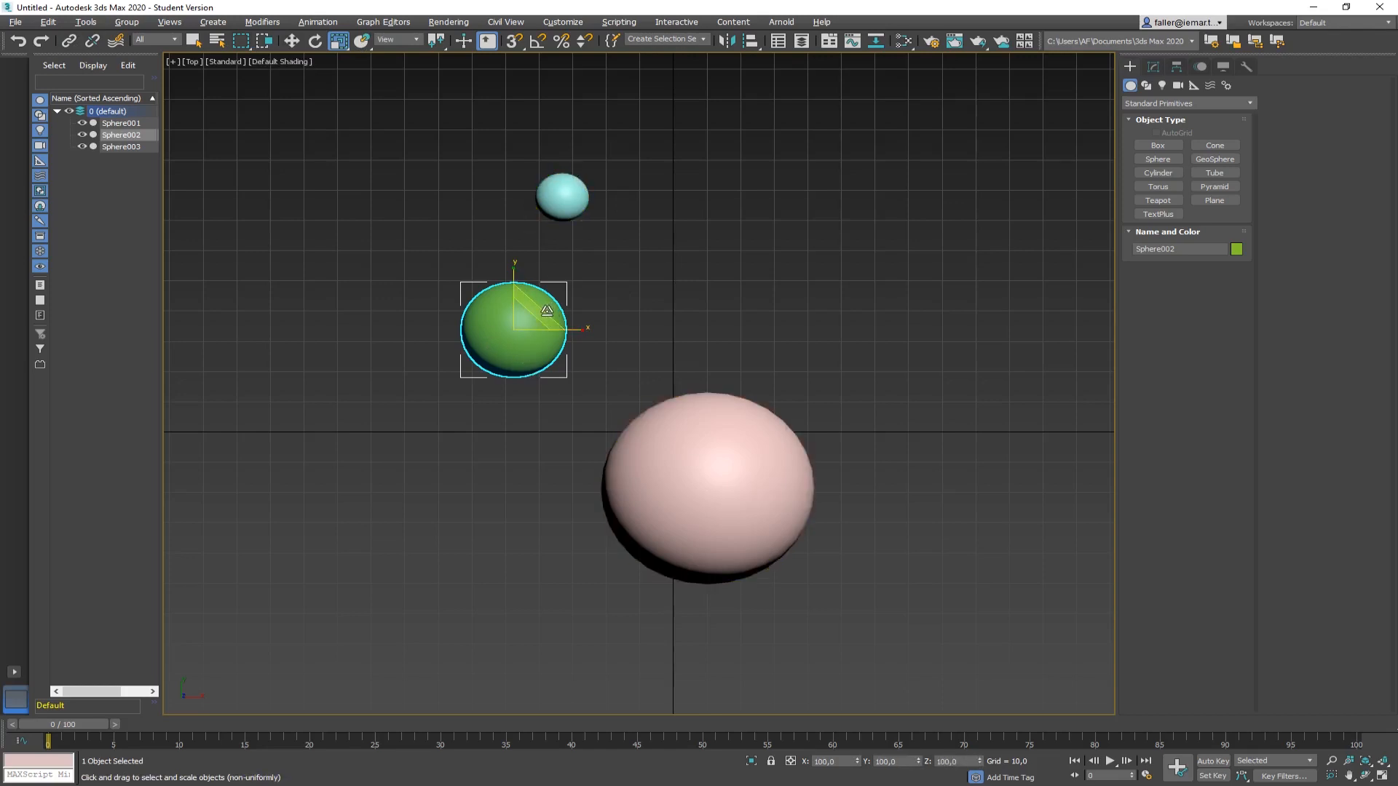
Move the cyan child sphere on its own to about X -28, Y 81.4
{"action": "left_click", "coordinate": [658, 290]}
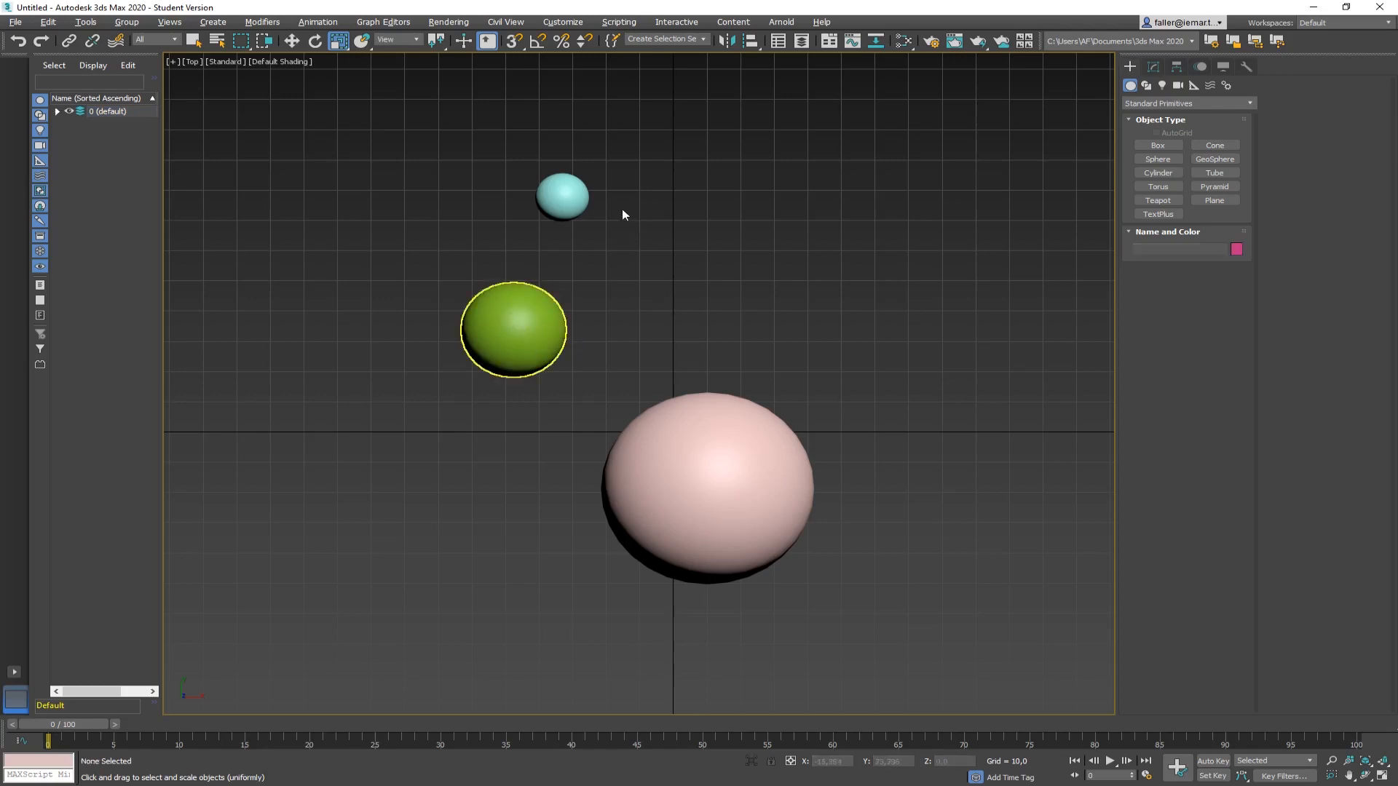
{"action": "left_click", "coordinate": [577, 192]}
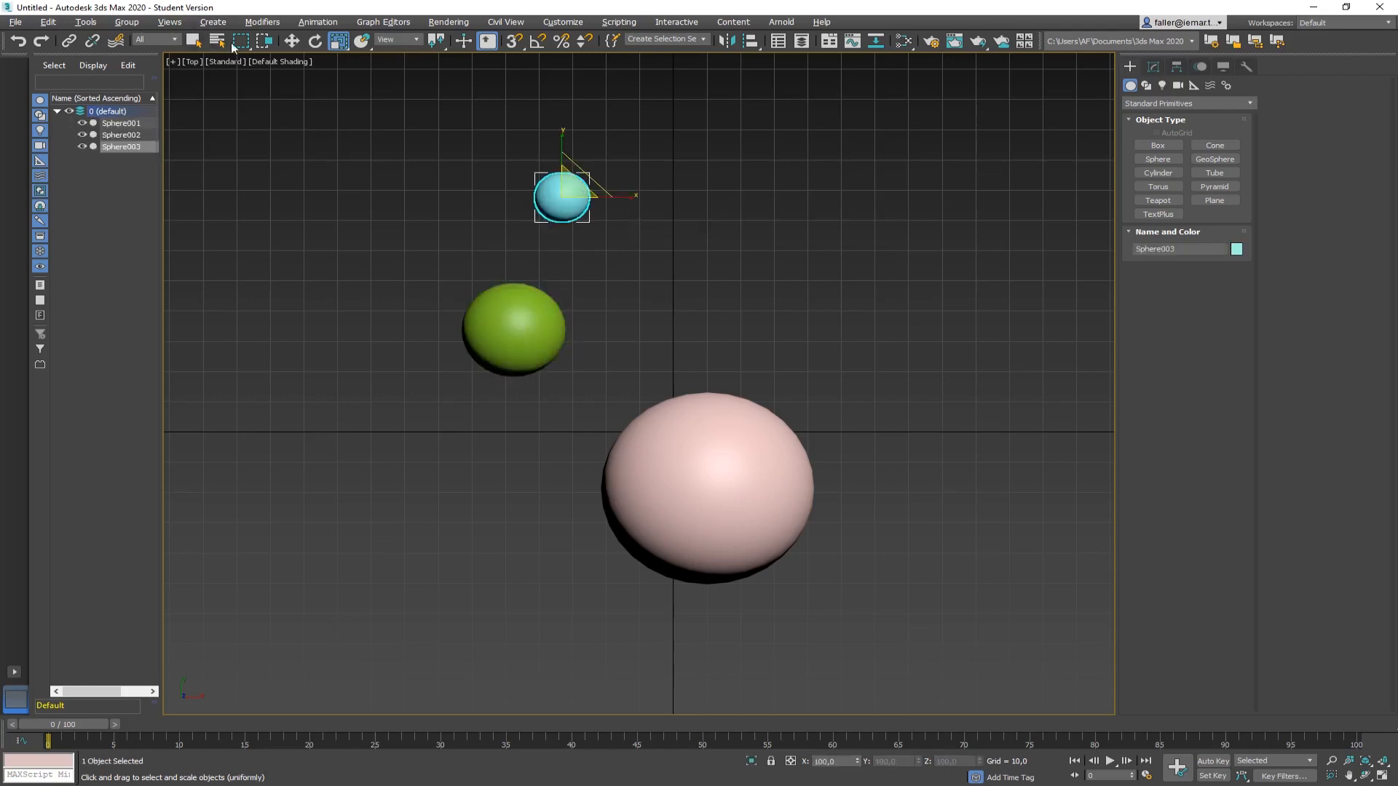
{"action": "left_click", "coordinate": [292, 41]}
{"action": "mouse_move", "coordinate": [573, 180]}
{"action": "left_mouse_down"}
{"action": "mouse_move", "coordinate": [551, 133]}
{"action": "mouse_move", "coordinate": [600, 185]}
{"action": "mouse_move", "coordinate": [533, 155]}
{"action": "mouse_move", "coordinate": [601, 160]}
{"action": "mouse_move", "coordinate": [591, 168]}
{"action": "left_mouse_up"}
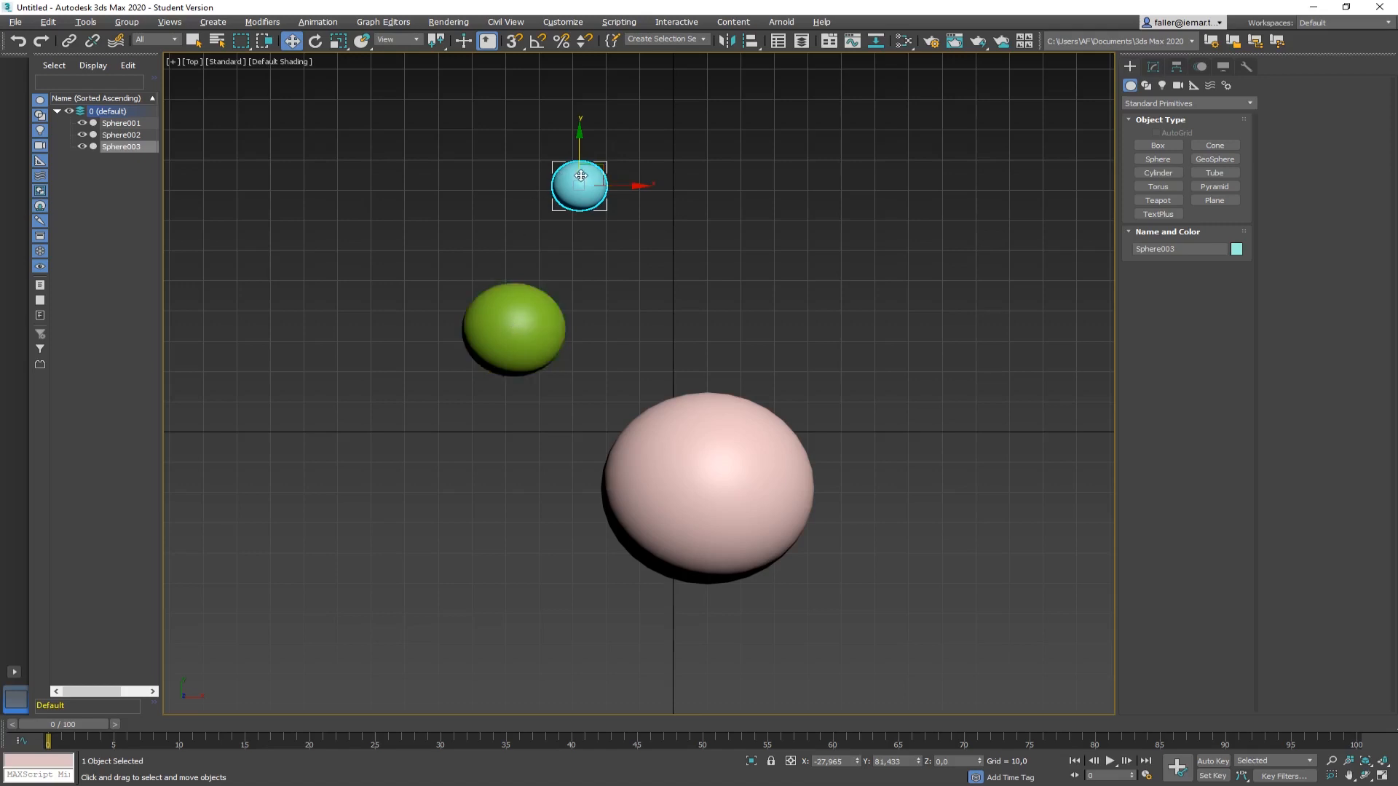
Move the green parent sphere to about X -50.2, Y 39 and the cyan child sphere to about X -24.7, Y 94.4
{"action": "left_click", "coordinate": [537, 313]}
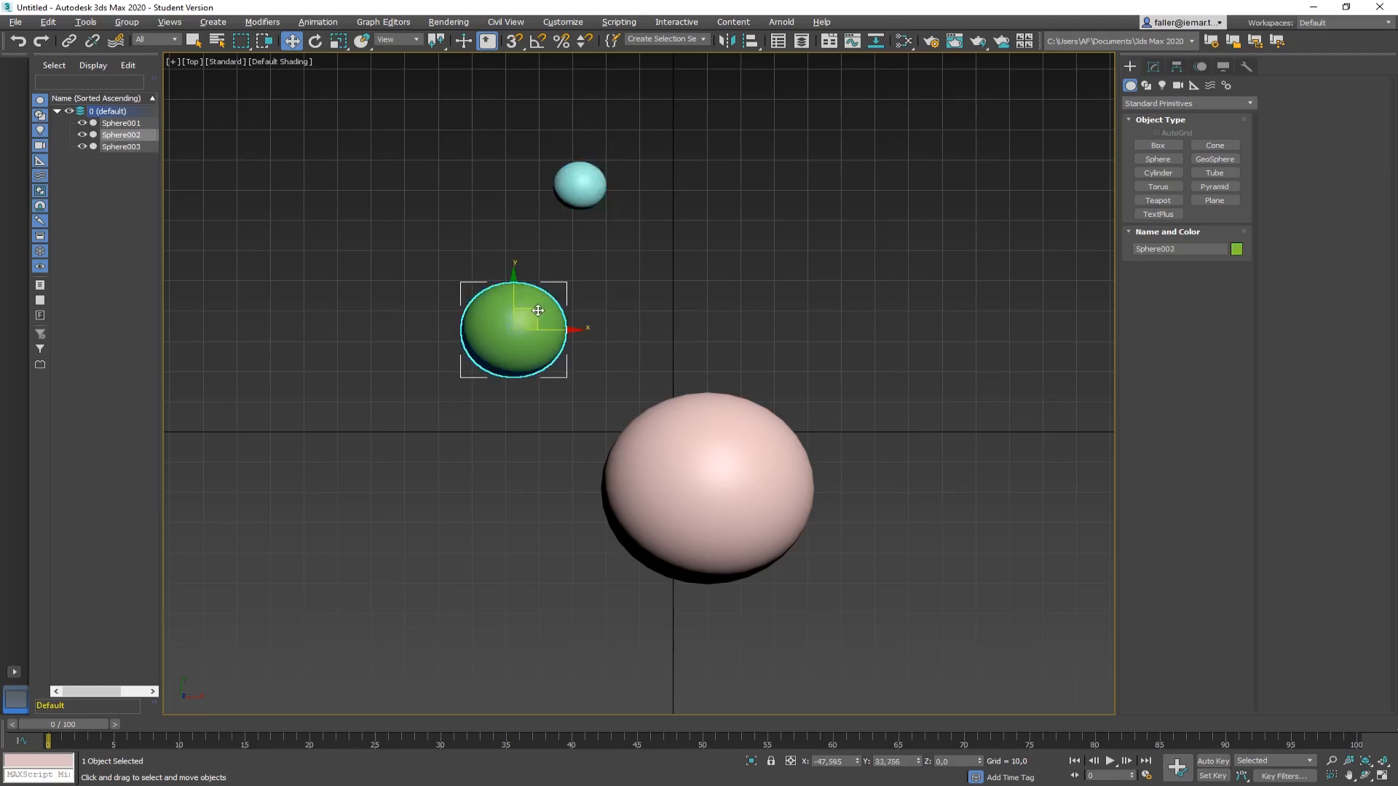
{"action": "mouse_move", "coordinate": [537, 313]}
{"action": "left_mouse_down"}
{"action": "mouse_move", "coordinate": [415, 330]}
{"action": "mouse_move", "coordinate": [680, 347]}
{"action": "mouse_move", "coordinate": [524, 286]}
{"action": "mouse_move", "coordinate": [527, 300]}
{"action": "left_mouse_up"}
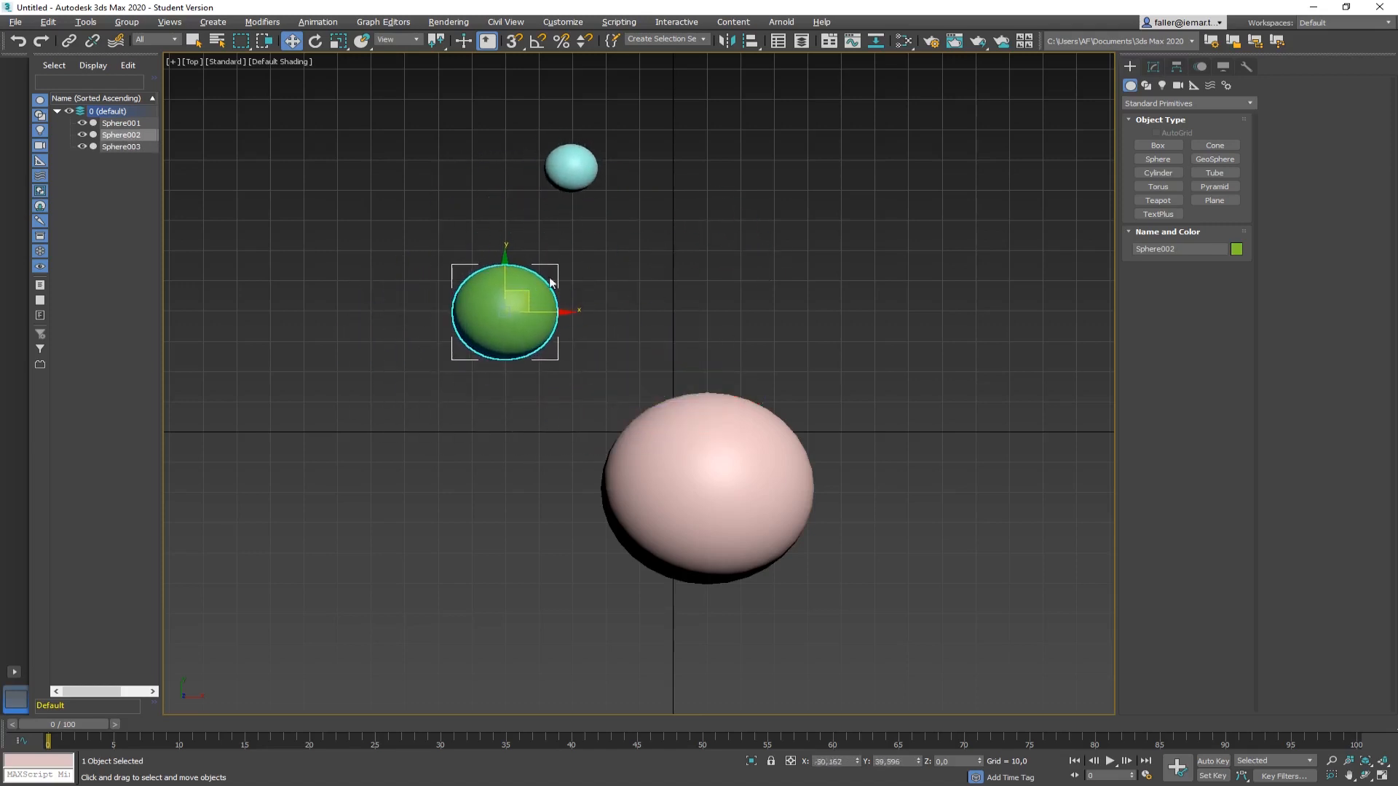
{"action": "left_click_drag", "start_coordinate": [563, 176], "coordinate": [607, 139]}
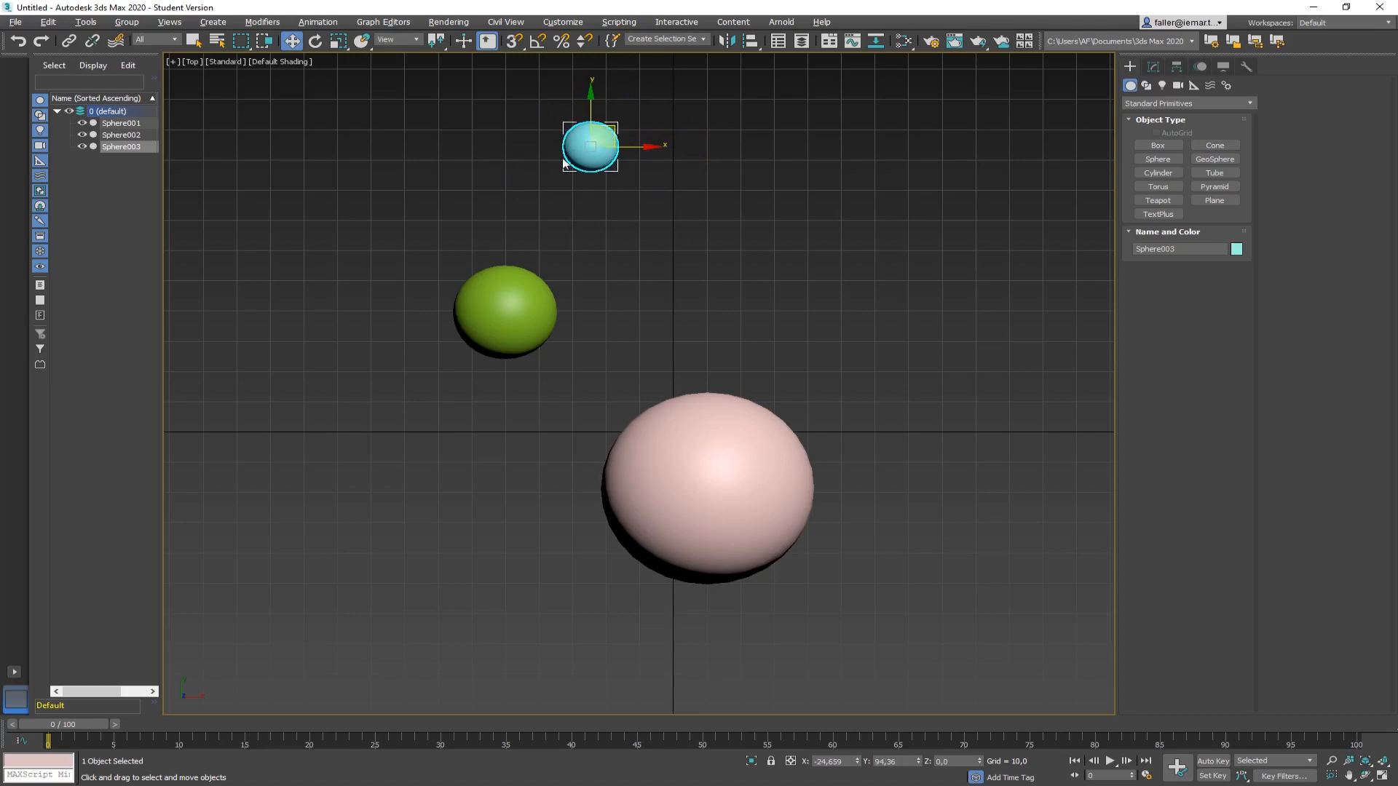
{"action": "left_click", "coordinate": [286, 252]}
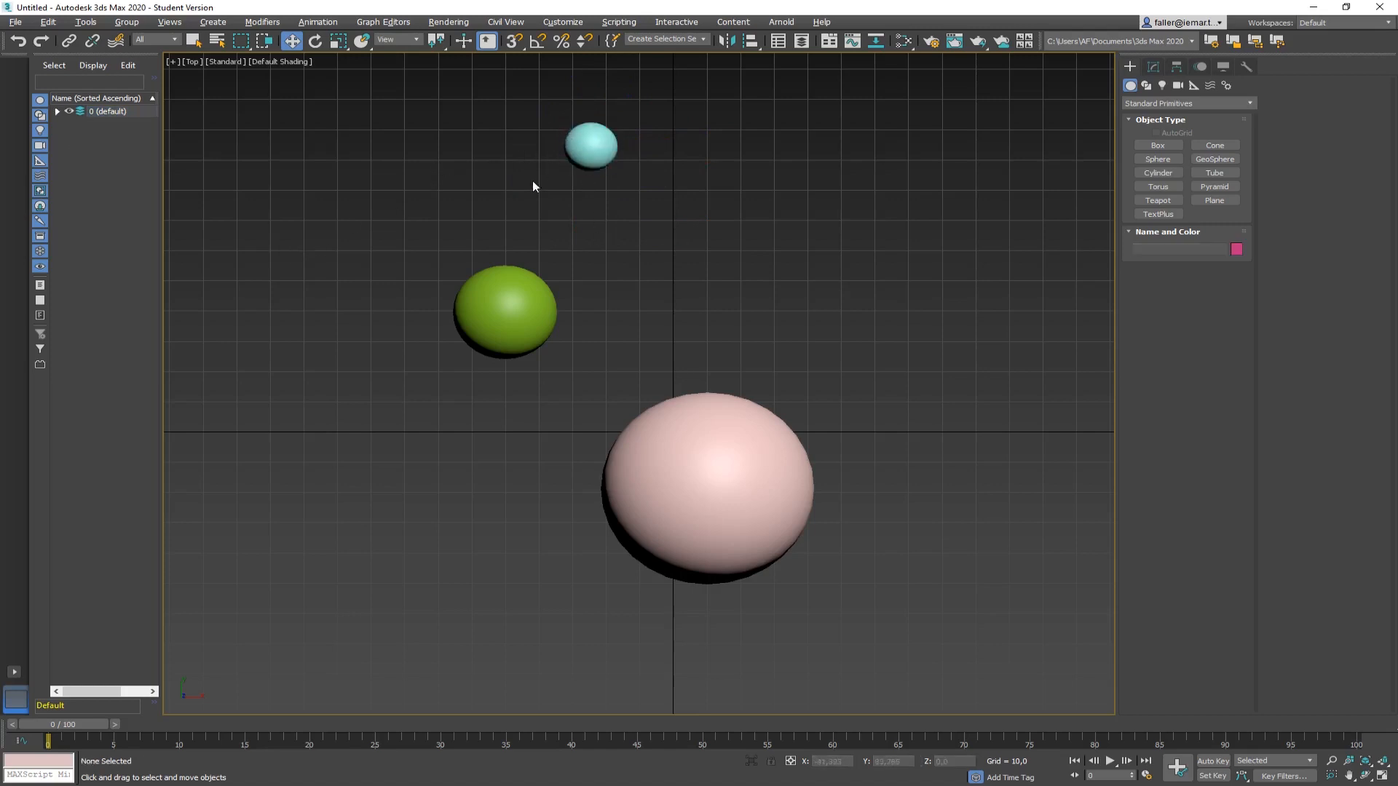
Link the green sphere to the large pink sphere as its parent
{"action": "left_click", "coordinate": [68, 46]}
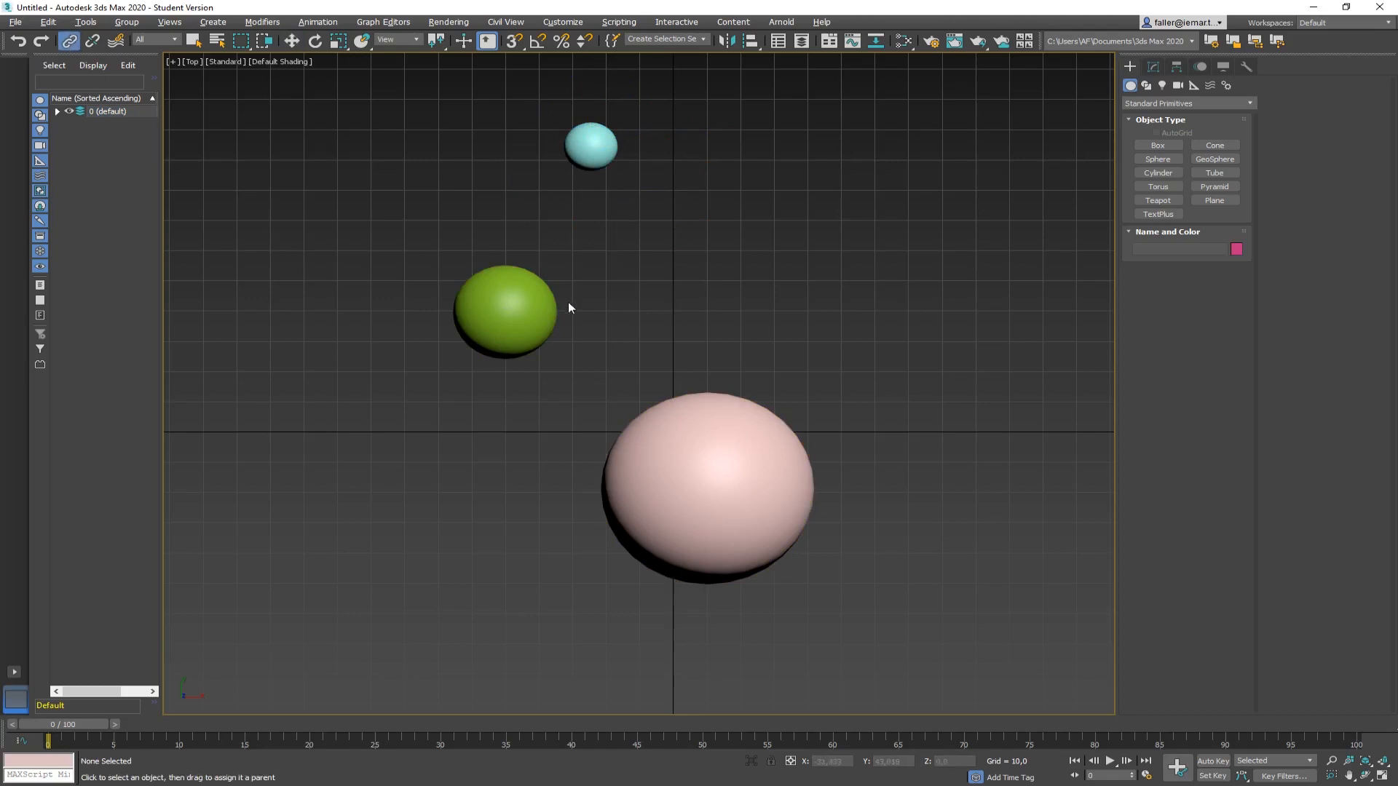
{"action": "left_click", "coordinate": [522, 307]}
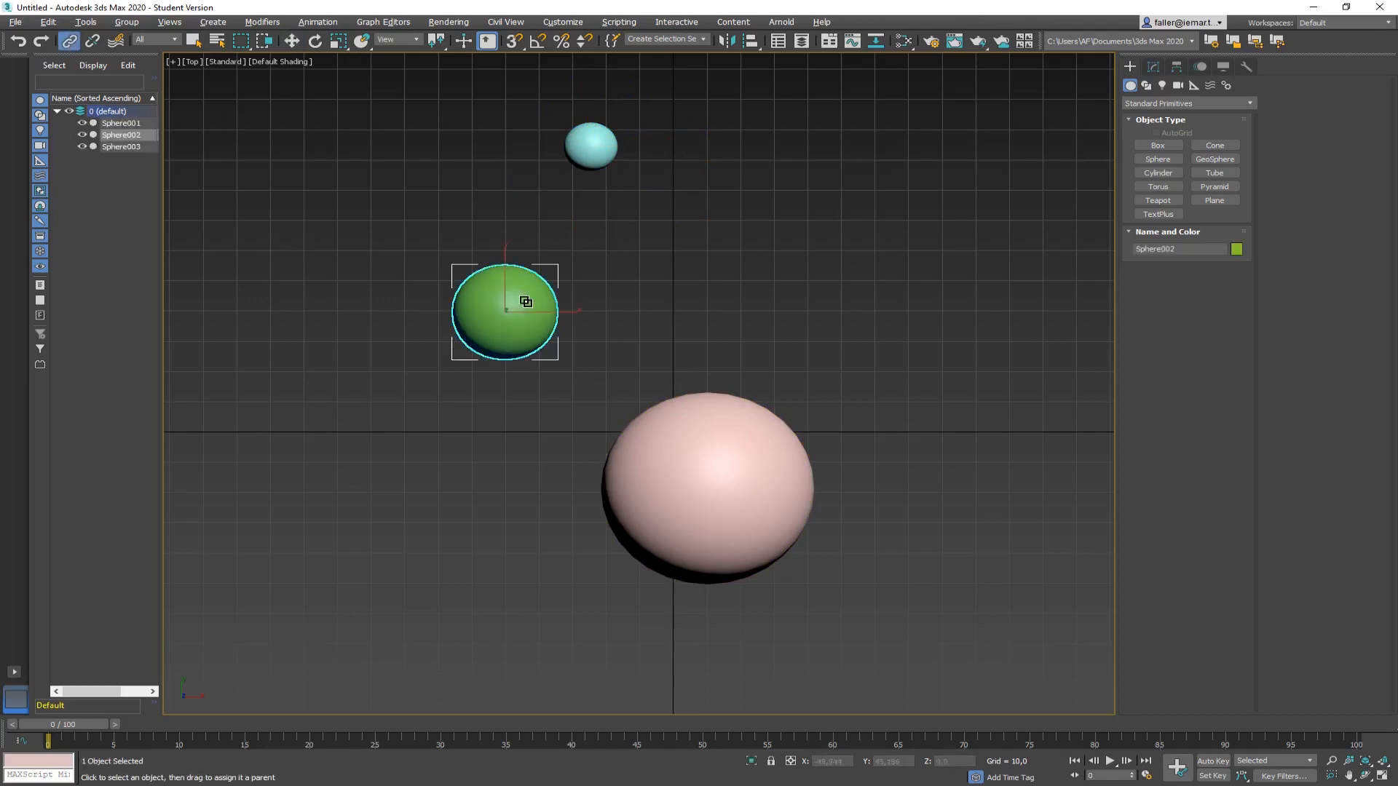
{"action": "left_click_drag", "start_coordinate": [523, 295], "coordinate": [649, 320]}
{"action": "left_click_drag", "start_coordinate": [854, 332], "coordinate": [745, 496]}
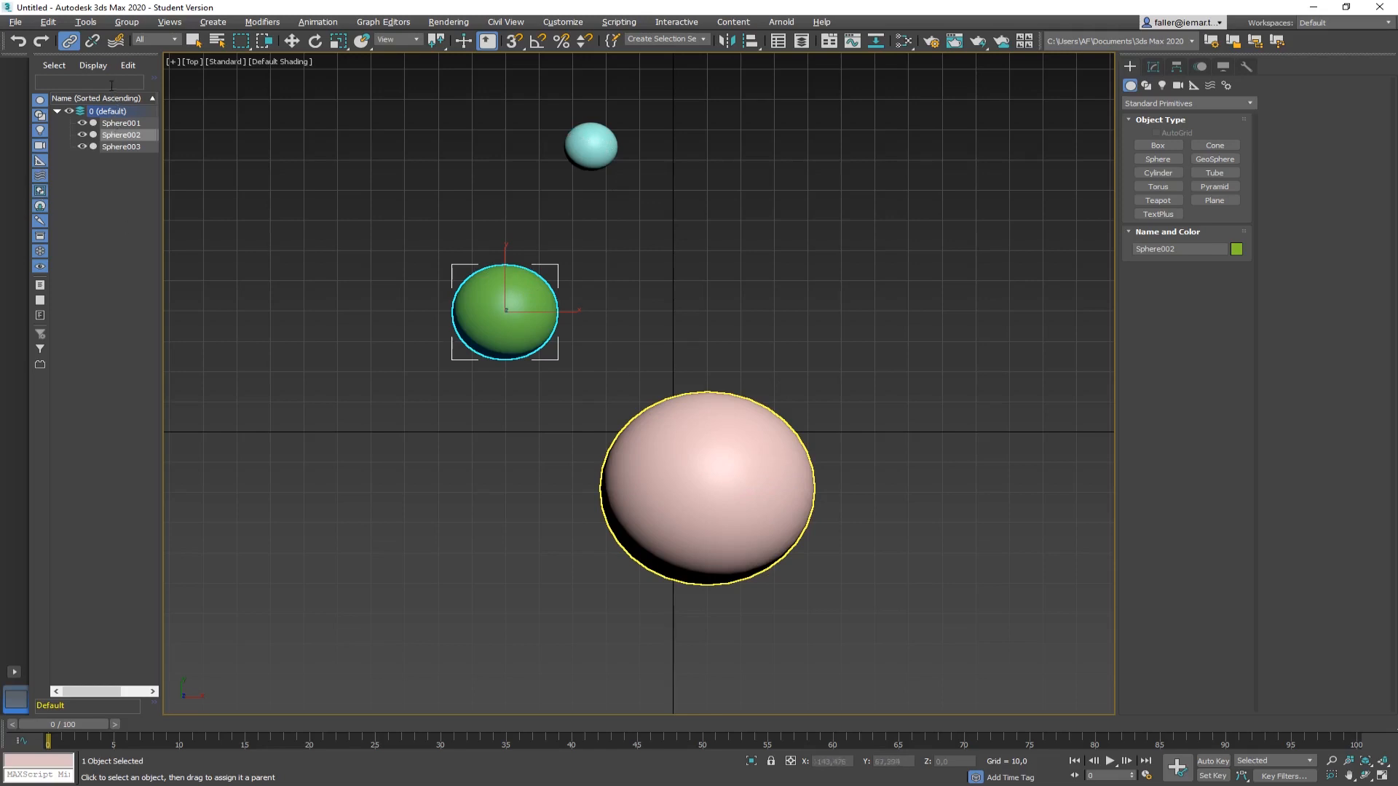
Move the large pink sphere slightly left and up to test the whole linked chain
{"action": "left_click", "coordinate": [292, 41]}
{"action": "left_click", "coordinate": [927, 425]}
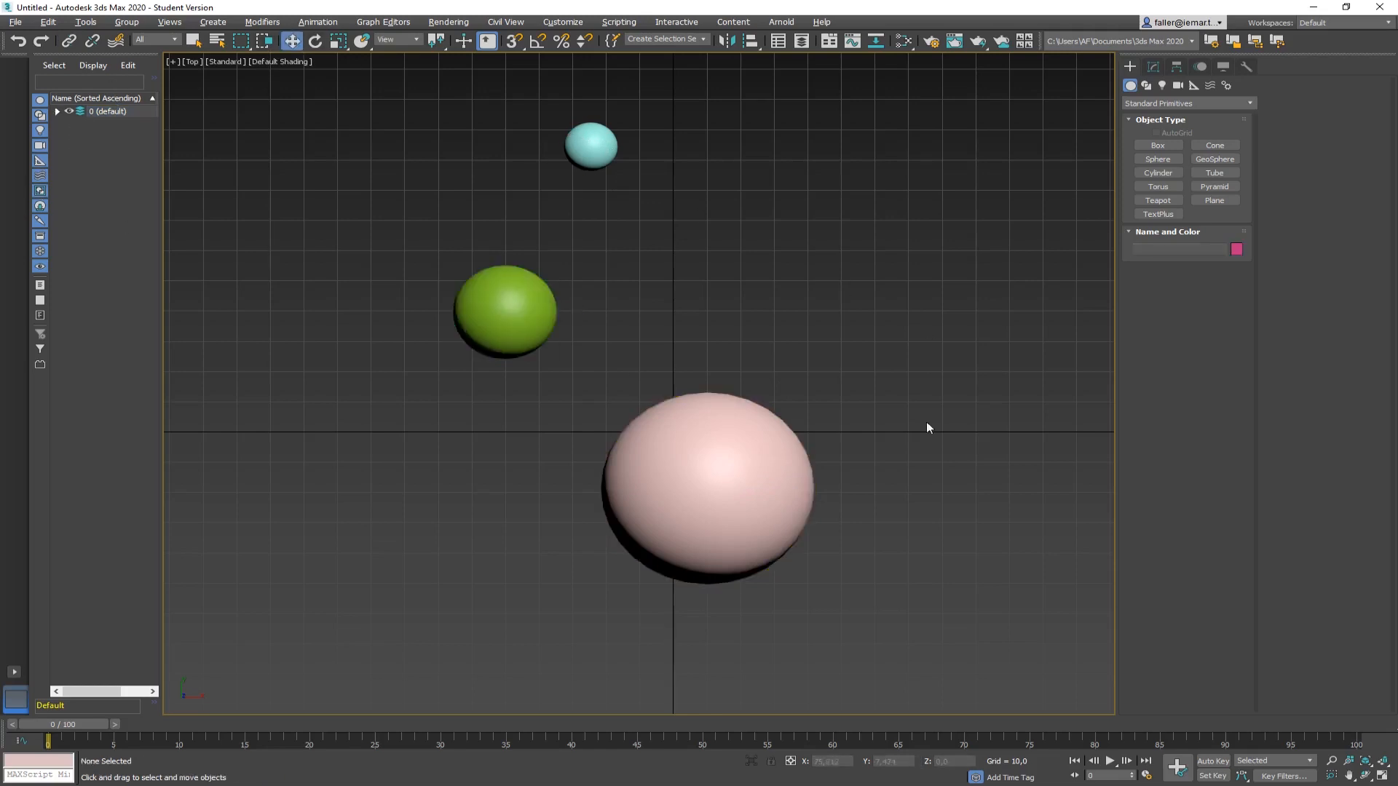
{"action": "left_click", "coordinate": [803, 492]}
{"action": "mouse_move", "coordinate": [732, 474]}
{"action": "left_mouse_down"}
{"action": "mouse_move", "coordinate": [650, 518]}
{"action": "mouse_move", "coordinate": [768, 472]}
{"action": "mouse_move", "coordinate": [677, 478]}
{"action": "mouse_move", "coordinate": [740, 469]}
{"action": "mouse_move", "coordinate": [720, 470]}
{"action": "left_mouse_up"}
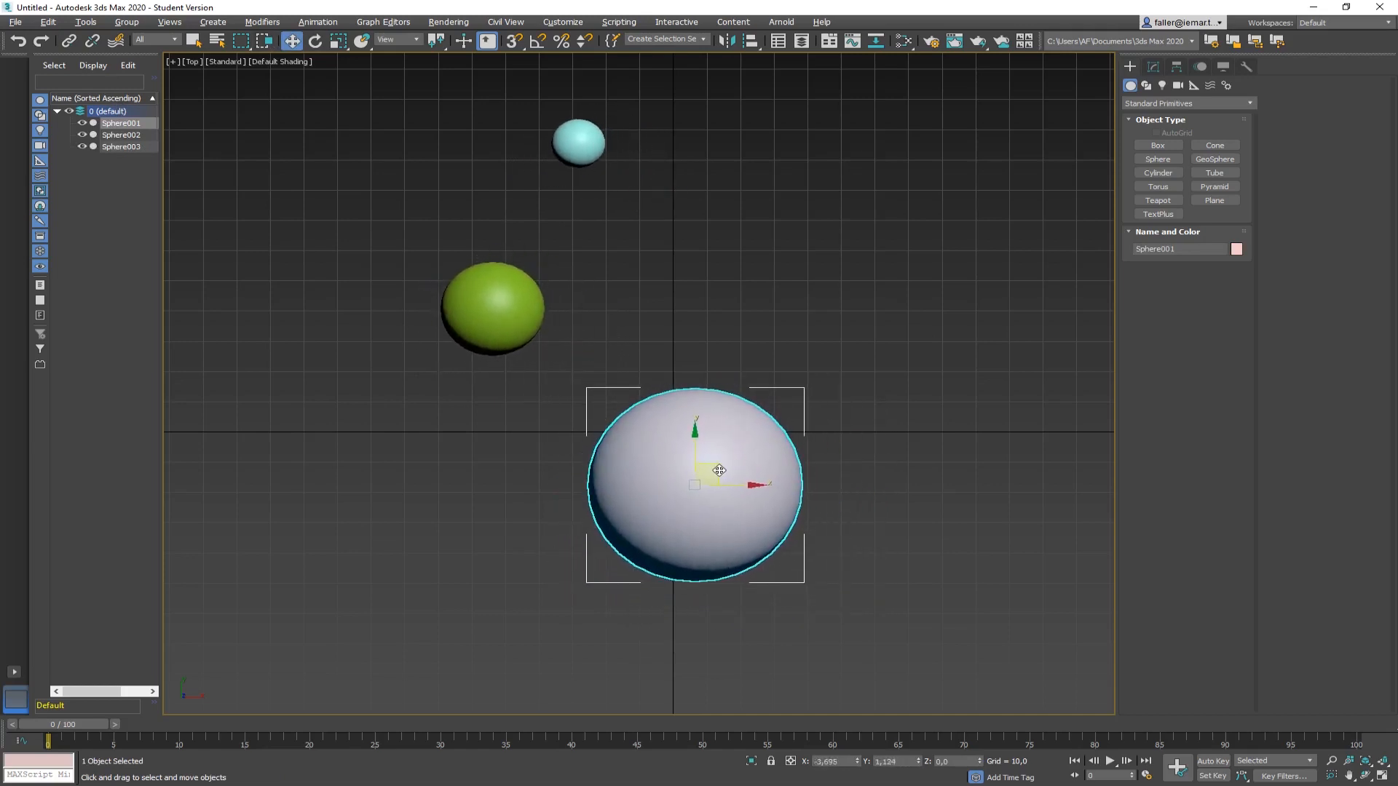
Move the green sphere to about X -59, Y 48, and the cyan sphere separately to about X -26.8, Y 104.9
{"action": "left_click", "coordinate": [733, 335]}
{"action": "left_click", "coordinate": [542, 293]}
{"action": "left_click_drag", "start_coordinate": [512, 289], "coordinate": [498, 265]}
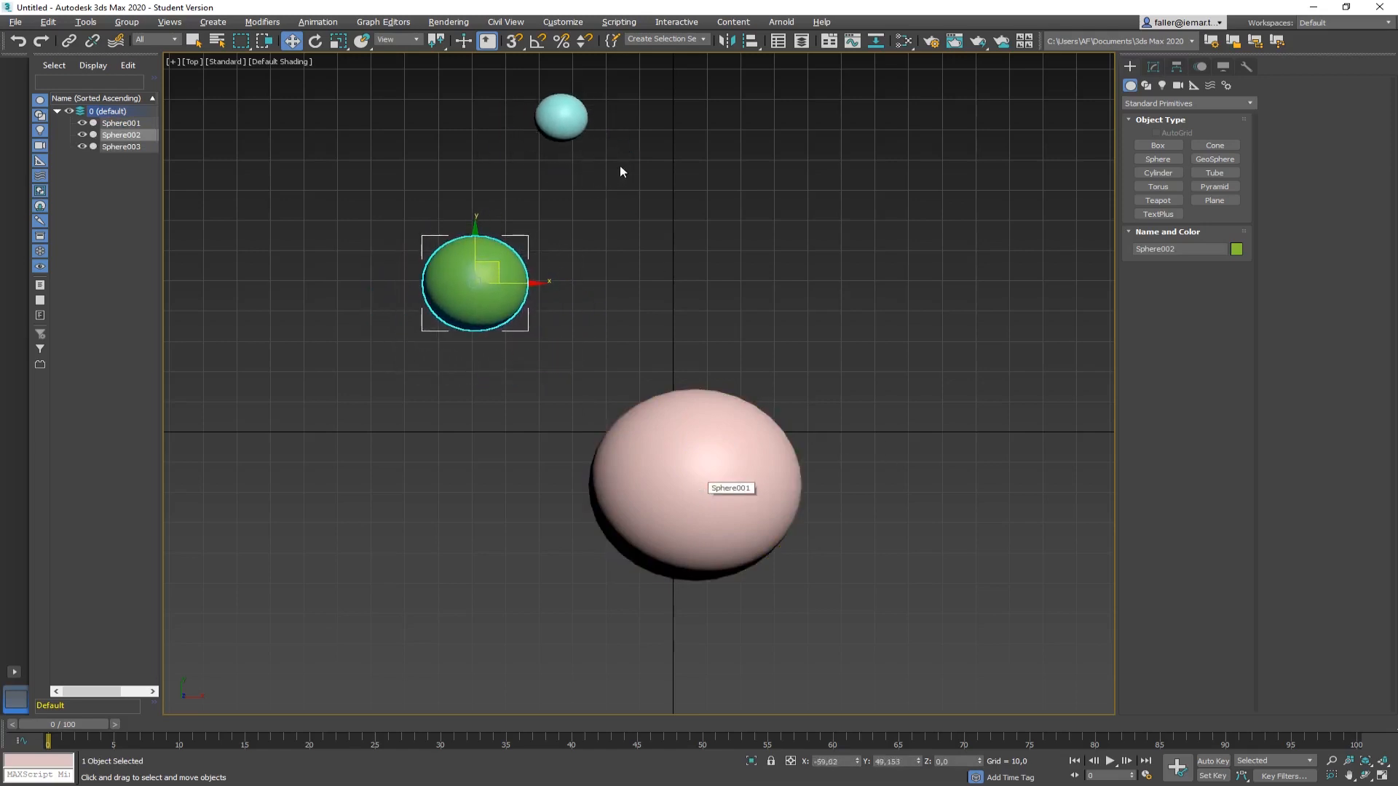
{"action": "left_click", "coordinate": [590, 124]}
{"action": "left_click_drag", "start_coordinate": [579, 96], "coordinate": [600, 93]}
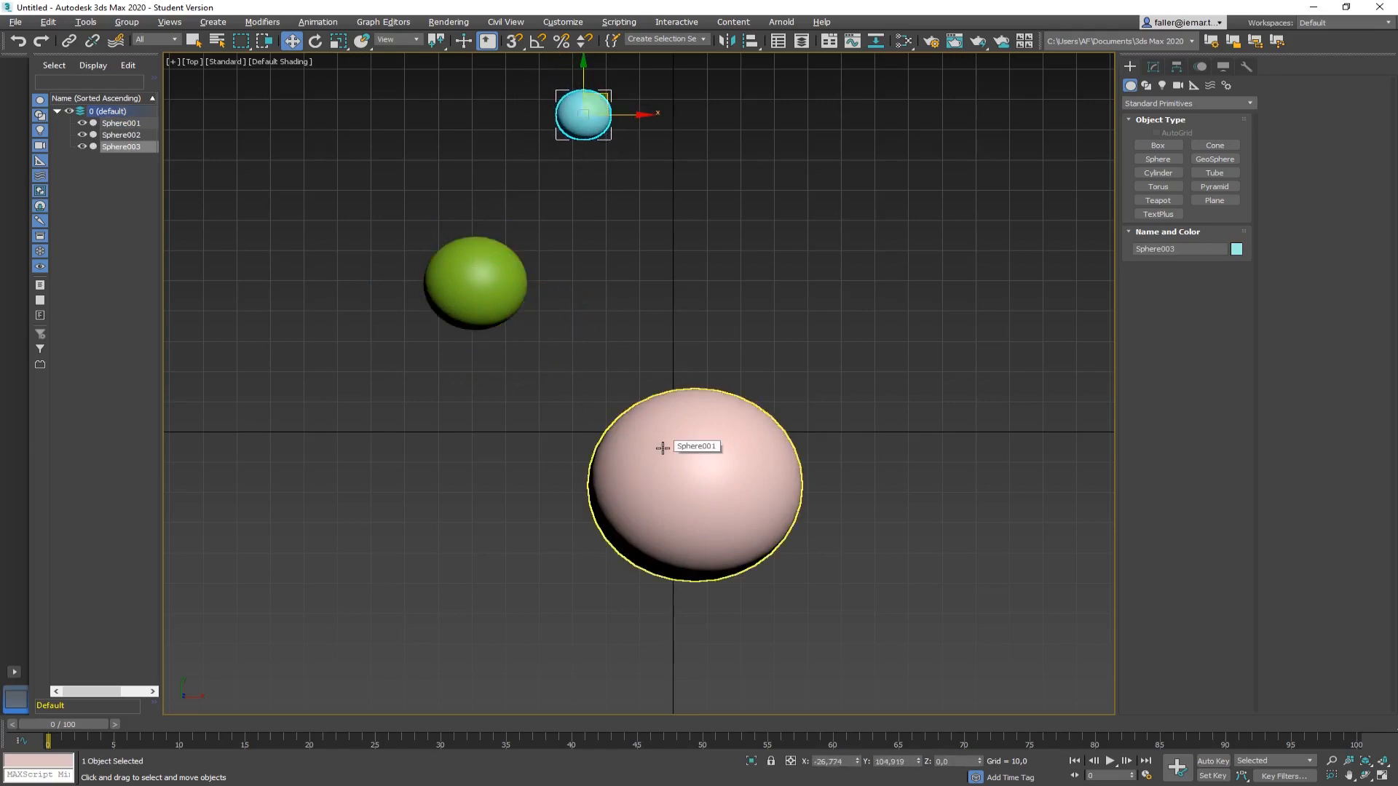
{"action": "left_click", "coordinate": [290, 283]}
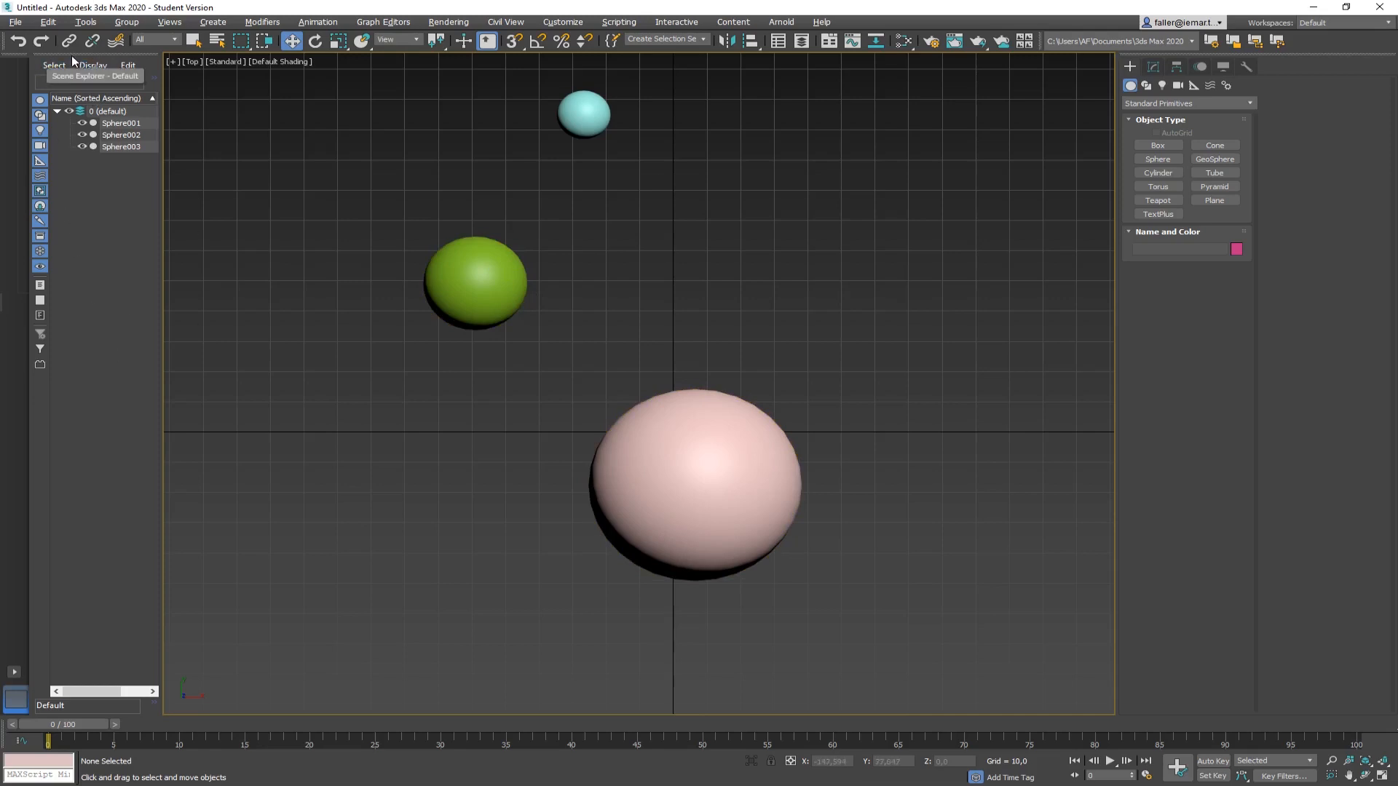
Replace the default layer-based explorer with the hierarchy Scene Explorer, docked beside the viewport and widened
{"action": "left_click_drag", "start_coordinate": [71, 55], "coordinate": [186, 136]}
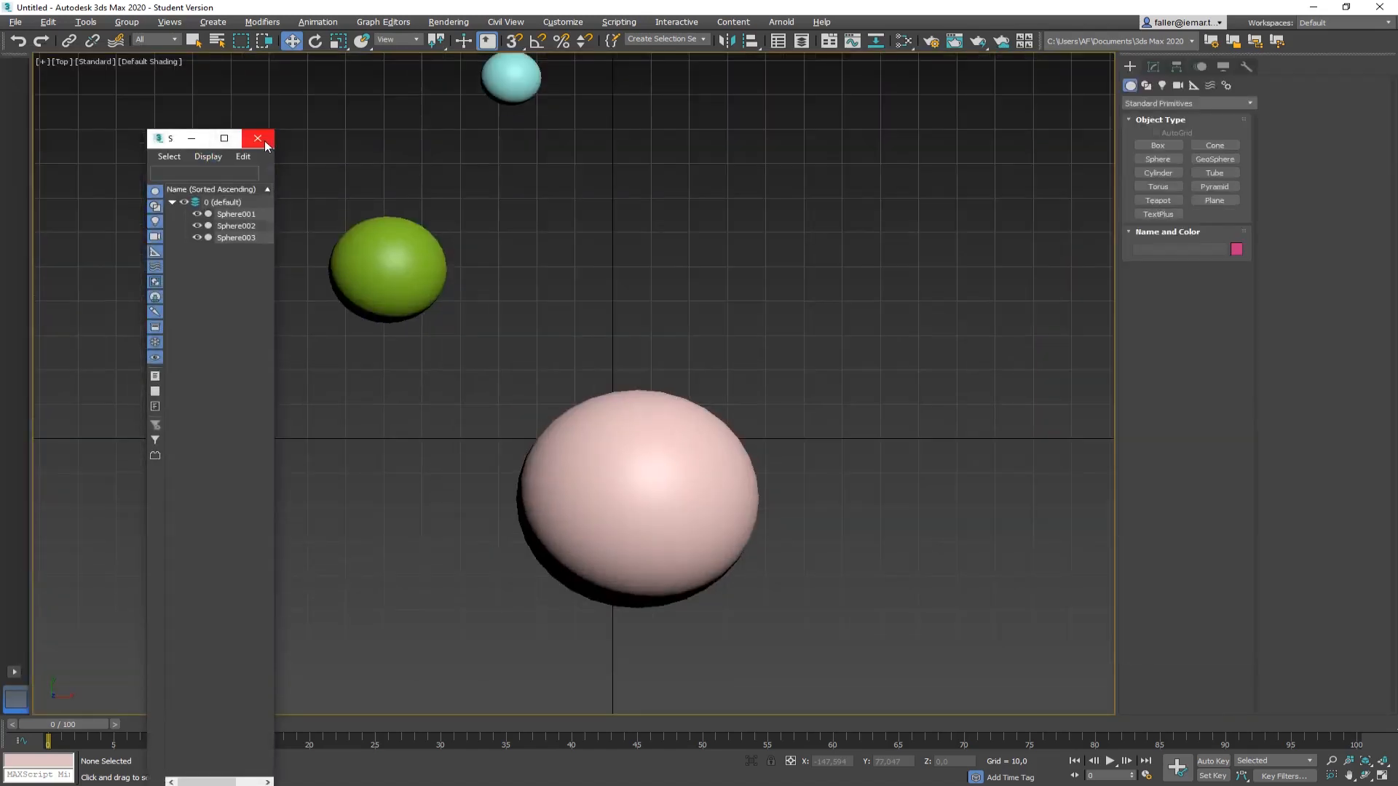
{"action": "left_click", "coordinate": [265, 144]}
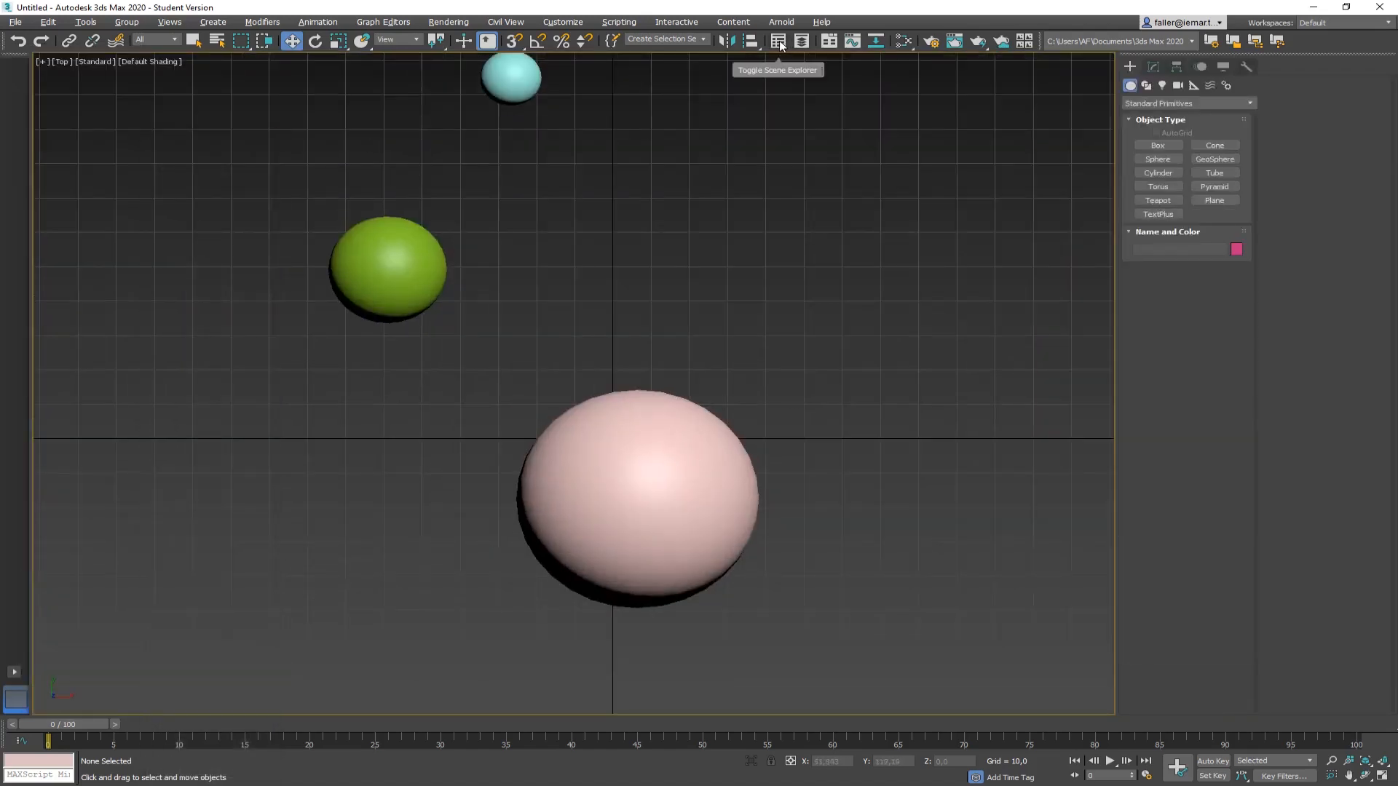
{"action": "left_click", "coordinate": [778, 42]}
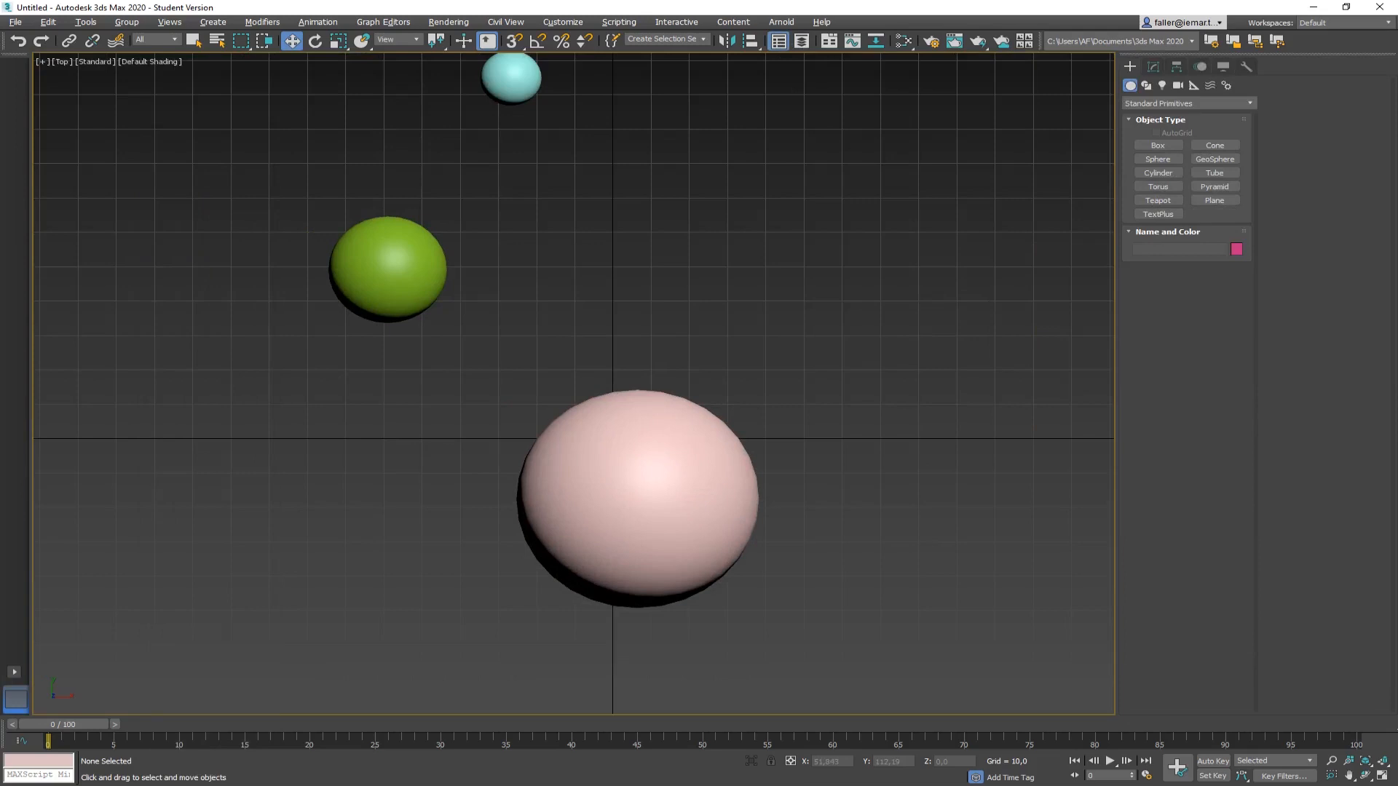
{"action": "left_click_drag", "start_coordinate": [0, 148], "coordinate": [29, 146]}
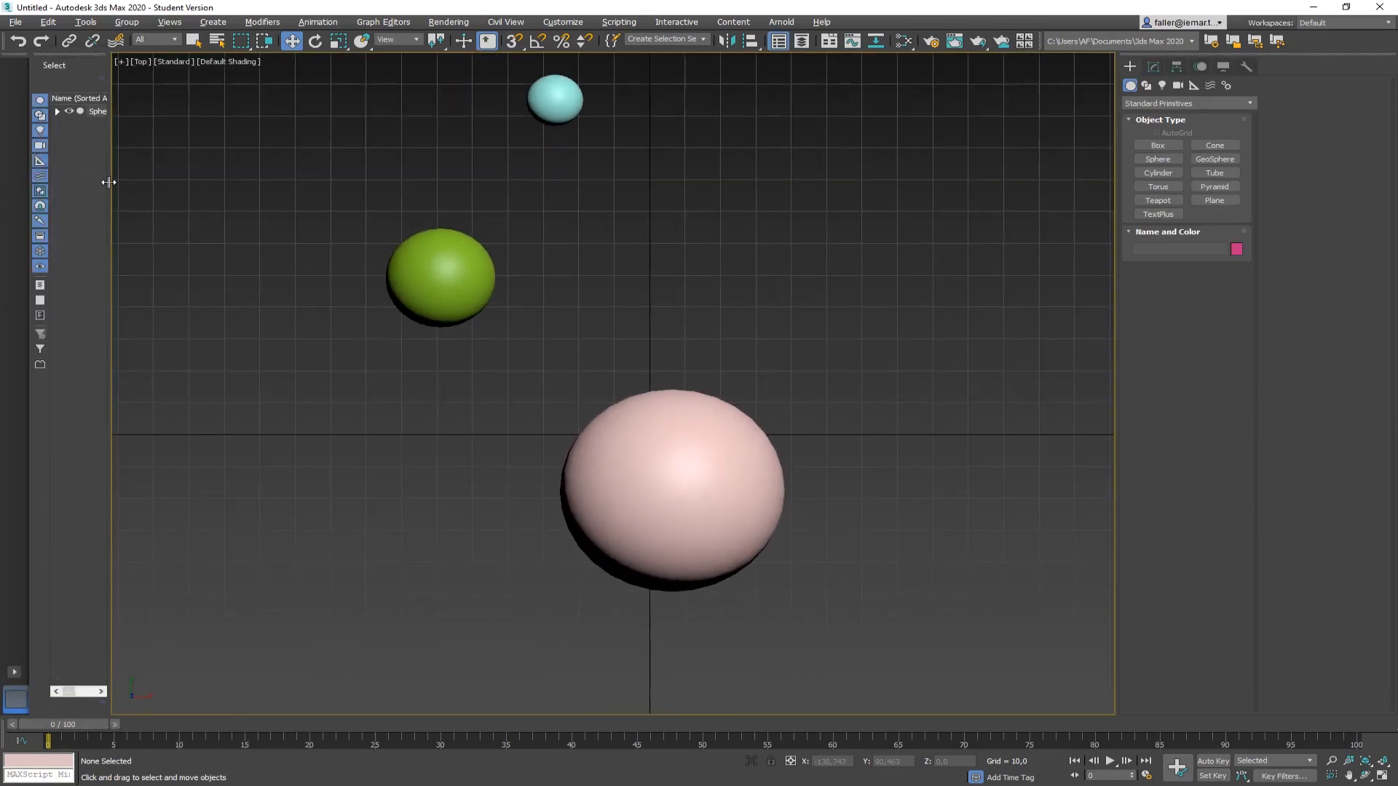
{"action": "left_click_drag", "start_coordinate": [111, 183], "coordinate": [214, 183]}
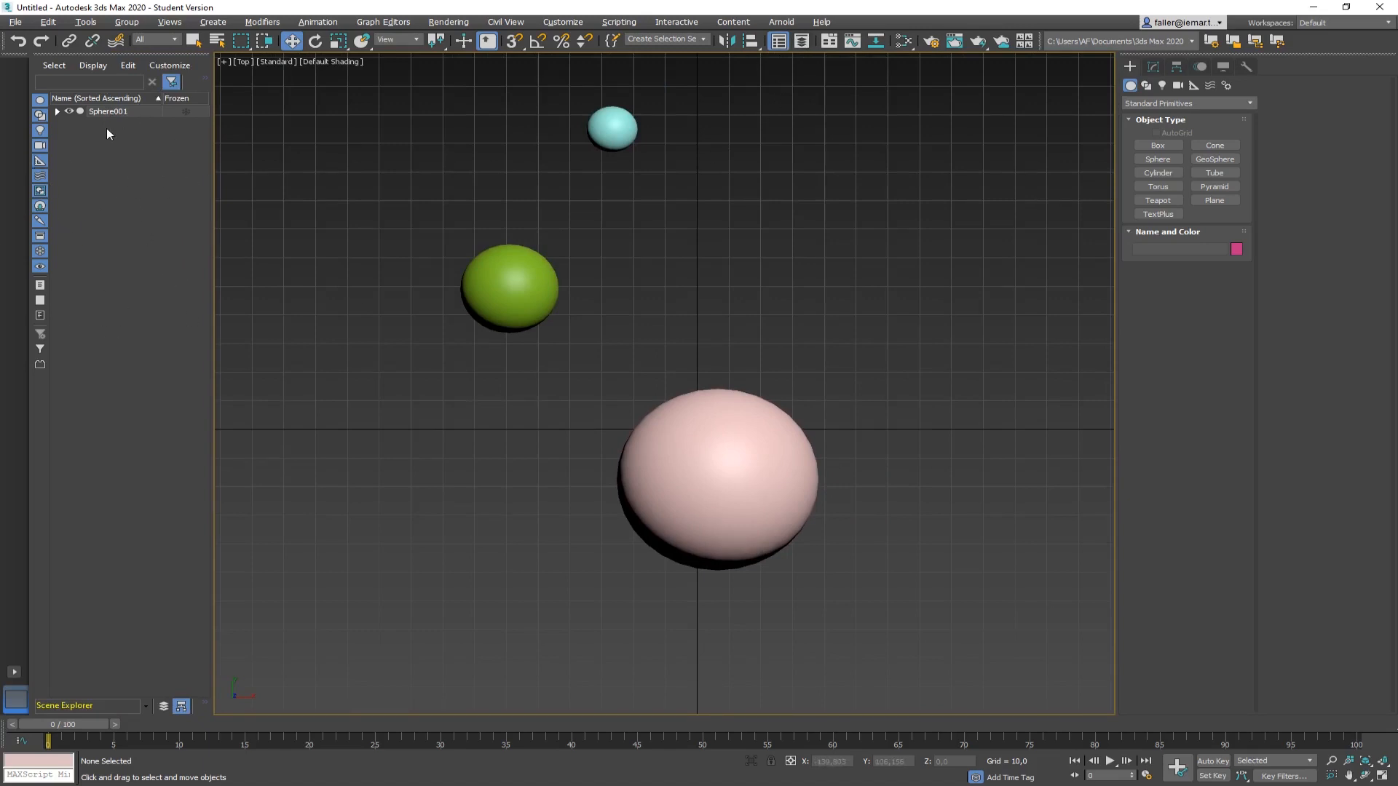
Expand Sphere001 and Sphere002 in the Scene Explorer to examine the parent-child hierarchy
{"action": "left_click", "coordinate": [56, 111]}
{"action": "left_click", "coordinate": [57, 112]}
{"action": "left_click", "coordinate": [57, 110]}
{"action": "left_click", "coordinate": [71, 123]}
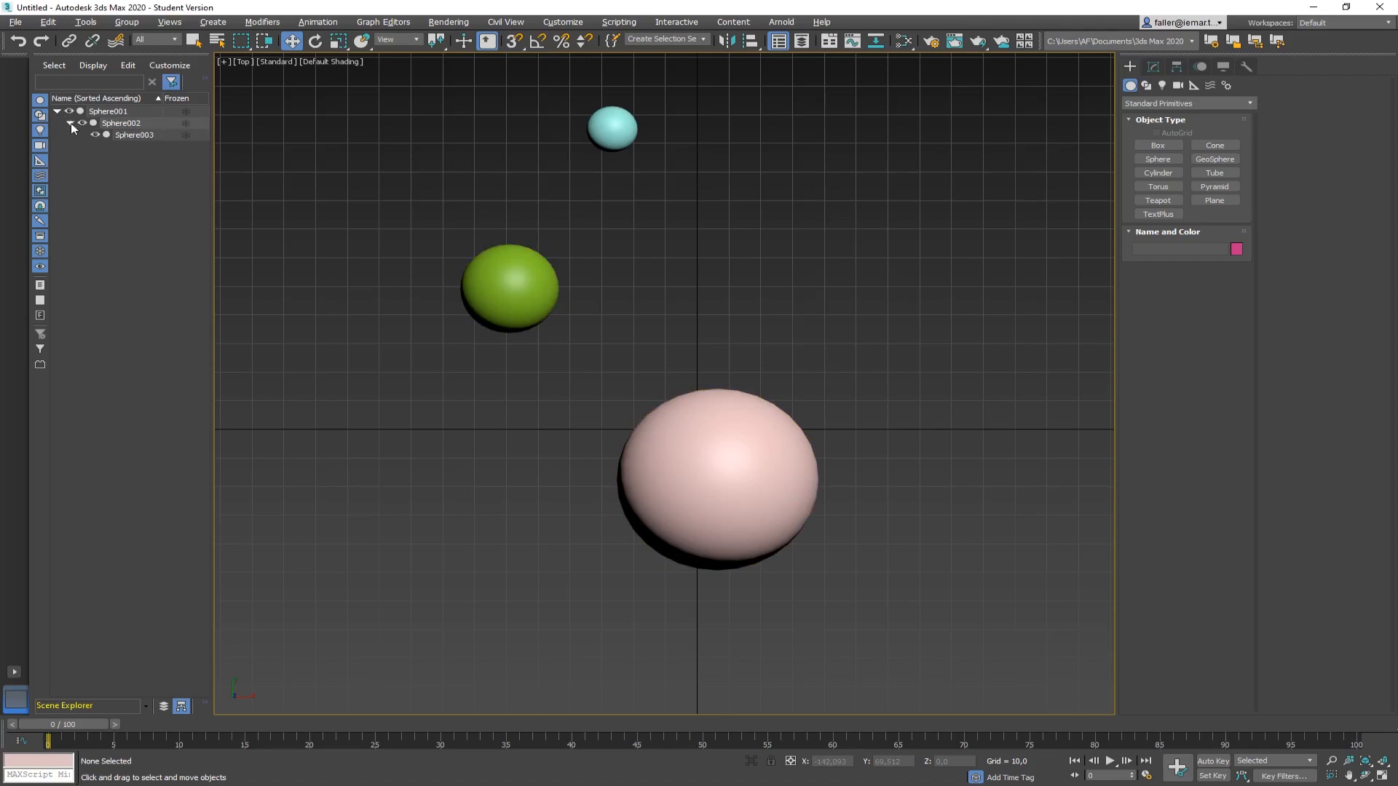
Select Sphere001, Sphere002 and Sphere003 one by one to match the hierarchy entries with the spheres in the viewport
{"action": "left_click", "coordinate": [106, 112]}
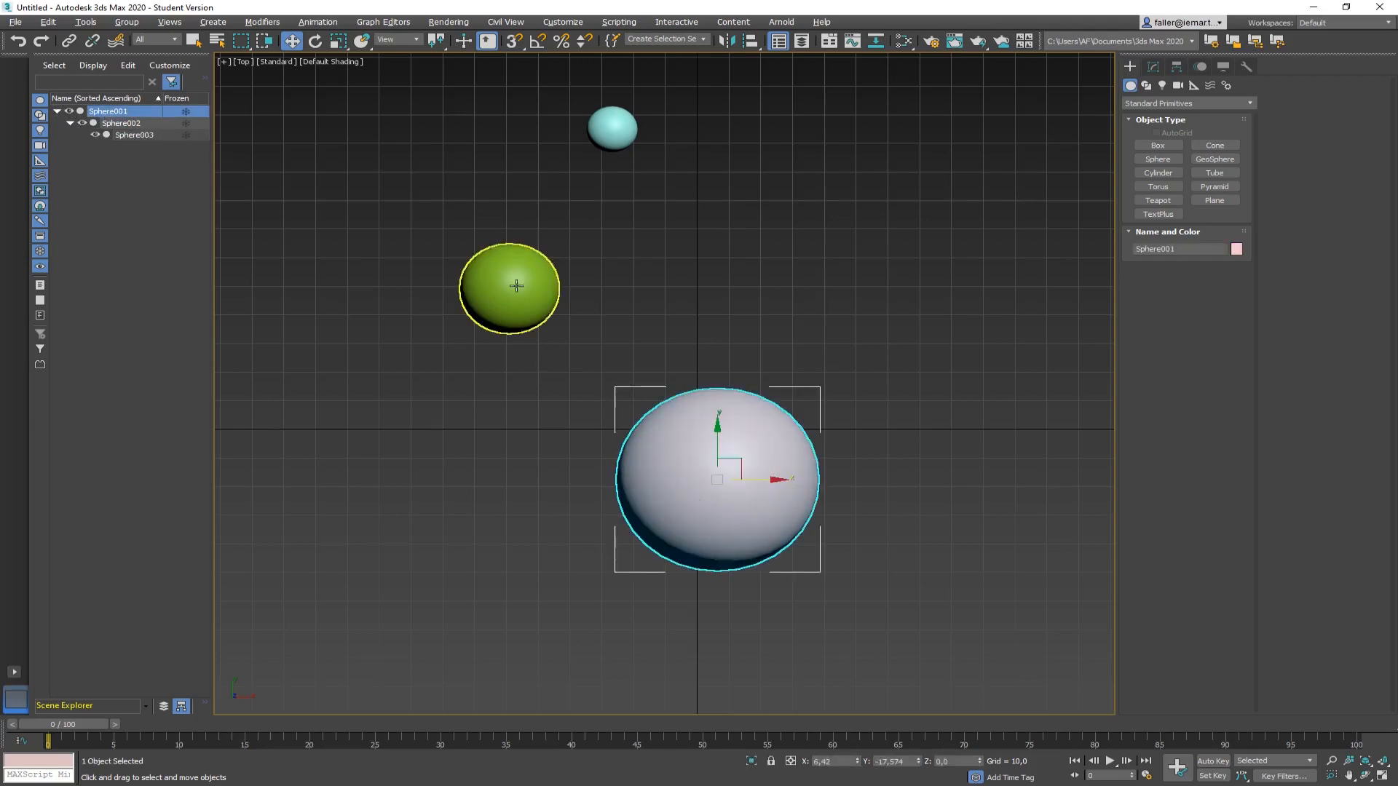
{"action": "left_click", "coordinate": [118, 124]}
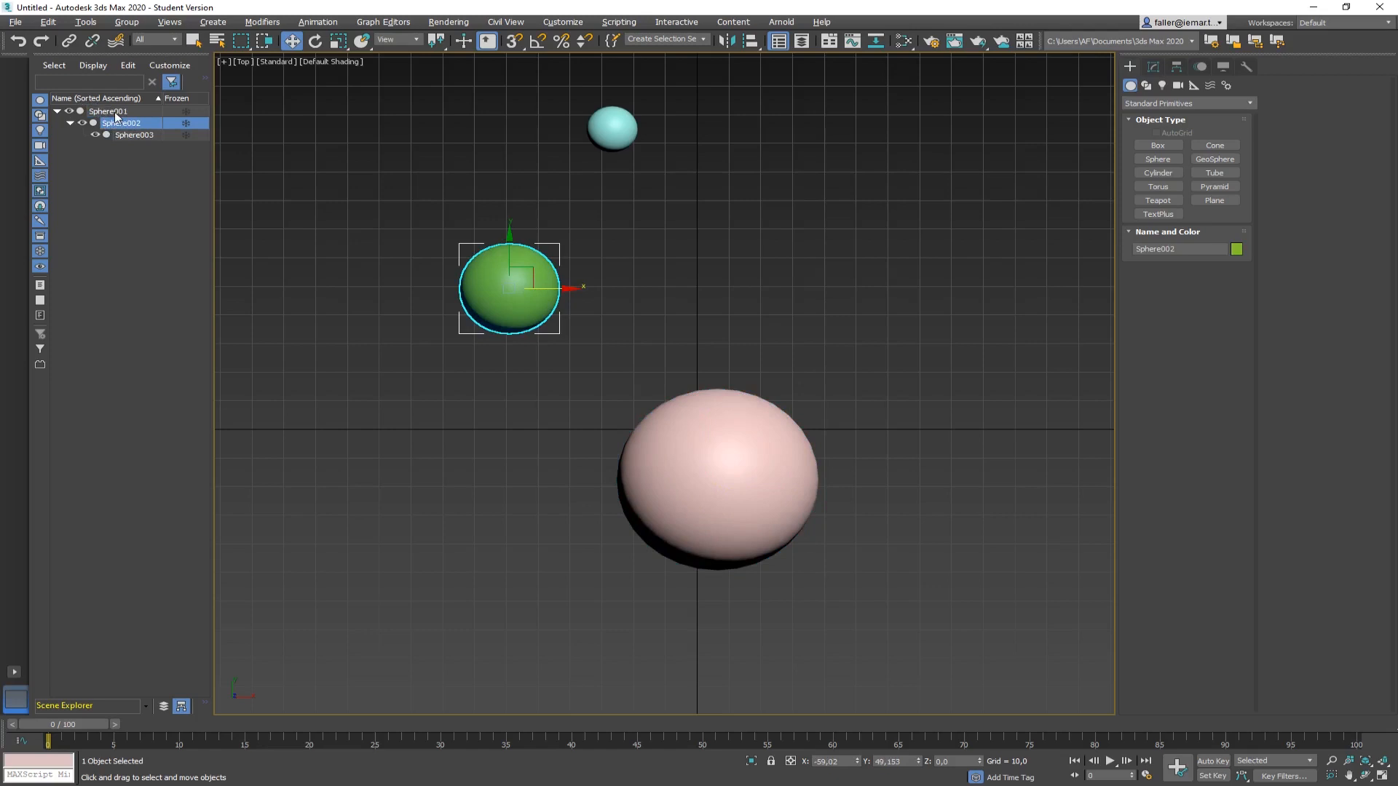
{"action": "left_click", "coordinate": [133, 135]}
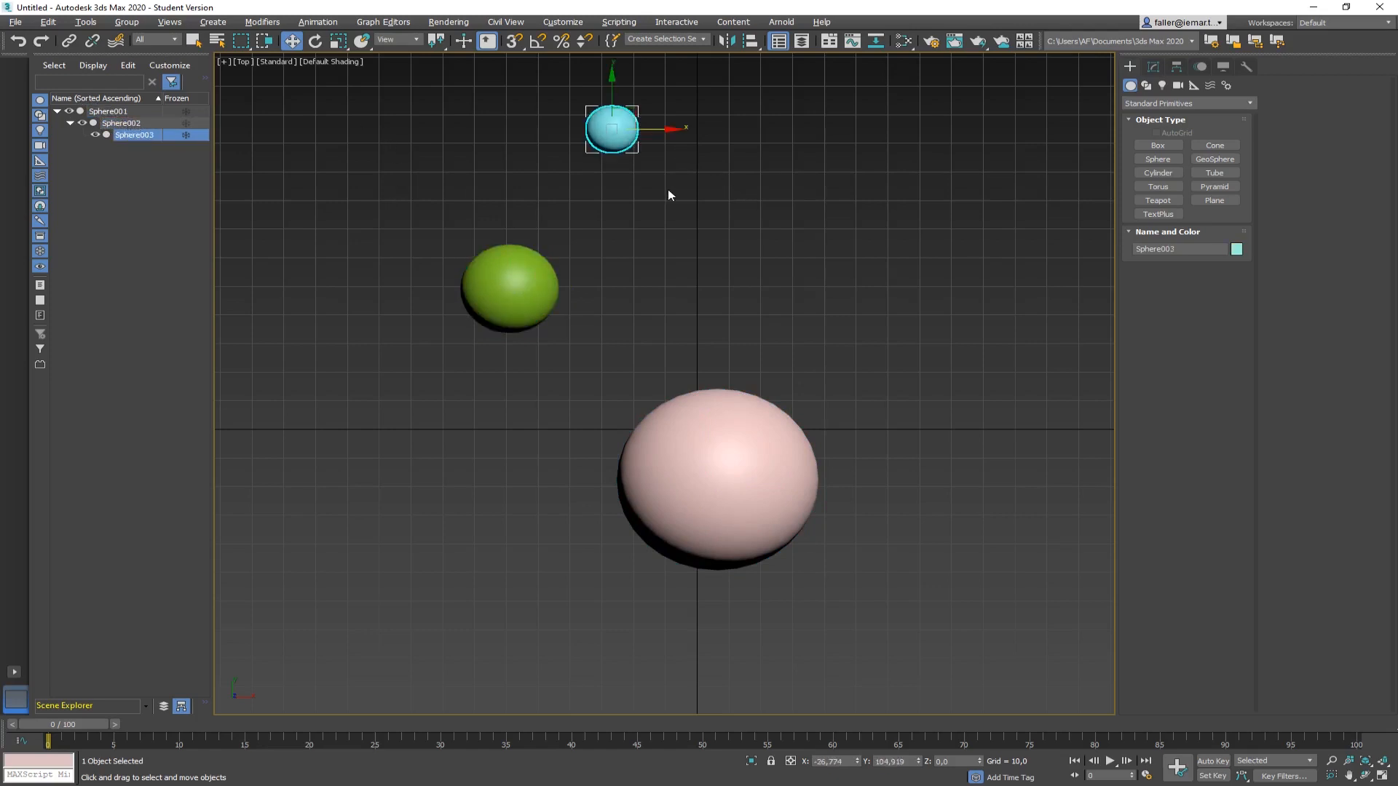
{"action": "left_click", "coordinate": [733, 417]}
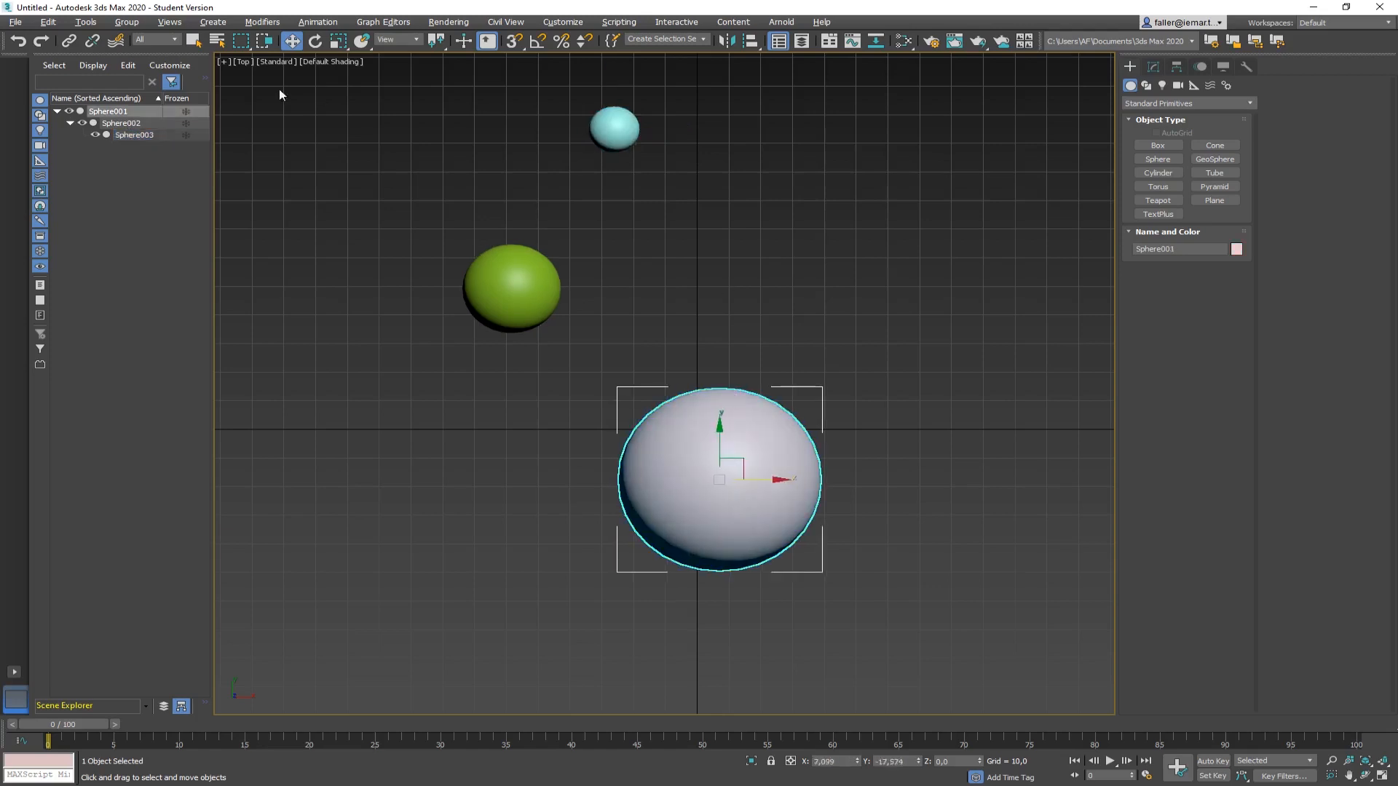
{"action": "left_click", "coordinate": [345, 231]}
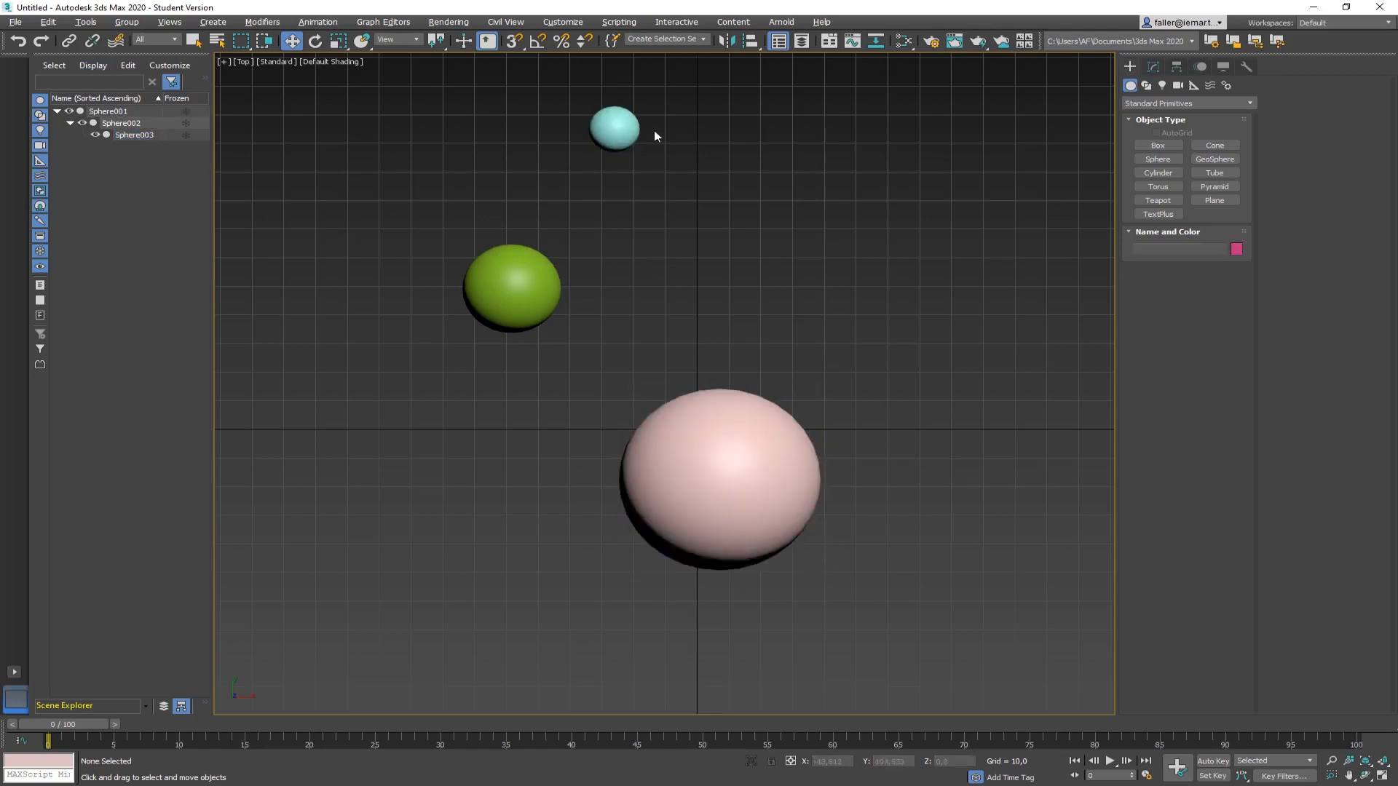
Unlink the small cyan sphere from its parent and clear the selection
{"action": "left_click", "coordinate": [625, 129]}
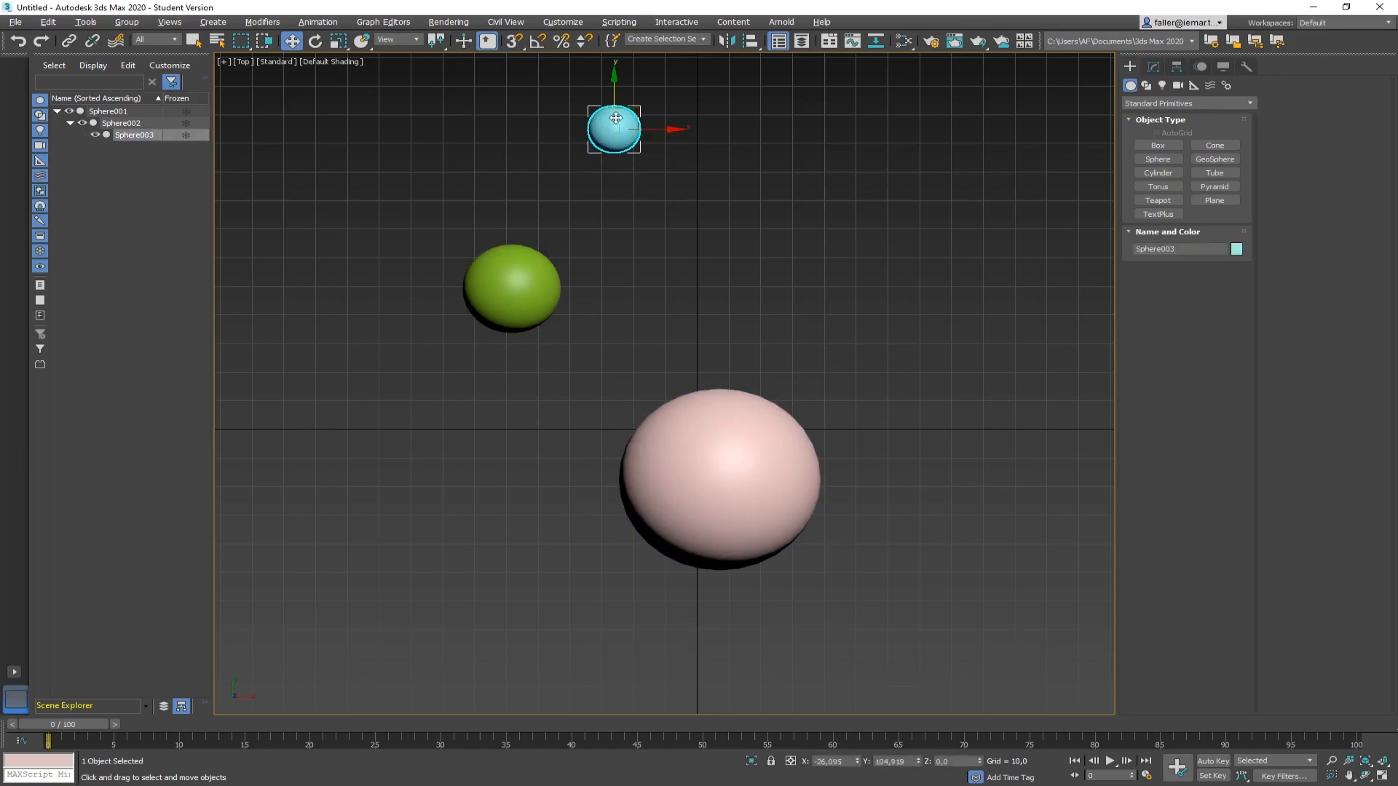
{"action": "left_click", "coordinate": [92, 41]}
{"action": "left_click", "coordinate": [804, 397]}
{"action": "left_click", "coordinate": [750, 414]}
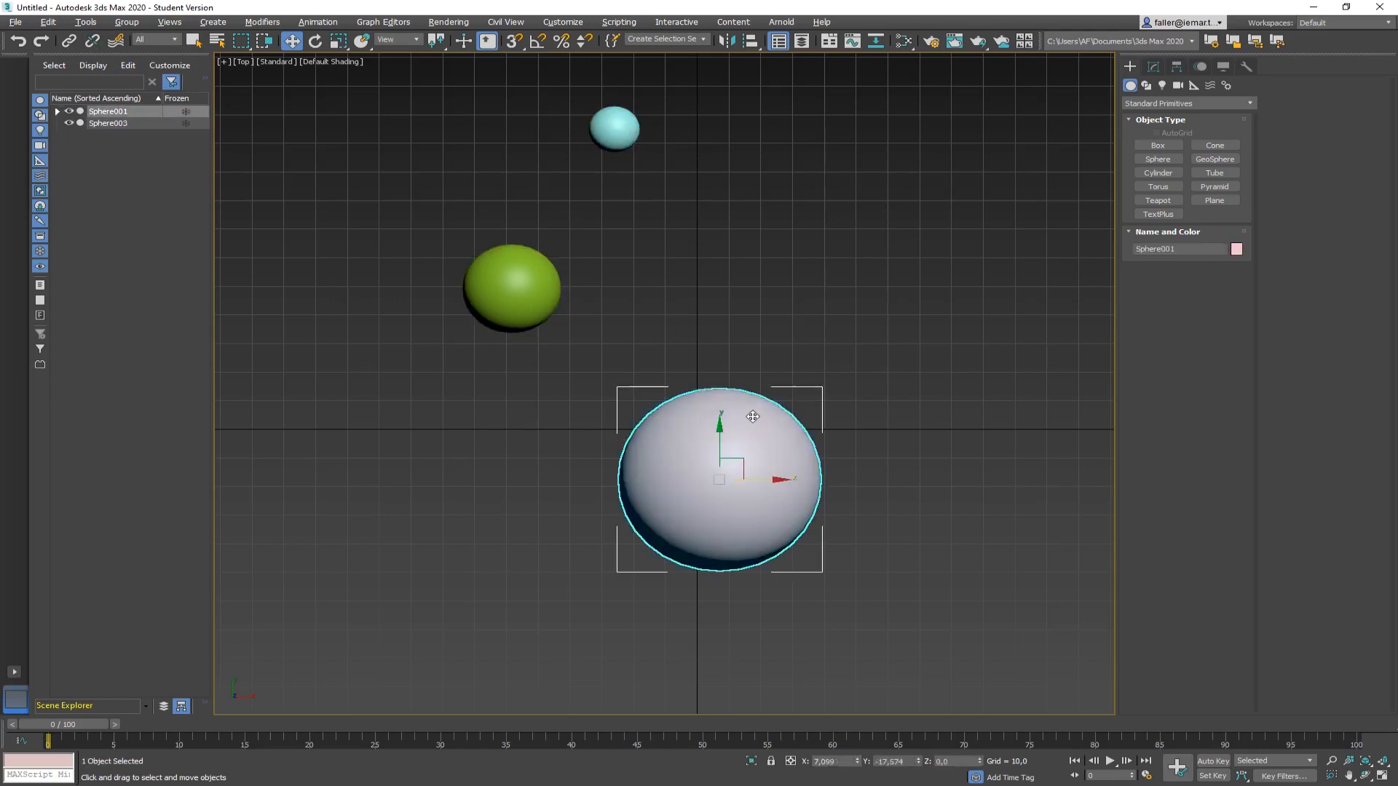
{"action": "left_click", "coordinate": [676, 320]}
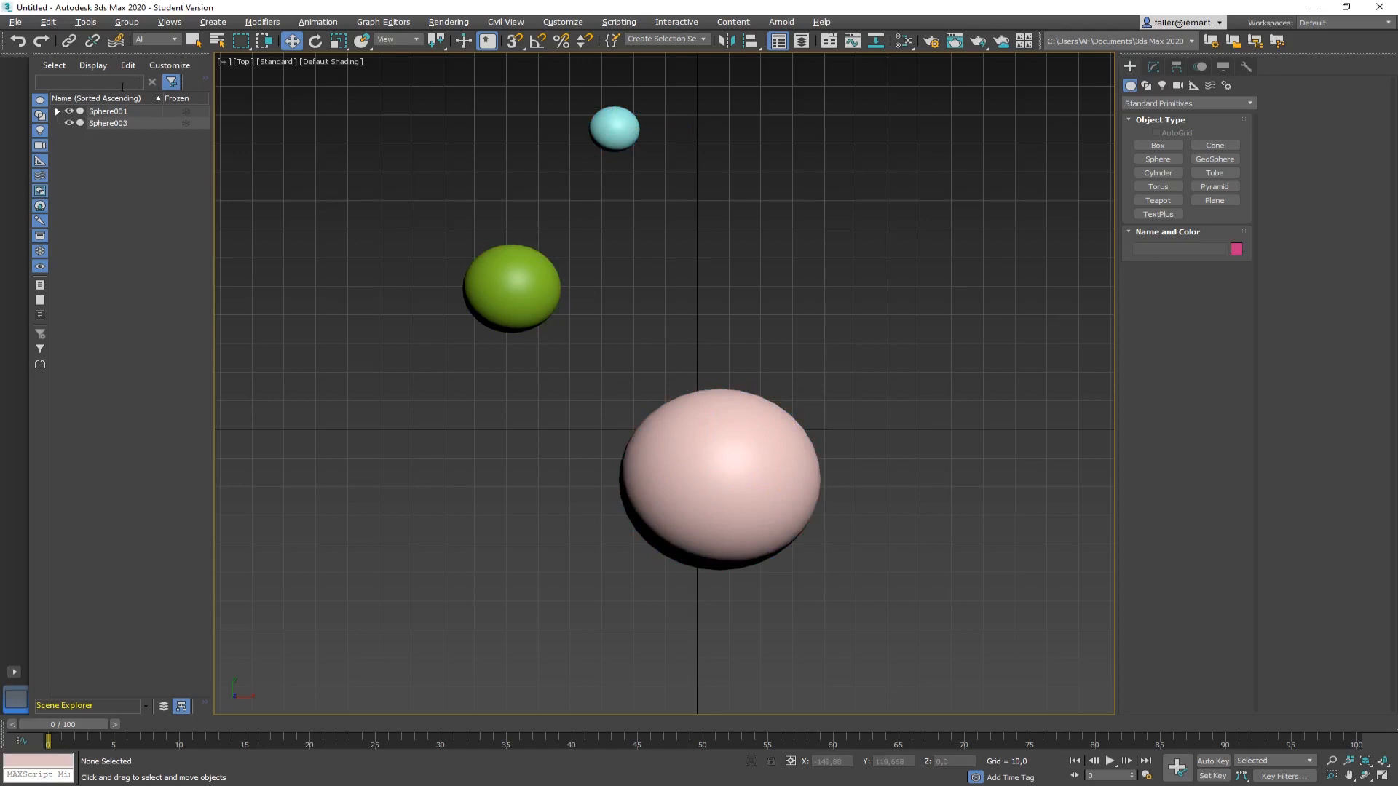
Expand Sphere001 in the hierarchy and unlink the green sphere from it
{"action": "left_click", "coordinate": [58, 111]}
{"action": "left_click", "coordinate": [520, 281]}
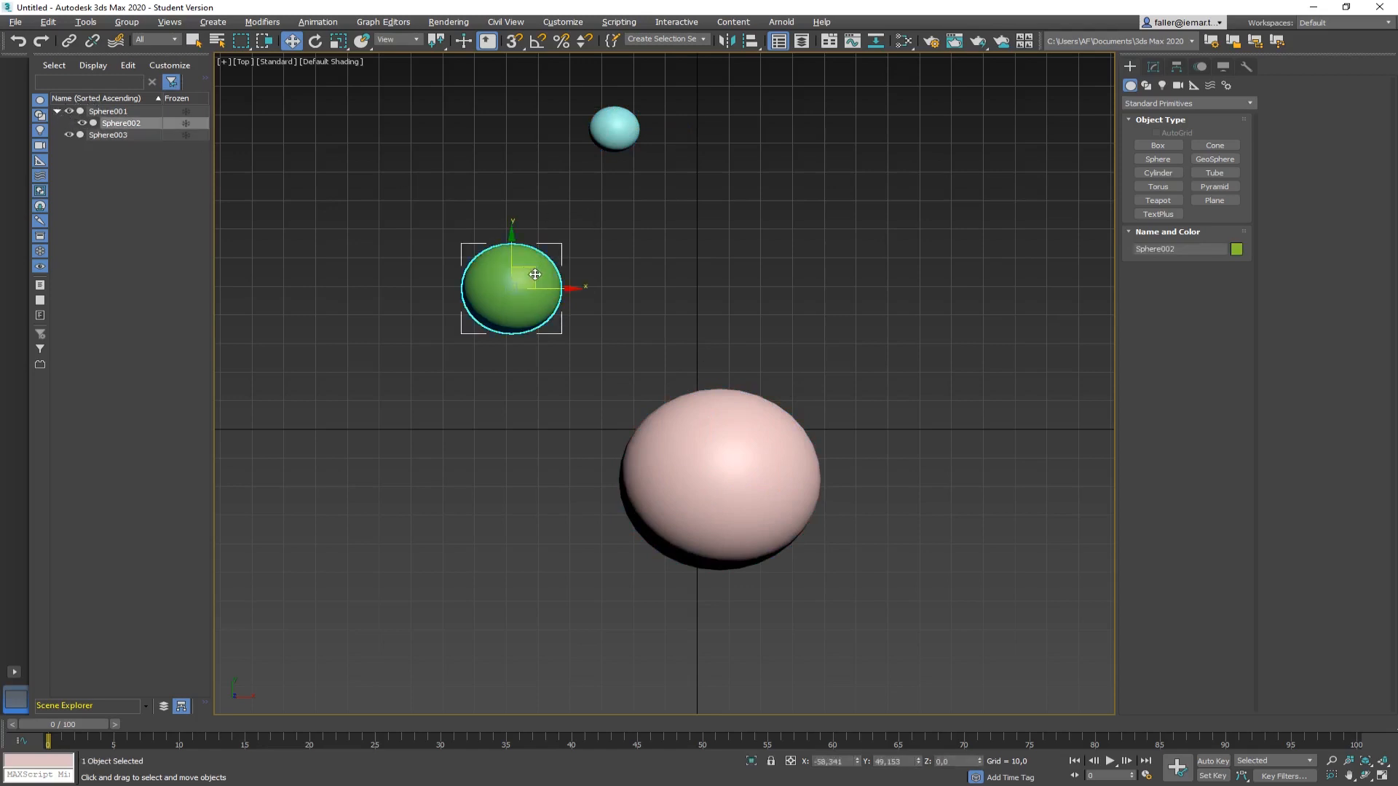
{"action": "left_click", "coordinate": [91, 41]}
{"action": "left_click", "coordinate": [514, 251]}
Move the pink sphere slightly up and left, and the green and cyan spheres each slightly down and left, to test their independence
{"action": "left_click", "coordinate": [750, 461]}
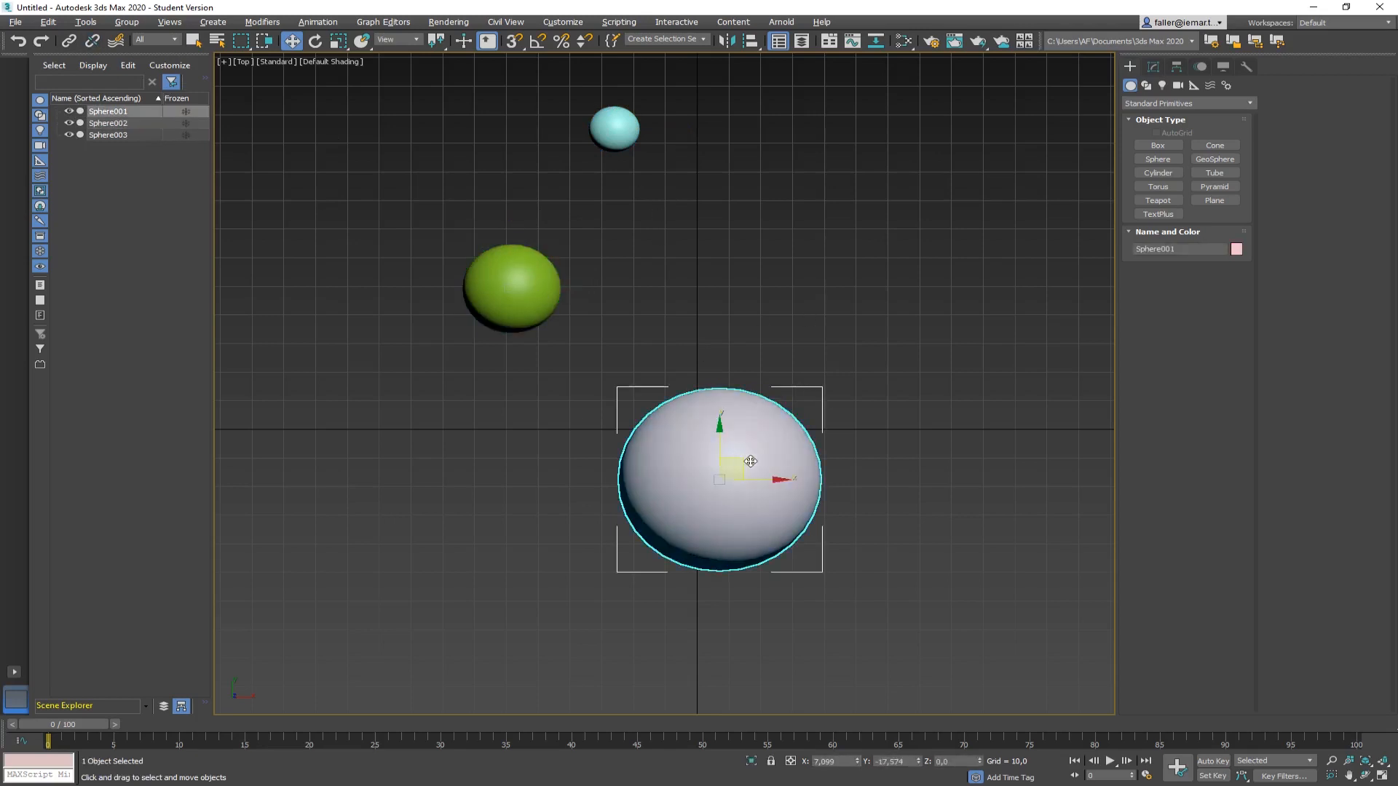
{"action": "left_click_drag", "start_coordinate": [751, 461], "coordinate": [740, 444]}
{"action": "left_click", "coordinate": [498, 292]}
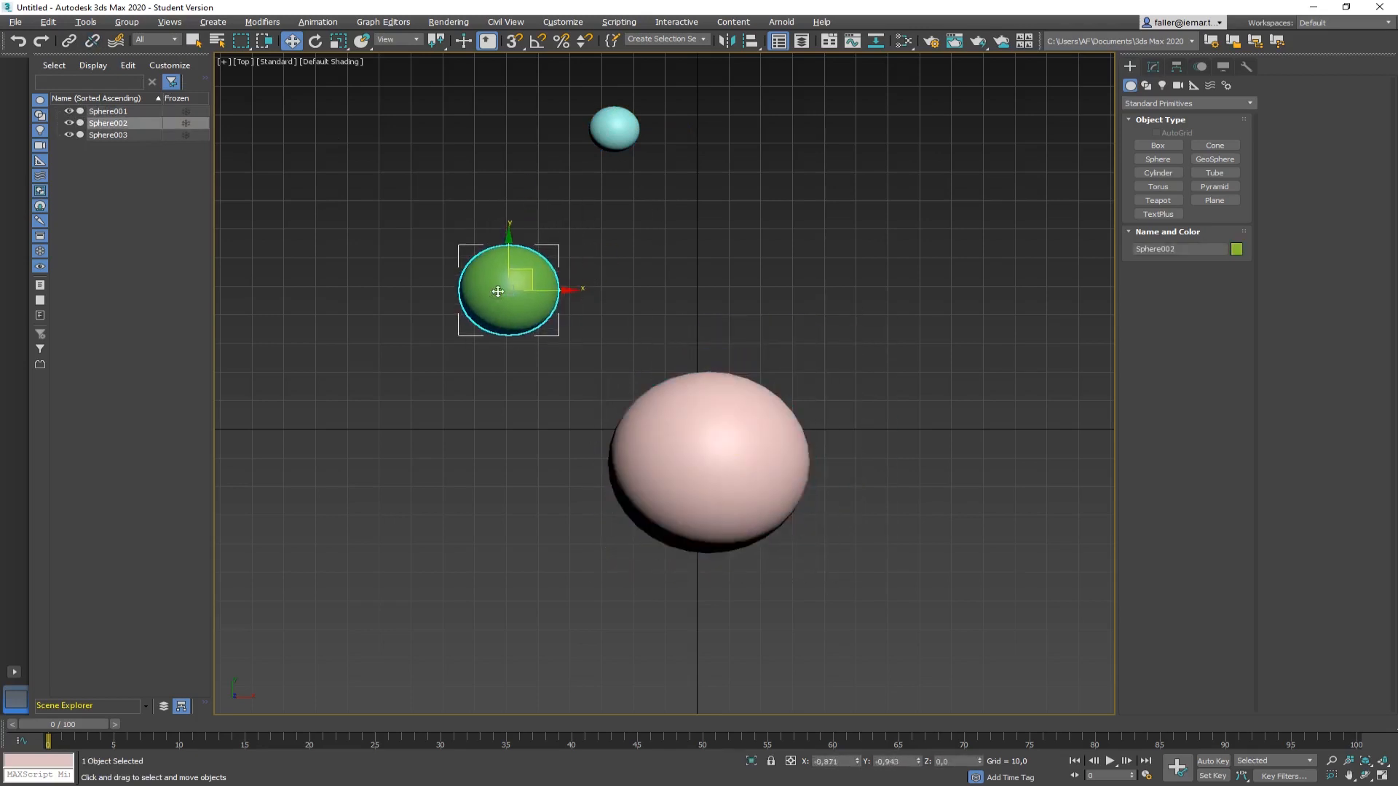
{"action": "left_click", "coordinate": [615, 128]}
{"action": "left_click_drag", "start_coordinate": [615, 129], "coordinate": [609, 137]}
{"action": "left_click", "coordinate": [631, 197]}
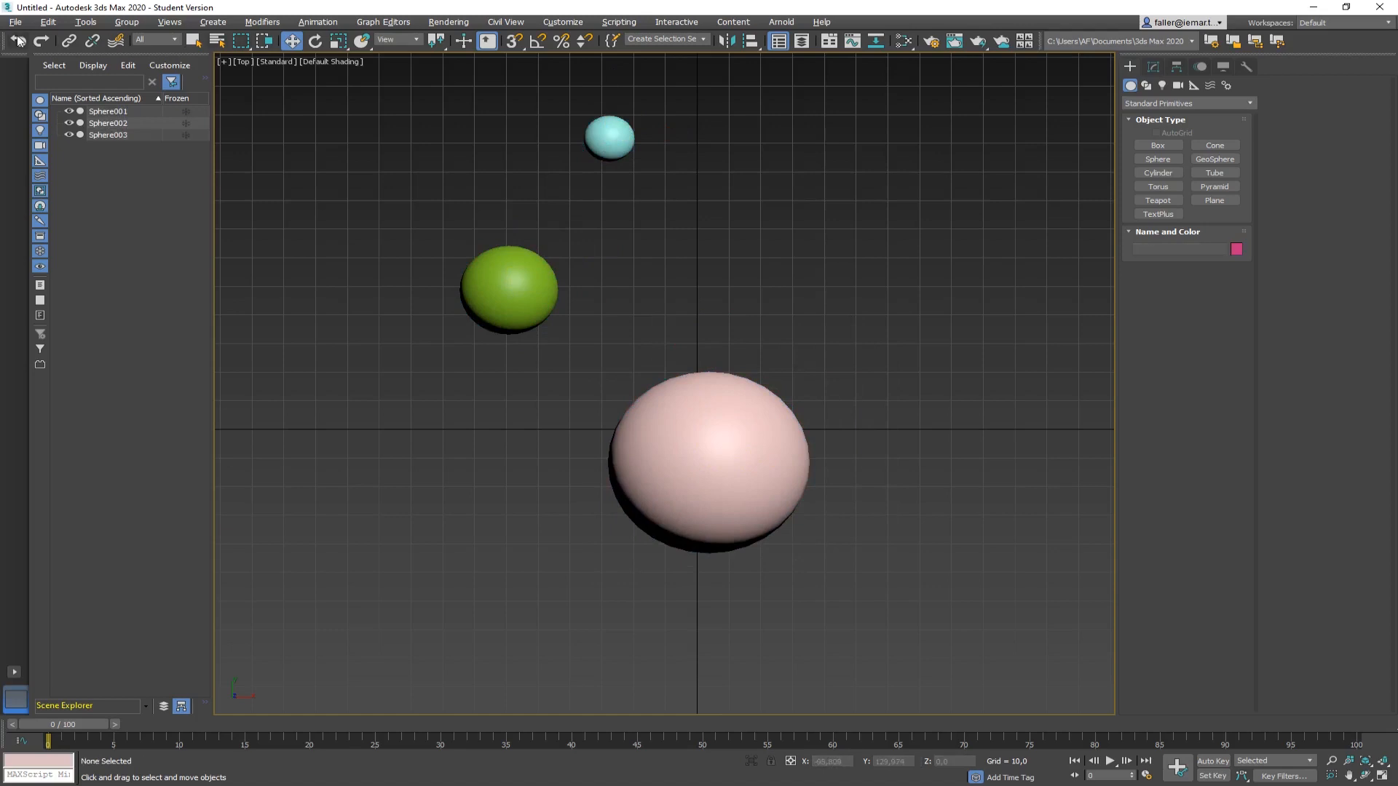
Link the cyan sphere to the green one and the green sphere to the pink one, expanding Sphere002 in the hierarchy
{"action": "left_click", "coordinate": [66, 40]}
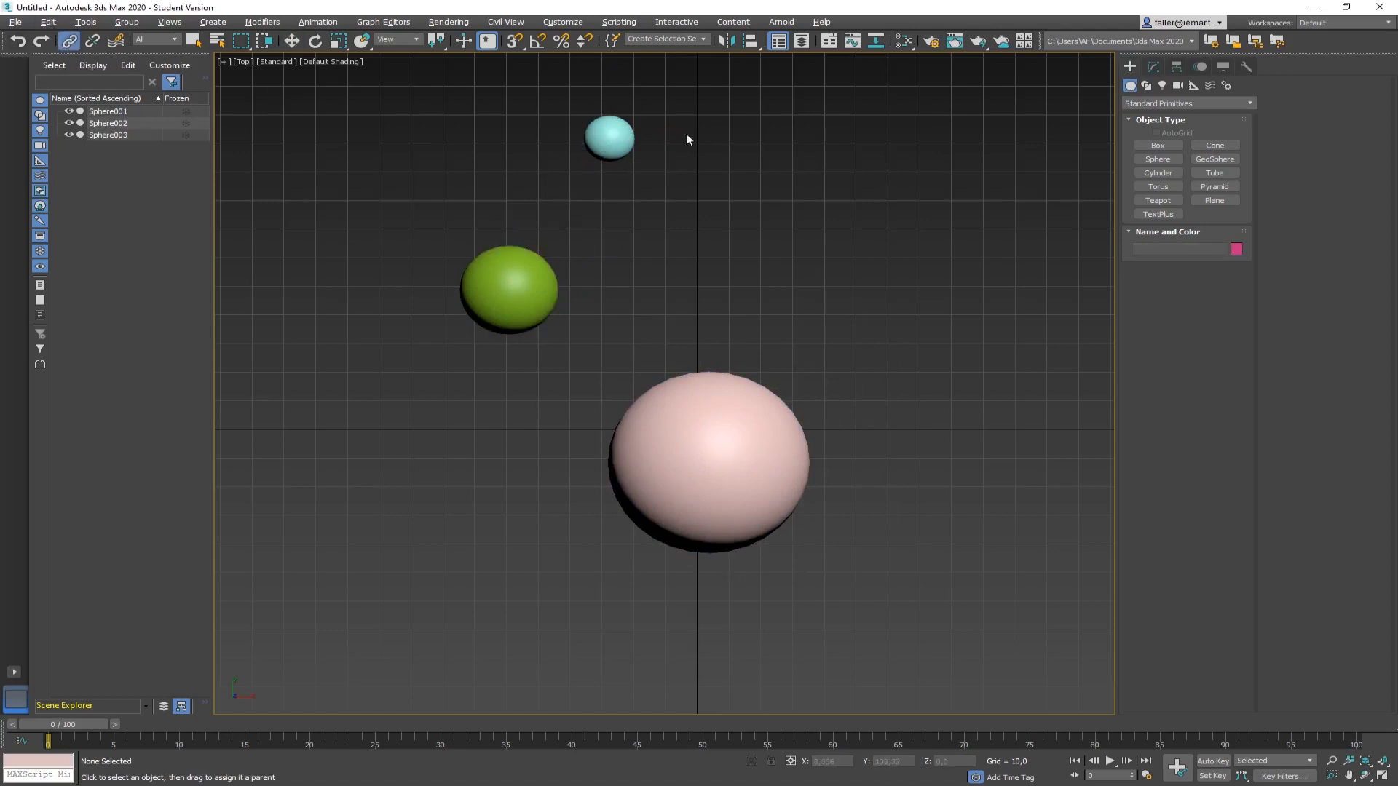
{"action": "left_click_drag", "start_coordinate": [617, 138], "coordinate": [699, 432]}
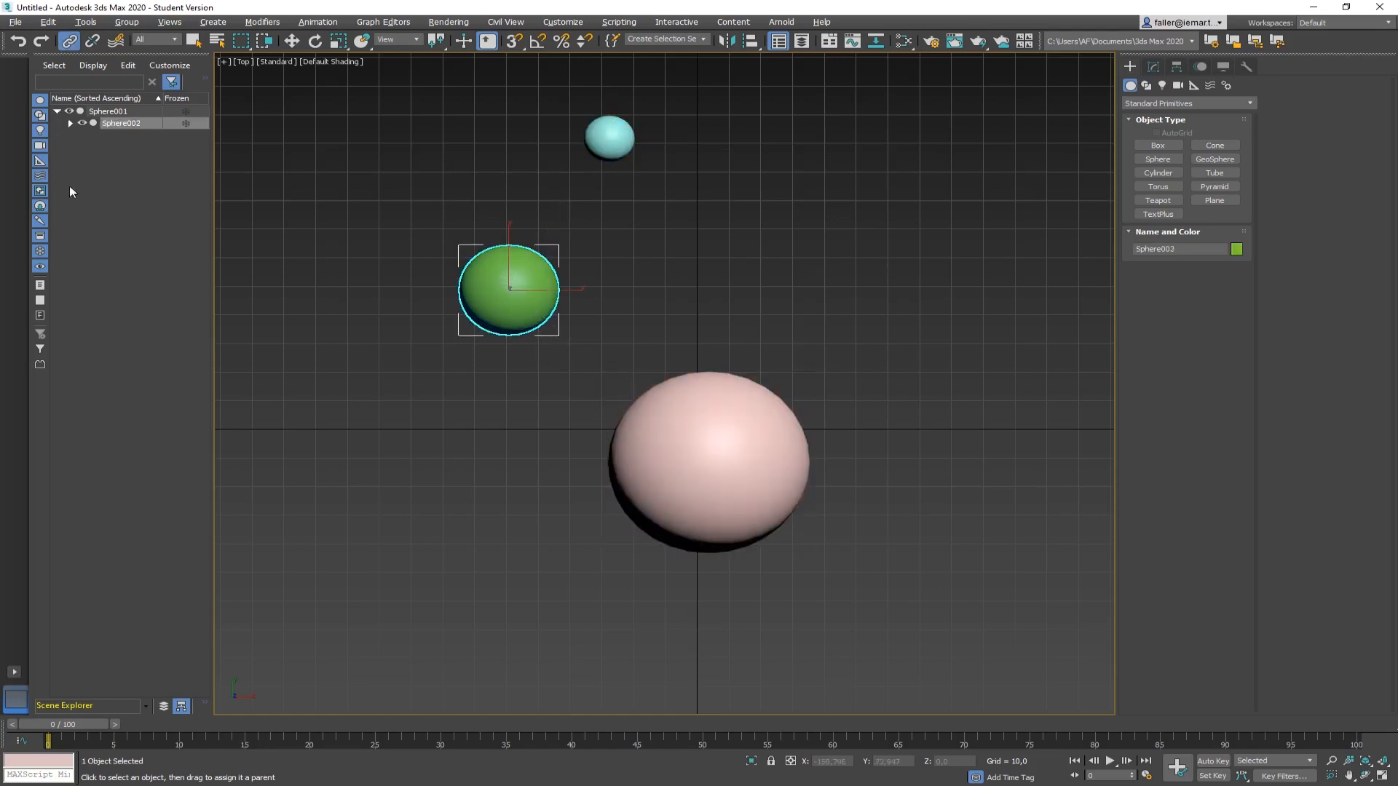
{"action": "left_click", "coordinate": [70, 124]}
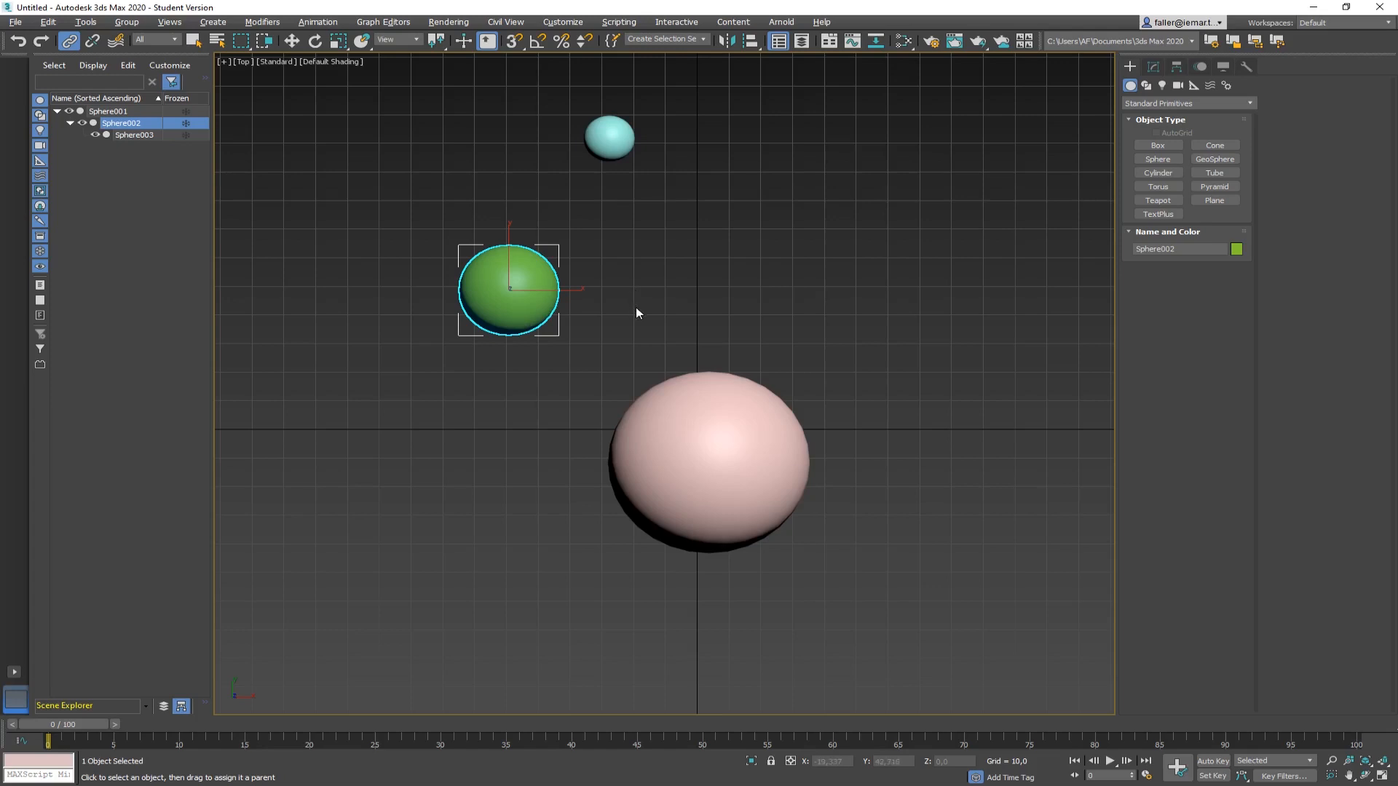
Hide the large pink parent sphere and bring it back with Unhide All
{"action": "middle_click_drag", "start_coordinate": [742, 306], "coordinate": [641, 353]}
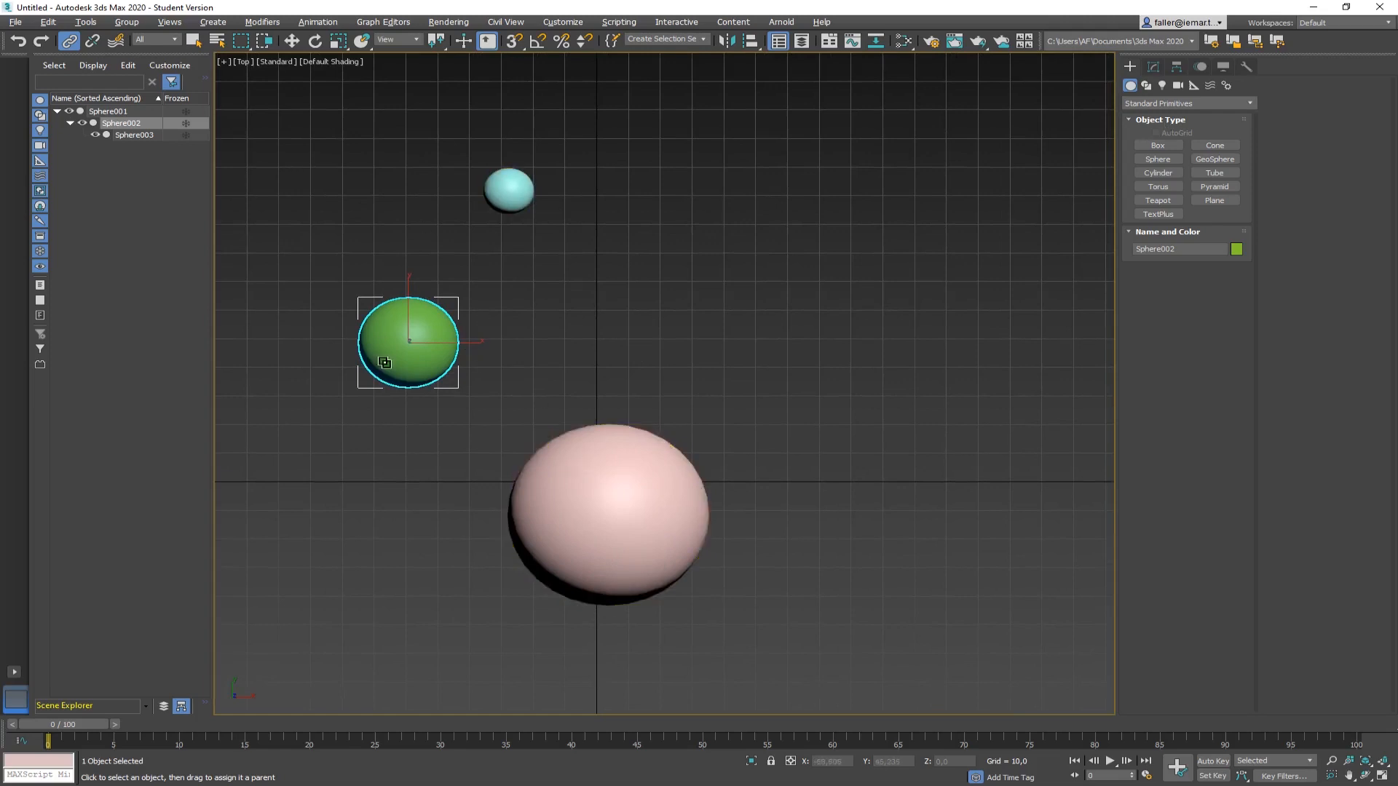
{"action": "left_click", "coordinate": [705, 296]}
{"action": "left_click", "coordinate": [654, 456]}
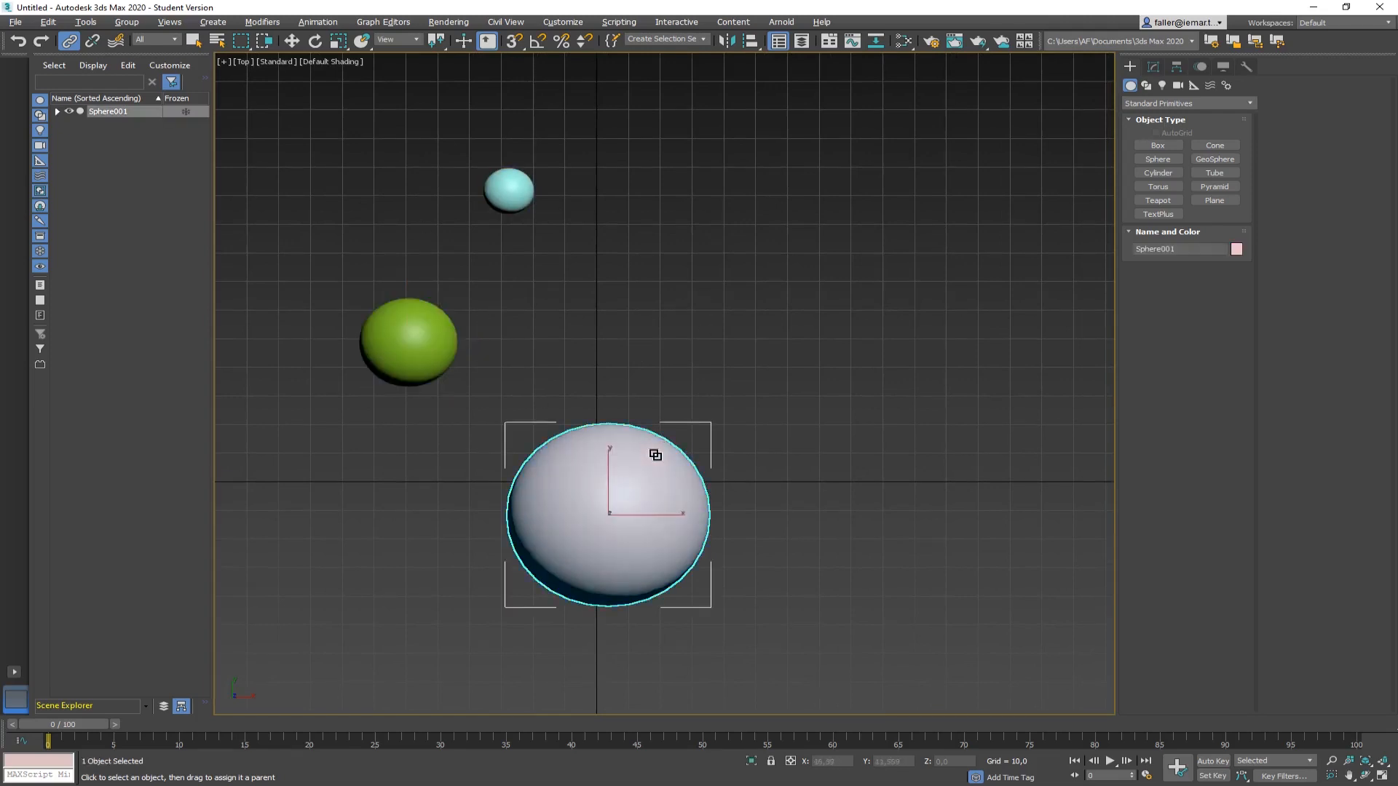
{"action": "right_click", "coordinate": [591, 502]}
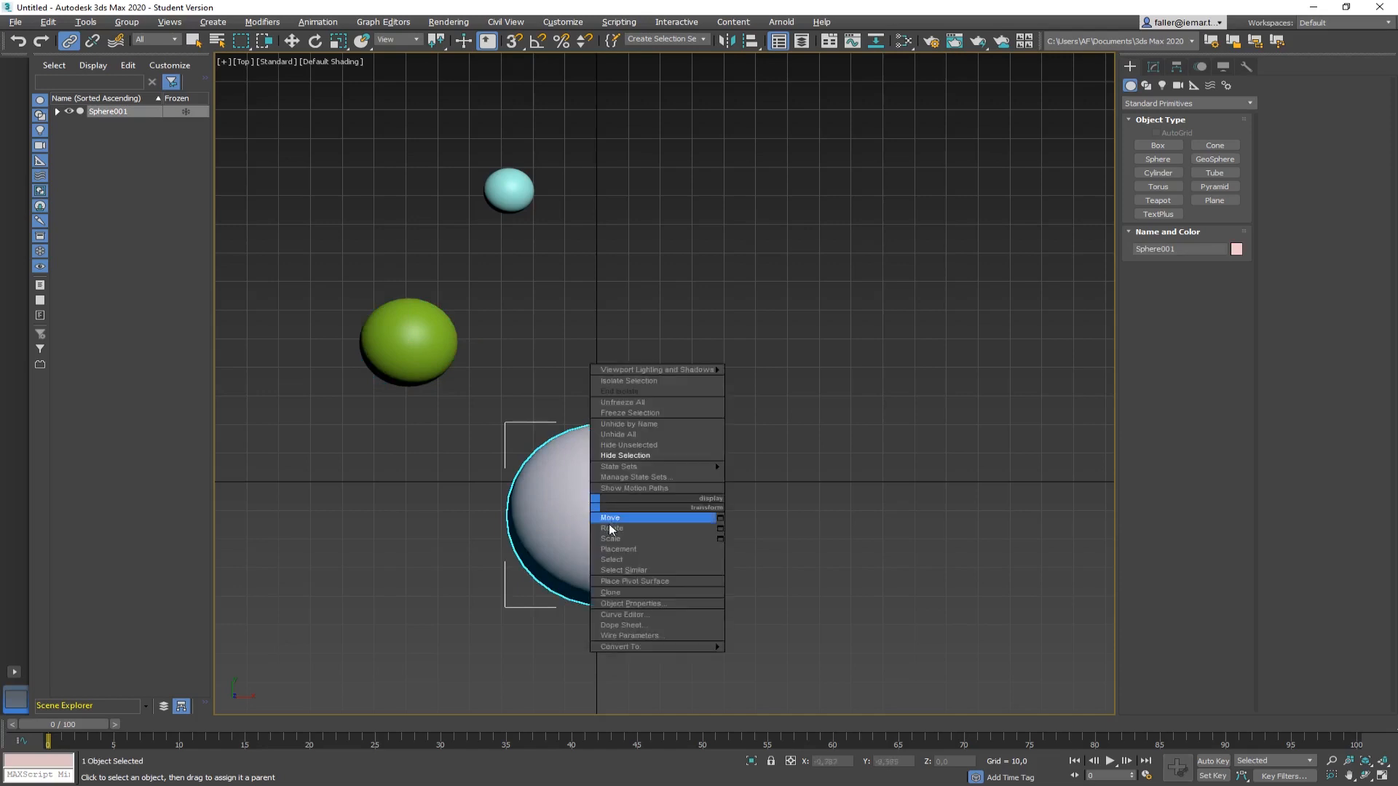
{"action": "left_click", "coordinate": [638, 456]}
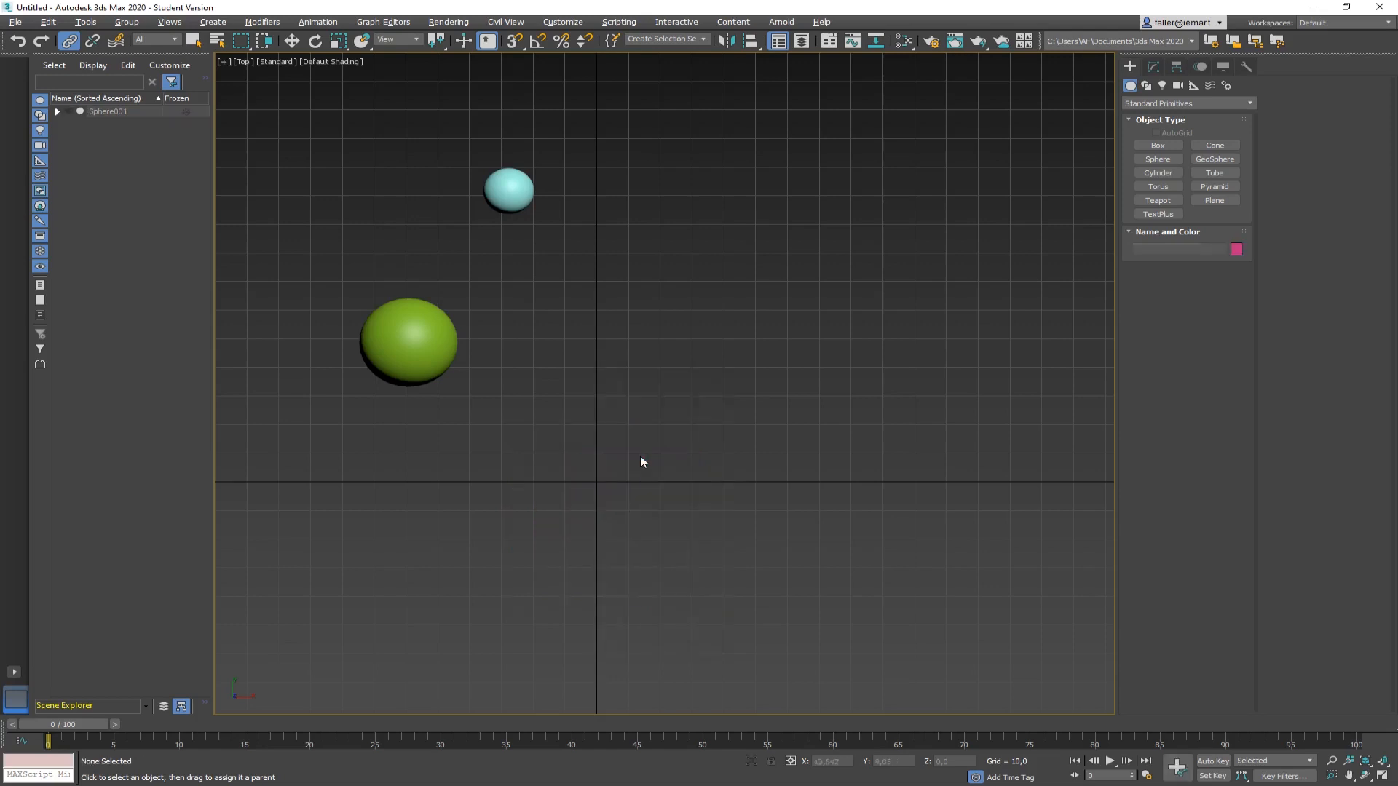
{"action": "right_click", "coordinate": [626, 404]}
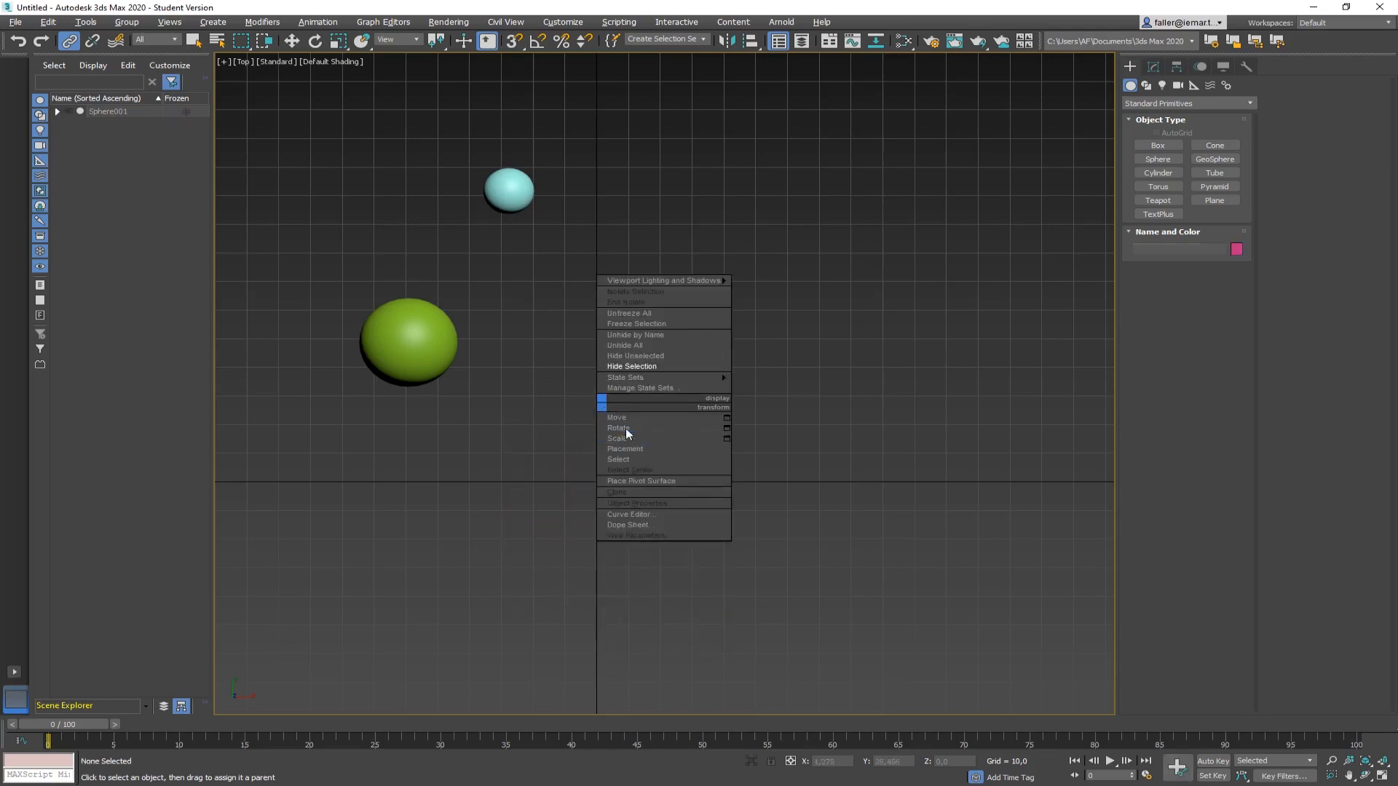
{"action": "left_click", "coordinate": [631, 353]}
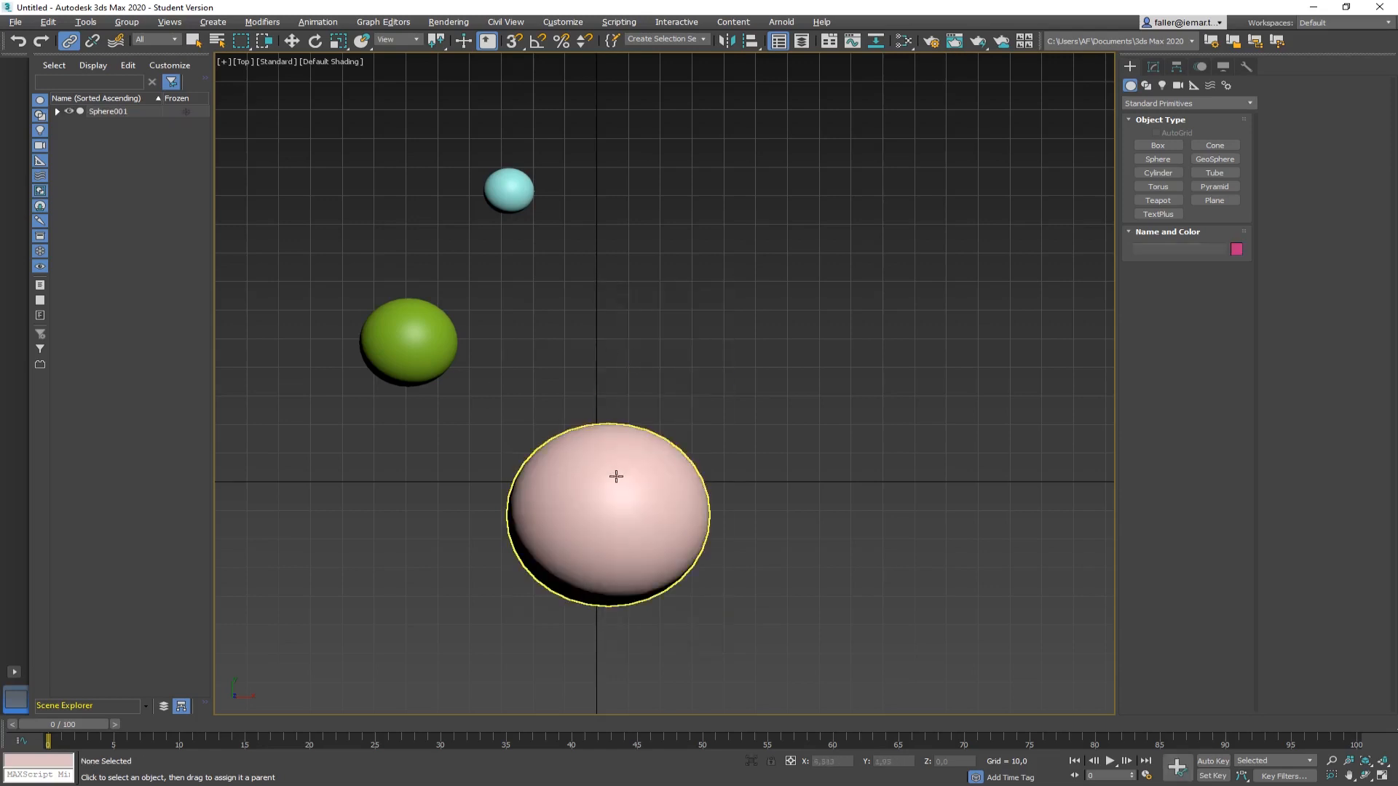
Render the Top view to check all three spheres and close the rendered frame window
{"action": "left_click", "coordinate": [622, 482]}
{"action": "left_click", "coordinate": [676, 419]}
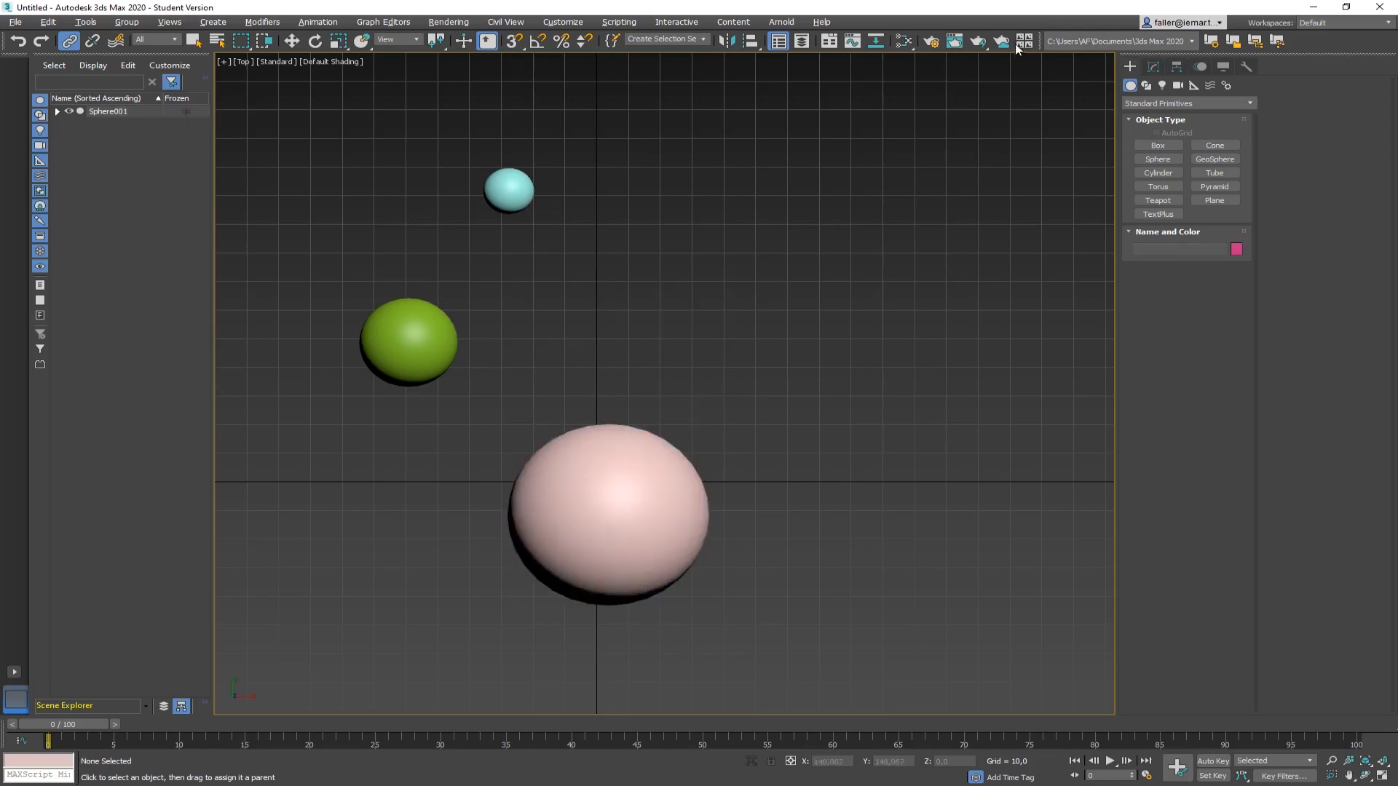
{"action": "left_click", "coordinate": [954, 43]}
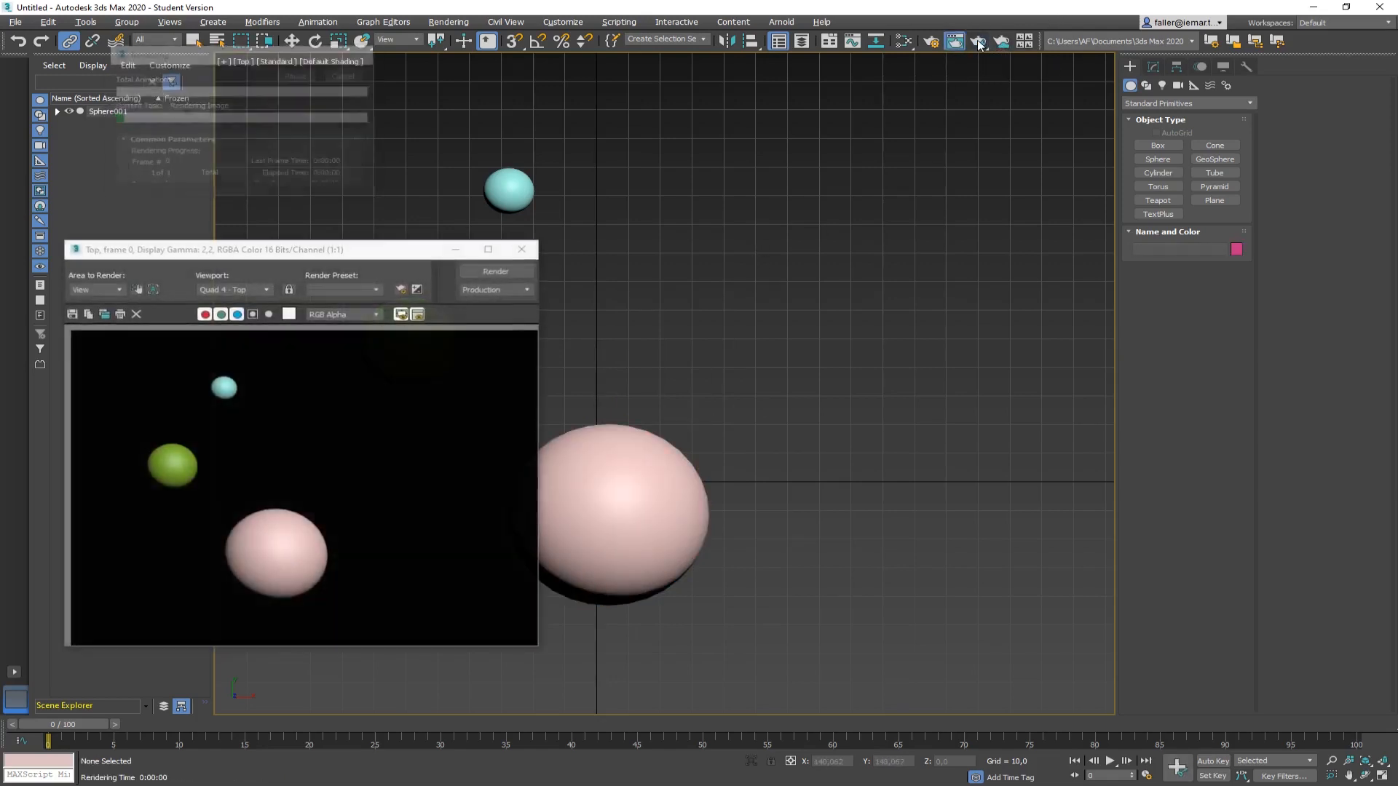
{"action": "left_click", "coordinate": [521, 249]}
Turn off Renderable in the large pink sphere's object properties and render the Top view to check the effect
{"action": "left_click", "coordinate": [589, 492]}
{"action": "right_click", "coordinate": [560, 505]}
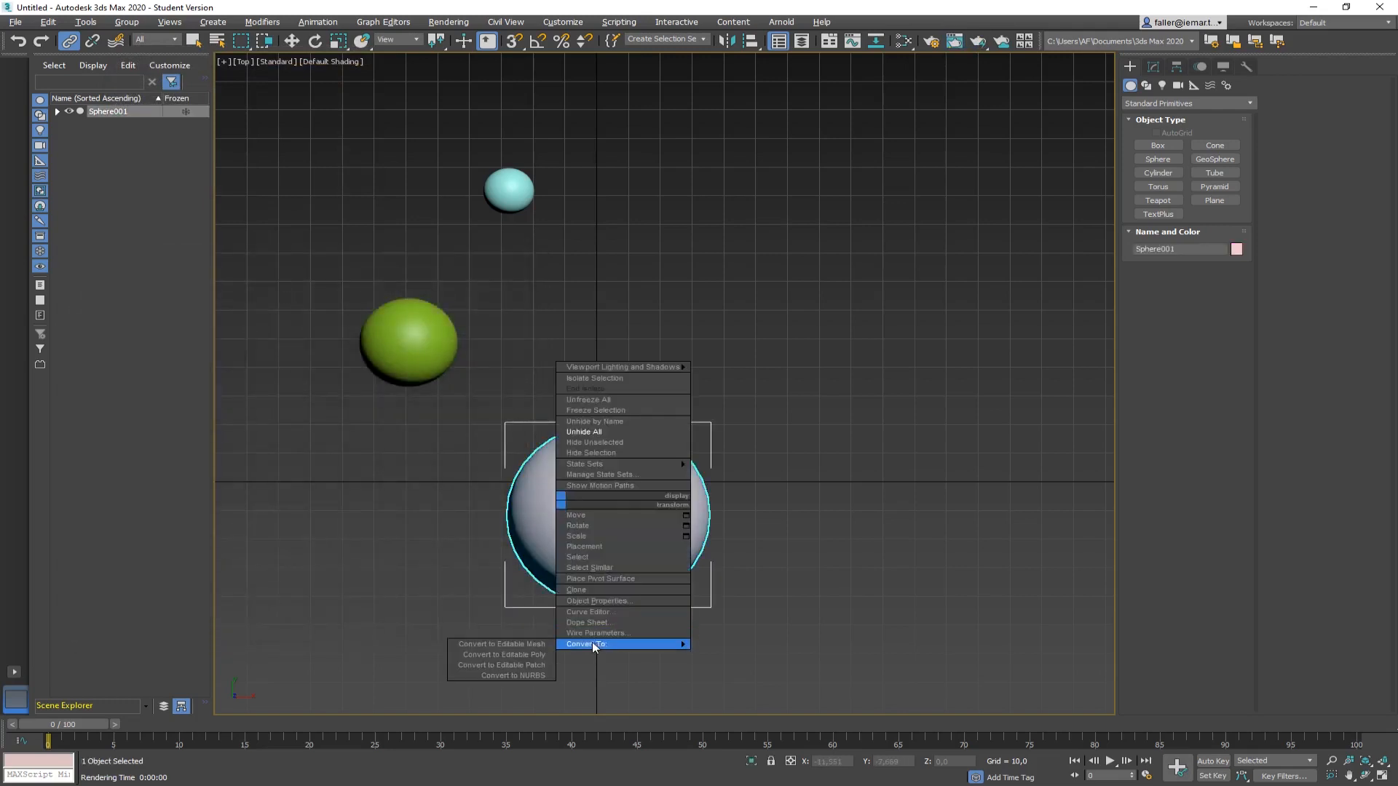
{"action": "left_click", "coordinate": [610, 601]}
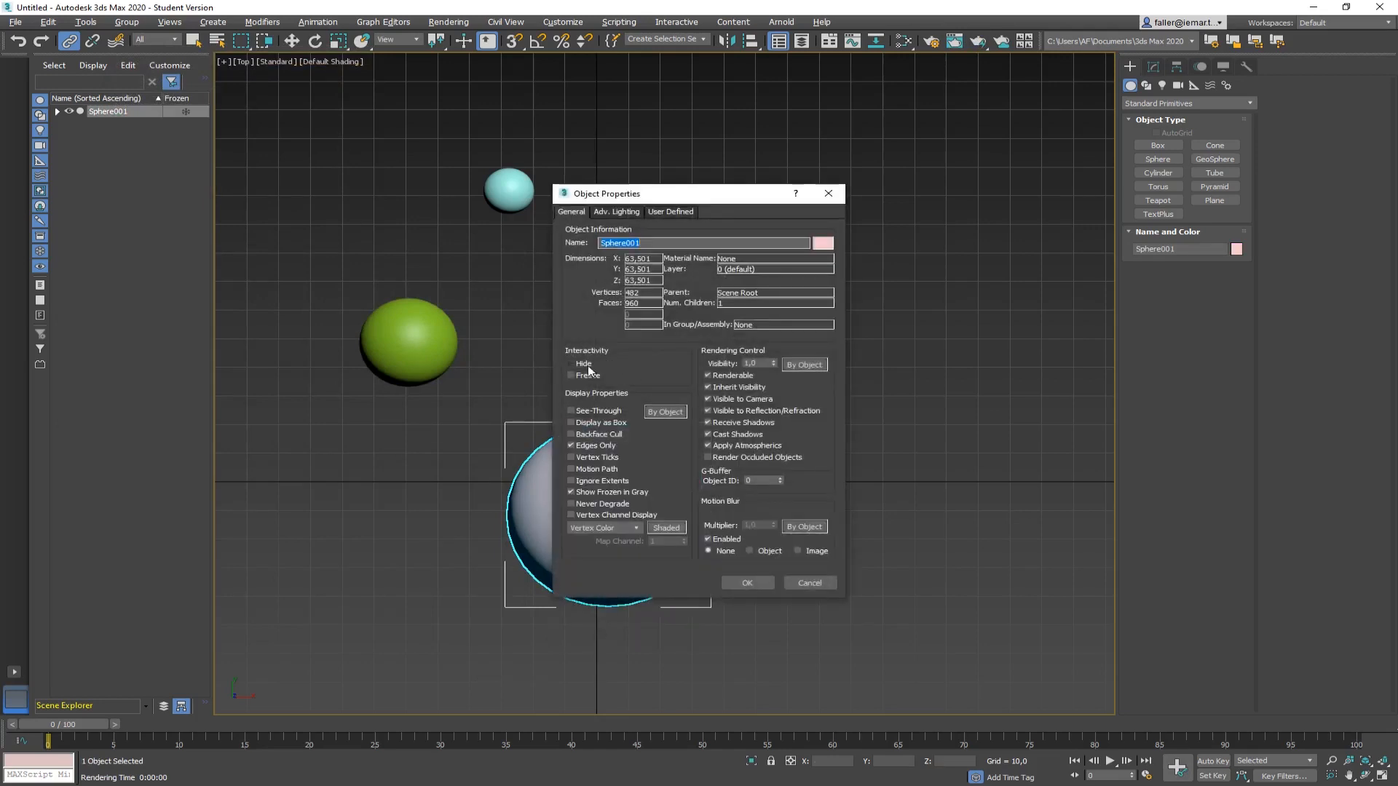
{"action": "left_click", "coordinate": [716, 376]}
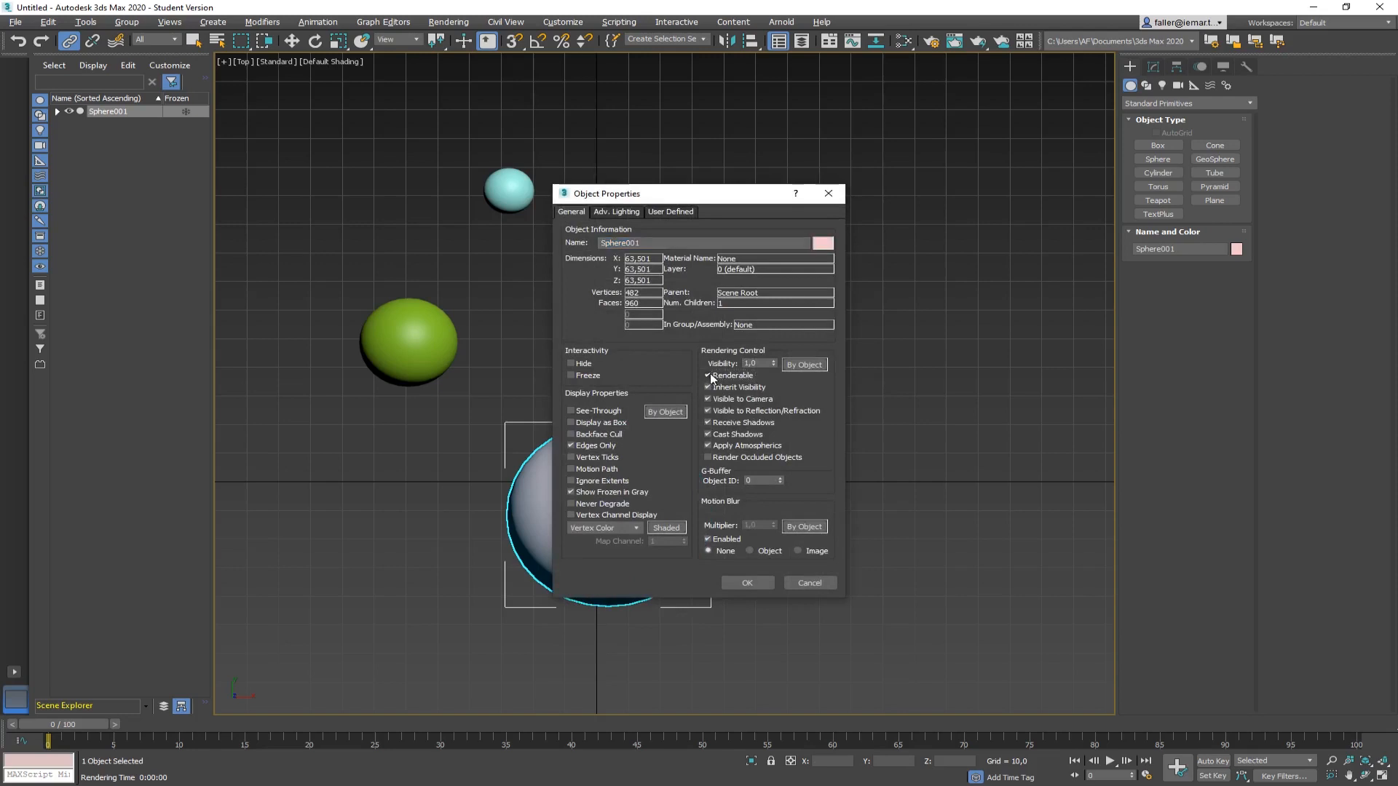
{"action": "left_click", "coordinate": [745, 581]}
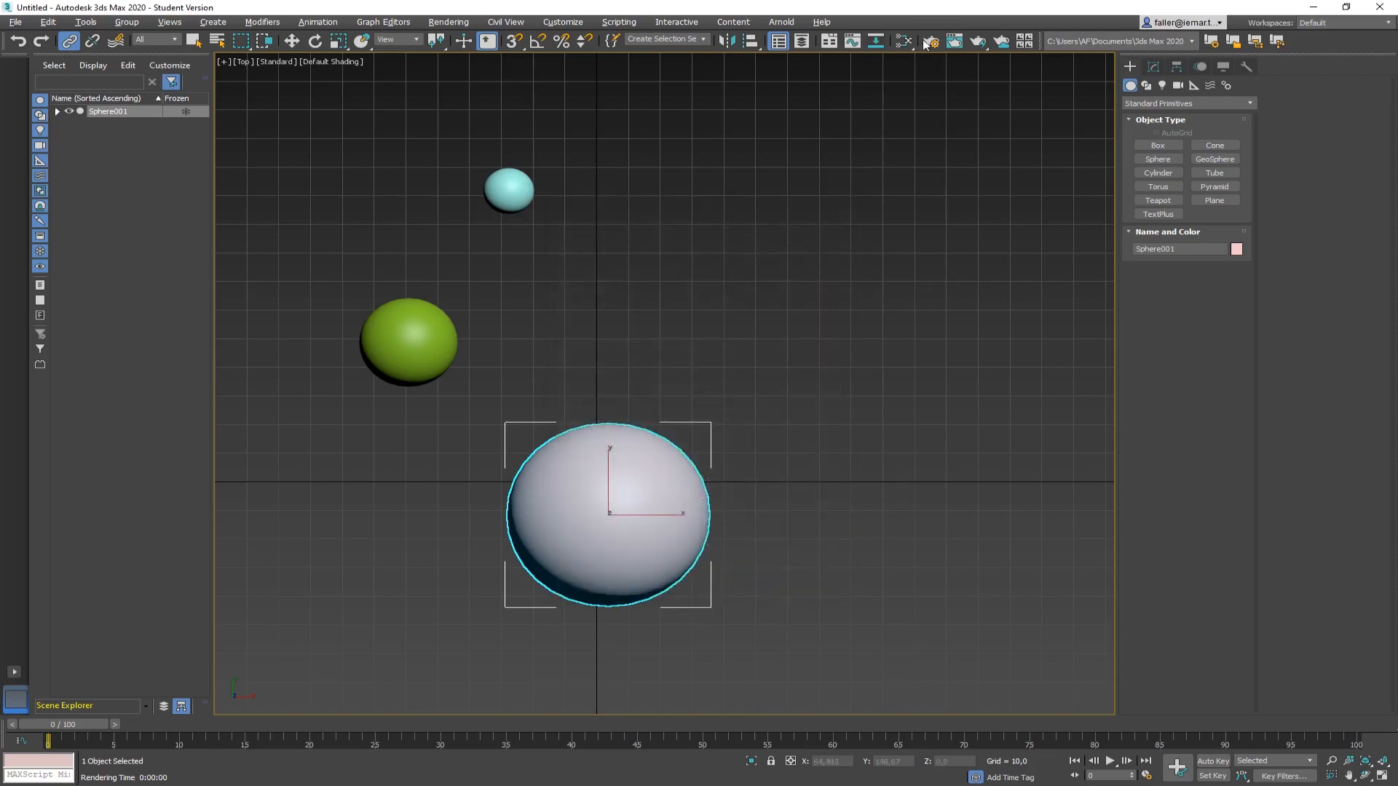
{"action": "left_click", "coordinate": [979, 44]}
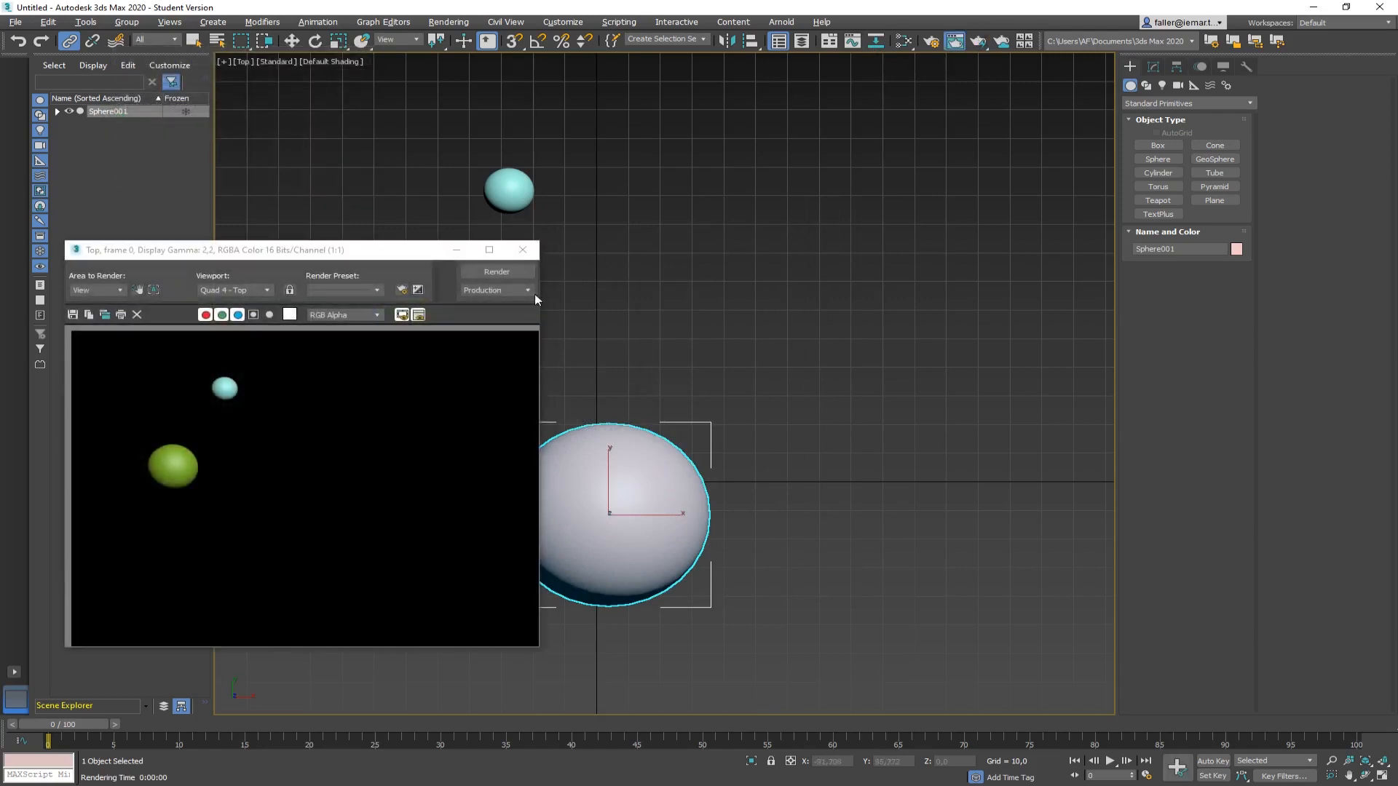
{"action": "left_click", "coordinate": [523, 249]}
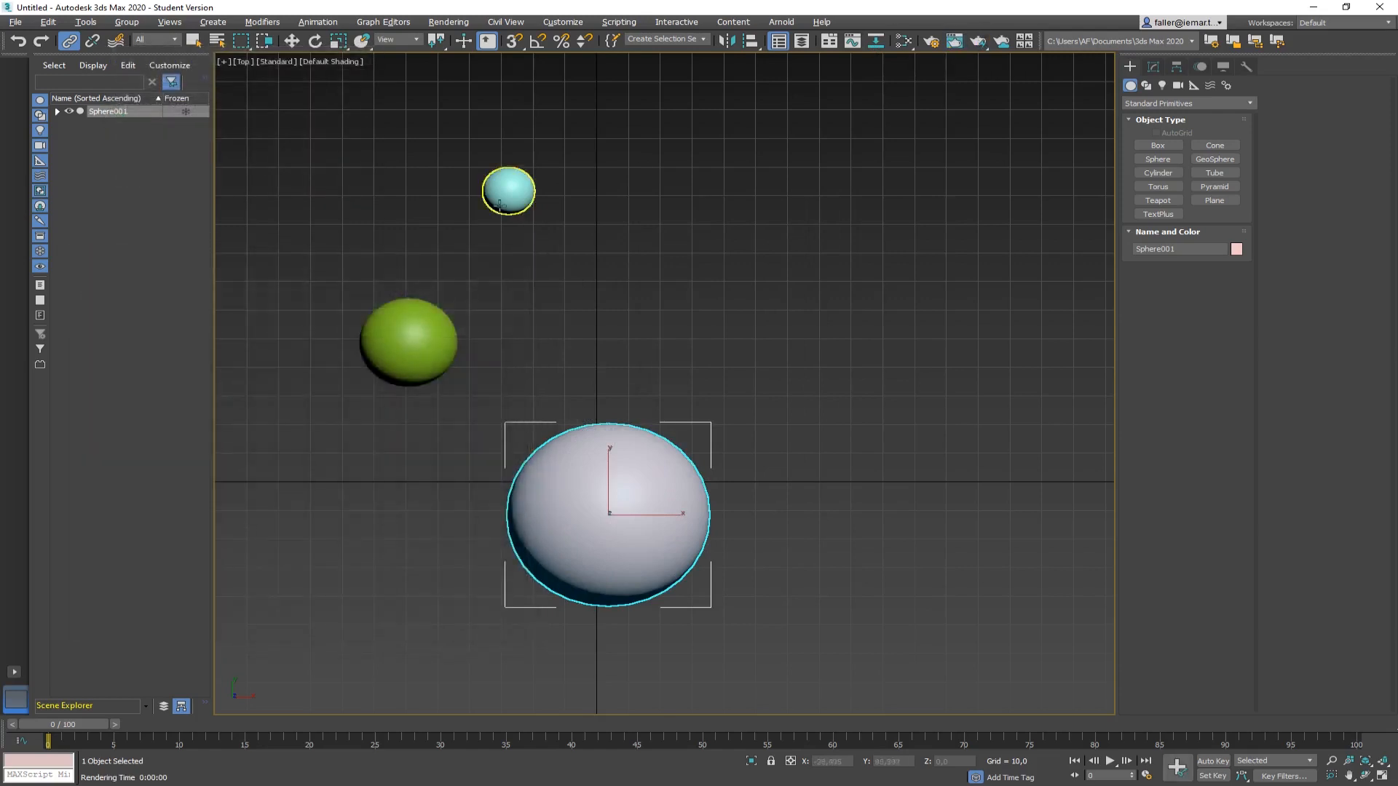
Turn Renderable back on in the large pink sphere's object properties
{"action": "right_click", "coordinate": [604, 493]}
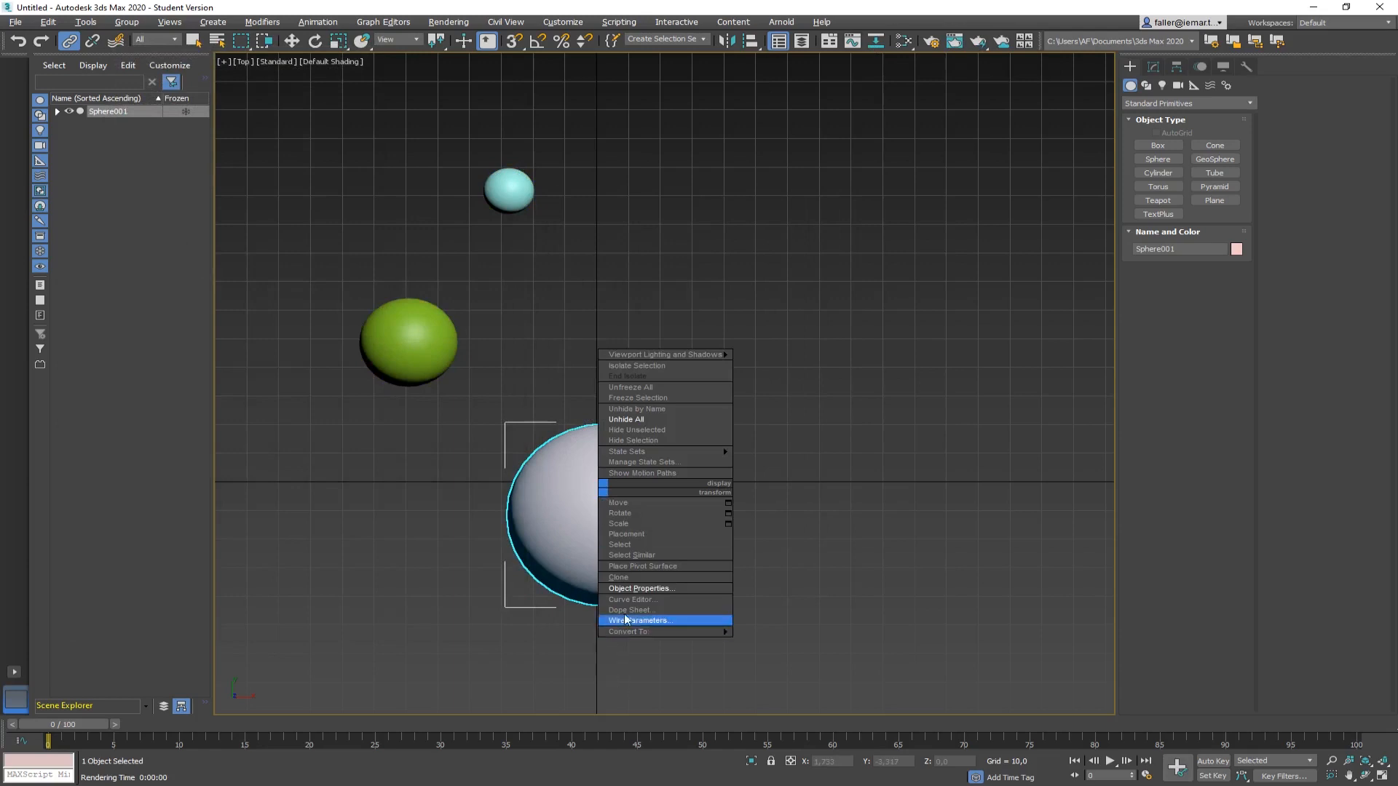
{"action": "left_click", "coordinate": [631, 588]}
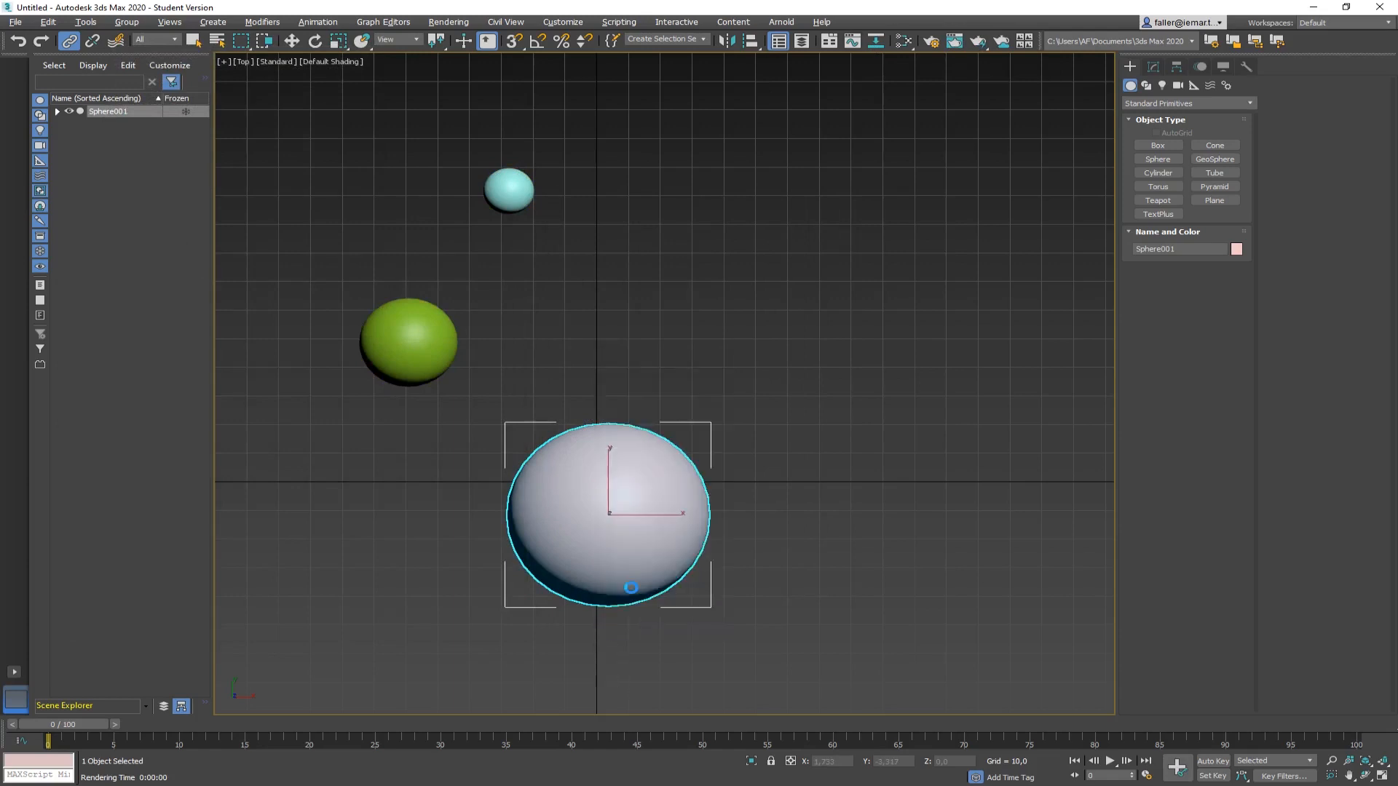
{"action": "left_click", "coordinate": [709, 374]}
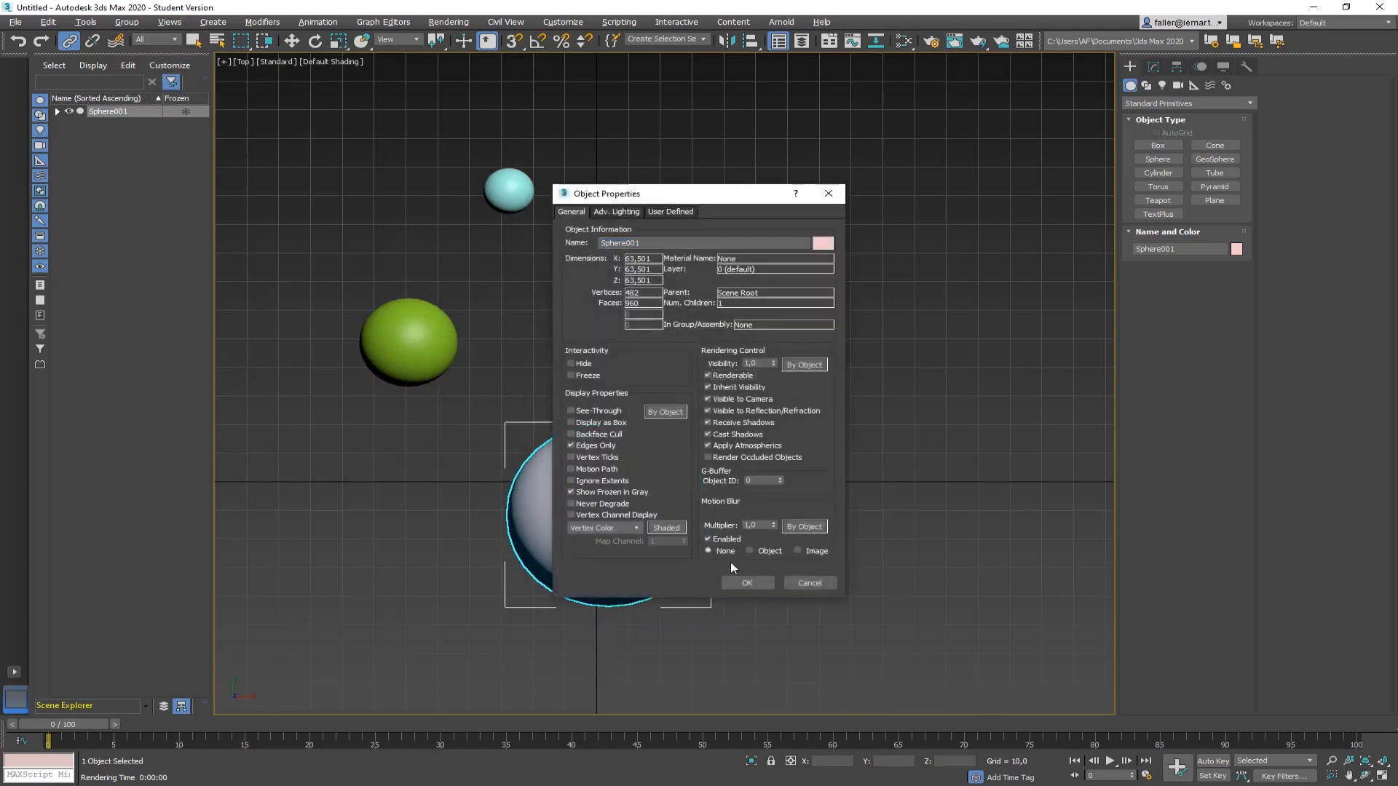
{"action": "left_click", "coordinate": [747, 582]}
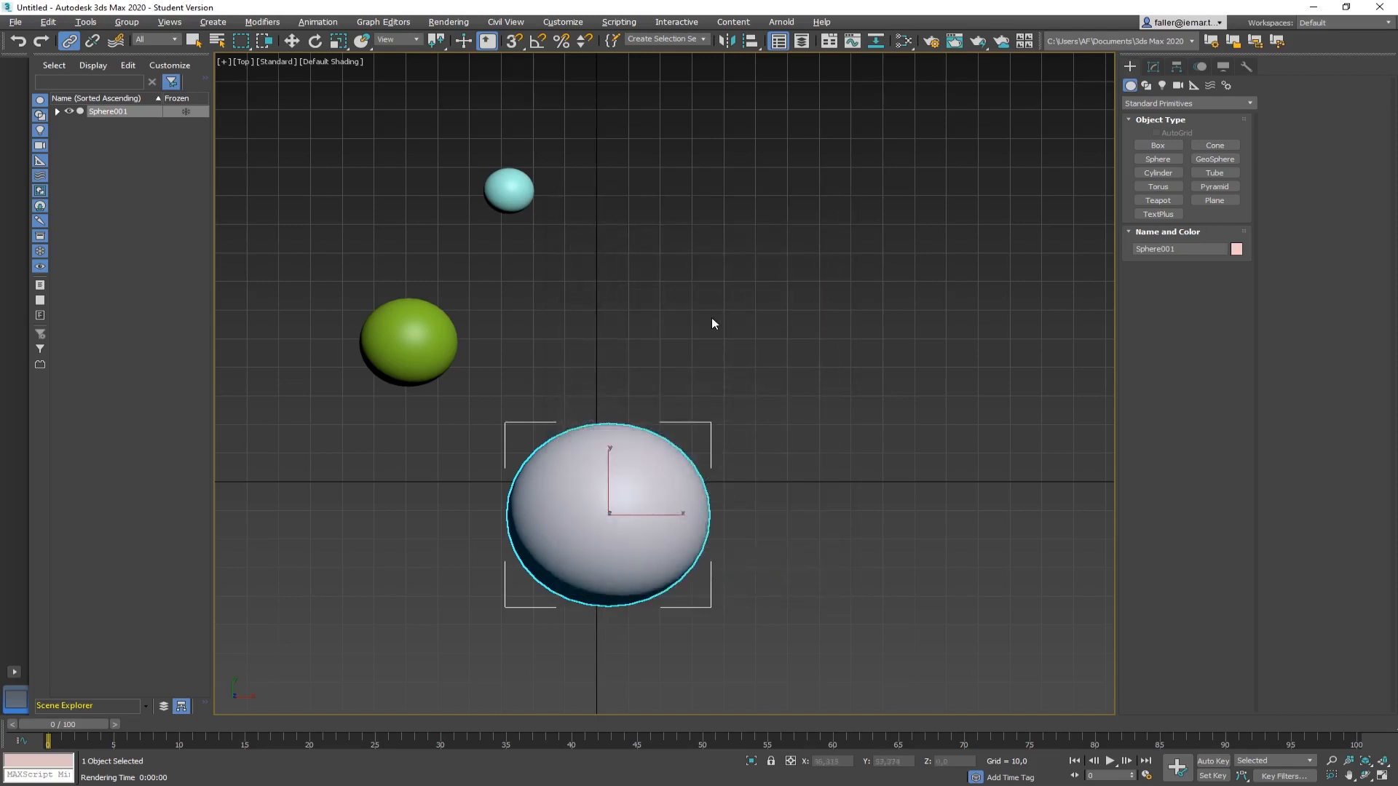
Create a Dummy helper above the large pink sphere in the Top view and move it to about X 46, Y 48
{"action": "left_click", "coordinate": [696, 304]}
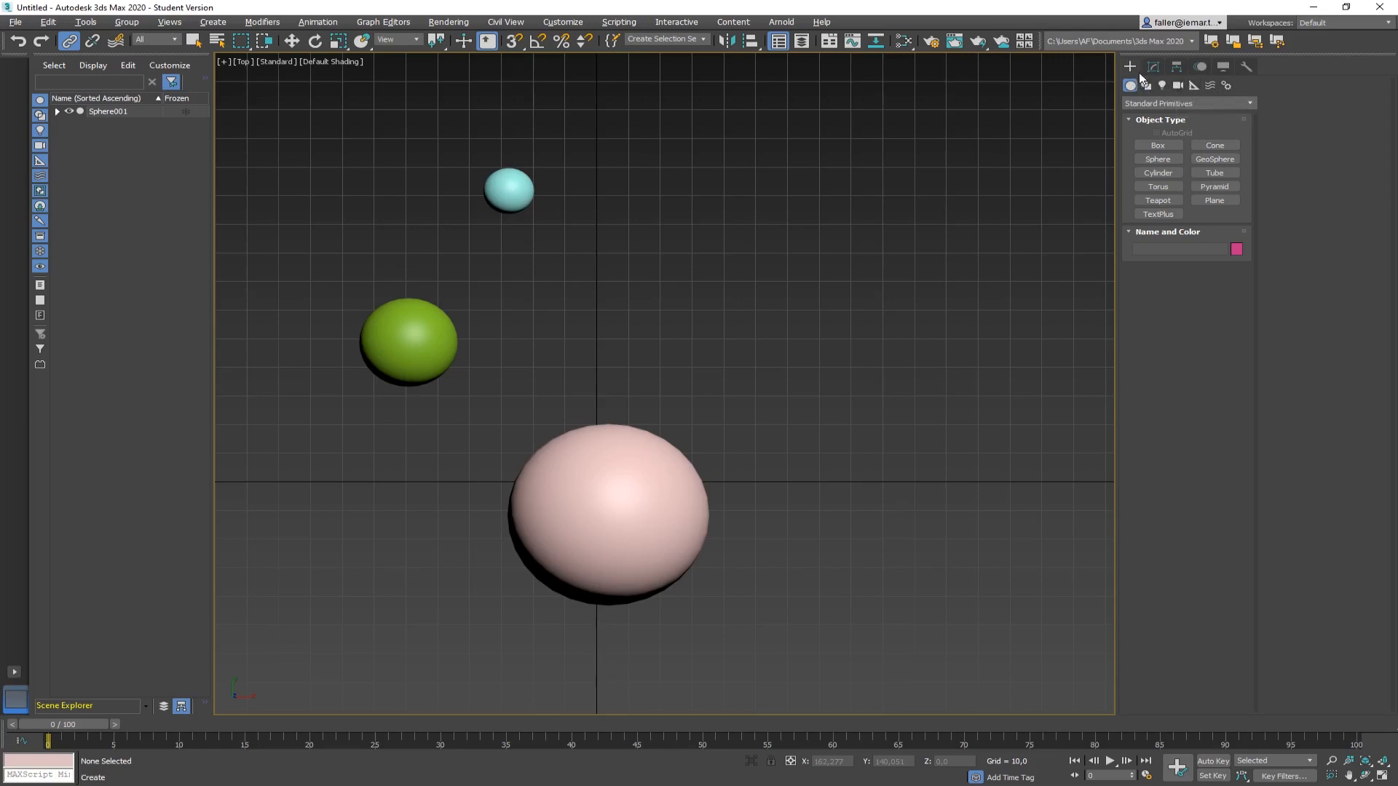
{"action": "left_click", "coordinate": [1193, 86]}
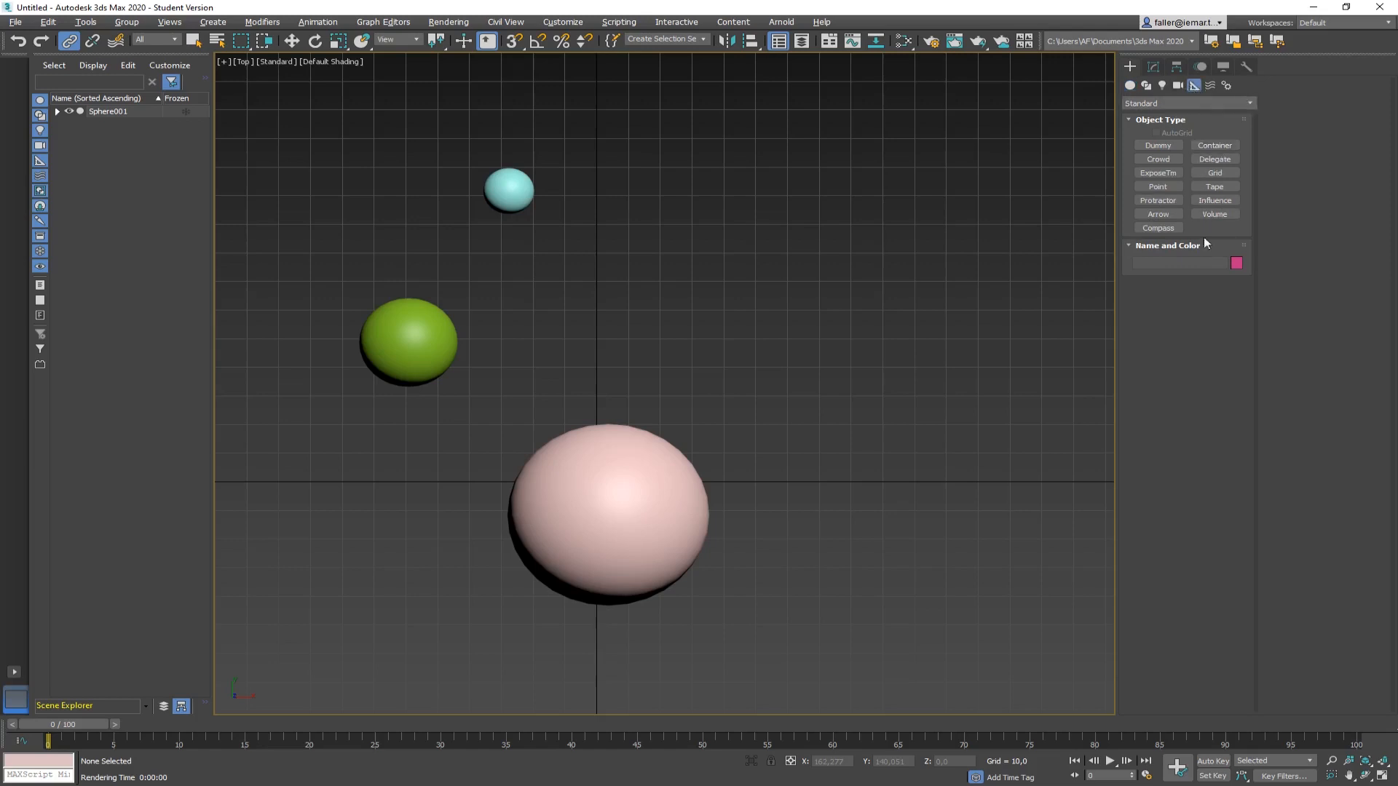
{"action": "left_click", "coordinate": [1159, 146]}
{"action": "left_click_drag", "start_coordinate": [676, 314], "coordinate": [740, 364]}
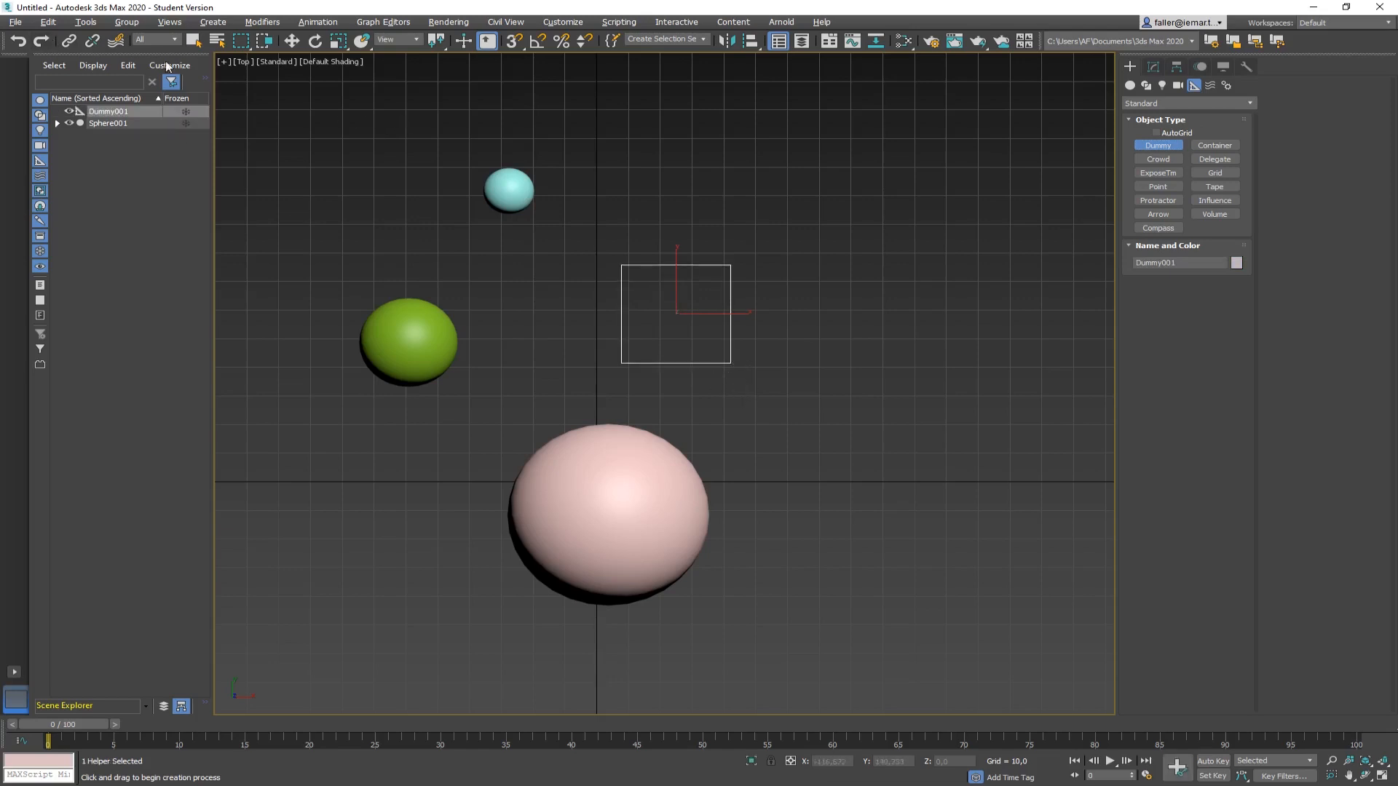
{"action": "left_click", "coordinate": [291, 40]}
{"action": "left_click_drag", "start_coordinate": [702, 301], "coordinate": [768, 331]}
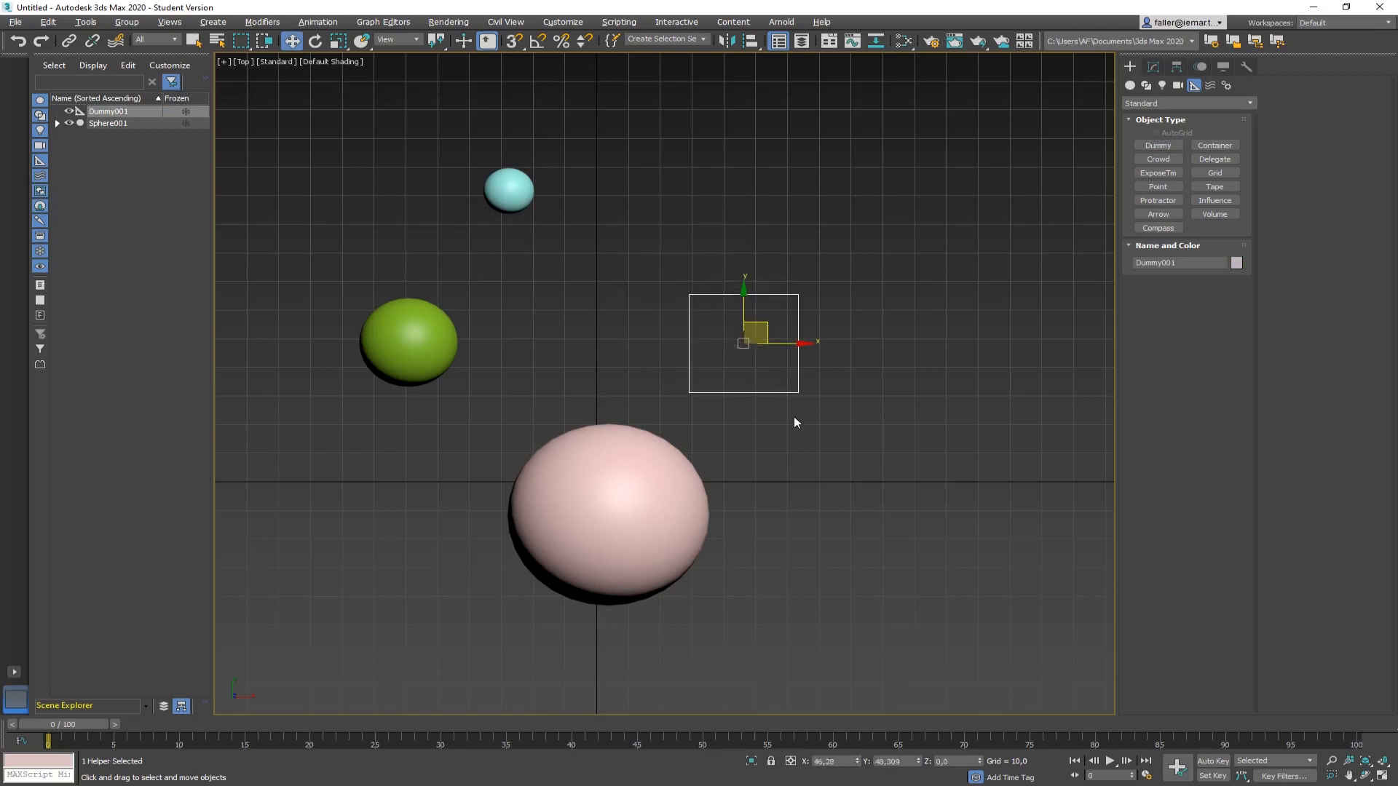
Render an angled orthographic view of the spheres and the Dummy helper, and close the rendered frame window
{"action": "middle_click_drag", "start_coordinate": [794, 420], "coordinate": [738, 454], "text": "alt"}
{"action": "left_click", "coordinate": [831, 484]}
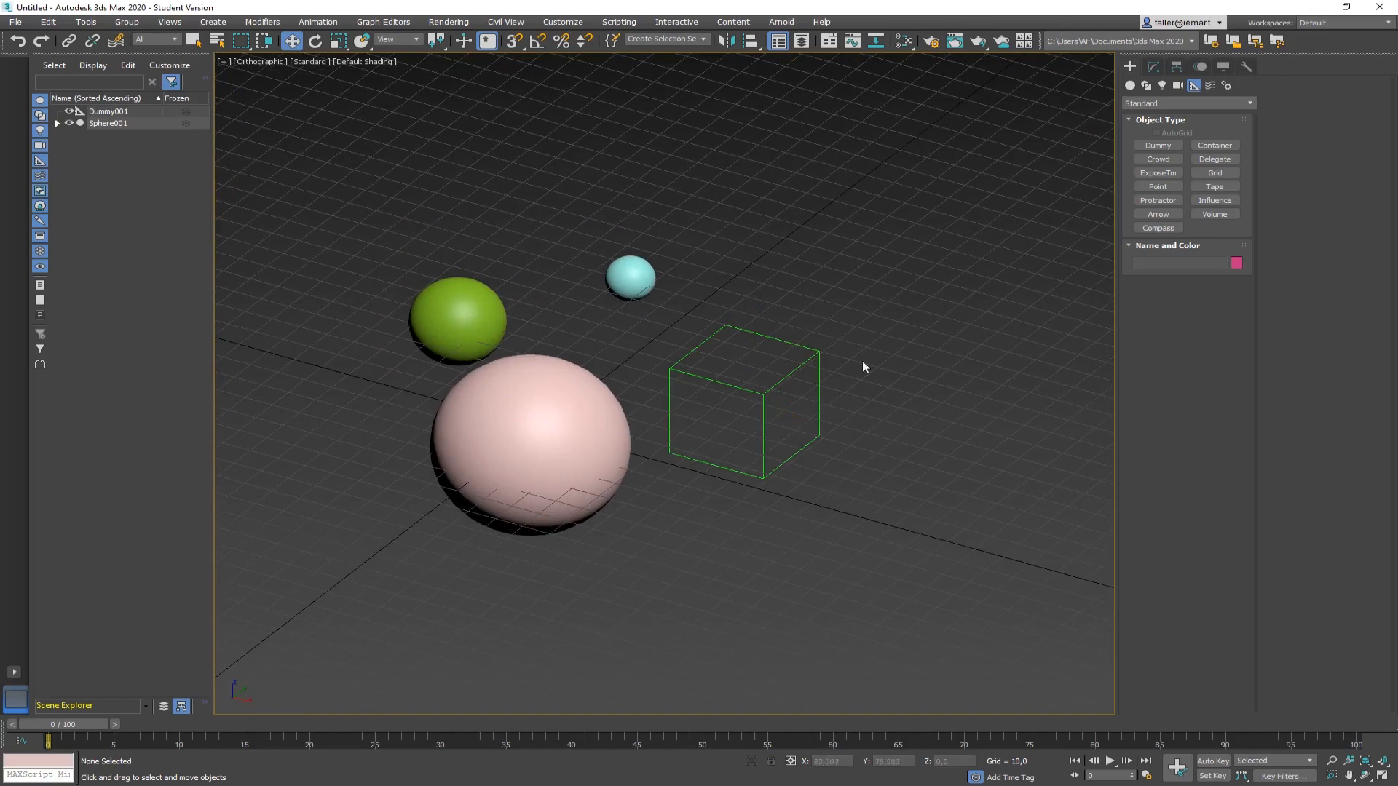
{"action": "left_click", "coordinate": [978, 41]}
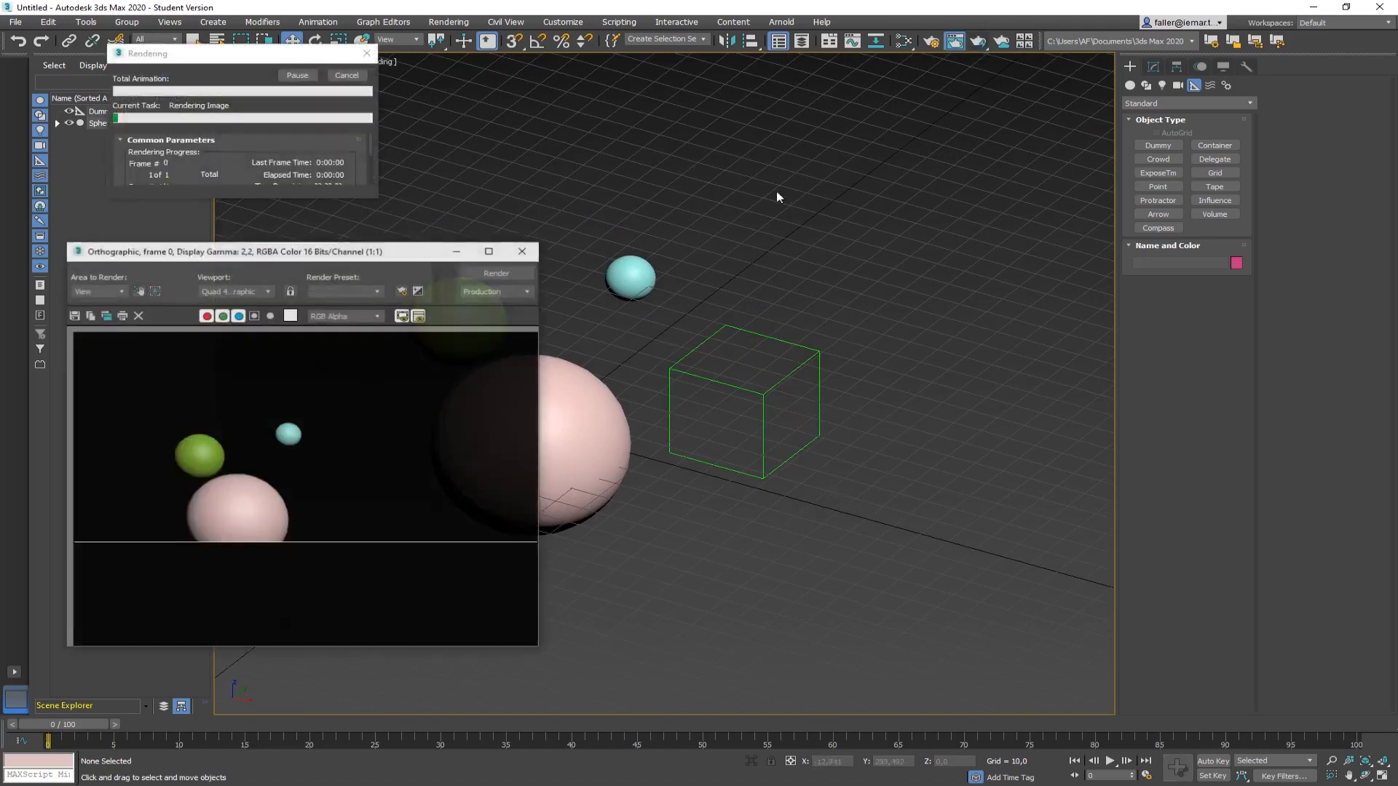
{"action": "left_click", "coordinate": [523, 250]}
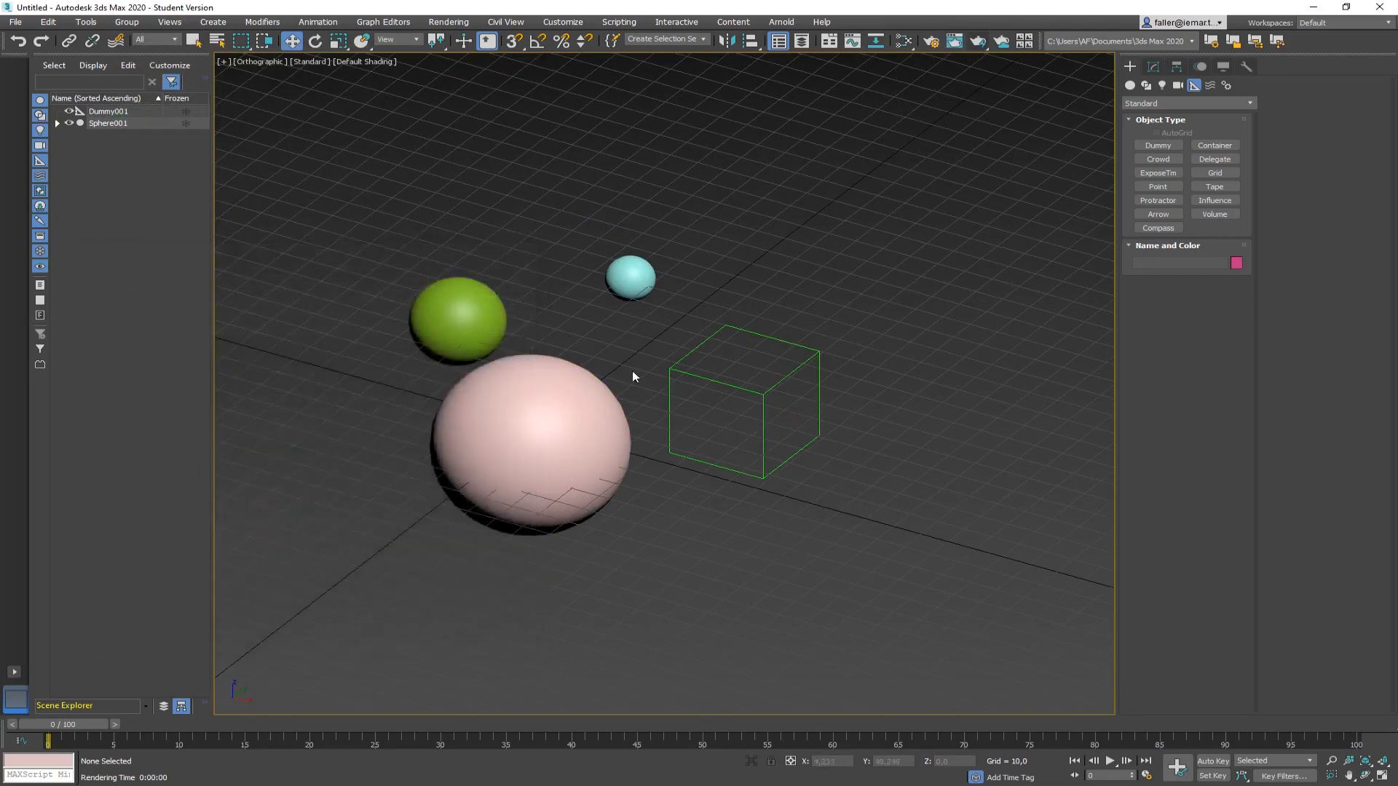
Inspect the Dummy helper from several angles and, back in the Top view, move it to about X 64, Y 56
{"action": "left_click", "coordinate": [761, 476]}
{"action": "middle_click_drag", "start_coordinate": [761, 477], "coordinate": [757, 508], "text": "alt"}
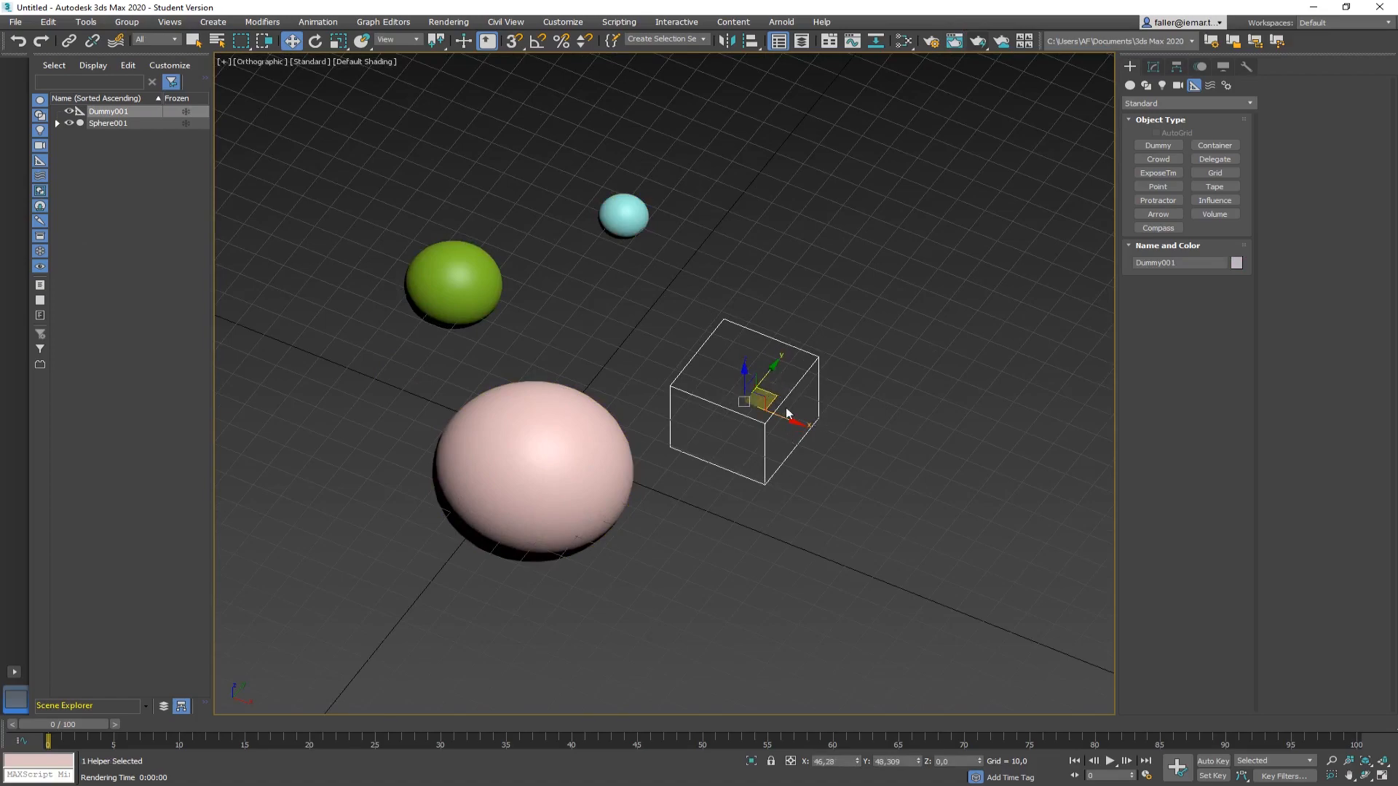
{"action": "middle_click_drag", "start_coordinate": [743, 450], "coordinate": [787, 421], "text": "alt"}
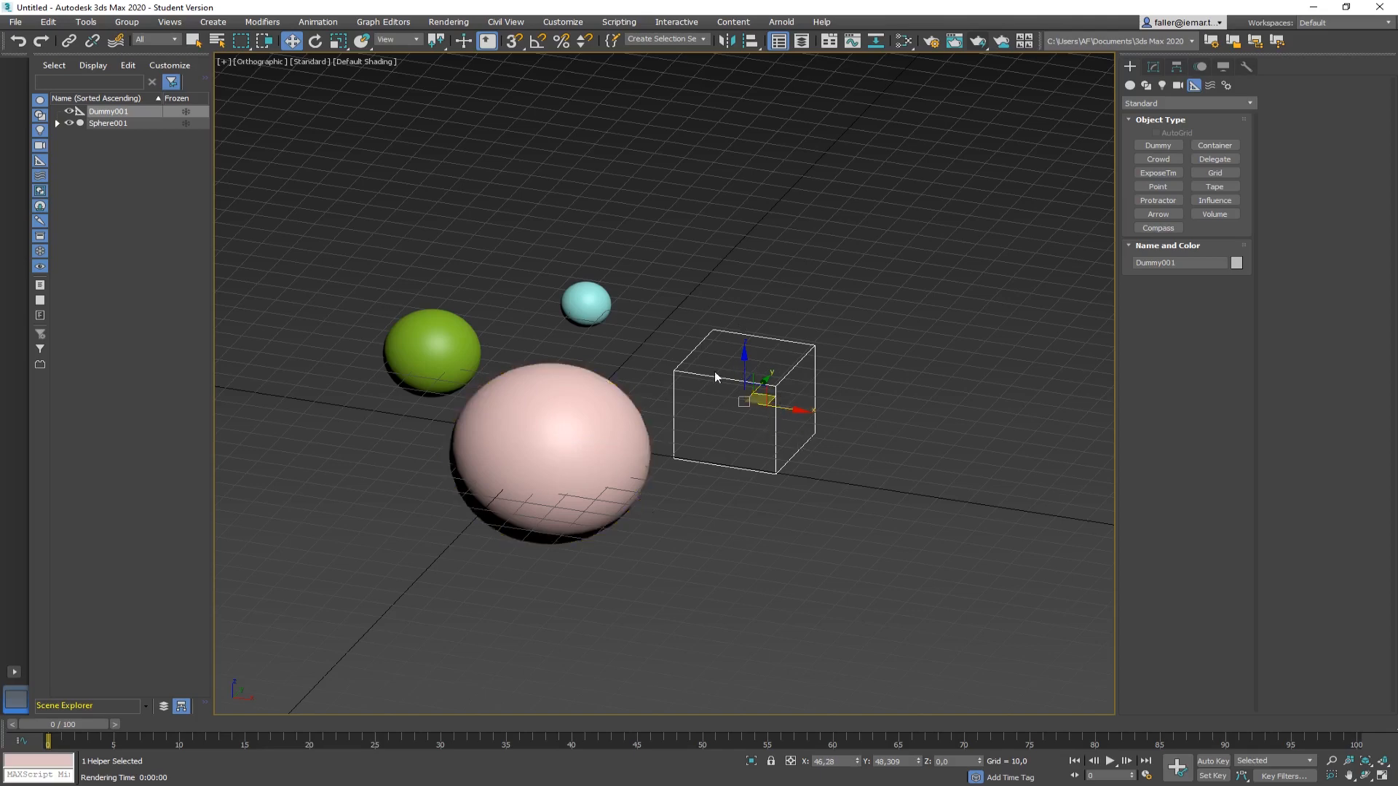
{"action": "mouse_move", "coordinate": [789, 386]}
{"action": "middle_mouse_down", "text": "alt"}
{"action": "mouse_move", "coordinate": [828, 415]}
{"action": "mouse_move", "coordinate": [773, 405]}
{"action": "middle_mouse_up", "text": "alt"}
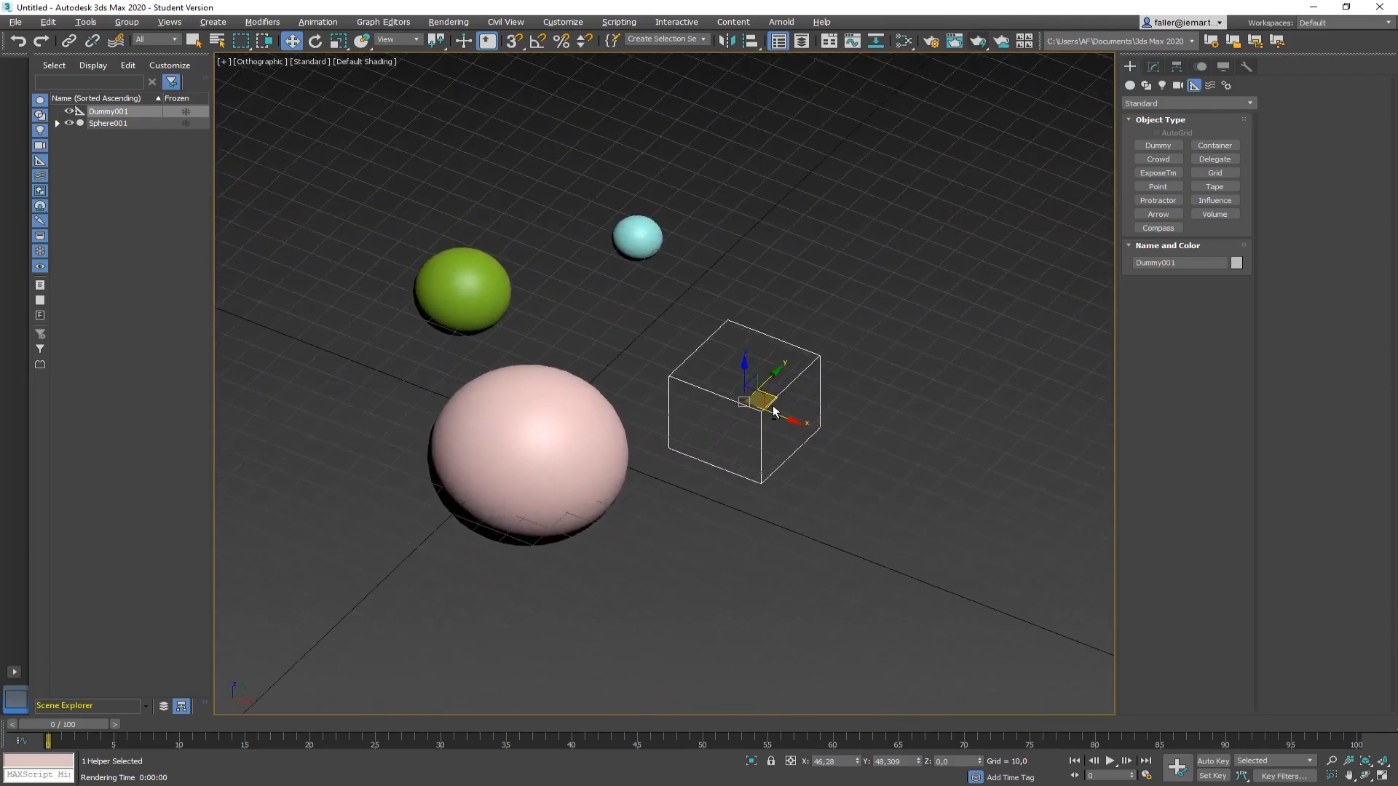
{"action": "key", "text": "t"}
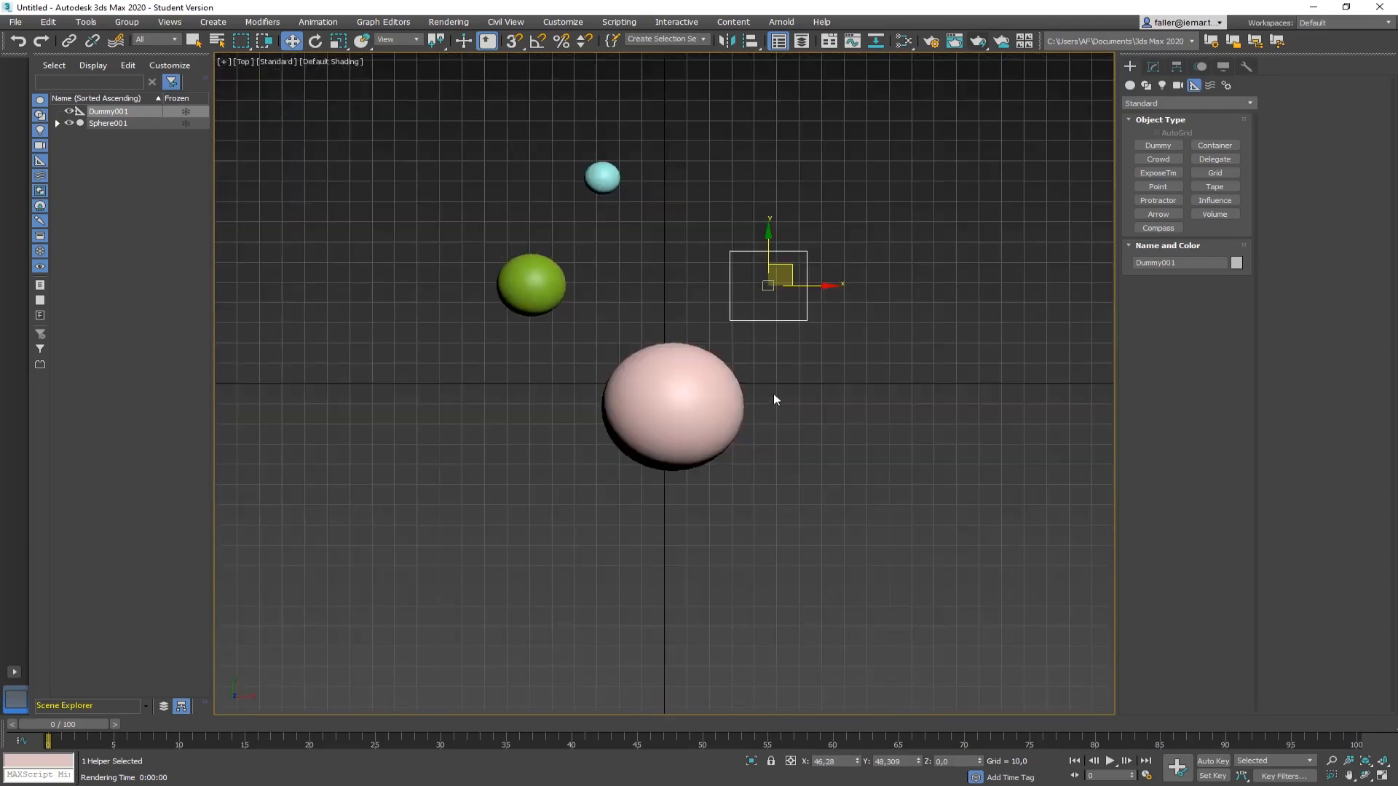
{"action": "left_click_drag", "start_coordinate": [779, 308], "coordinate": [819, 291]}
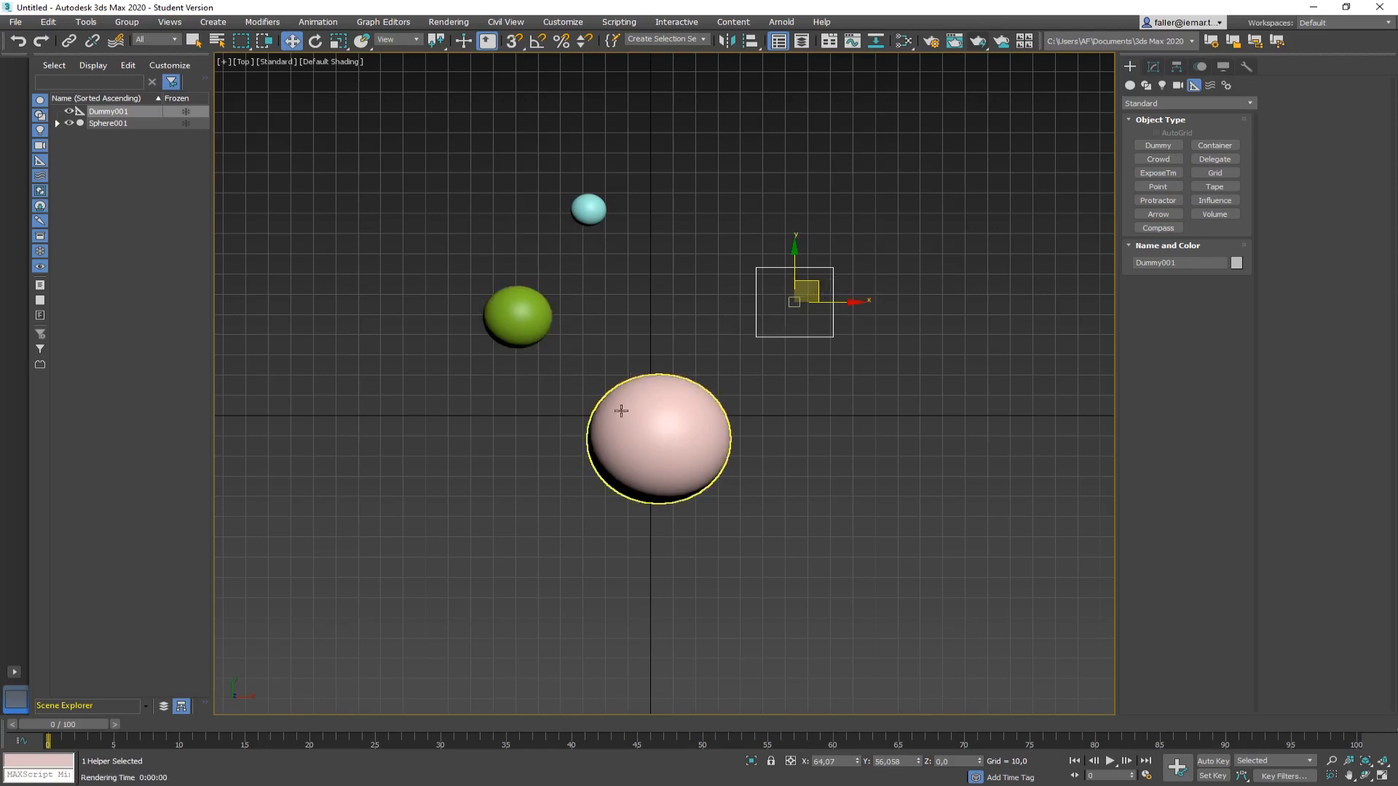
Unlink all three spheres from their existing parent-child hierarchy
{"action": "left_click", "coordinate": [681, 237]}
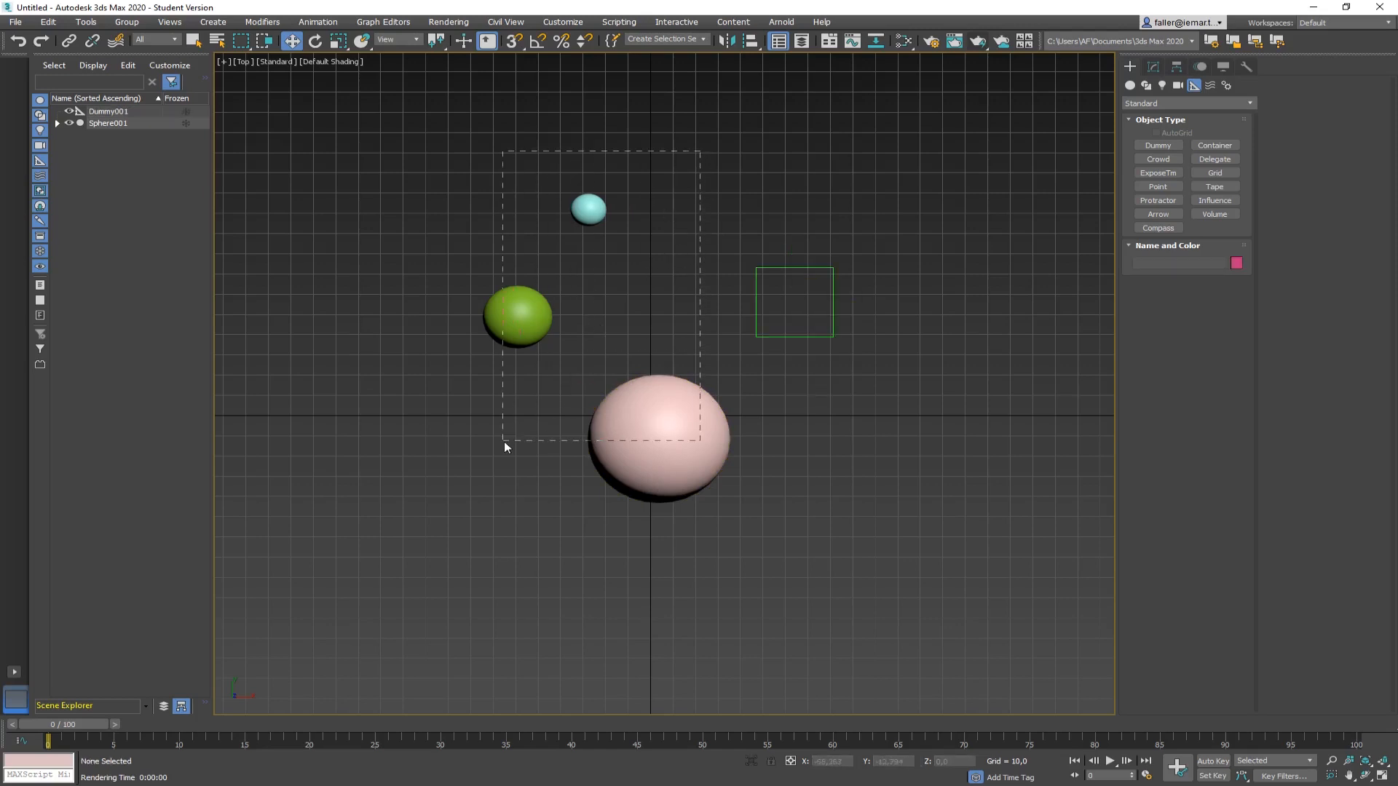
{"action": "left_click_drag", "start_coordinate": [505, 446], "coordinate": [504, 442]}
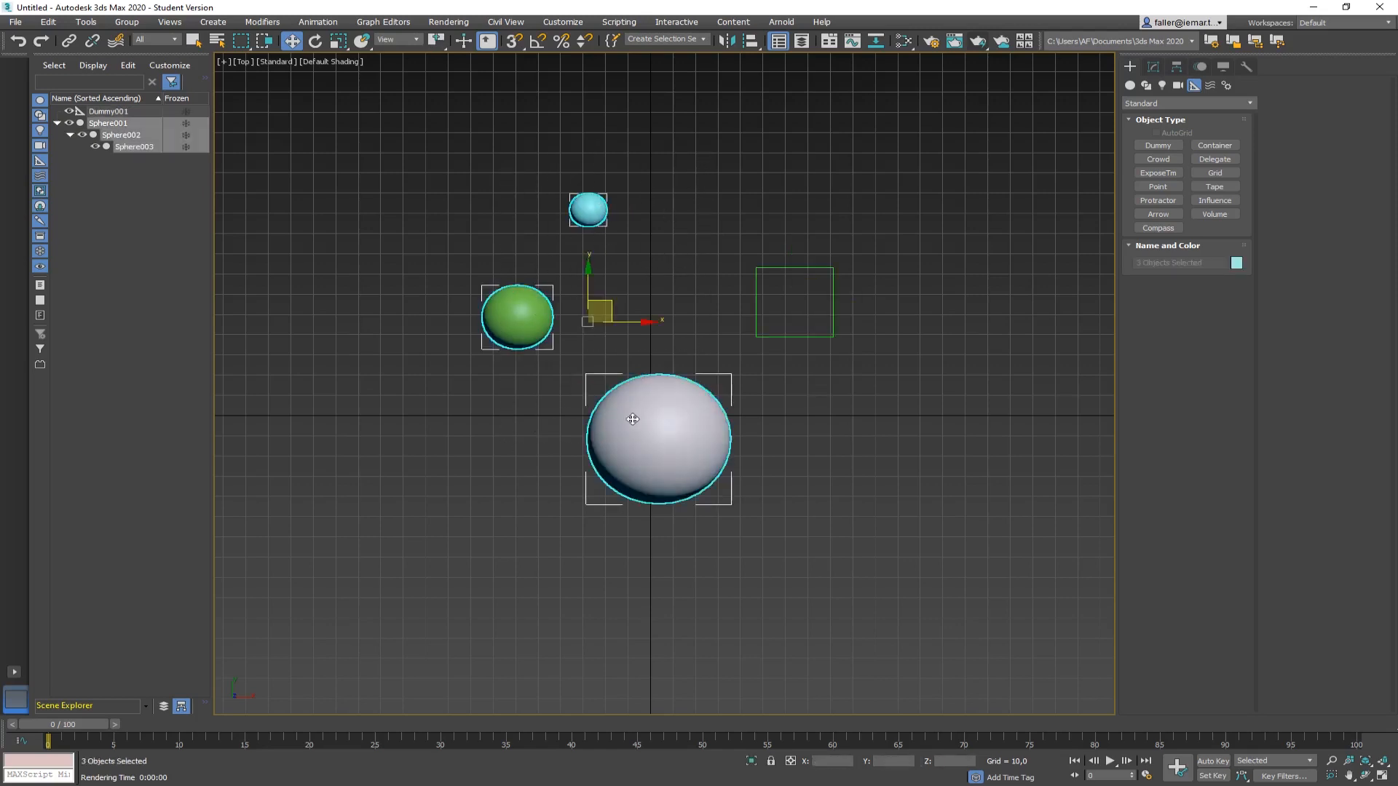
{"action": "left_click", "coordinate": [91, 41]}
{"action": "left_click", "coordinate": [324, 169]}
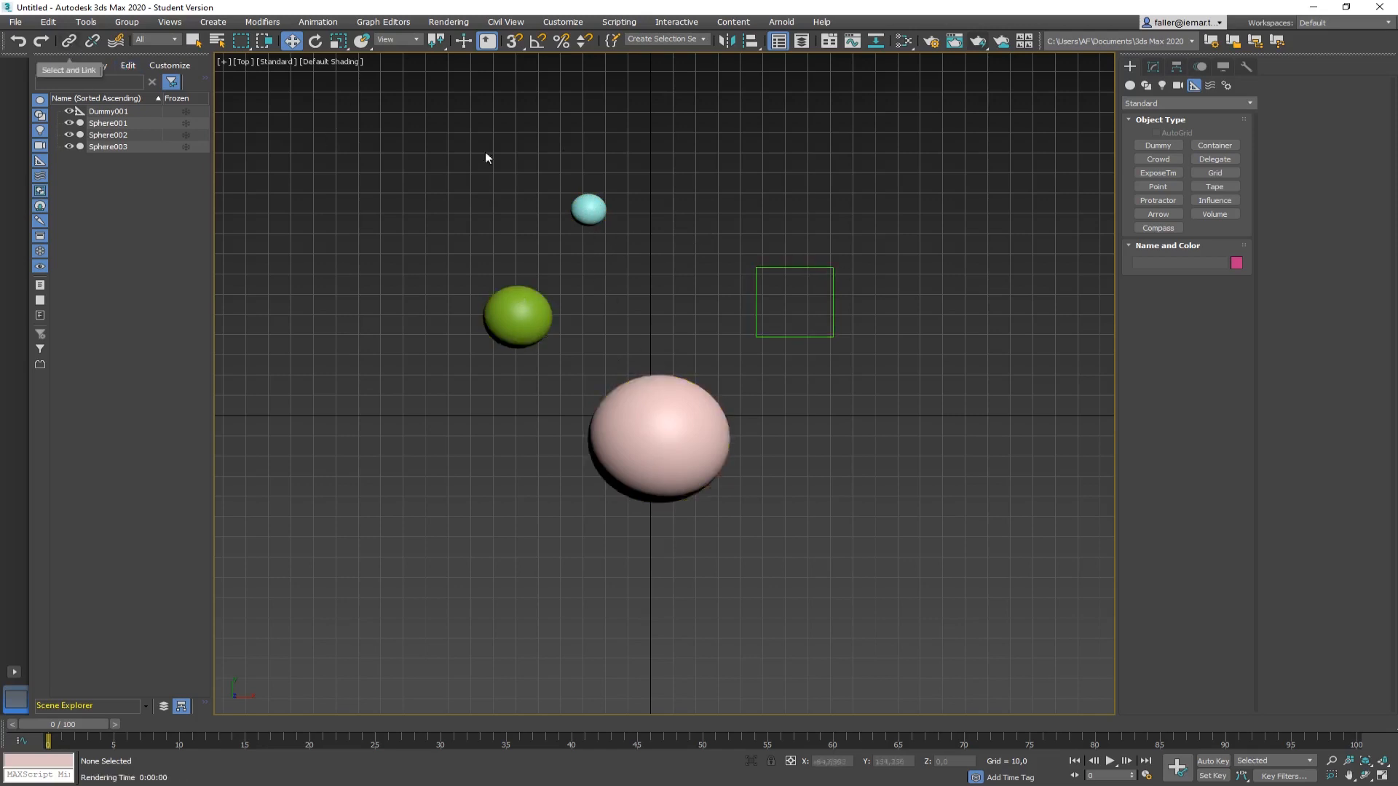
Link the pink, green and cyan spheres together as children of the Dummy helper
{"action": "left_click_drag", "start_coordinate": [682, 159], "coordinate": [633, 299]}
{"action": "left_click_drag", "start_coordinate": [543, 466], "coordinate": [544, 467]}
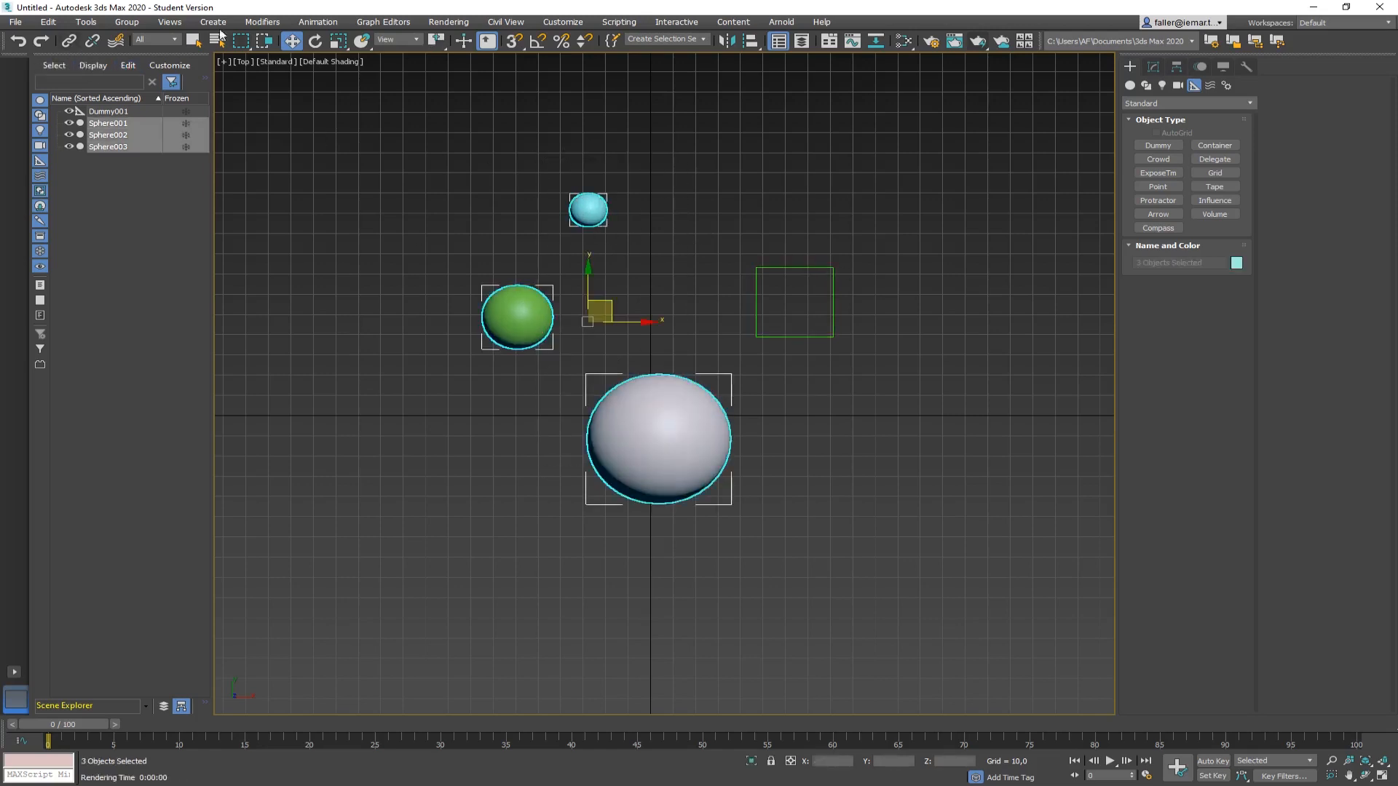
{"action": "left_click", "coordinate": [69, 41]}
{"action": "left_click_drag", "start_coordinate": [541, 314], "coordinate": [611, 305]}
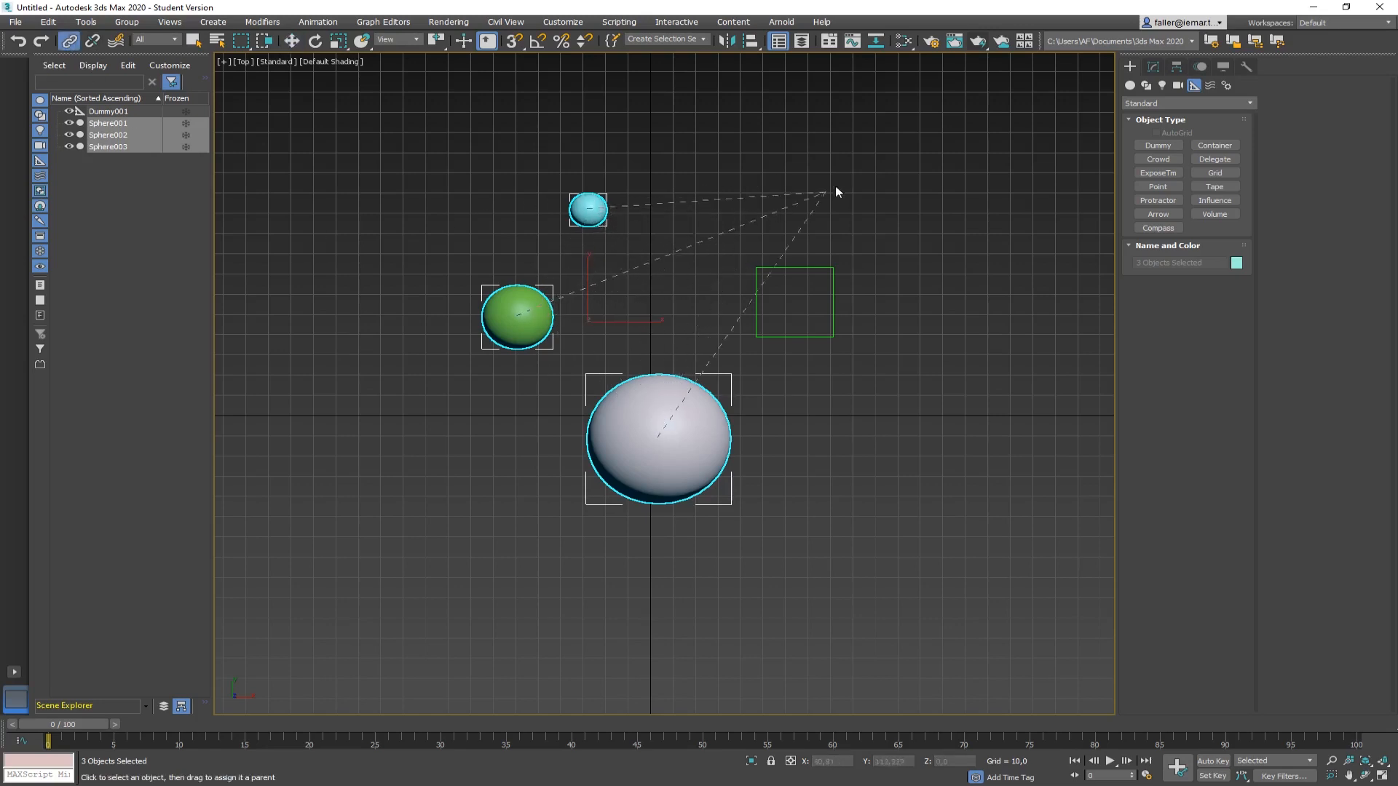
{"action": "left_click_drag", "start_coordinate": [832, 264], "coordinate": [835, 273]}
Move the Dummy helper slightly up and to the left in the Top view to test the links
{"action": "left_click", "coordinate": [292, 42]}
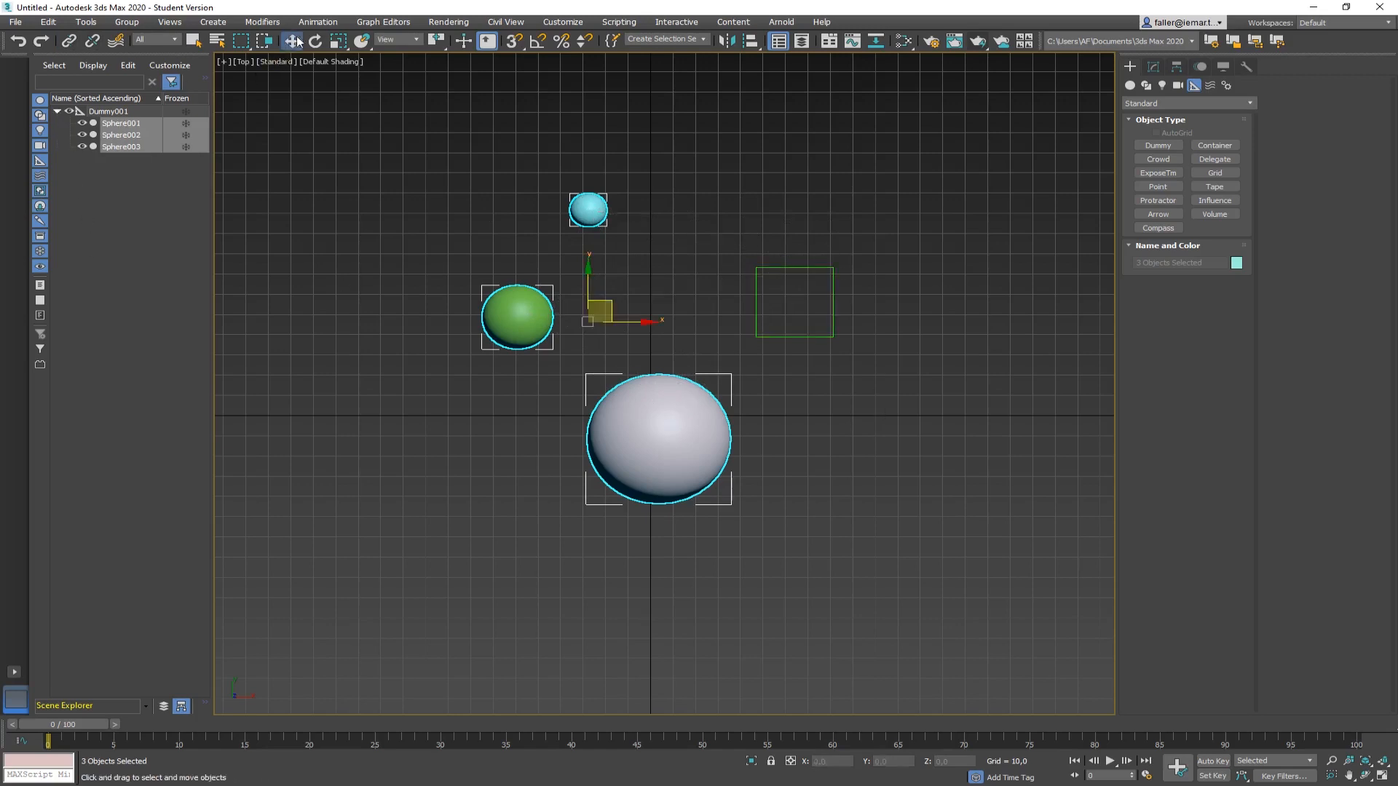
{"action": "left_click", "coordinate": [699, 218]}
{"action": "left_click", "coordinate": [794, 267]}
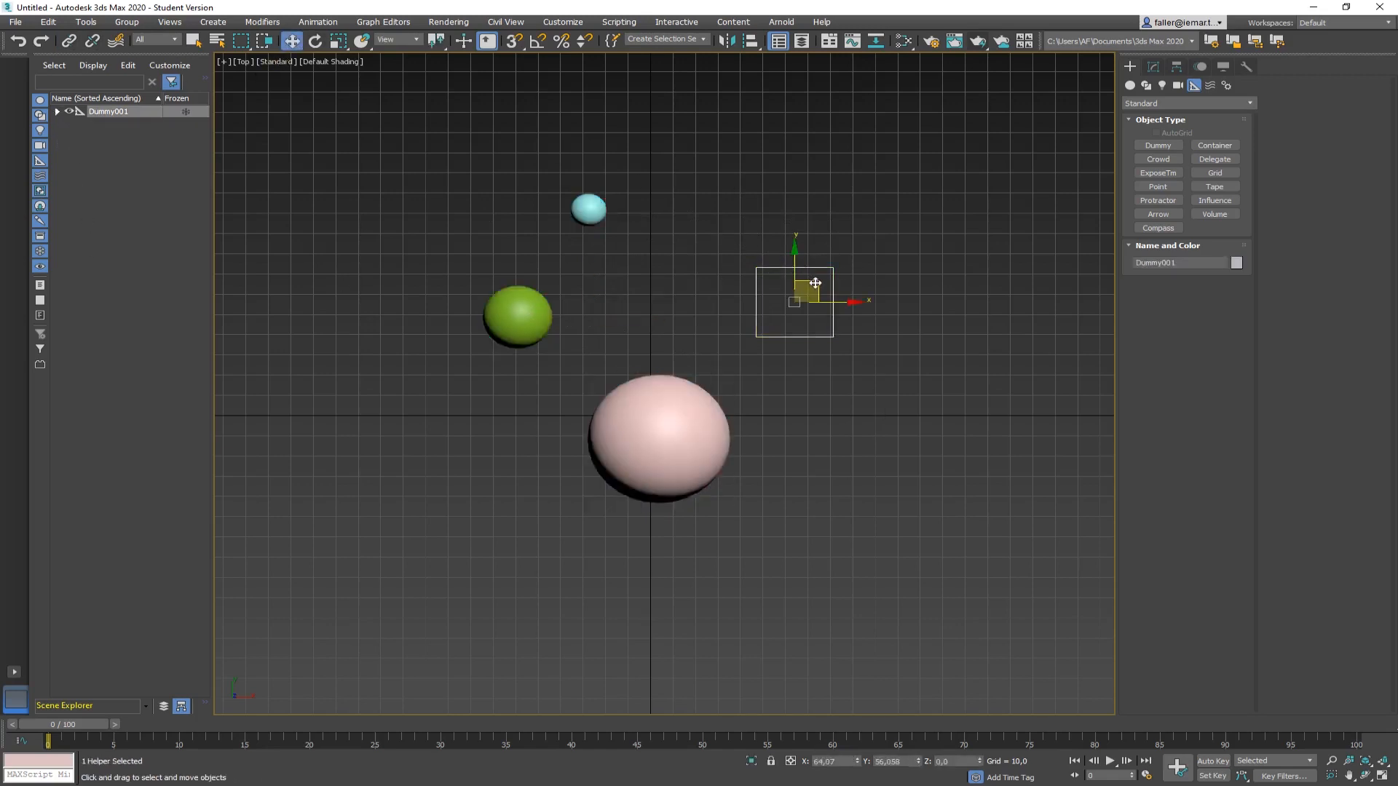
{"action": "left_click_drag", "start_coordinate": [815, 283], "coordinate": [758, 263]}
Move each sphere individually: the green one left, the large pink one down and the cyan one slightly right
{"action": "left_click_drag", "start_coordinate": [452, 282], "coordinate": [359, 313]}
{"action": "left_click_drag", "start_coordinate": [589, 407], "coordinate": [586, 482]}
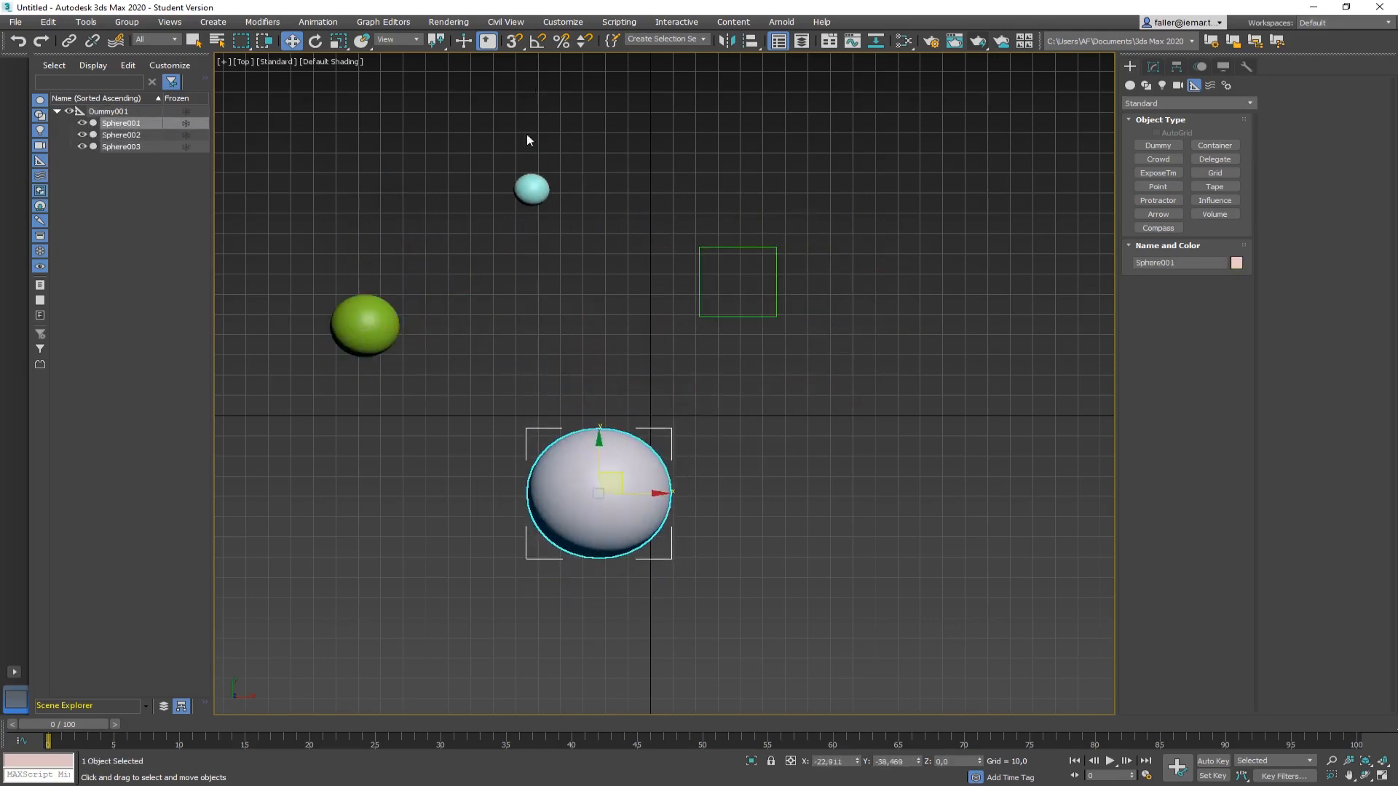
{"action": "left_click_drag", "start_coordinate": [531, 190], "coordinate": [536, 190]}
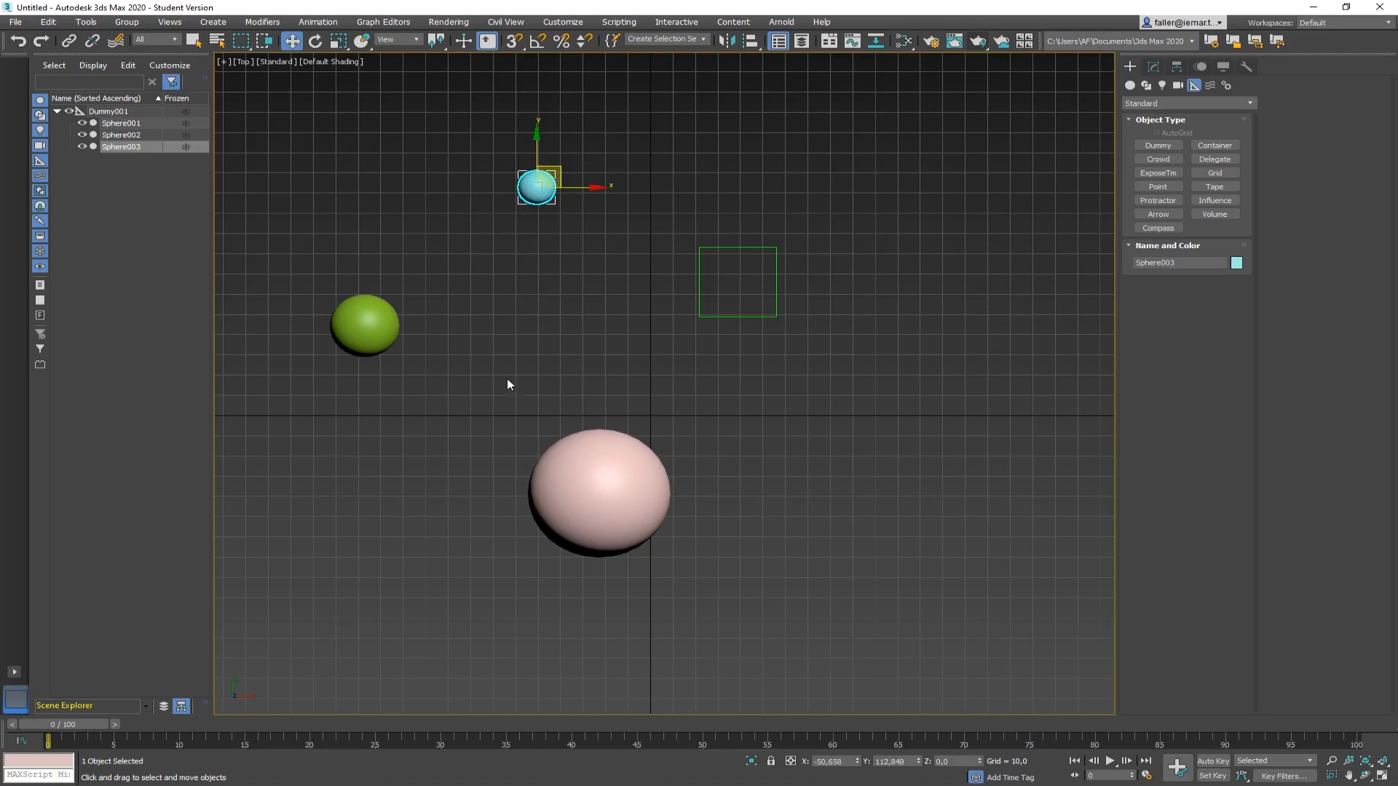
Turn on Auto Key and at frame 12 move the pink sphere down-left, the green one right and the cyan one up
{"action": "left_click", "coordinate": [1214, 764]}
{"action": "left_click_drag", "start_coordinate": [67, 725], "coordinate": [216, 725]}
{"action": "left_click_drag", "start_coordinate": [603, 510], "coordinate": [513, 564]}
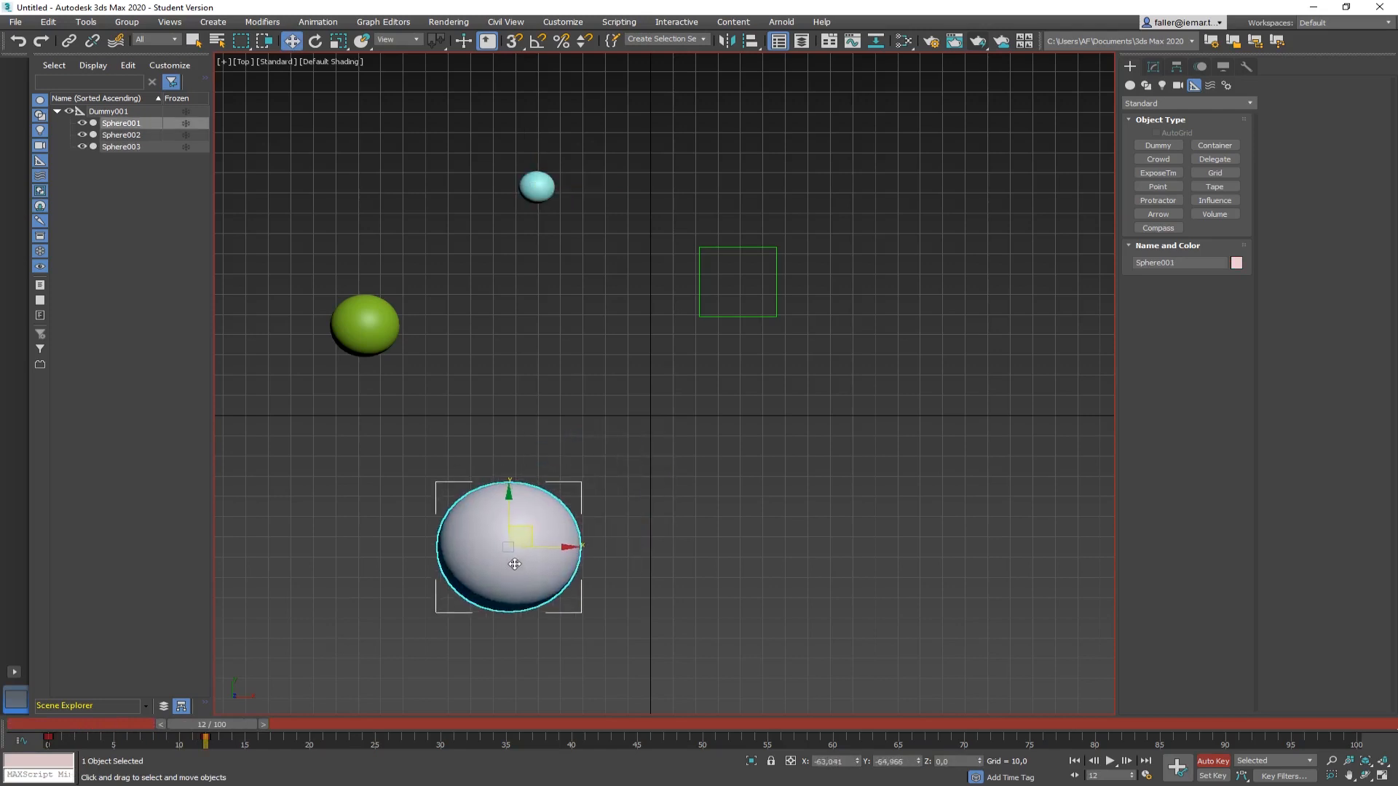
{"action": "left_click", "coordinate": [391, 308]}
{"action": "left_click_drag", "start_coordinate": [391, 308], "coordinate": [450, 306]}
{"action": "left_click_drag", "start_coordinate": [536, 186], "coordinate": [522, 145]}
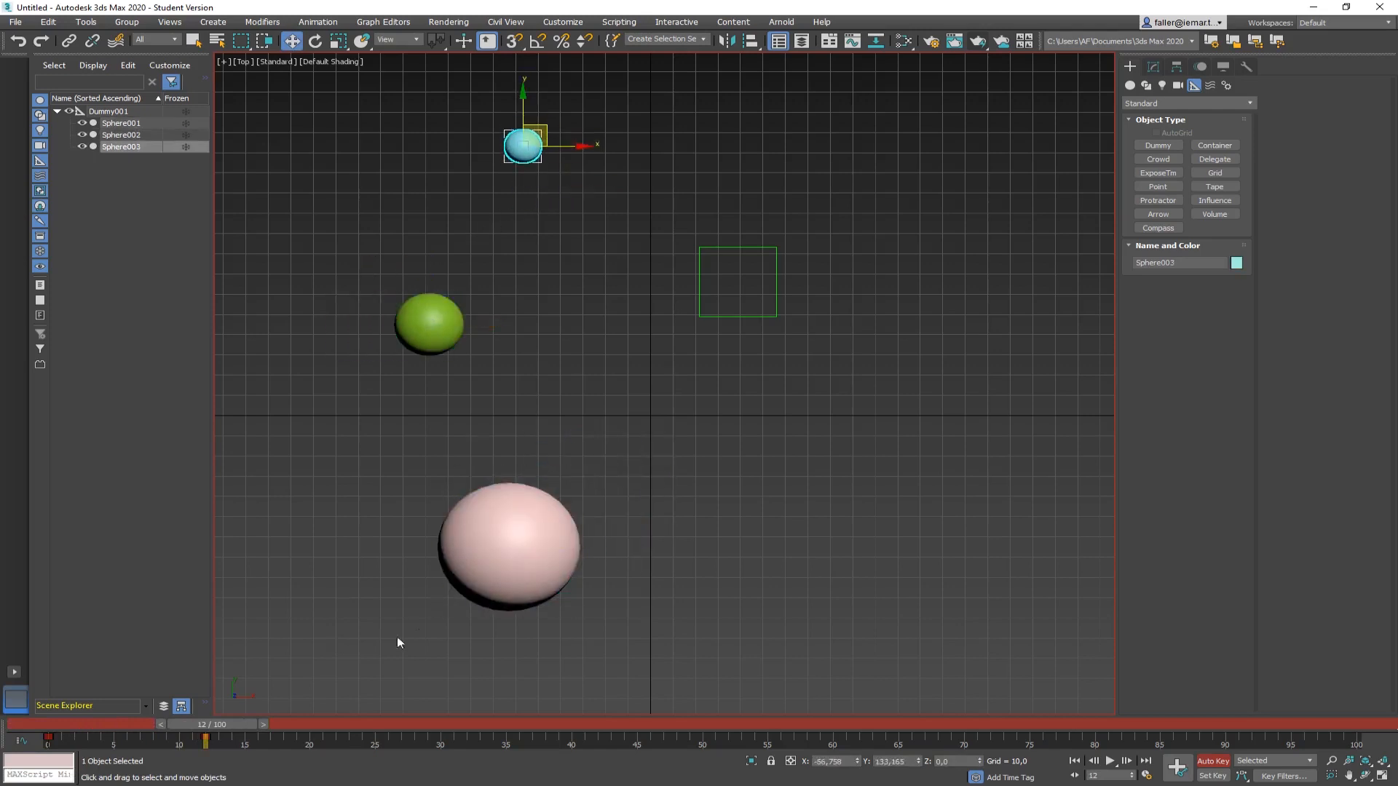
Animate the spheres at frame 31 by moving the pink one right, the green one up-left and the cyan one slightly down
{"action": "left_click_drag", "start_coordinate": [251, 720], "coordinate": [497, 724]}
{"action": "left_click_drag", "start_coordinate": [546, 535], "coordinate": [602, 528]}
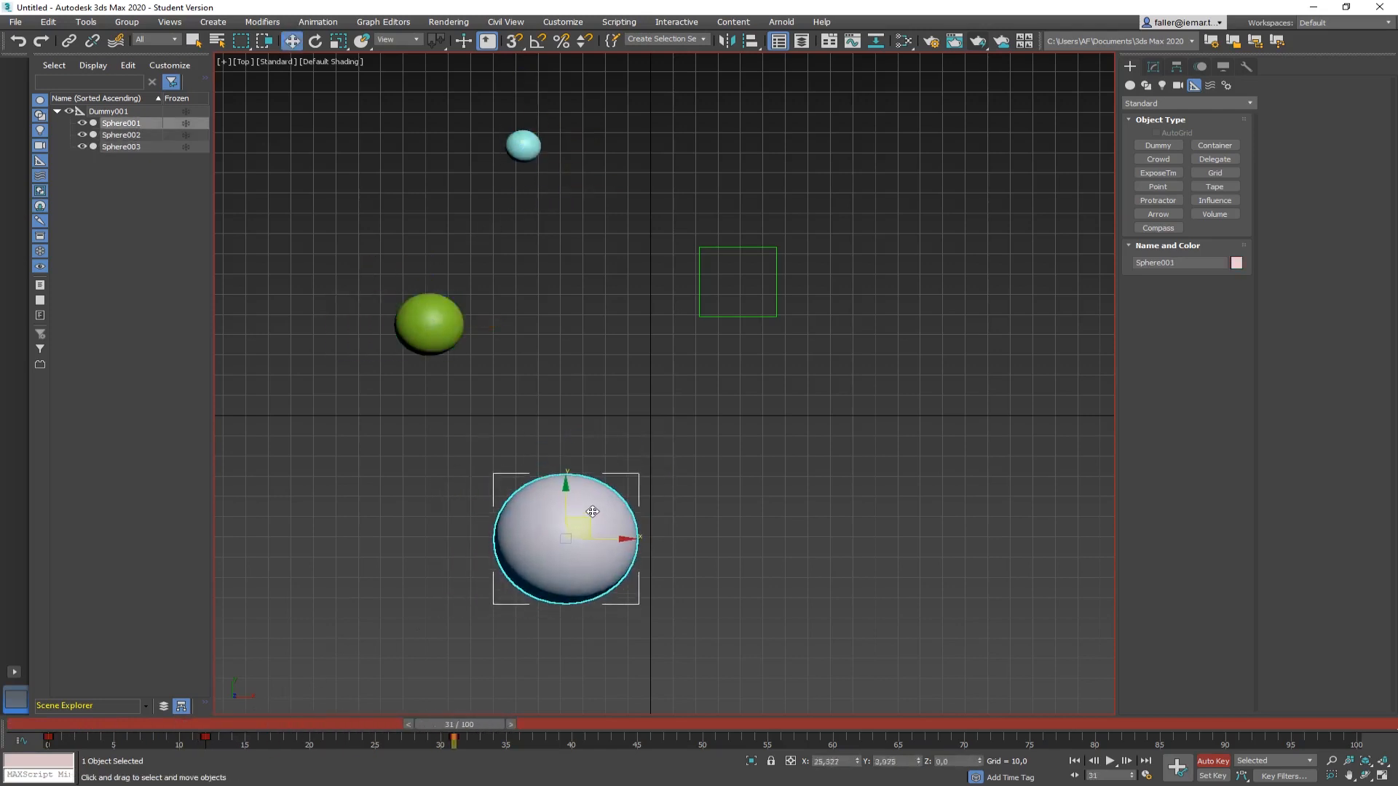
{"action": "left_click", "coordinate": [427, 308]}
{"action": "left_click_drag", "start_coordinate": [426, 307], "coordinate": [395, 247]}
{"action": "left_click_drag", "start_coordinate": [521, 147], "coordinate": [530, 168]}
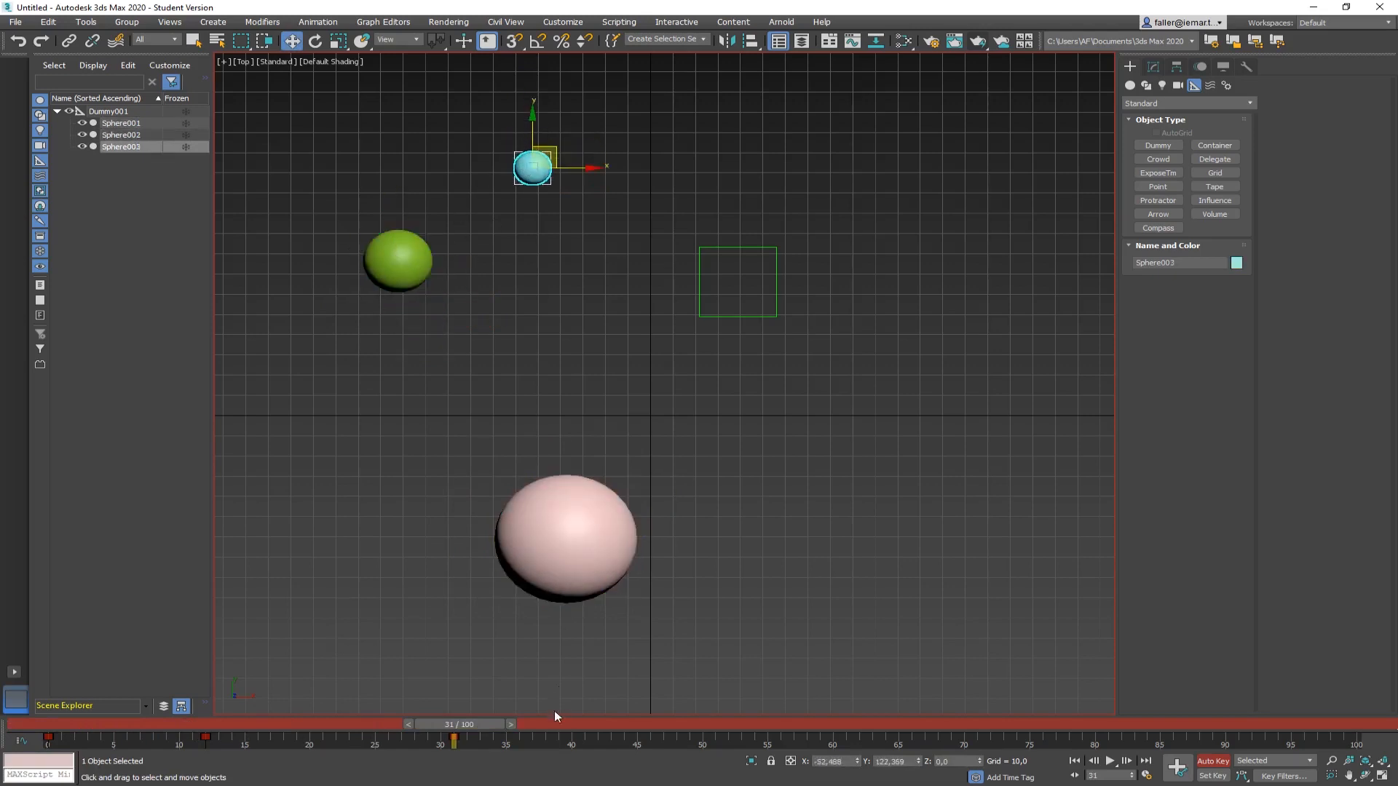
Animate the spheres at frame 42 by moving the pink one left, the green one down-right and the cyan one left
{"action": "left_click_drag", "start_coordinate": [504, 727], "coordinate": [639, 728]}
{"action": "left_click", "coordinate": [568, 536]}
{"action": "left_click_drag", "start_coordinate": [567, 536], "coordinate": [445, 530]}
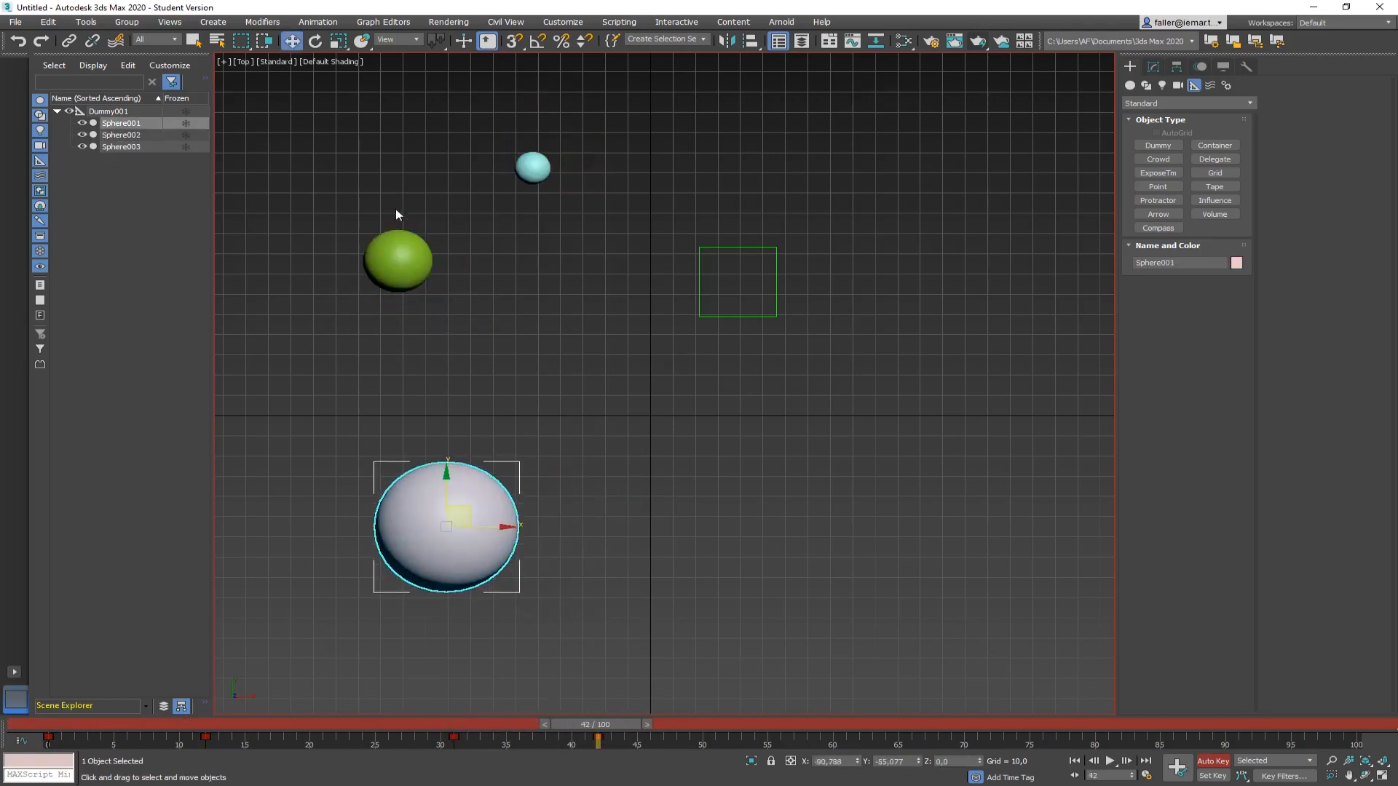
{"action": "left_click_drag", "start_coordinate": [400, 251], "coordinate": [497, 316]}
{"action": "left_click", "coordinate": [532, 167]}
{"action": "left_click_drag", "start_coordinate": [532, 167], "coordinate": [434, 164]}
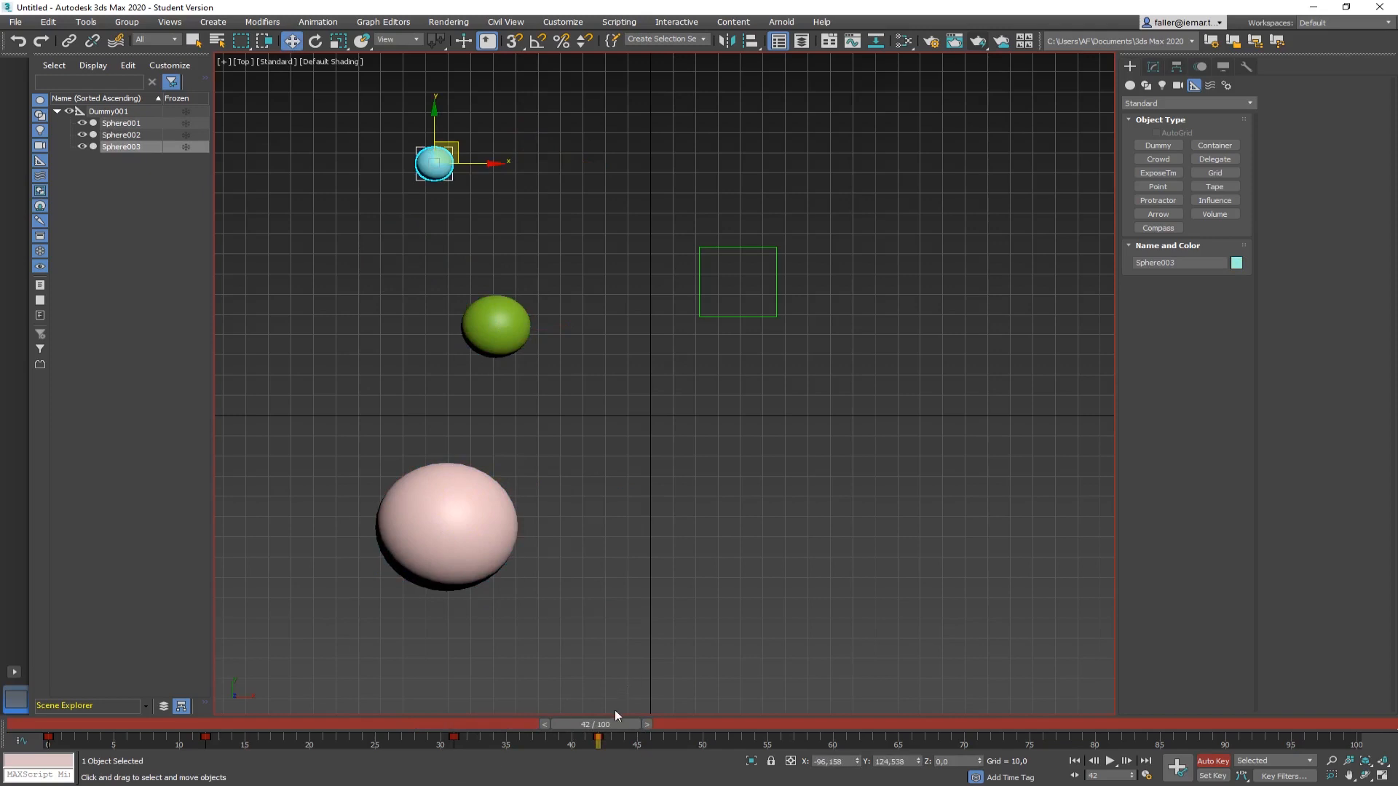
Animate the spheres at frame 56 by moving the green one far up-left, the cyan one up-right and the pink one down-right
{"action": "left_click_drag", "start_coordinate": [613, 724], "coordinate": [801, 723]}
{"action": "left_click", "coordinate": [495, 324]}
{"action": "left_click_drag", "start_coordinate": [496, 325], "coordinate": [312, 264]}
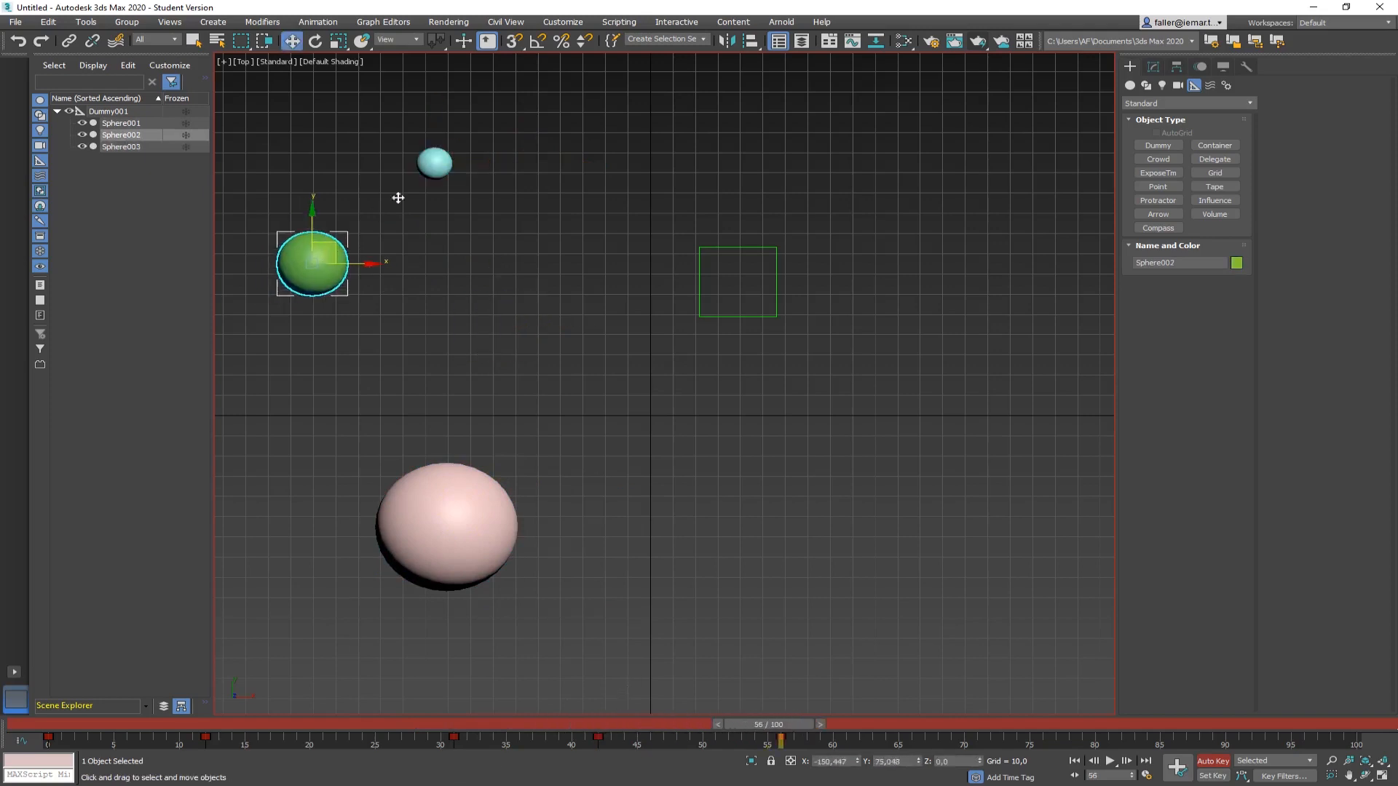
{"action": "left_click_drag", "start_coordinate": [435, 163], "coordinate": [466, 141]}
{"action": "left_click_drag", "start_coordinate": [447, 527], "coordinate": [499, 597]}
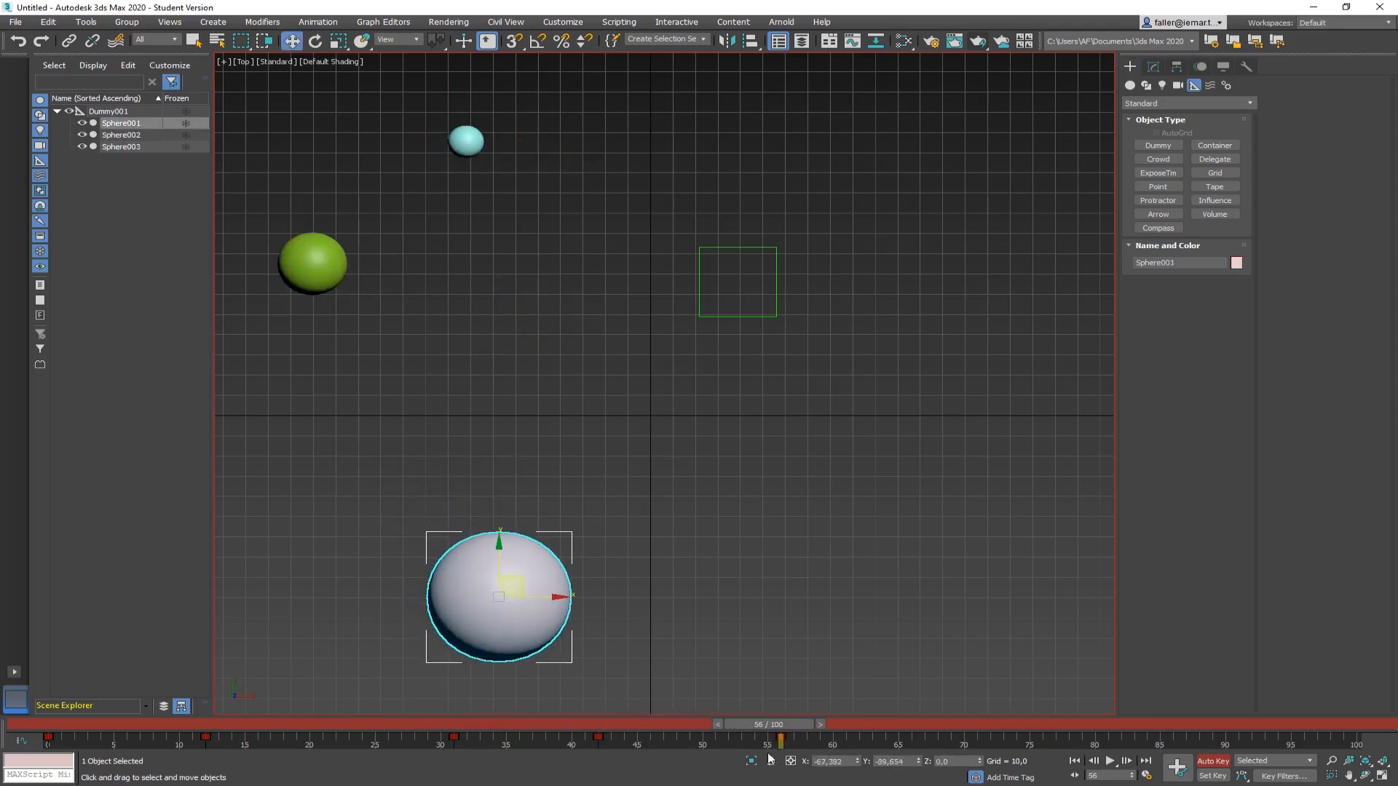
Animate the spheres at frame 65 by moving the green one down-right, the cyan one left and the pink one up-right
{"action": "left_click_drag", "start_coordinate": [808, 724], "coordinate": [898, 725]}
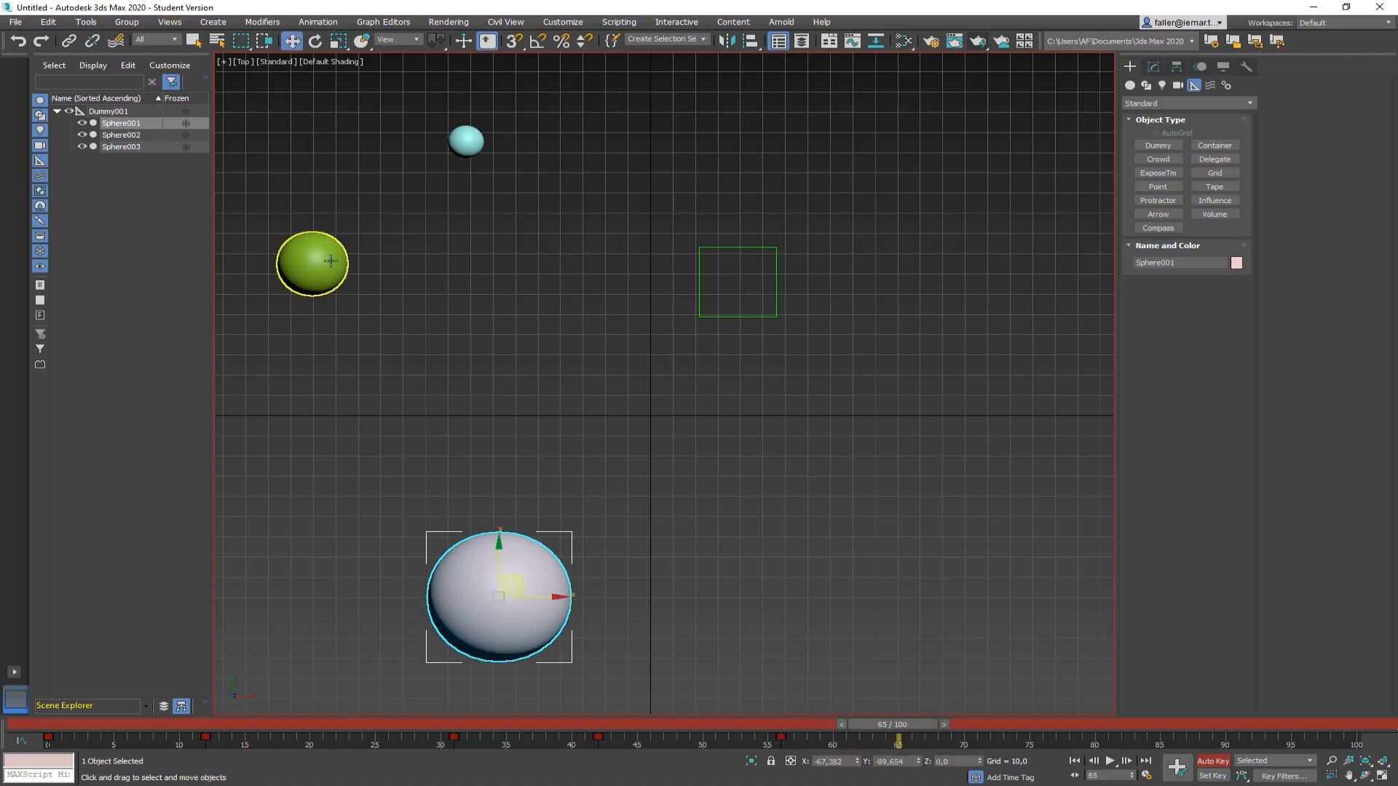
{"action": "left_click_drag", "start_coordinate": [313, 264], "coordinate": [418, 344]}
{"action": "left_click_drag", "start_coordinate": [465, 141], "coordinate": [374, 126]}
{"action": "left_click", "coordinate": [500, 592]}
{"action": "left_click_drag", "start_coordinate": [499, 593], "coordinate": [550, 556]}
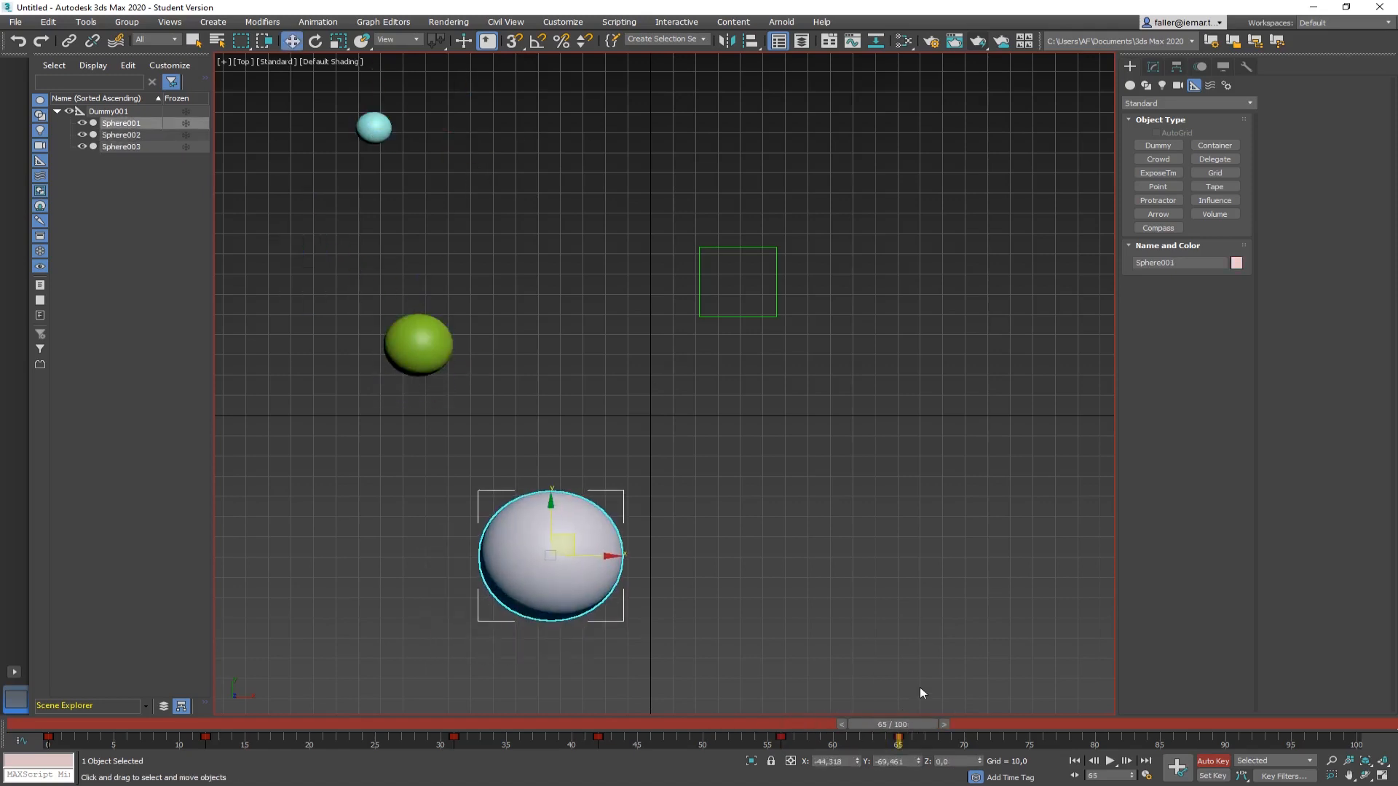
Animate the spheres at frame 83 by moving the pink one up-right, the green one down and the cyan one down-right
{"action": "left_click_drag", "start_coordinate": [908, 724], "coordinate": [1130, 725]}
{"action": "left_click_drag", "start_coordinate": [575, 514], "coordinate": [684, 432]}
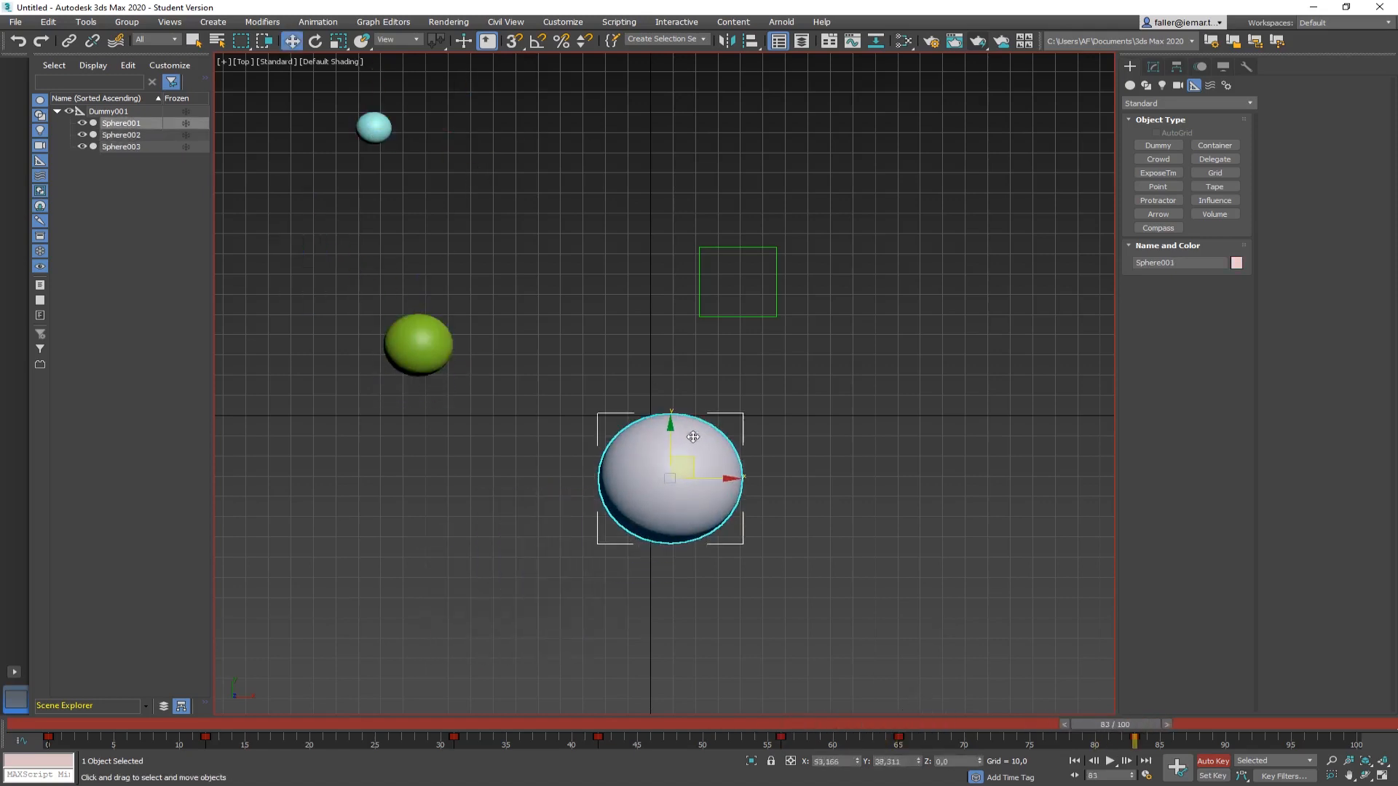
{"action": "left_click_drag", "start_coordinate": [428, 346], "coordinate": [428, 399]}
{"action": "left_click_drag", "start_coordinate": [376, 129], "coordinate": [442, 163]}
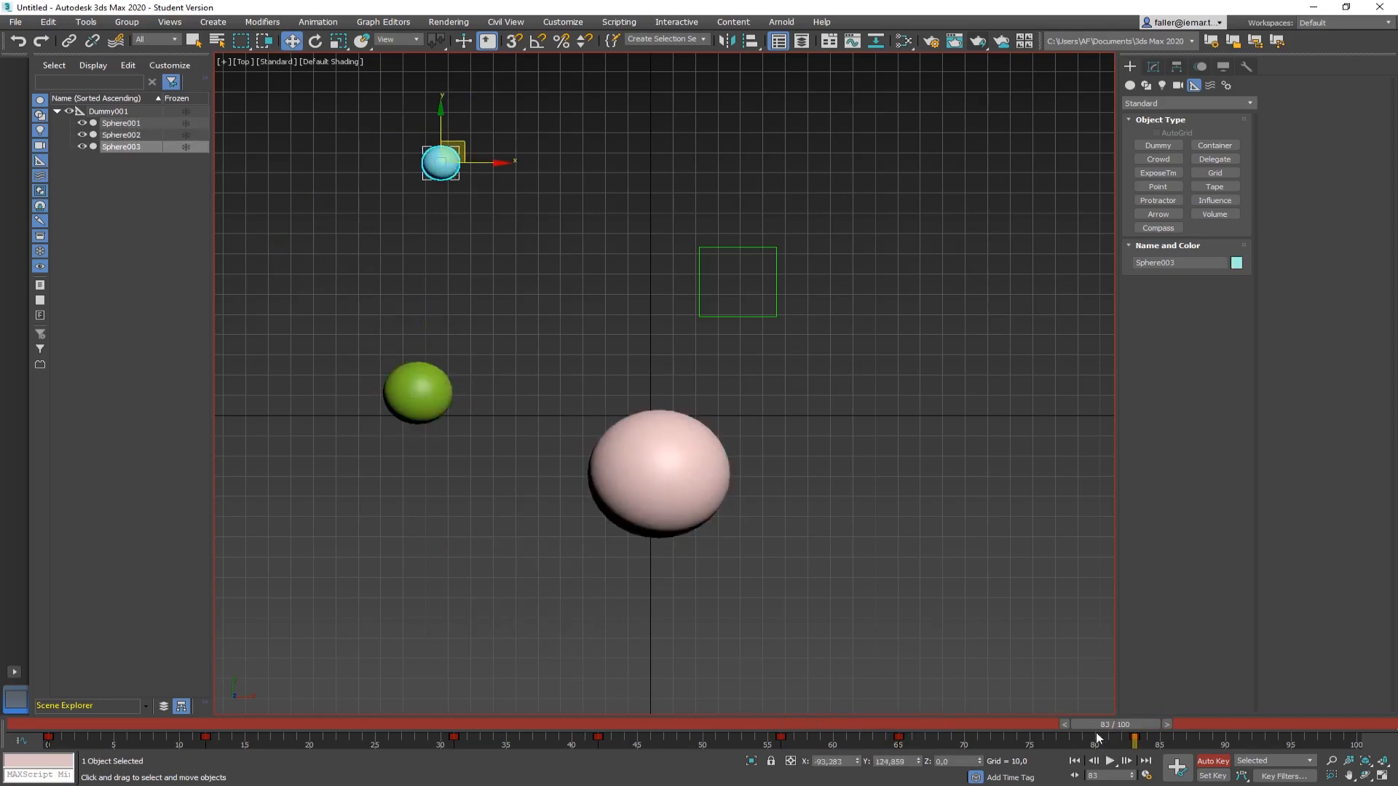
Animate the spheres at frame 97 by moving the cyan one right, the green one down-left and the pink one up-left, and turn off Auto Key
{"action": "left_click_drag", "start_coordinate": [1106, 726], "coordinate": [1292, 726]}
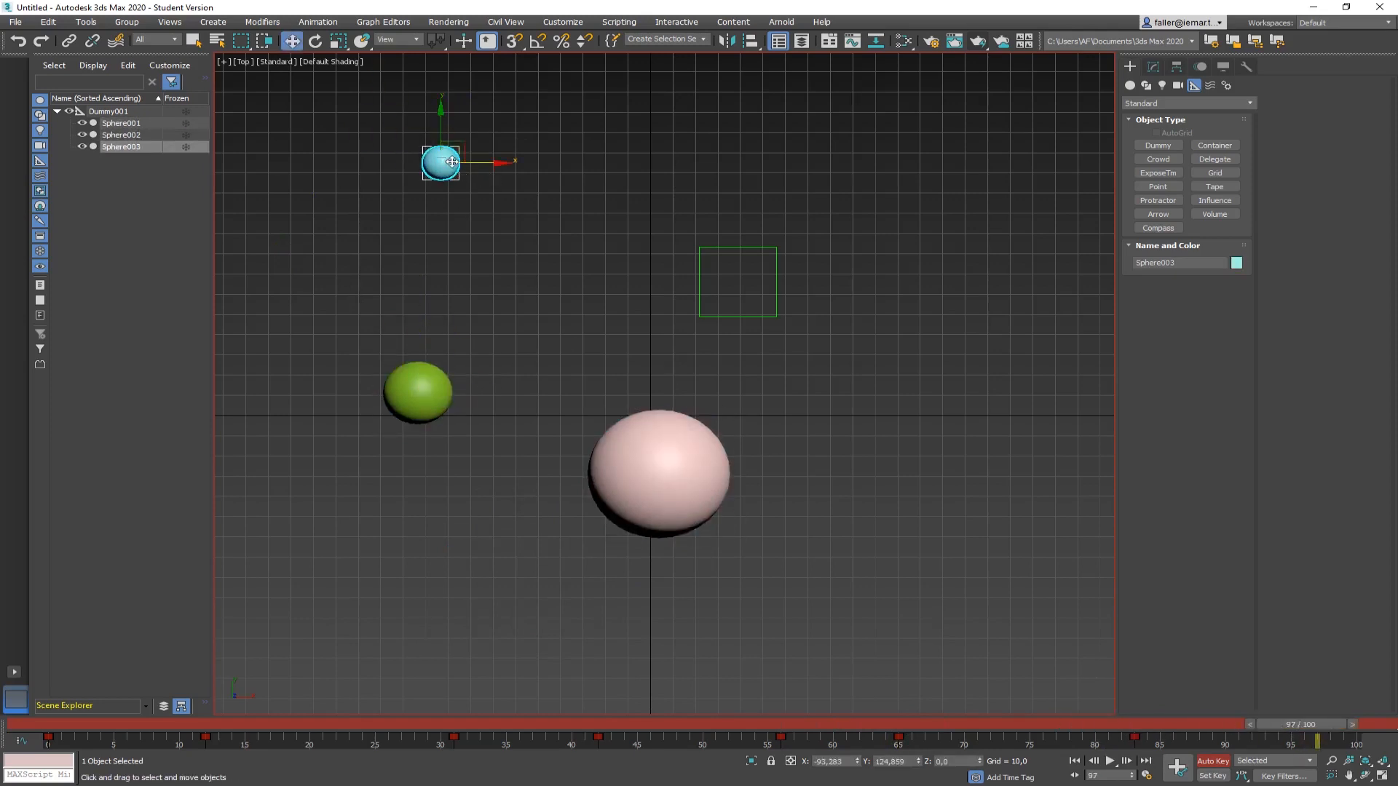
{"action": "left_click_drag", "start_coordinate": [452, 161], "coordinate": [515, 162]}
{"action": "left_click", "coordinate": [418, 393]}
{"action": "left_click_drag", "start_coordinate": [419, 393], "coordinate": [386, 433]}
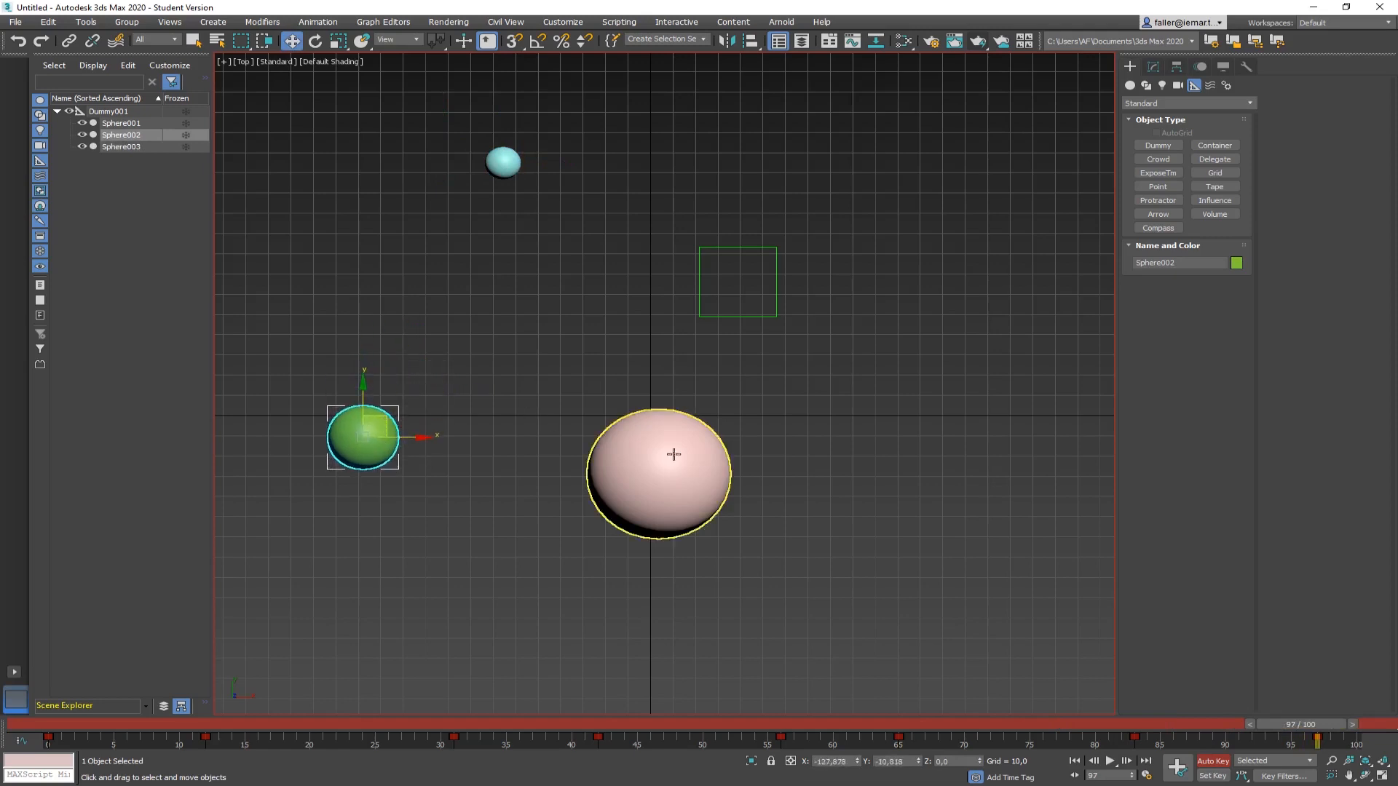
{"action": "left_click_drag", "start_coordinate": [673, 455], "coordinate": [617, 361]}
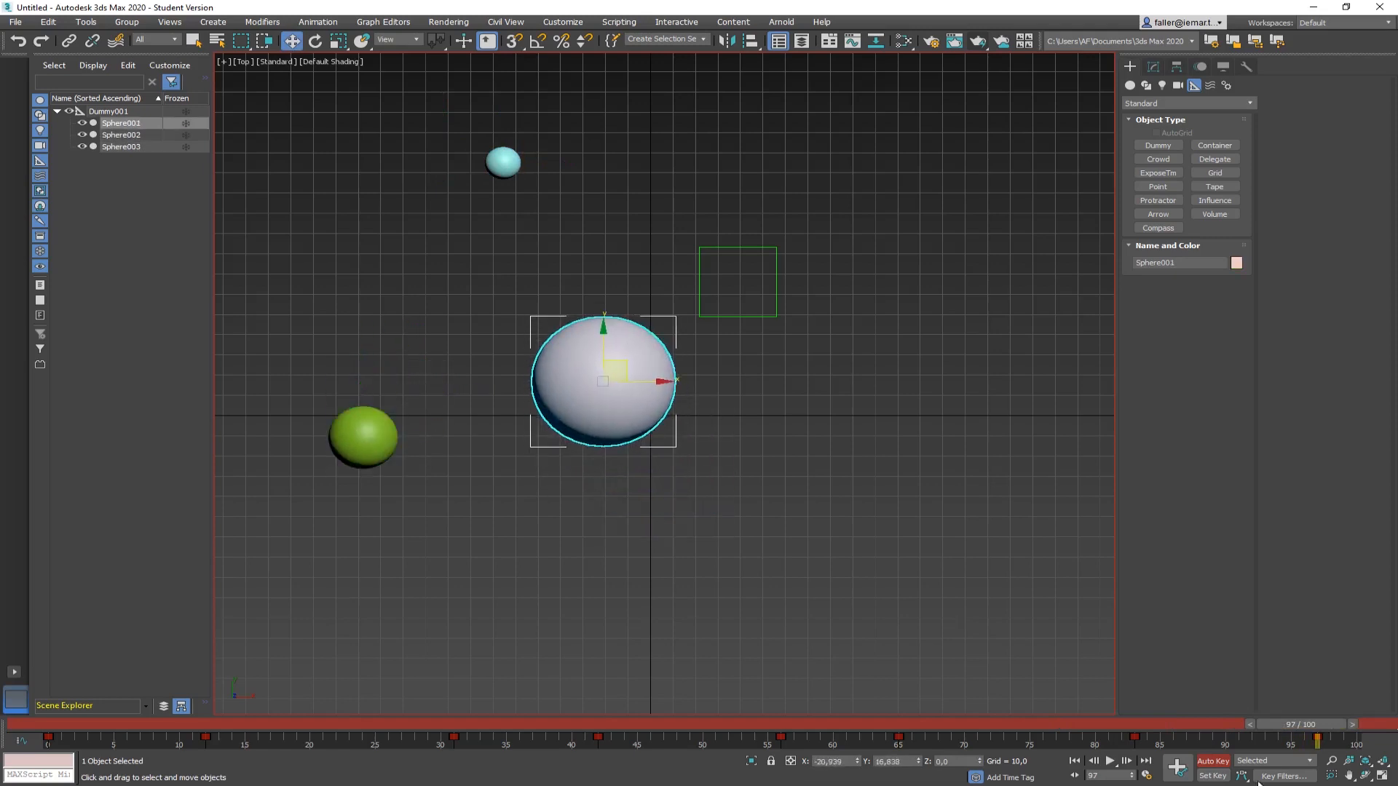
{"action": "left_click", "coordinate": [1208, 762]}
Play the sphere animation from frame 0 to review the individual movements, and stop the playback
{"action": "left_click_drag", "start_coordinate": [1274, 725], "coordinate": [16, 706]}
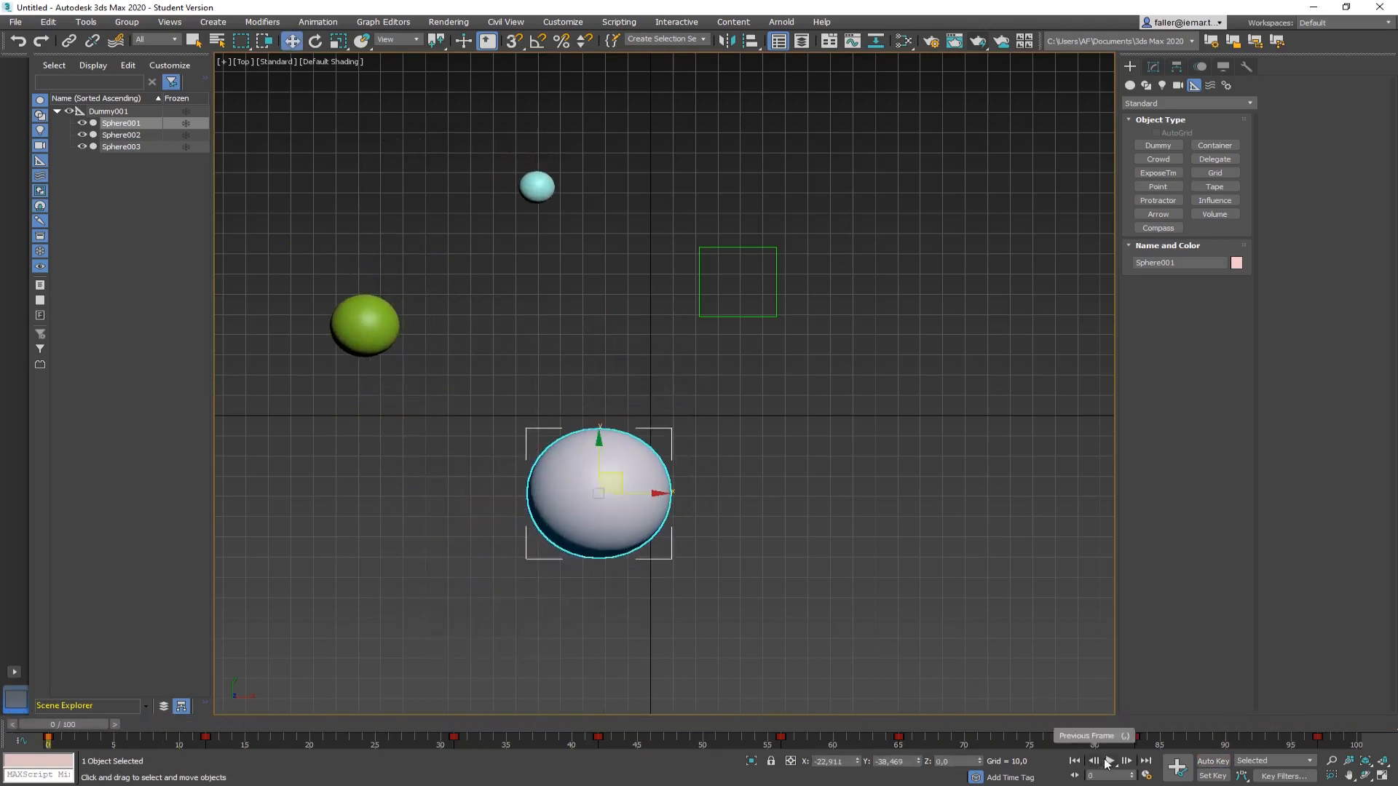
{"action": "left_click", "coordinate": [1110, 760]}
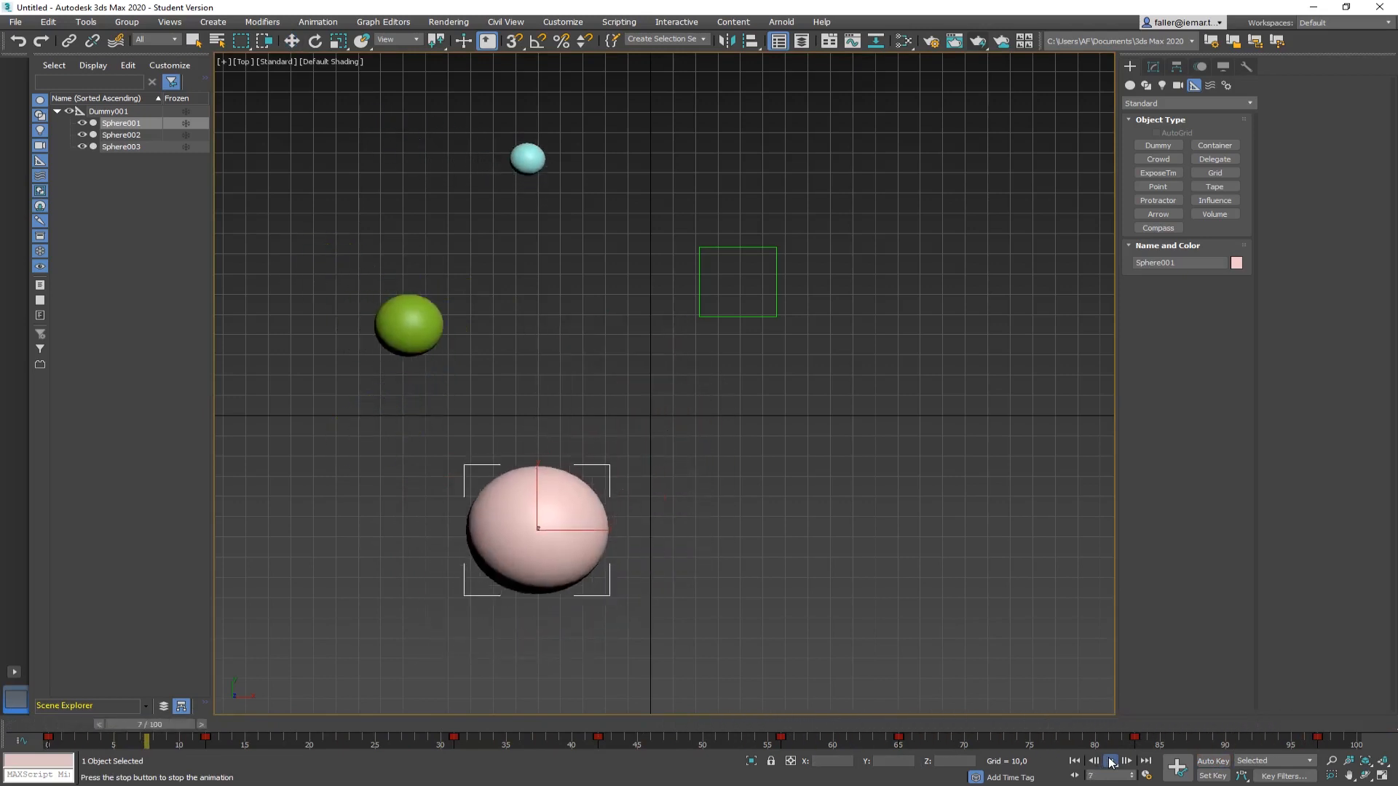
{"action": "left_click", "coordinate": [1110, 761]}
{"action": "key", "text": "w"}
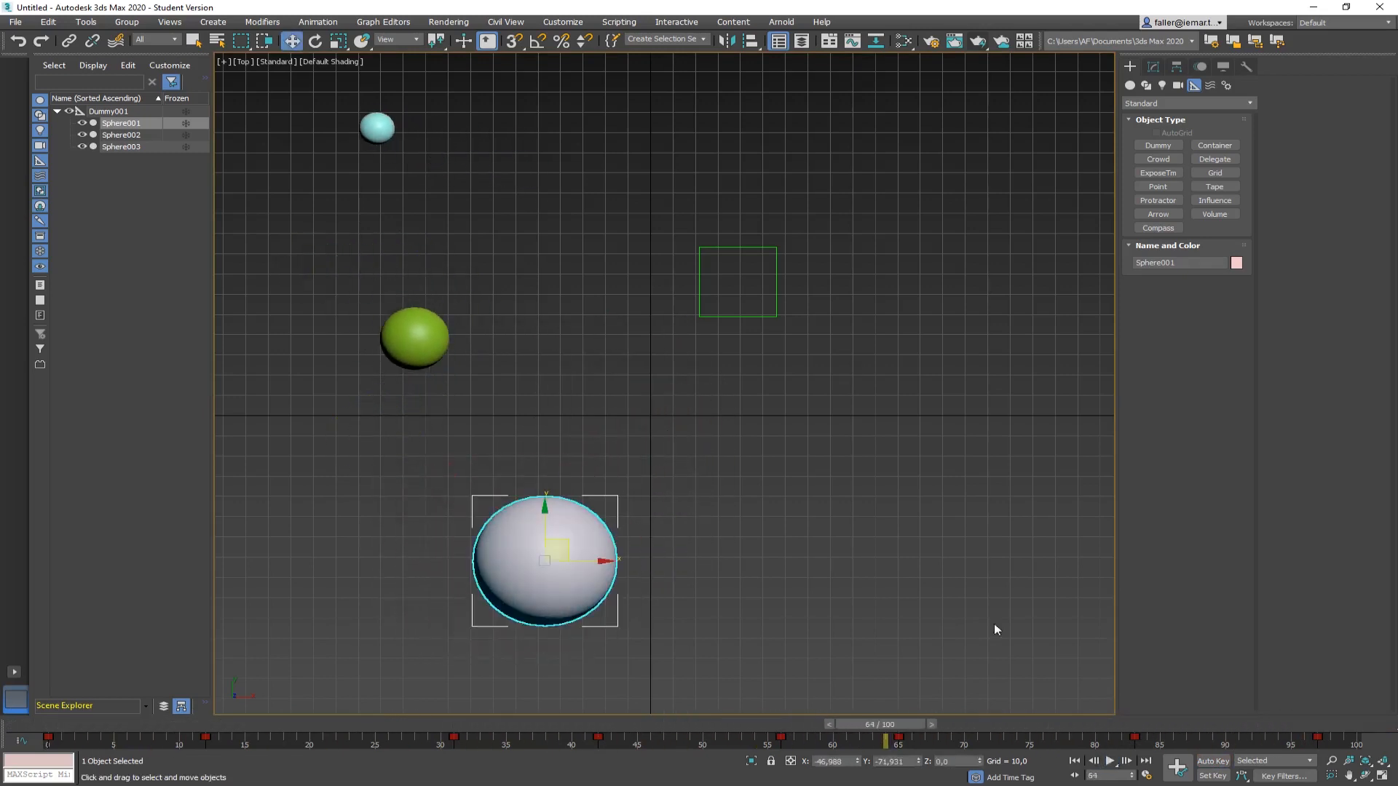
Hide the grid in the Top view
{"action": "scroll", "coordinate": [760, 424], "scroll_direction": "down", "scroll_amount": 4}
{"action": "middle_click_drag", "start_coordinate": [769, 409], "coordinate": [663, 348]}
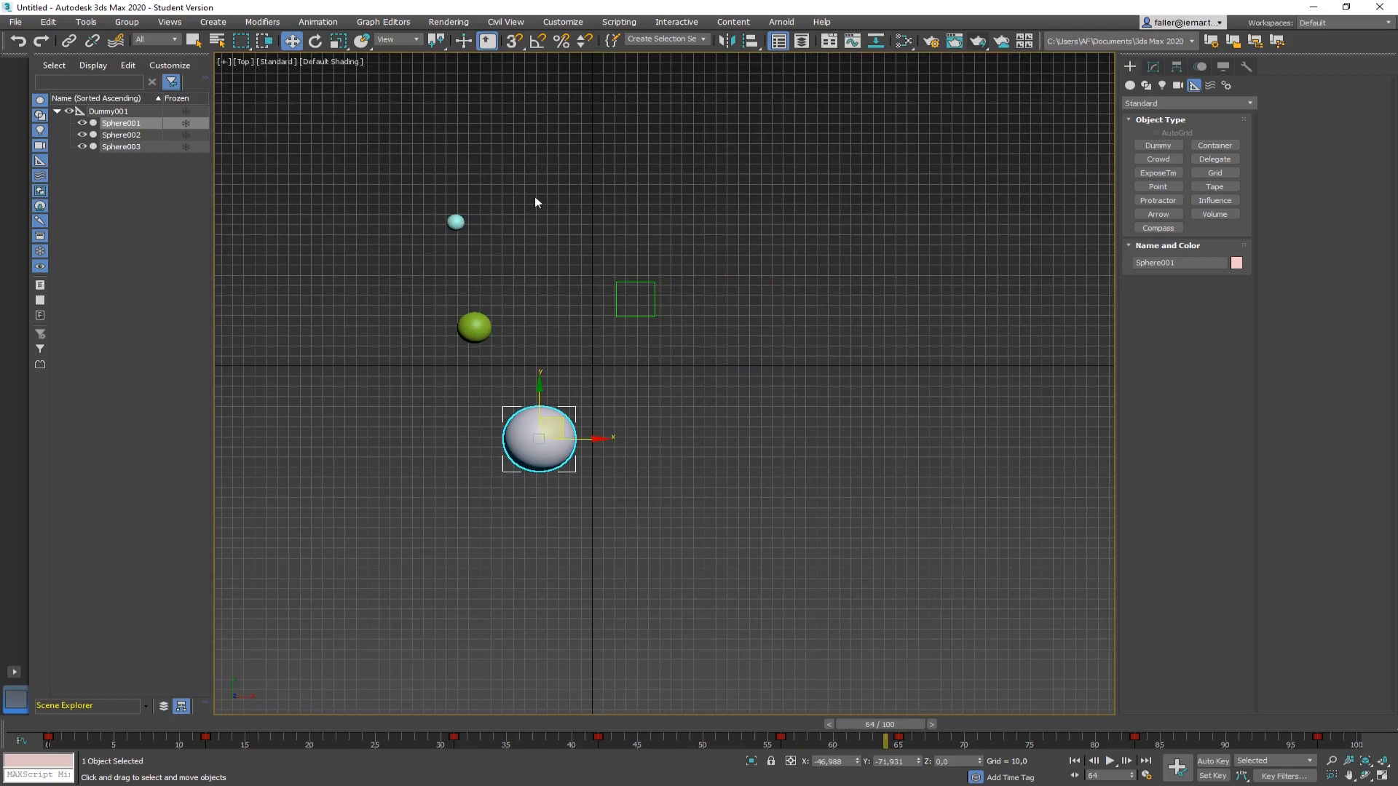
{"action": "key", "text": "g"}
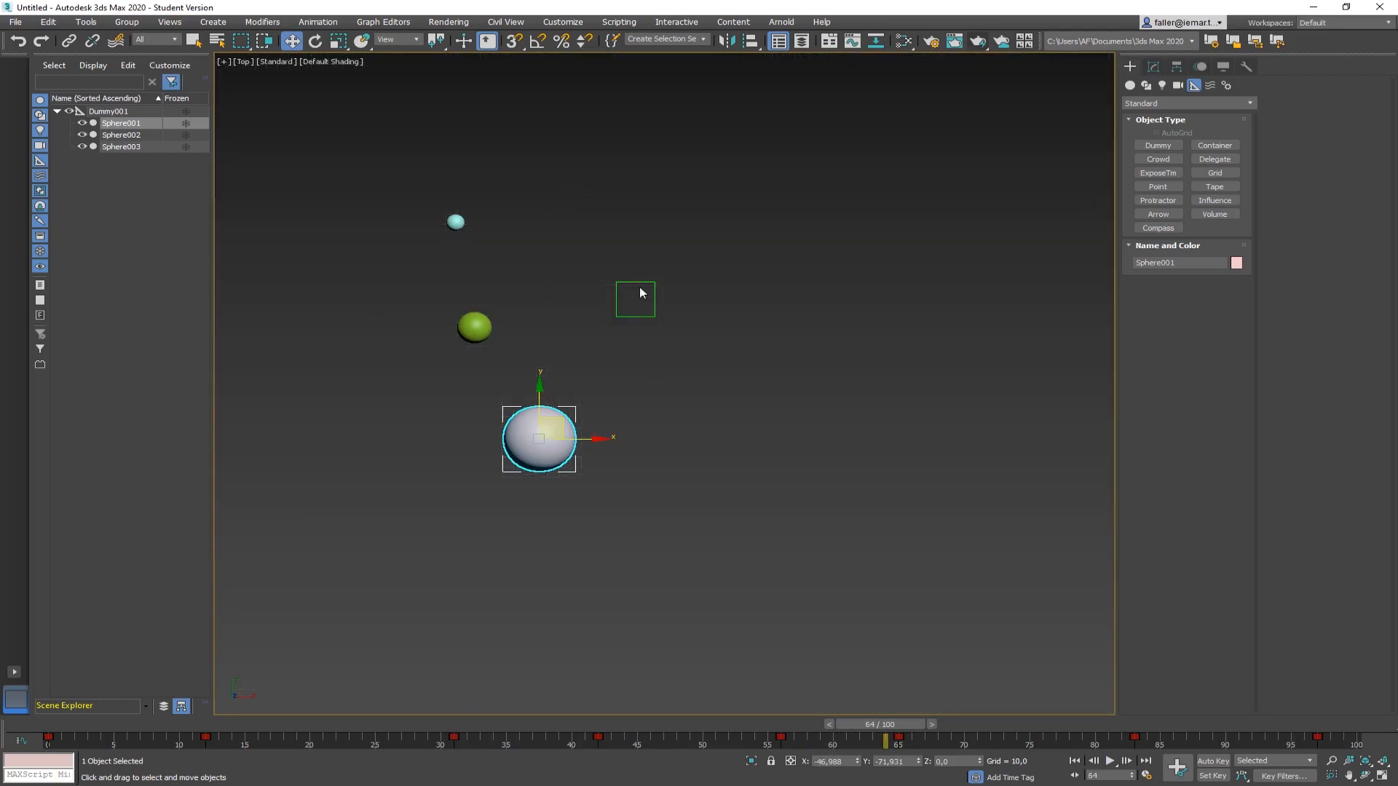
{"action": "middle_click_drag", "start_coordinate": [689, 310], "coordinate": [631, 350]}
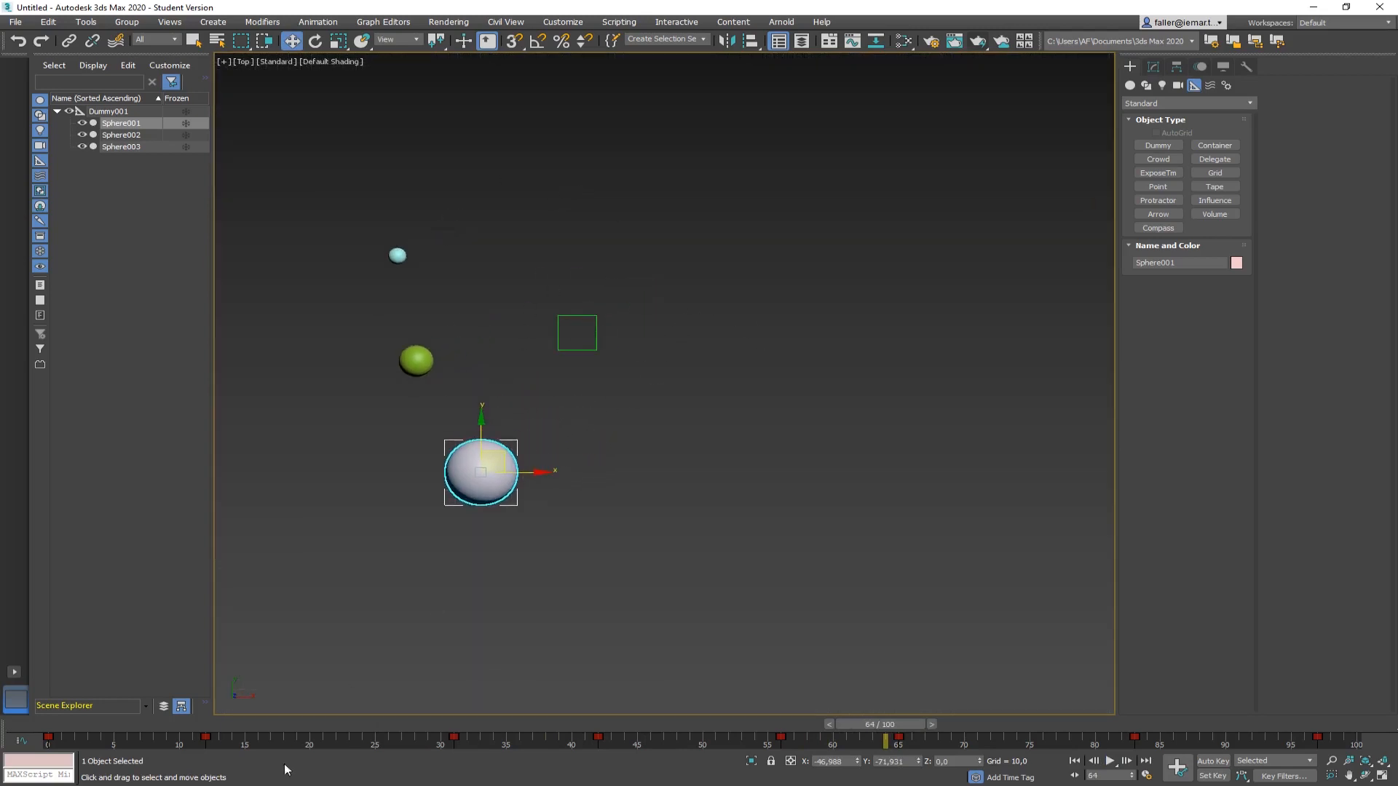
With Auto Key on, animate the spheres' parent dummy by moving it down-right at frame 30, starting from frame 0
{"action": "left_click_drag", "start_coordinate": [909, 742], "coordinate": [29, 724]}
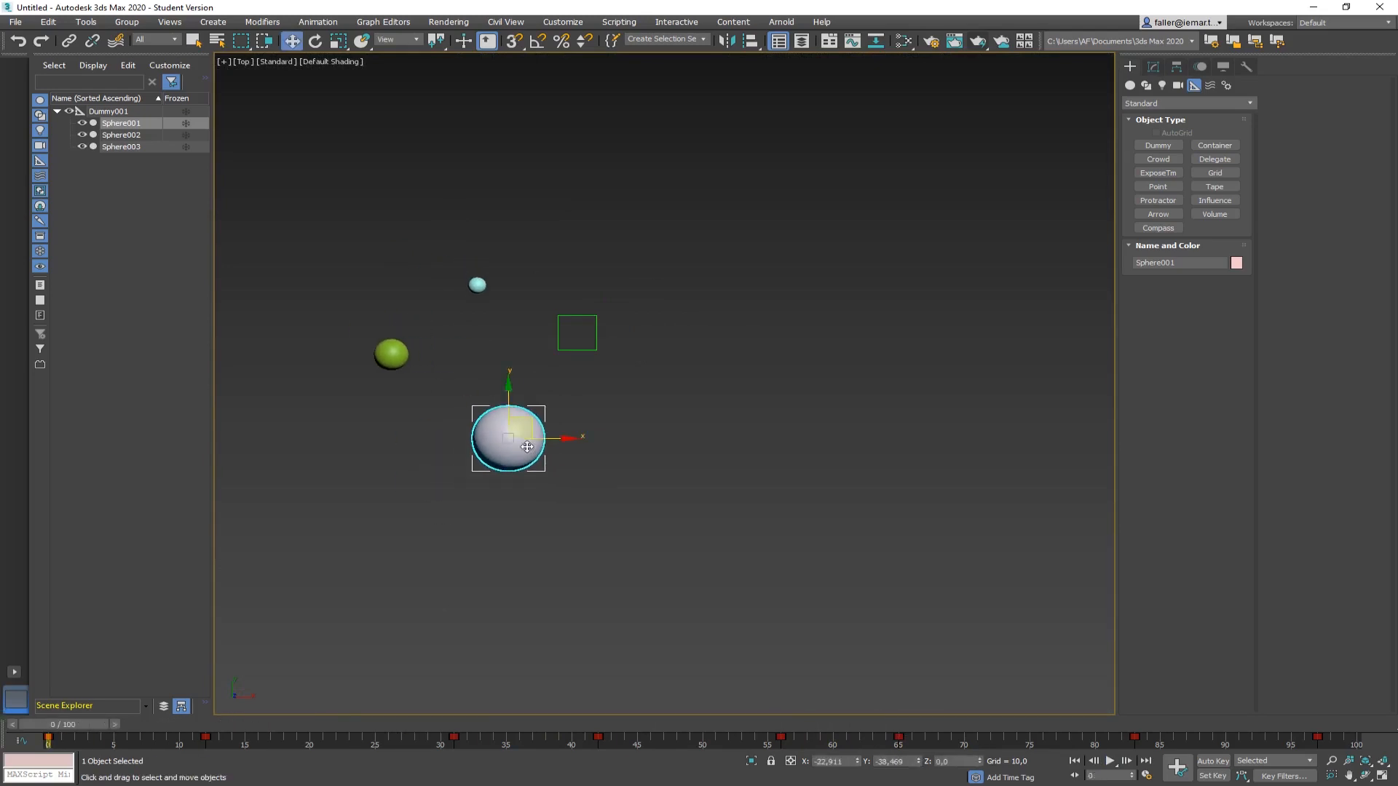
{"action": "left_click", "coordinate": [596, 333]}
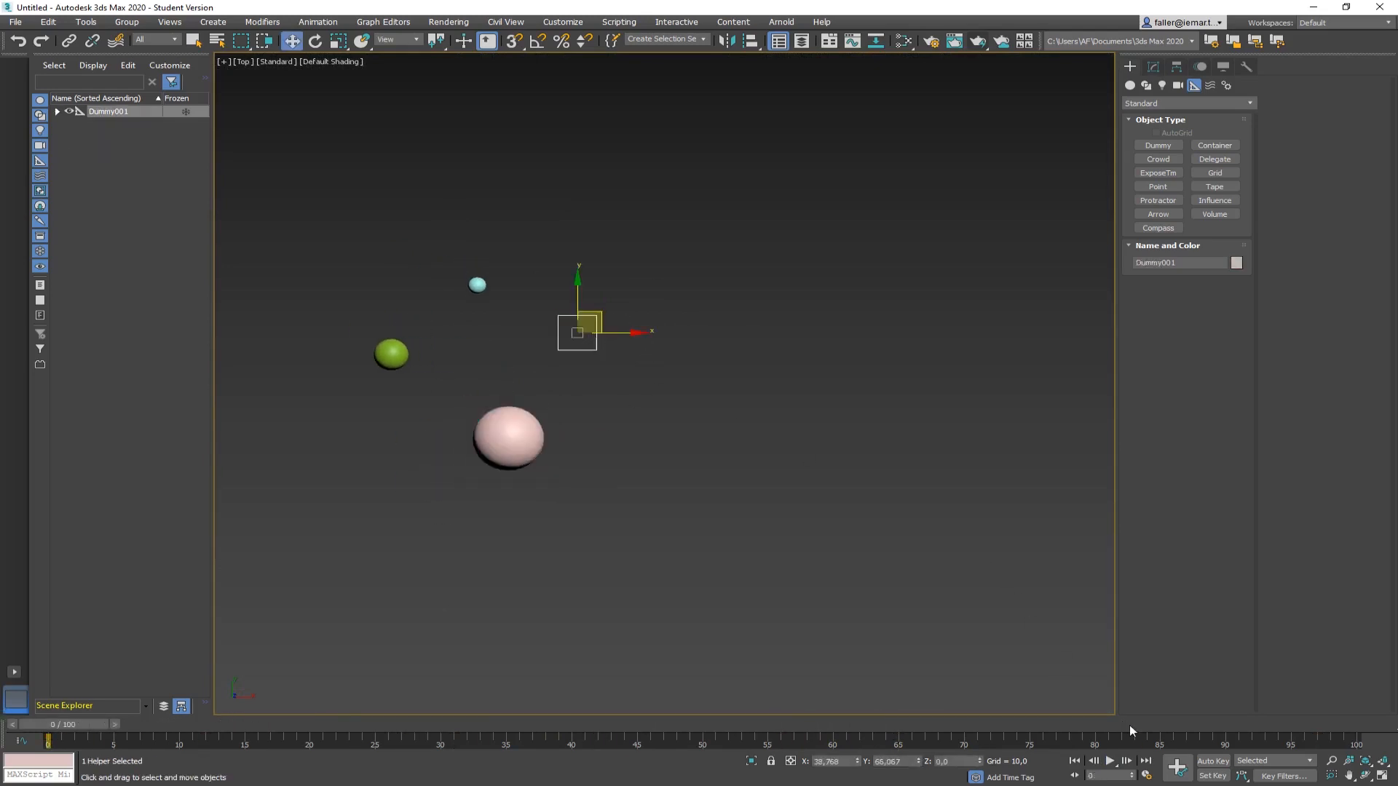
{"action": "left_click", "coordinate": [1211, 760]}
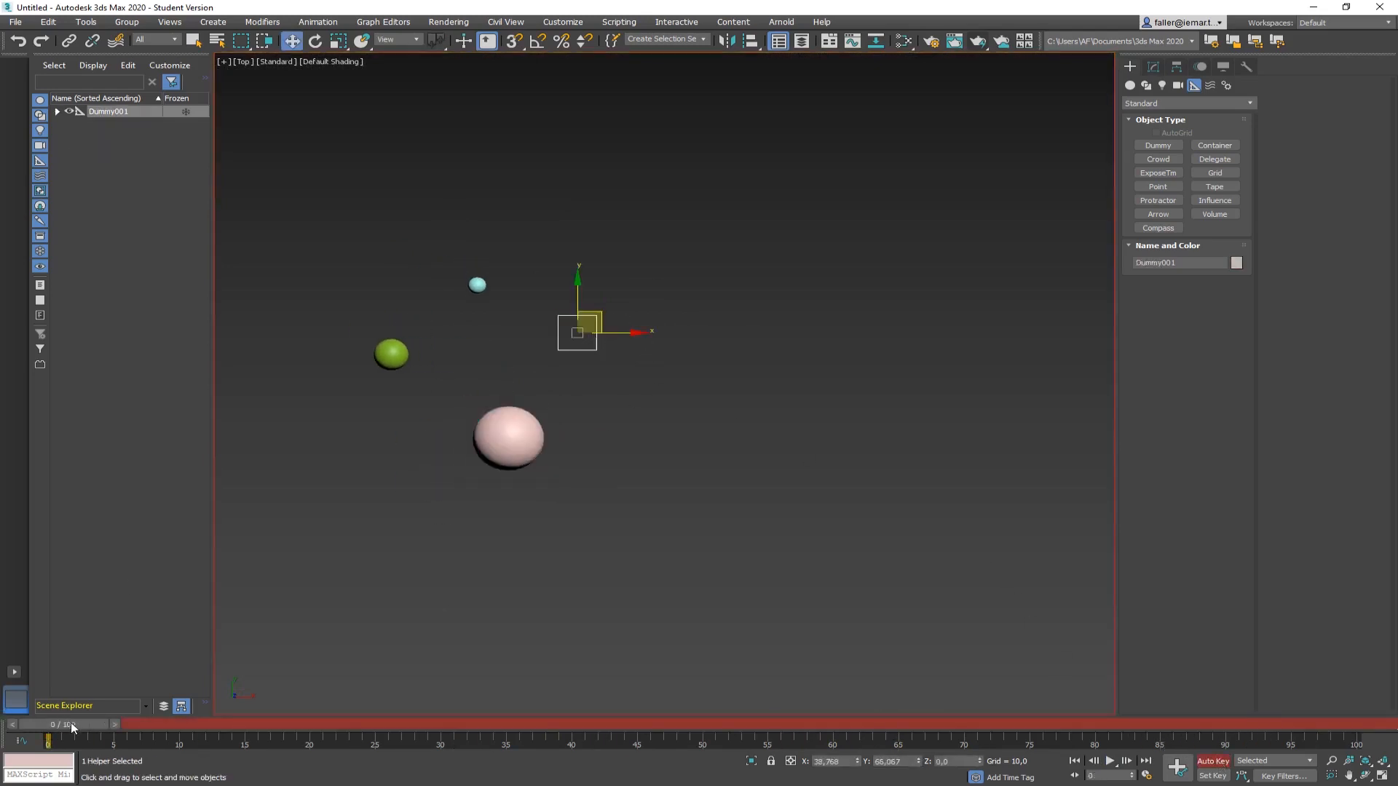
{"action": "left_click_drag", "start_coordinate": [72, 725], "coordinate": [445, 729]}
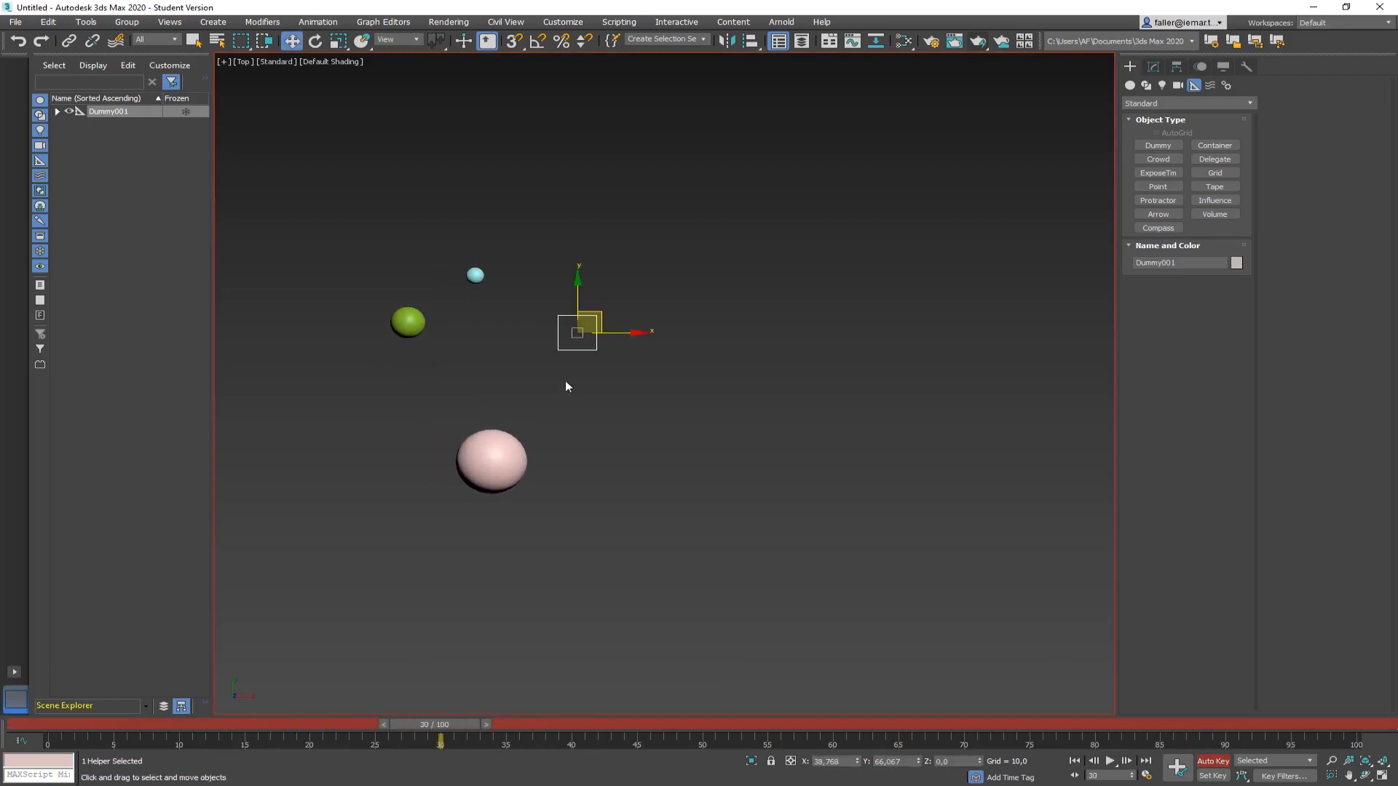
{"action": "left_click_drag", "start_coordinate": [598, 308], "coordinate": [773, 421]}
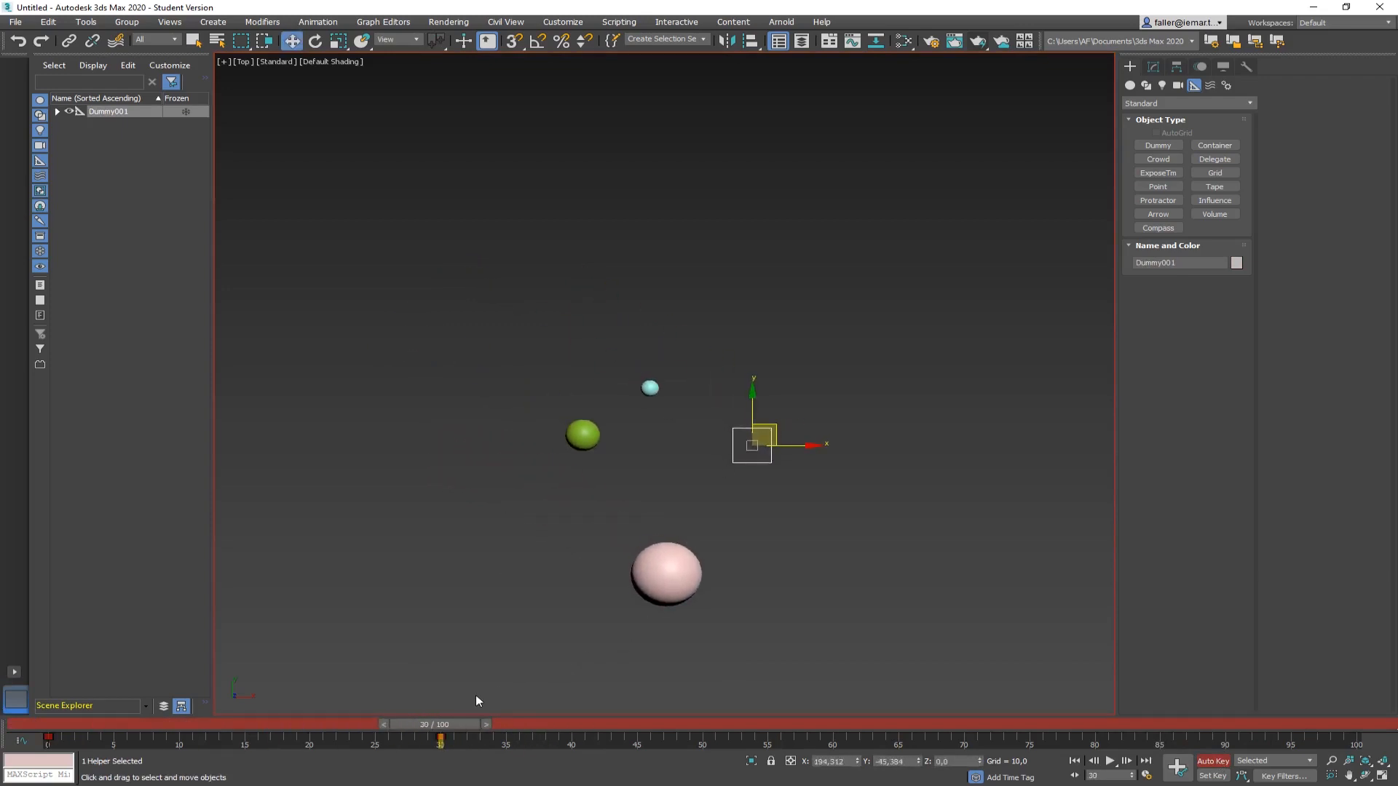
Animate the parent dummy by moving it up at frame 61 and left at frame 100, and turn off Auto Key
{"action": "left_click_drag", "start_coordinate": [472, 724], "coordinate": [876, 724]}
{"action": "left_click_drag", "start_coordinate": [775, 424], "coordinate": [781, 233]}
{"action": "left_click_drag", "start_coordinate": [866, 724], "coordinate": [1355, 724]}
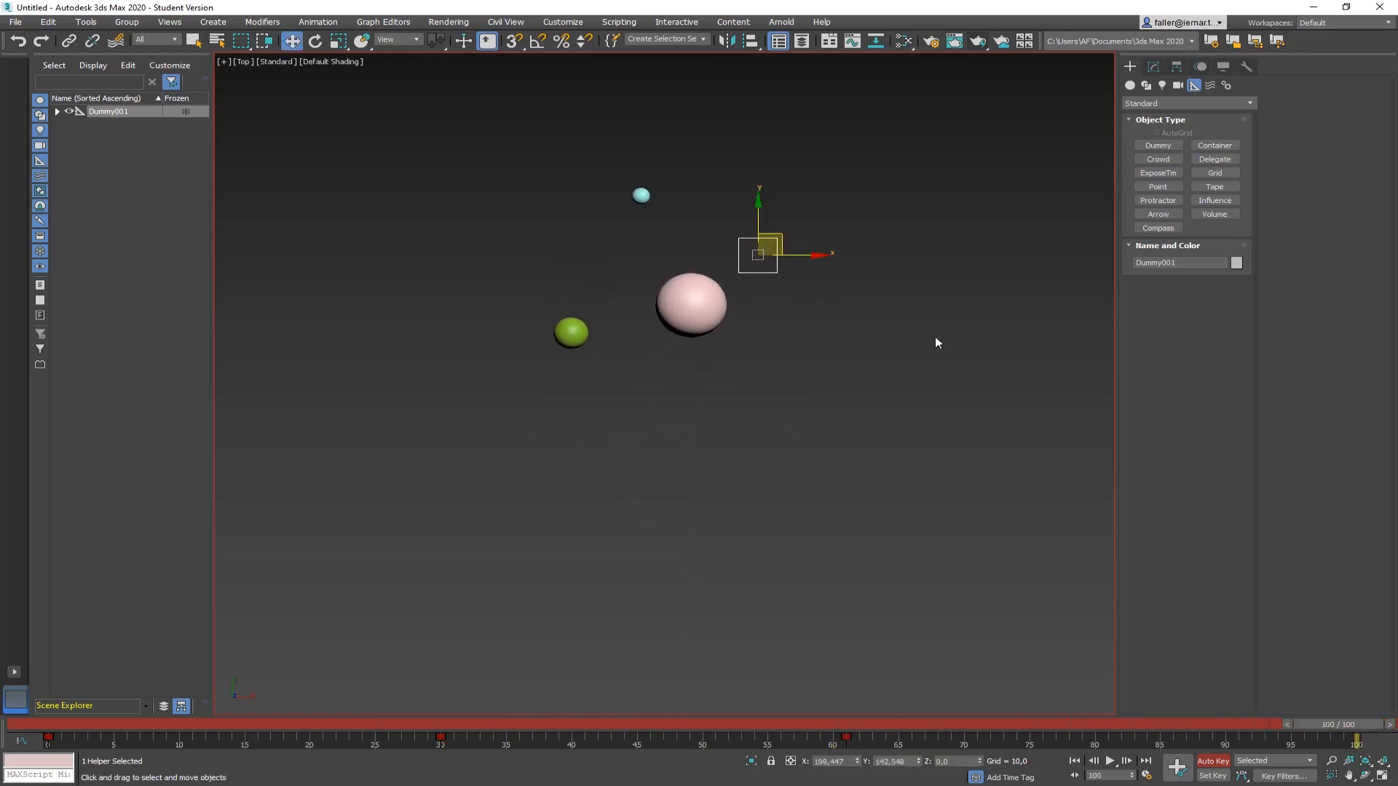
{"action": "left_click_drag", "start_coordinate": [780, 233], "coordinate": [564, 233]}
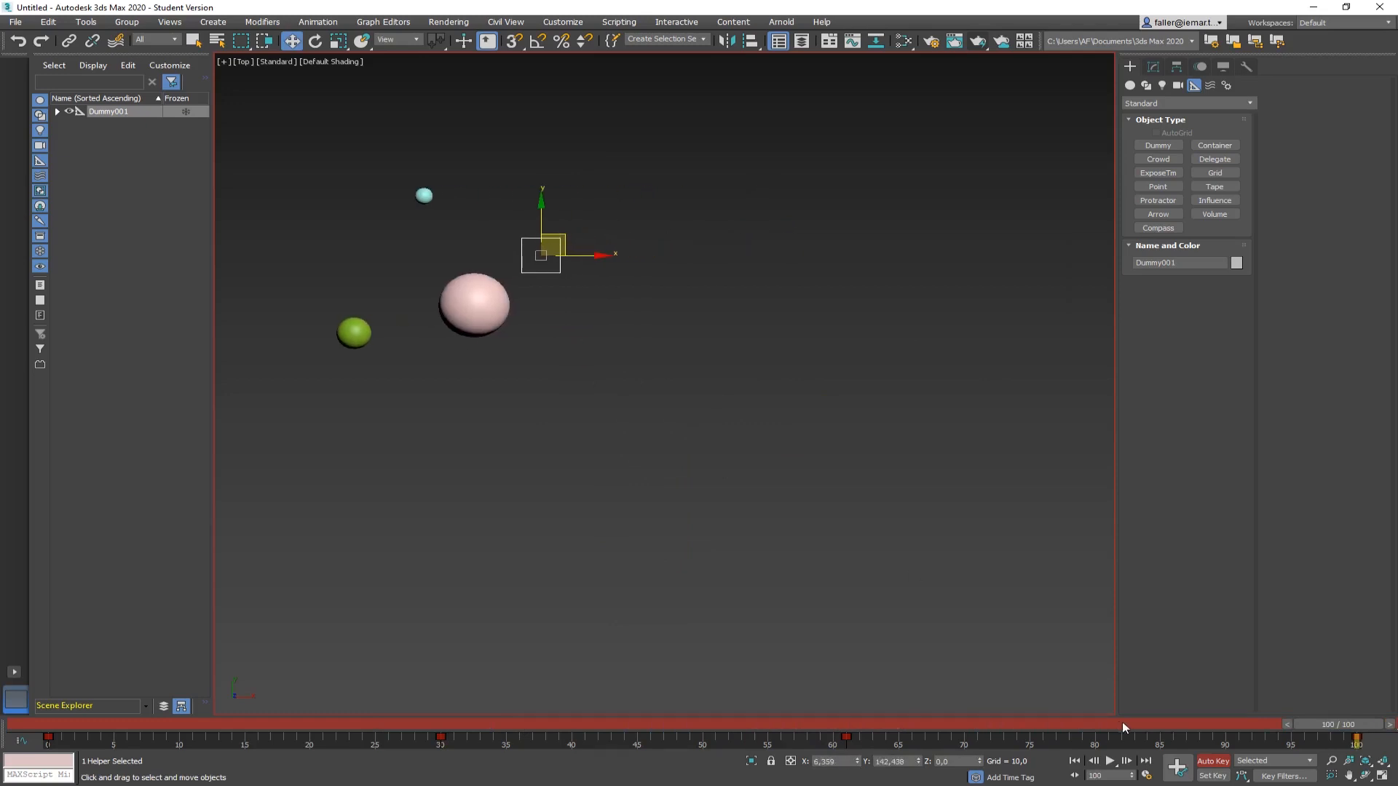
{"action": "left_click", "coordinate": [1215, 762]}
Play the animation to review the dummy's motion combined with that of its child spheres, and stop the playback
{"action": "left_click", "coordinate": [1110, 761]}
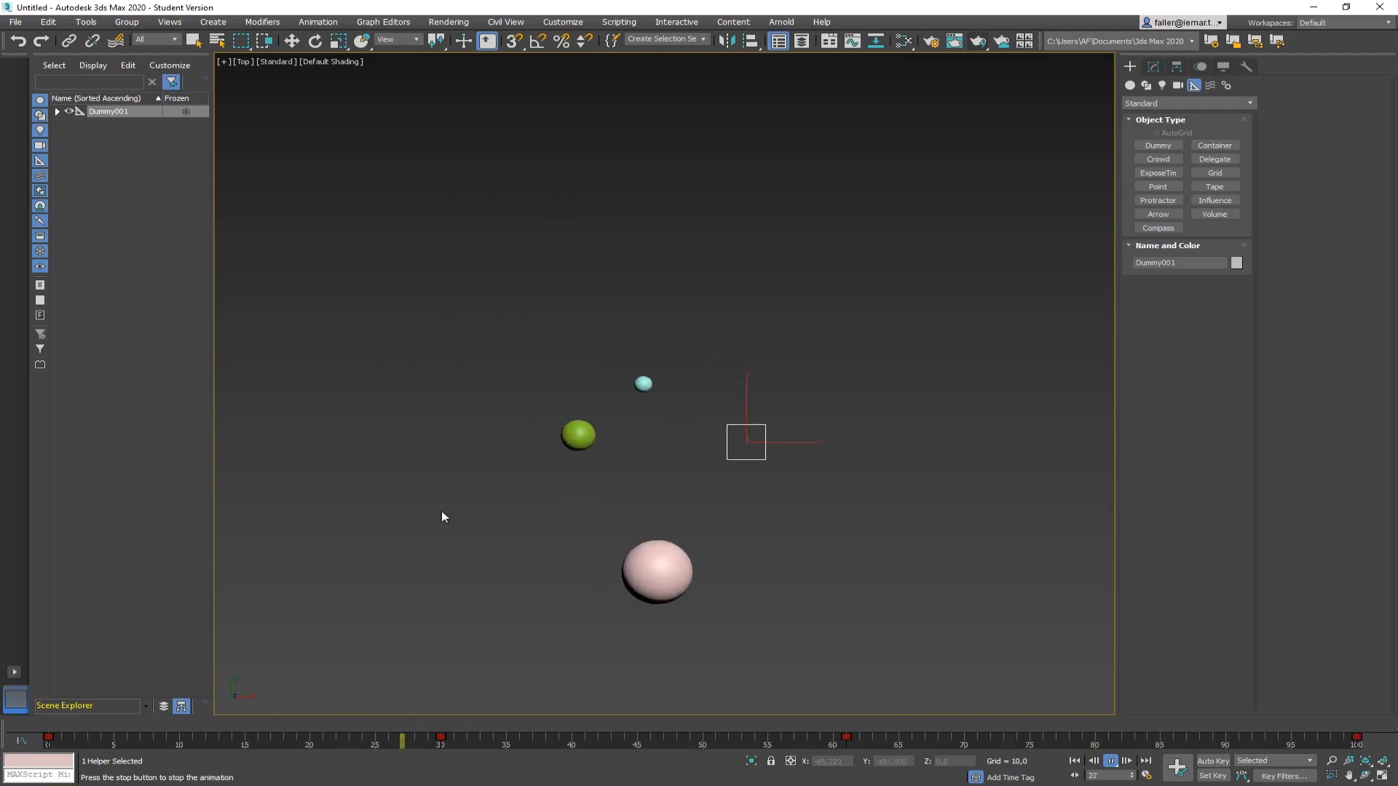
{"action": "left_click", "coordinate": [1110, 761]}
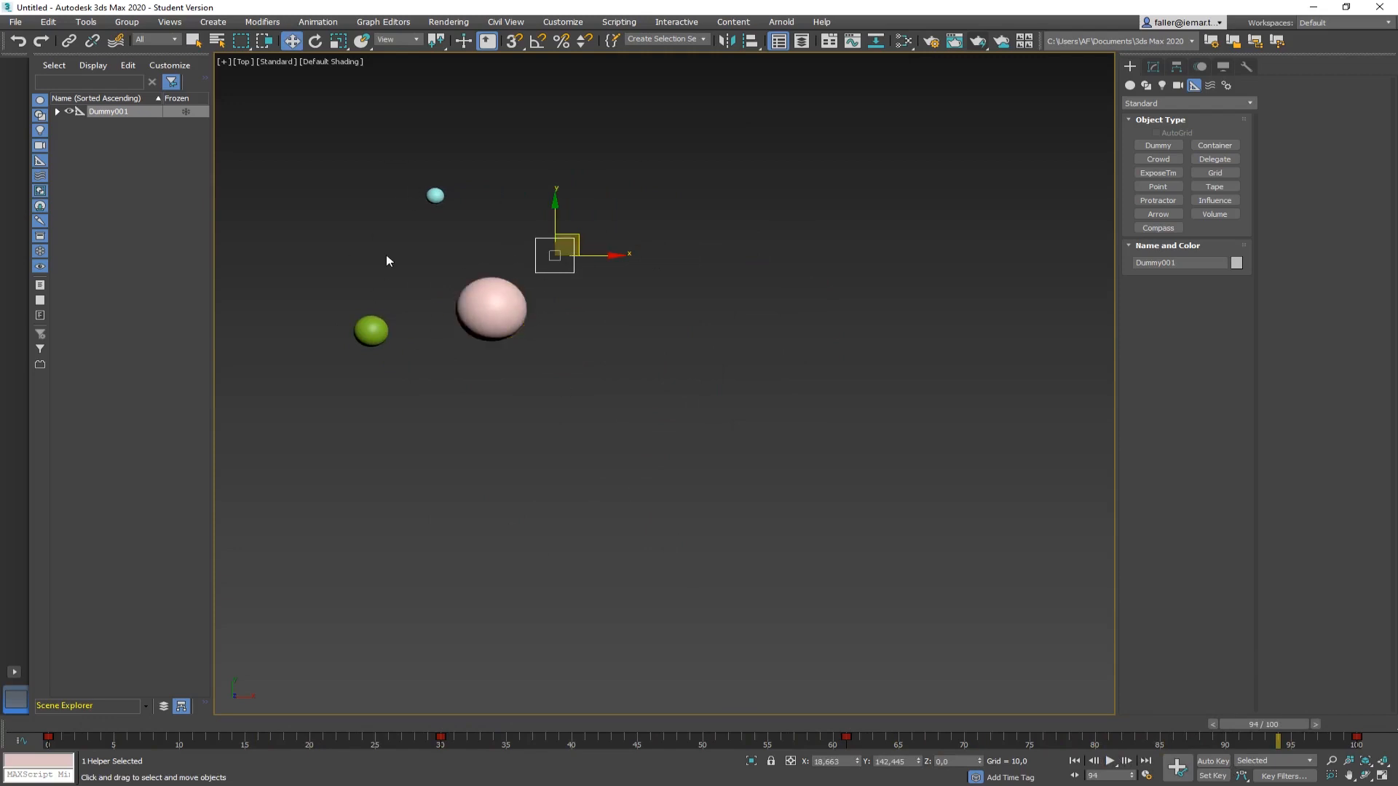
{"action": "middle_click_drag", "start_coordinate": [431, 271], "coordinate": [468, 399]}
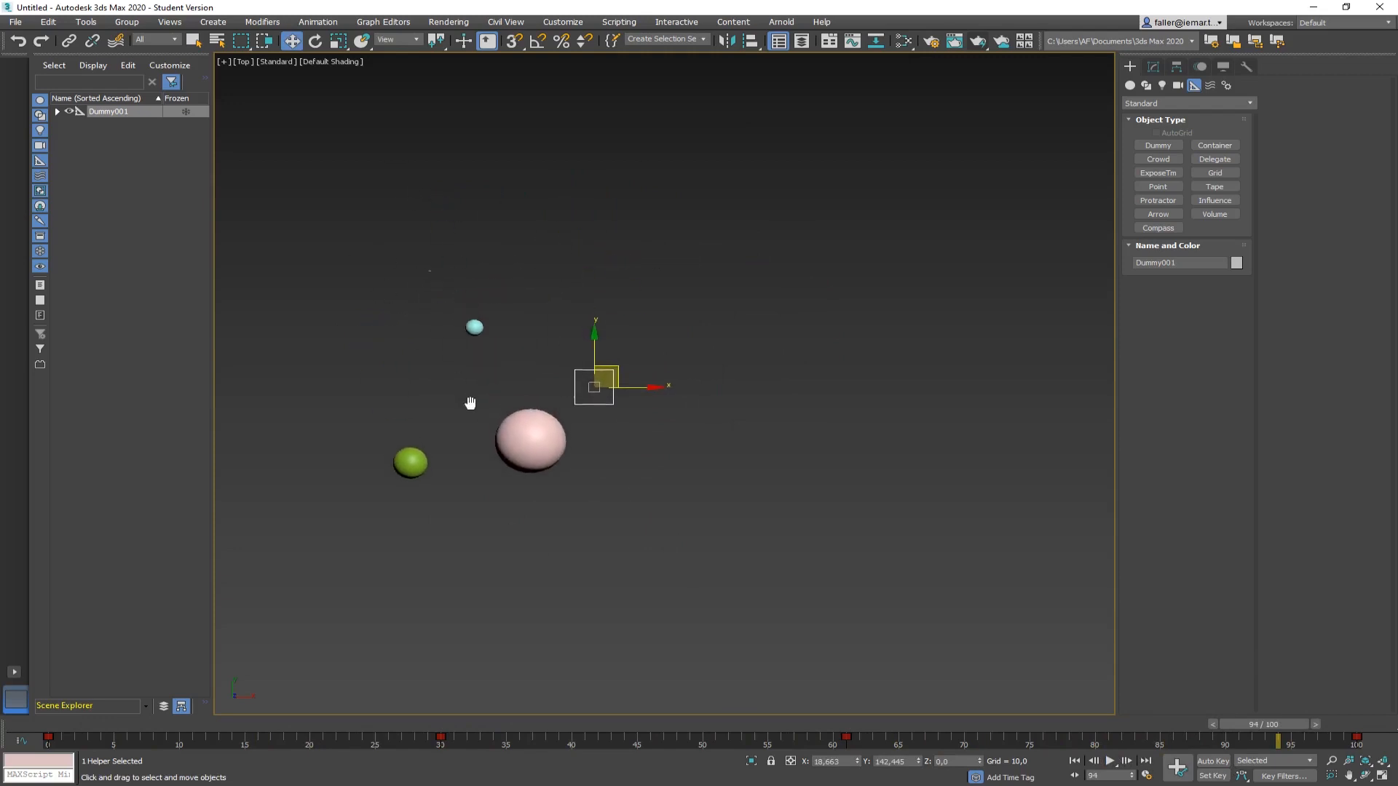
{"action": "left_click_drag", "start_coordinate": [428, 271], "coordinate": [498, 415]}
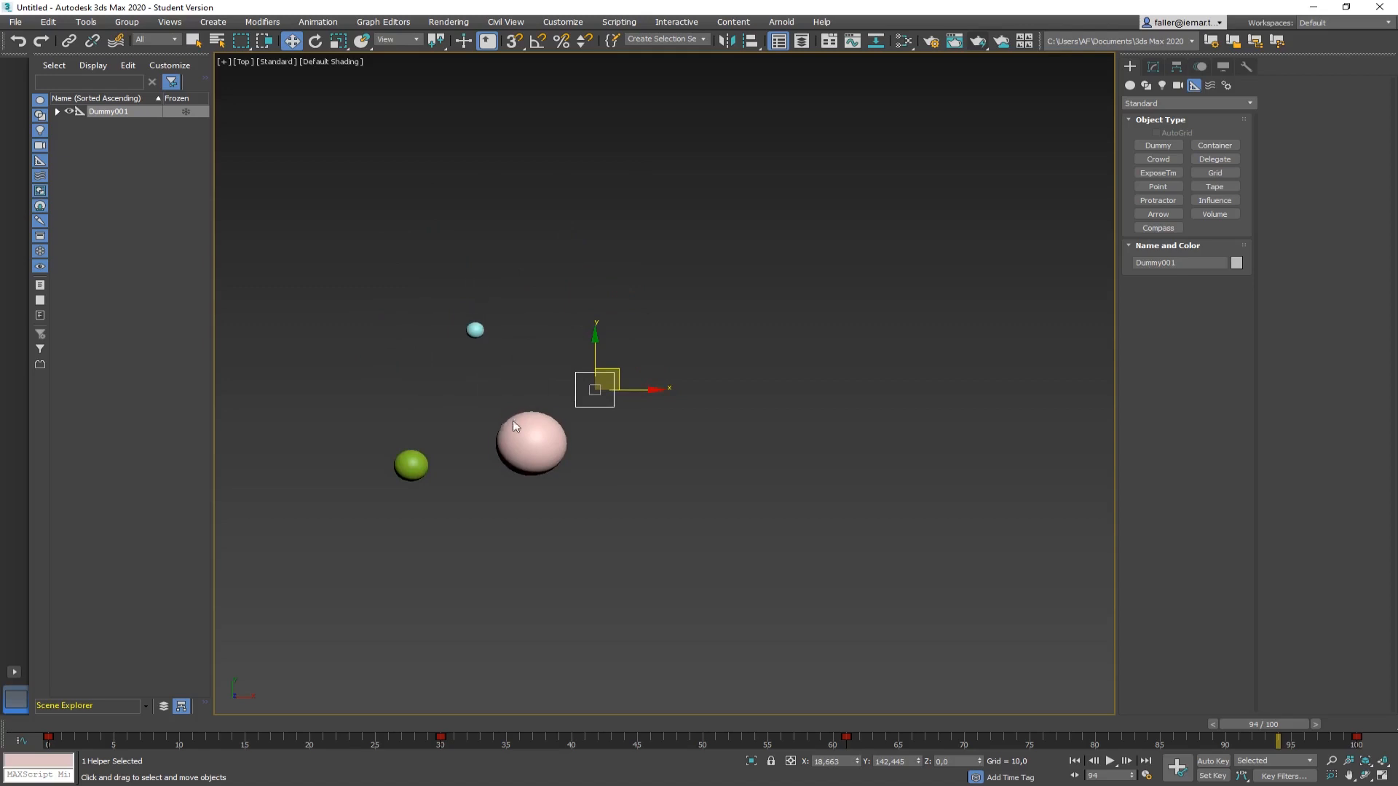
{"action": "scroll", "coordinate": [541, 429], "scroll_direction": "up", "scroll_amount": 4}
{"action": "scroll", "coordinate": [540, 430], "scroll_direction": "down", "scroll_amount": 2}
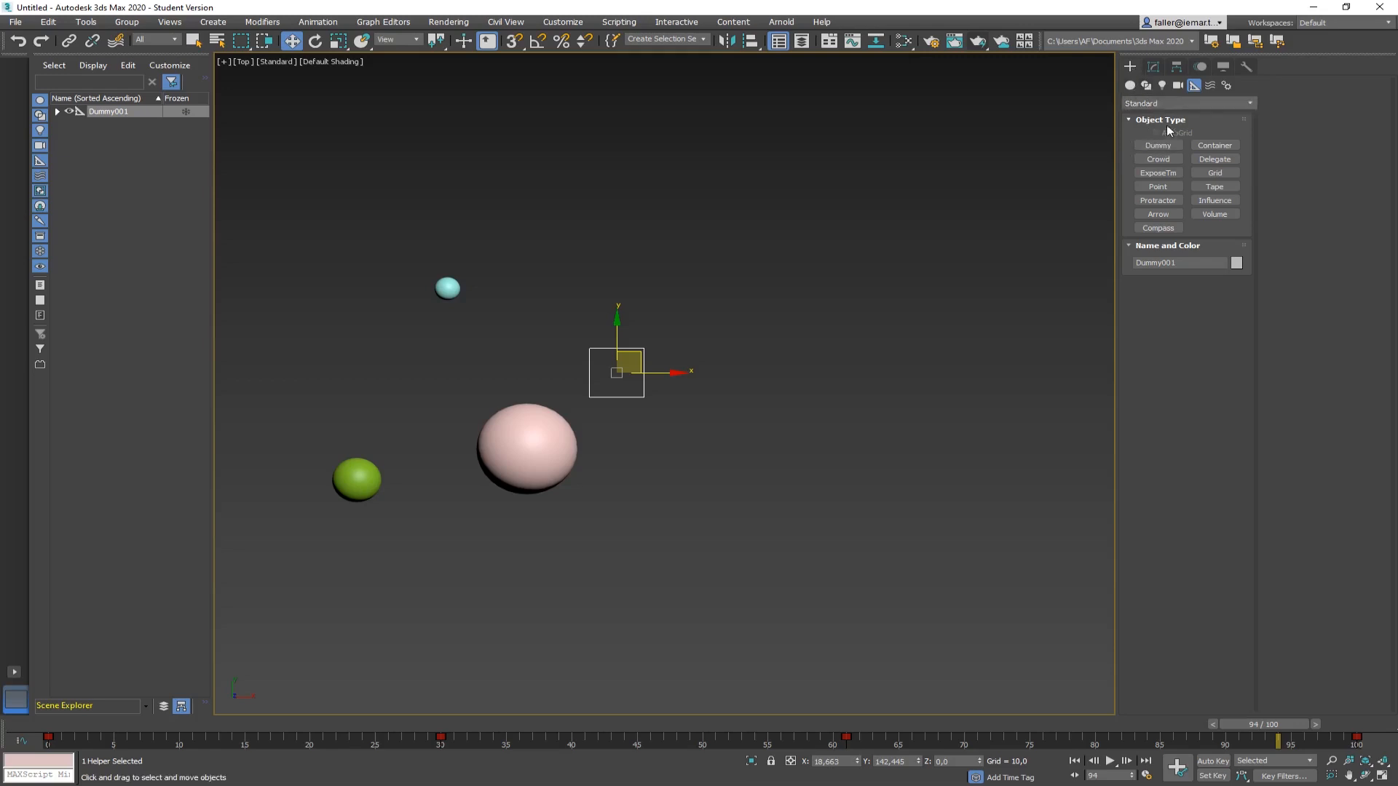
Create a thin upright box beside the pink sphere, about 3.7 long, 60 wide and 47.6 high
{"action": "left_click", "coordinate": [1130, 86]}
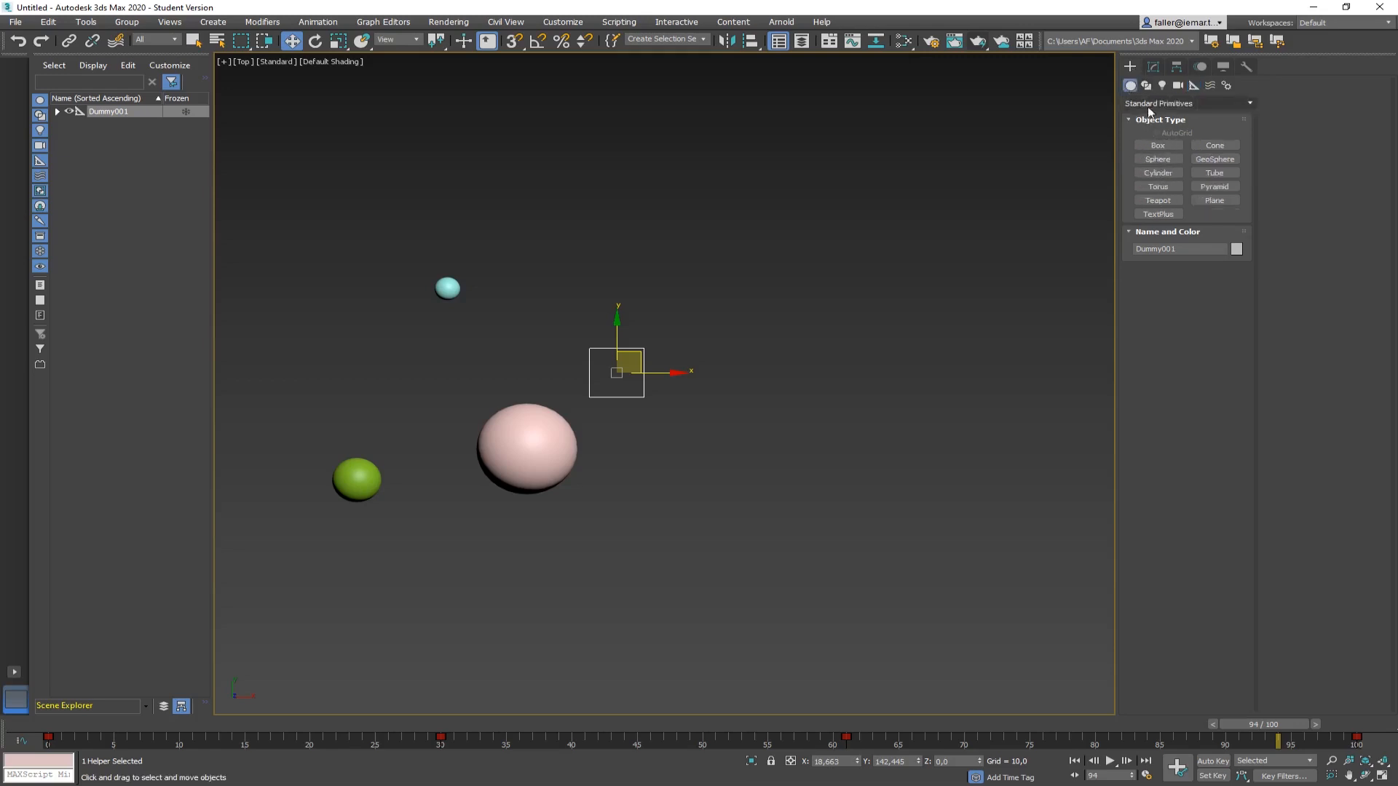
{"action": "left_click", "coordinate": [1156, 146]}
{"action": "middle_click_drag", "start_coordinate": [711, 415], "coordinate": [680, 405]}
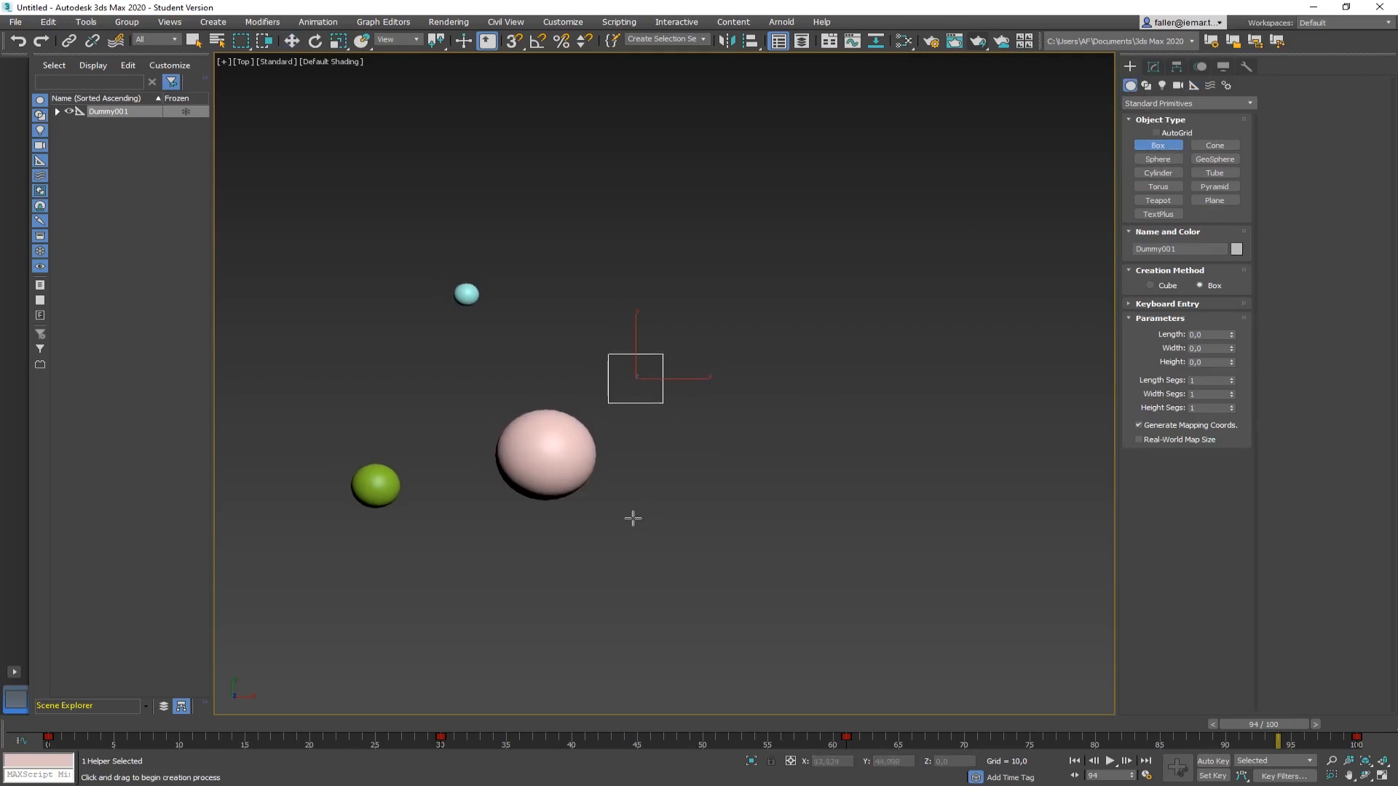
{"action": "left_click_drag", "start_coordinate": [630, 517], "coordinate": [728, 523]}
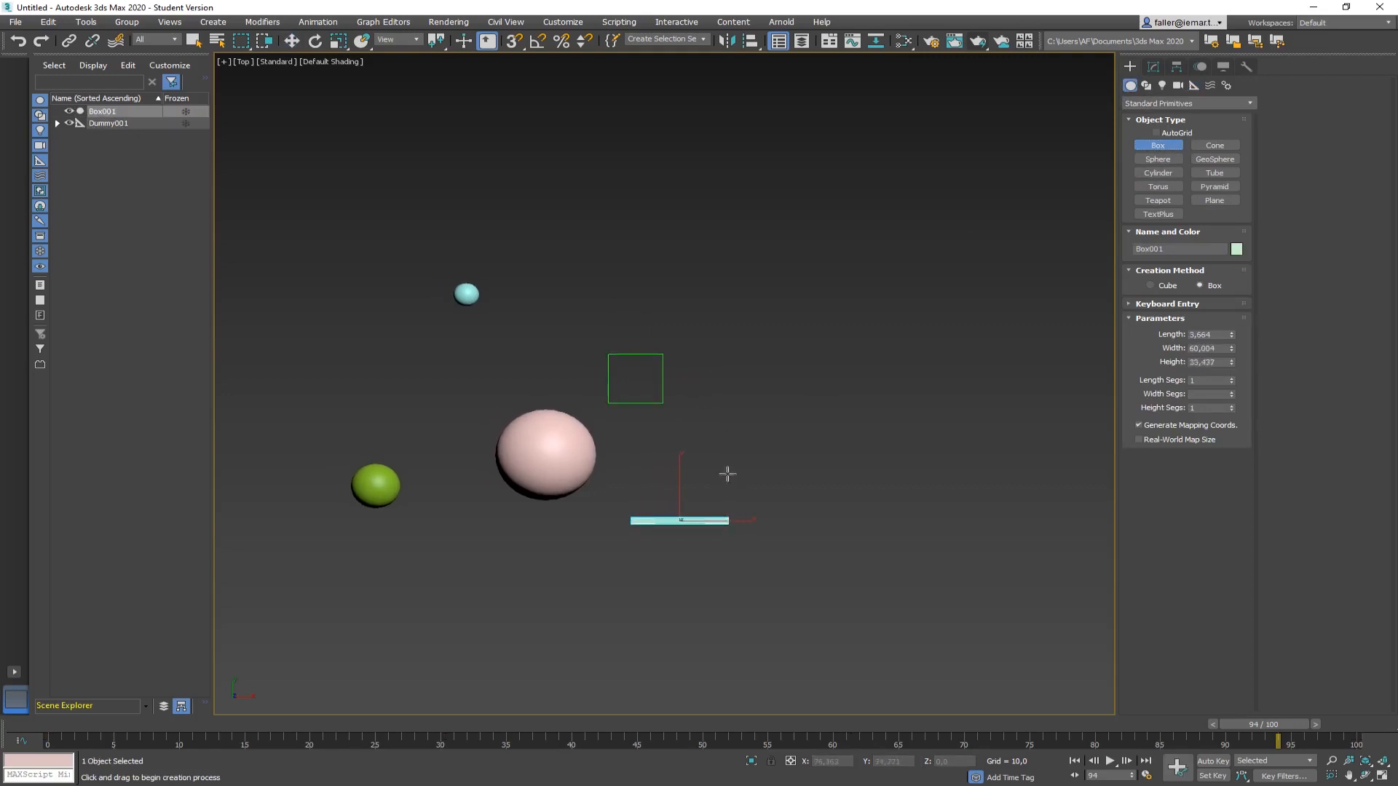
{"action": "left_click", "coordinate": [727, 474]}
{"action": "middle_click_drag", "start_coordinate": [730, 567], "coordinate": [770, 481], "text": "alt"}
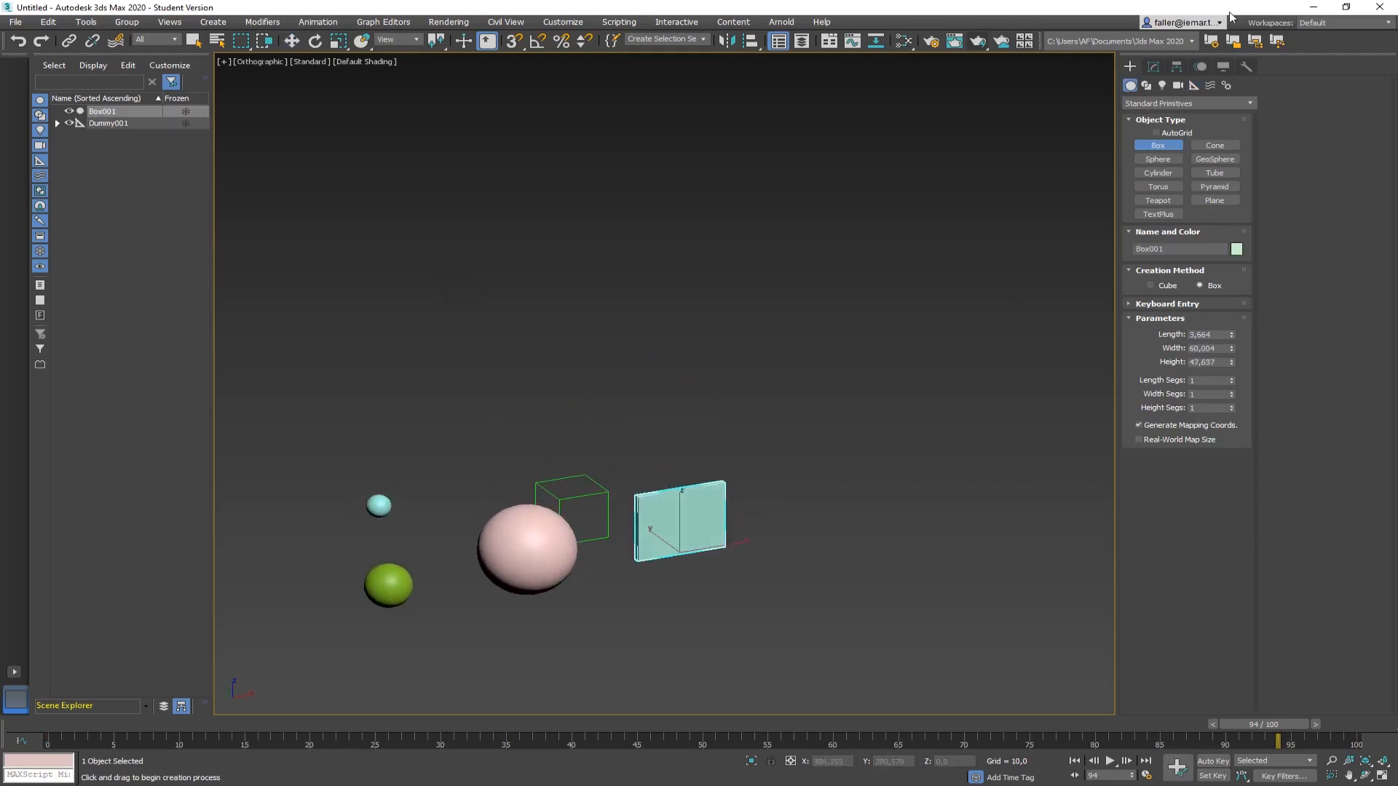
Increase the box's height to about 137 to give it door-like proportions
{"action": "left_click", "coordinate": [1153, 67]}
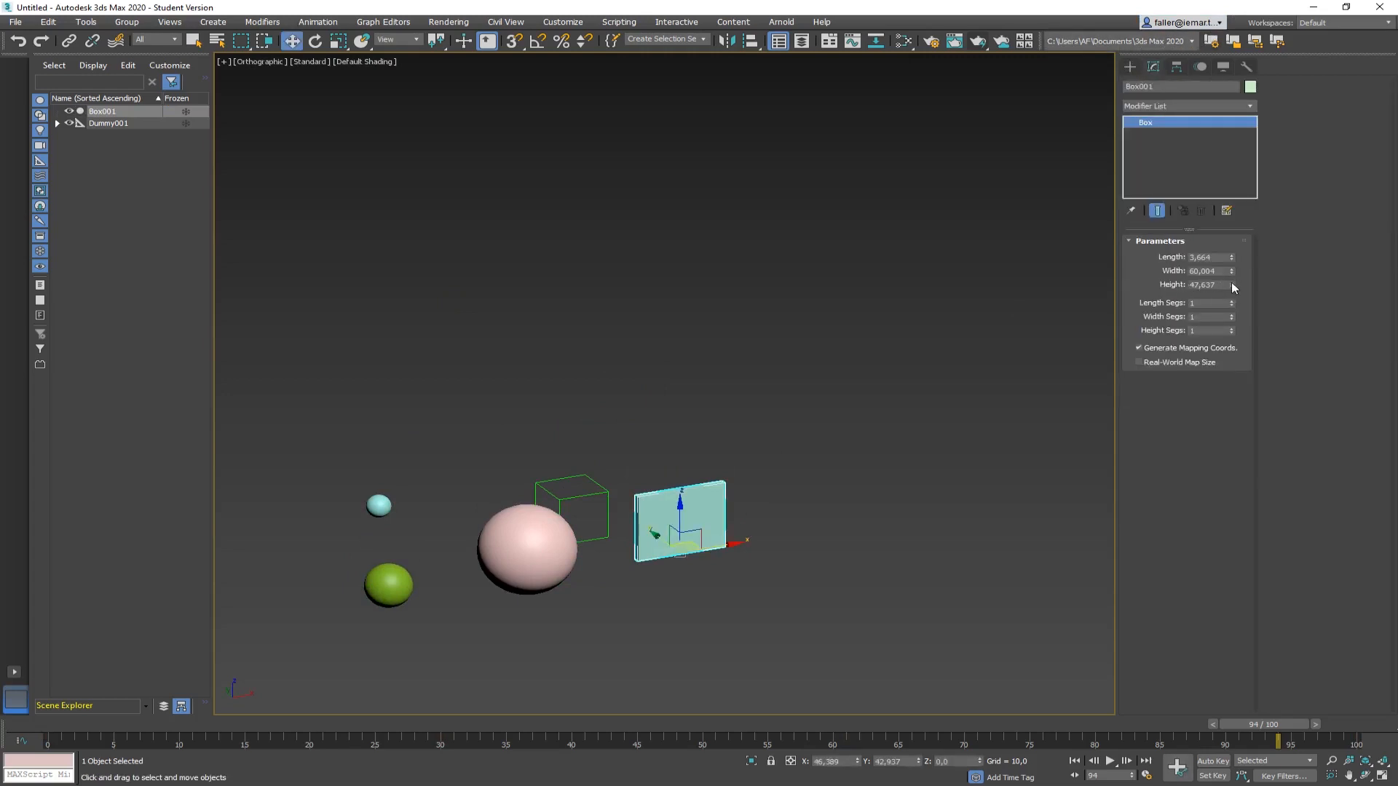
{"action": "left_click_drag", "start_coordinate": [1231, 284], "coordinate": [1232, 216]}
{"action": "middle_click_drag", "start_coordinate": [699, 524], "coordinate": [663, 491], "text": "alt"}
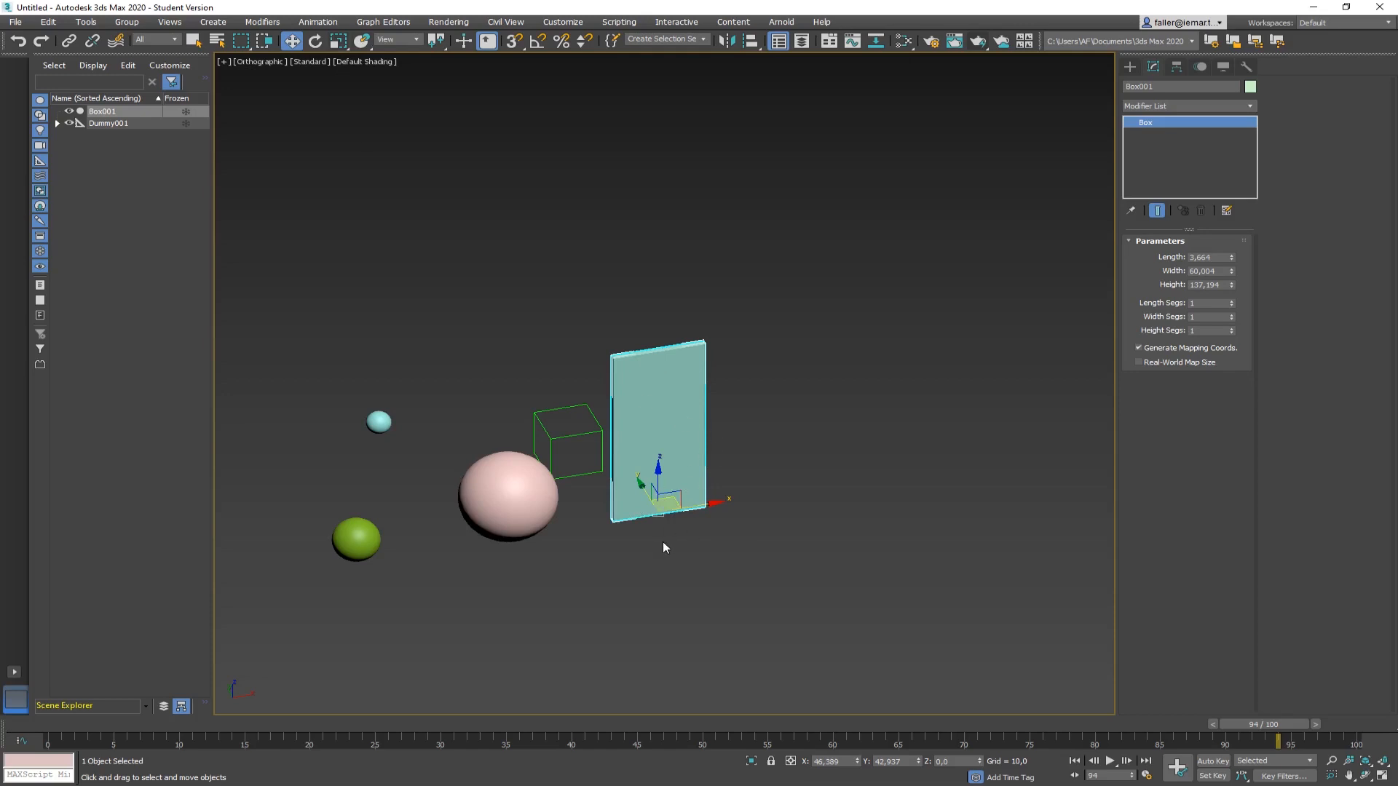
Try to rotate the box about its vertical axis
{"action": "left_click", "coordinate": [314, 41]}
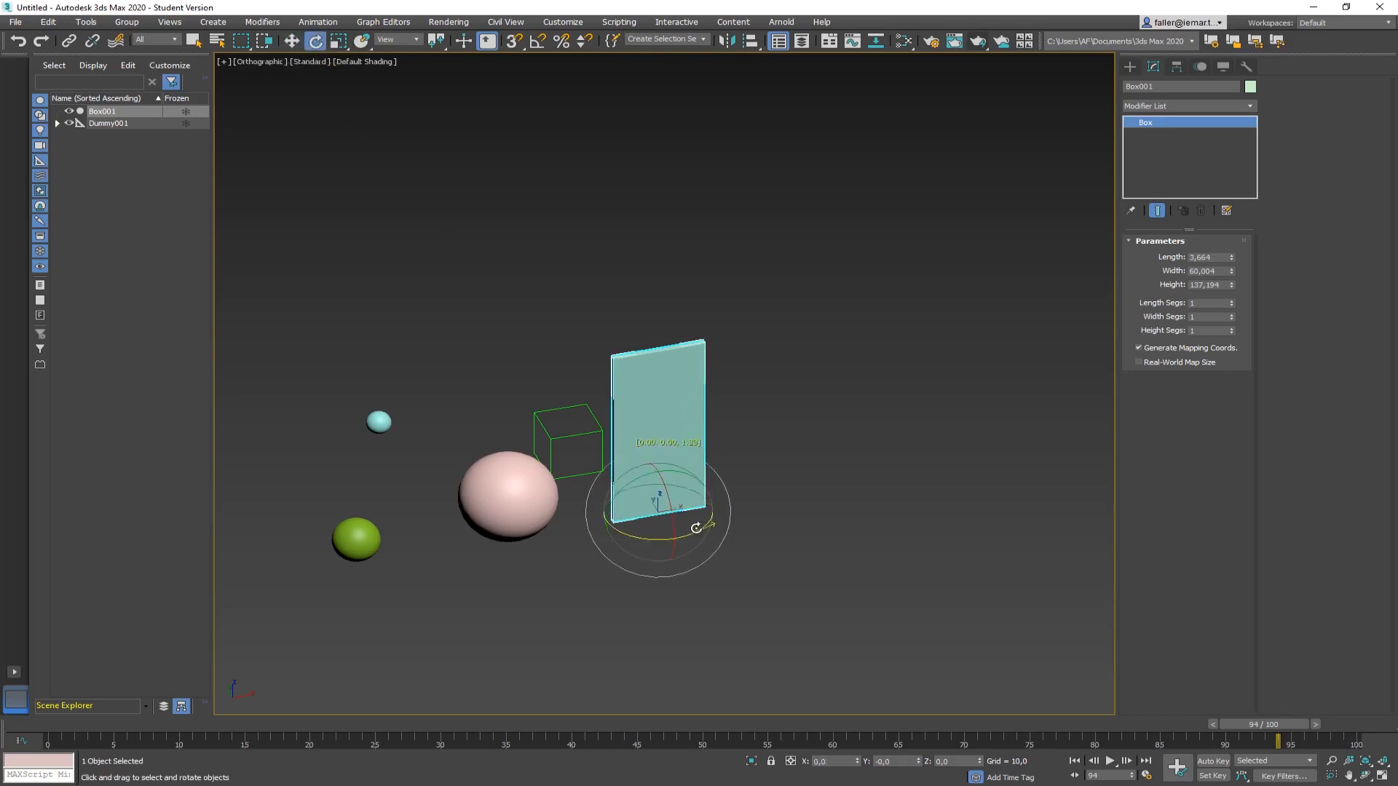
{"action": "left_click_drag", "start_coordinate": [696, 527], "coordinate": [680, 500]}
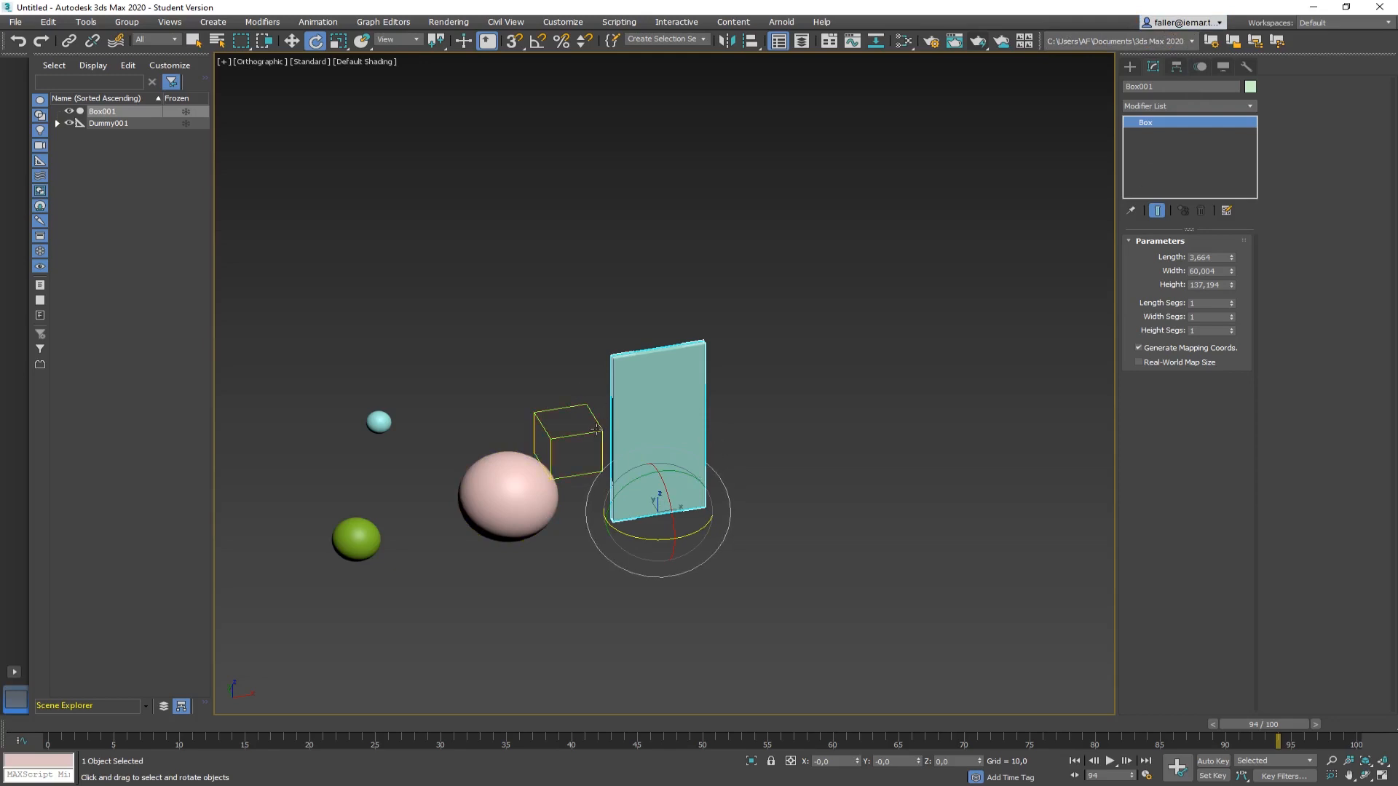
Create a dummy helper in the Top view, centred just beyond the box's right end at its base
{"action": "key", "text": "t"}
{"action": "middle_click_drag", "start_coordinate": [715, 337], "coordinate": [495, 361]}
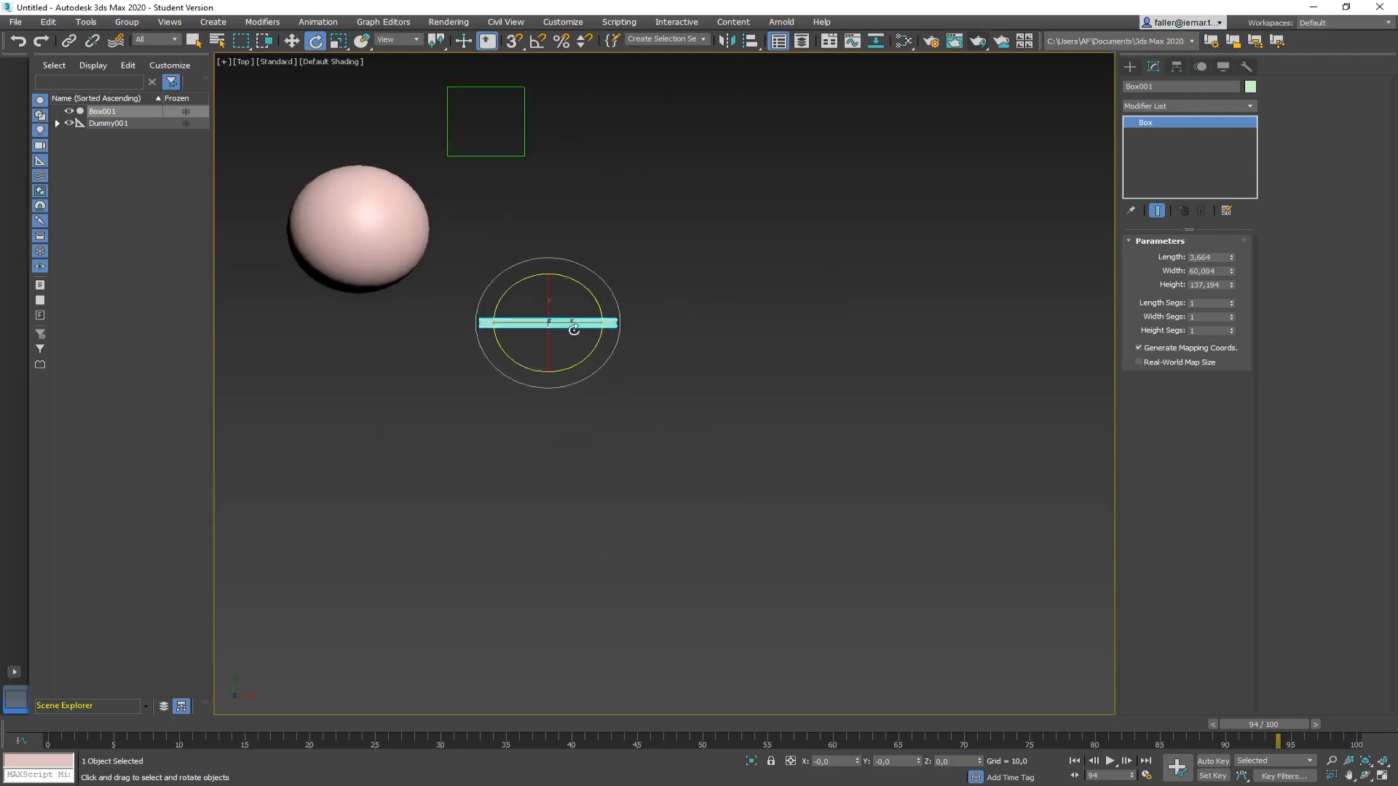
{"action": "scroll", "coordinate": [588, 326], "scroll_direction": "up", "scroll_amount": 6}
{"action": "left_click", "coordinate": [1129, 66]}
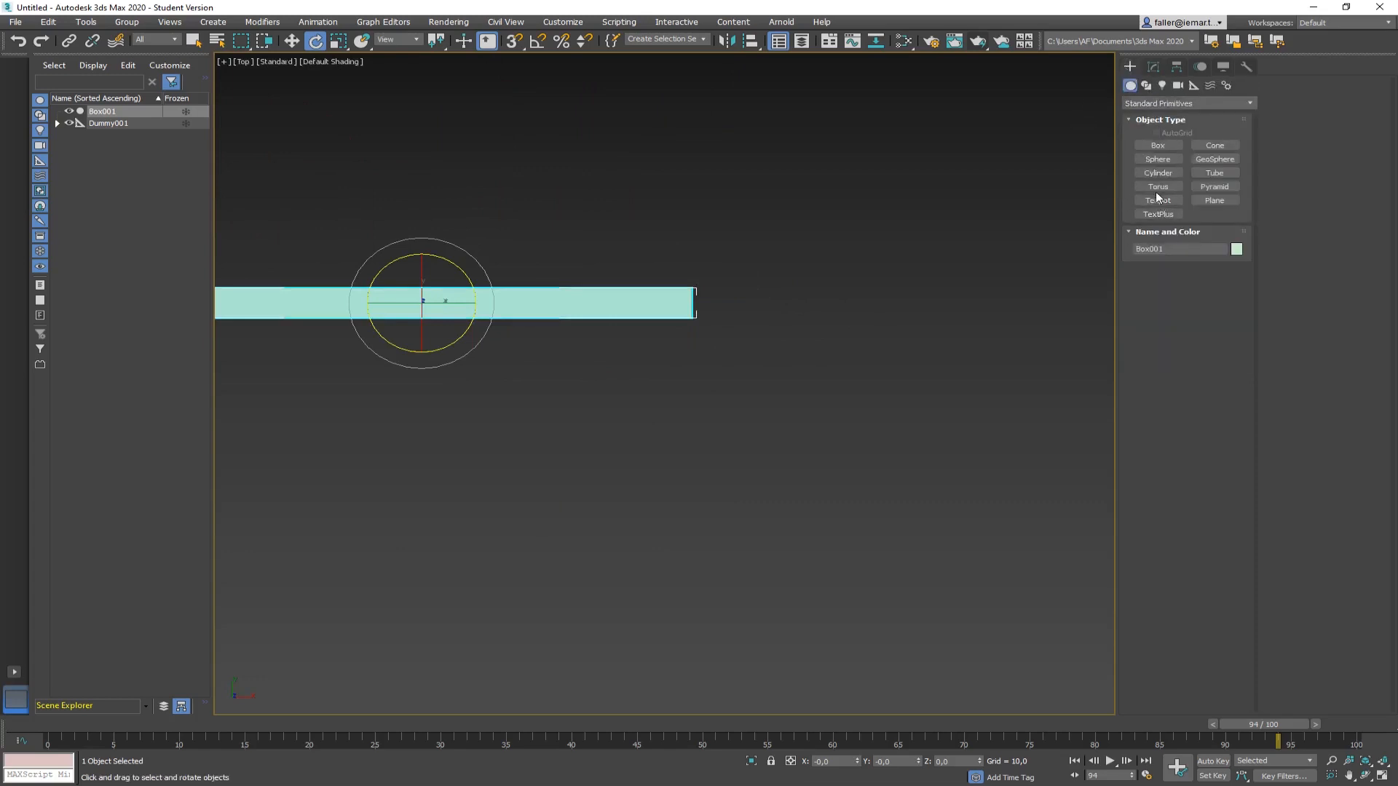
{"action": "left_click", "coordinate": [1193, 86]}
{"action": "left_click", "coordinate": [1158, 144]}
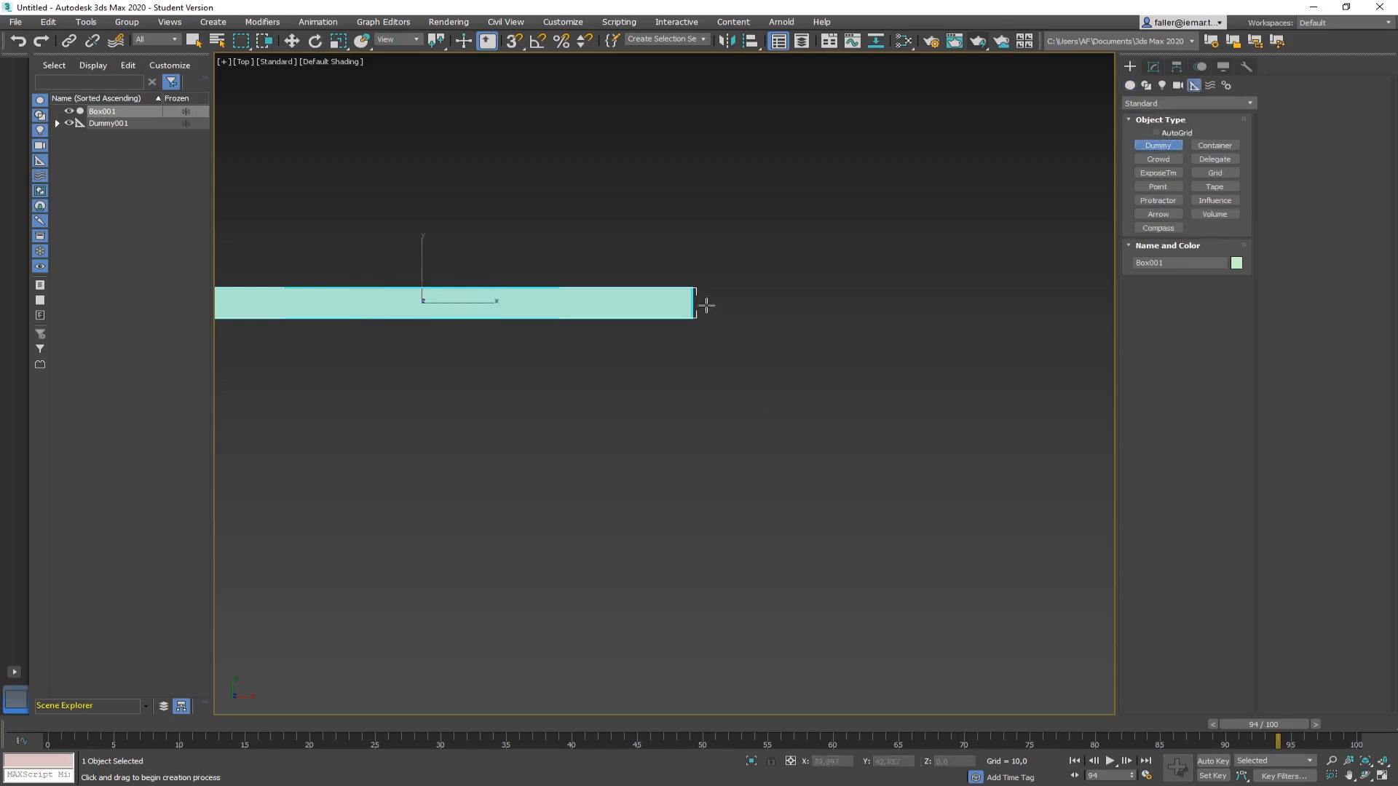
{"action": "left_click_drag", "start_coordinate": [704, 300], "coordinate": [794, 393]}
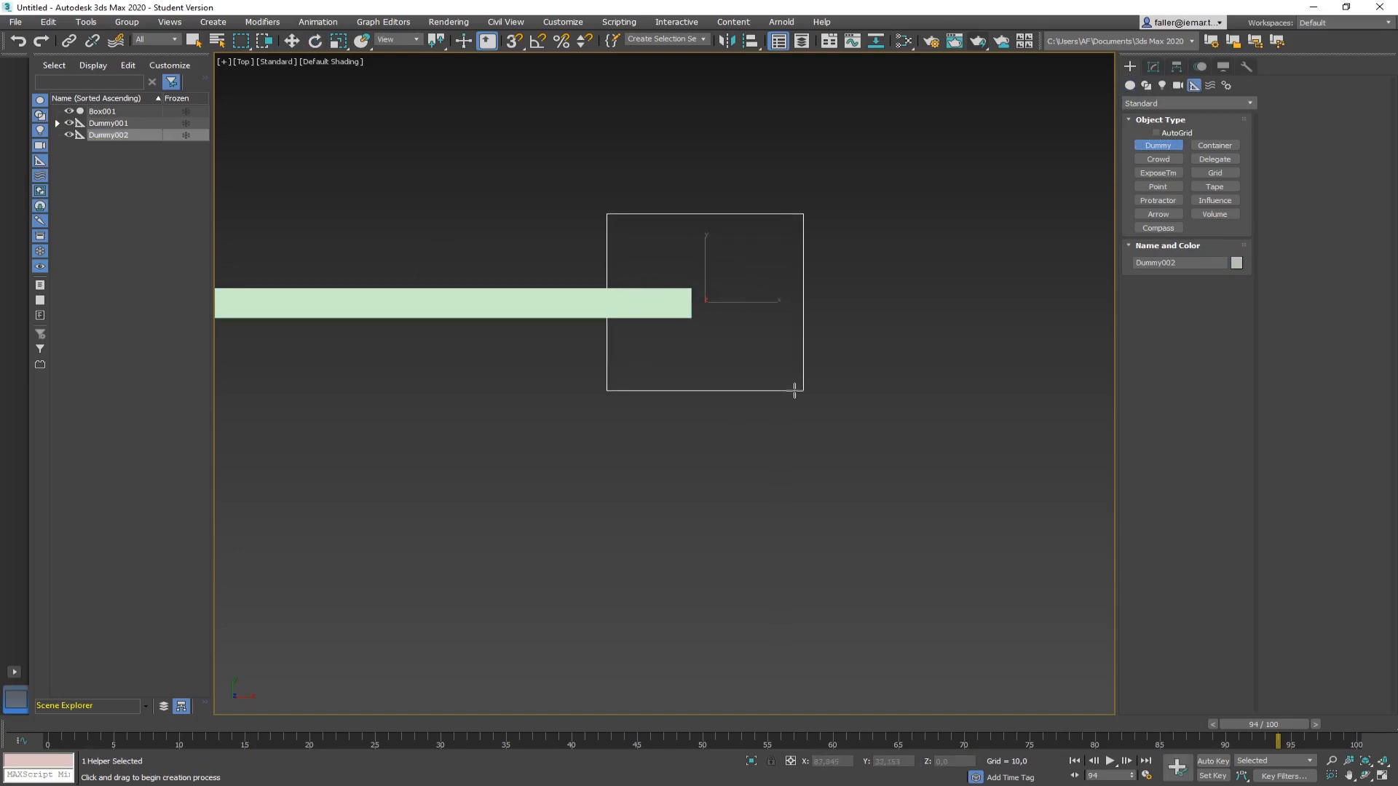
{"action": "middle_click_drag", "start_coordinate": [705, 444], "coordinate": [729, 463], "text": "alt"}
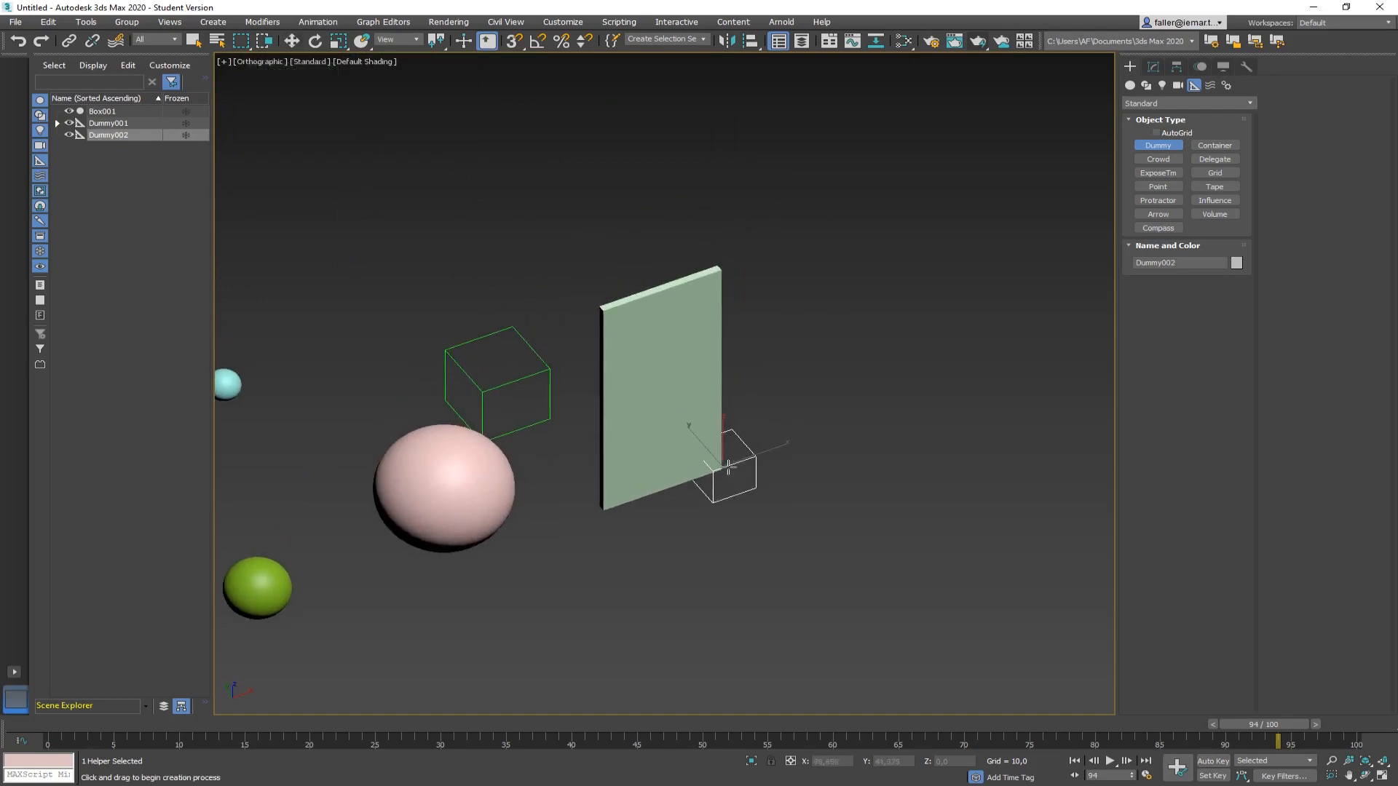
{"action": "left_click", "coordinate": [295, 40]}
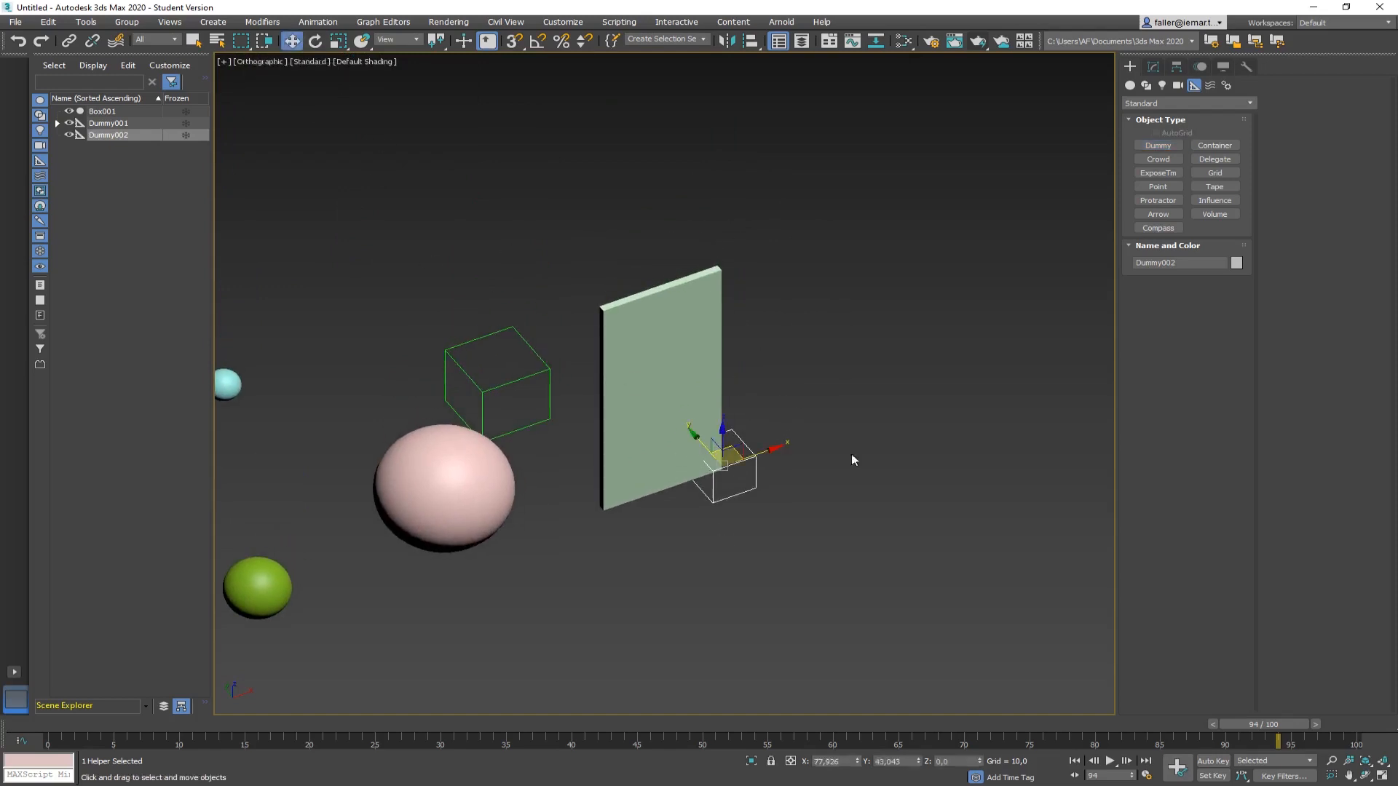
Link the door-like box to the dummy helper at its edge
{"action": "left_click", "coordinate": [600, 315]}
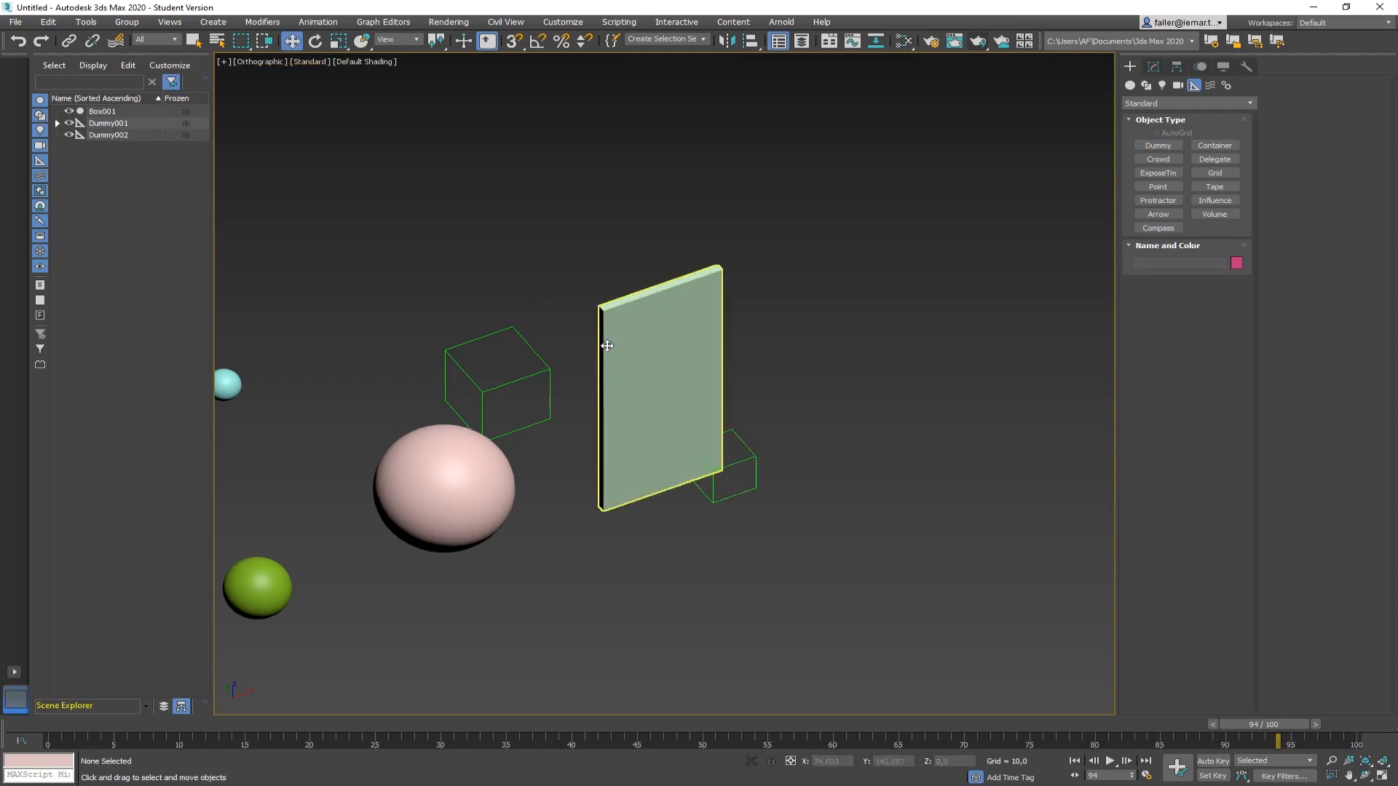
{"action": "left_click", "coordinate": [70, 40]}
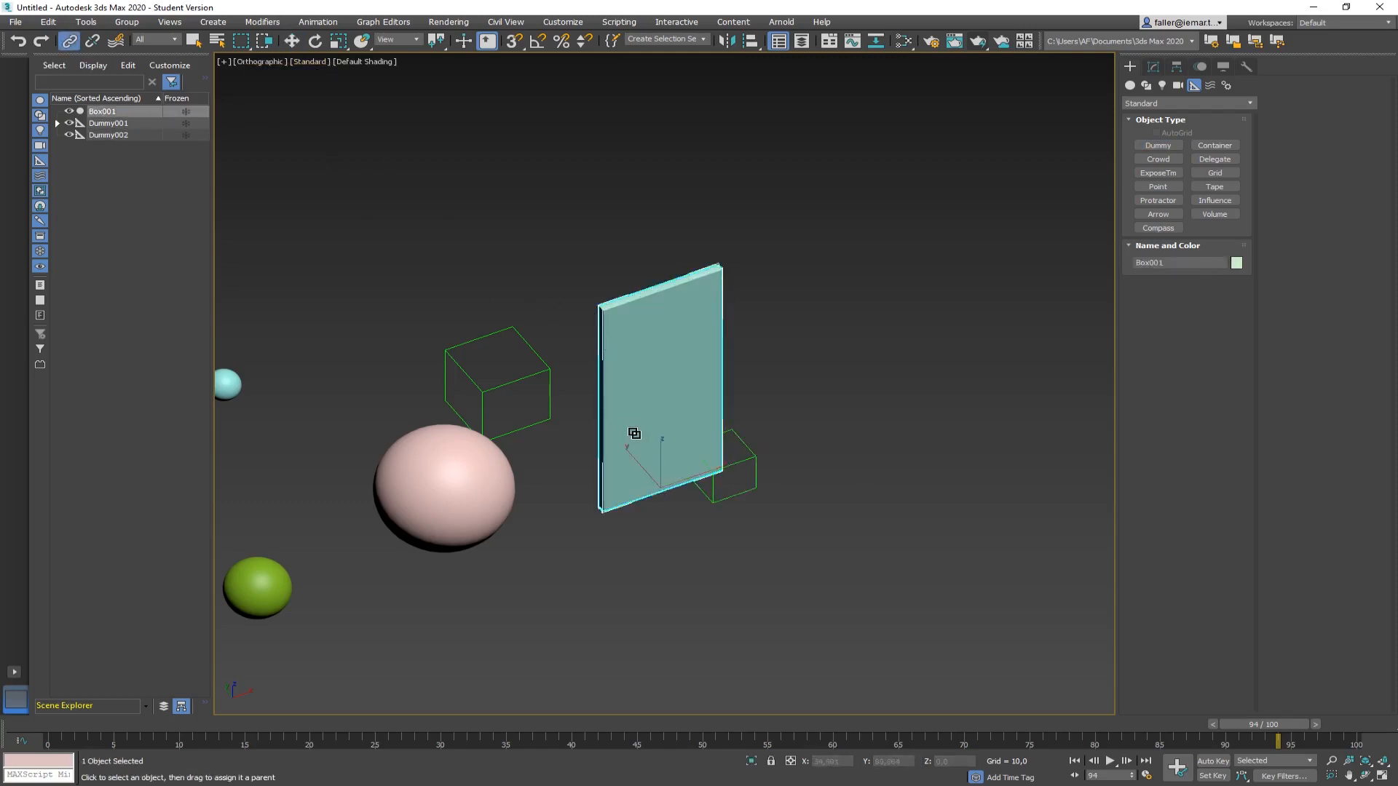
{"action": "left_click_drag", "start_coordinate": [670, 477], "coordinate": [743, 499]}
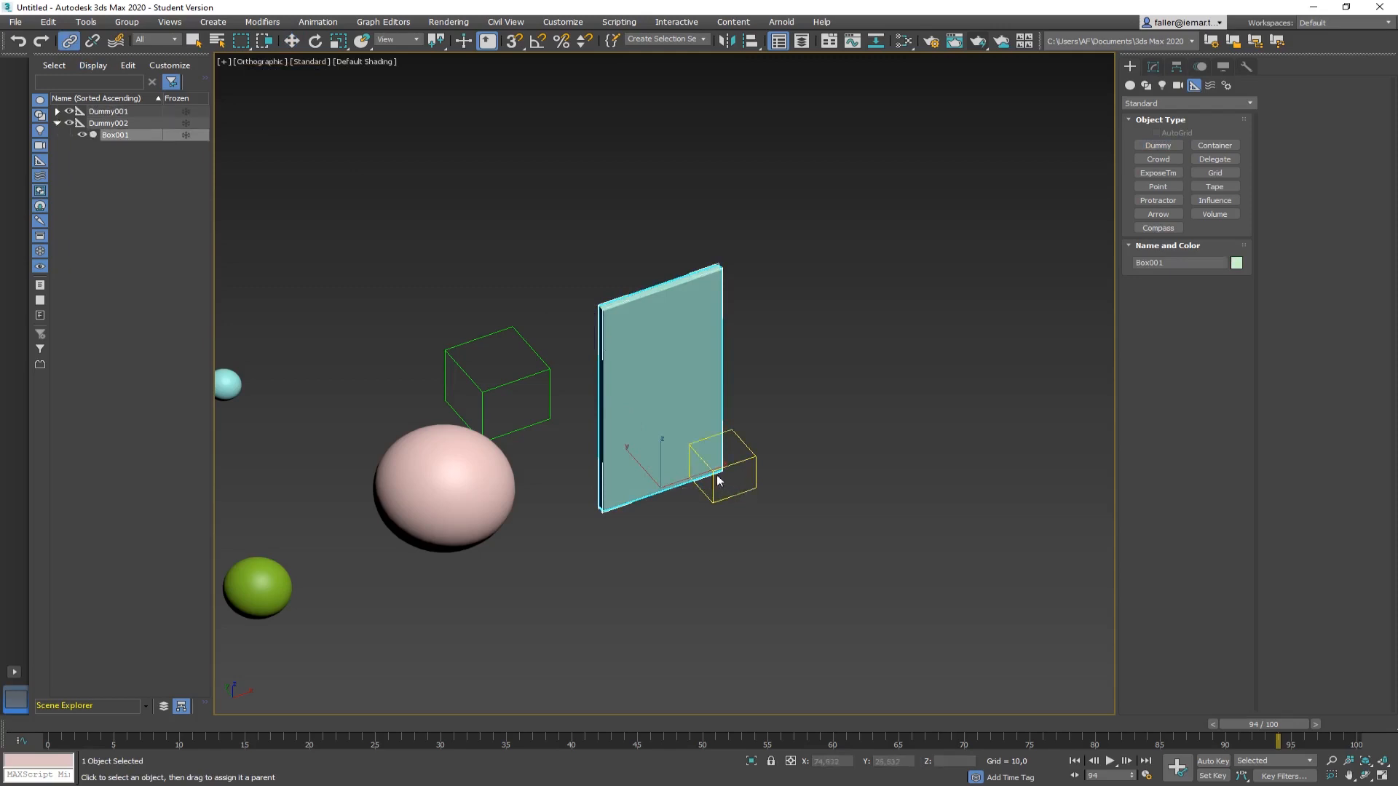
Try to swing the linked box by rotating its parent dummy about the vertical axis
{"action": "left_click", "coordinate": [316, 42]}
{"action": "left_click", "coordinate": [757, 482]}
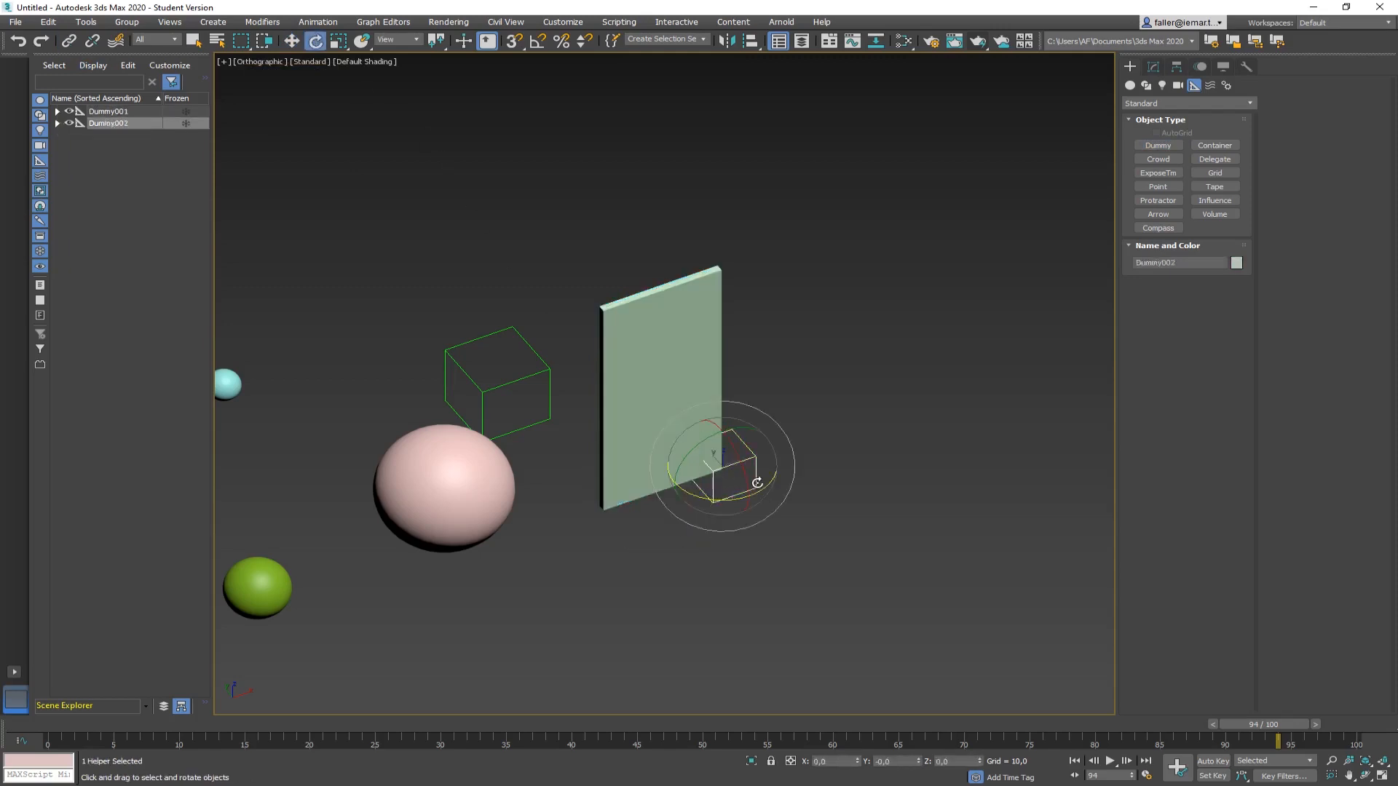
{"action": "left_click_drag", "start_coordinate": [731, 499], "coordinate": [681, 480]}
Delete the dummy helper at the edge of the door-like box
{"action": "key", "text": "t"}
{"action": "scroll", "coordinate": [981, 321], "scroll_direction": "up", "scroll_amount": 5}
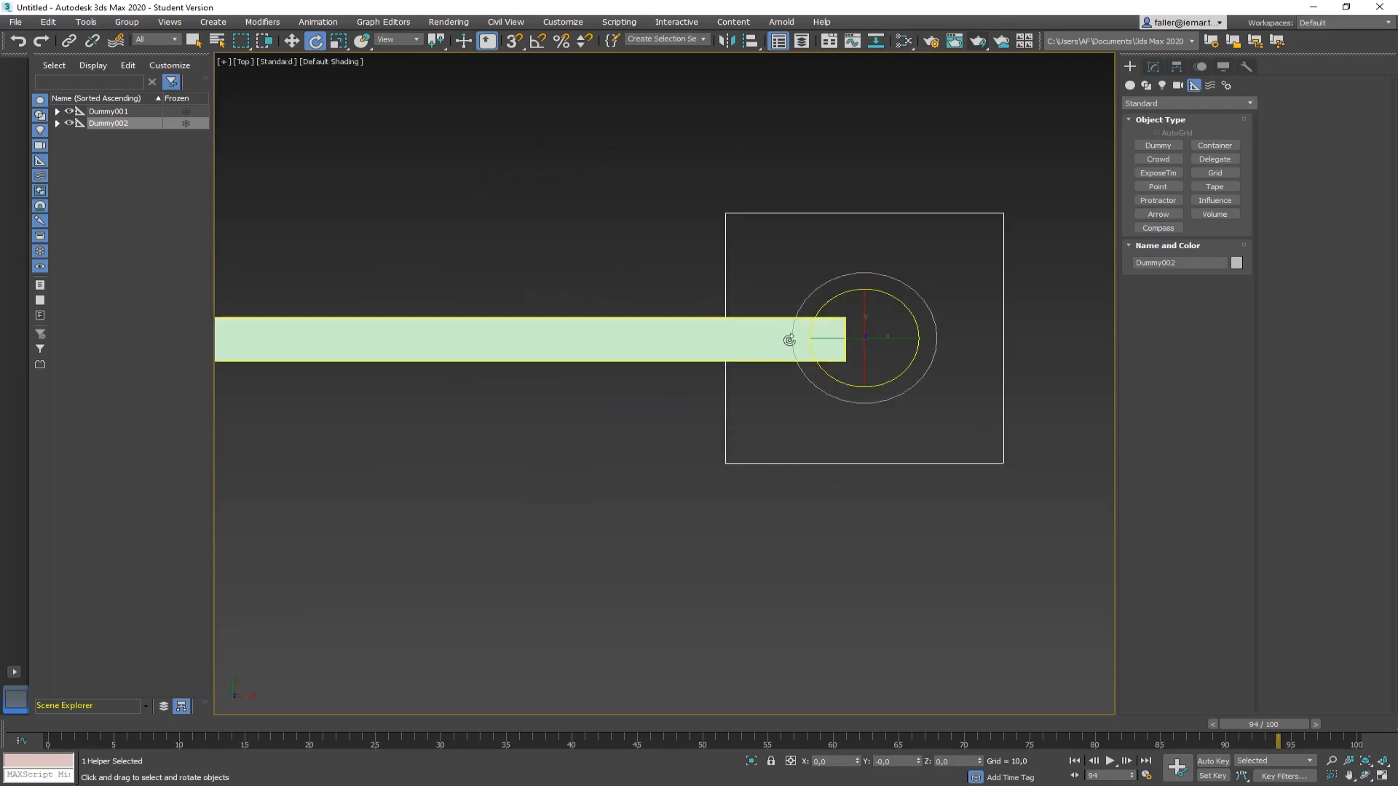
{"action": "left_click_drag", "start_coordinate": [1011, 313], "coordinate": [957, 340]}
{"action": "key", "text": "Delete"}
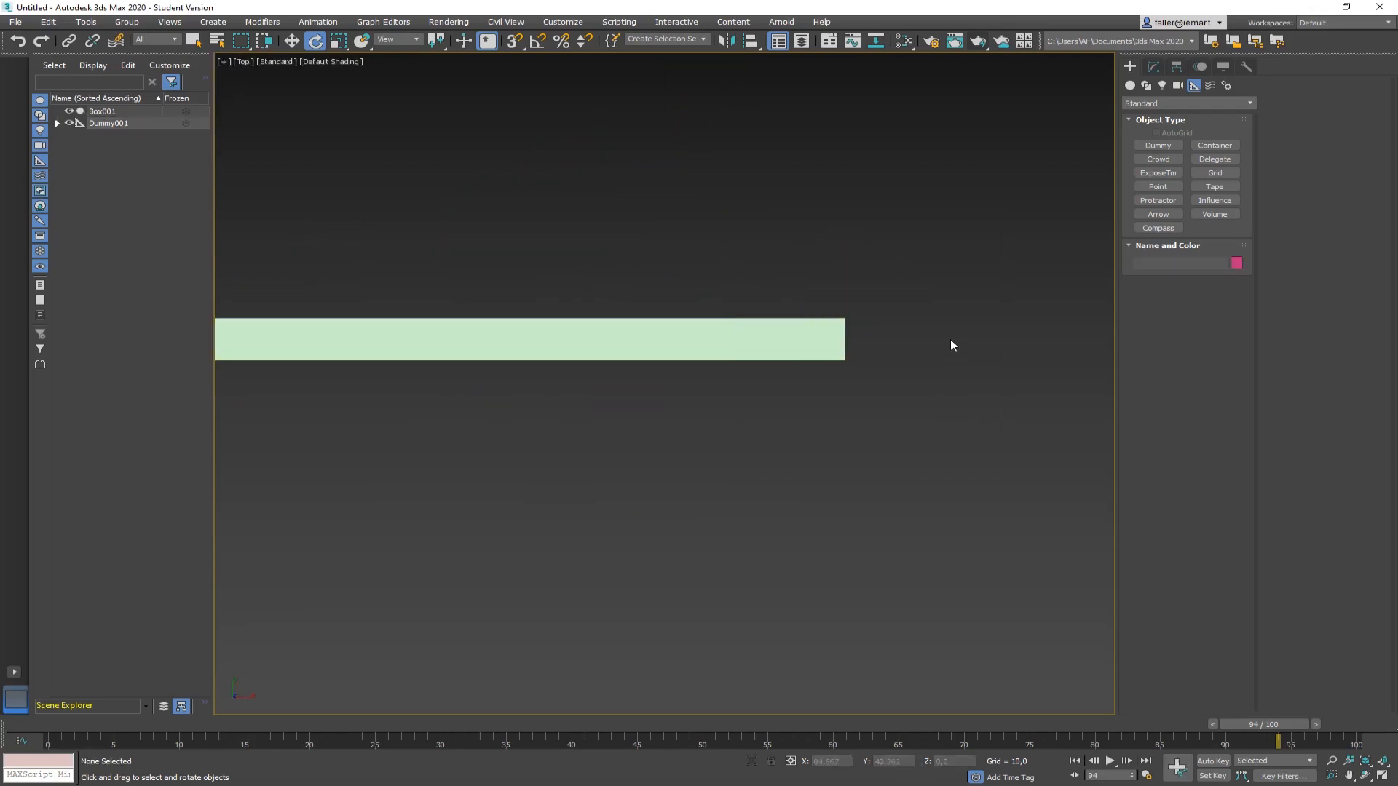
Create a small hinge cylinder just beyond the box's end in the Top view, about 0.4 in radius and 1.86 high
{"action": "middle_click_drag", "start_coordinate": [950, 339], "coordinate": [779, 364]}
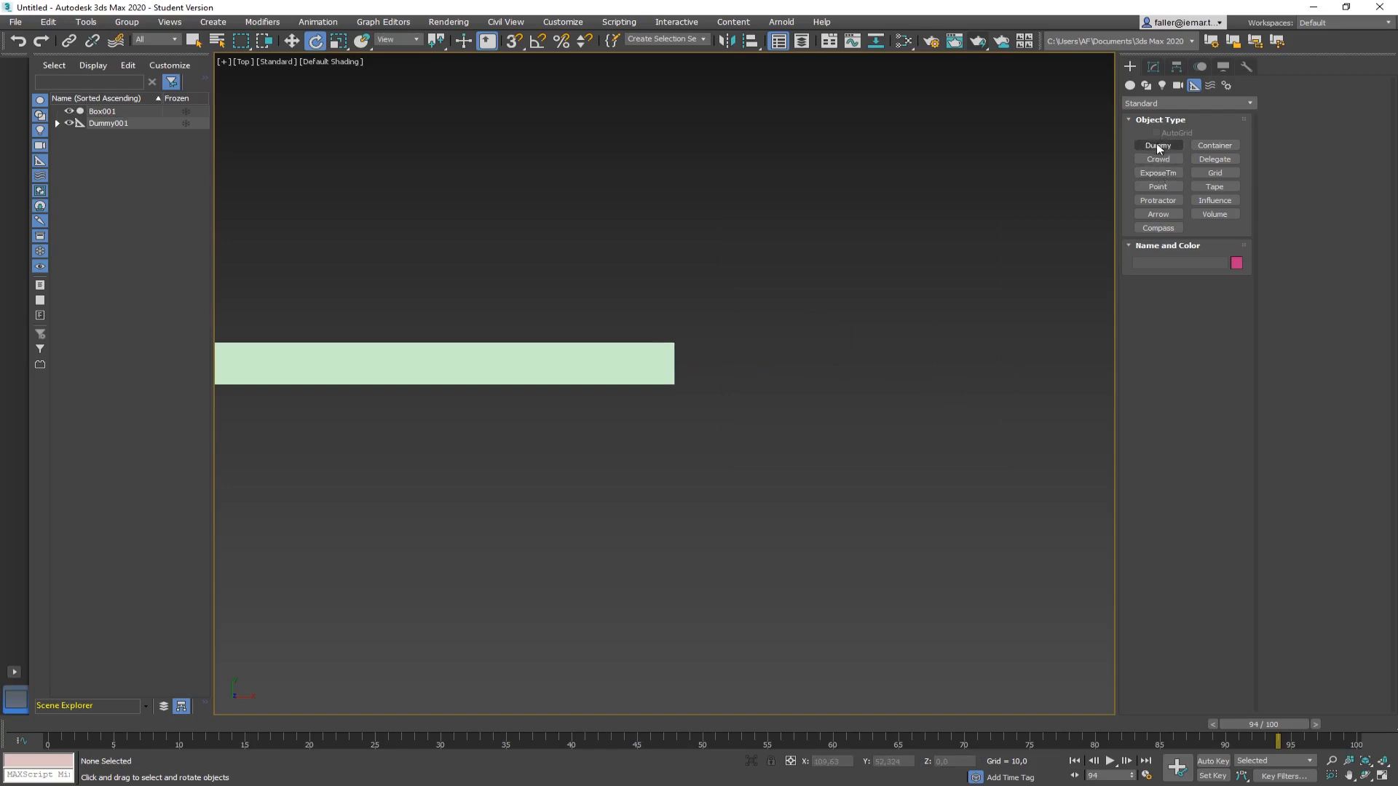
{"action": "left_click", "coordinate": [1132, 84]}
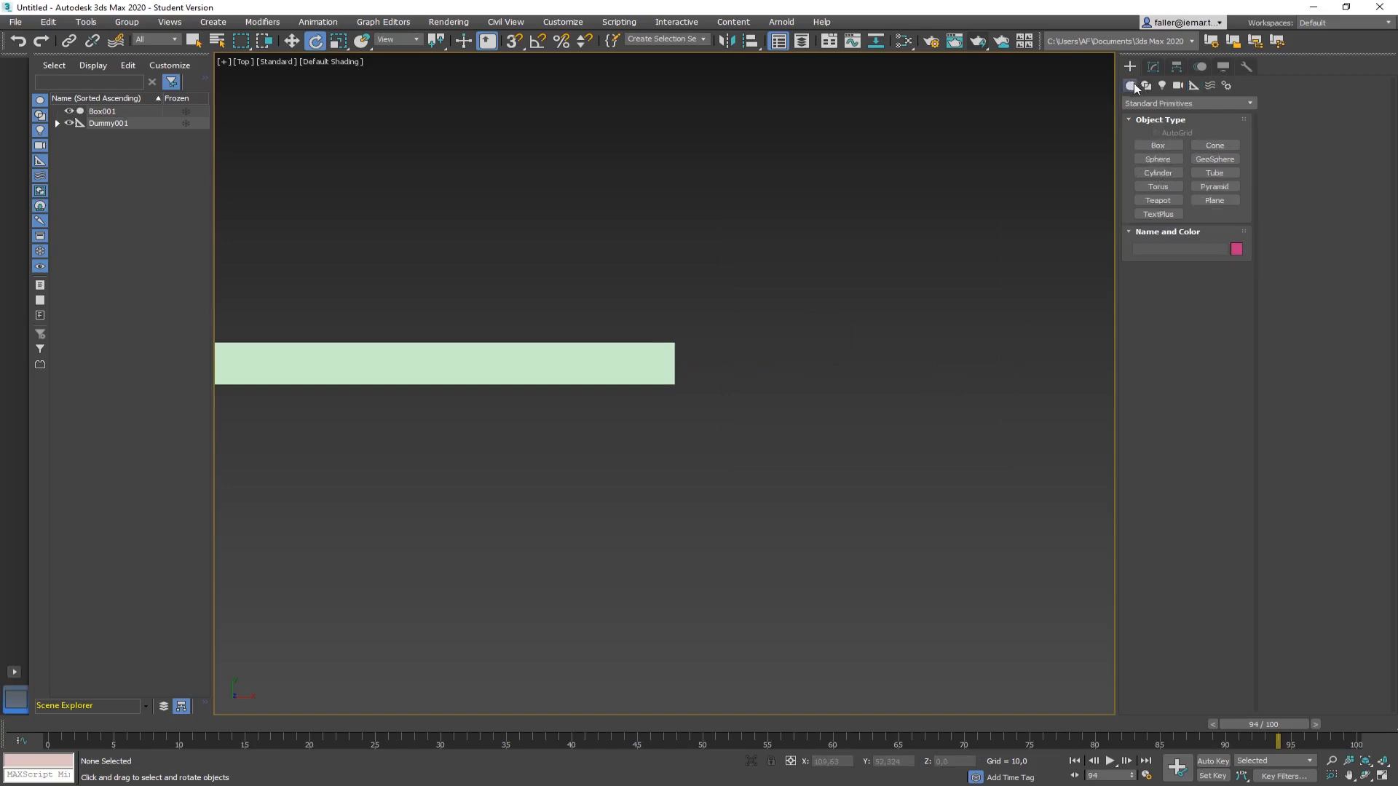
{"action": "left_click", "coordinate": [1157, 173]}
{"action": "scroll", "coordinate": [724, 353], "scroll_direction": "up", "scroll_amount": 3}
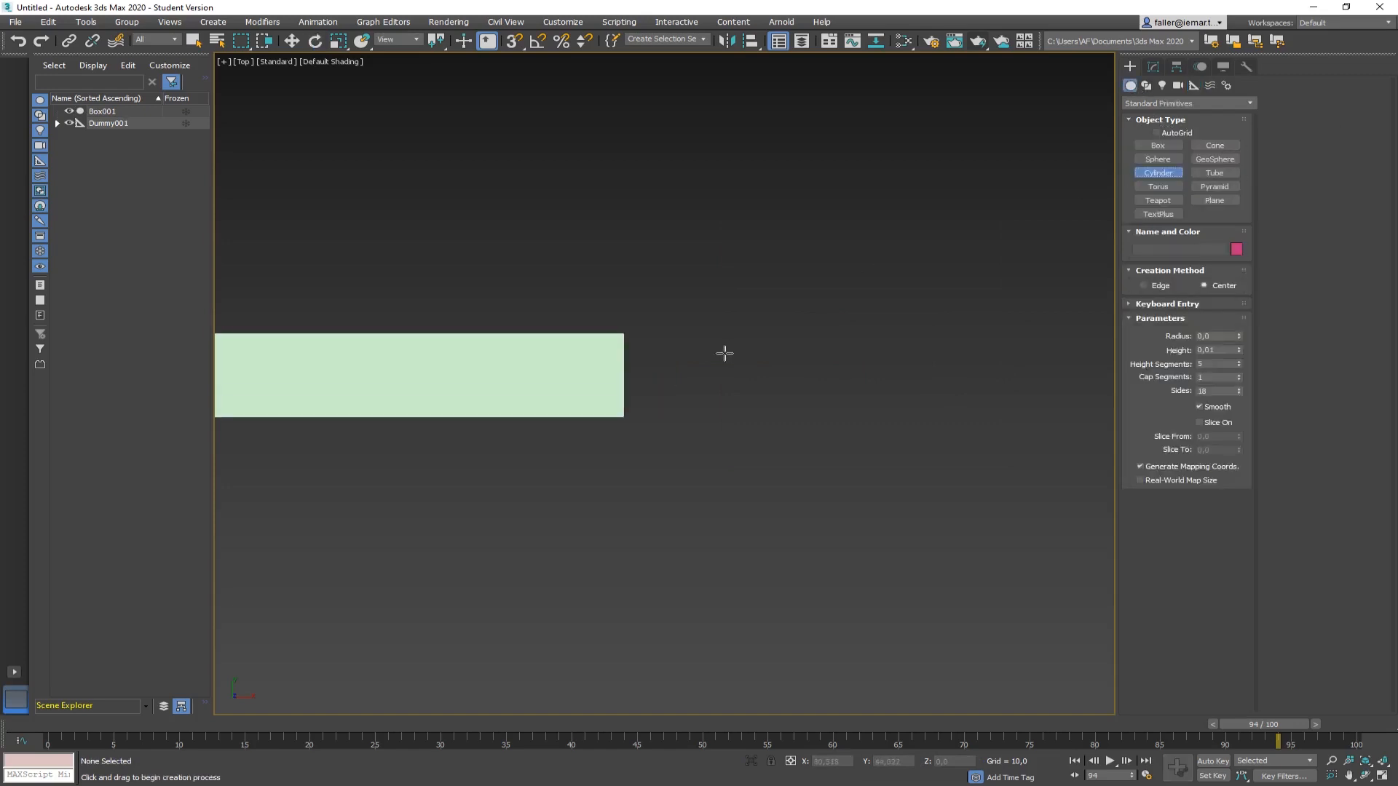
{"action": "left_click_drag", "start_coordinate": [640, 376], "coordinate": [651, 376]}
{"action": "left_click", "coordinate": [651, 336]}
Raise the hinge cylinder along the box's edge to a Z position of about 16.8
{"action": "middle_click_drag", "start_coordinate": [652, 446], "coordinate": [571, 510], "text": "alt"}
{"action": "scroll", "coordinate": [559, 500], "scroll_direction": "down", "scroll_amount": 5}
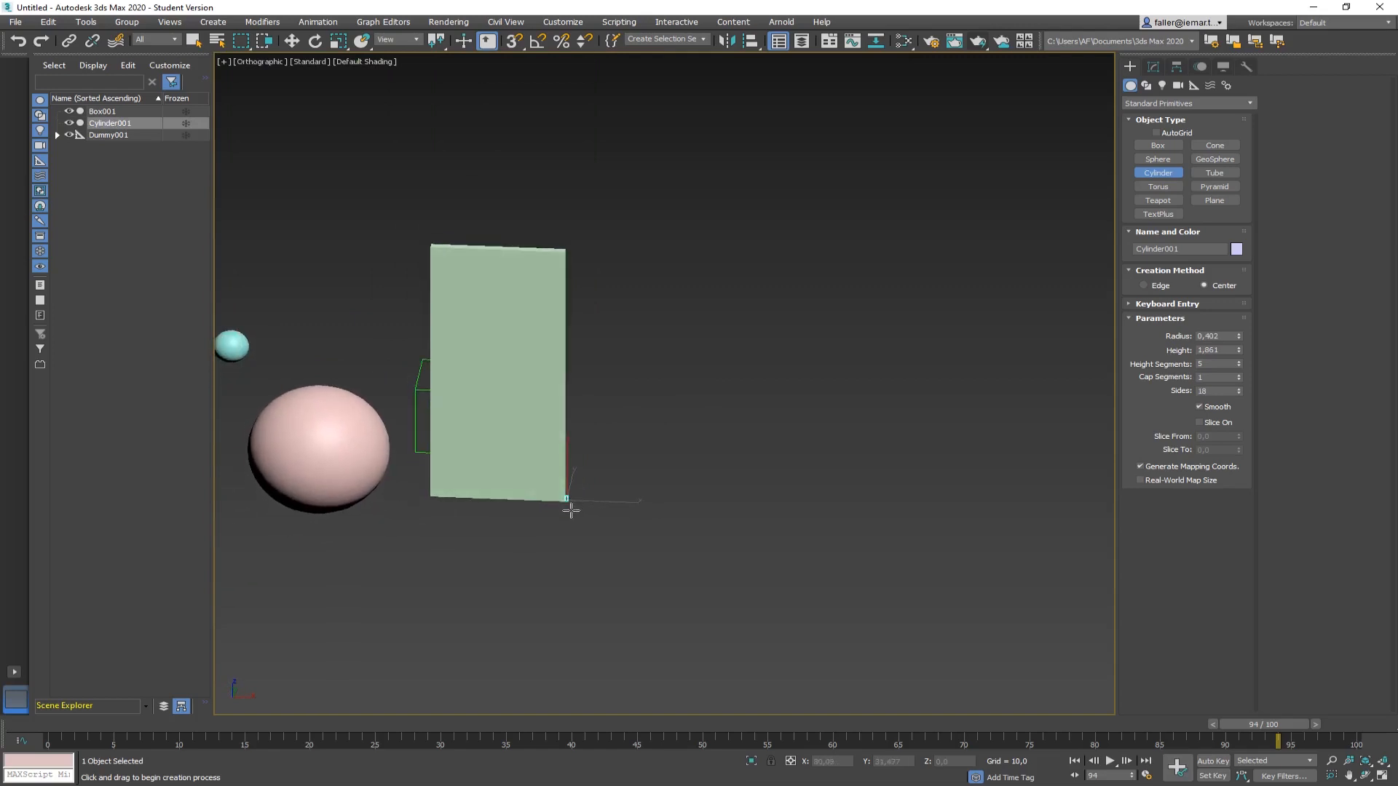
{"action": "left_click", "coordinate": [291, 40]}
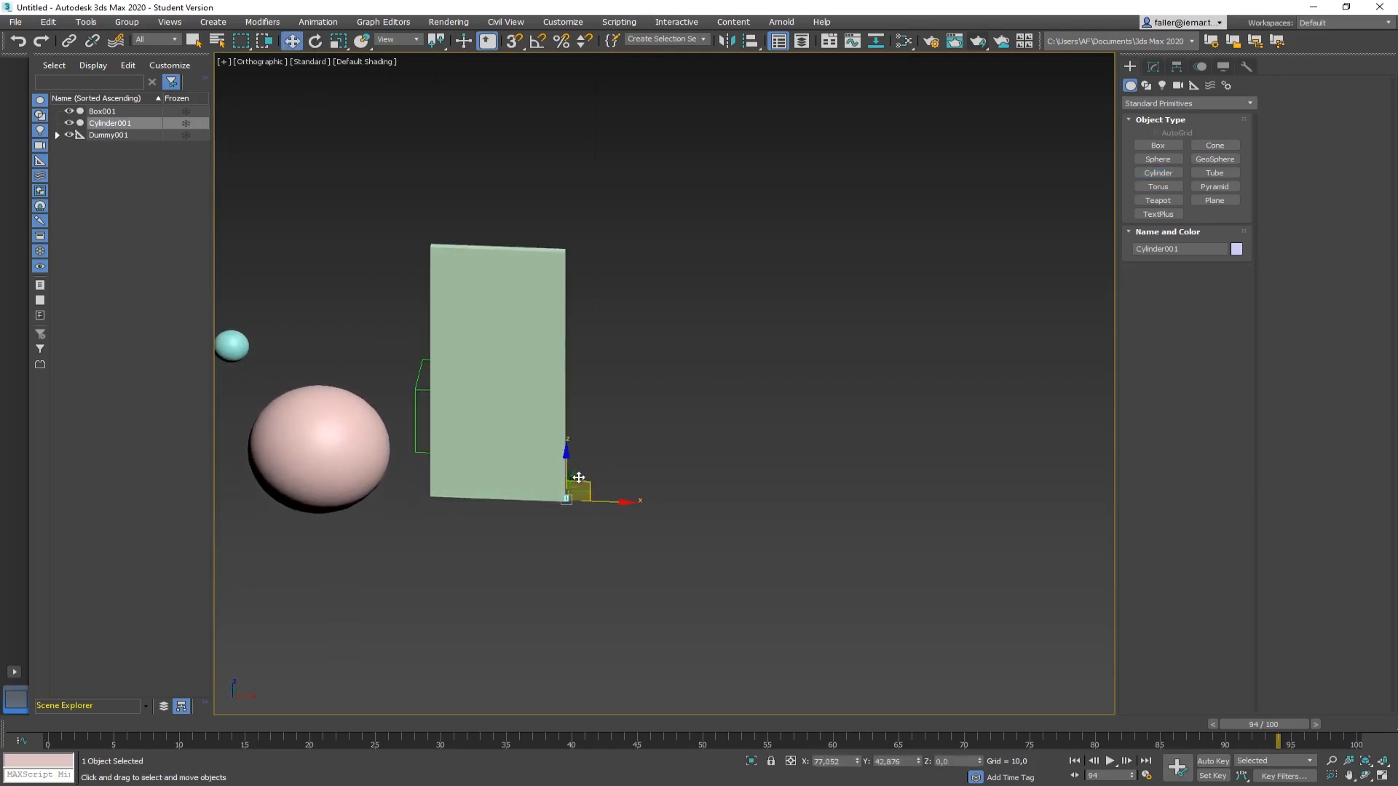
{"action": "scroll", "coordinate": [578, 476], "scroll_direction": "up", "scroll_amount": 4}
{"action": "left_click_drag", "start_coordinate": [556, 489], "coordinate": [557, 408]}
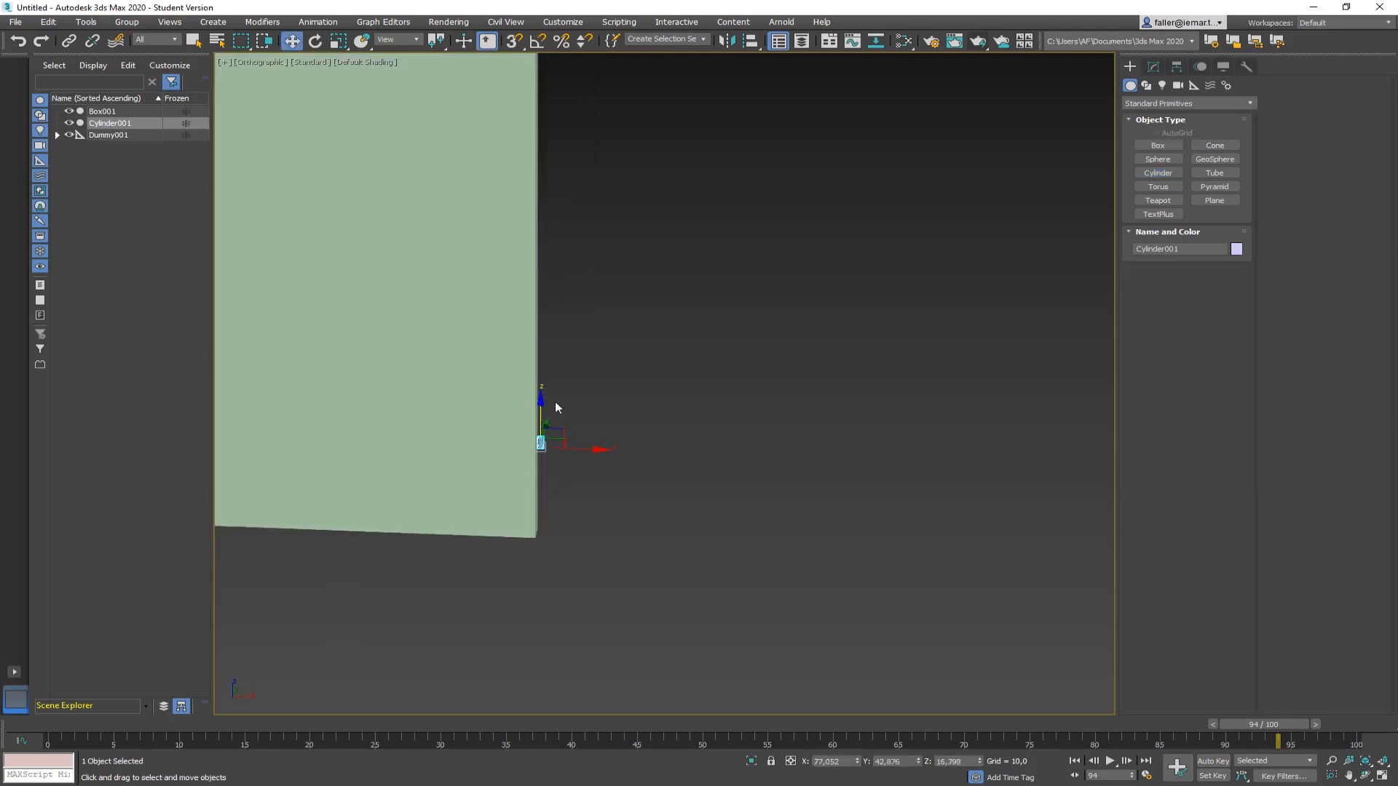
Clone the hinge cylinder upward along the box's edge as two copies, about 46.6 apart
{"action": "middle_click_drag", "start_coordinate": [556, 406], "coordinate": [581, 571]}
{"action": "scroll", "coordinate": [583, 577], "scroll_direction": "down", "scroll_amount": 3}
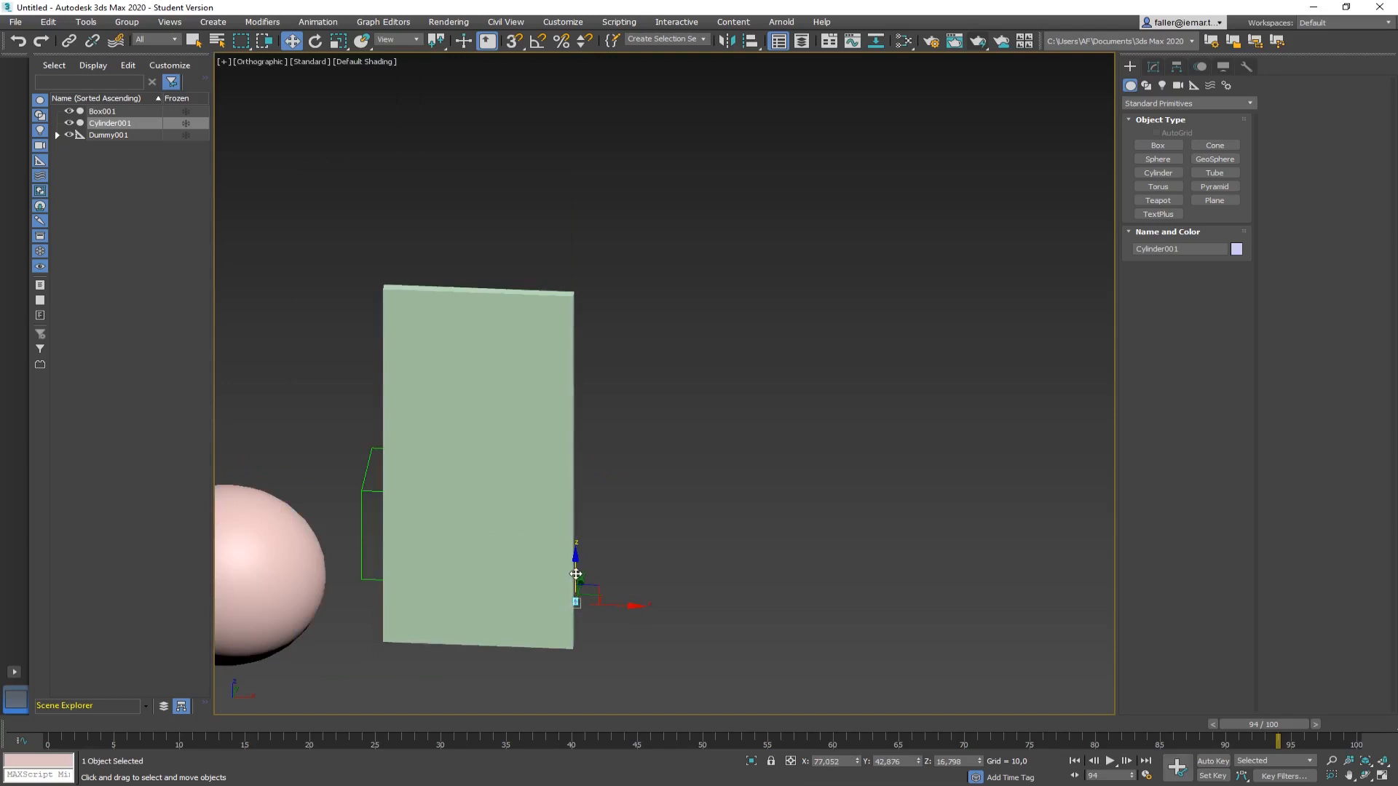
{"action": "mouse_move", "coordinate": [575, 574]}
{"action": "left_mouse_down"}
{"action": "mouse_move", "coordinate": [580, 396]}
{"action": "mouse_move", "coordinate": [585, 454]}
{"action": "left_mouse_up"}
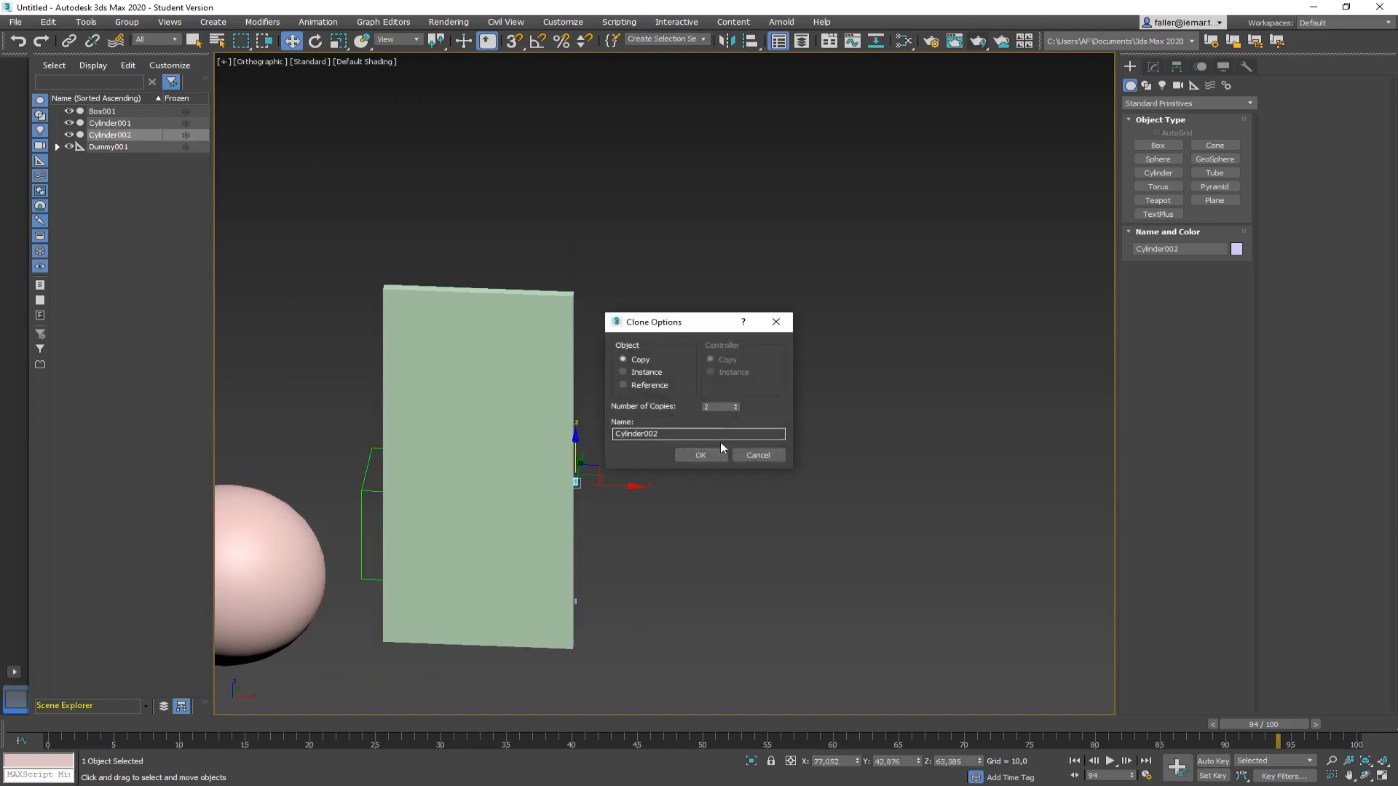
{"action": "left_click", "coordinate": [700, 455]}
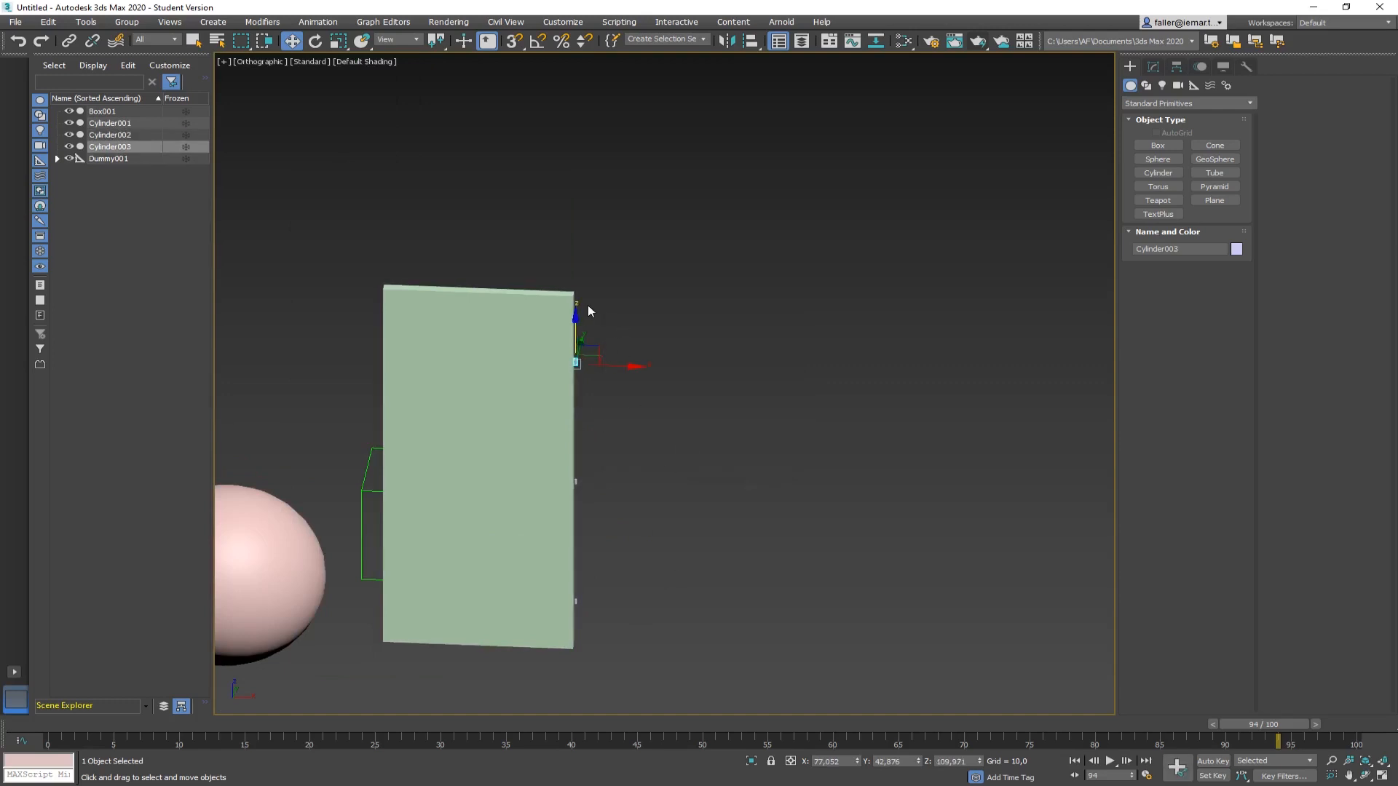
{"action": "left_click", "coordinate": [608, 562]}
Link the door-like box to the lowest hinge cylinder as its parent
{"action": "scroll", "coordinate": [566, 604], "scroll_direction": "up", "scroll_amount": 5}
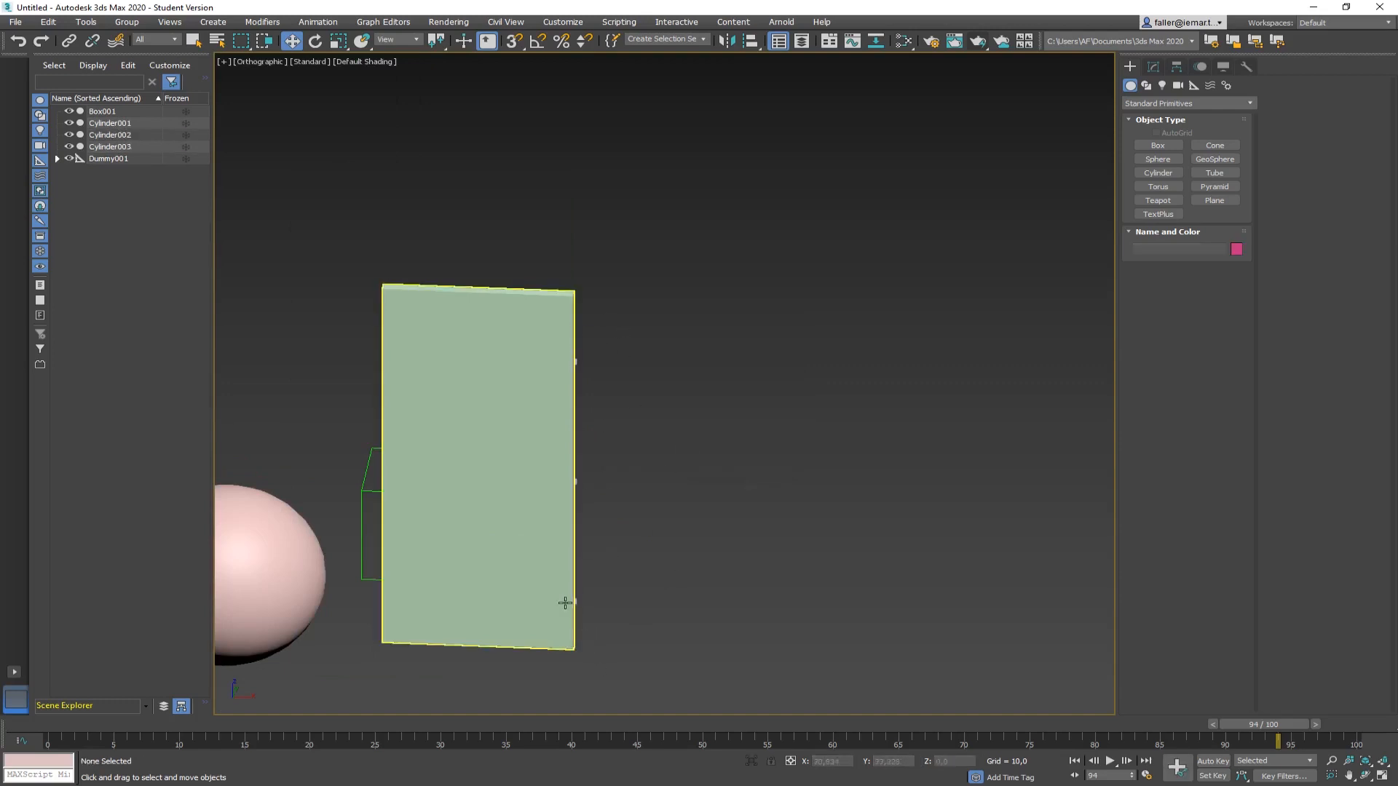
{"action": "scroll", "coordinate": [566, 604], "scroll_direction": "down", "scroll_amount": 5}
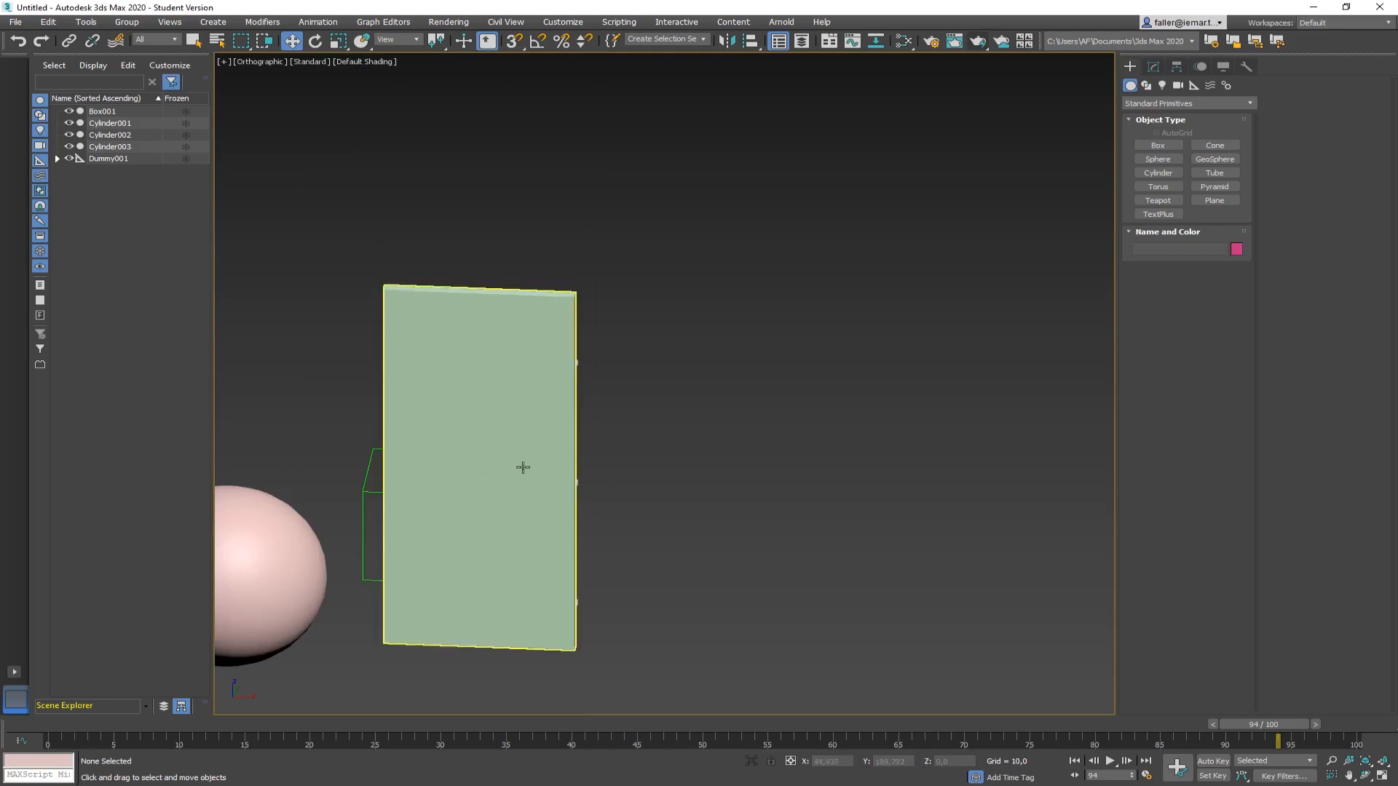
{"action": "scroll", "coordinate": [594, 582], "scroll_direction": "up", "scroll_amount": 2}
{"action": "scroll", "coordinate": [594, 585], "scroll_direction": "up", "scroll_amount": 2}
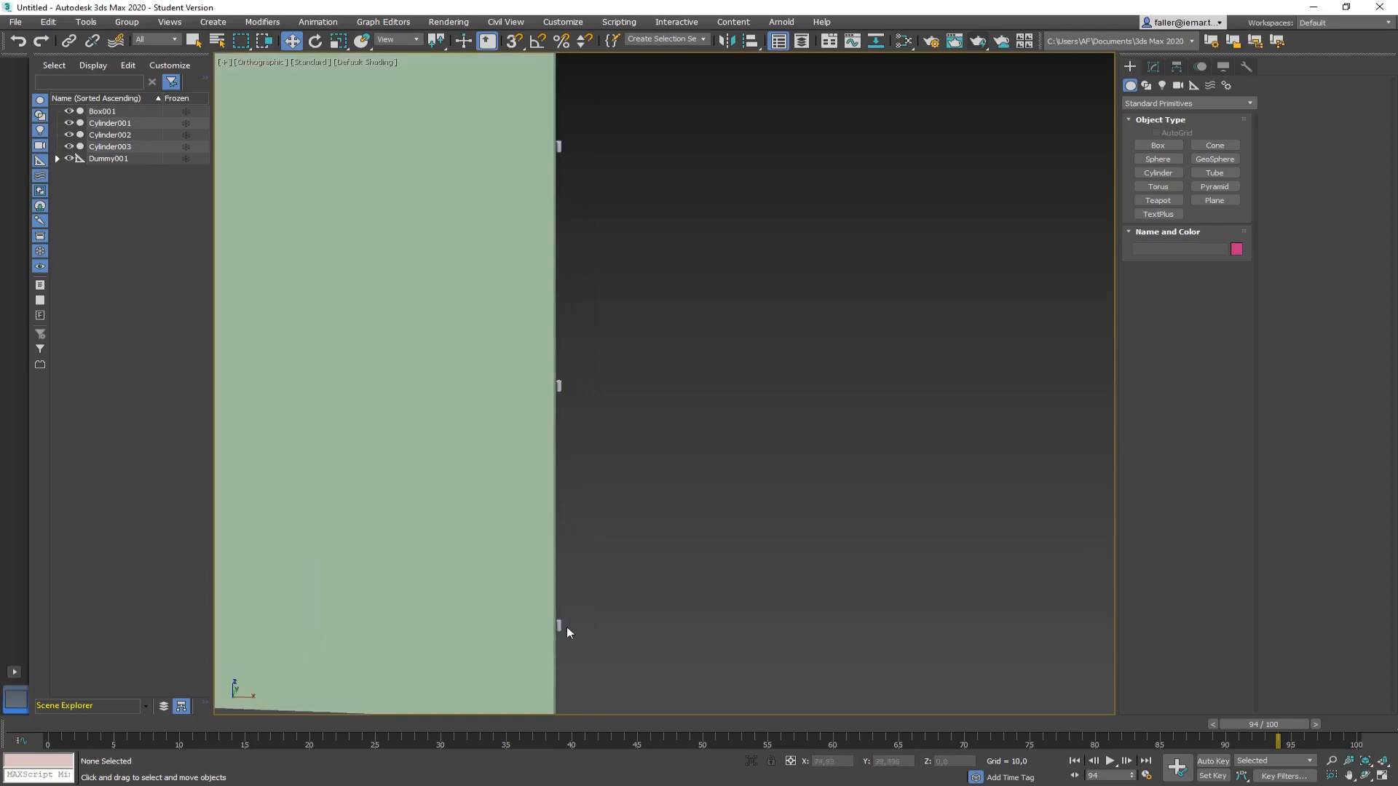
{"action": "left_click", "coordinate": [509, 538]}
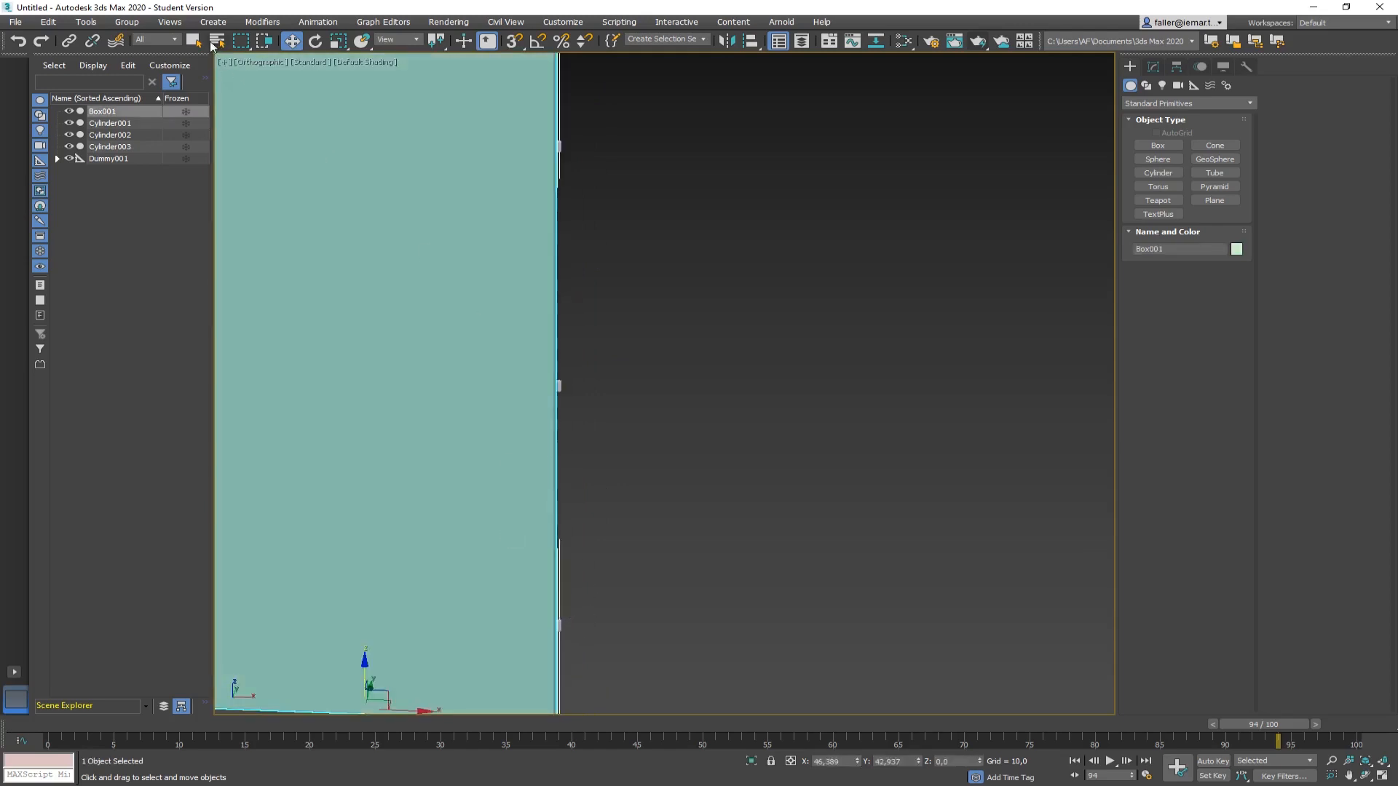
{"action": "left_click", "coordinate": [69, 40]}
{"action": "middle_click_drag", "start_coordinate": [670, 566], "coordinate": [688, 399]}
{"action": "scroll", "coordinate": [628, 420], "scroll_direction": "up", "scroll_amount": 2}
{"action": "left_click_drag", "start_coordinate": [428, 457], "coordinate": [530, 495]}
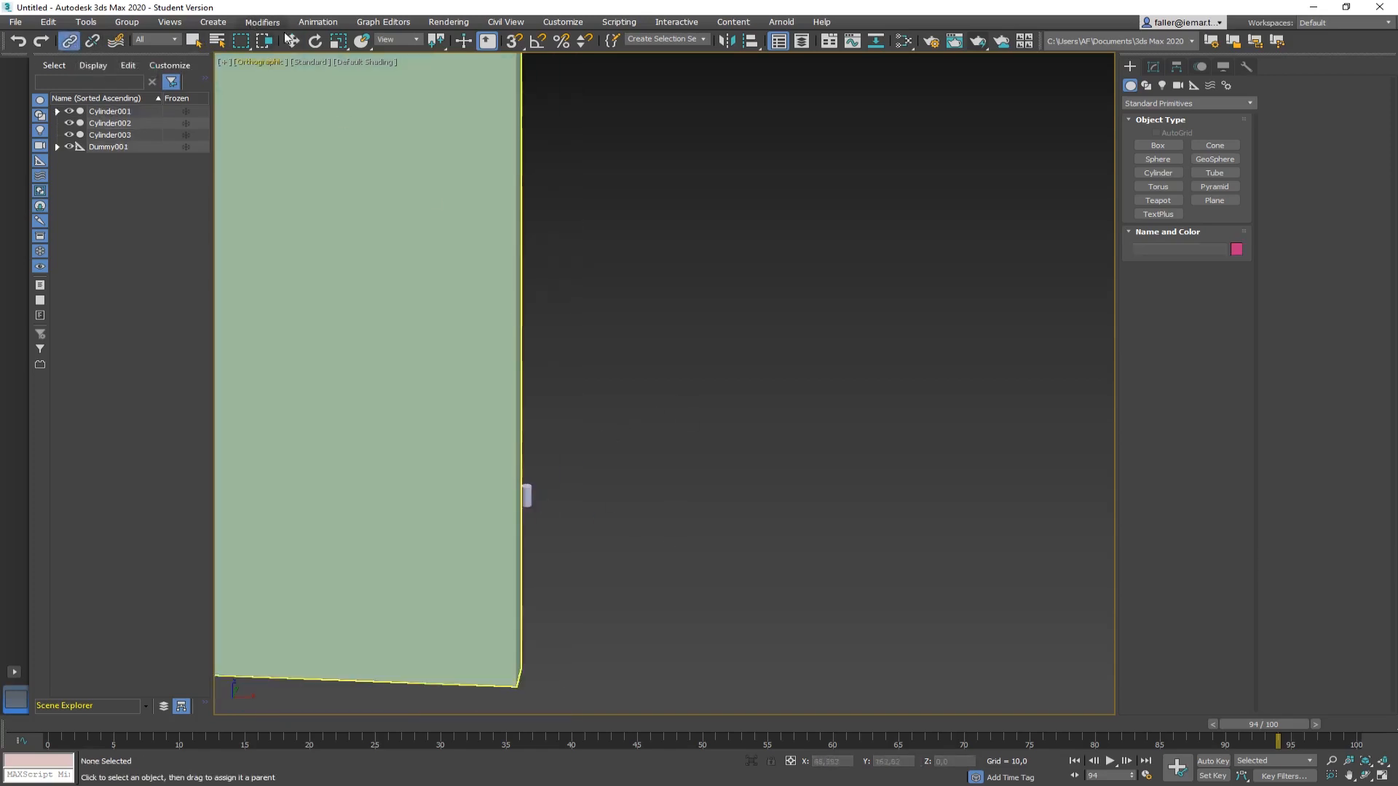
Try to swing the door by rotating the lowest hinge cylinder about its vertical axis
{"action": "left_click", "coordinate": [315, 42]}
{"action": "scroll", "coordinate": [525, 334], "scroll_direction": "down", "scroll_amount": 4}
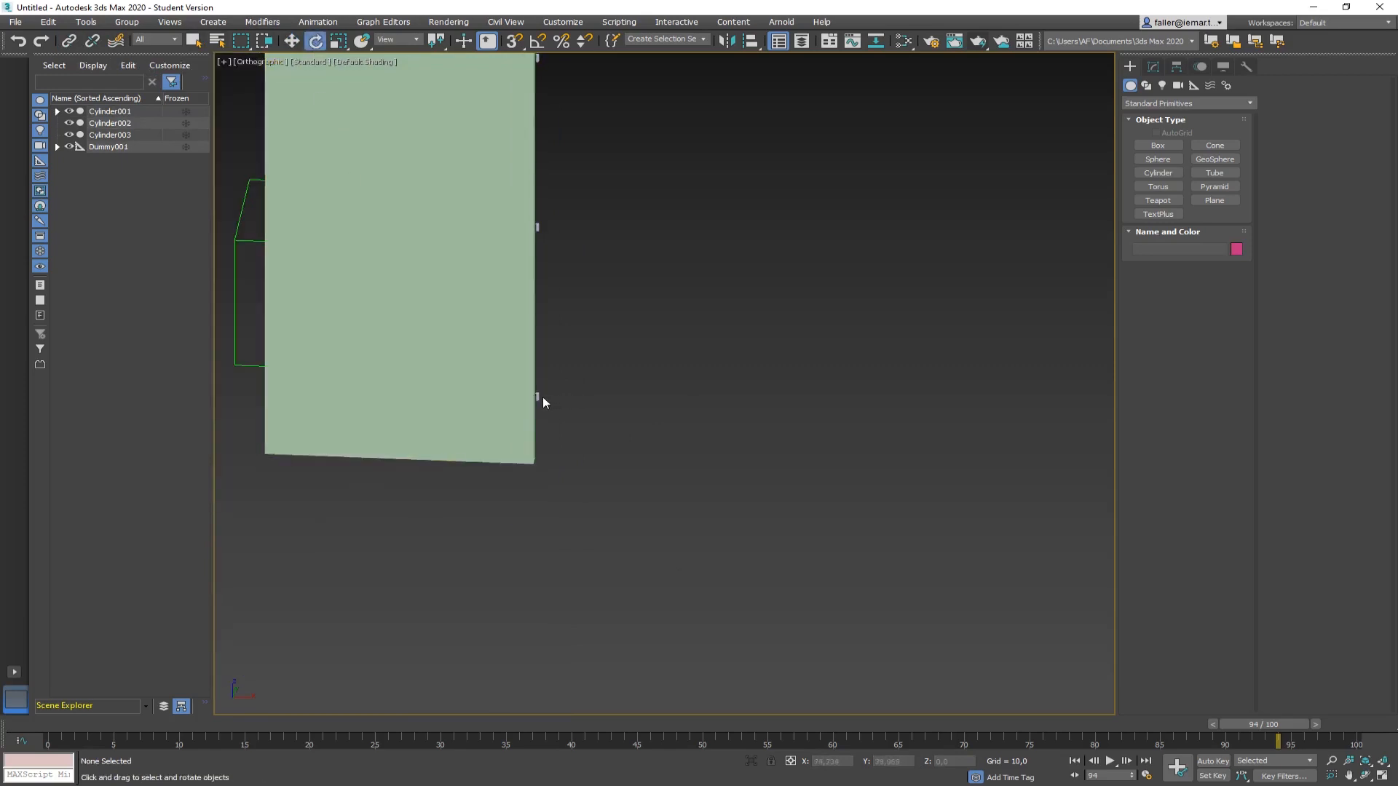
{"action": "left_click", "coordinate": [539, 396]}
{"action": "middle_click_drag", "start_coordinate": [539, 396], "coordinate": [662, 487]}
{"action": "scroll", "coordinate": [661, 487], "scroll_direction": "down", "scroll_amount": 3}
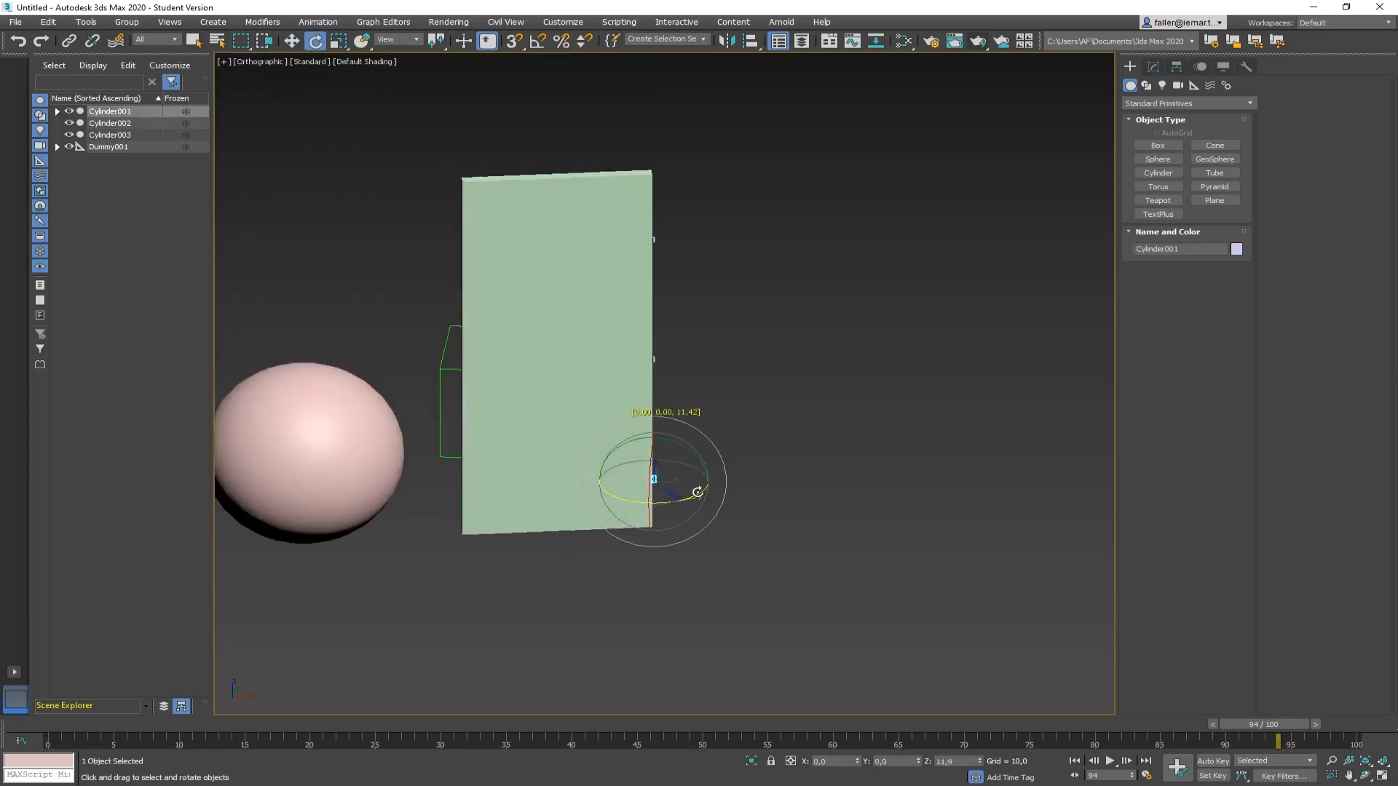
{"action": "left_click_drag", "start_coordinate": [682, 497], "coordinate": [775, 501]}
{"action": "right_click", "coordinate": [775, 500]}
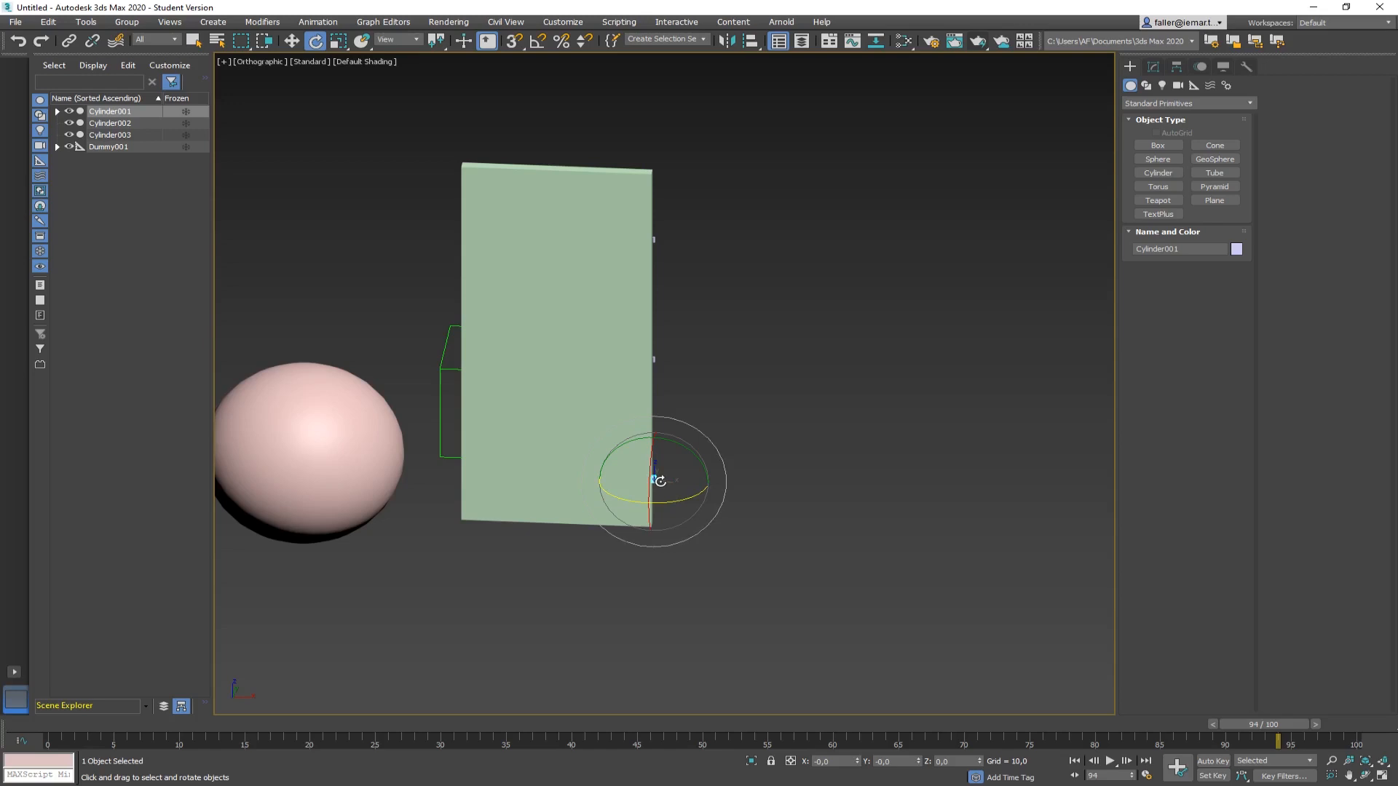
Delete all objects in the scene, including the spheres, dummy, door and hinges
{"action": "middle_click_drag", "start_coordinate": [655, 480], "coordinate": [676, 505], "text": "alt"}
{"action": "scroll", "coordinate": [677, 505], "scroll_direction": "down", "scroll_amount": 5}
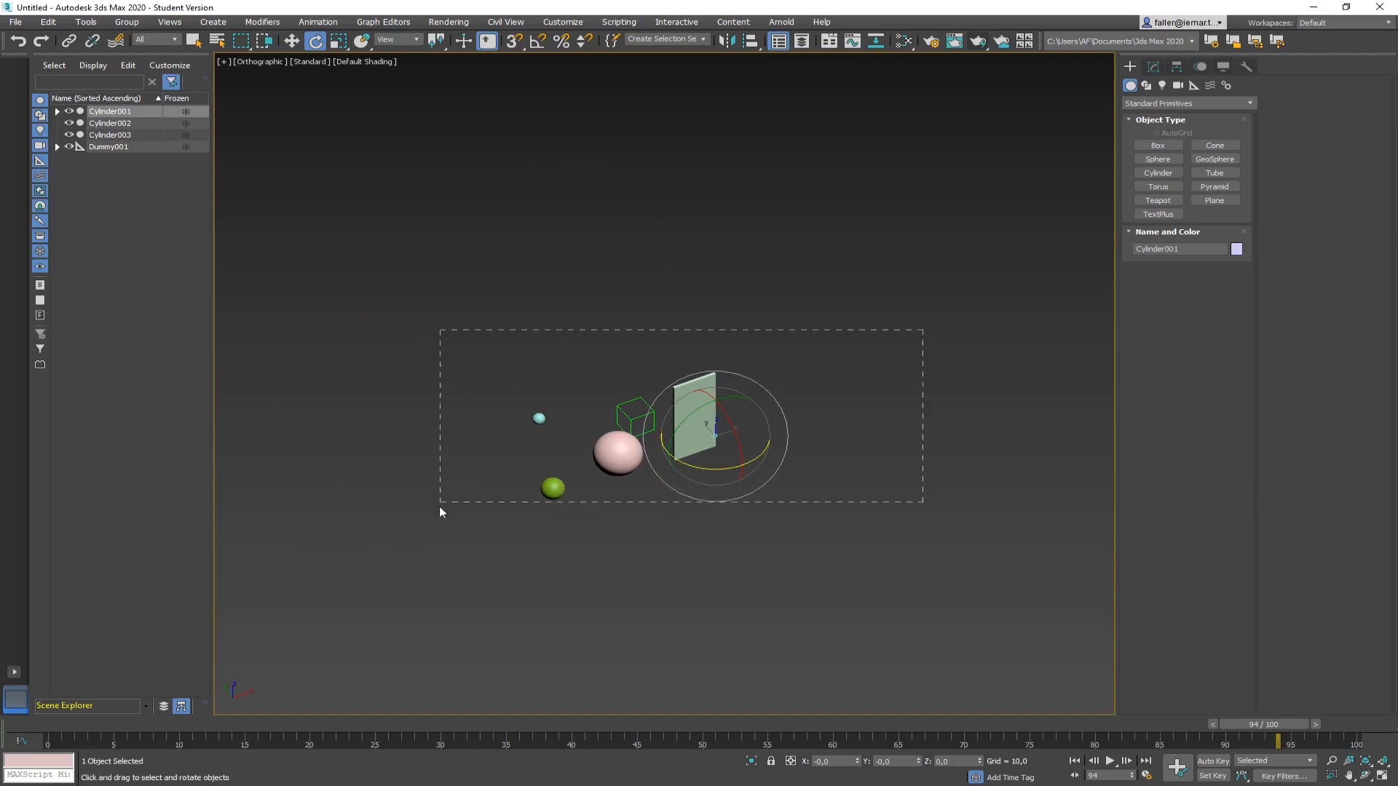
{"action": "left_click_drag", "start_coordinate": [439, 508], "coordinate": [440, 518]}
{"action": "key", "text": "Delete"}
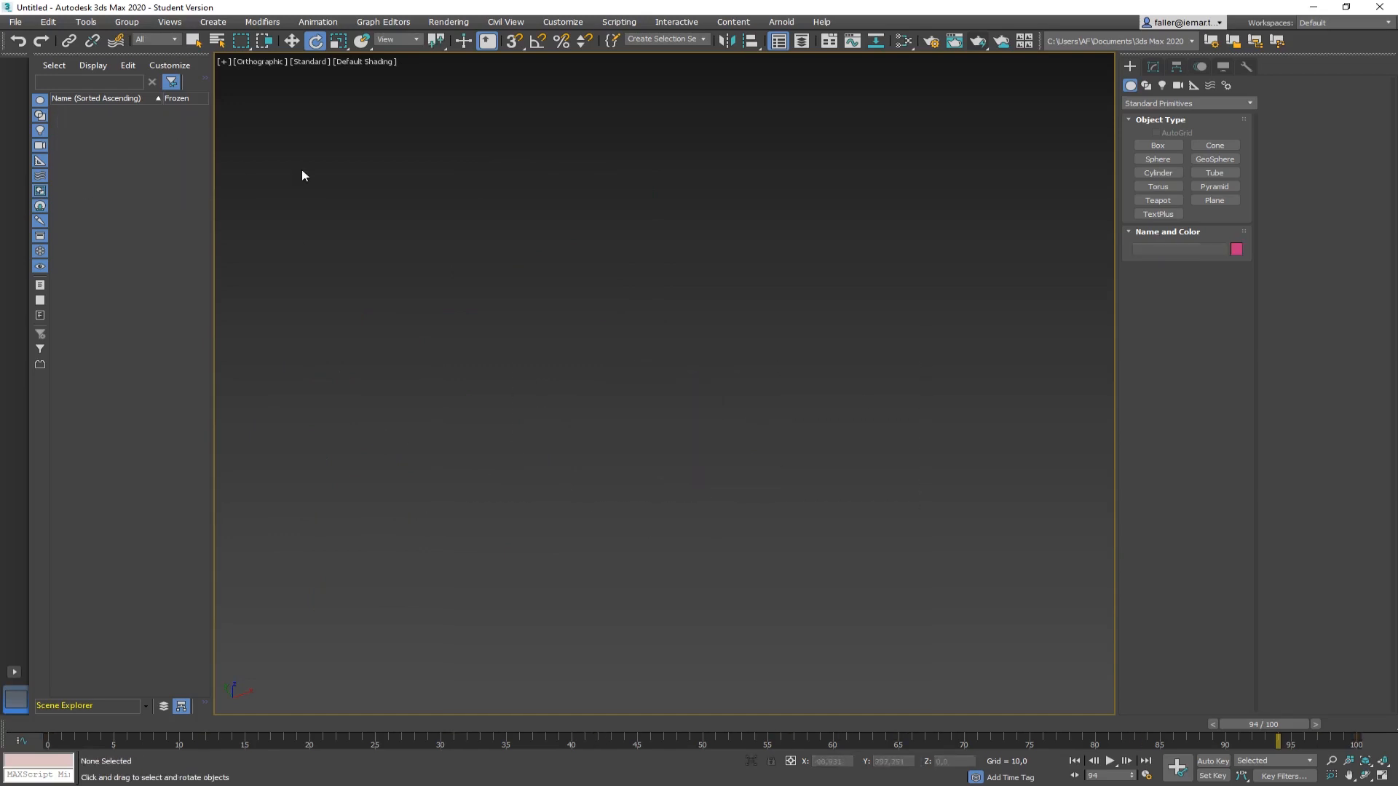
Create a flat cylinder in the Top view as a disc, about 75.1 in radius and 5.5 high
{"action": "key", "text": "t"}
{"action": "left_click", "coordinate": [1159, 159]}
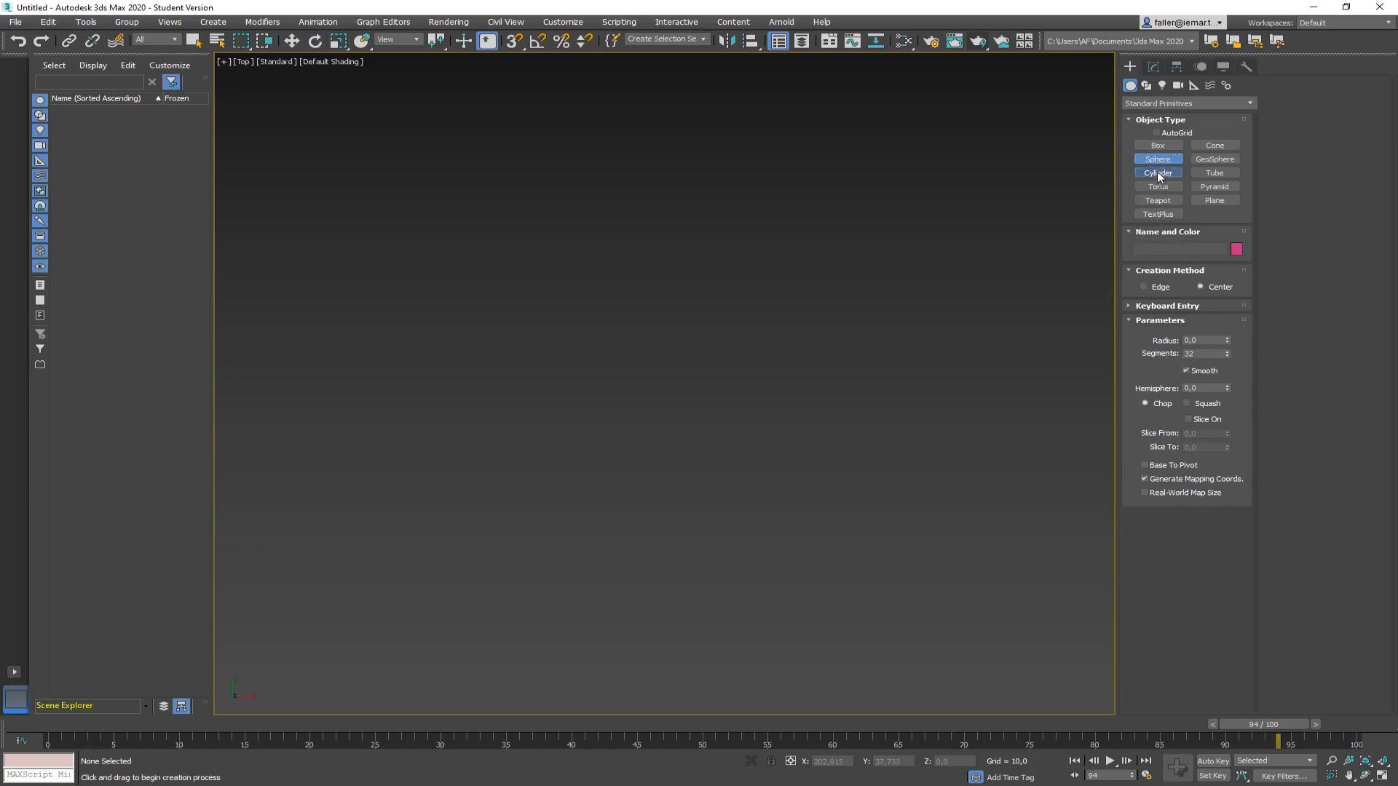
{"action": "left_click", "coordinate": [1157, 172]}
{"action": "left_click_drag", "start_coordinate": [597, 405], "coordinate": [752, 463]}
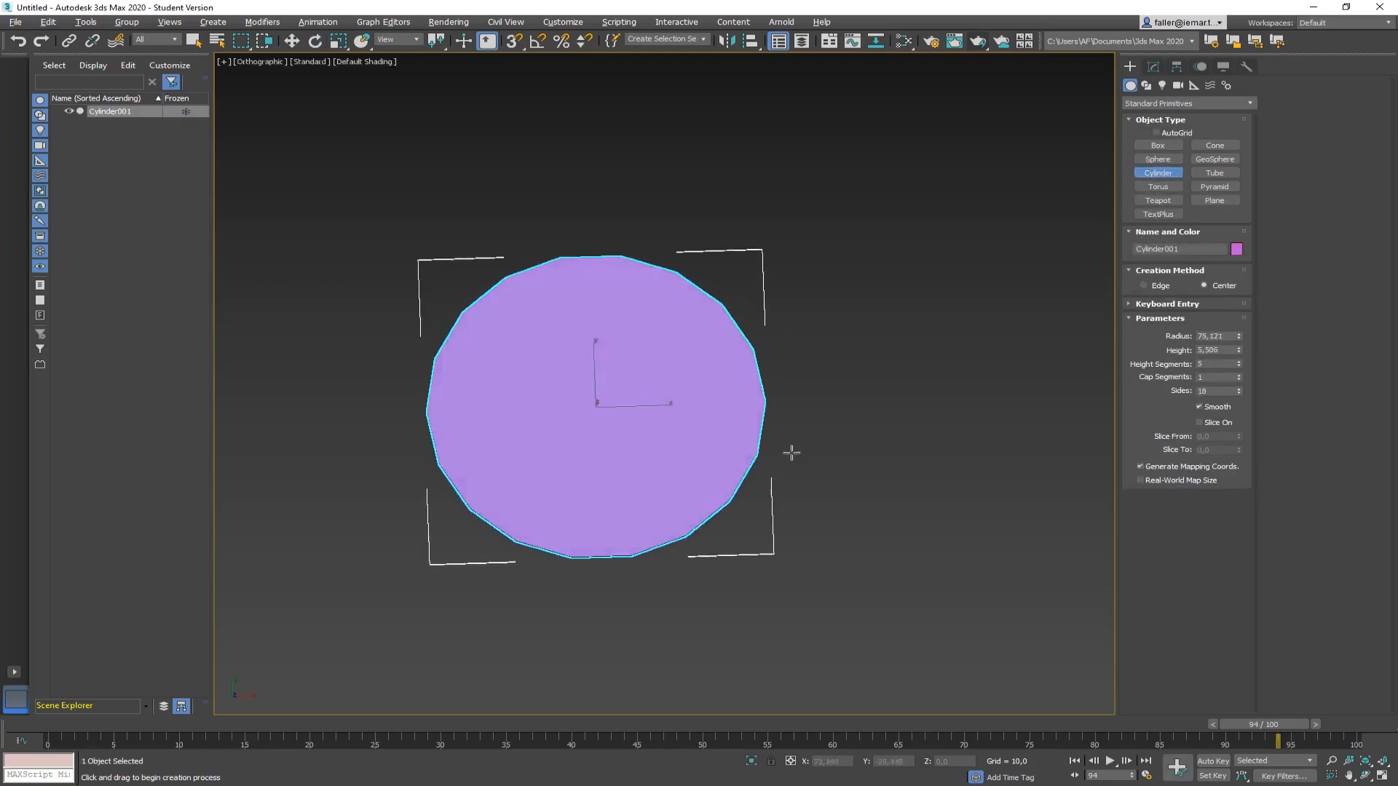
{"action": "middle_click_drag", "start_coordinate": [792, 452], "coordinate": [806, 378], "text": "alt"}
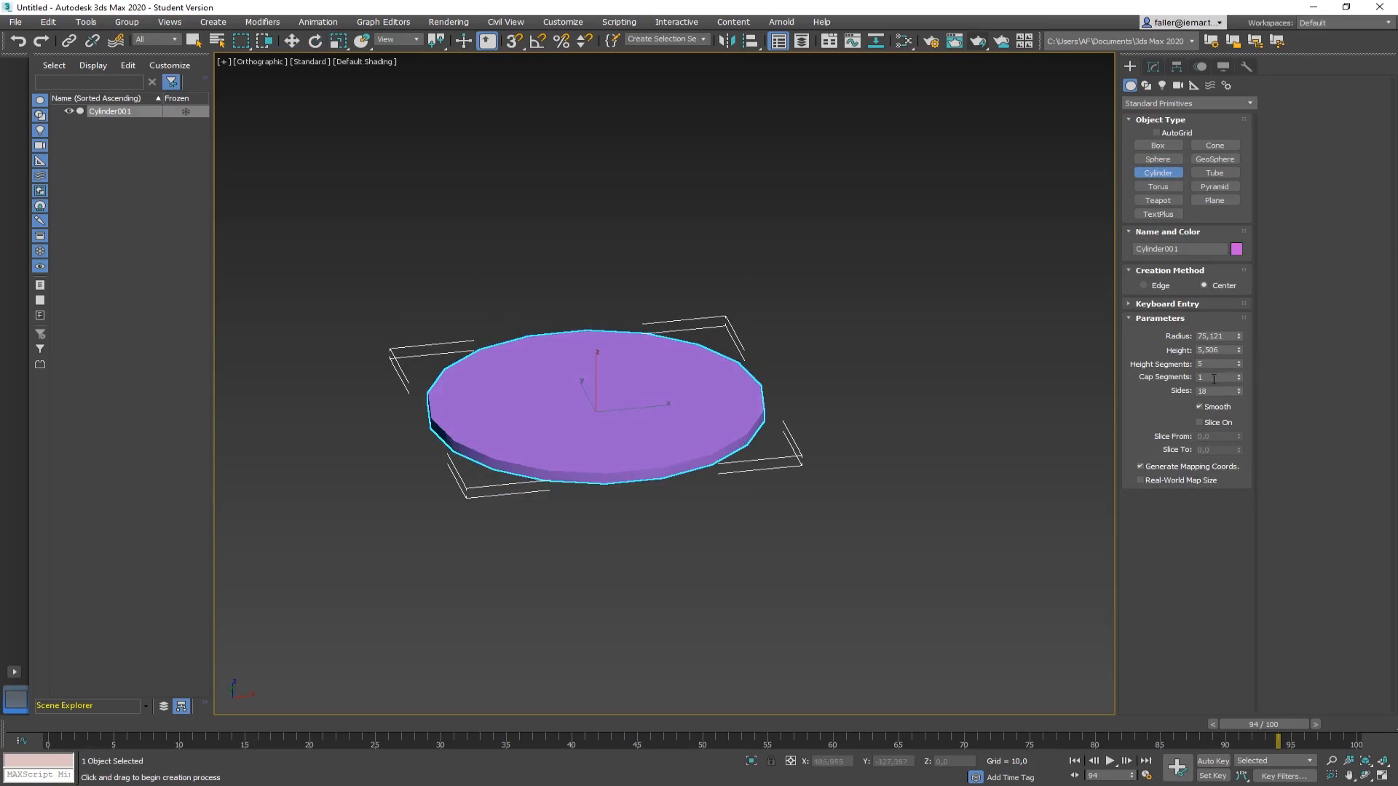
Set the disc's height segments to 1 and its sides to 32
{"action": "right_click", "coordinate": [1239, 364]}
{"action": "double_click", "coordinate": [1215, 391]}
{"action": "type", "text": "32"}
{"action": "key", "text": "Return"}
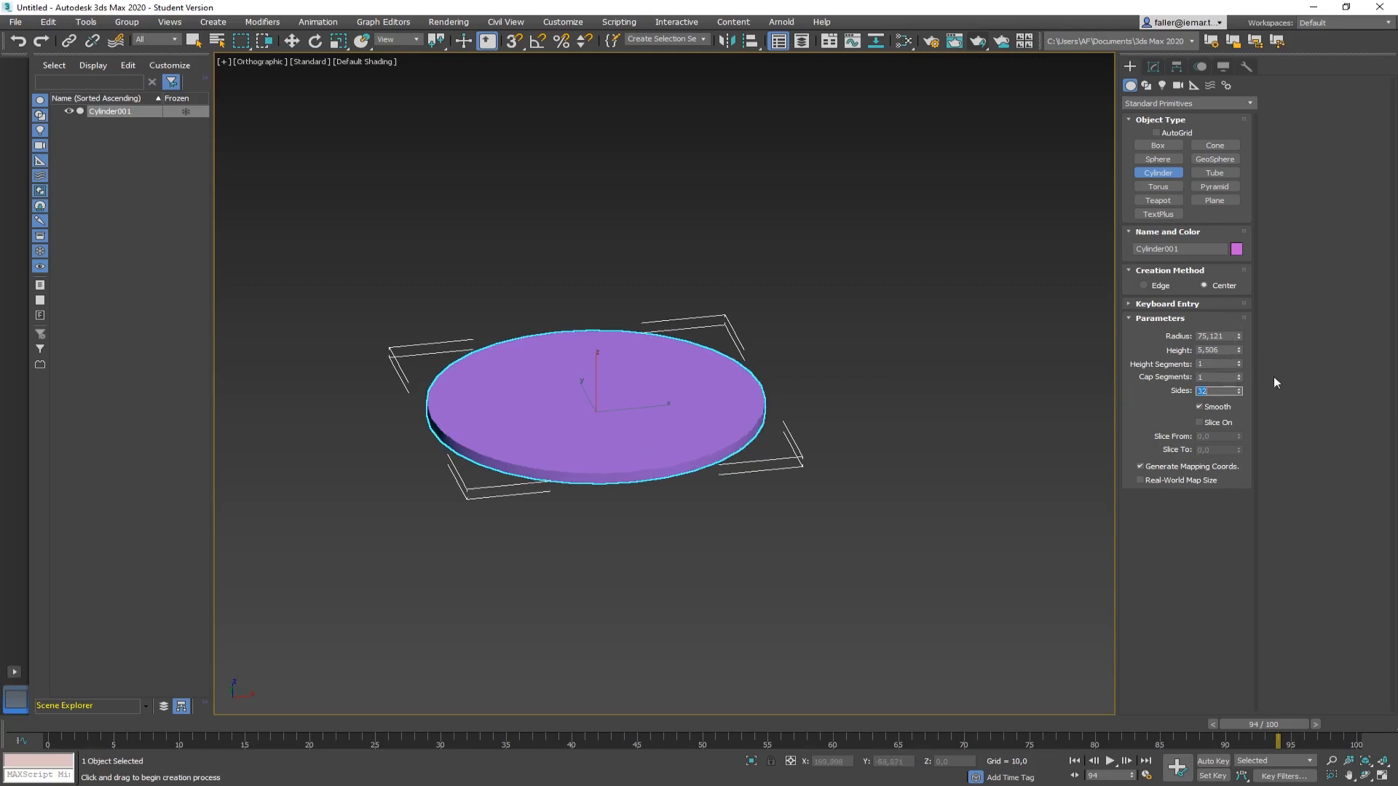
Create a box in the Top view beyond the disc's upper-left edge, about 19.8 long, 20.7 wide and 23.3 high
{"action": "middle_click_drag", "start_coordinate": [559, 368], "coordinate": [552, 383]}
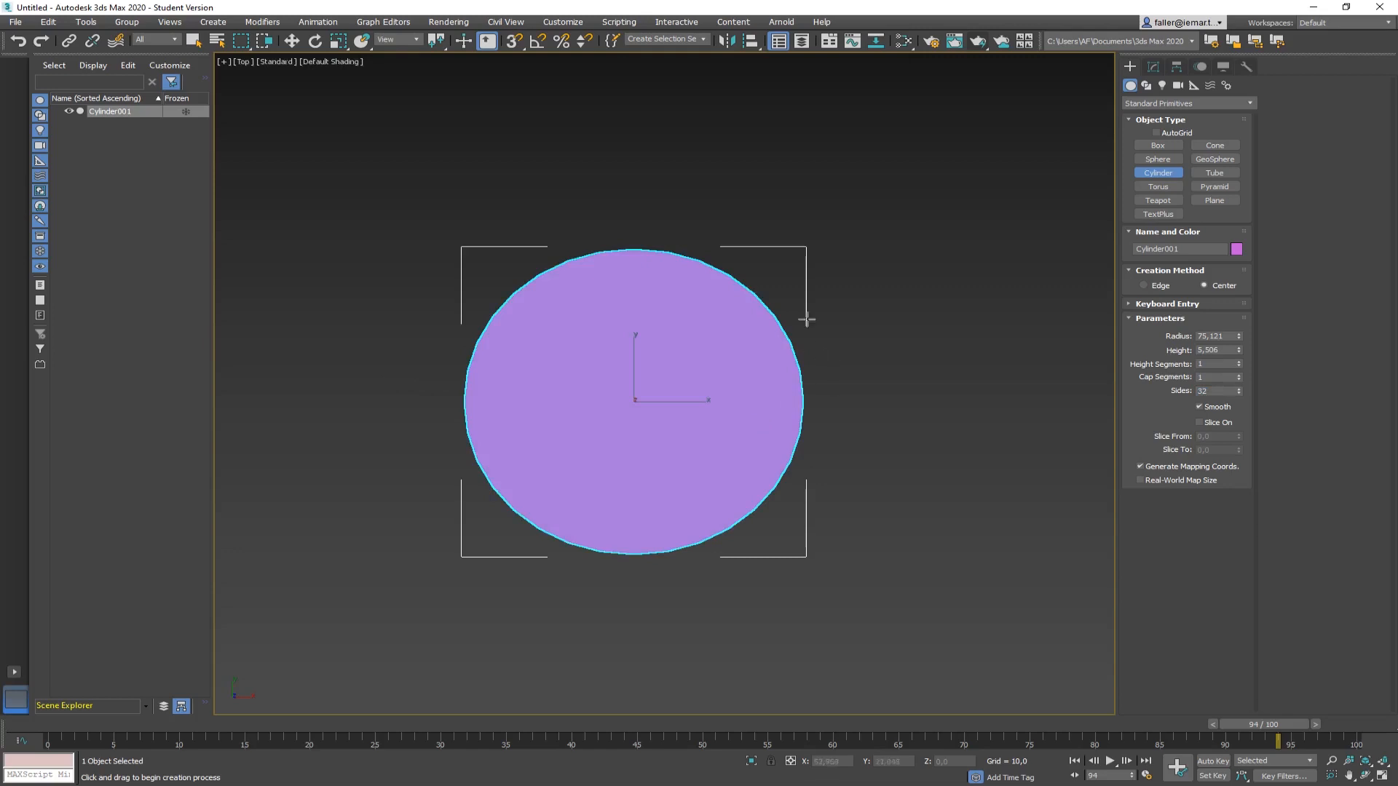
{"action": "key", "text": "e"}
{"action": "left_click", "coordinate": [605, 177]}
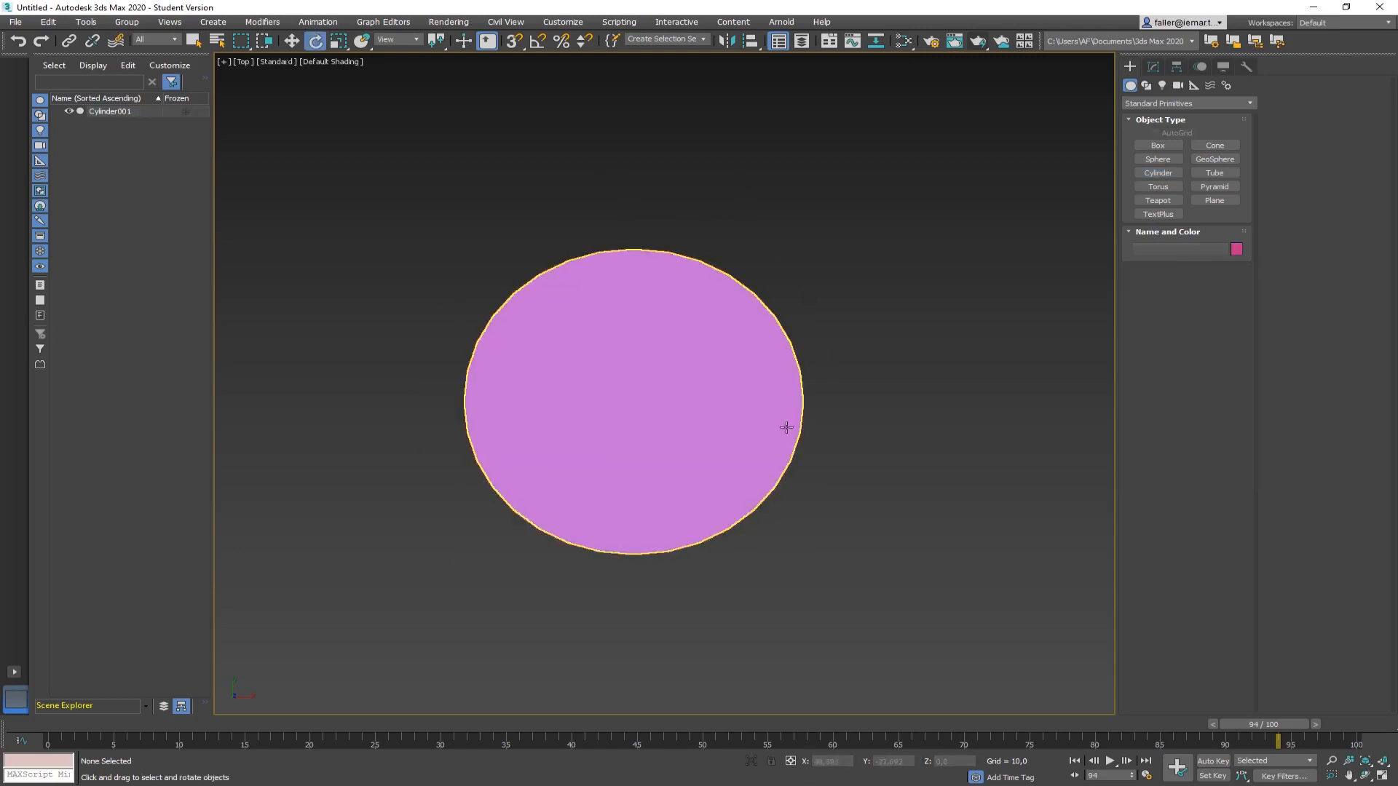
{"action": "middle_click_drag", "start_coordinate": [631, 296], "coordinate": [637, 316]}
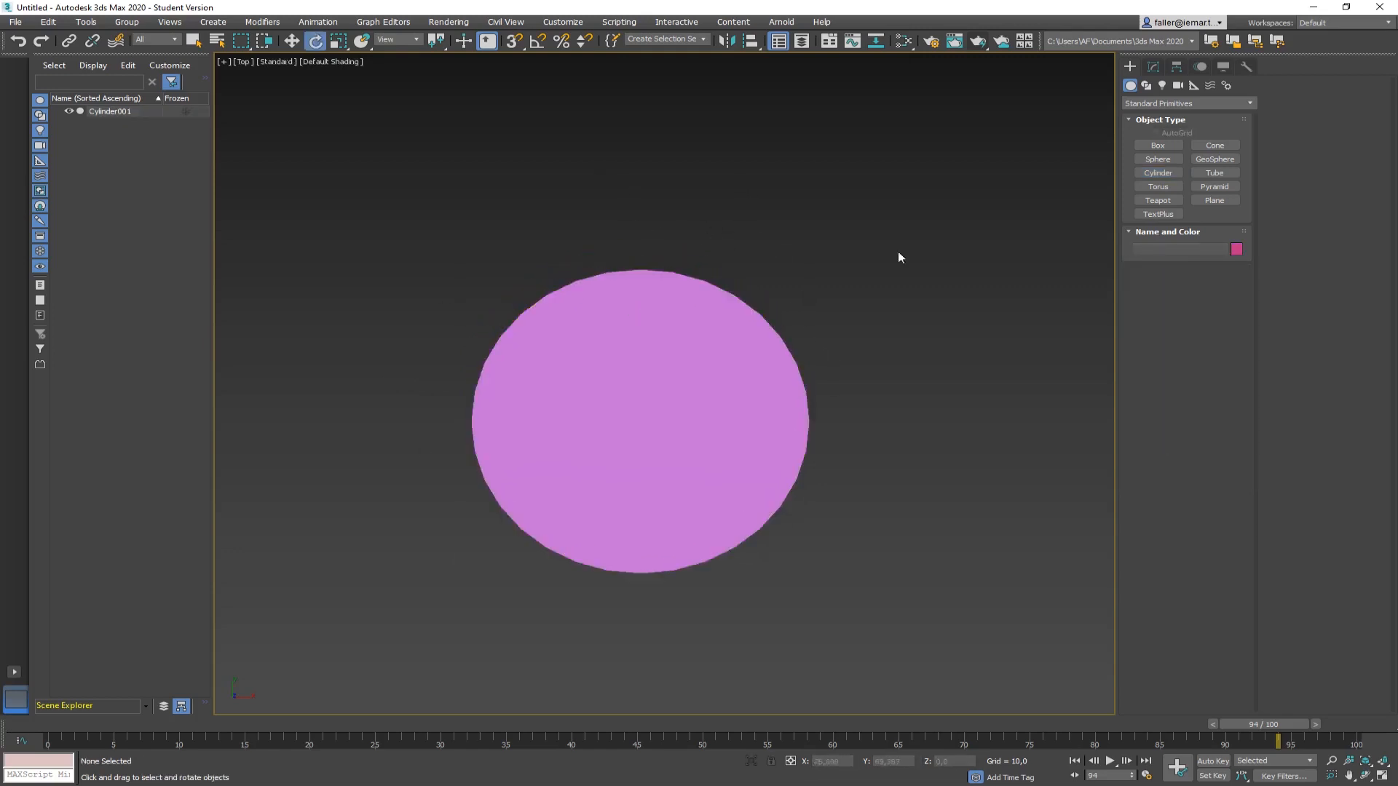
{"action": "left_click", "coordinate": [1158, 145]}
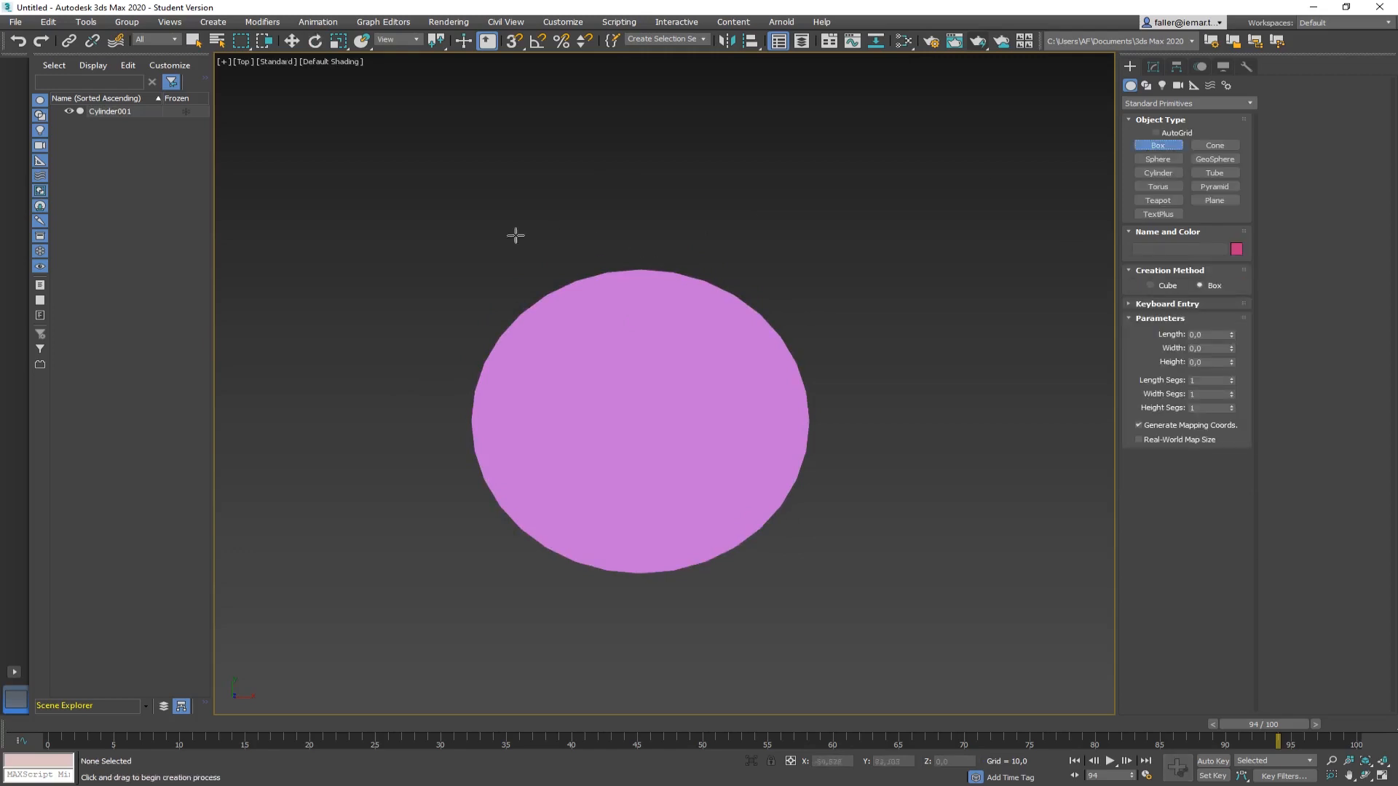
{"action": "left_click_drag", "start_coordinate": [439, 219], "coordinate": [485, 260]}
{"action": "left_click", "coordinate": [498, 213]}
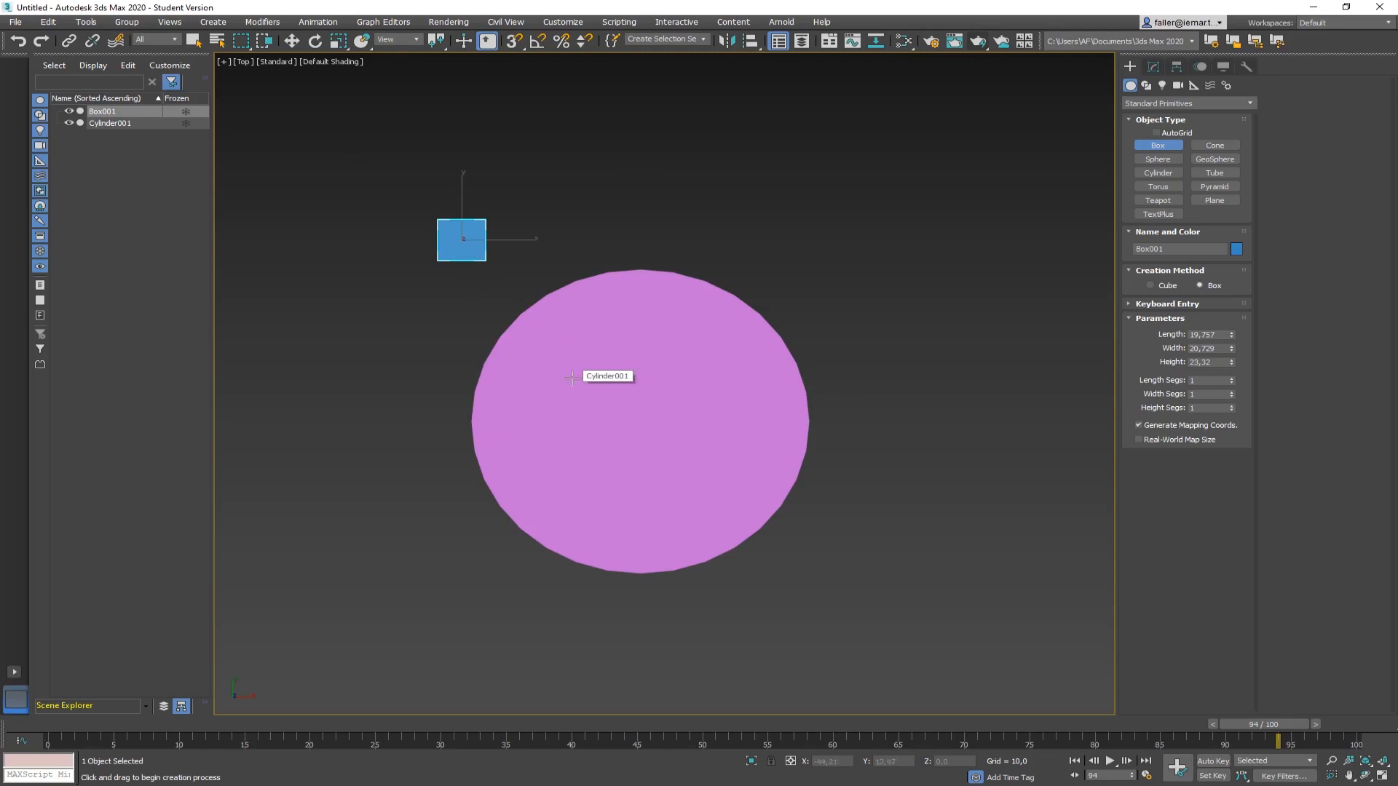
{"action": "key", "text": "e"}
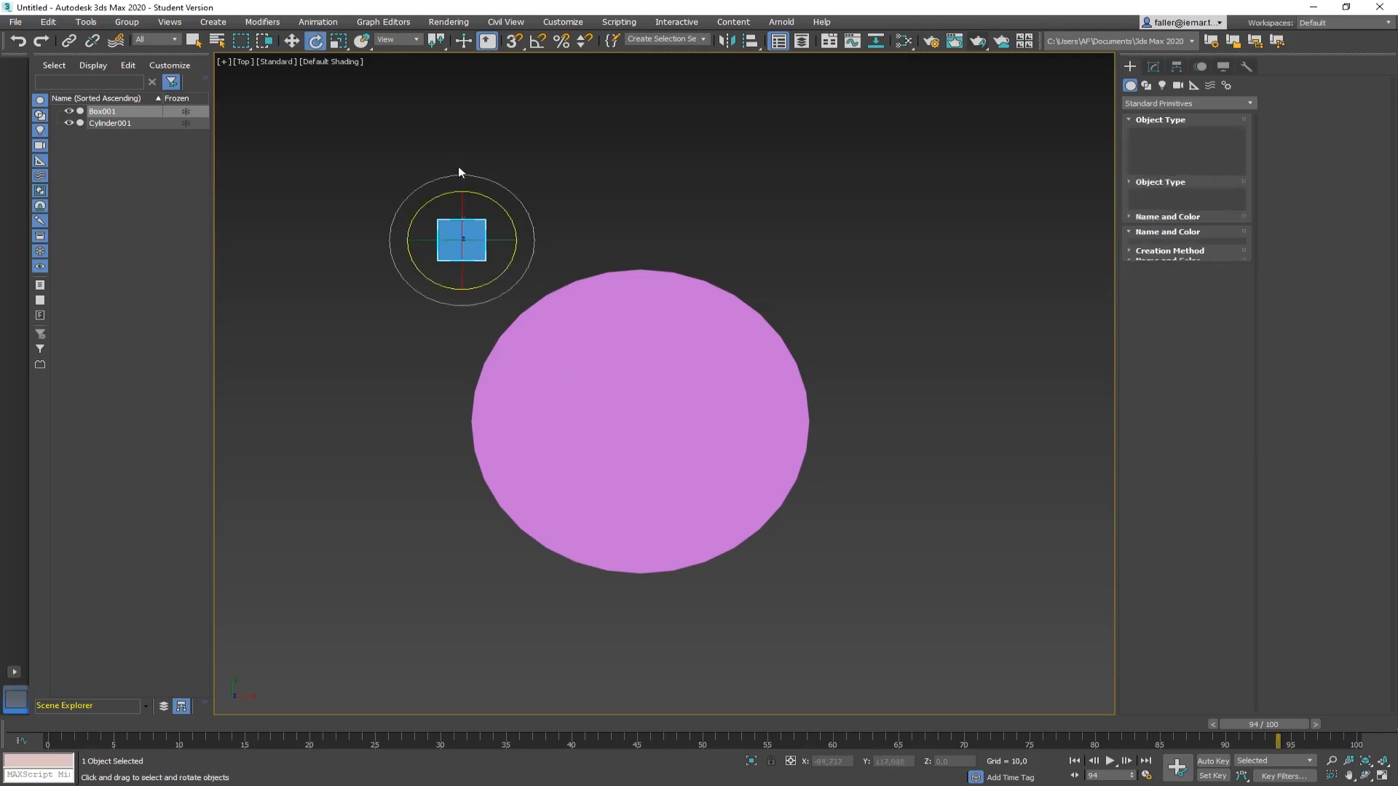
Link the small box to the disc as its parent, and clear the selection
{"action": "left_click", "coordinate": [69, 41]}
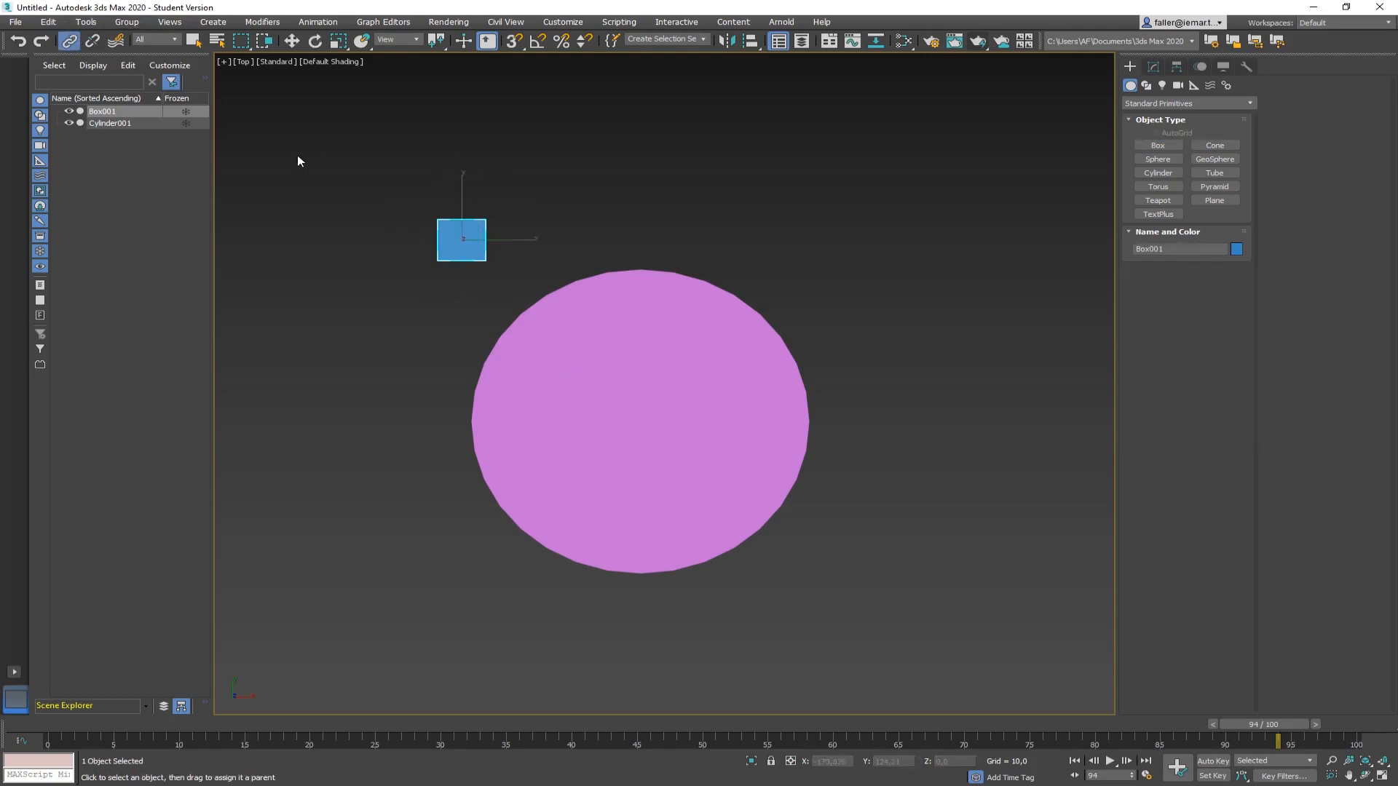
{"action": "left_click_drag", "start_coordinate": [459, 240], "coordinate": [574, 368]}
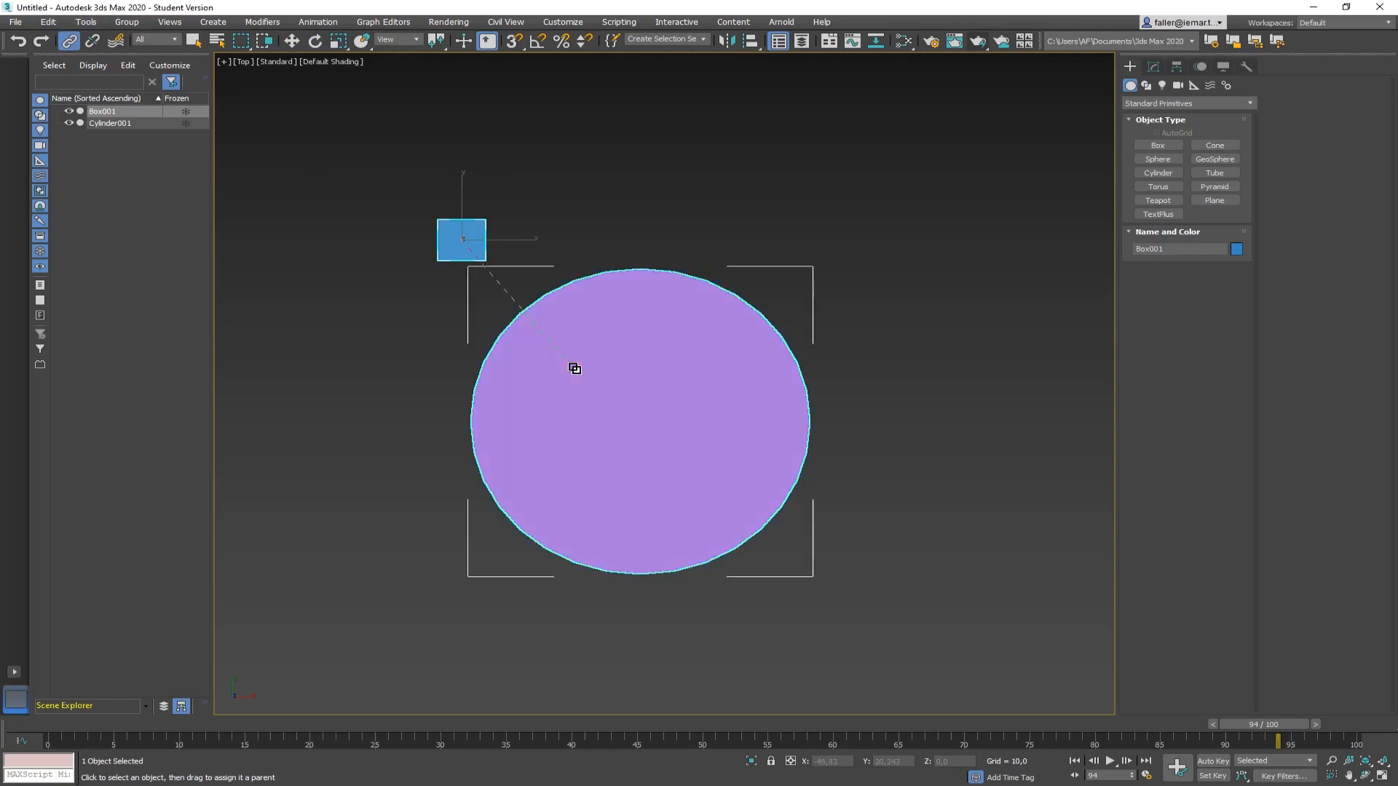
{"action": "left_click", "coordinate": [623, 136]}
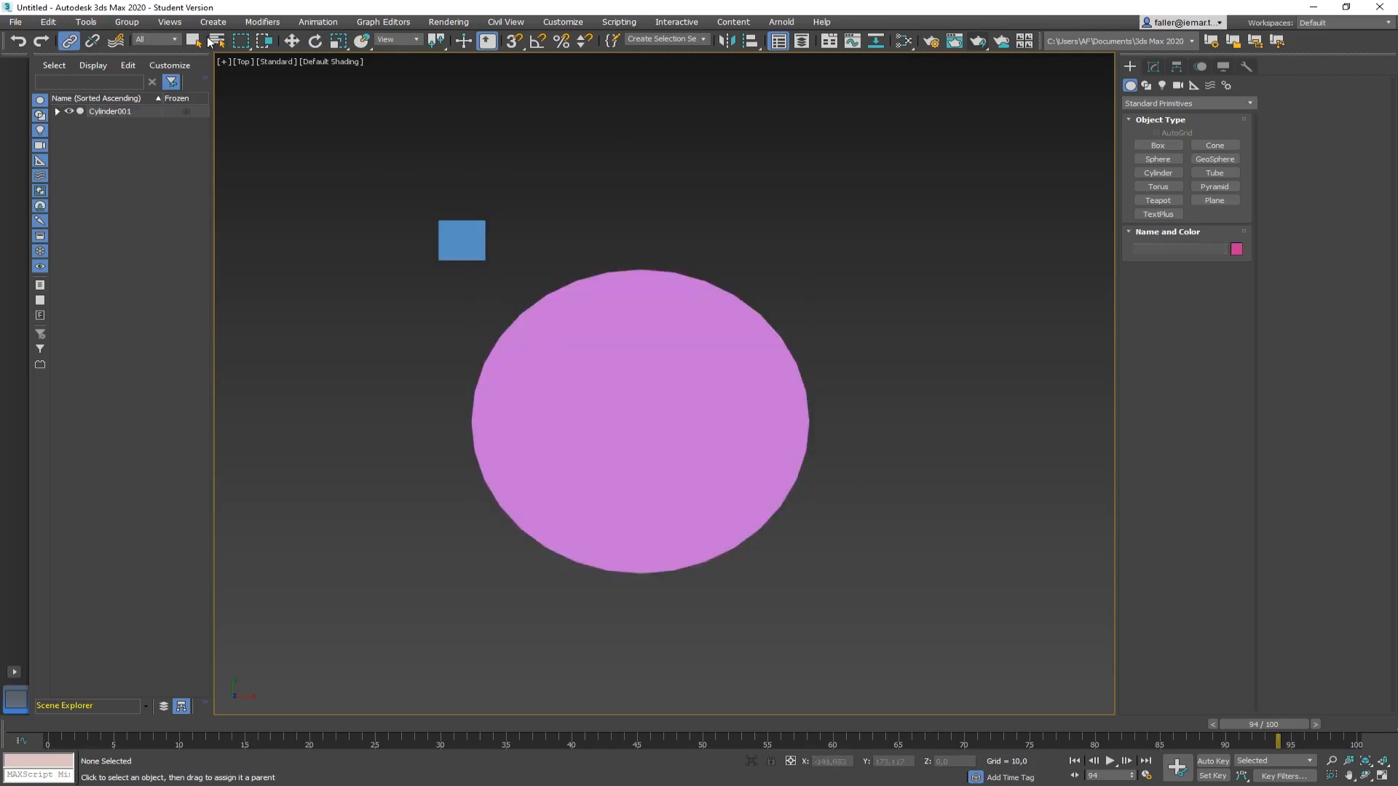
Rotate the disc about its Z axis twice as a test of the link, cancelling each rotation
{"action": "left_click", "coordinate": [317, 41]}
{"action": "left_click", "coordinate": [702, 323]}
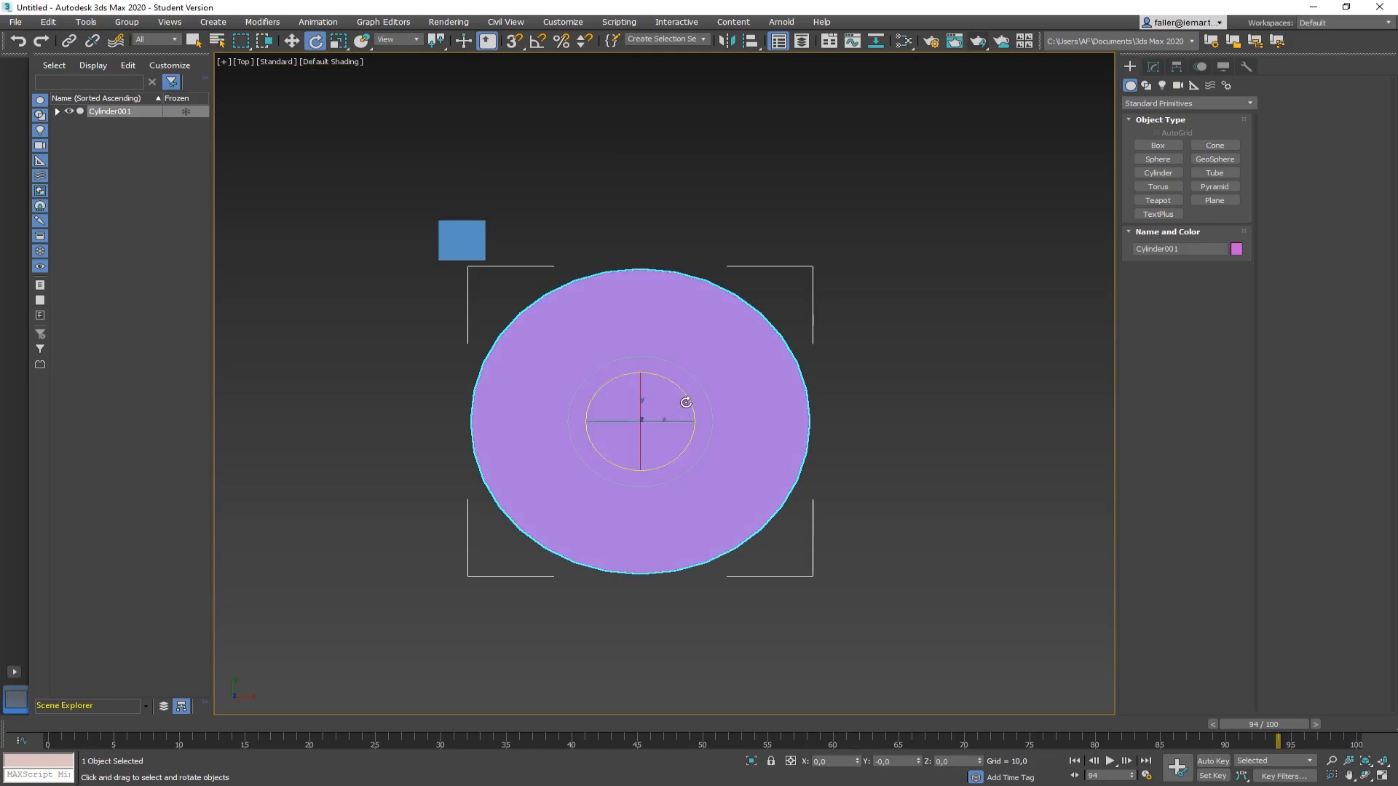
{"action": "left_click_drag", "start_coordinate": [686, 402], "coordinate": [717, 311]}
{"action": "right_click", "coordinate": [717, 312]}
{"action": "left_click_drag", "start_coordinate": [675, 391], "coordinate": [723, 396]}
{"action": "right_click", "coordinate": [723, 396]}
{"action": "left_click", "coordinate": [521, 209]}
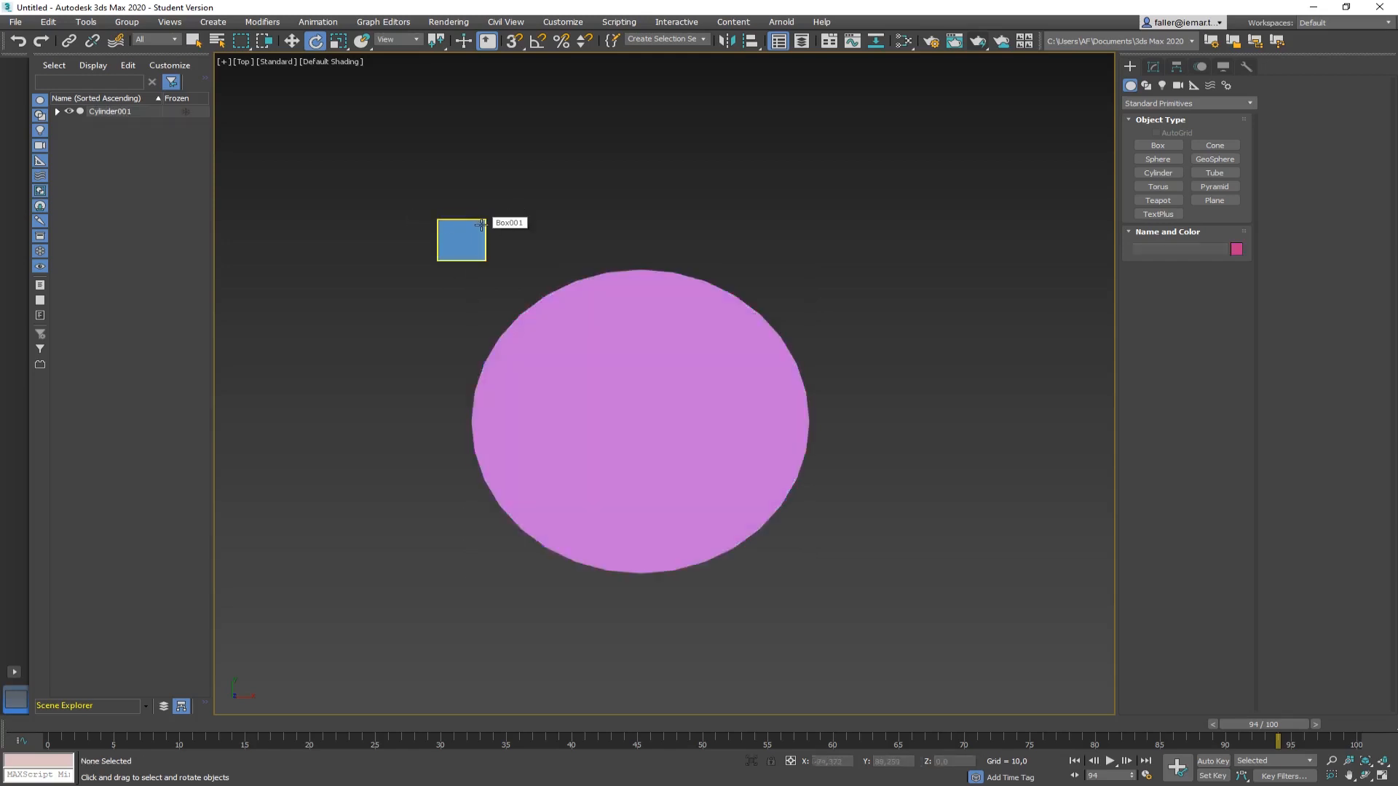
Turn off the small box's inheritance of its parent's rotation on the X, Y and Z axes
{"action": "left_click", "coordinate": [482, 224]}
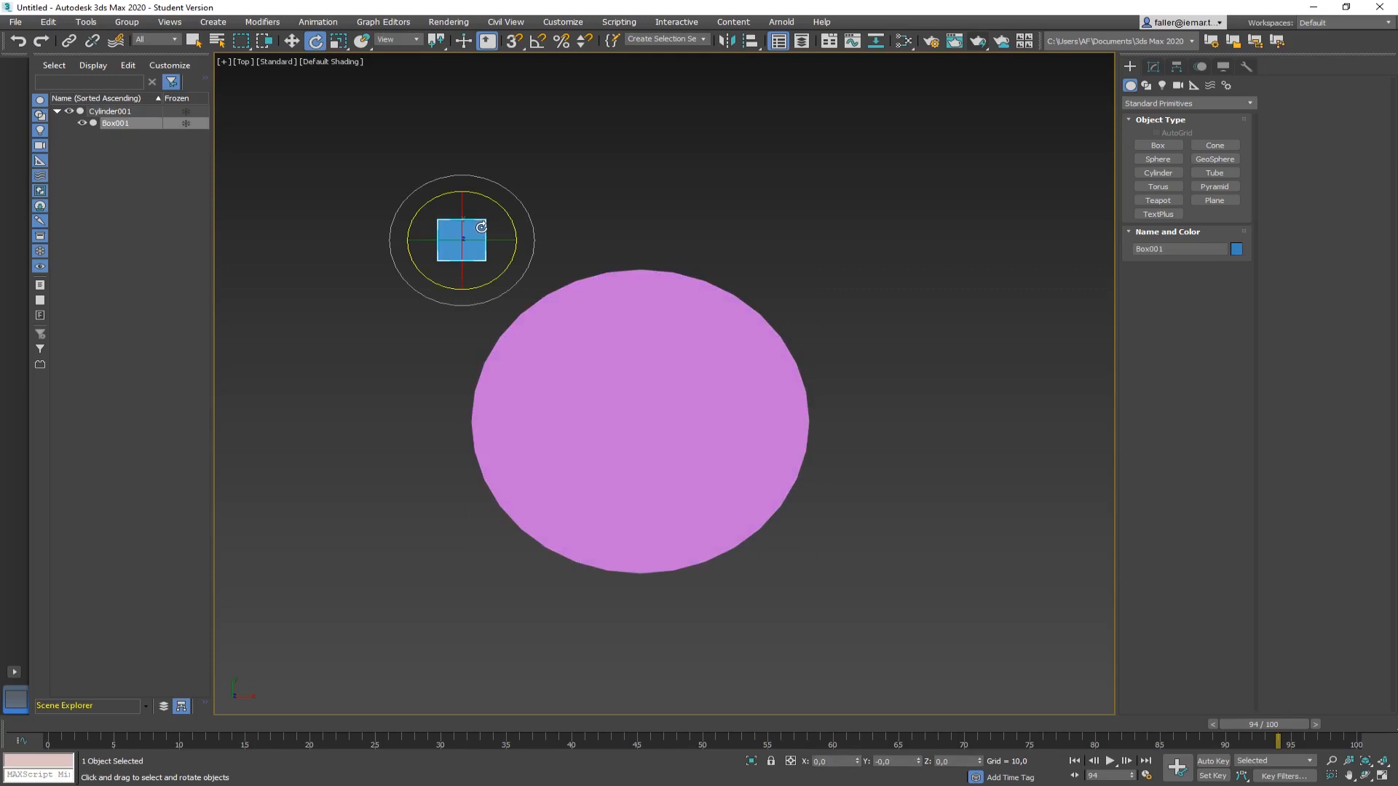
{"action": "left_click", "coordinate": [1199, 67]}
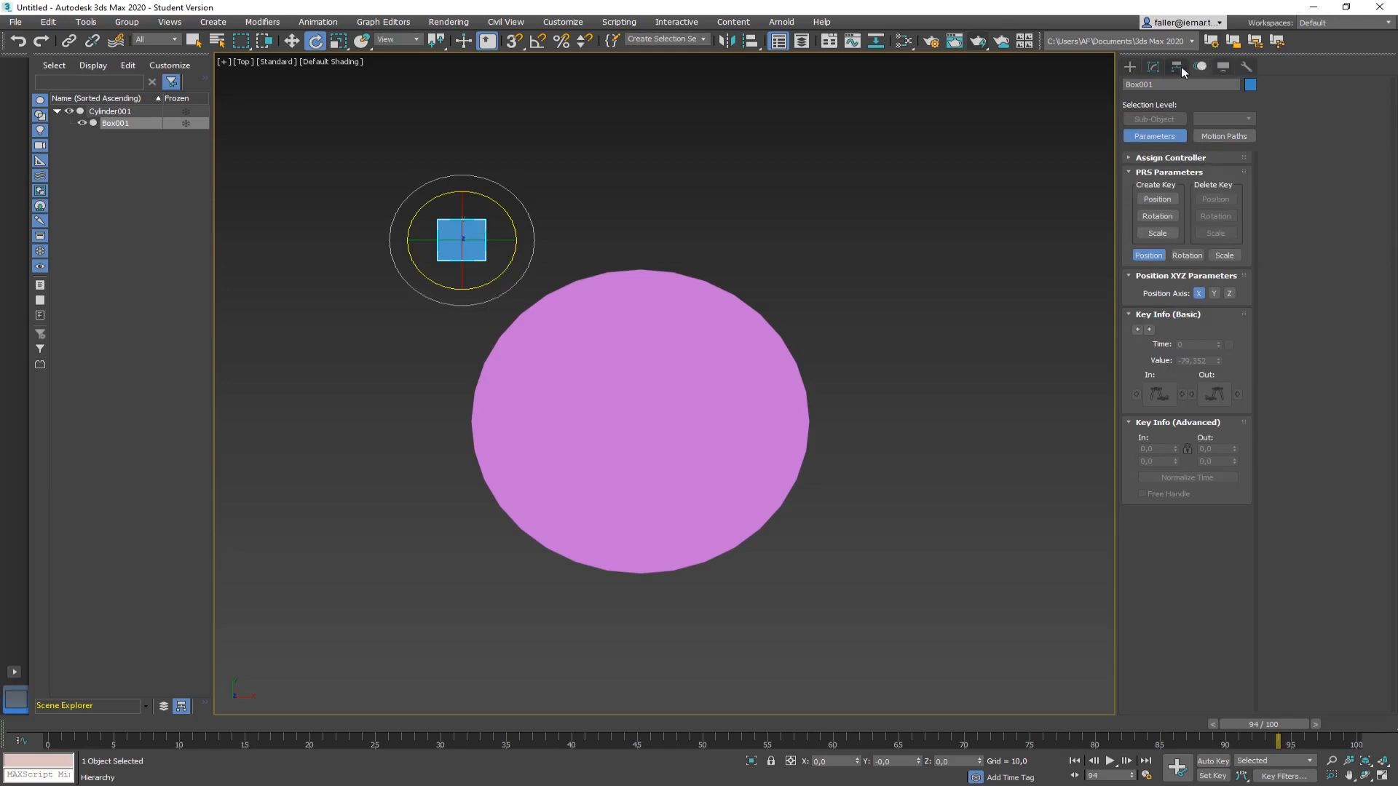
{"action": "left_click", "coordinate": [1177, 67]}
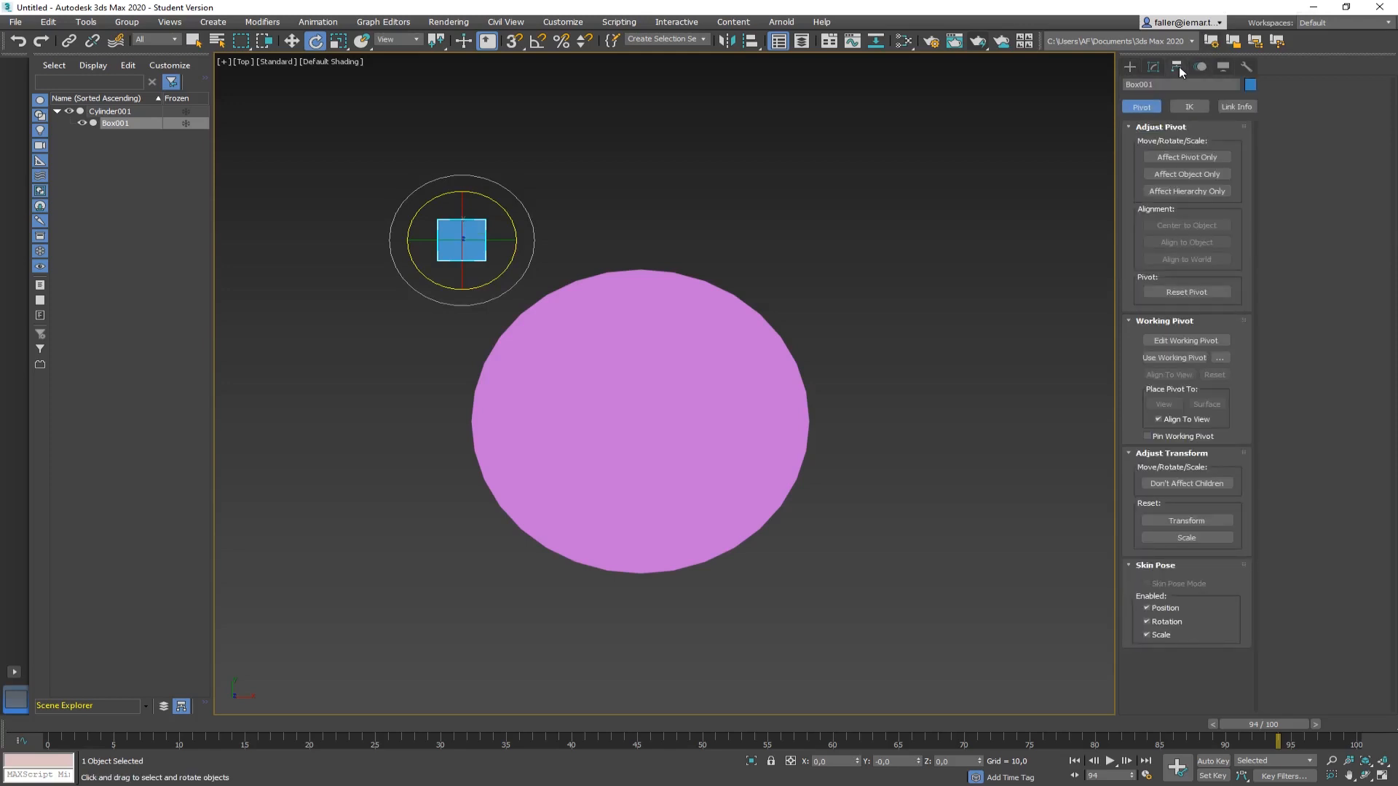
{"action": "left_click", "coordinate": [1235, 107]}
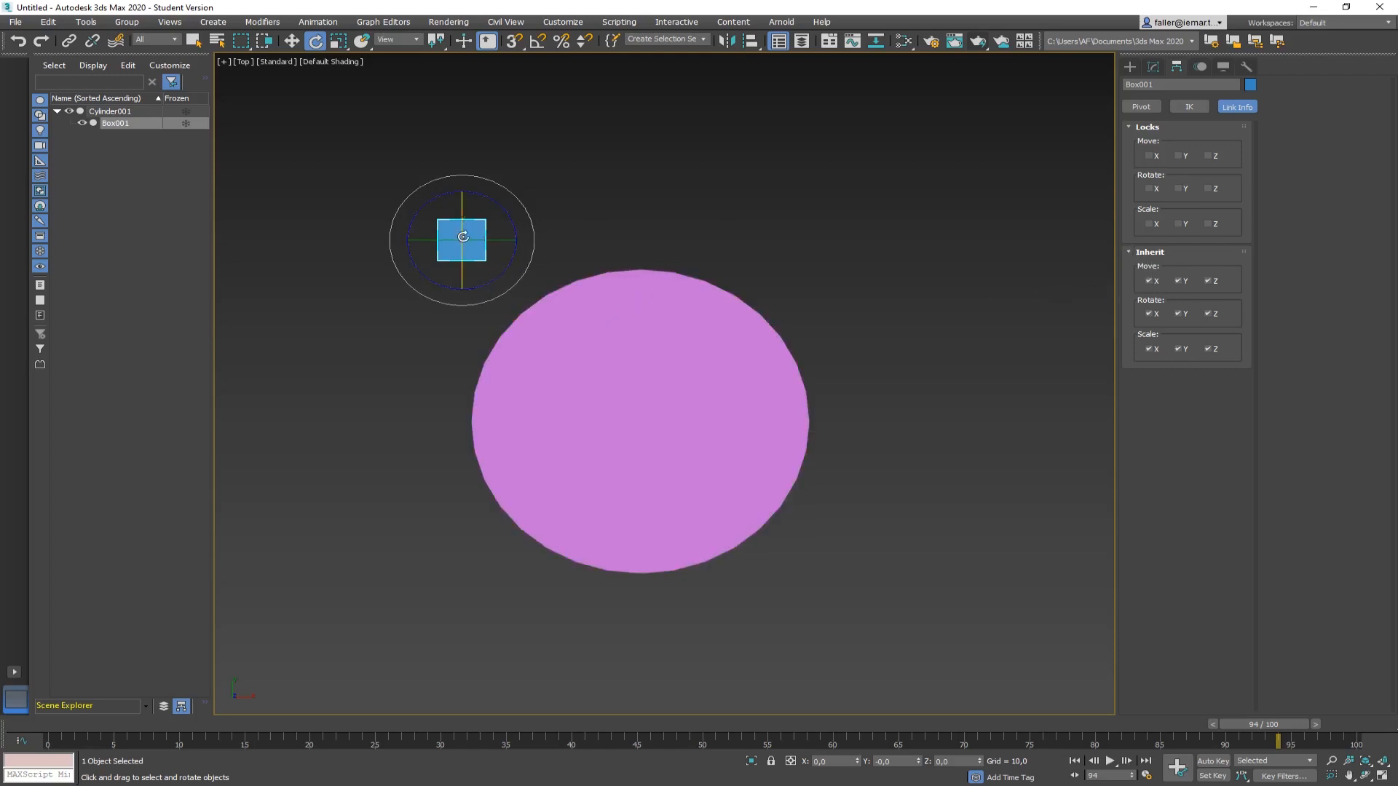
{"action": "left_click", "coordinate": [1150, 281]}
Rotate the disc about -99 degrees around Z as a test of the box's inheritance, and cancel the rotation
{"action": "left_click", "coordinate": [747, 320]}
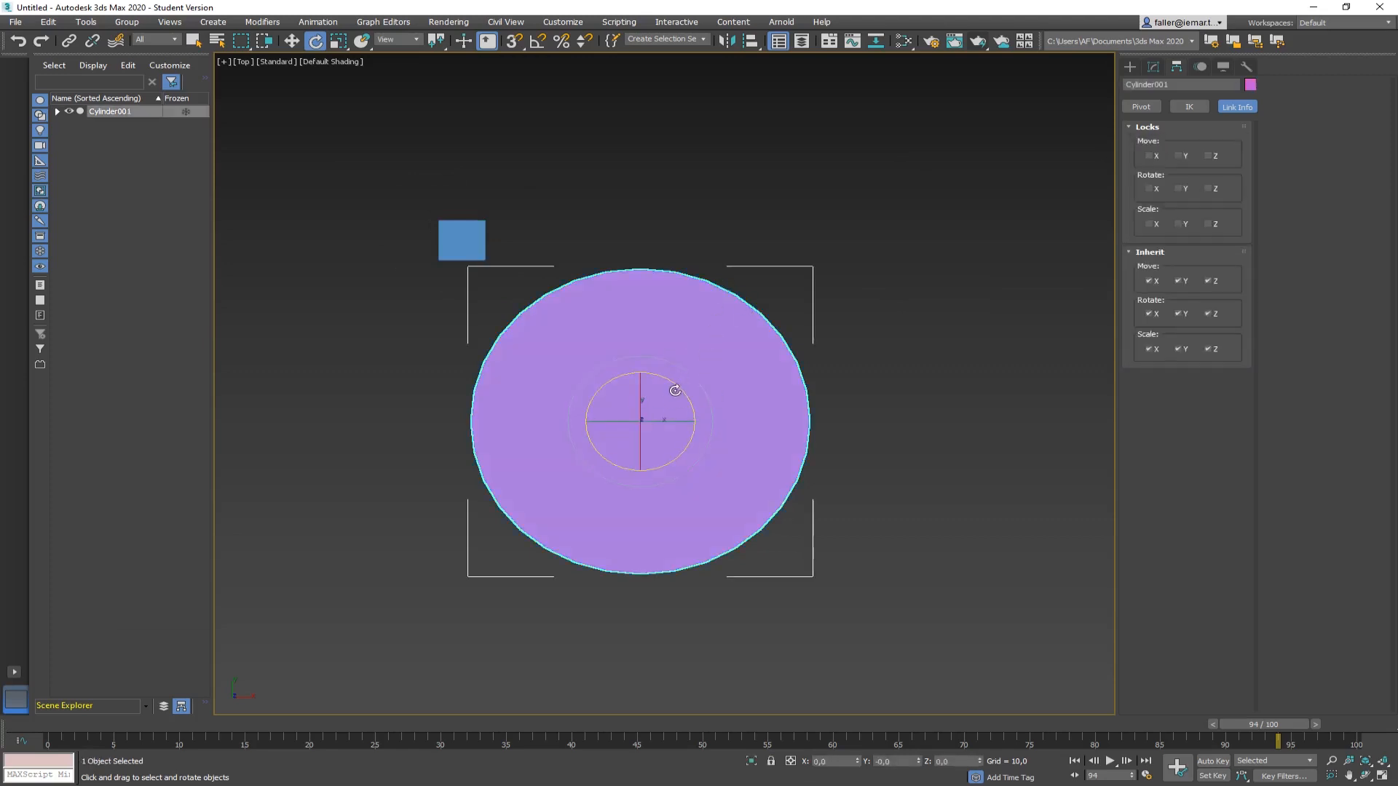
{"action": "left_click_drag", "start_coordinate": [674, 387], "coordinate": [700, 568]}
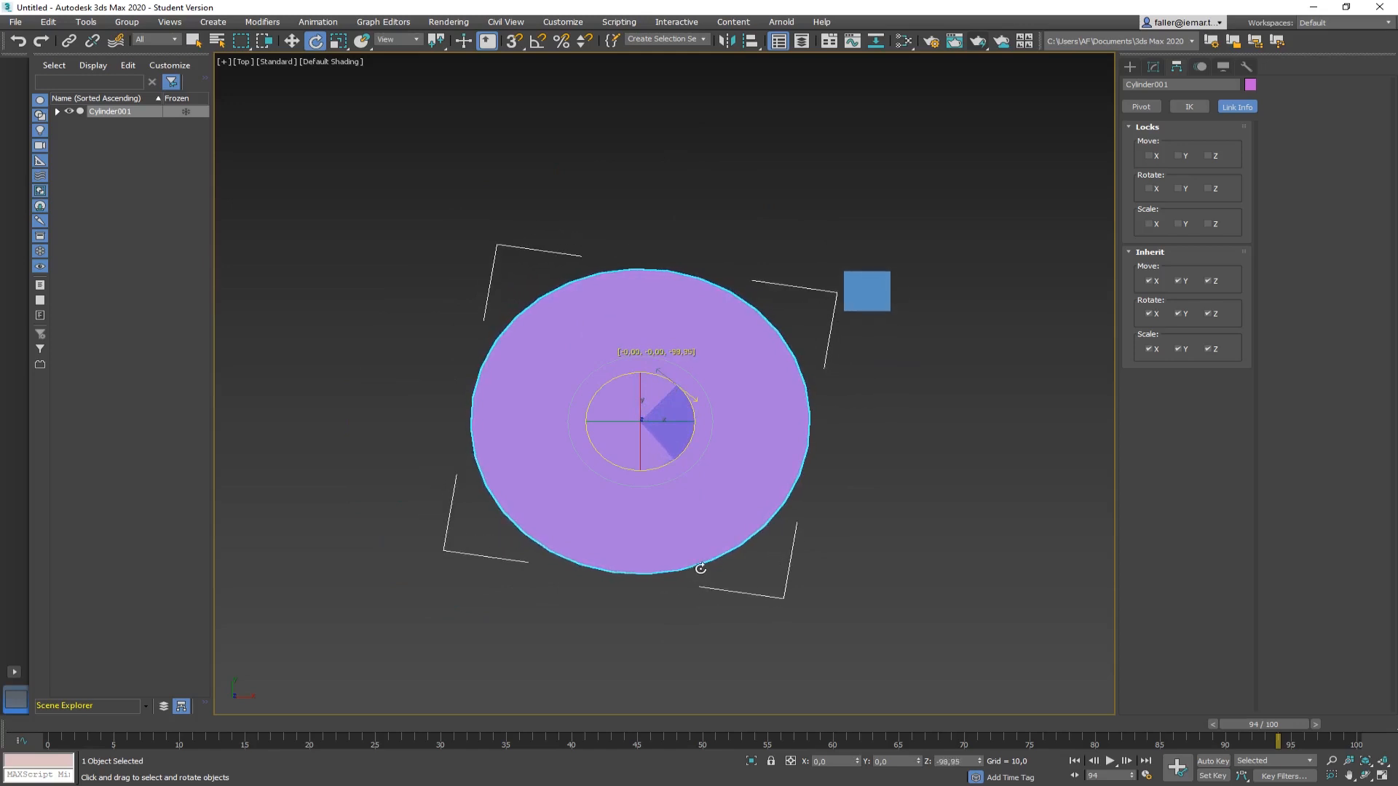
{"action": "right_click", "coordinate": [701, 569]}
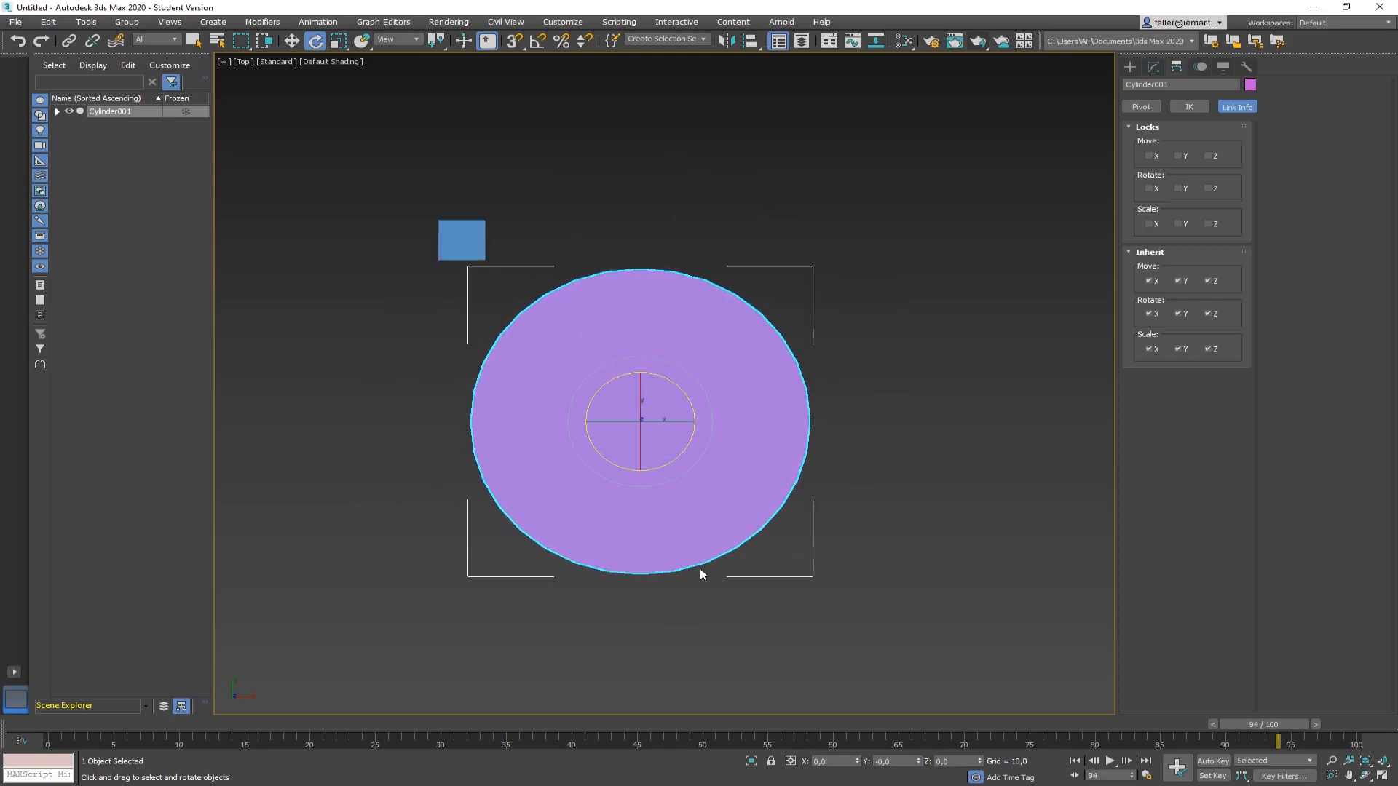
Delete the small box linked to the disc
{"action": "left_click", "coordinate": [480, 242]}
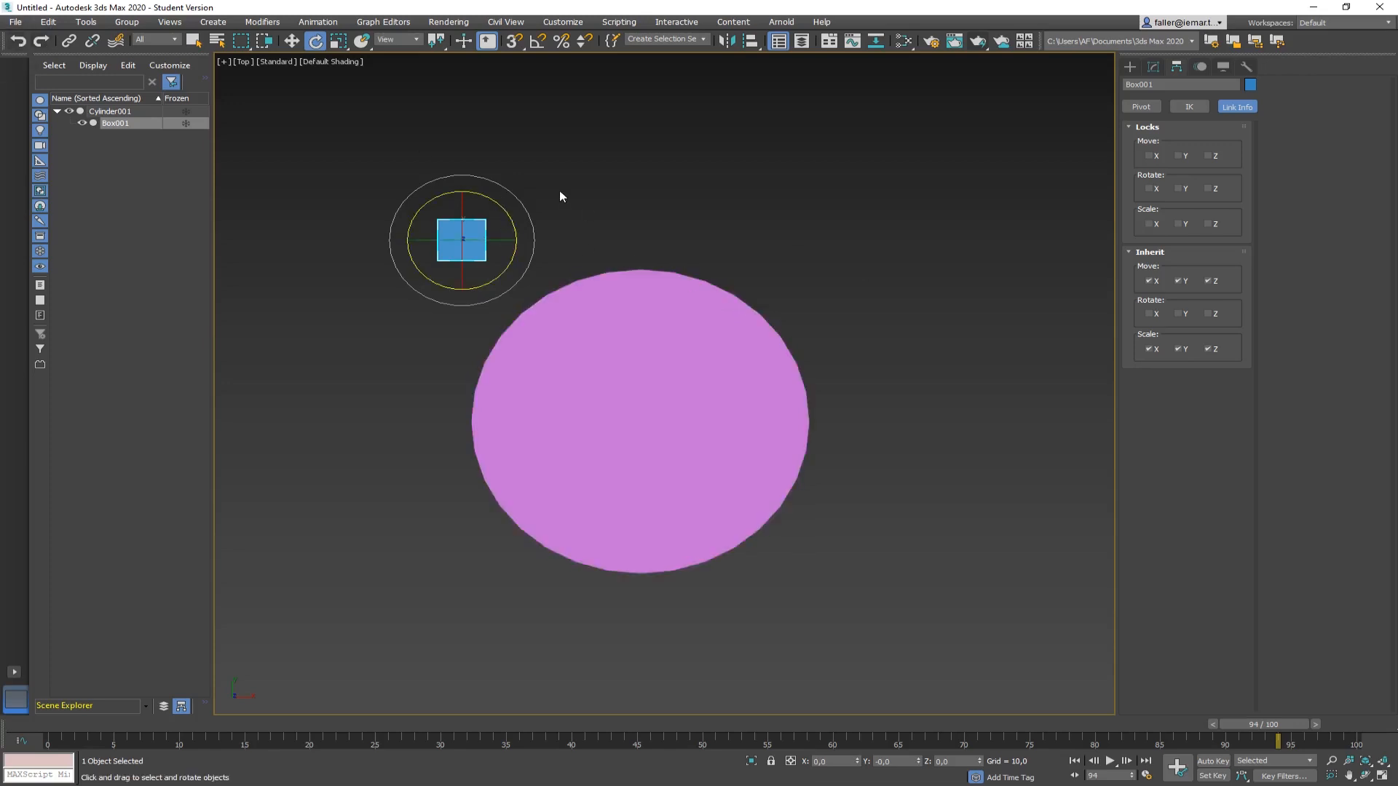
{"action": "key", "text": "Delete"}
{"action": "middle_click_drag", "start_coordinate": [576, 304], "coordinate": [492, 240]}
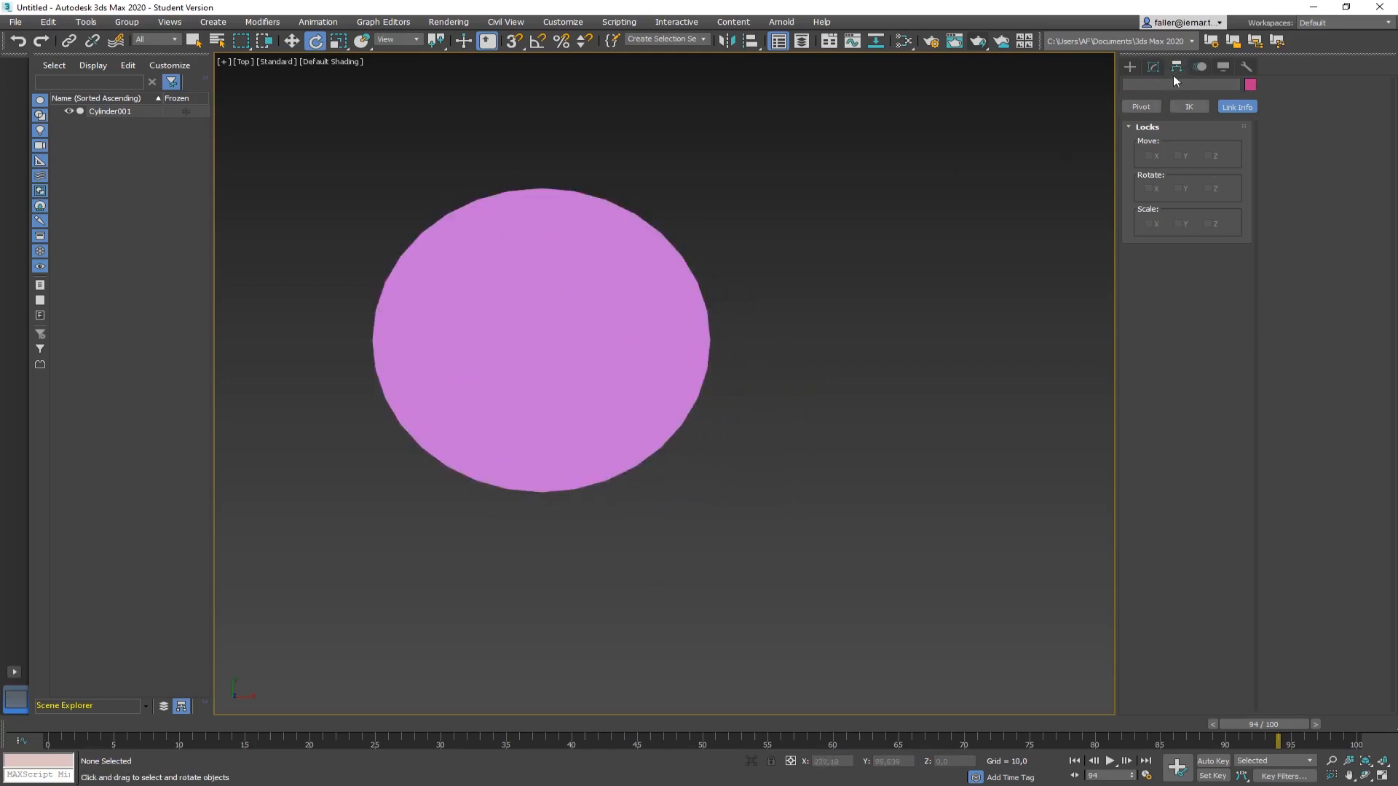
Create a small dummy helper in the Top view, just inside the disc's upper edge
{"action": "left_click", "coordinate": [1131, 65]}
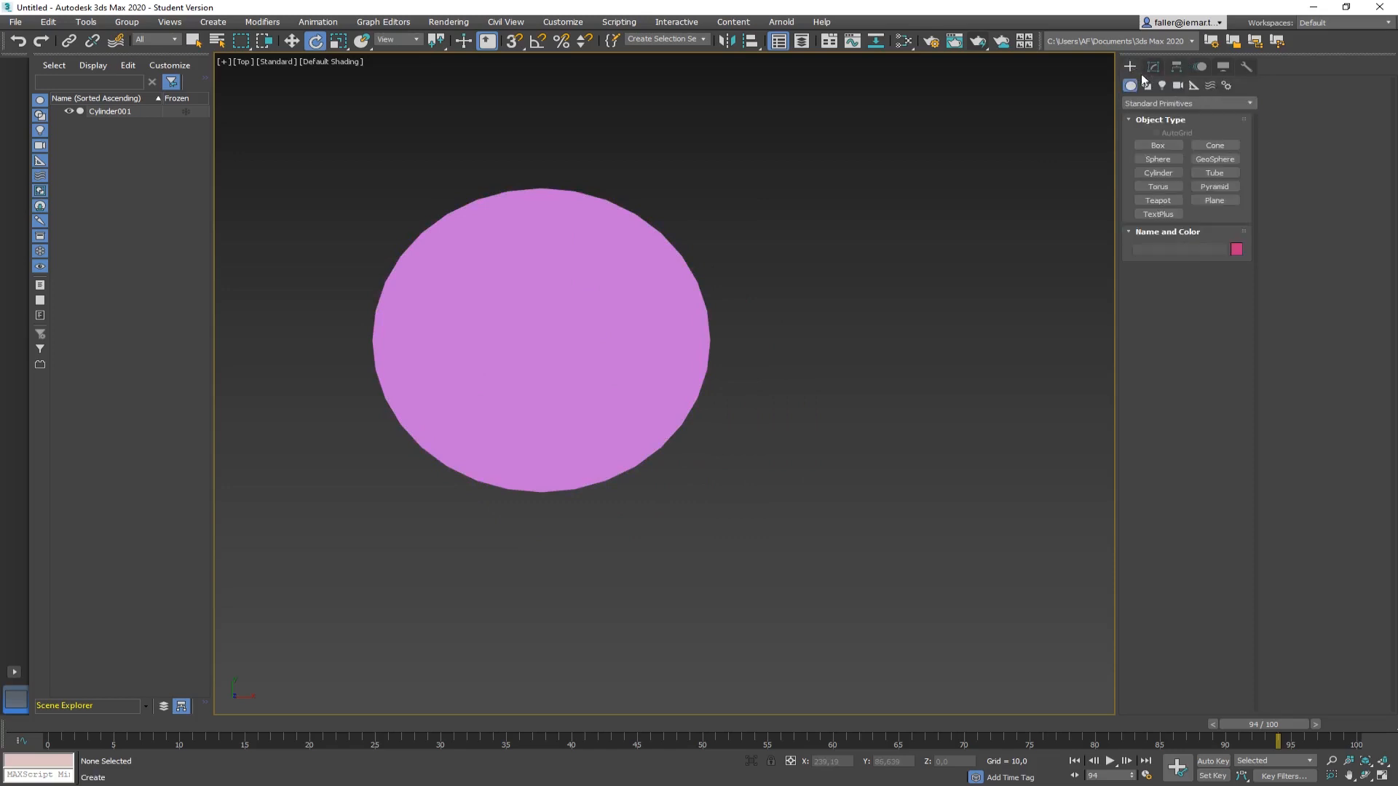
{"action": "left_click", "coordinate": [1192, 86]}
{"action": "left_click", "coordinate": [1158, 145]}
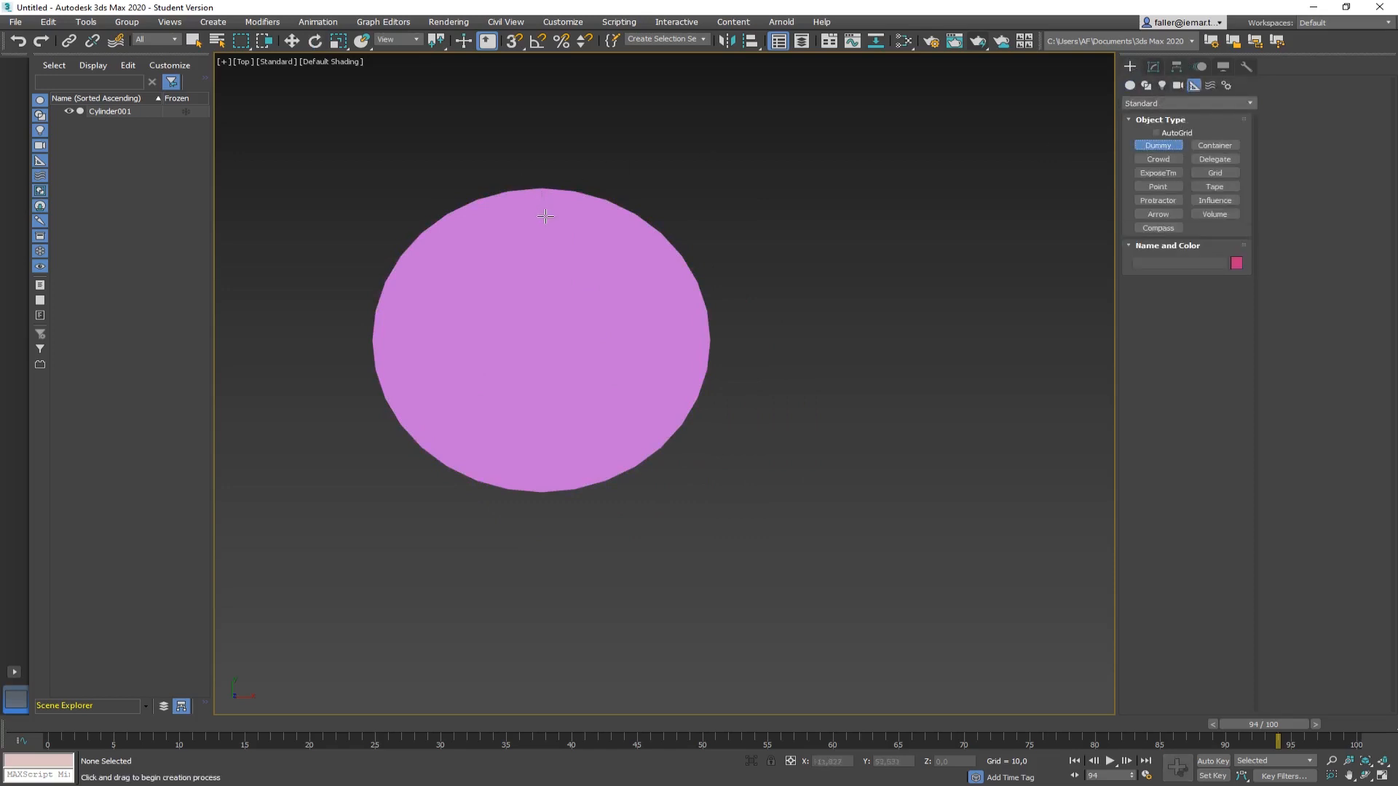
{"action": "left_click_drag", "start_coordinate": [545, 212], "coordinate": [579, 234]}
{"action": "key", "text": "F3"}
{"action": "middle_click_drag", "start_coordinate": [580, 217], "coordinate": [575, 237]}
{"action": "scroll", "coordinate": [558, 234], "scroll_direction": "up", "scroll_amount": 2}
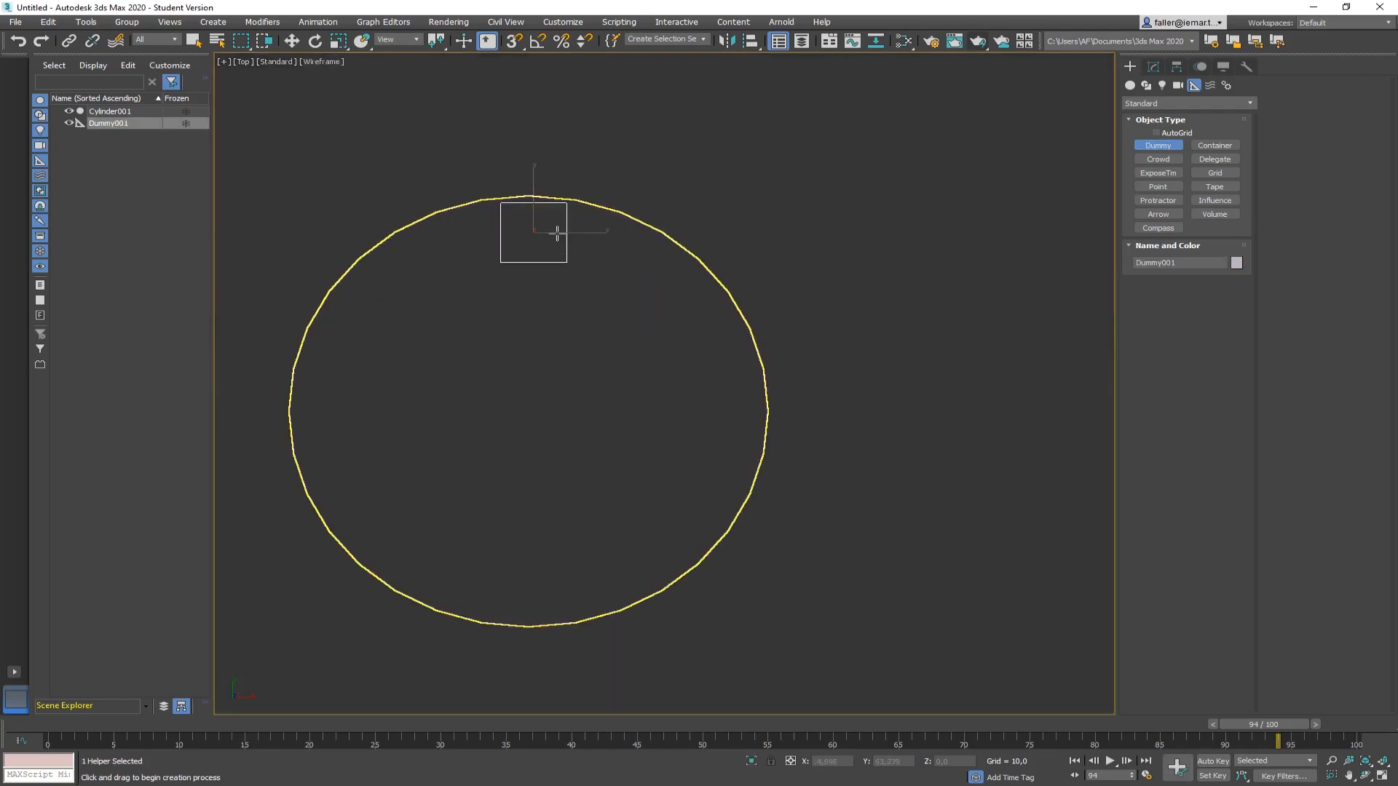
{"action": "scroll", "coordinate": [556, 233], "scroll_direction": "down", "scroll_amount": 2}
{"action": "key", "text": "F3"}
{"action": "middle_click_drag", "start_coordinate": [560, 236], "coordinate": [547, 242]}
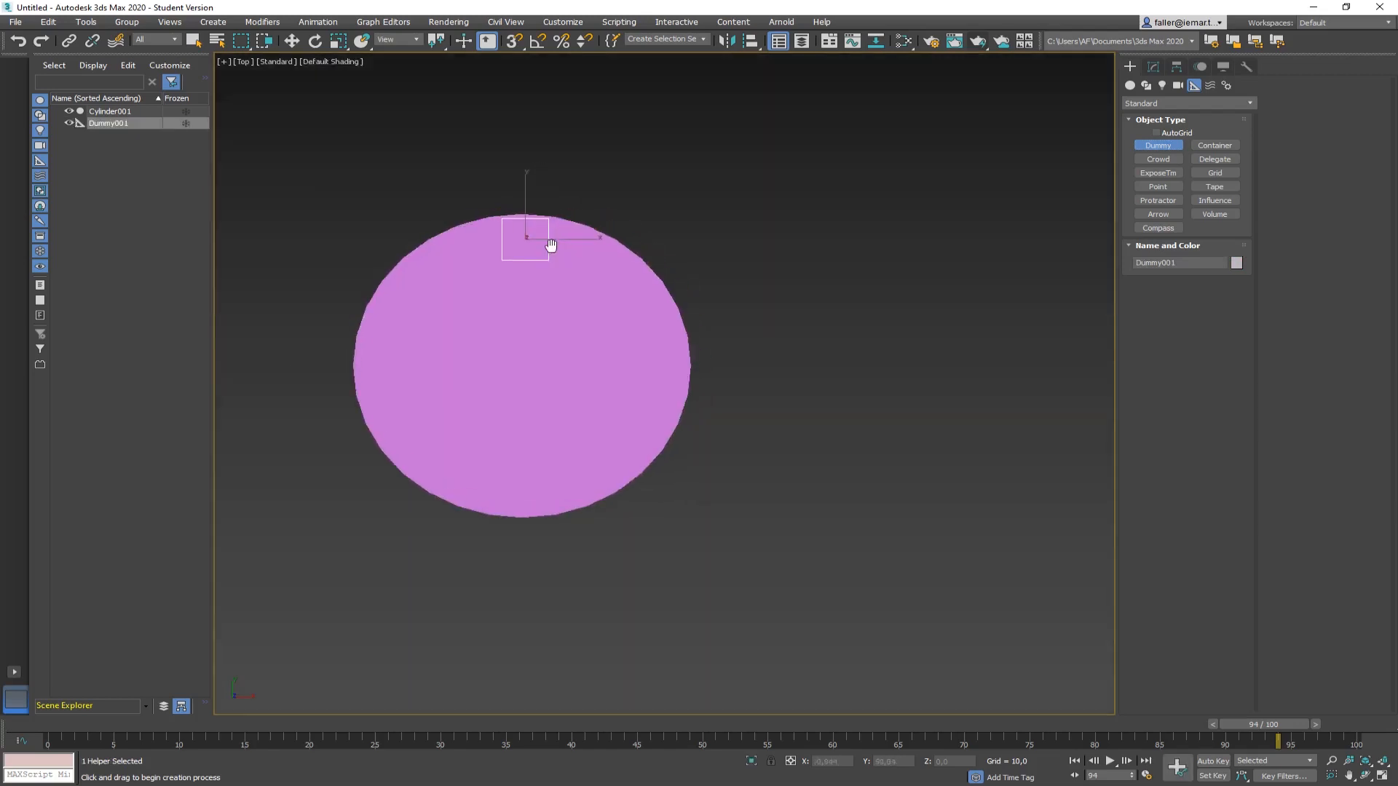
Create a long box as a bar from the disc's upper edge, about 13 long, 181.7 wide and 7.4 high
{"action": "left_click", "coordinate": [1130, 86]}
{"action": "left_click", "coordinate": [1157, 145]}
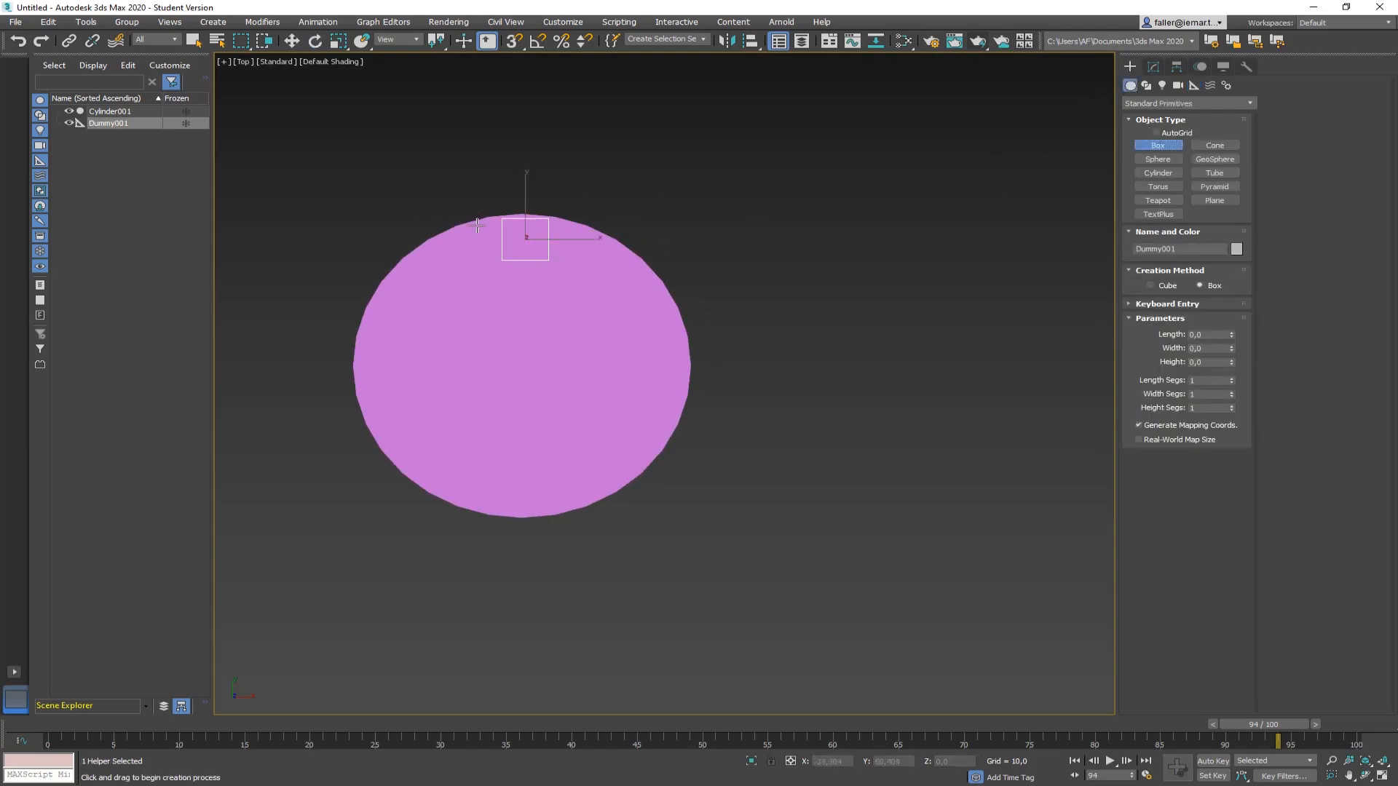
{"action": "left_click_drag", "start_coordinate": [476, 224], "coordinate": [886, 244]}
{"action": "left_click", "coordinate": [888, 235]}
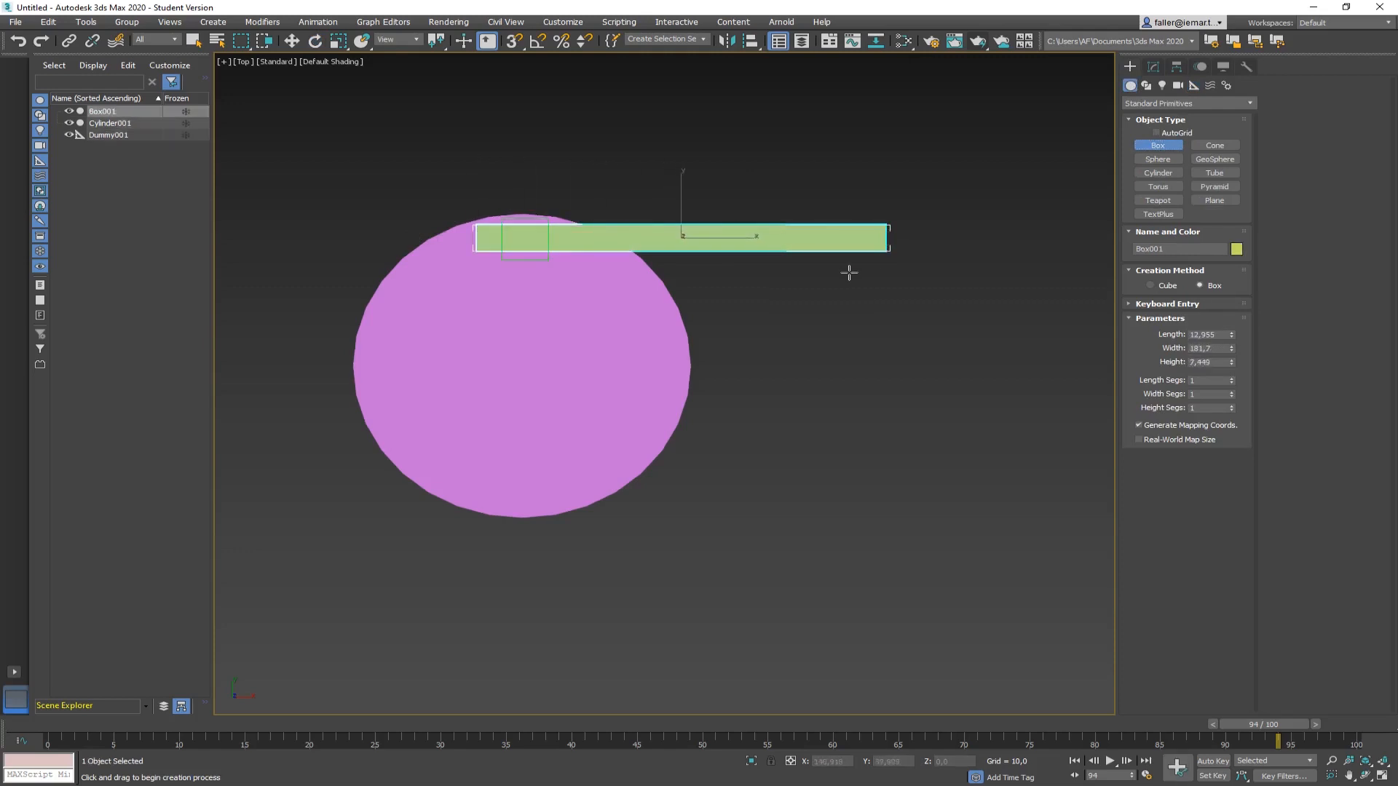
{"action": "middle_click_drag", "start_coordinate": [837, 283], "coordinate": [870, 159], "text": "alt"}
{"action": "key", "text": "t"}
{"action": "scroll", "coordinate": [848, 287], "scroll_direction": "up", "scroll_amount": 3}
{"action": "scroll", "coordinate": [871, 159], "scroll_direction": "down", "scroll_amount": 2}
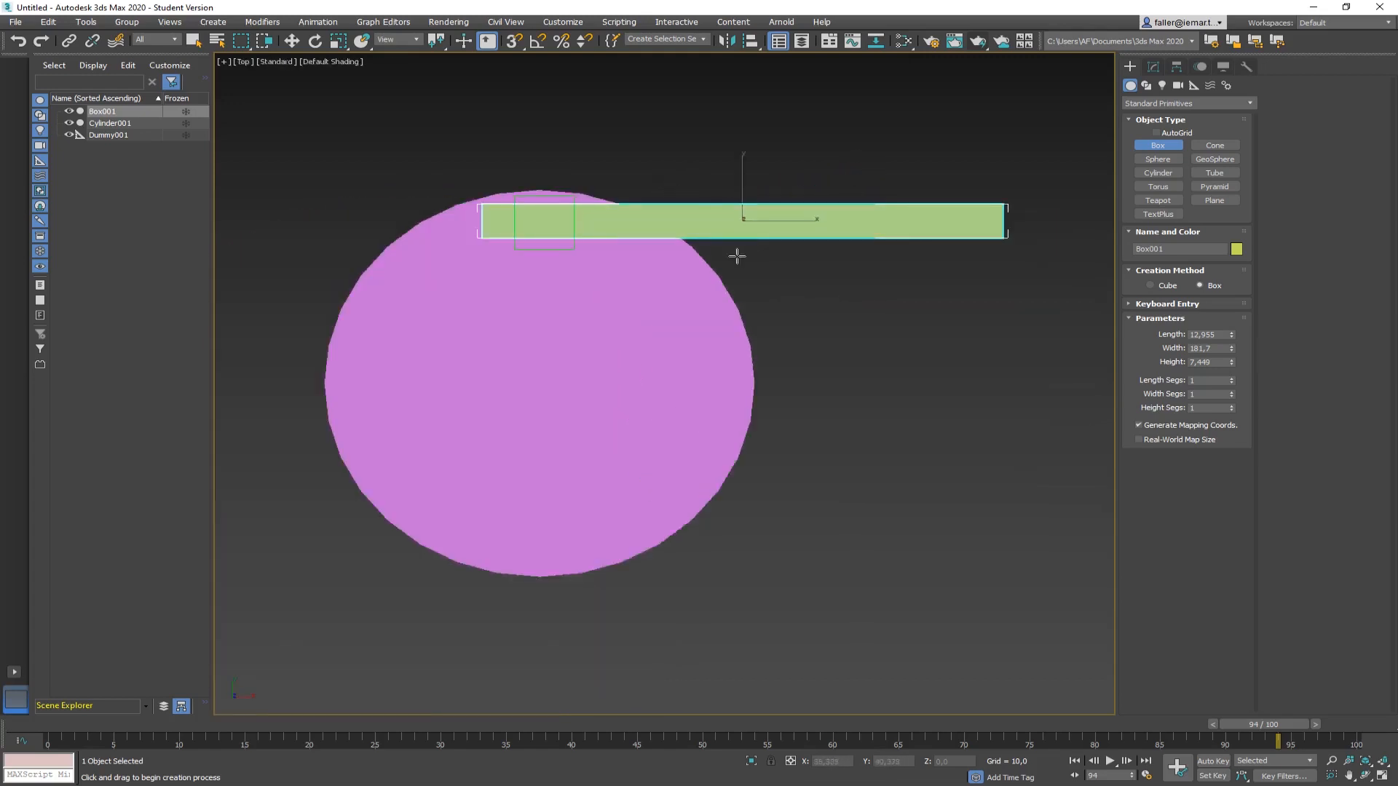
Raise the bar along Z to about 6.1 and reduce its height to 2.98
{"action": "middle_click_drag", "start_coordinate": [736, 256], "coordinate": [737, 176]}
{"action": "mouse_move", "coordinate": [769, 188]}
{"action": "left_mouse_down"}
{"action": "mouse_move", "coordinate": [758, 143]}
{"action": "mouse_move", "coordinate": [762, 165]}
{"action": "left_mouse_up"}
{"action": "left_click", "coordinate": [1153, 66]}
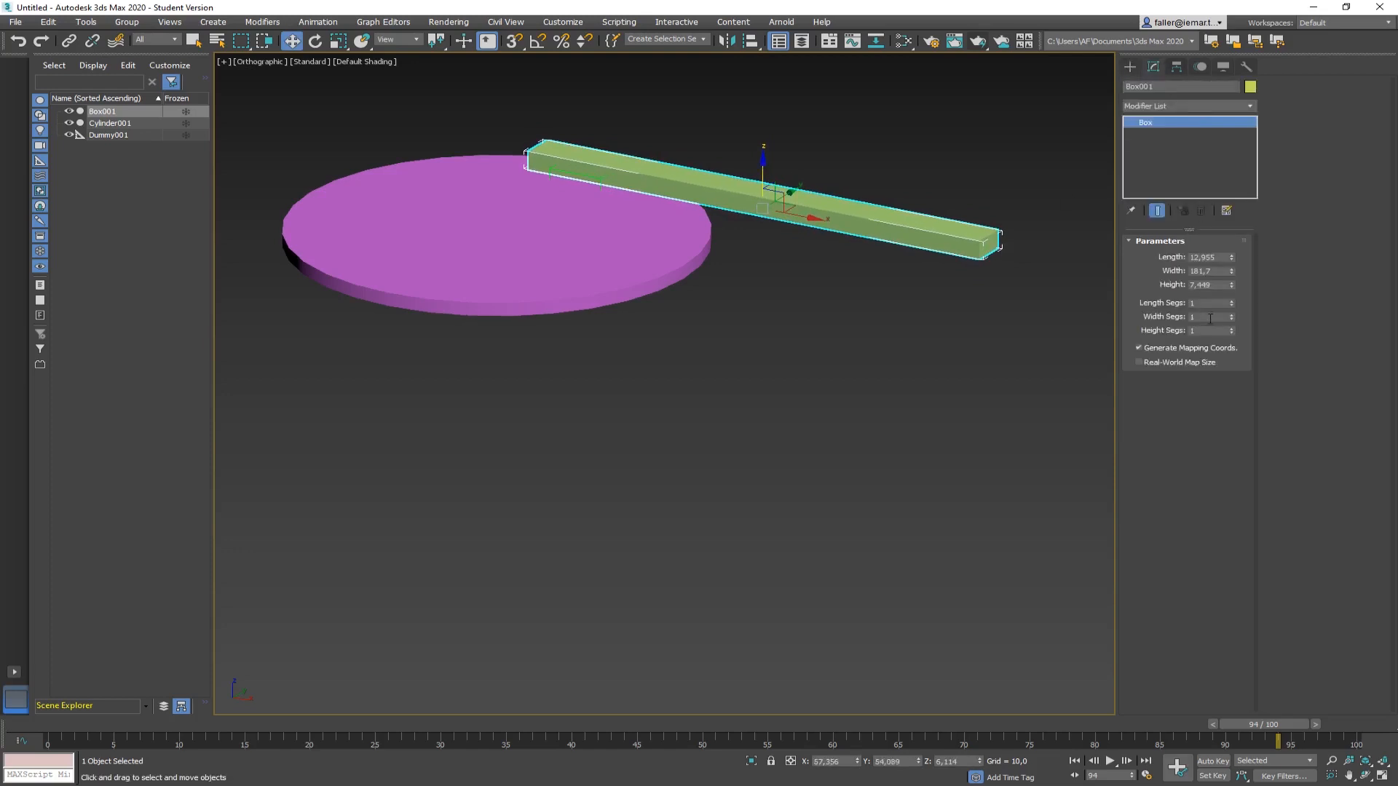
{"action": "left_click_drag", "start_coordinate": [1230, 285], "coordinate": [1233, 329]}
Delete the dummy helper near the bar's end on the disc
{"action": "middle_click_drag", "start_coordinate": [354, 544], "coordinate": [425, 557], "text": "alt"}
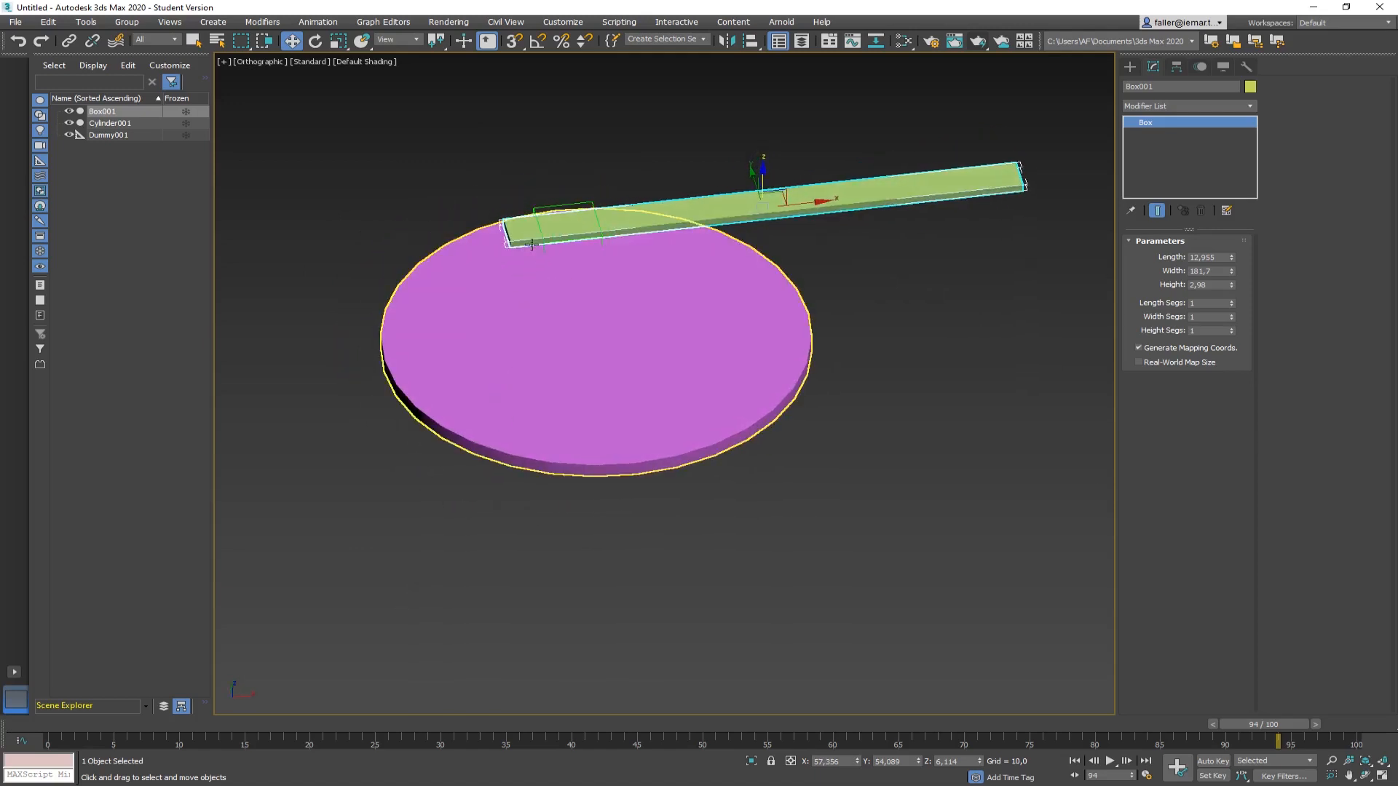
{"action": "left_click", "coordinate": [583, 201]}
{"action": "left_click", "coordinate": [577, 202]}
{"action": "key", "text": "Delete"}
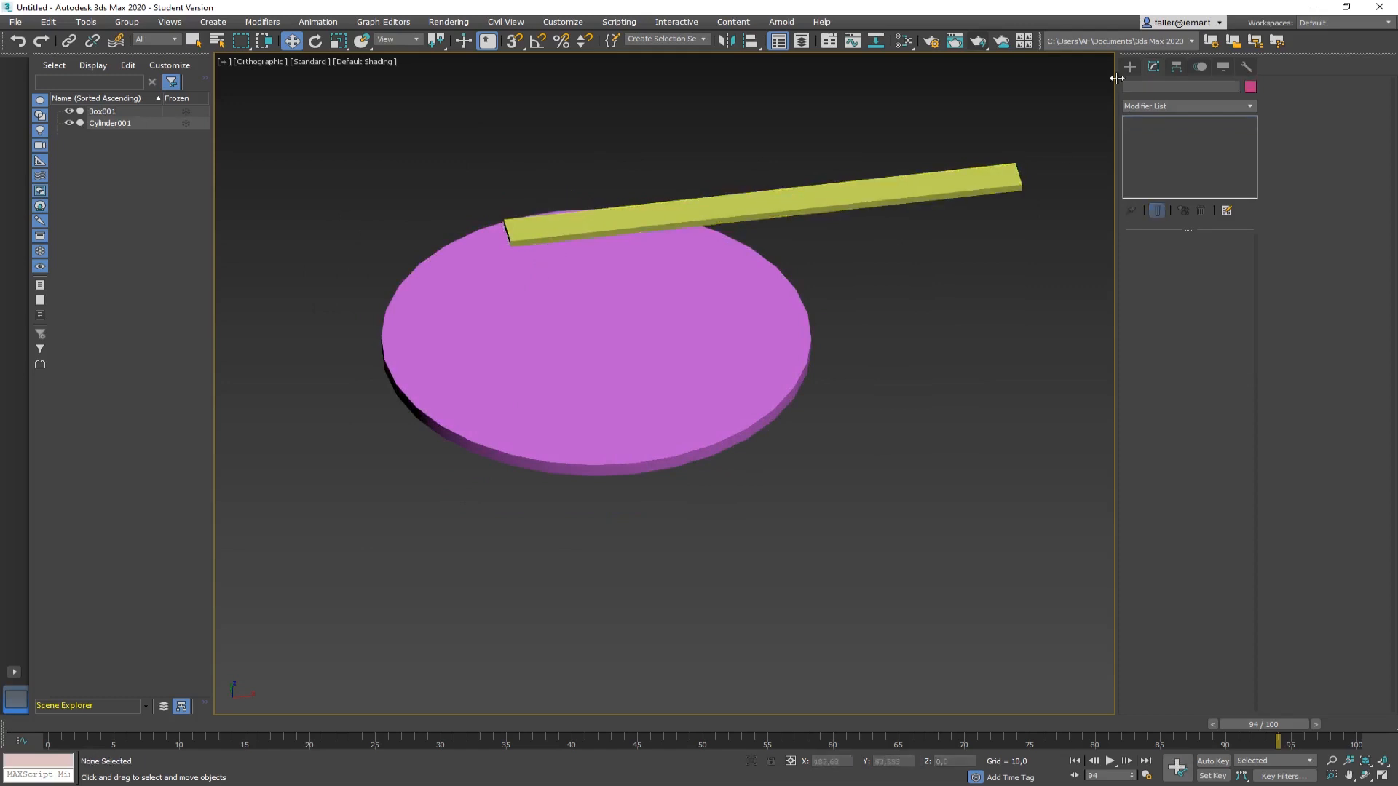
Create a small cylinder as a pin through the bar's end over the disc, about 4.3 in radius and 10.8 high
{"action": "left_click", "coordinate": [1129, 67]}
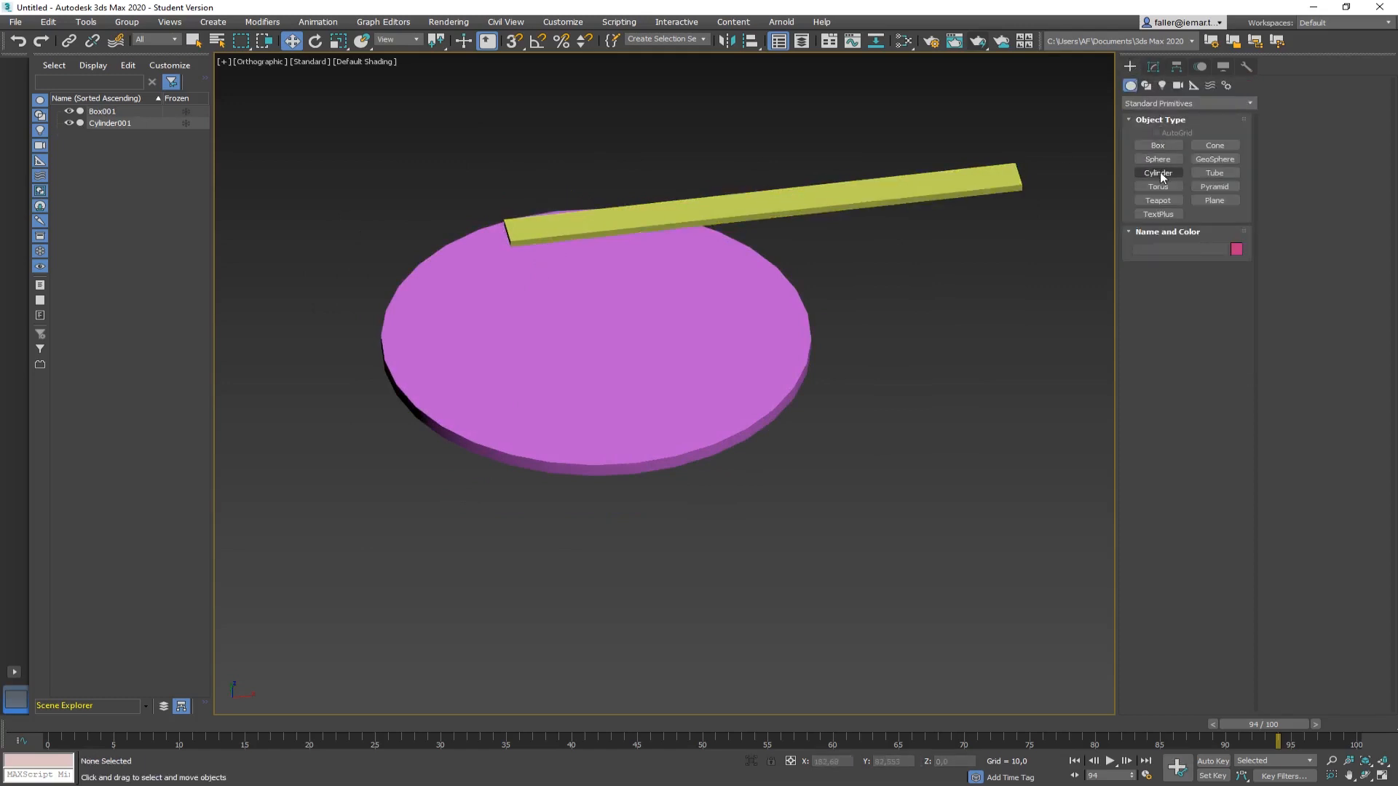
{"action": "left_click", "coordinate": [1157, 174]}
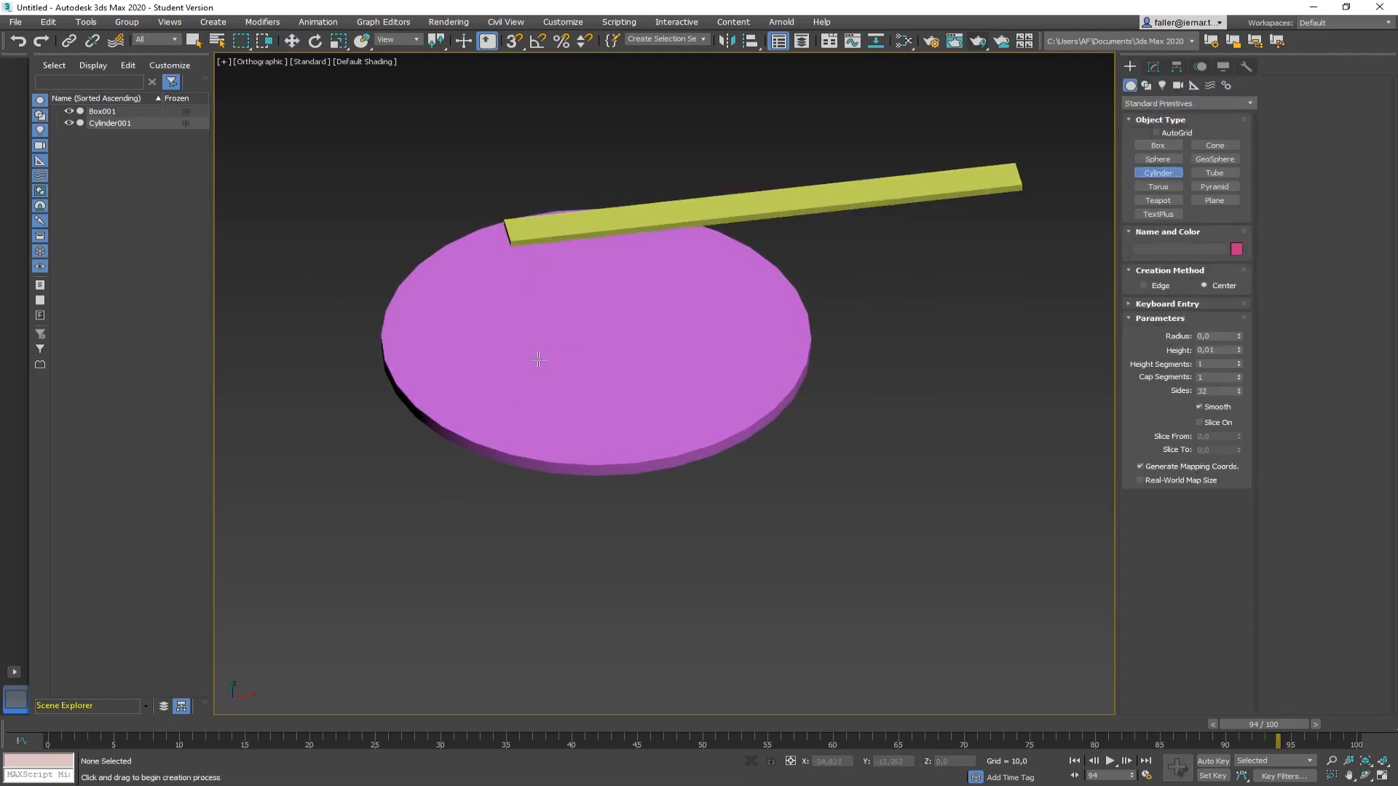
{"action": "key", "text": "t"}
{"action": "scroll", "coordinate": [630, 280], "scroll_direction": "up", "scroll_amount": 5}
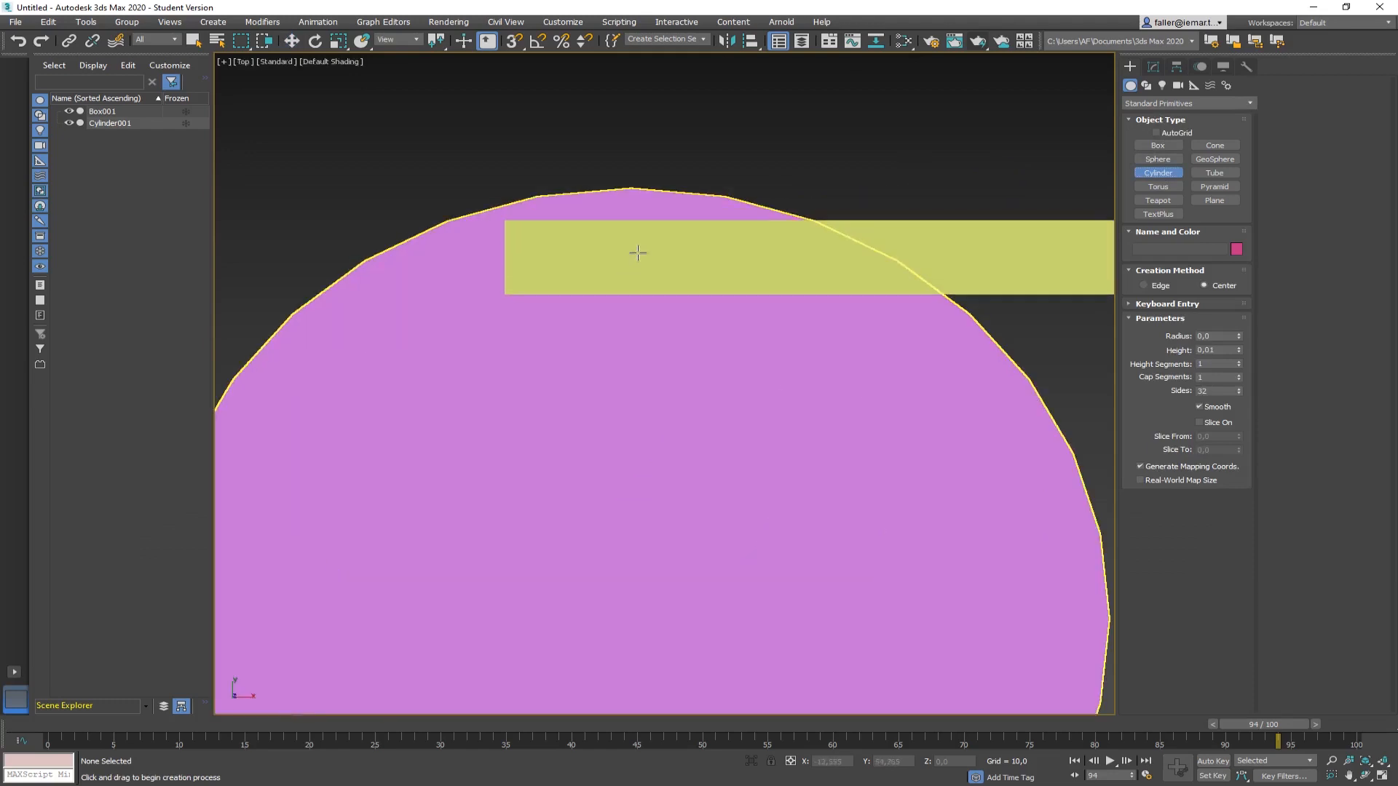
{"action": "left_click_drag", "start_coordinate": [630, 258], "coordinate": [655, 255]}
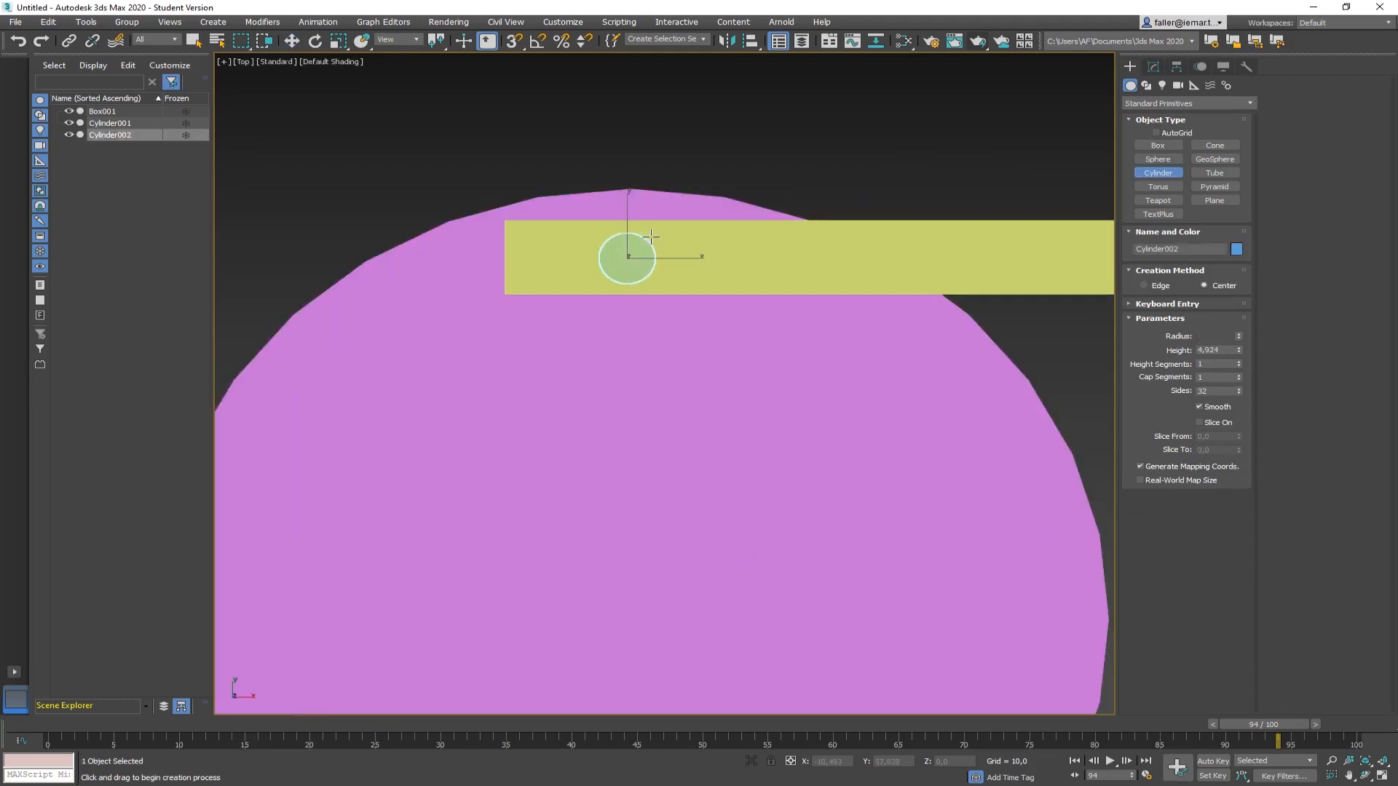
{"action": "left_click", "coordinate": [653, 207]}
{"action": "middle_click_drag", "start_coordinate": [653, 211], "coordinate": [640, 272], "text": "alt"}
{"action": "left_click", "coordinate": [849, 163]}
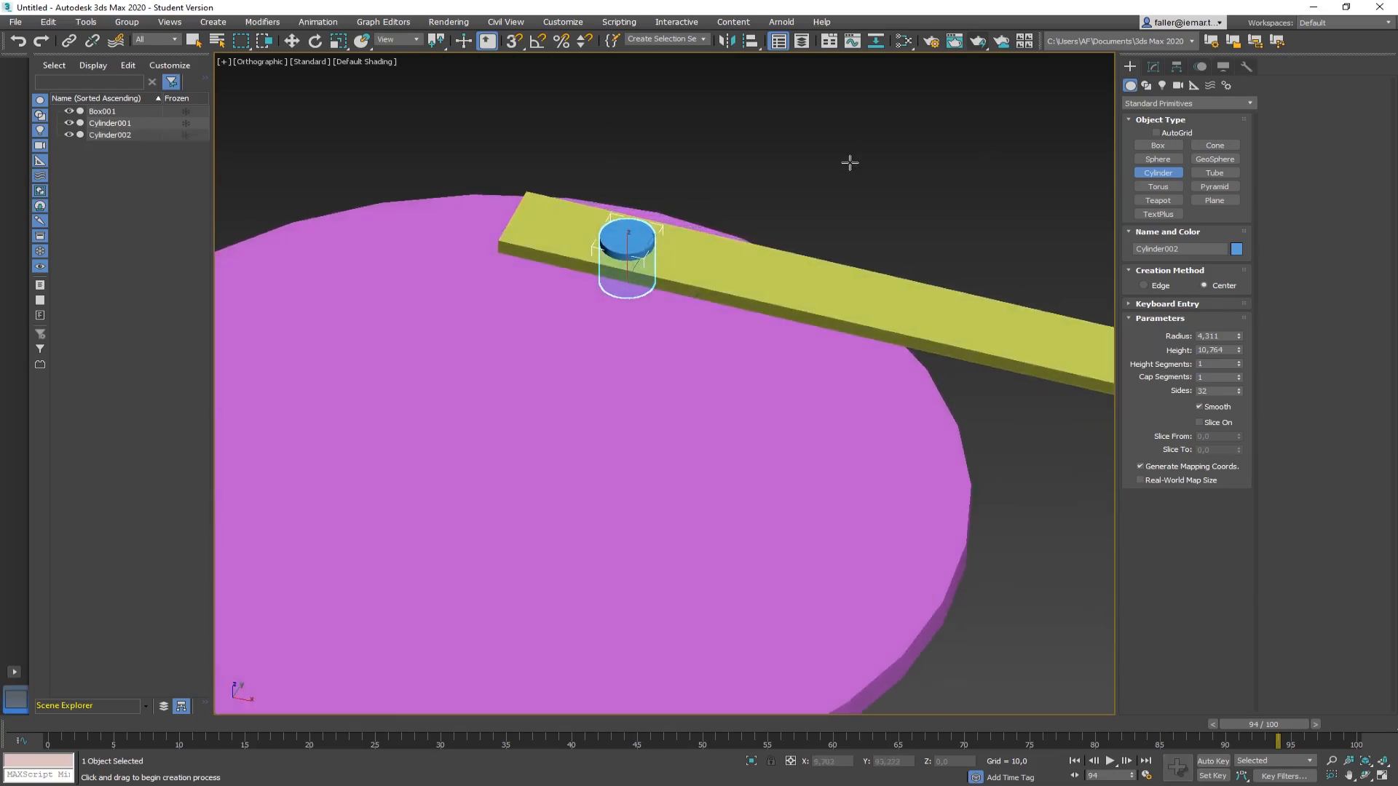
{"action": "key", "text": "w"}
{"action": "left_click", "coordinate": [811, 164]}
{"action": "scroll", "coordinate": [262, 237], "scroll_direction": "down", "scroll_amount": 4}
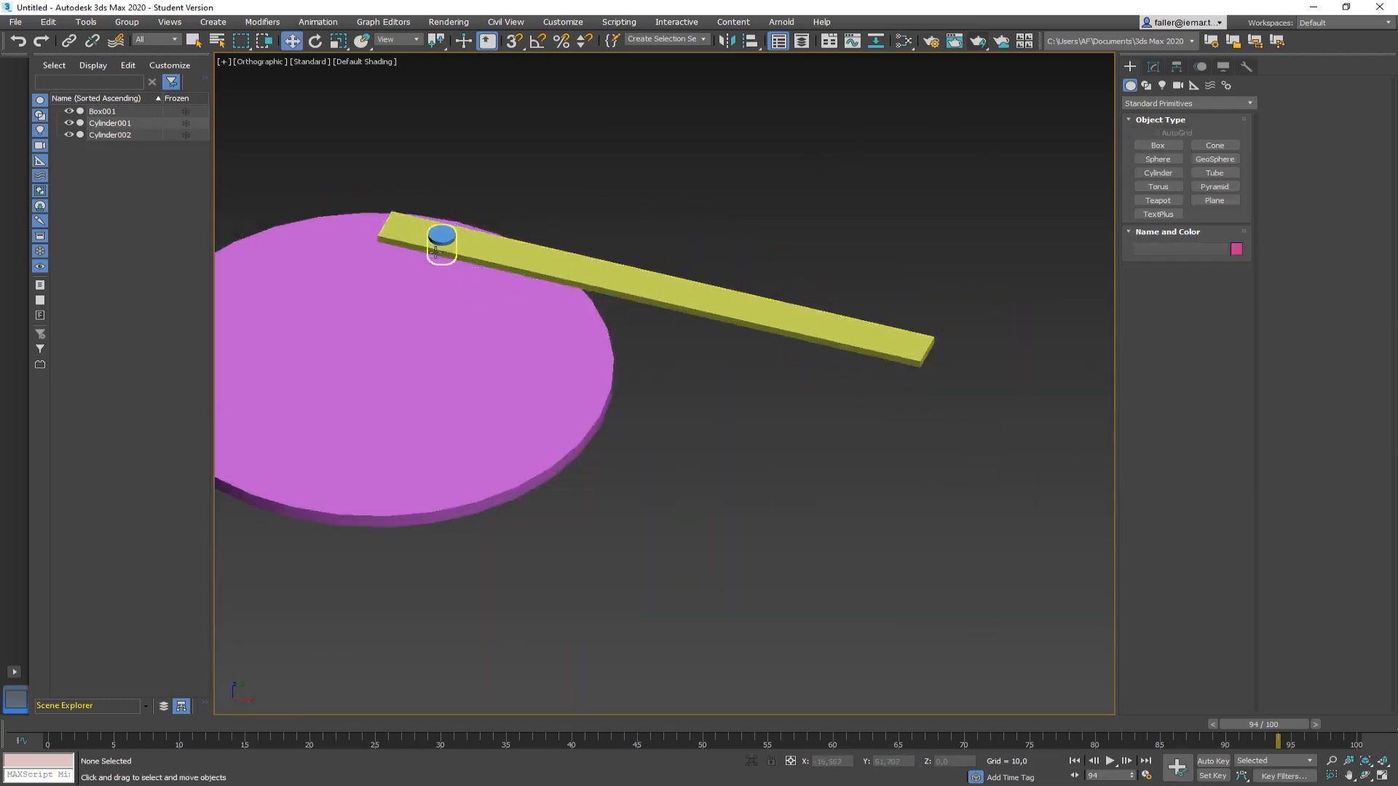
{"action": "middle_click_drag", "start_coordinate": [422, 299], "coordinate": [455, 305]}
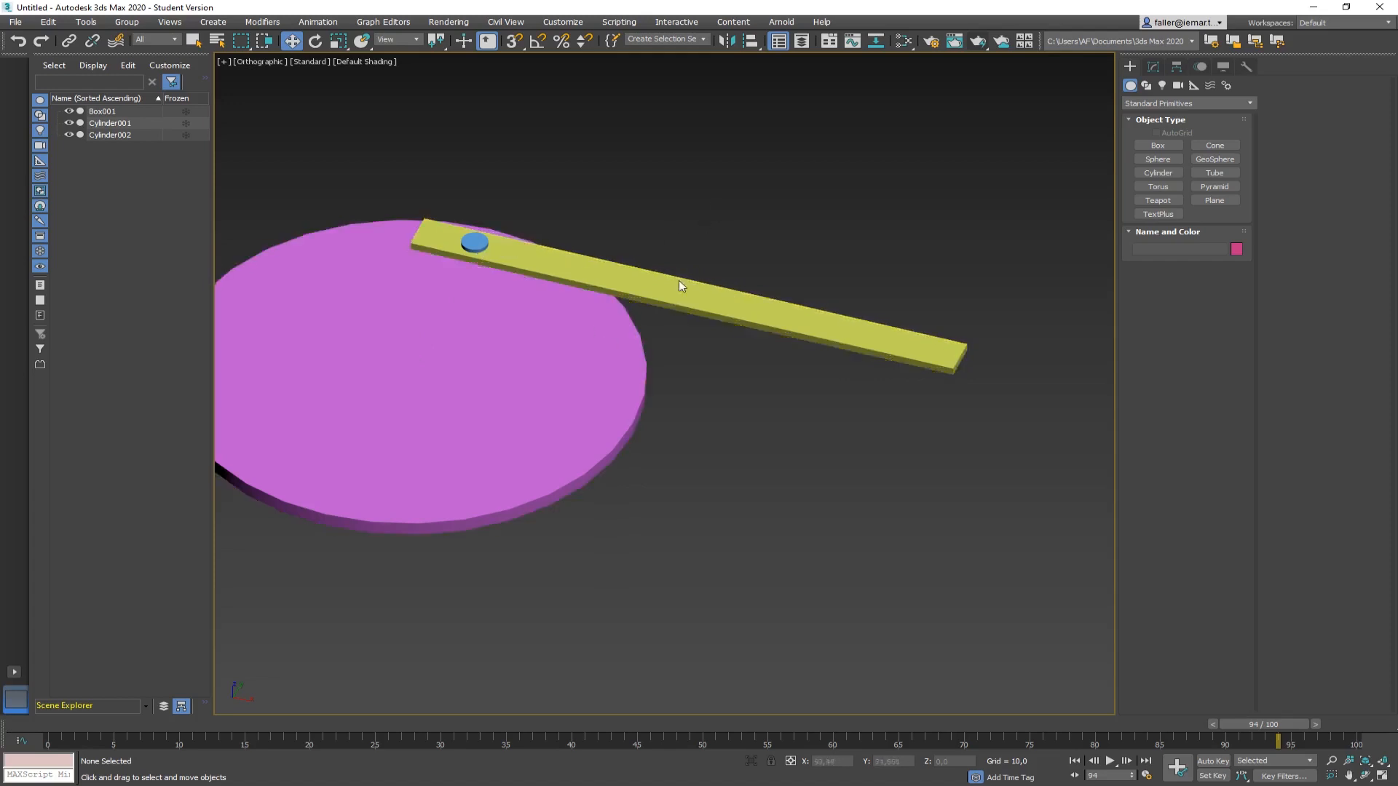
Link the small pin cylinder to the disc as its parent, and clear the selection
{"action": "left_click", "coordinate": [477, 244]}
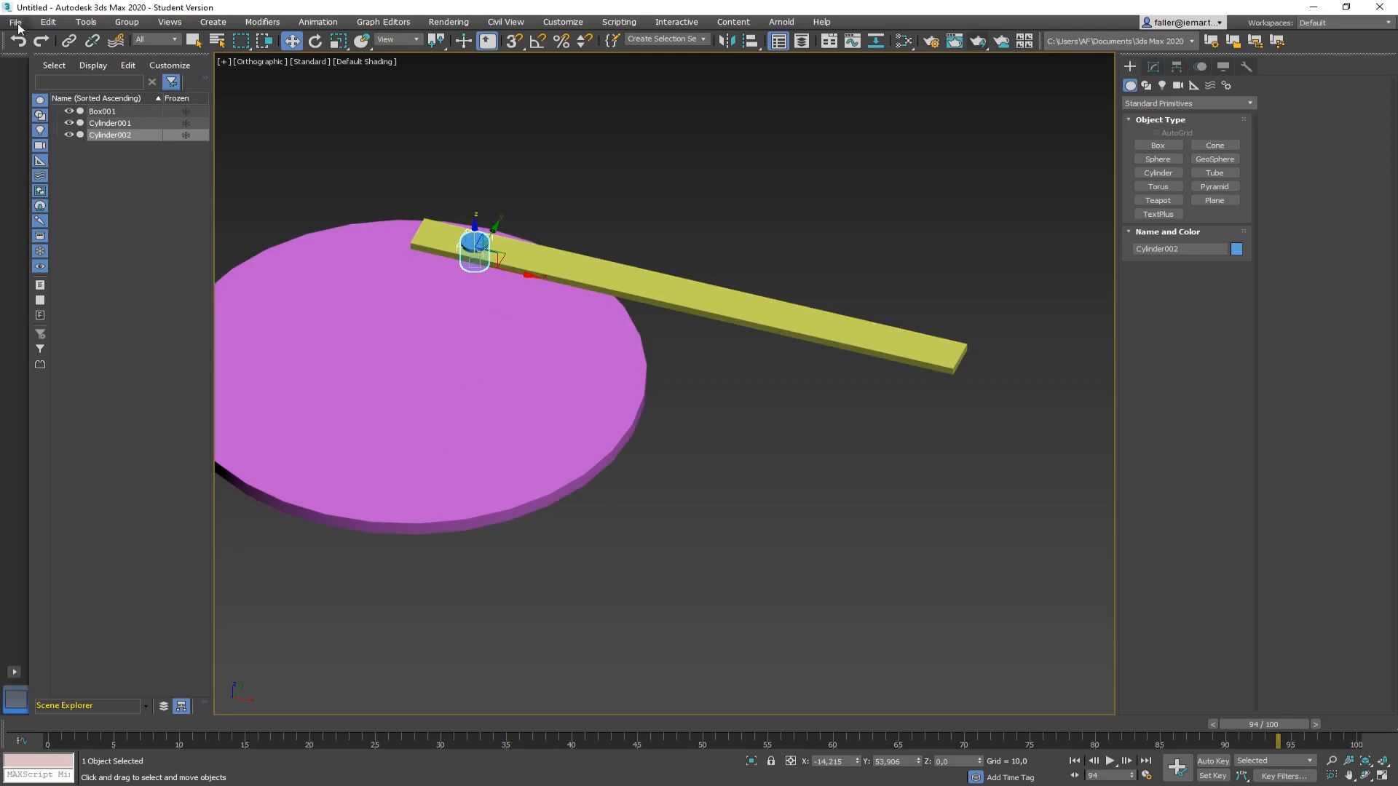
{"action": "left_click", "coordinate": [69, 41]}
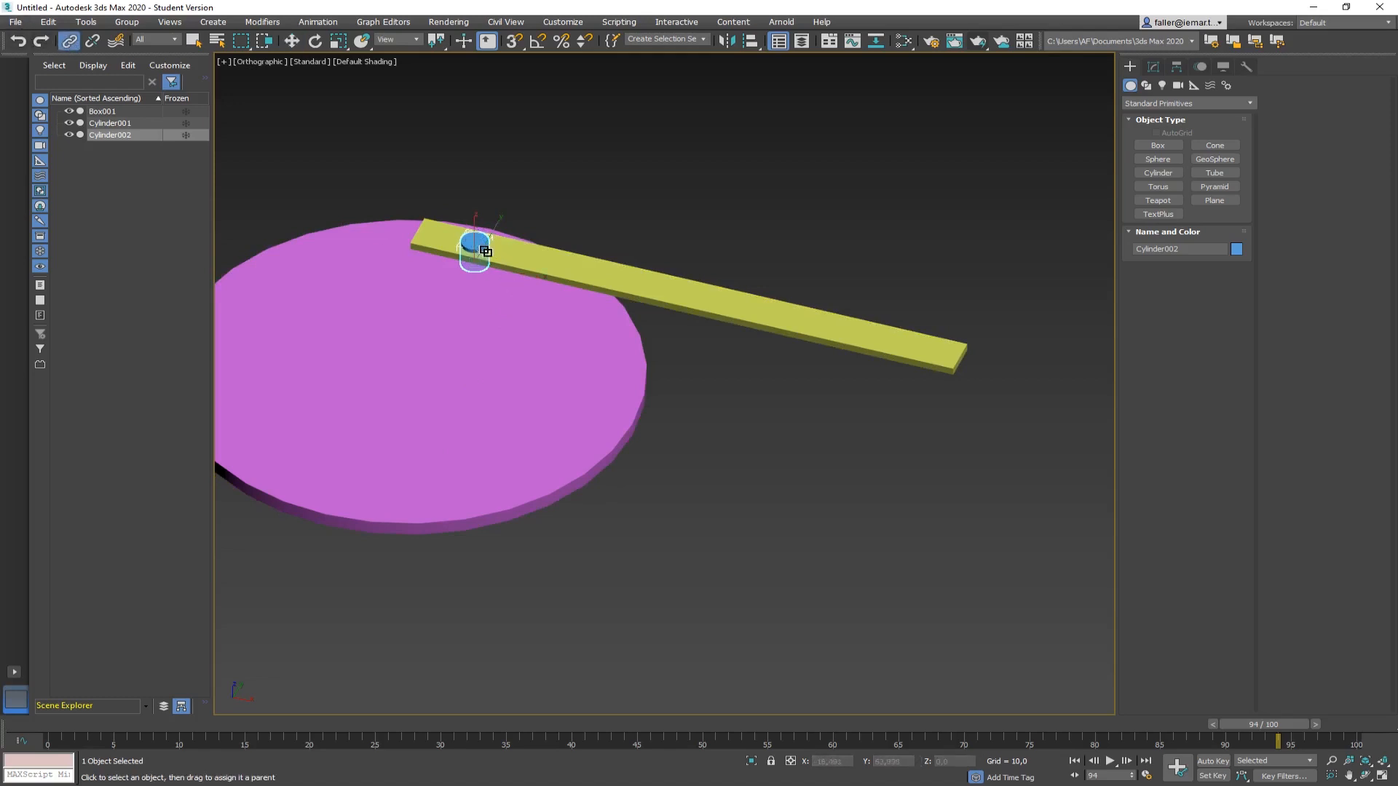
{"action": "left_click_drag", "start_coordinate": [484, 251], "coordinate": [488, 307]}
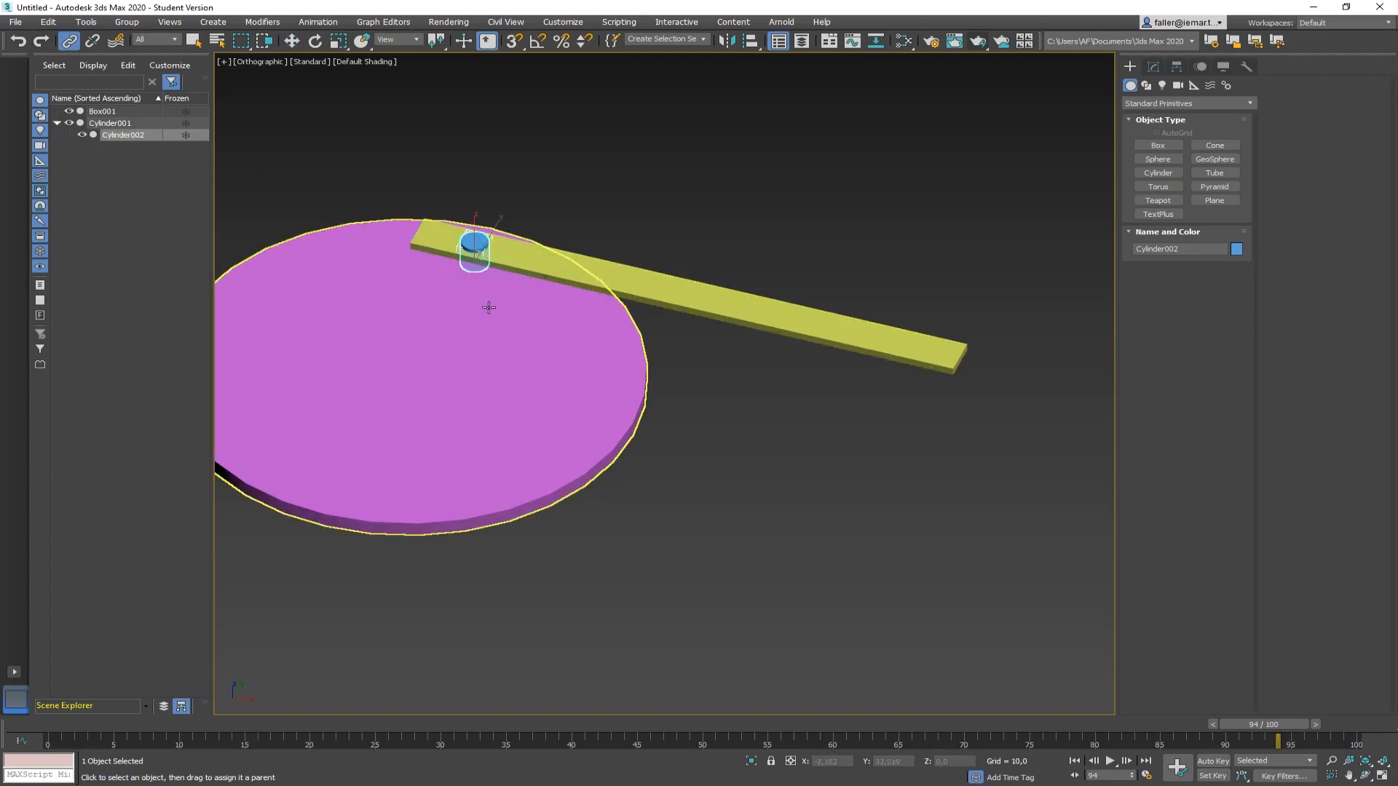
{"action": "left_click", "coordinate": [675, 210]}
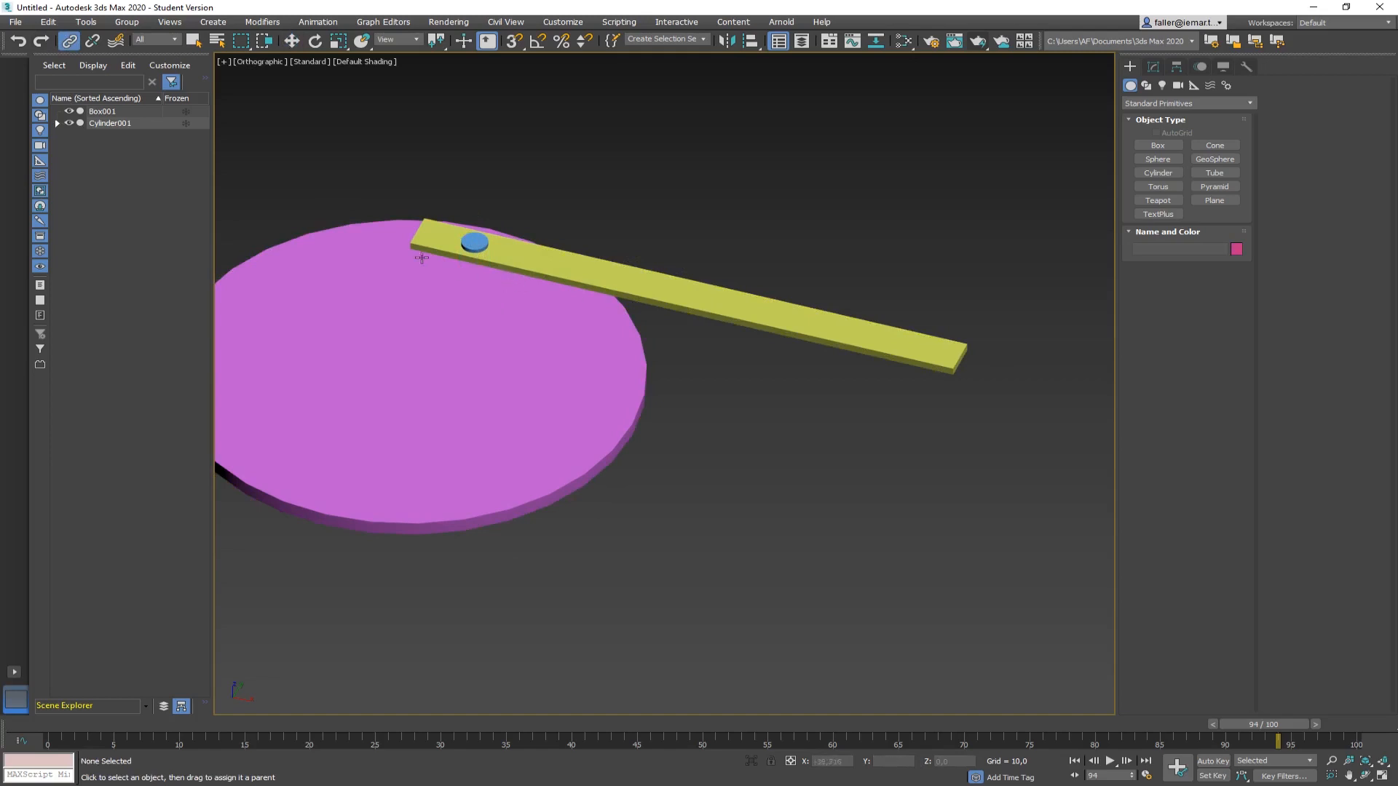
Link the bar to the small pin cylinder as its parent, and switch to the top view
{"action": "left_click", "coordinate": [835, 331]}
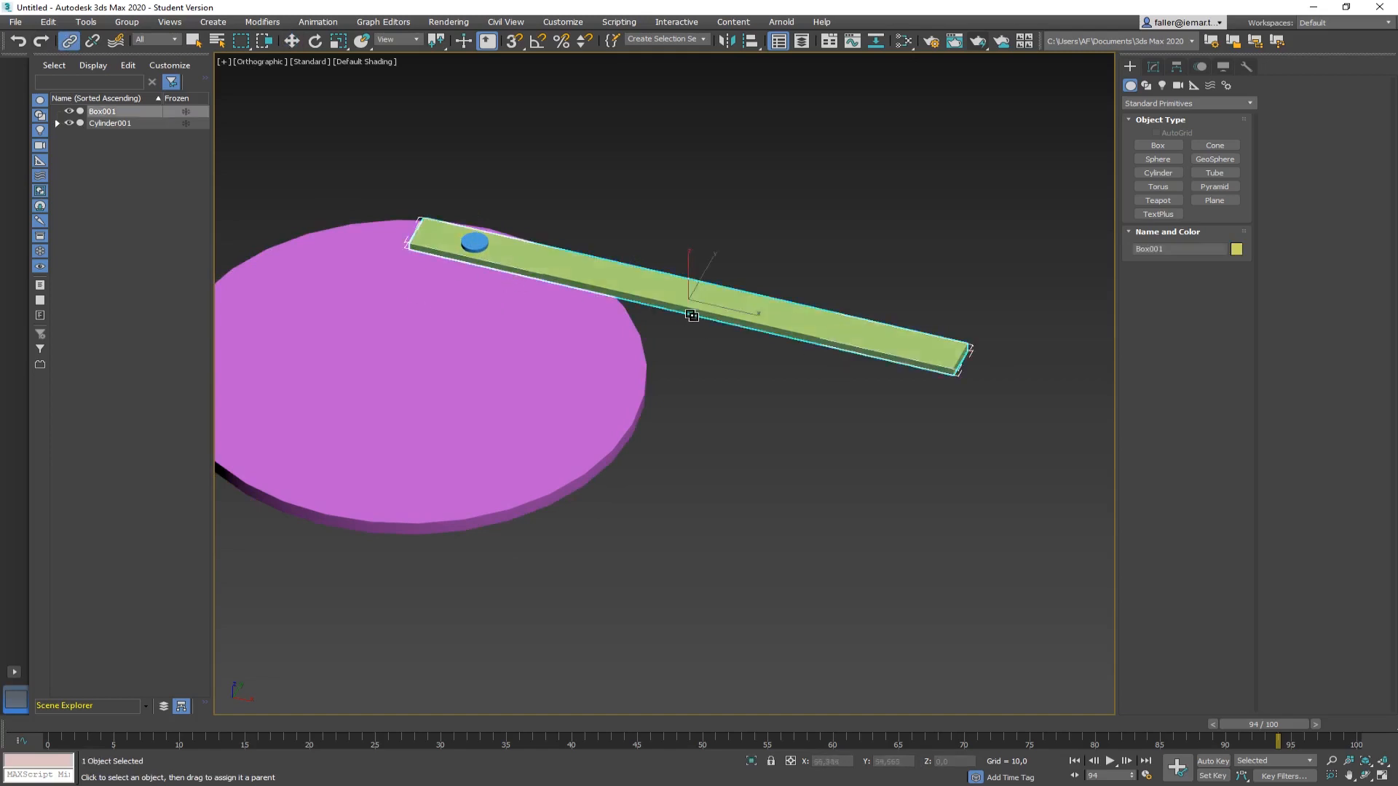
{"action": "left_click_drag", "start_coordinate": [701, 303], "coordinate": [493, 278]}
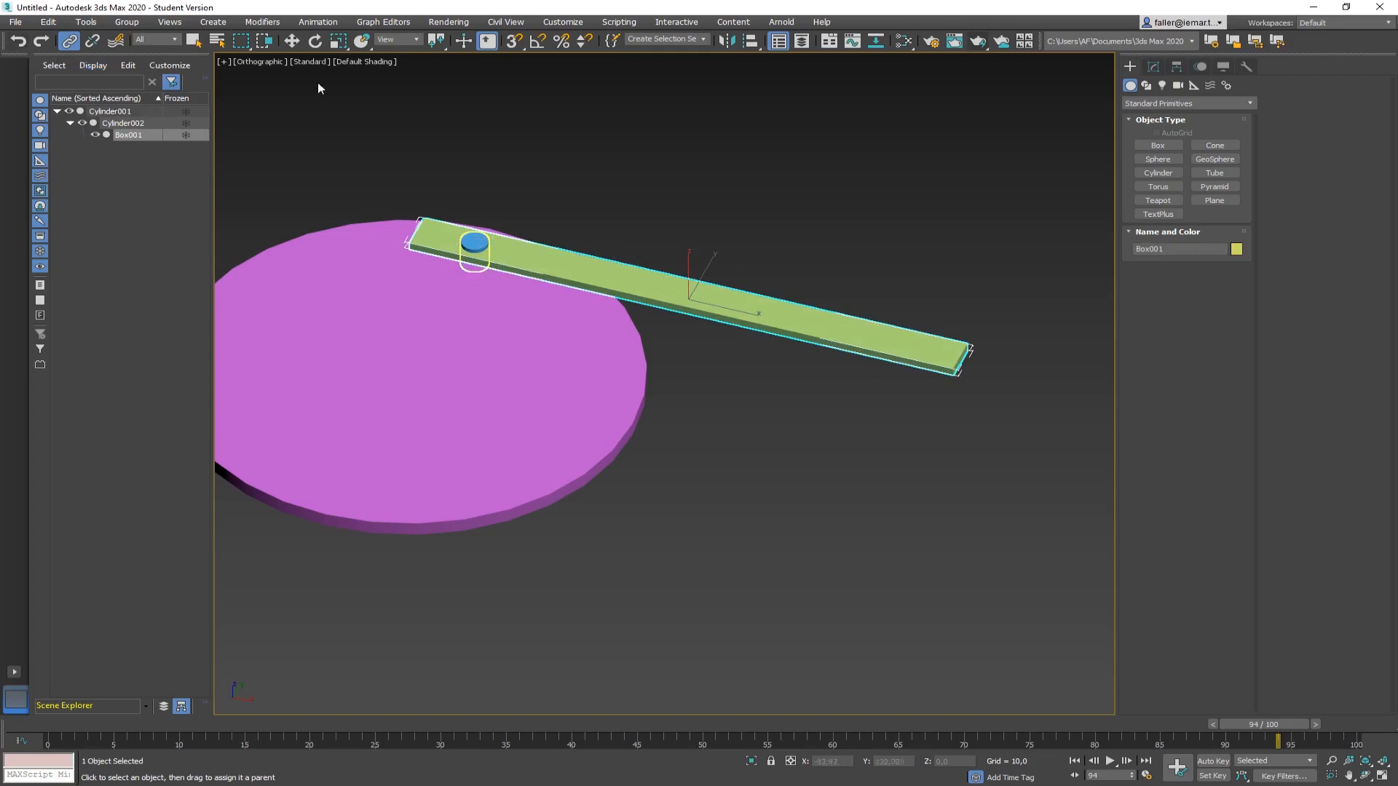
{"action": "middle_click_drag", "start_coordinate": [474, 119], "coordinate": [480, 140]}
{"action": "key", "text": "t"}
{"action": "middle_click_drag", "start_coordinate": [609, 221], "coordinate": [567, 206]}
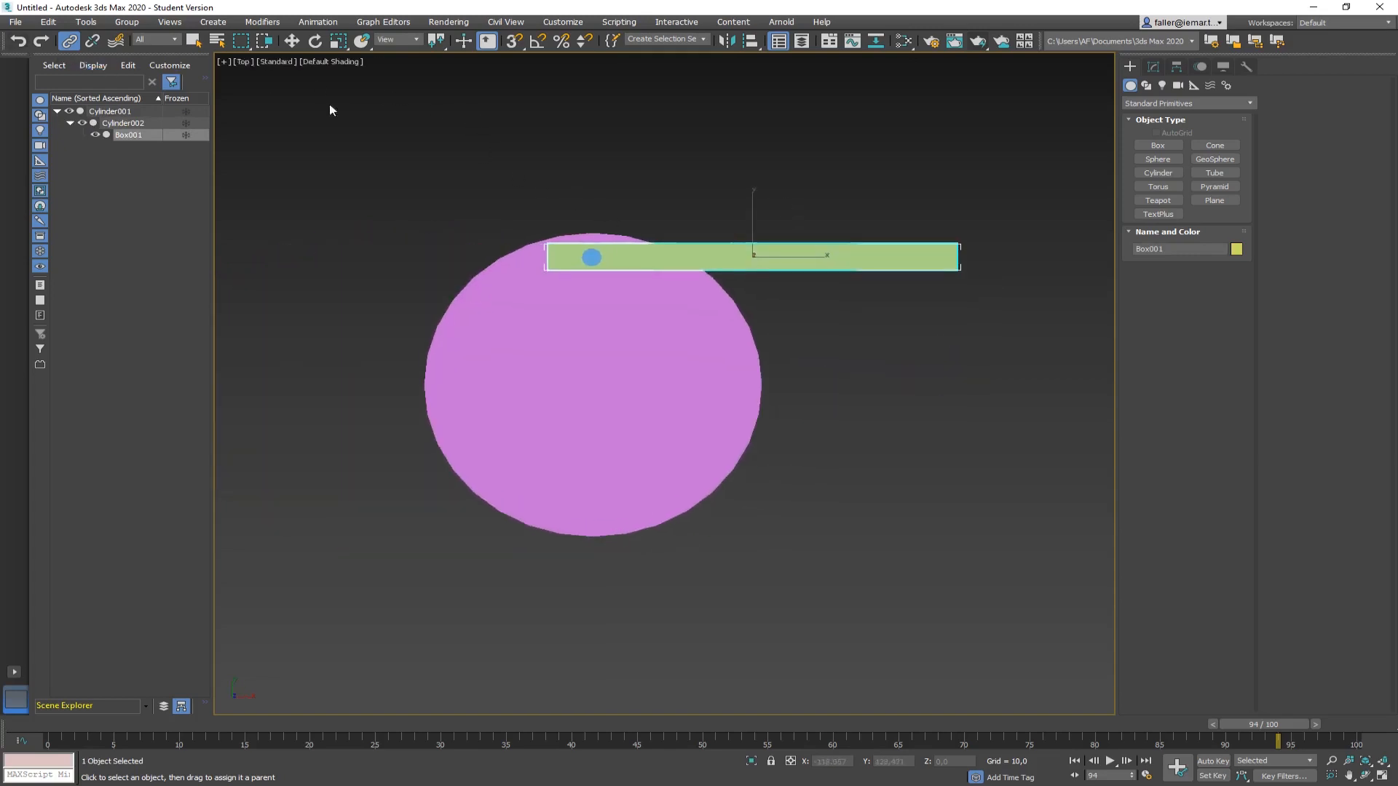
Try rotating the disc about its vertical axis to test the linkage, and clear the selection
{"action": "left_click", "coordinate": [314, 41]}
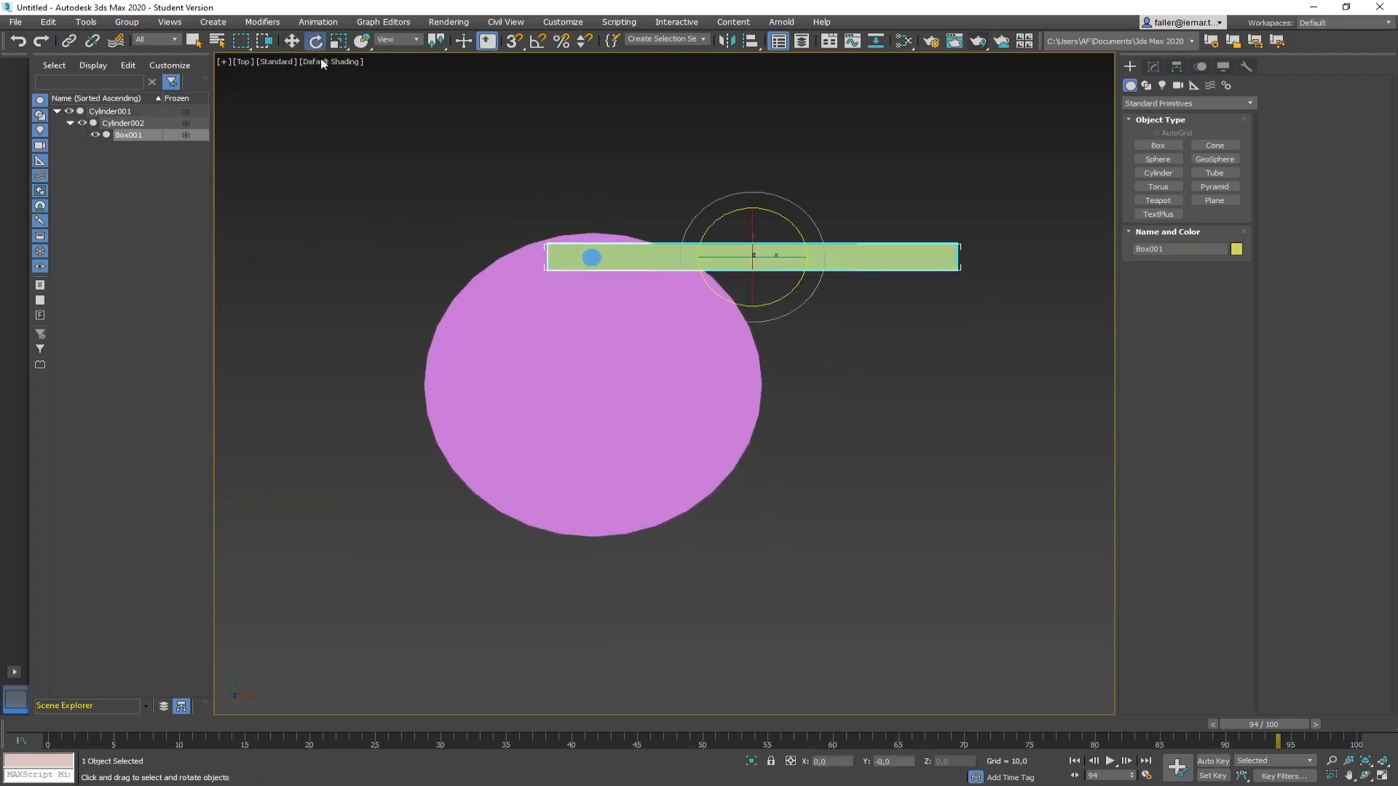
{"action": "left_click", "coordinate": [686, 393]}
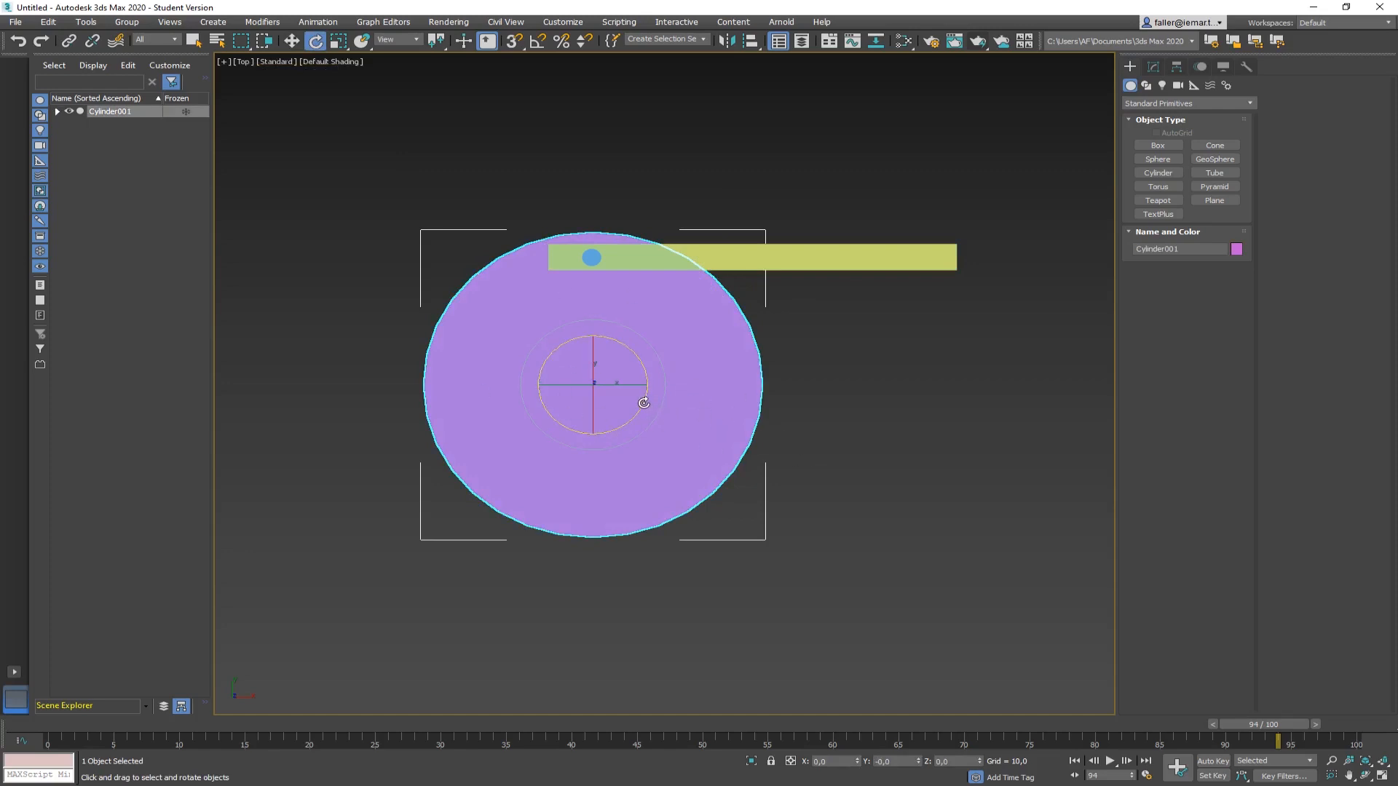
{"action": "mouse_move", "coordinate": [644, 403]}
{"action": "left_mouse_down"}
{"action": "mouse_move", "coordinate": [642, 480]}
{"action": "mouse_move", "coordinate": [639, 321]}
{"action": "mouse_move", "coordinate": [641, 452]}
{"action": "mouse_move", "coordinate": [641, 361]}
{"action": "mouse_move", "coordinate": [640, 408]}
{"action": "left_mouse_up"}
{"action": "left_click", "coordinate": [817, 376]}
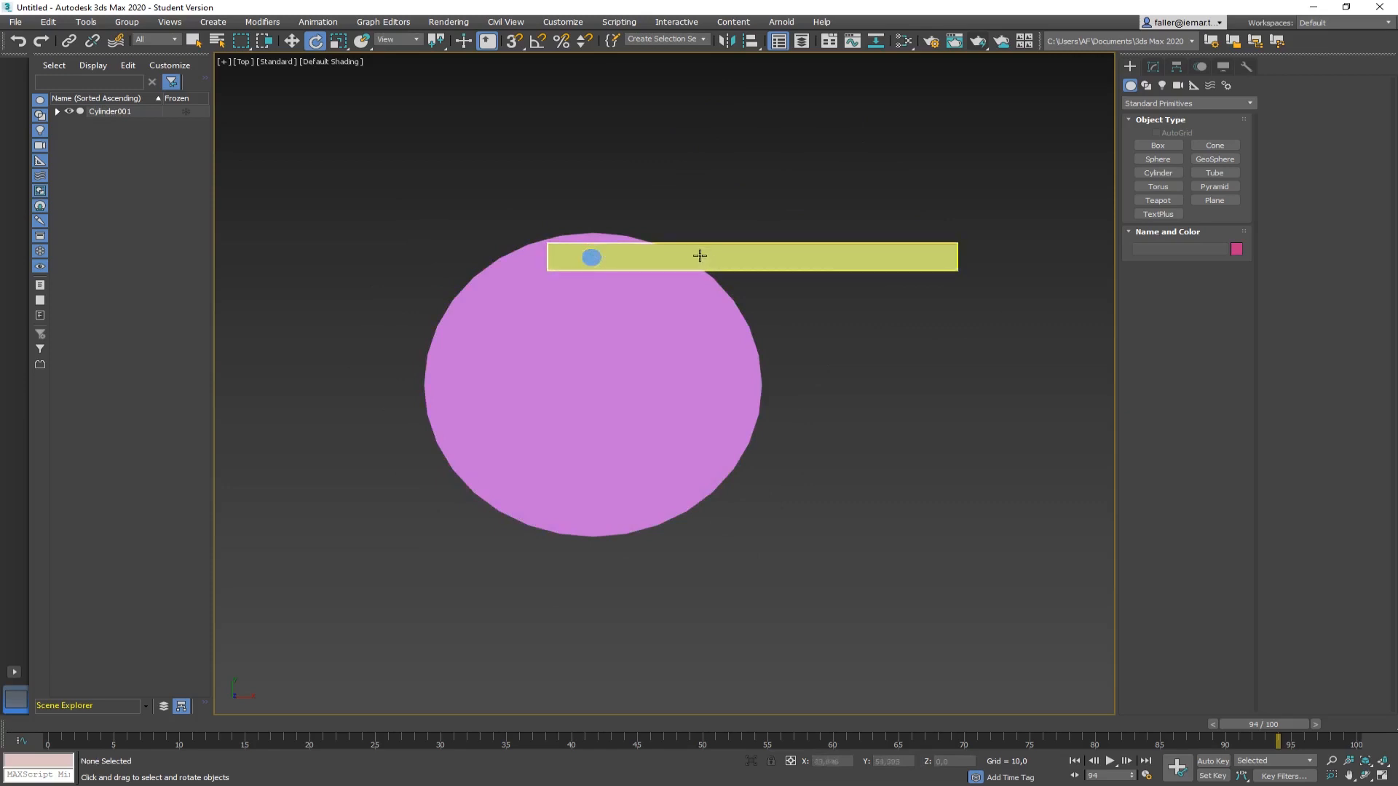
Check the bar's link inheritance options, and try another rotation of the disc, cancelling it
{"action": "left_click", "coordinate": [735, 258]}
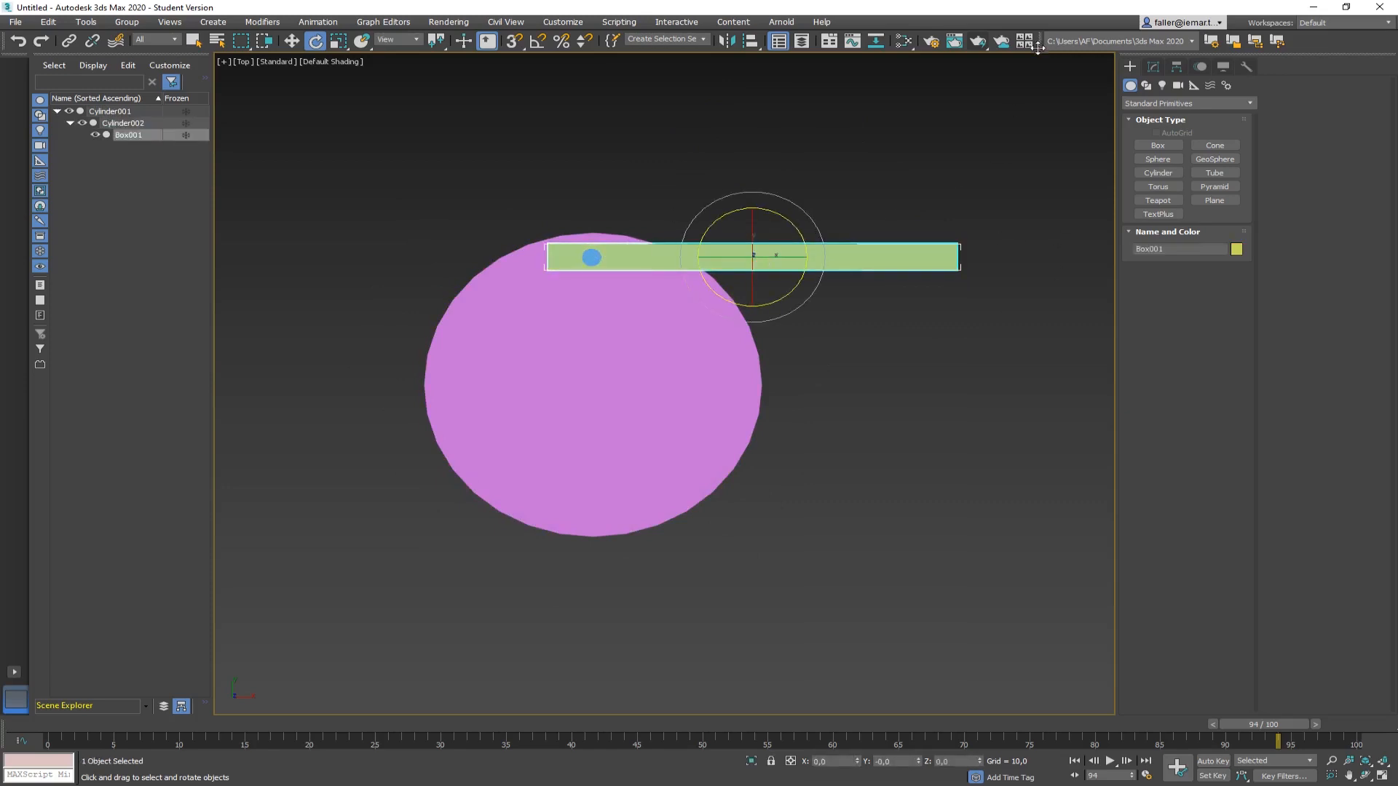
{"action": "left_click", "coordinate": [1176, 66]}
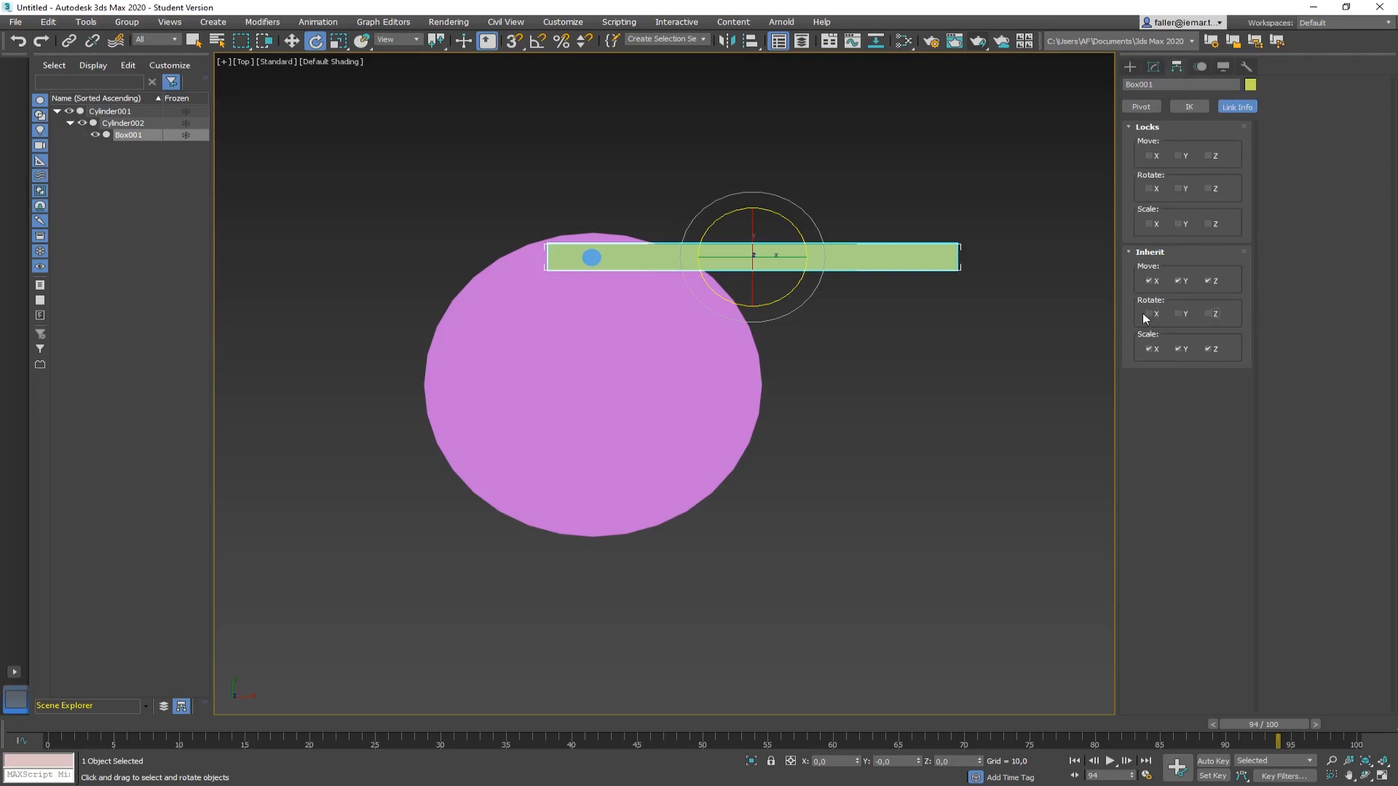
{"action": "left_click", "coordinate": [750, 399]}
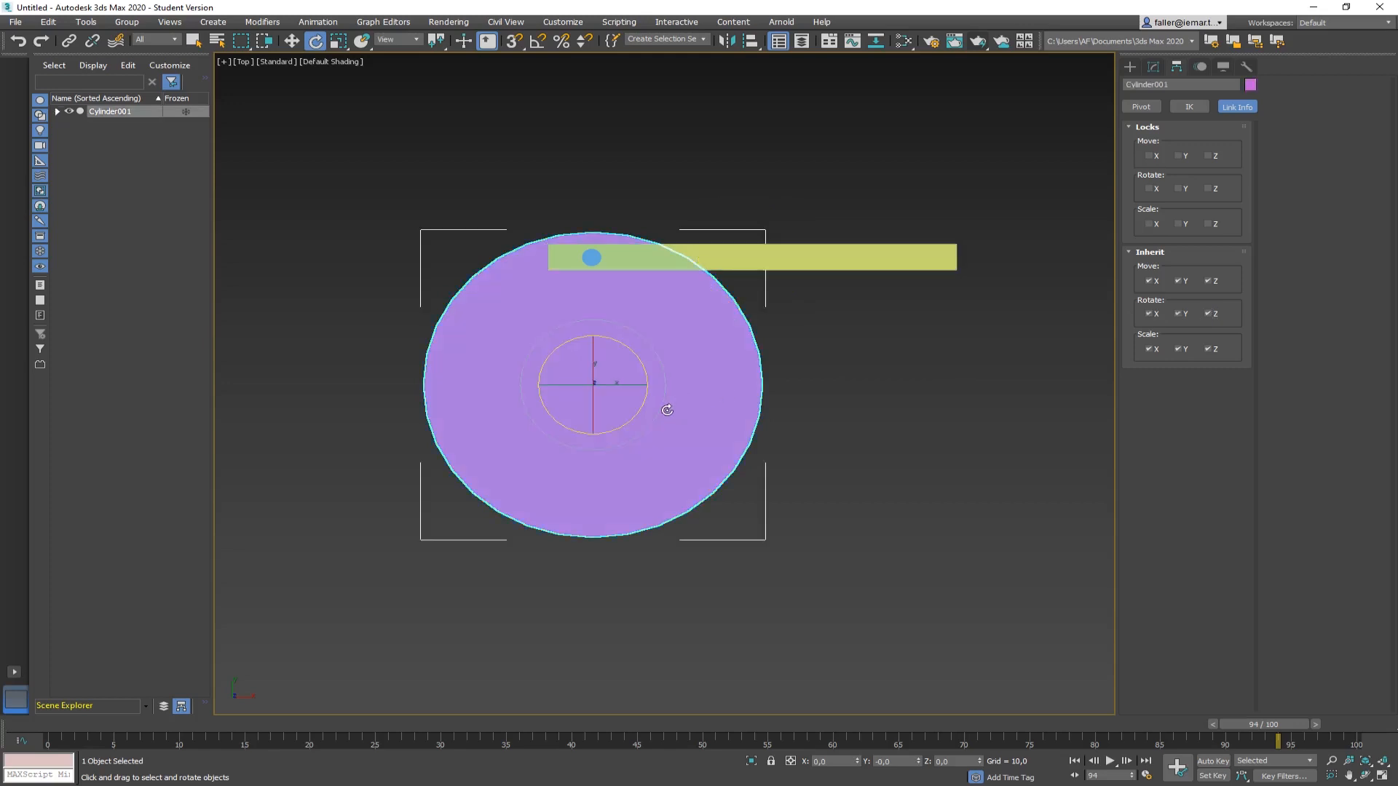
{"action": "left_click_drag", "start_coordinate": [641, 412], "coordinate": [671, 365]}
{"action": "right_click", "coordinate": [671, 364]}
Toggle the bar's Z rotation inheritance, and rotate the disc to test the linkage after selecting the pin
{"action": "left_click", "coordinate": [802, 265]}
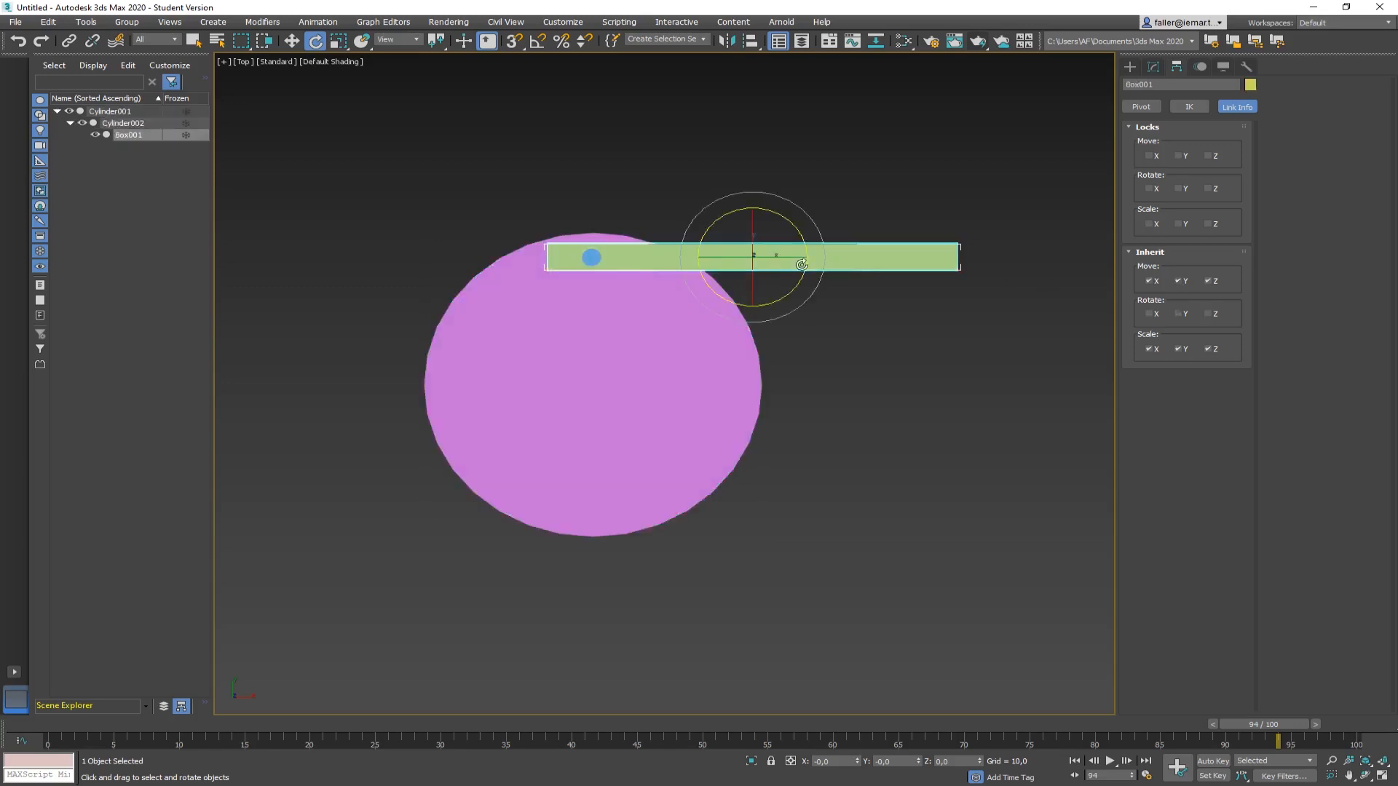
{"action": "left_click", "coordinate": [1206, 314]}
{"action": "left_click", "coordinate": [591, 259]}
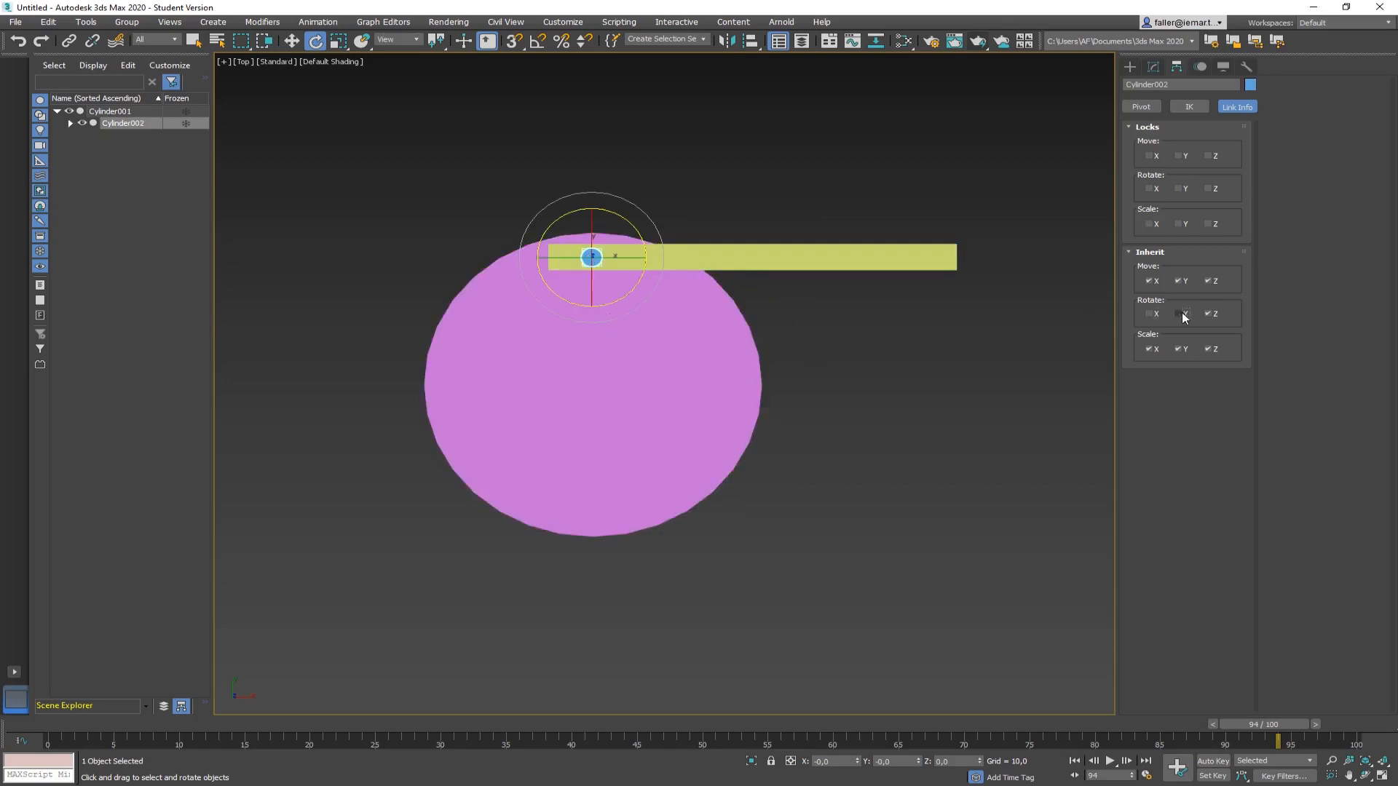
{"action": "left_click", "coordinate": [707, 413]}
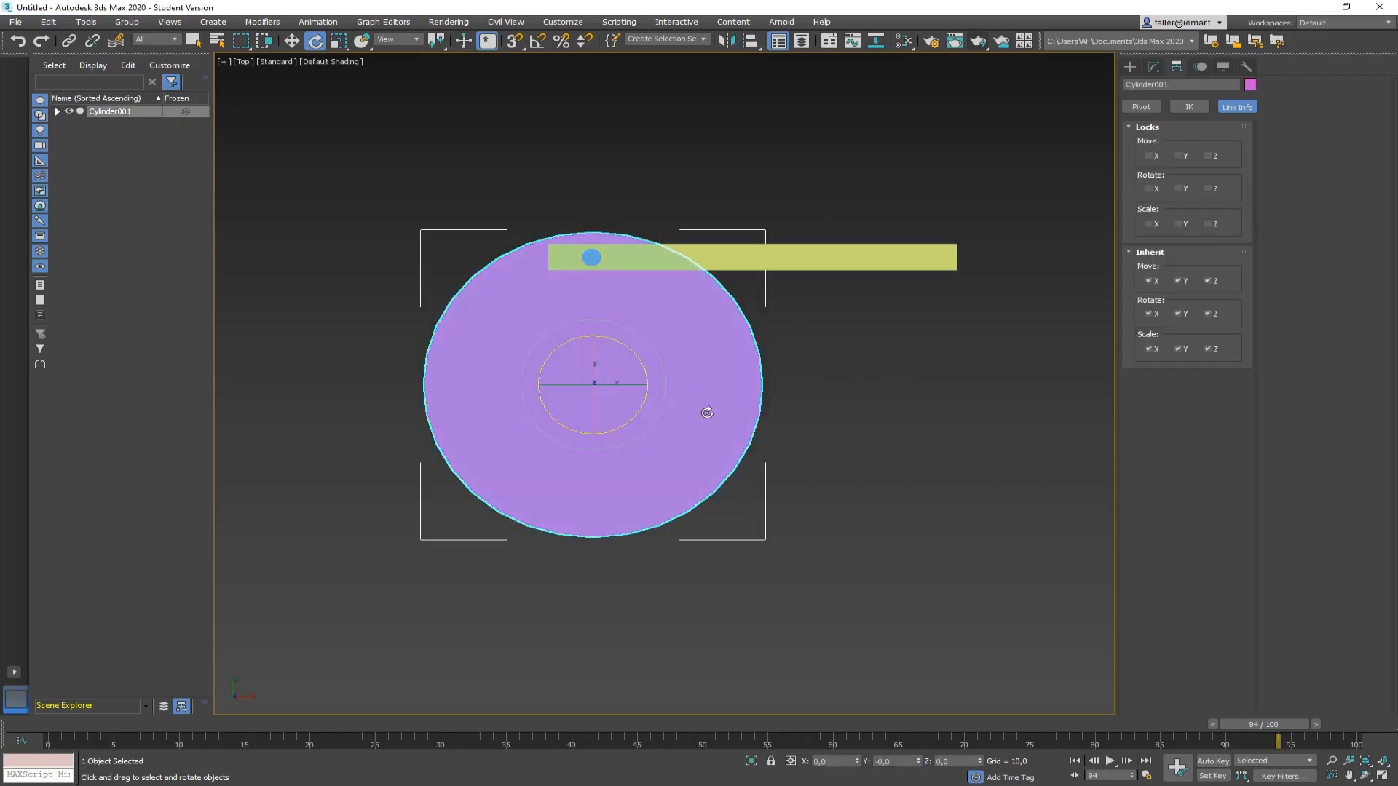
{"action": "left_click_drag", "start_coordinate": [644, 405], "coordinate": [758, 533]}
Delete the whole disc, pin and bar linkage, and create a box about 28.2 long, 39.5 wide and 99.8 high
{"action": "left_click_drag", "start_coordinate": [759, 187], "coordinate": [542, 353]}
{"action": "key", "text": "Delete"}
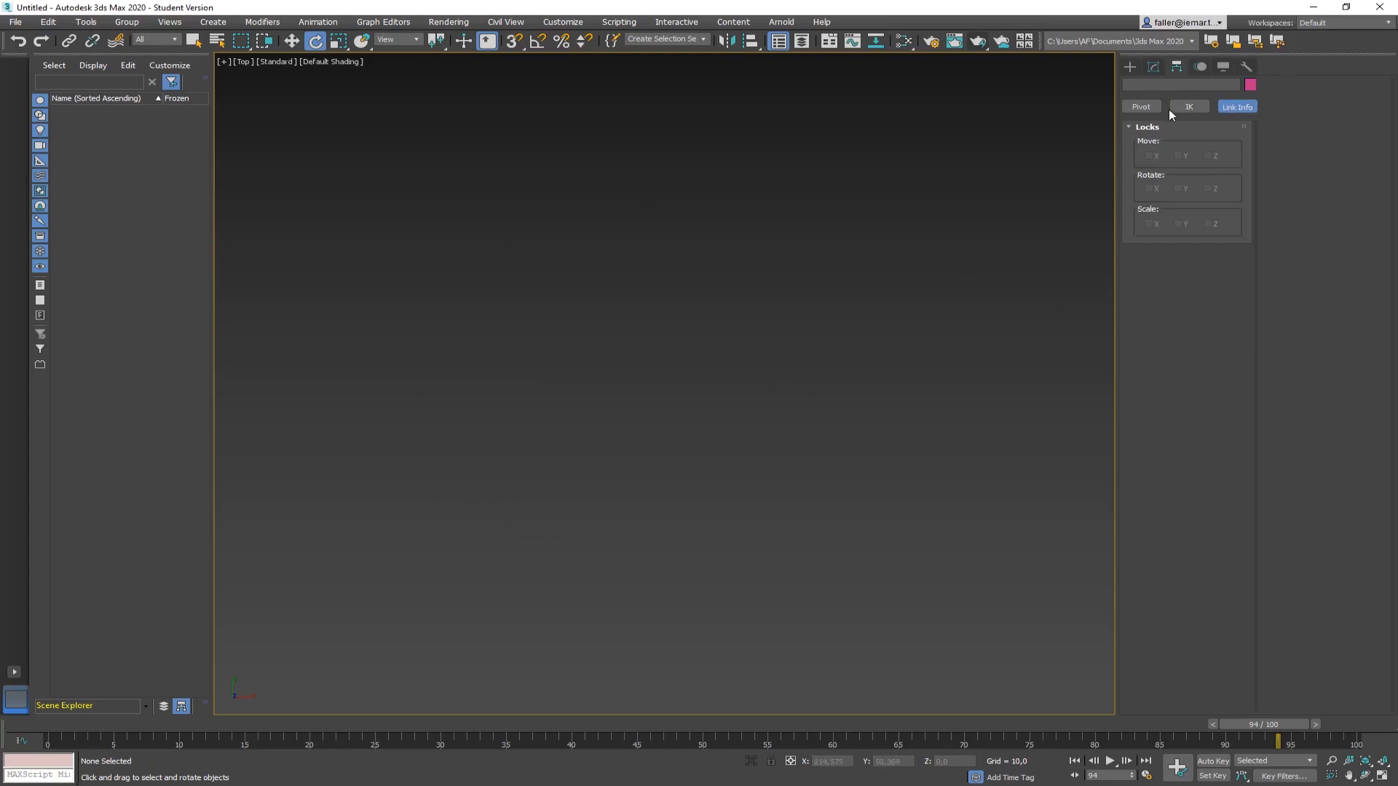
{"action": "left_click", "coordinate": [1131, 66]}
{"action": "left_click", "coordinate": [1158, 149]}
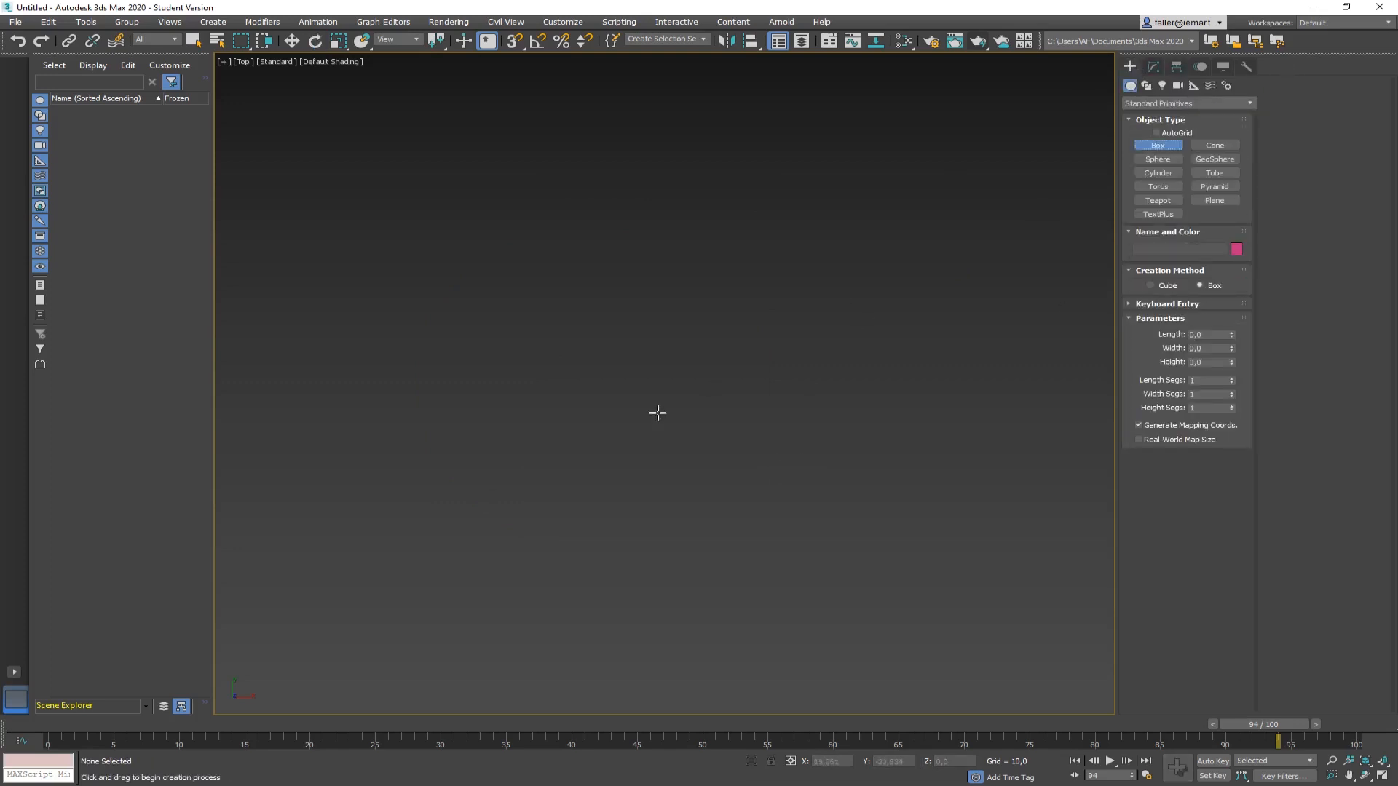
{"action": "left_click_drag", "start_coordinate": [415, 404], "coordinate": [507, 463]}
{"action": "left_click", "coordinate": [620, 605]}
{"action": "middle_click_drag", "start_coordinate": [620, 605], "coordinate": [687, 561], "text": "alt"}
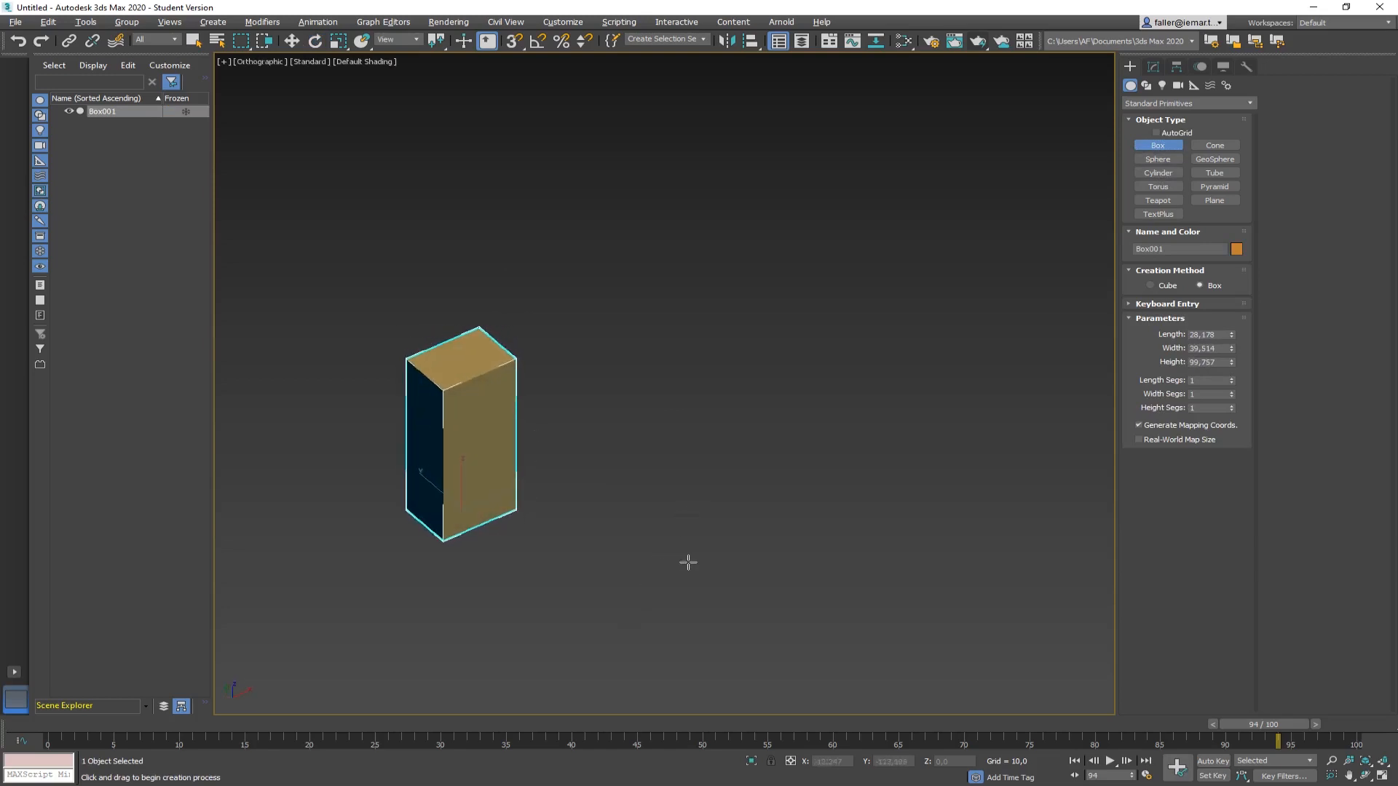
Create a cylinder beside the box, about 18.6 in radius and 97.8 high, and clear the selection
{"action": "left_click", "coordinate": [1160, 172]}
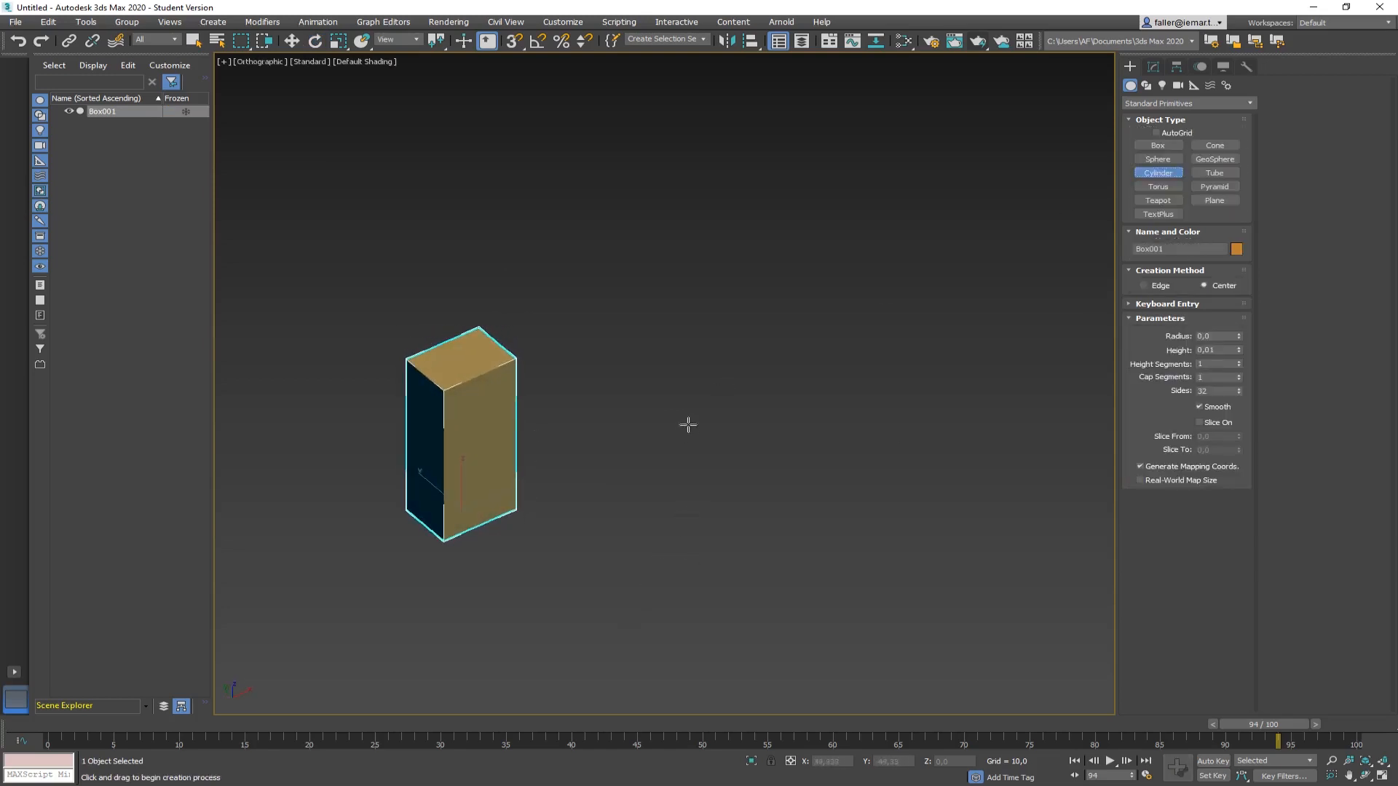
{"action": "left_click_drag", "start_coordinate": [688, 425], "coordinate": [739, 408]}
{"action": "left_click", "coordinate": [700, 258]}
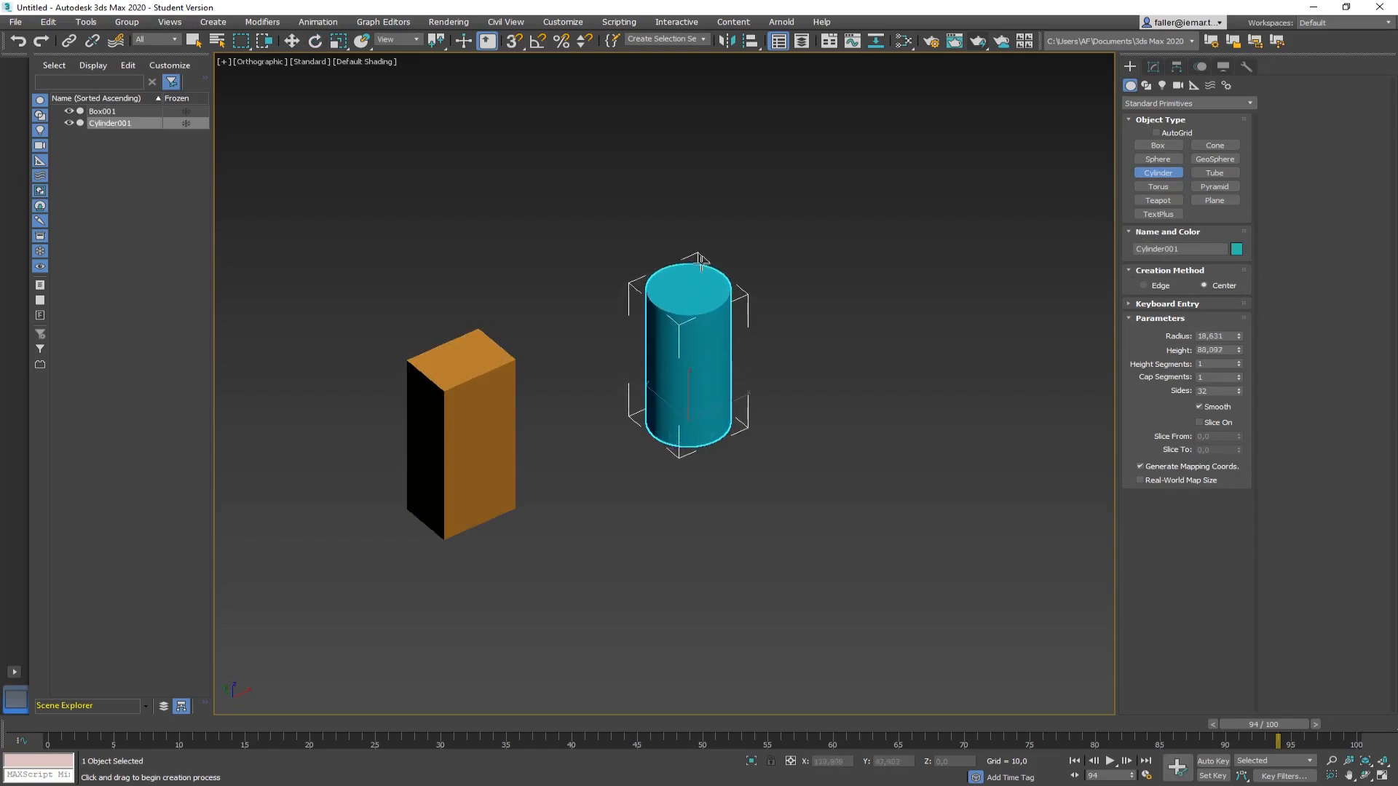
{"action": "left_click", "coordinate": [702, 247]}
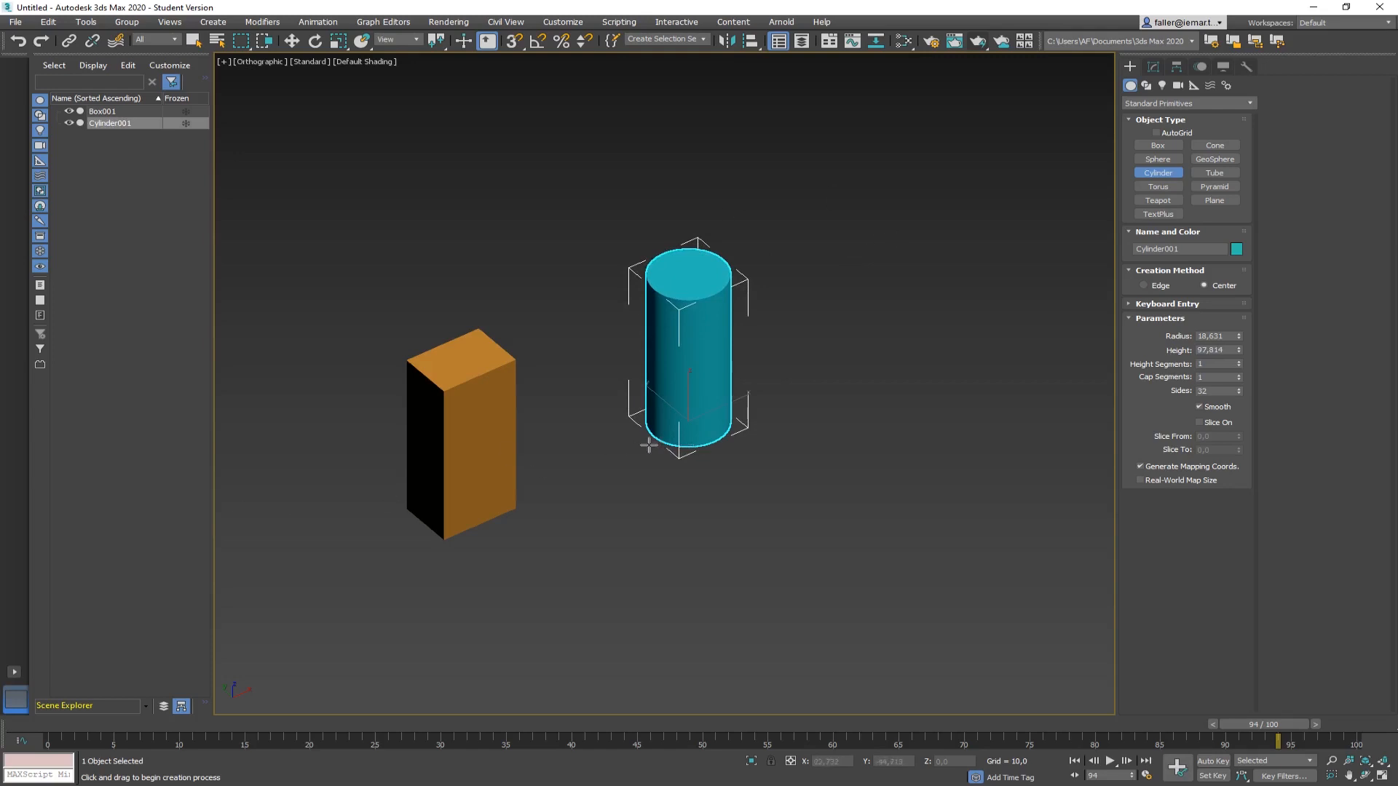
{"action": "key", "text": "e"}
{"action": "left_click", "coordinate": [556, 338]}
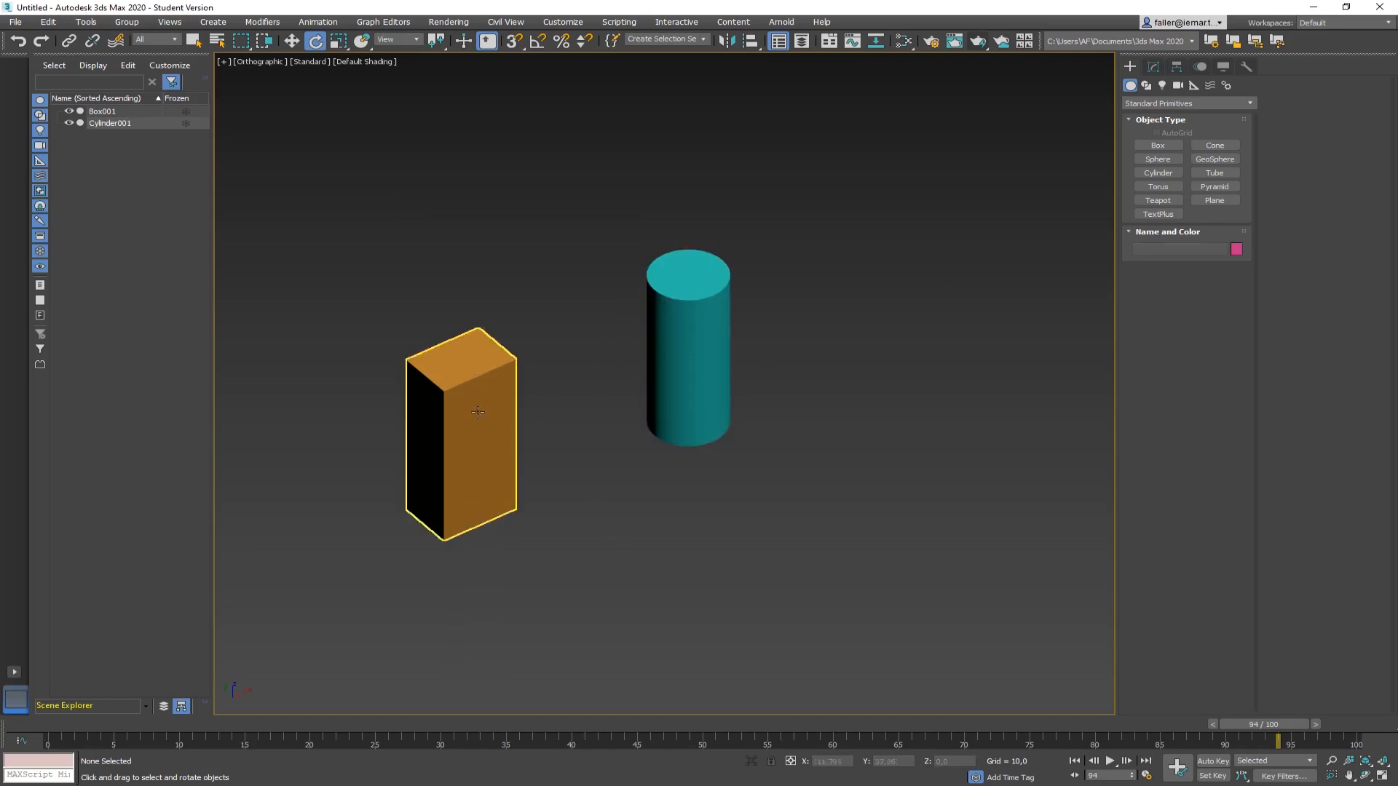
{"action": "middle_click_drag", "start_coordinate": [606, 457], "coordinate": [623, 431], "text": "alt"}
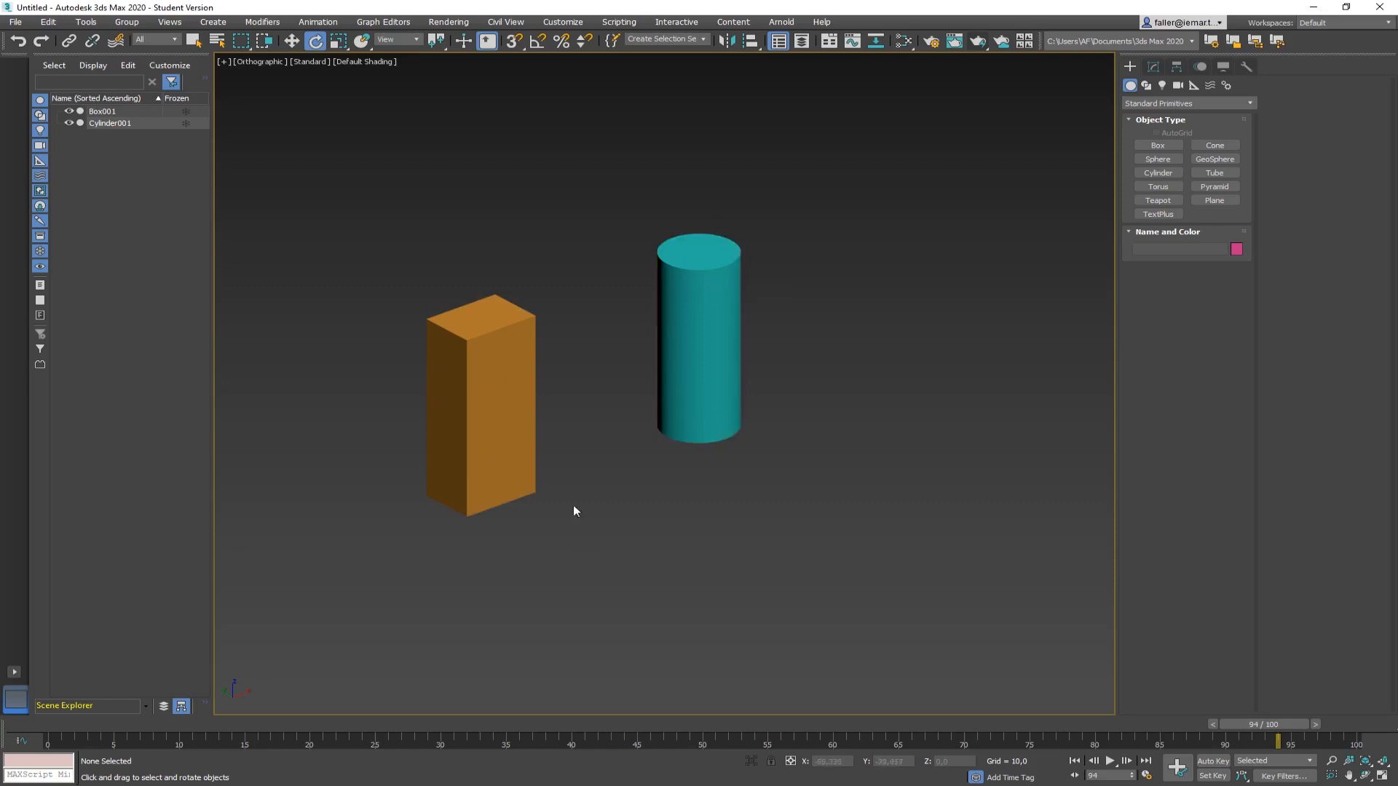
Start wiring parameters from the box, choosing the box's Height and the cylinder's Height as the pair
{"action": "left_click", "coordinate": [507, 394]}
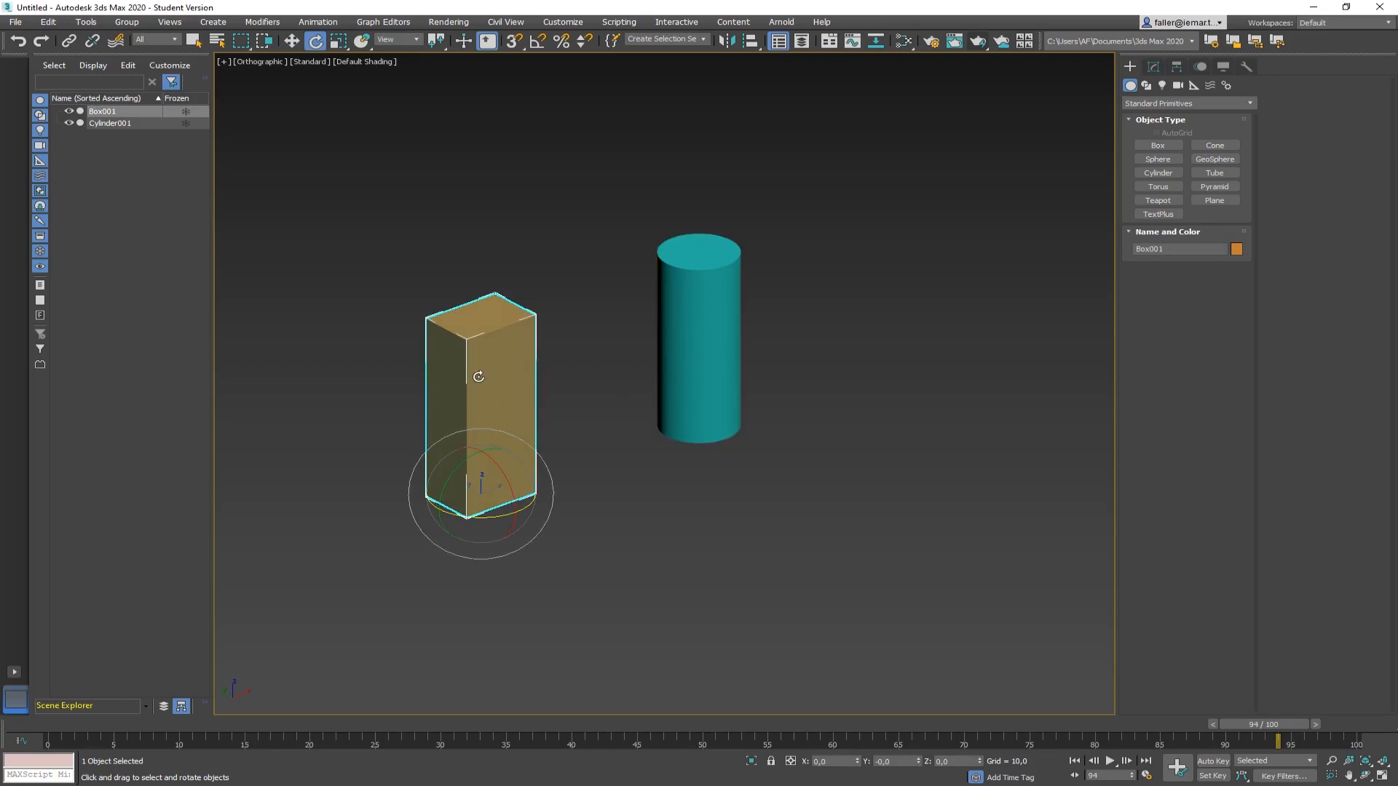
{"action": "right_click", "coordinate": [478, 376]}
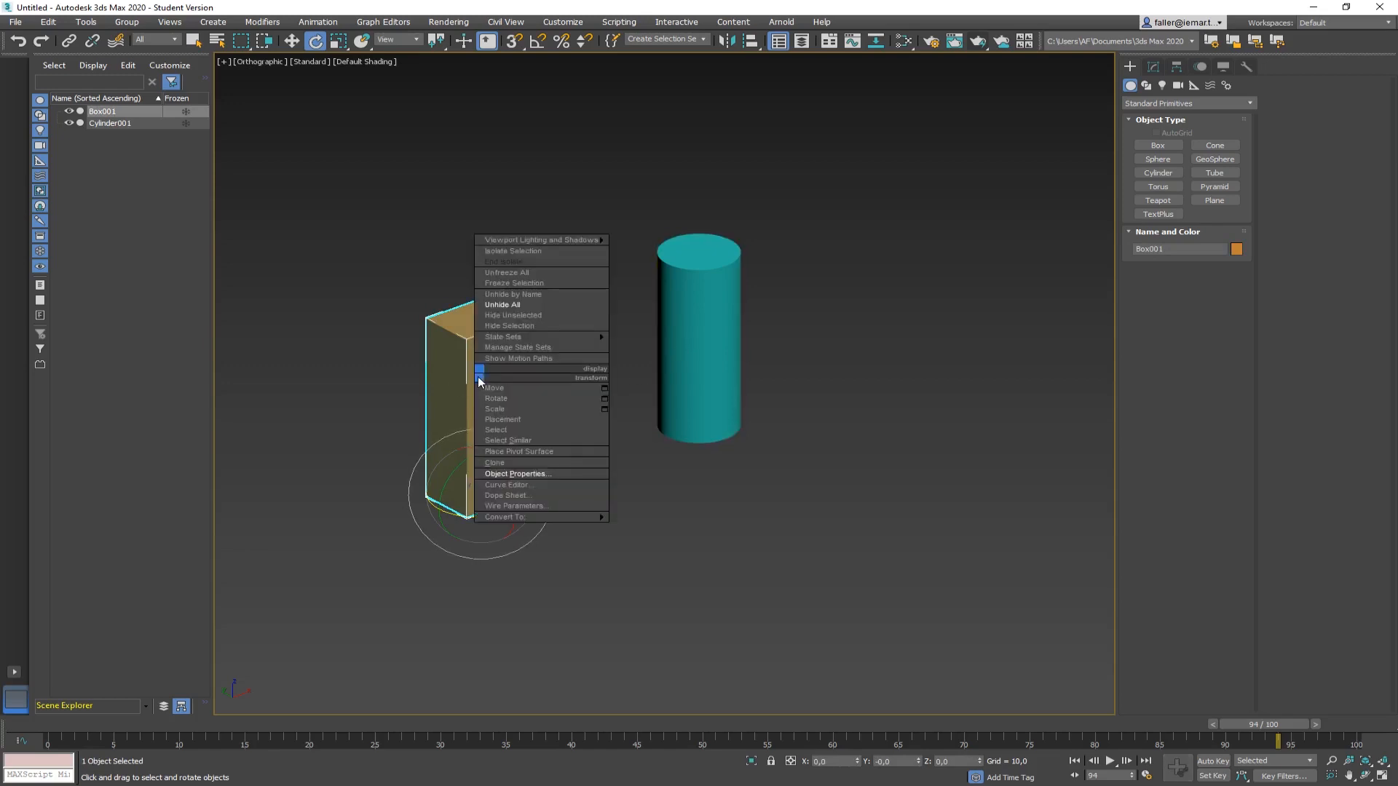
{"action": "left_click", "coordinate": [556, 506]}
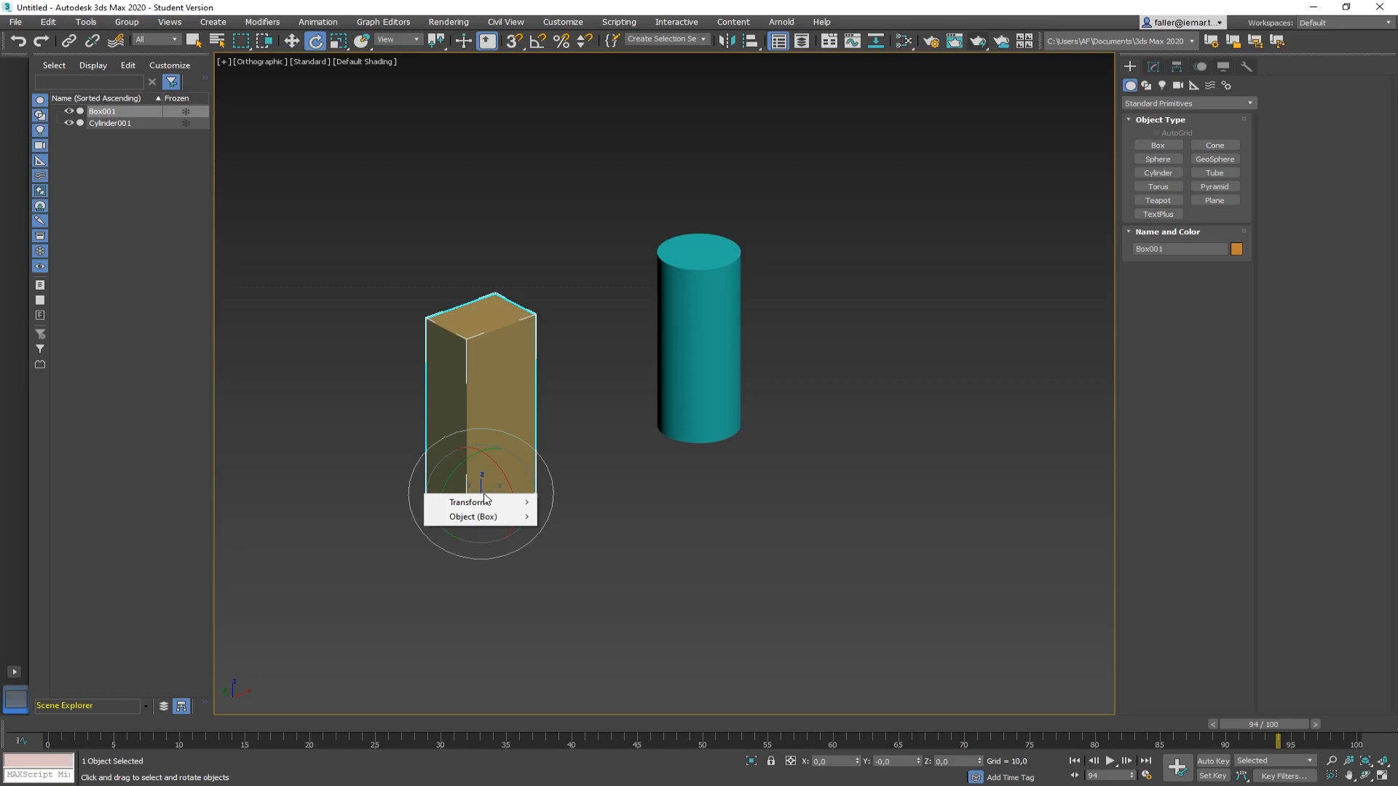
{"action": "mouse_move", "coordinate": [484, 520]}
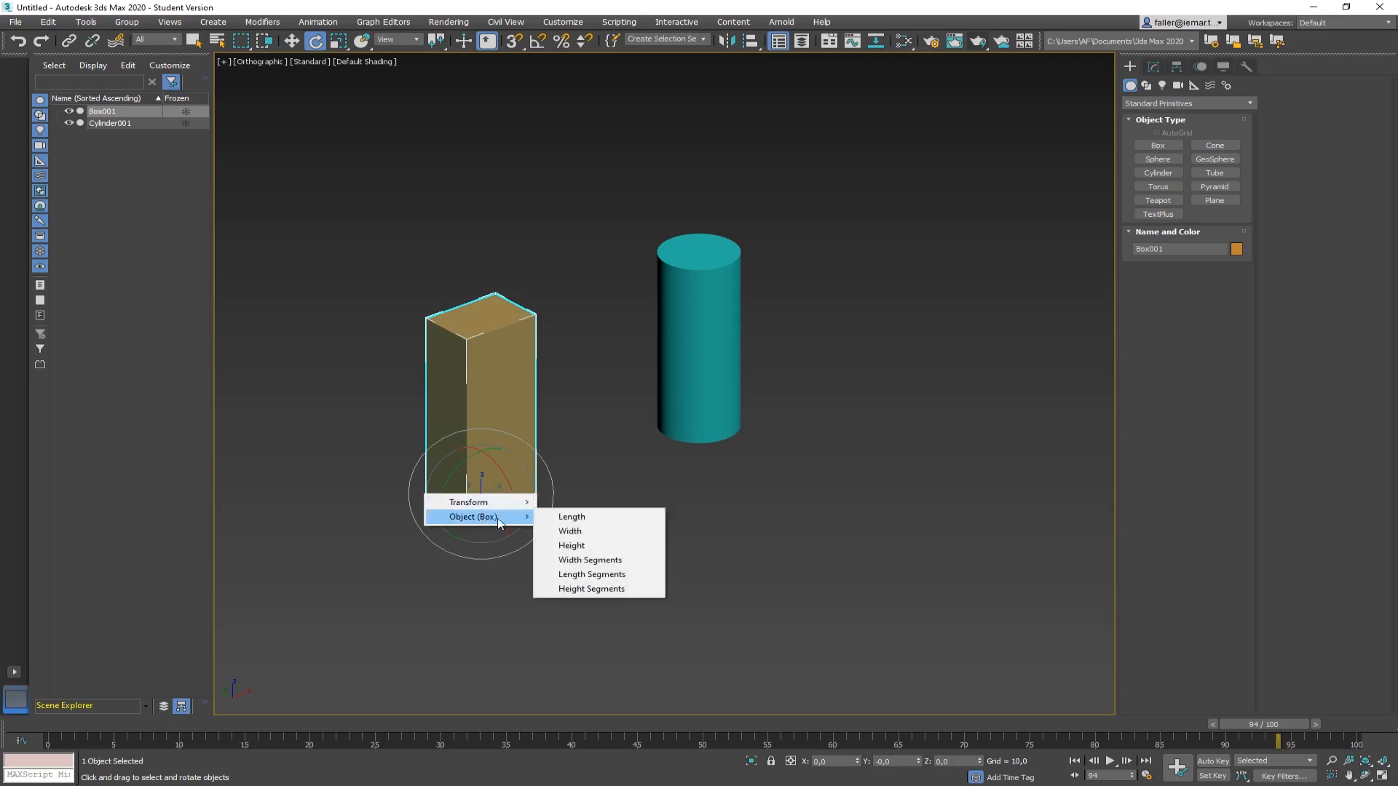
{"action": "left_click", "coordinate": [572, 545]}
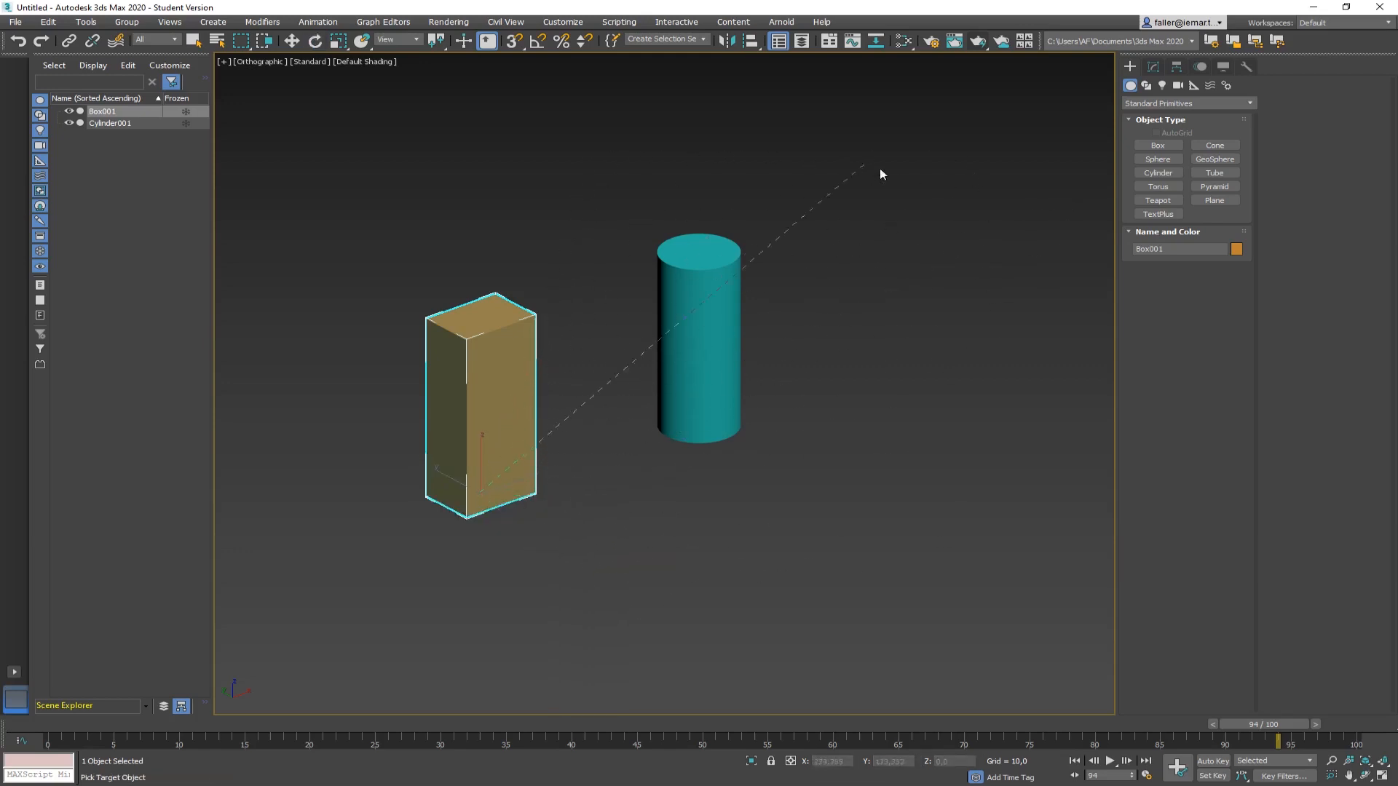
{"action": "left_click", "coordinate": [706, 382]}
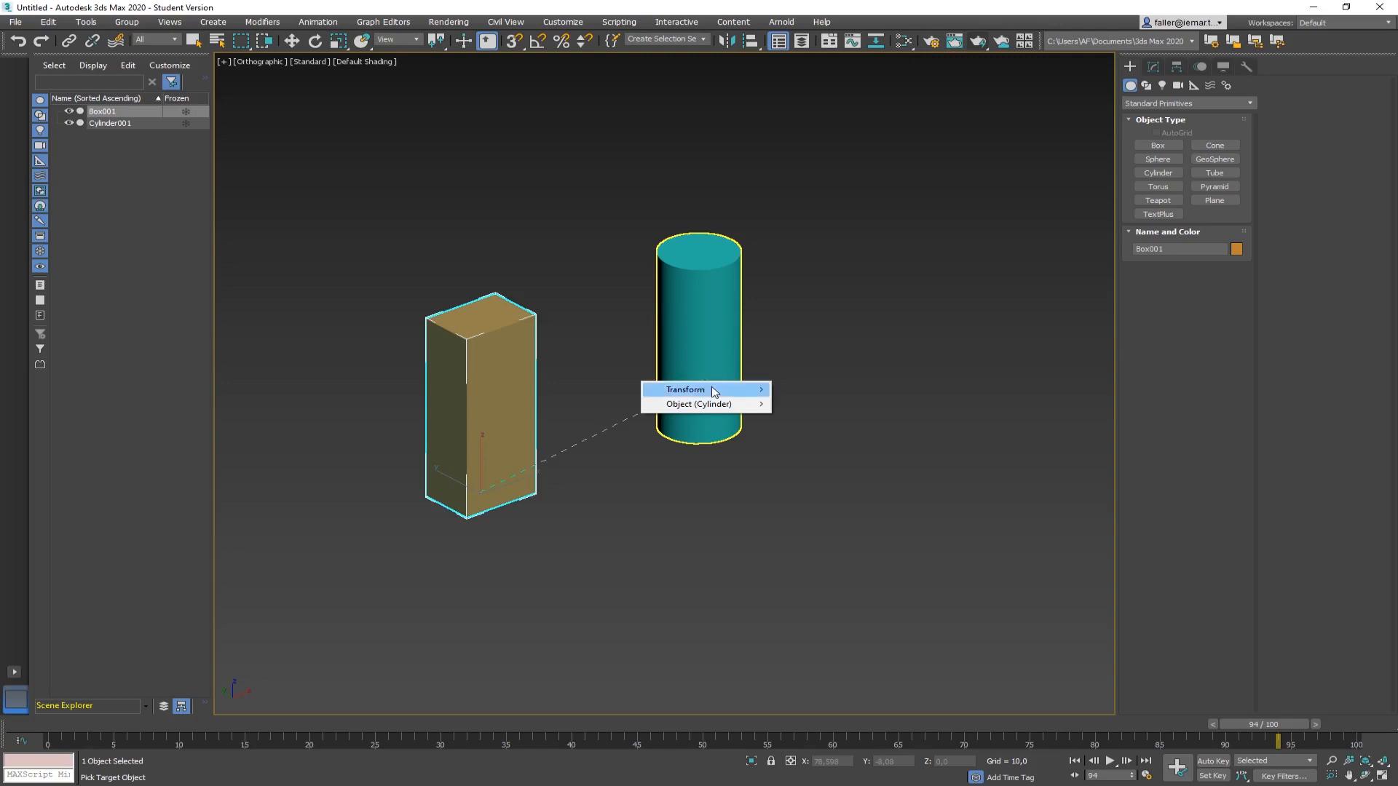
{"action": "mouse_move", "coordinate": [713, 393]}
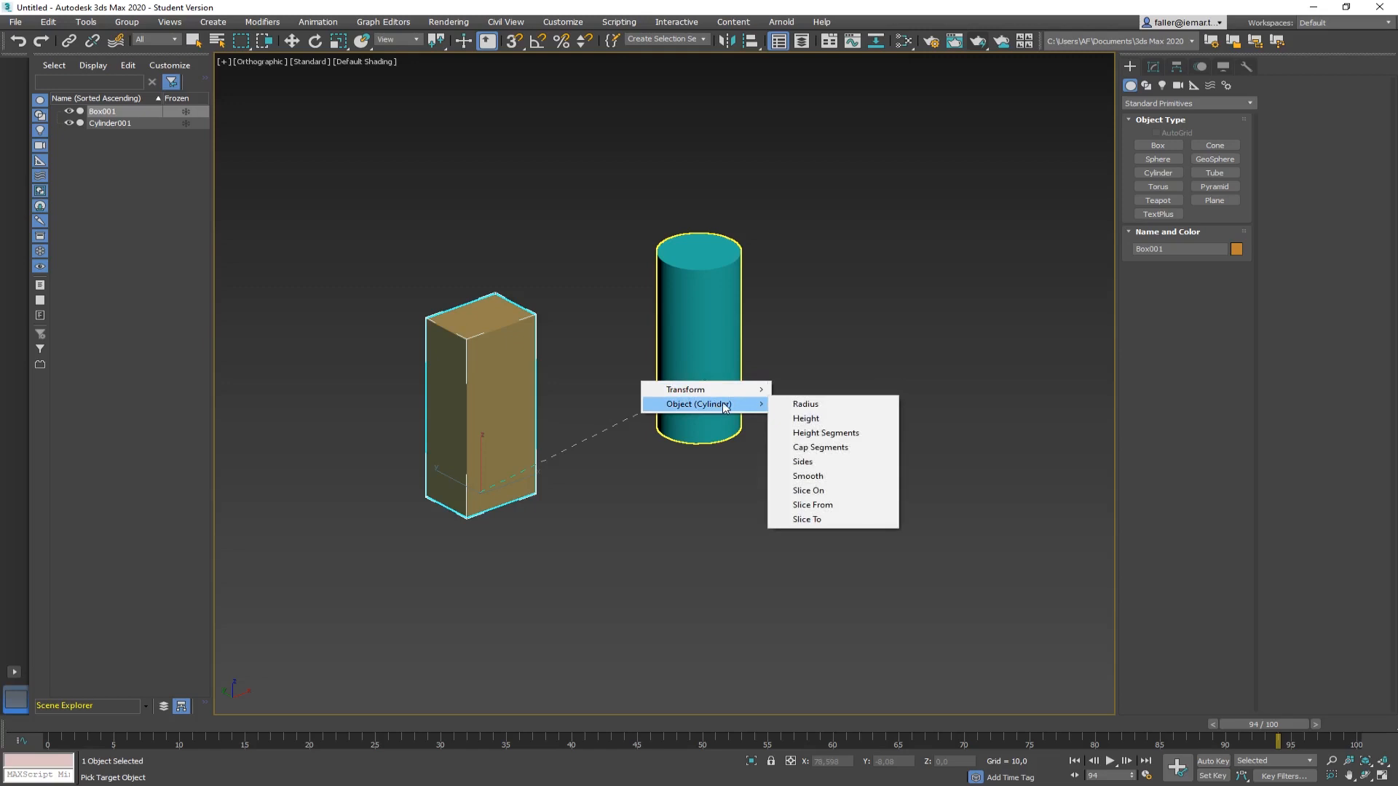
{"action": "left_click", "coordinate": [817, 420]}
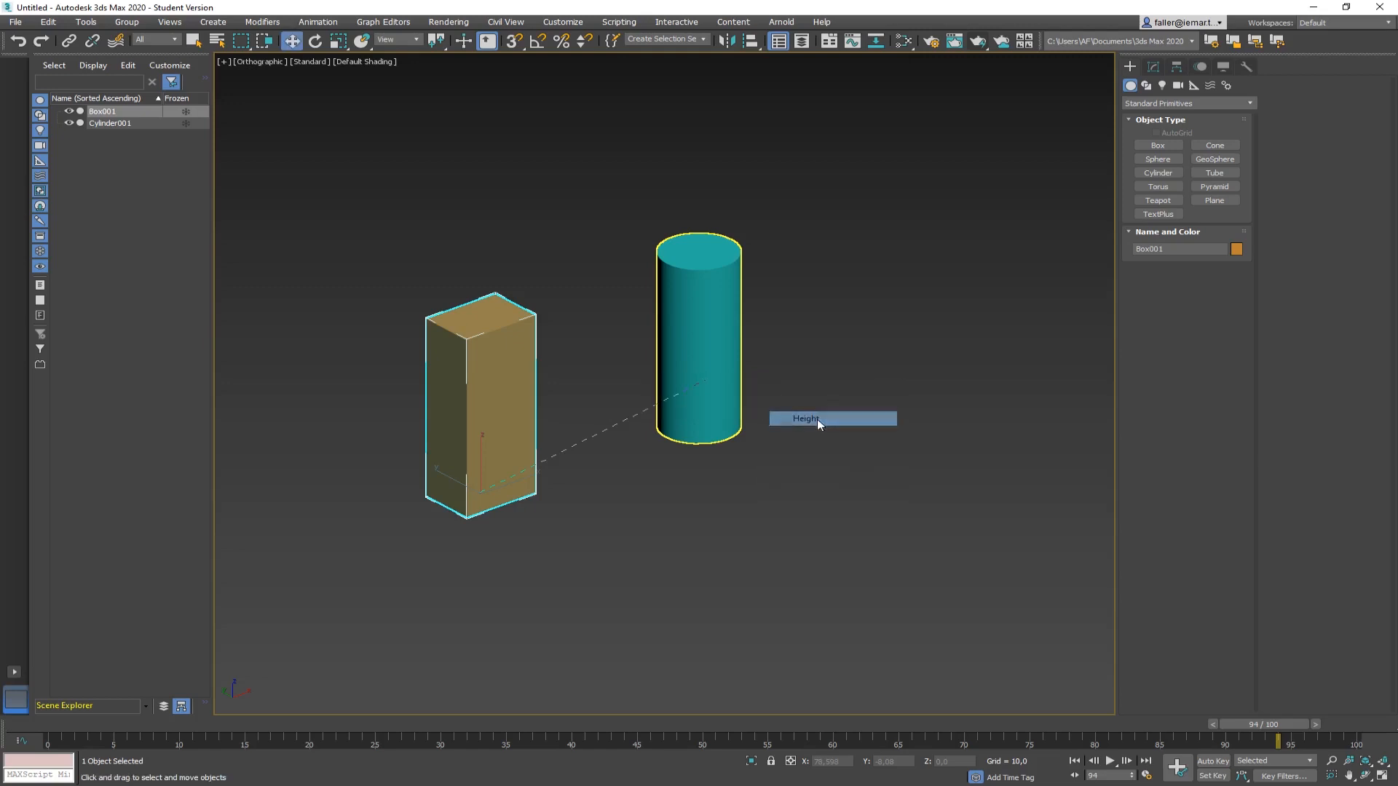
Connect the heights one way so the box controls the cylinder, close Parameter Wiring, and clear the selection
{"action": "left_click_drag", "start_coordinate": [733, 275], "coordinate": [590, 170]}
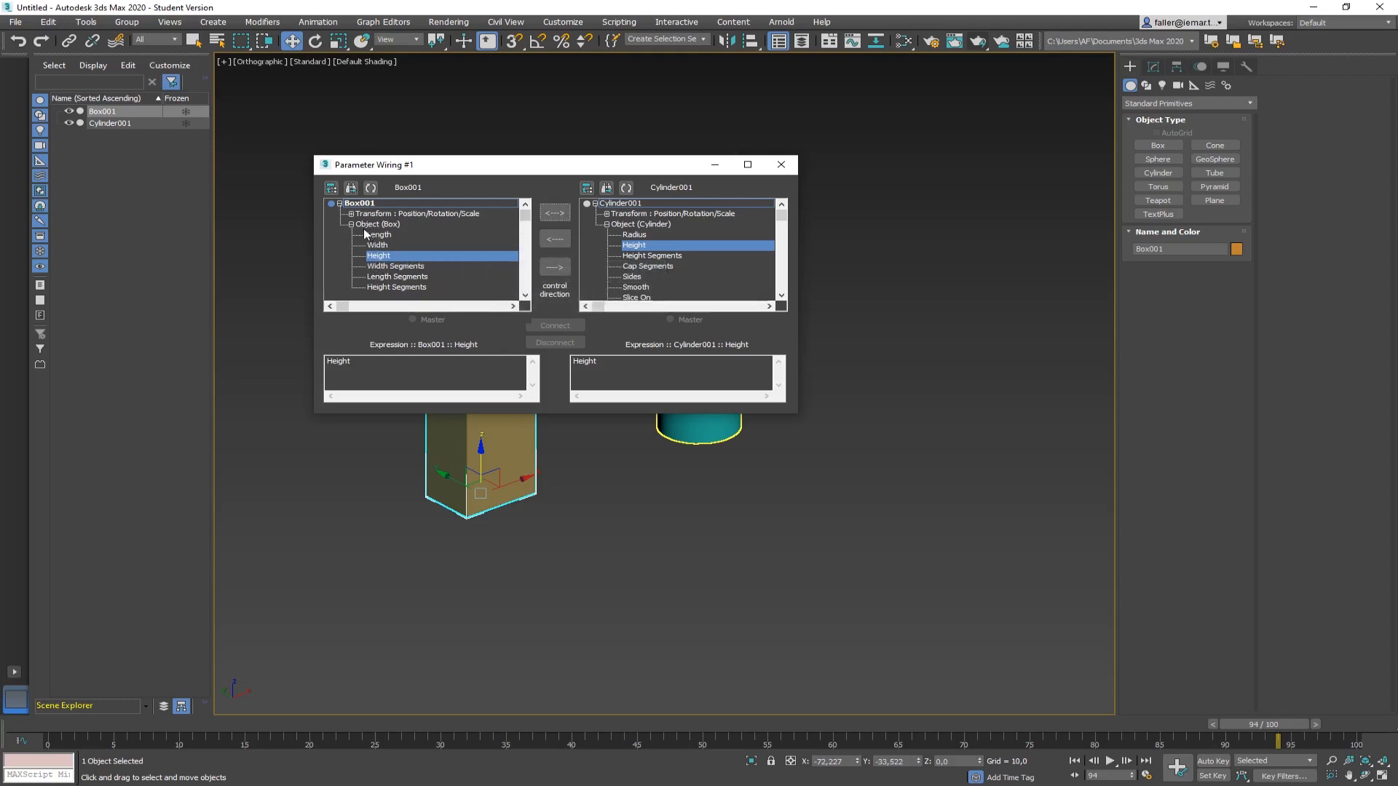
{"action": "left_click", "coordinate": [555, 270]}
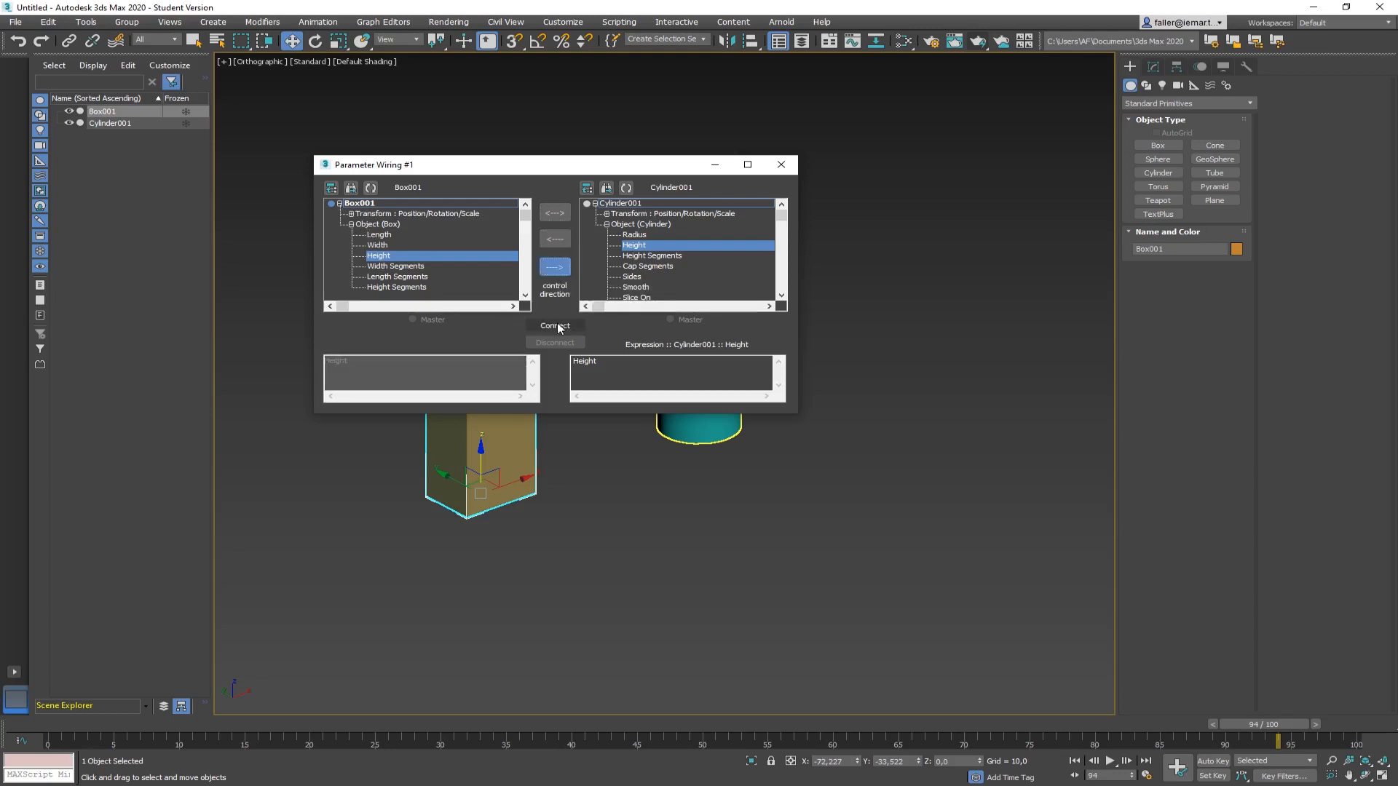
{"action": "left_click", "coordinate": [556, 325]}
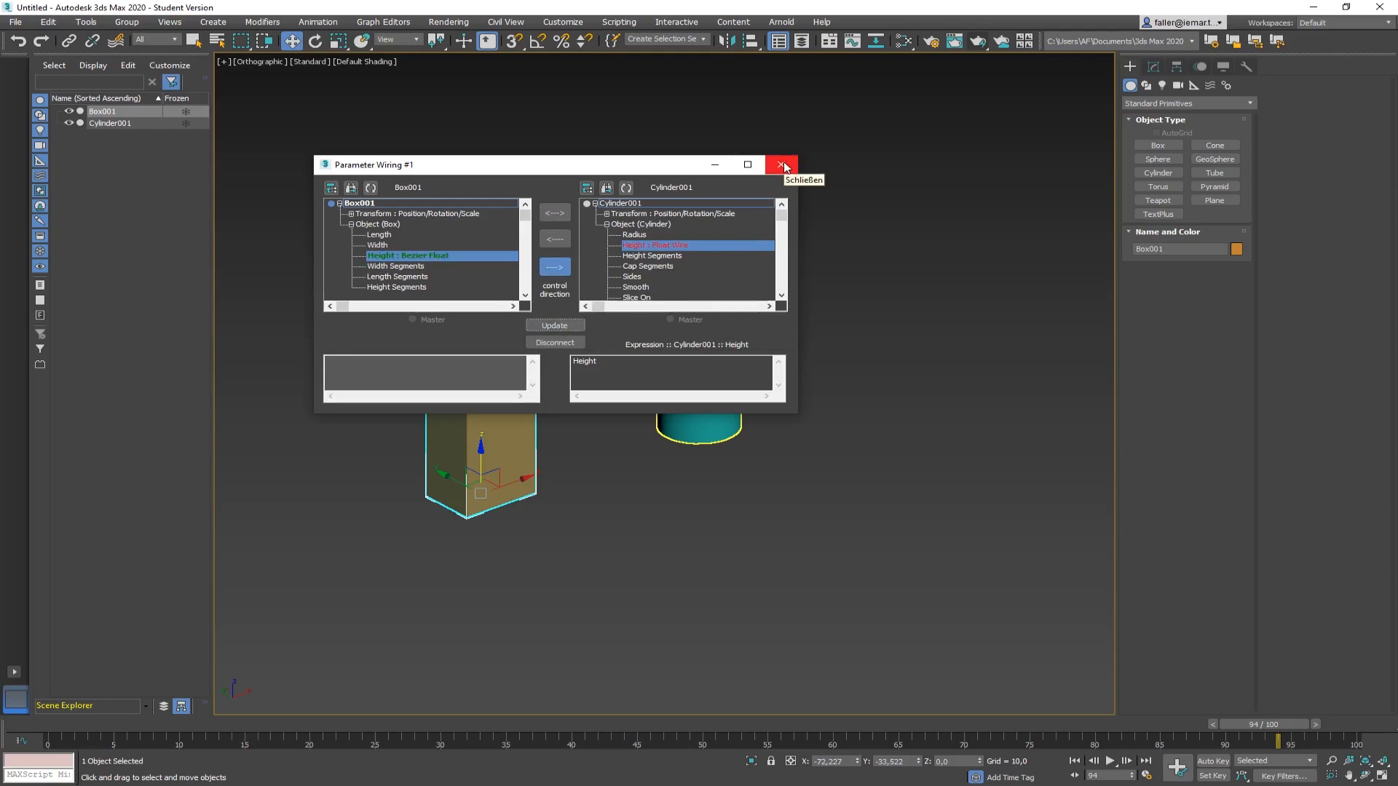
{"action": "left_click", "coordinate": [782, 165]}
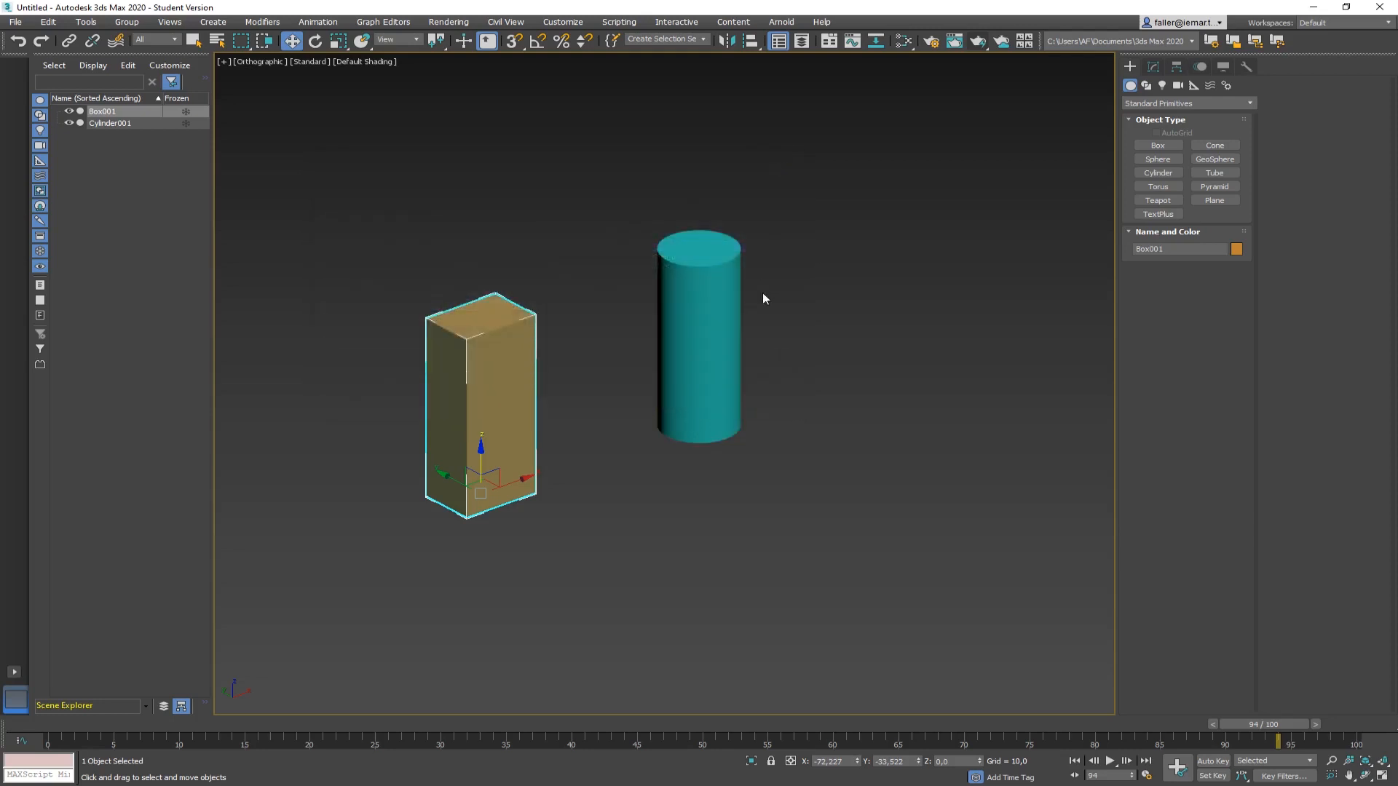
{"action": "left_click", "coordinate": [583, 606]}
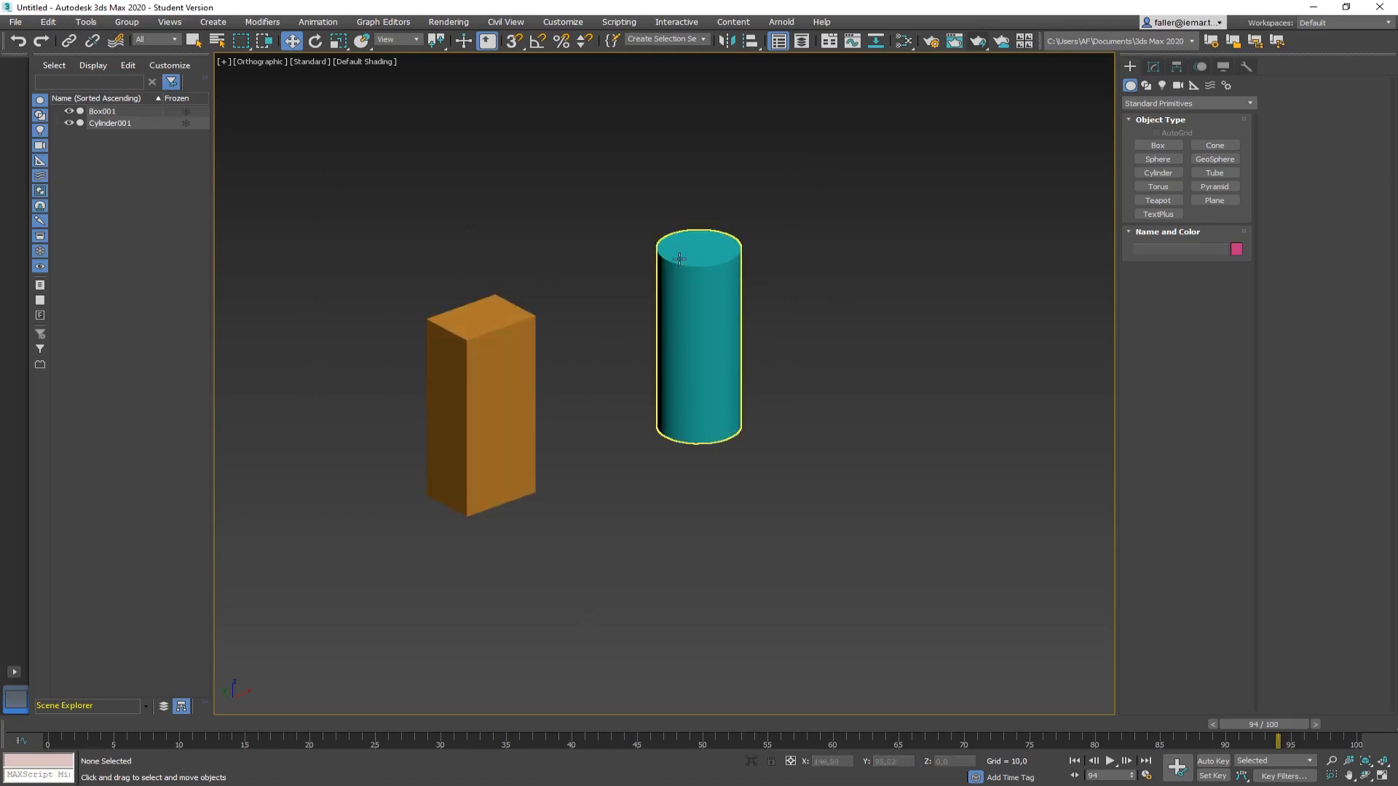
Reduce the box's height to about 70.8 to test the wiring, and inspect the cylinder's parameters
{"action": "left_click", "coordinate": [521, 444]}
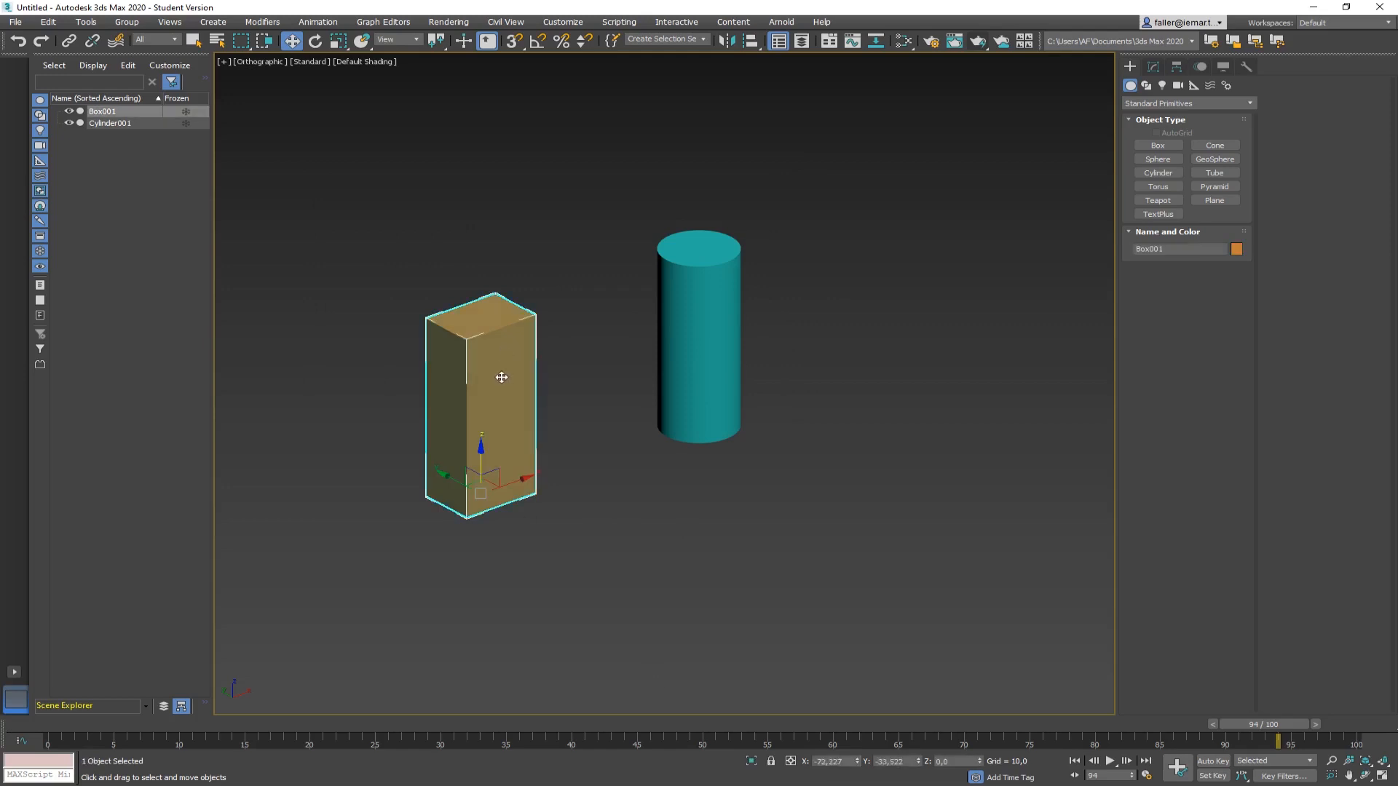
{"action": "left_click", "coordinate": [1154, 66]}
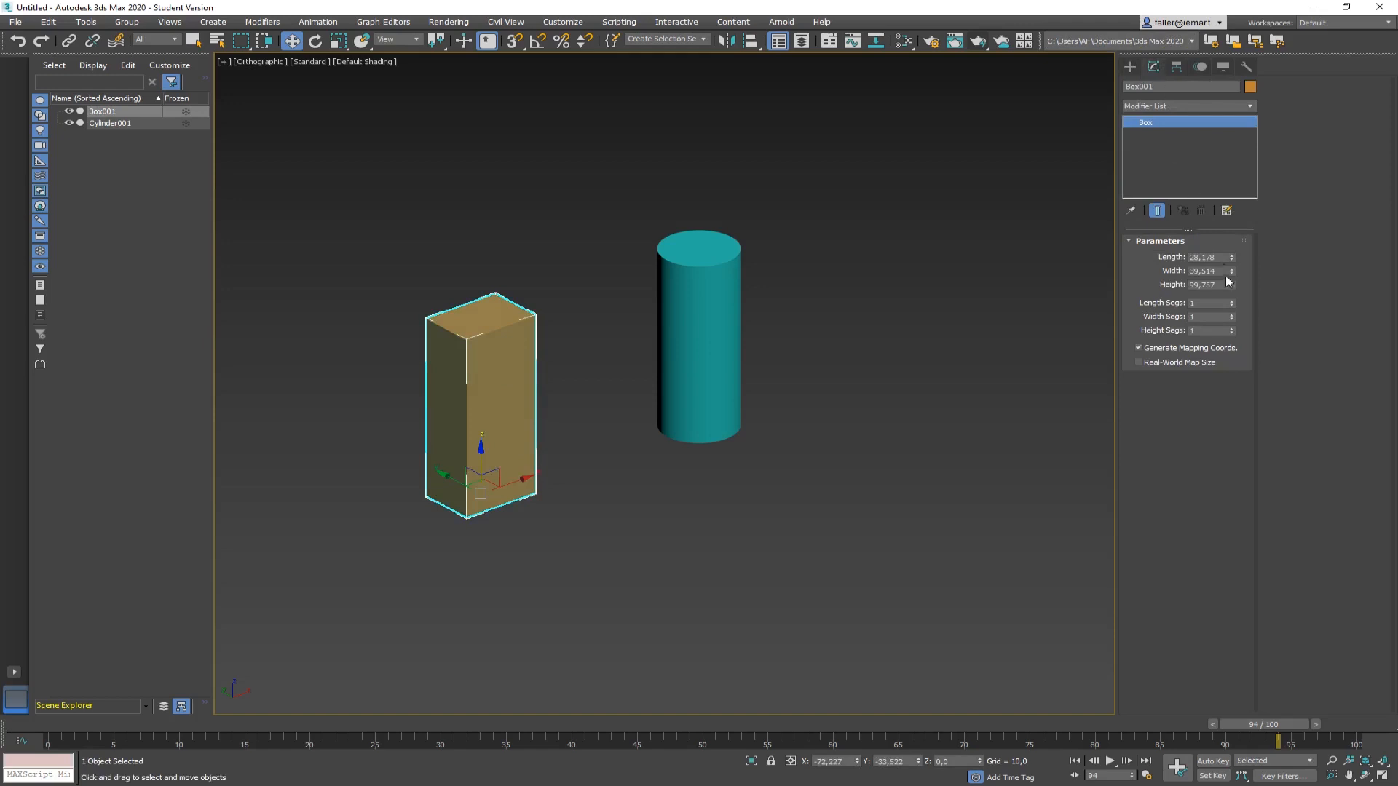
{"action": "left_click_drag", "start_coordinate": [1231, 285], "coordinate": [1251, 258]}
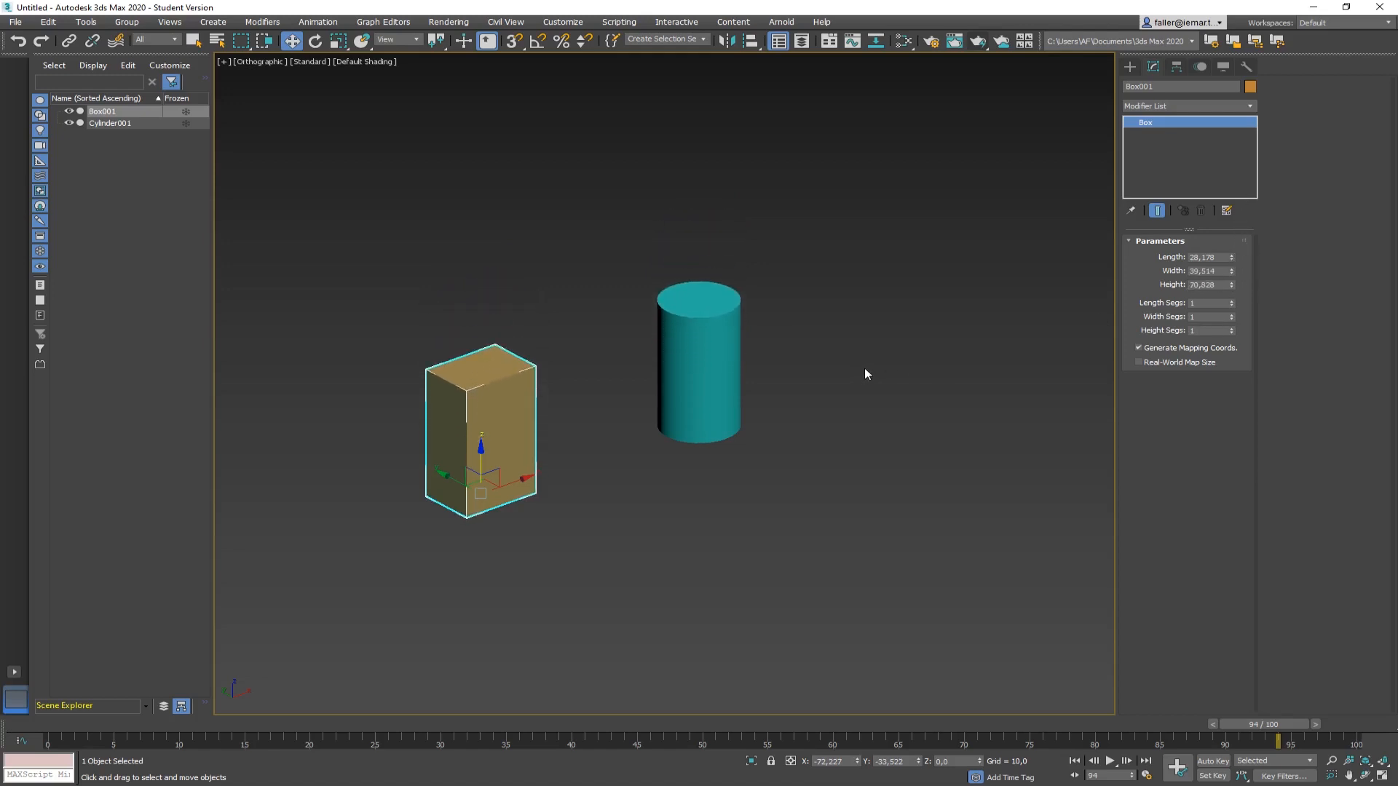
{"action": "left_click", "coordinate": [803, 396]}
{"action": "left_click", "coordinate": [730, 361]}
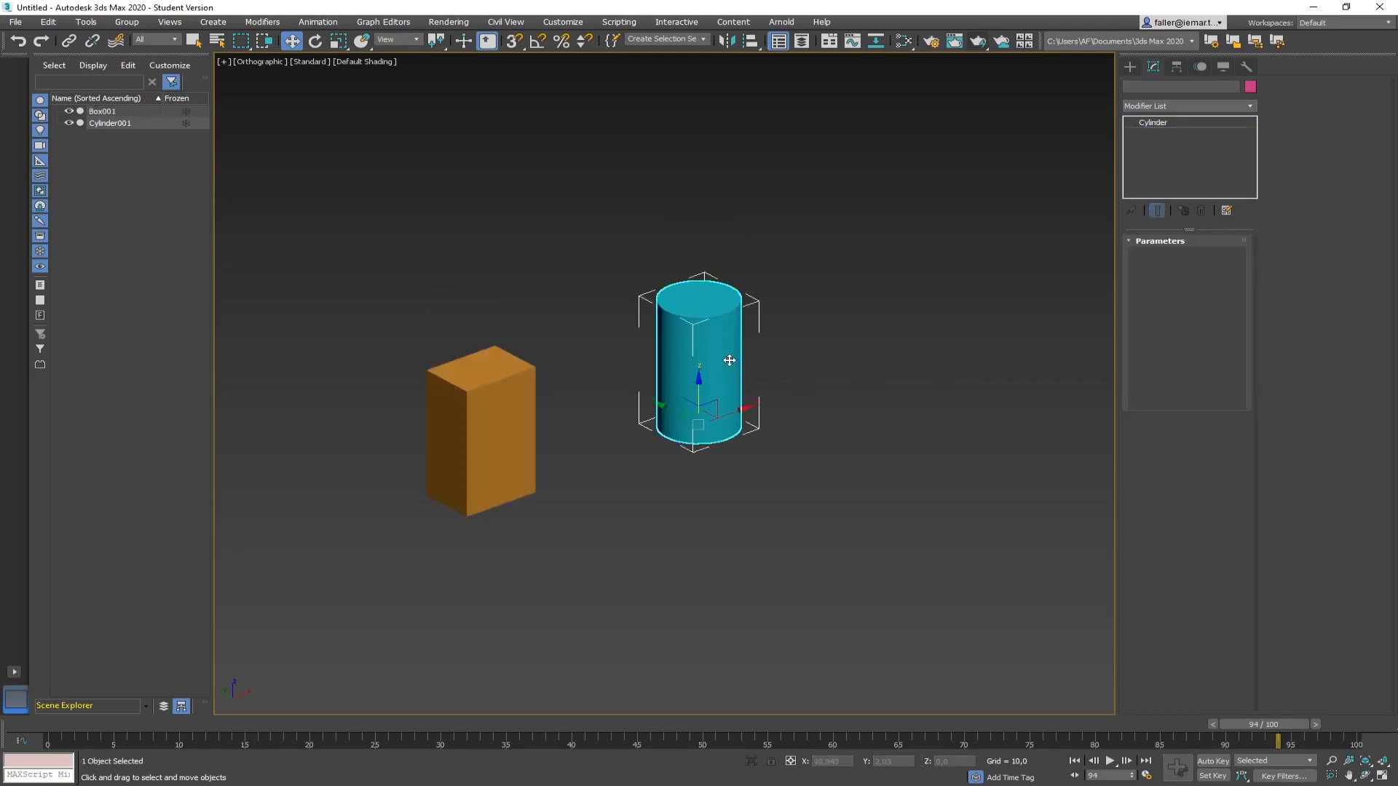
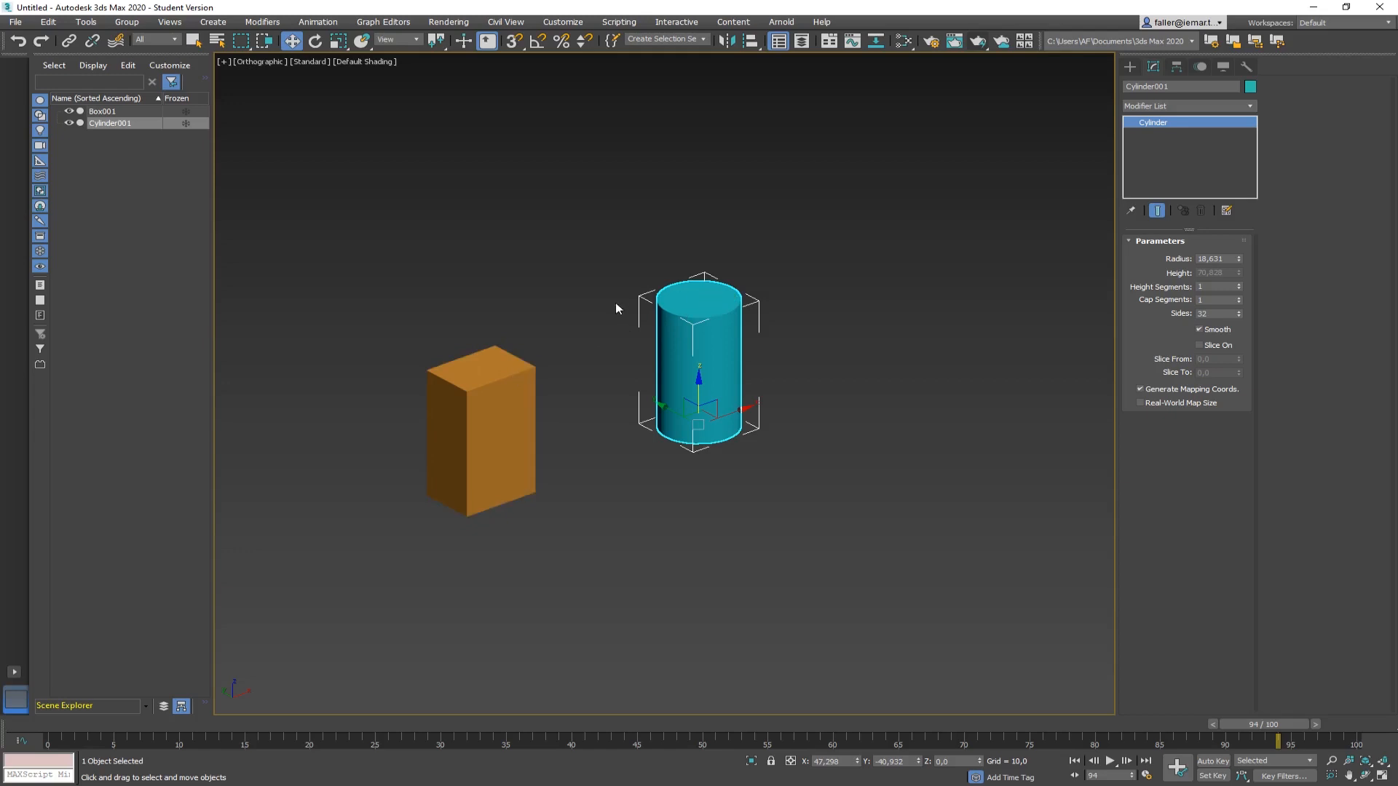
{"action": "right_click", "coordinate": [508, 389]}
{"action": "key", "text": "Escape"}
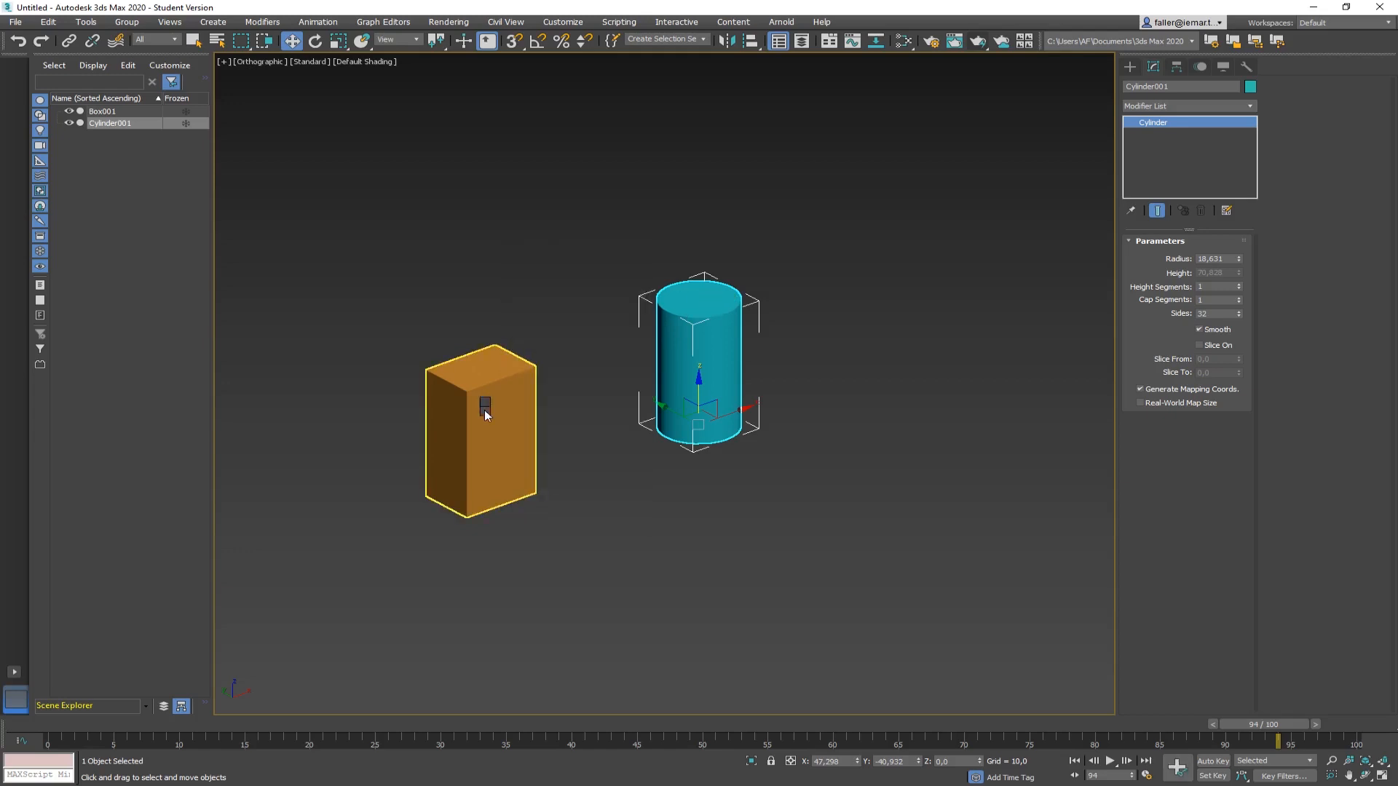
{"action": "right_click", "coordinate": [483, 409]}
{"action": "left_click", "coordinate": [396, 308]}
Start a second parameter wiring from the box, pairing the box's Height with the cylinder's Radius
{"action": "left_click", "coordinate": [502, 411]}
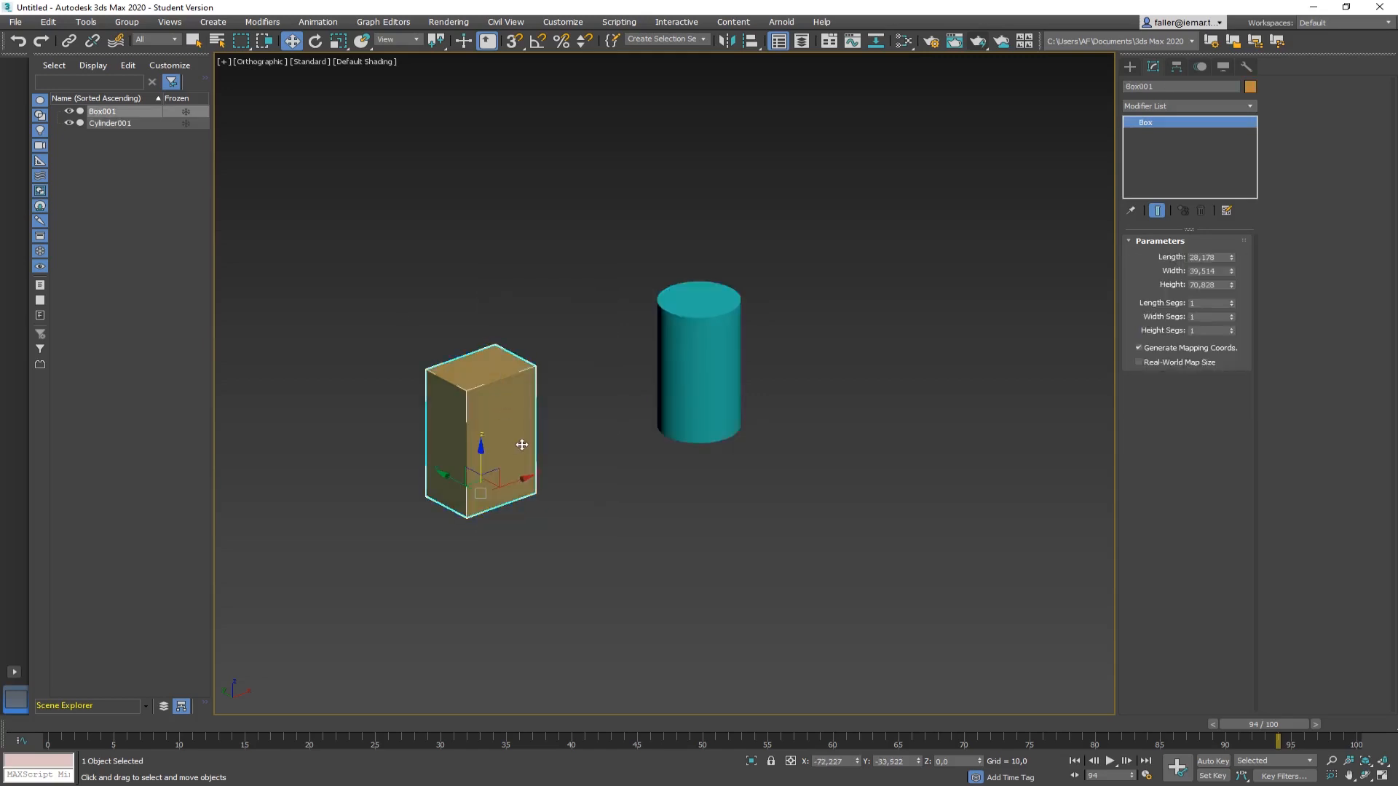
{"action": "right_click", "coordinate": [499, 421]}
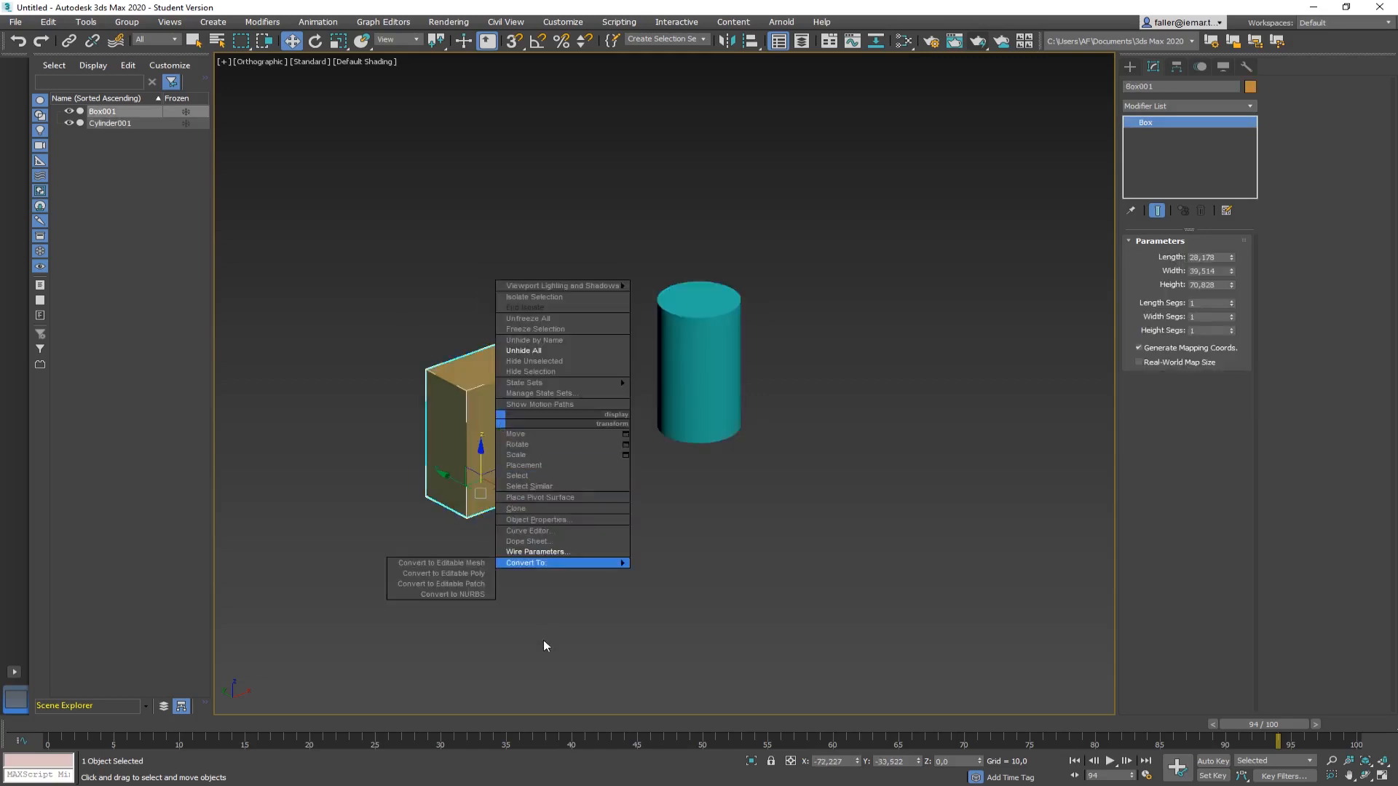
{"action": "left_click", "coordinate": [540, 552]}
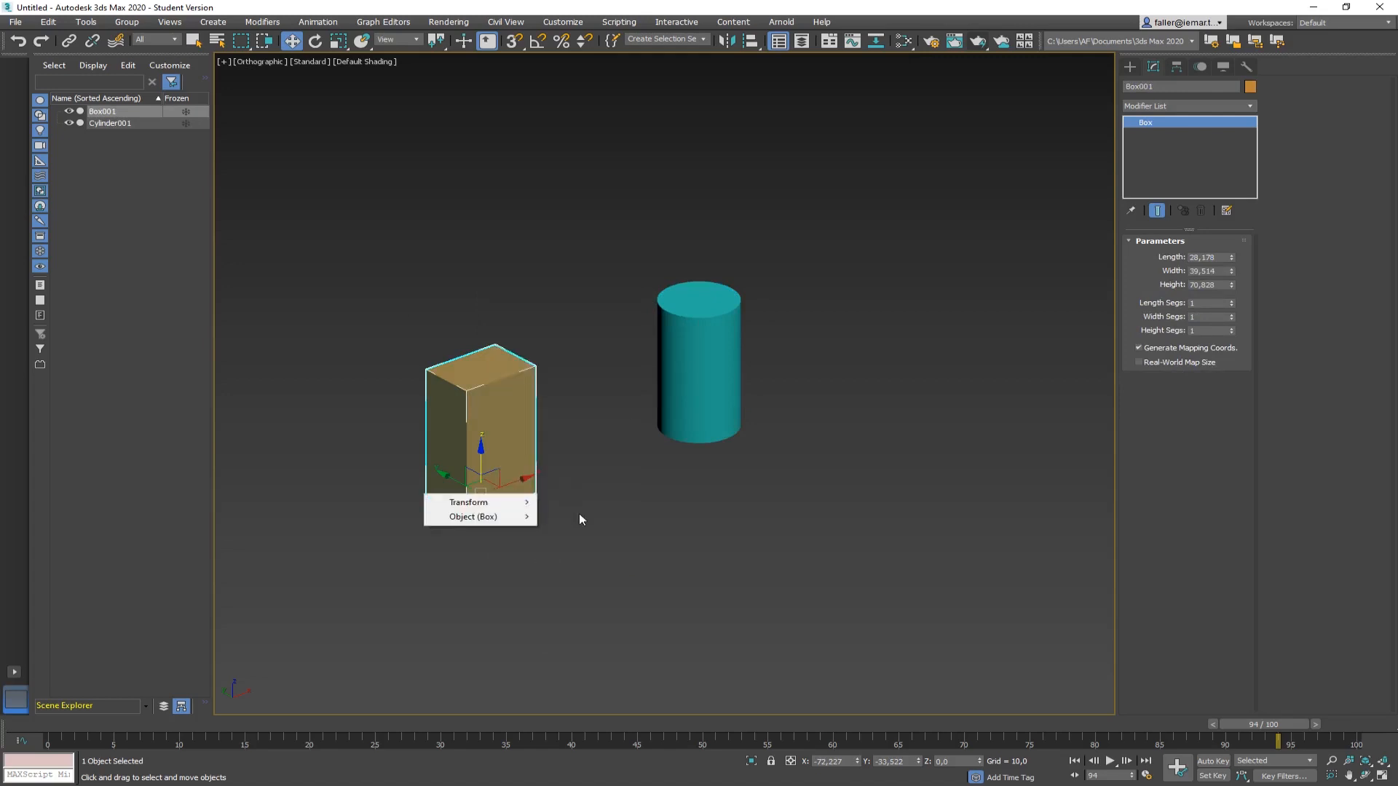
{"action": "mouse_move", "coordinate": [472, 518]}
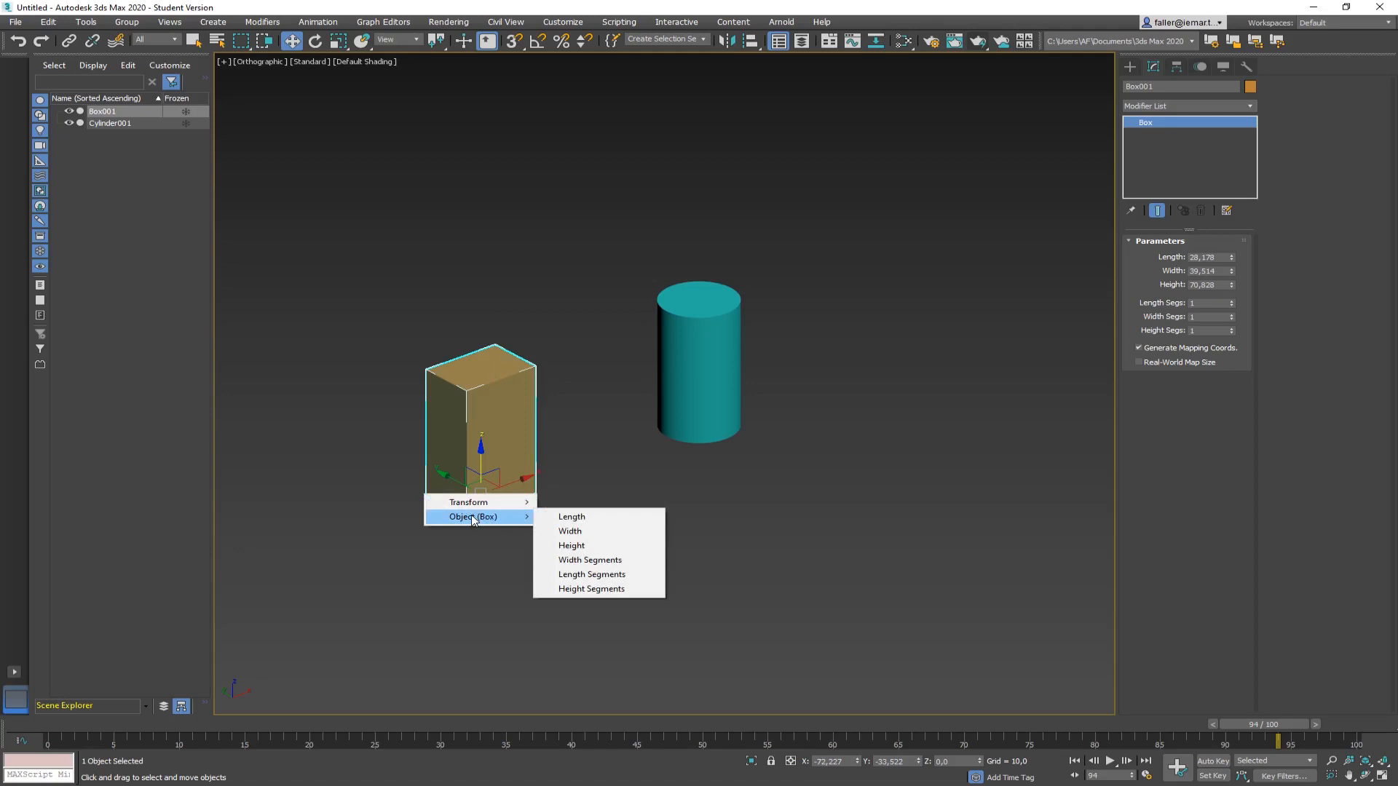
{"action": "left_click", "coordinate": [581, 546]}
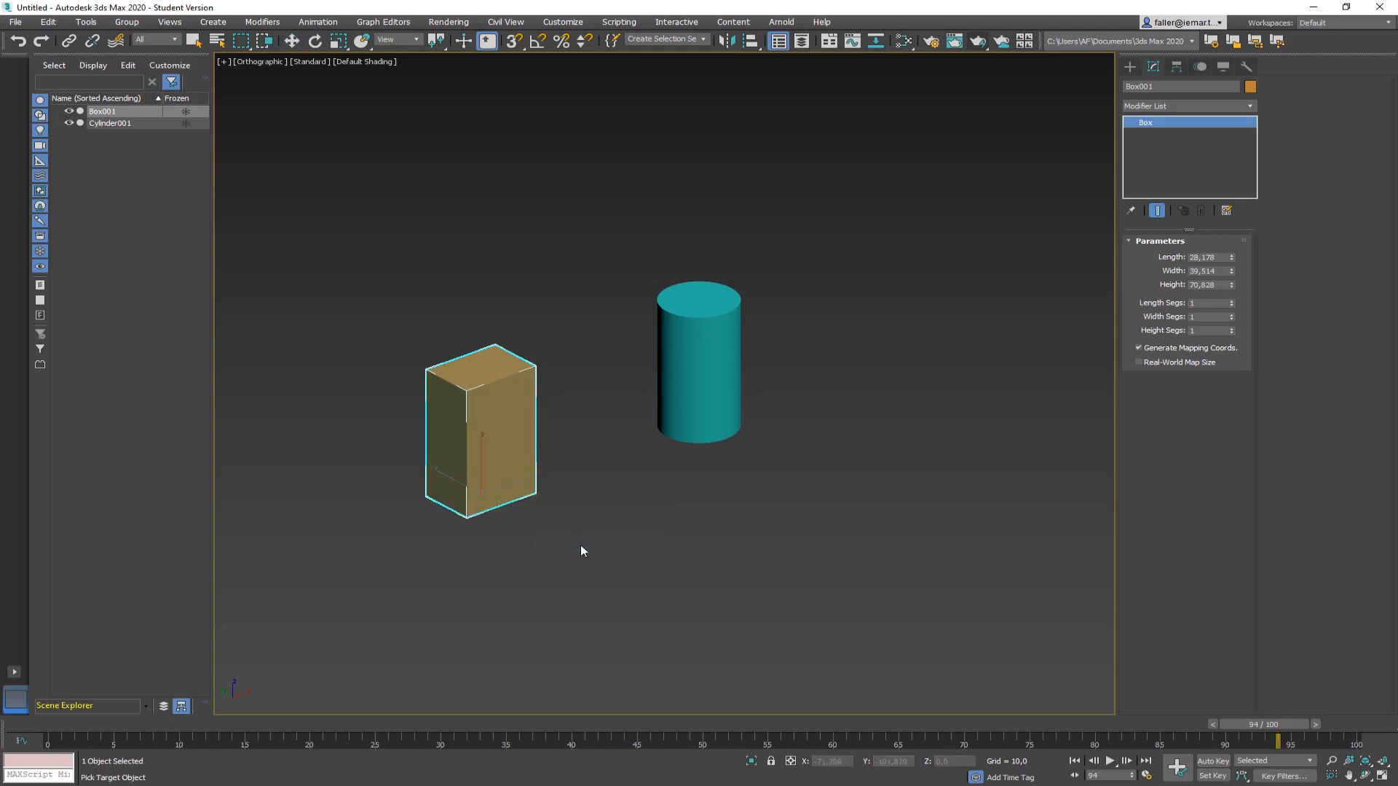
{"action": "left_click", "coordinate": [691, 414]}
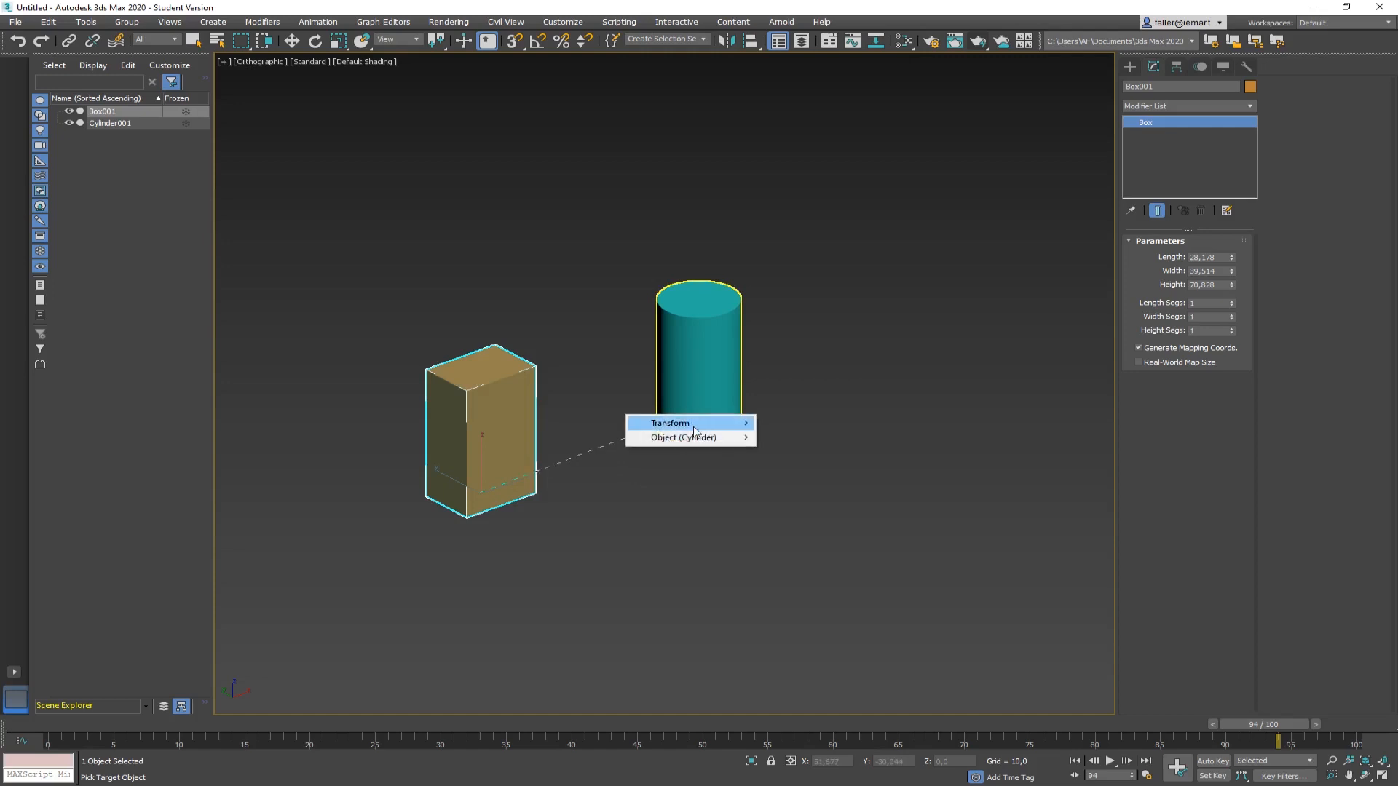
{"action": "mouse_move", "coordinate": [703, 440]}
{"action": "left_click", "coordinate": [828, 438]}
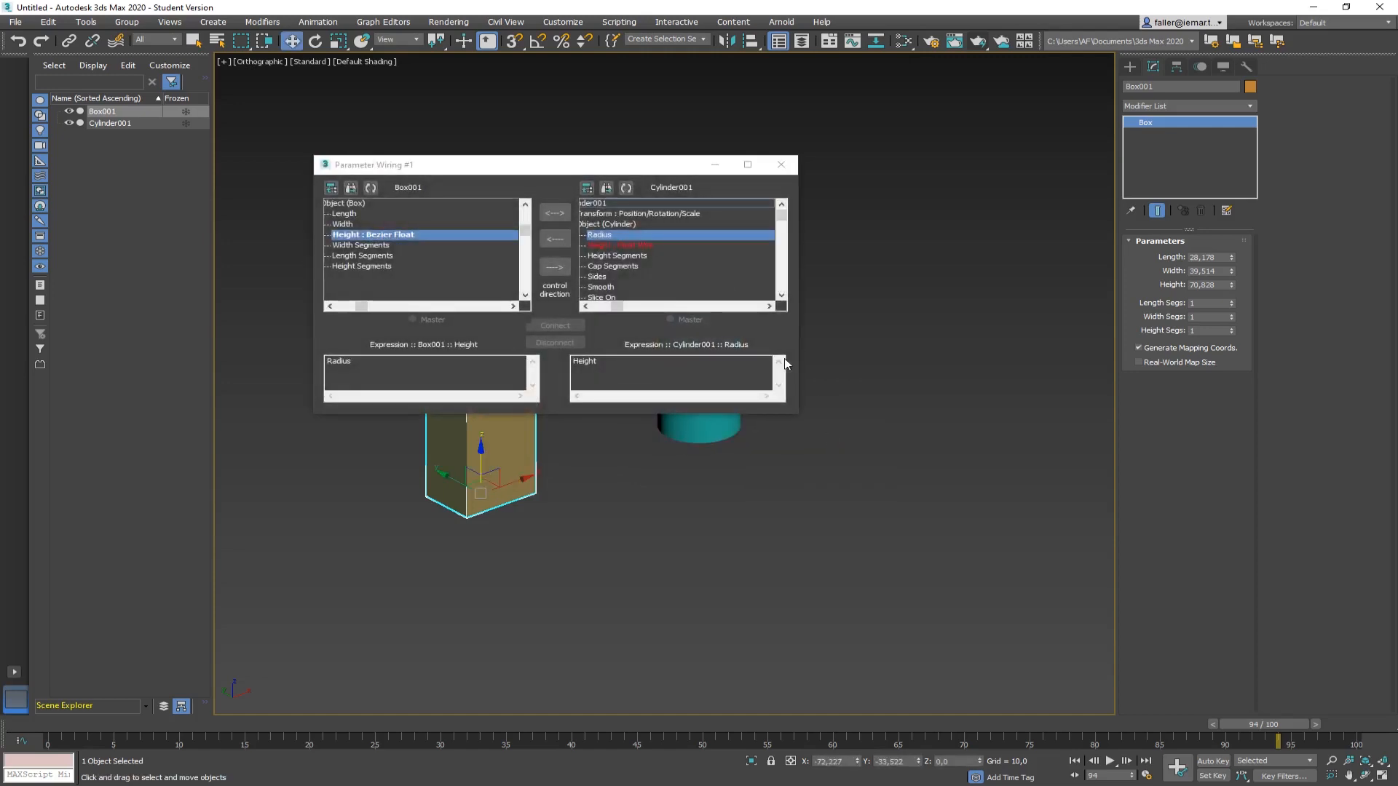
Connect the box's Height one way to the cylinder's Radius with the expression Height/10, close Parameter Wiring, and clear the selection
{"action": "left_click_drag", "start_coordinate": [565, 168], "coordinate": [334, 84]}
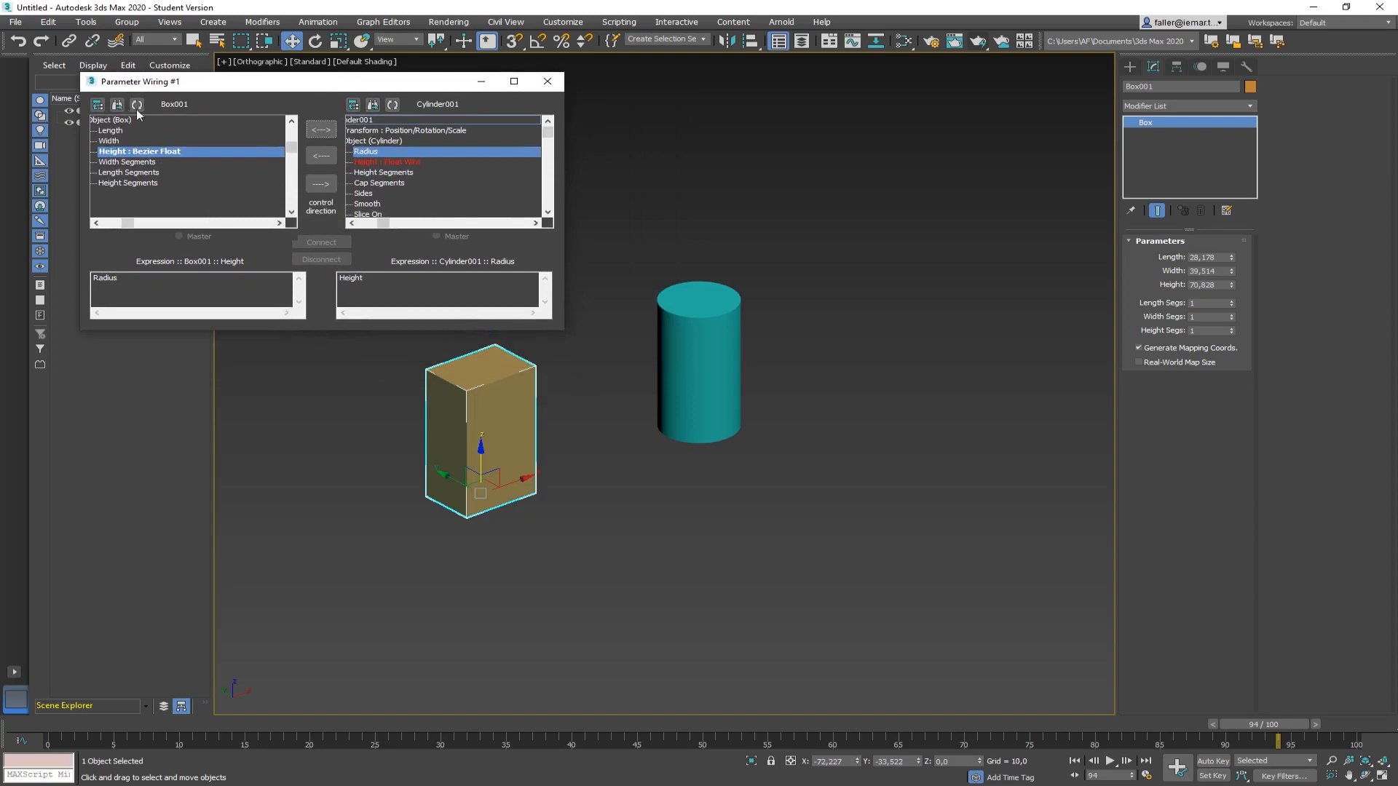
{"action": "left_click", "coordinate": [323, 191]}
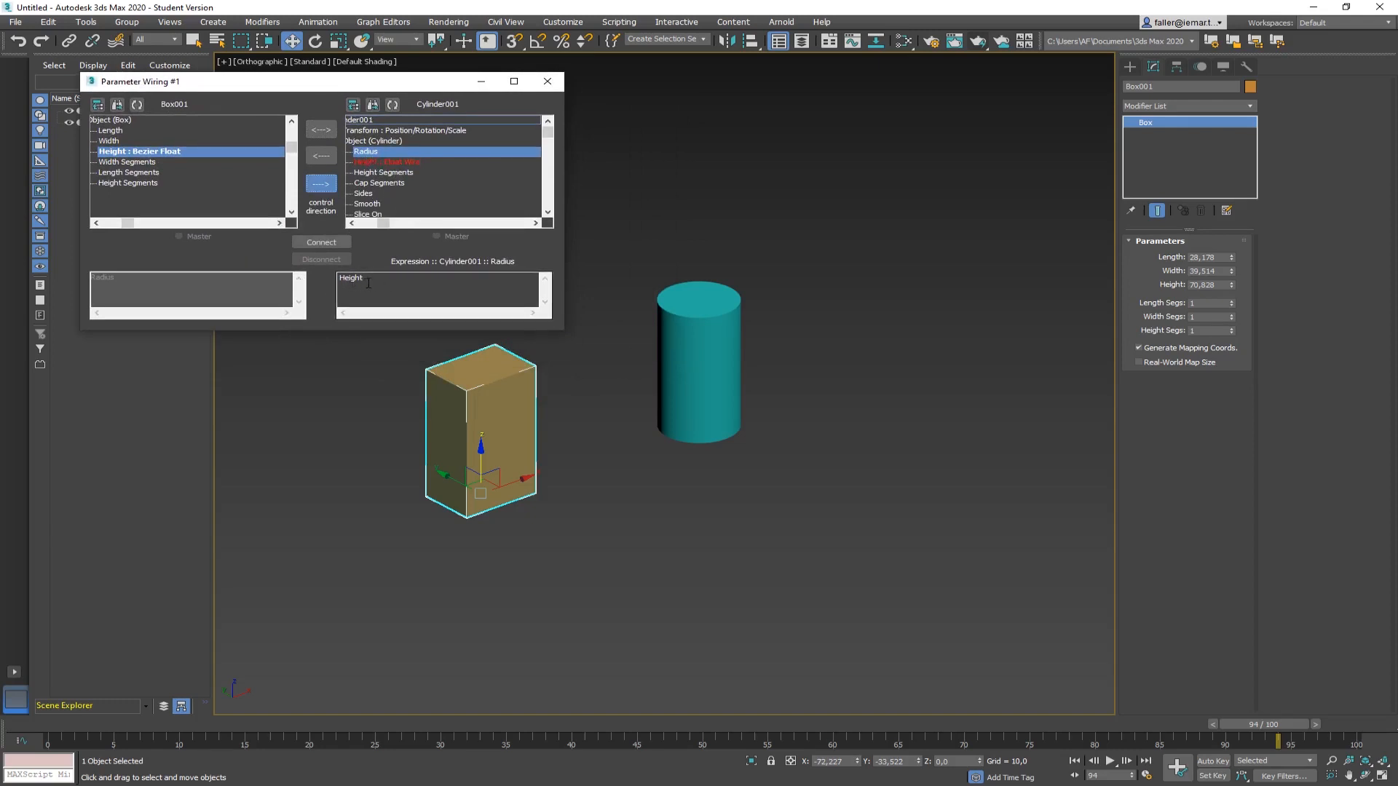
{"action": "left_click", "coordinate": [370, 152]}
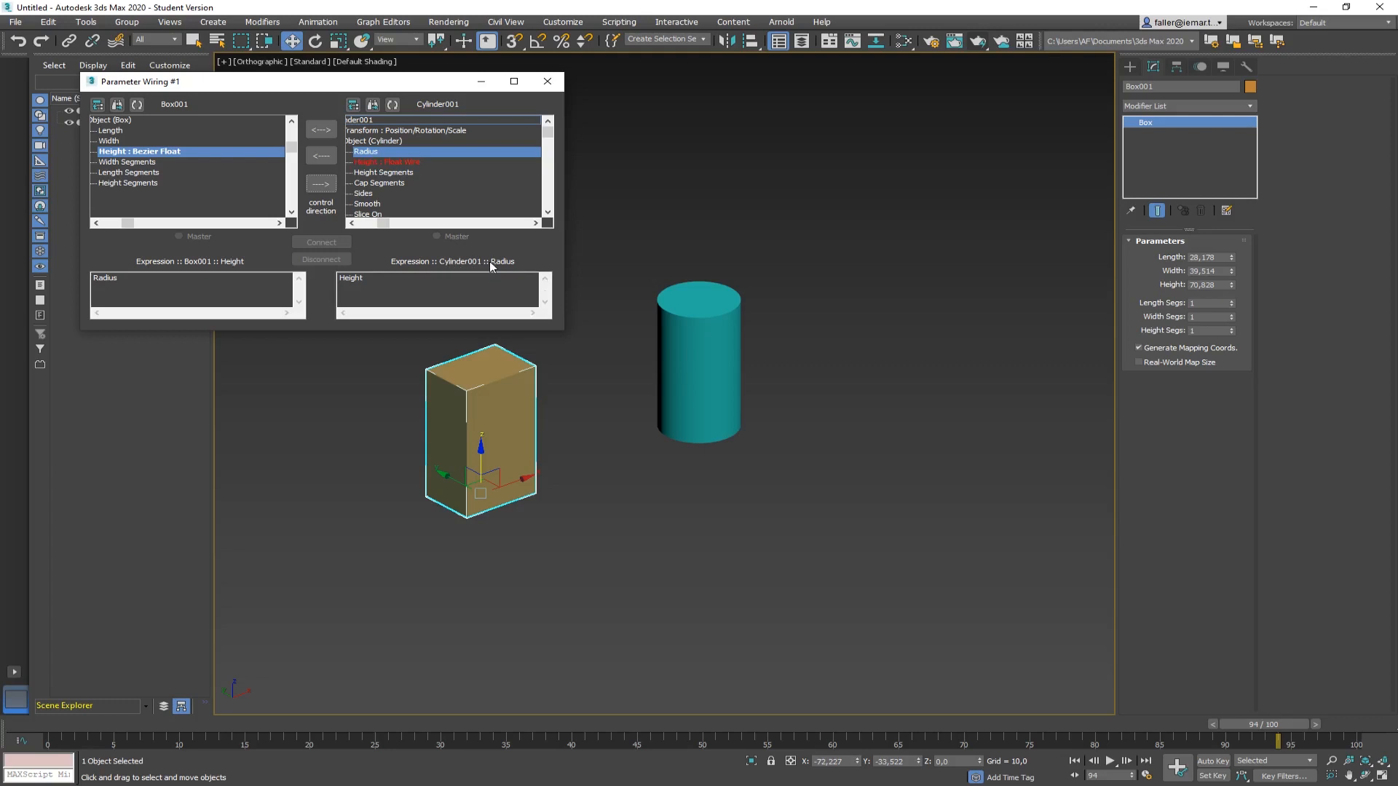
{"action": "left_click", "coordinate": [321, 182]}
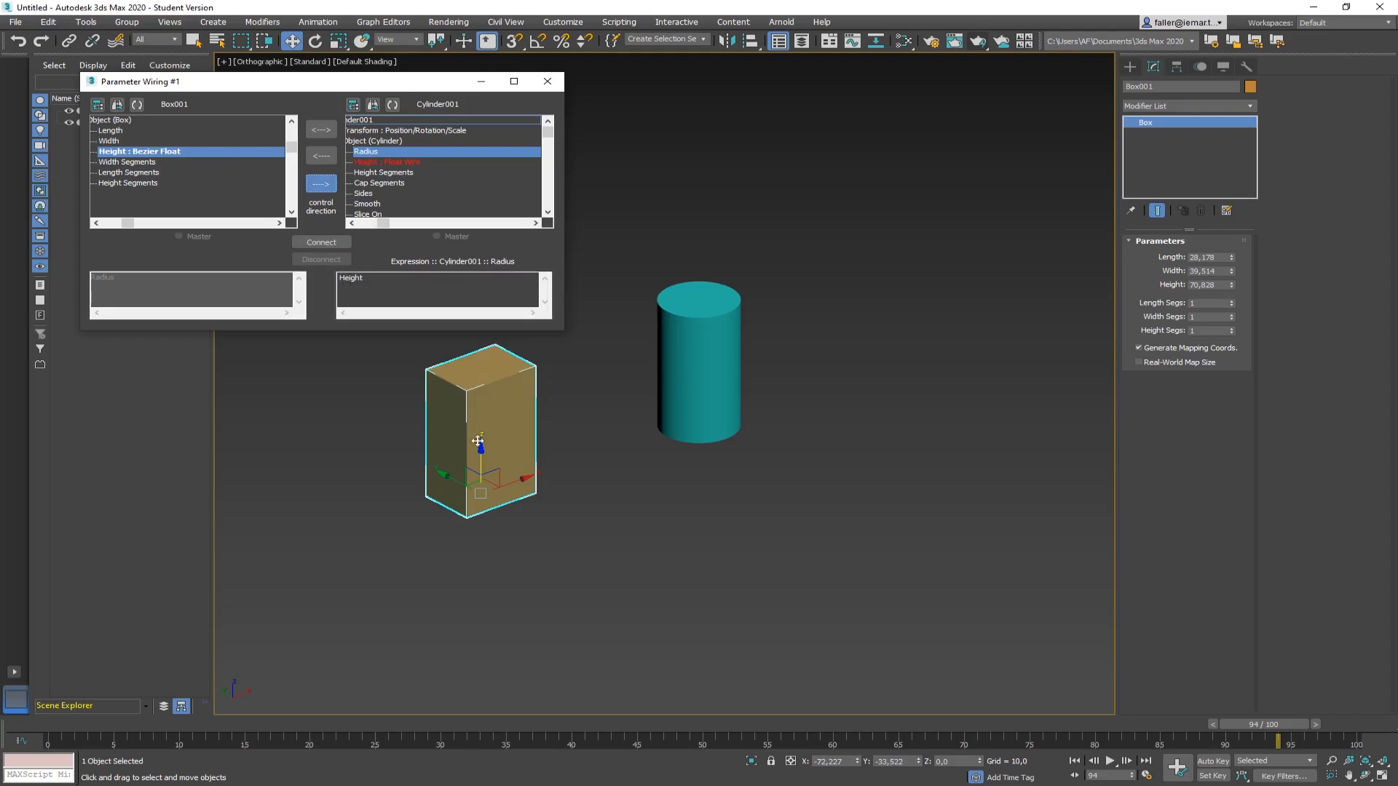
{"action": "left_click", "coordinate": [364, 279]}
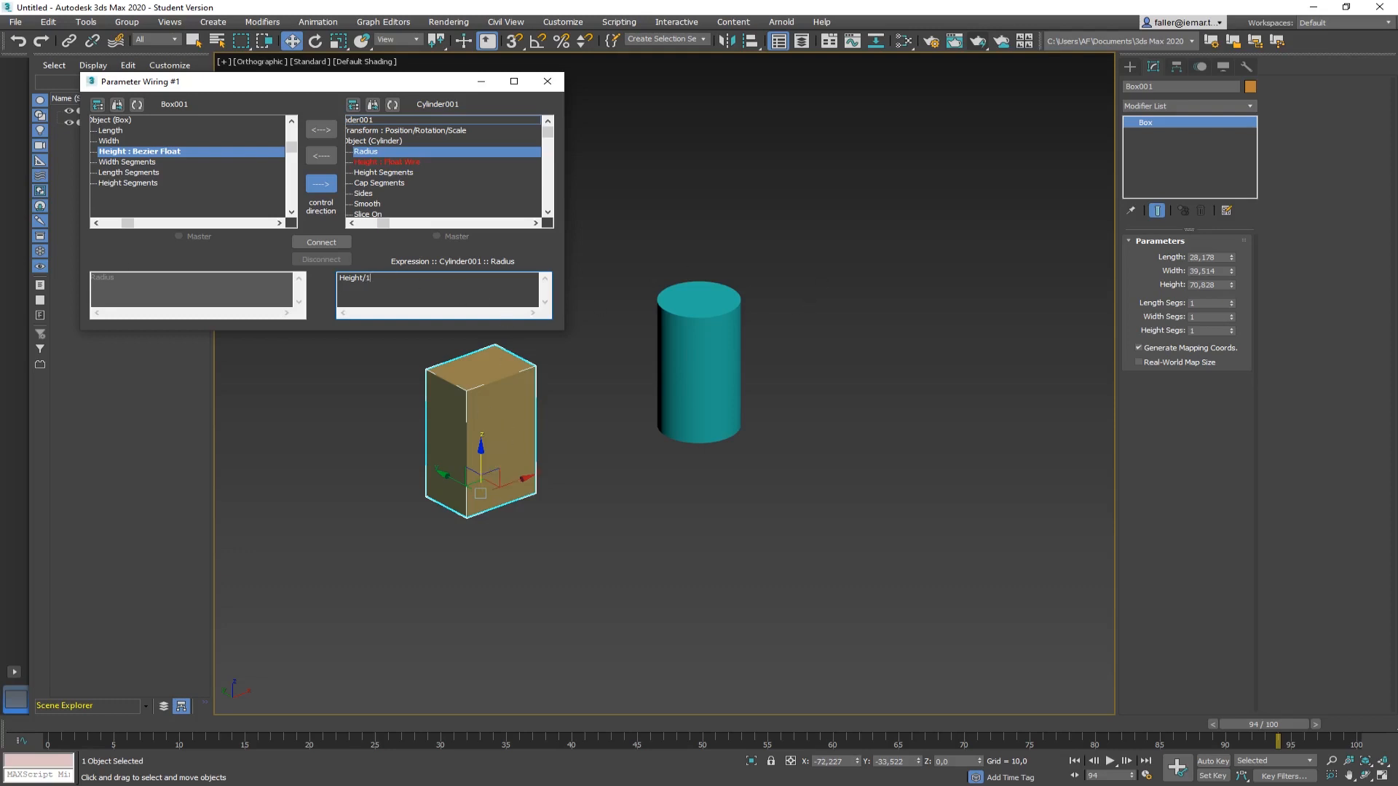
{"action": "left_click", "coordinate": [328, 242]}
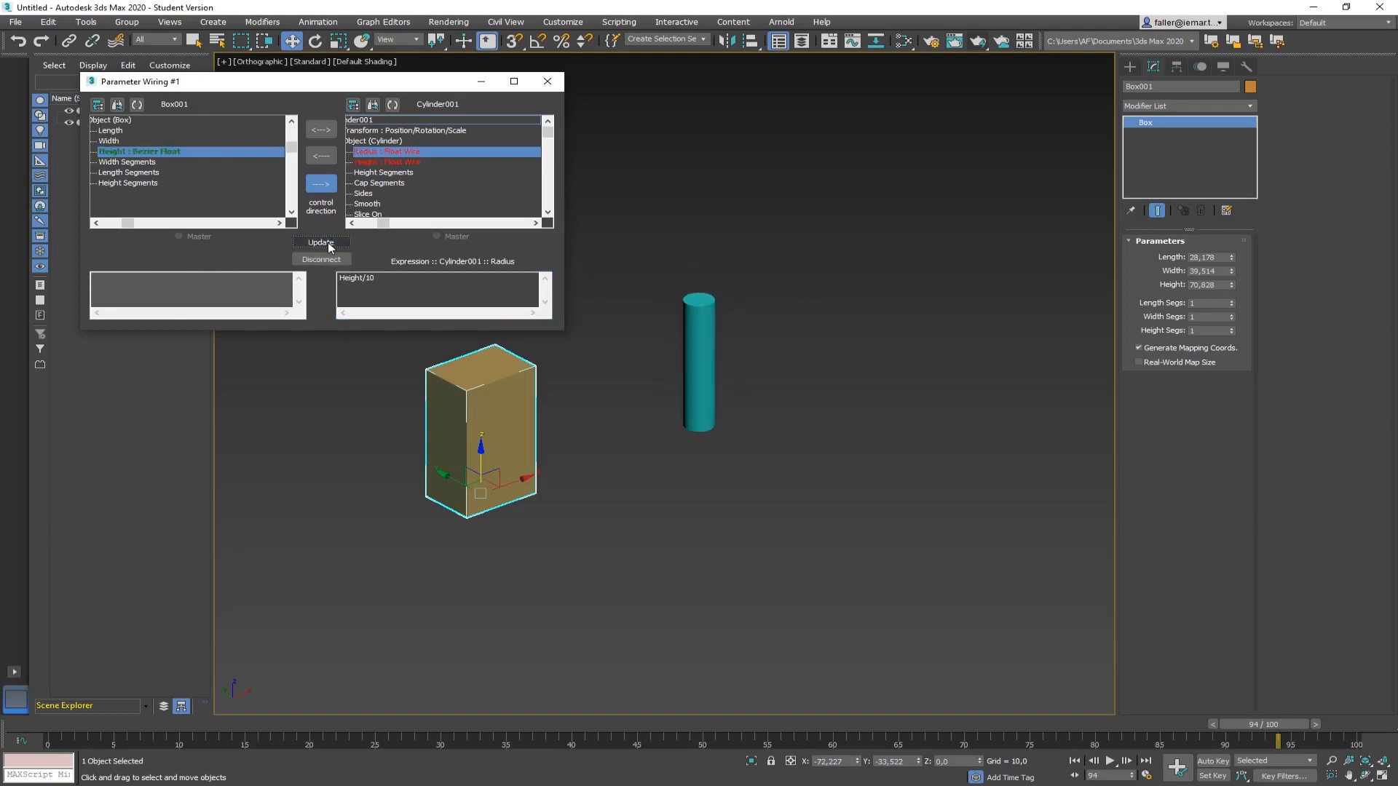
{"action": "left_click", "coordinate": [547, 81]}
{"action": "left_click", "coordinate": [527, 565]}
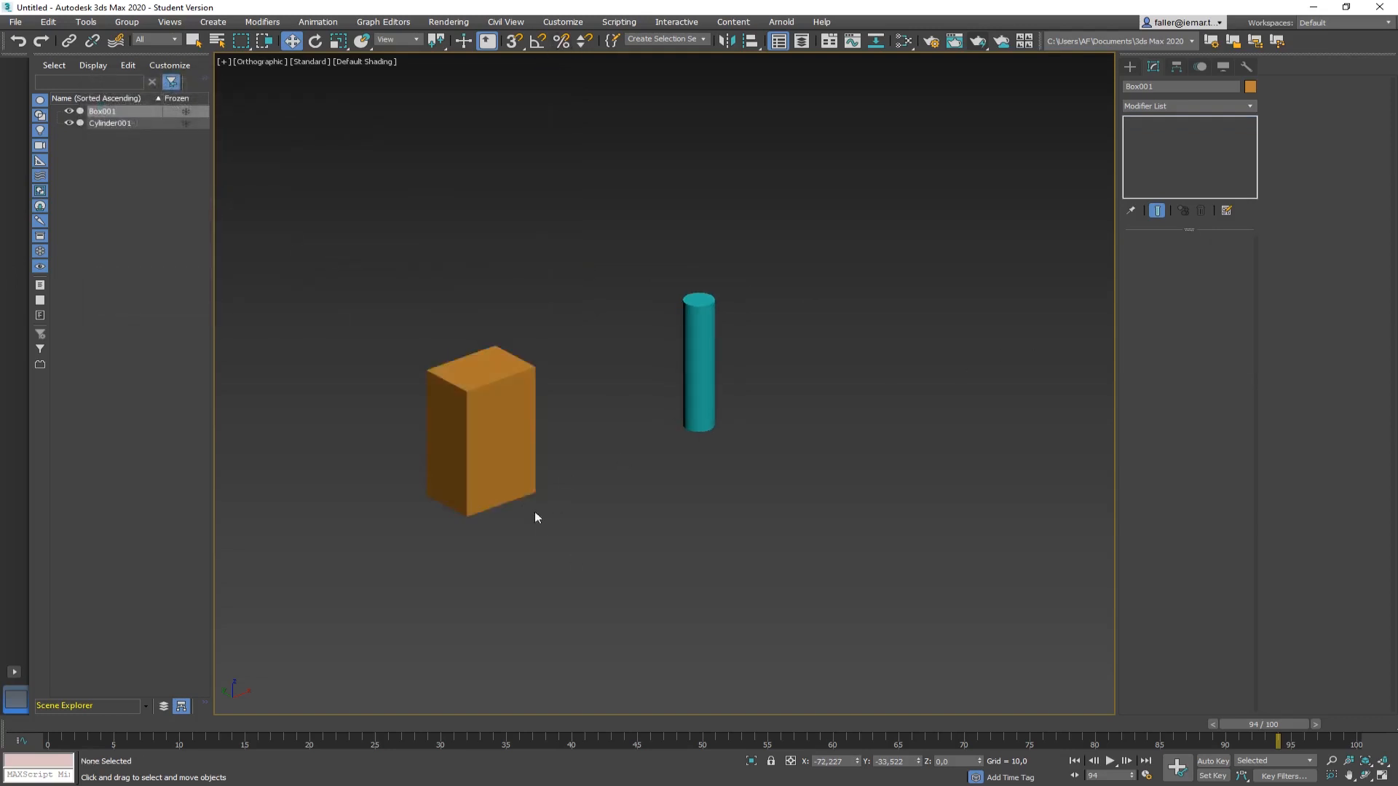
Raise the box's height to about 87.8 to test both wired cylinder dimensions, and clear the selection
{"action": "left_click", "coordinate": [504, 456]}
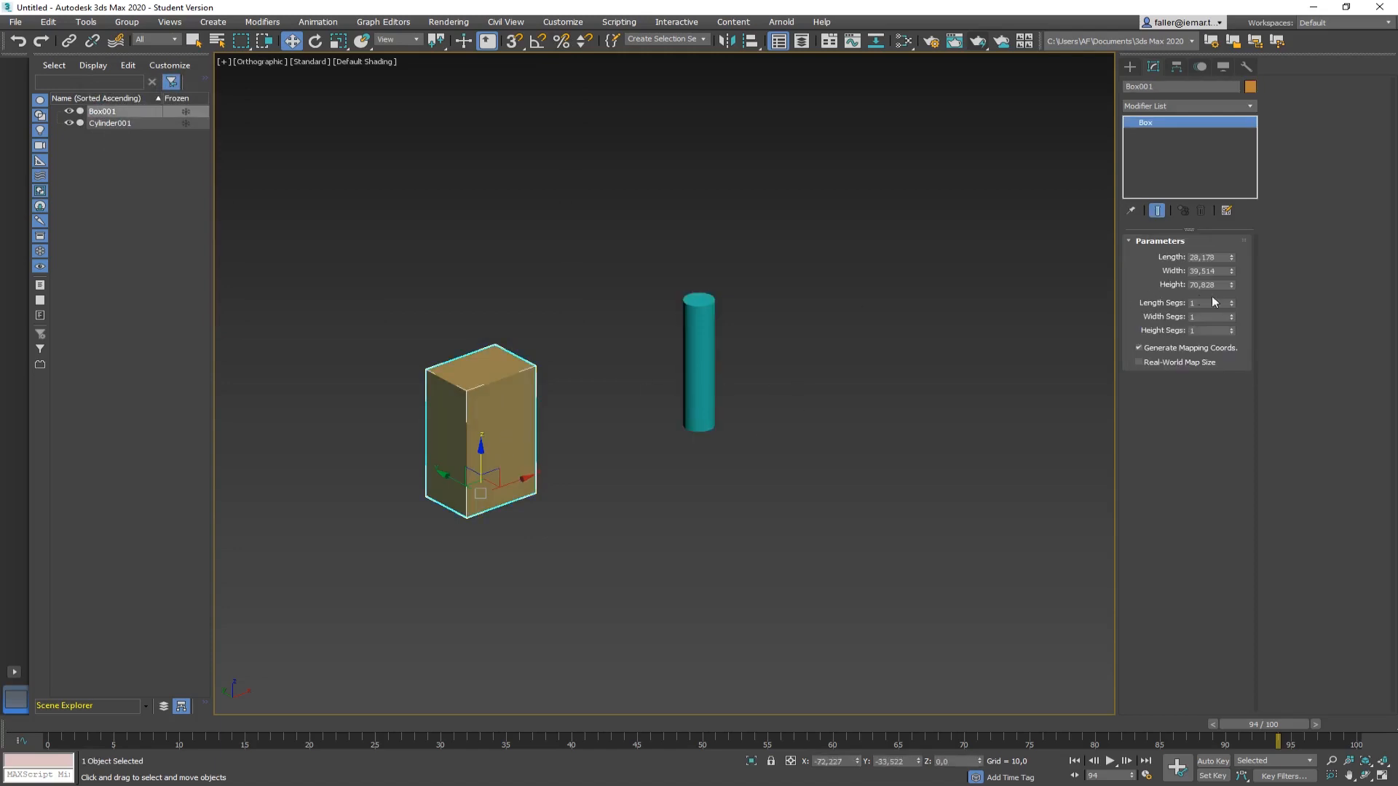
{"action": "mouse_move", "coordinate": [1230, 283]}
{"action": "left_mouse_down"}
{"action": "mouse_move", "coordinate": [1232, 255]}
{"action": "mouse_move", "coordinate": [1239, 321]}
{"action": "mouse_move", "coordinate": [1239, 219]}
{"action": "mouse_move", "coordinate": [1246, 269]}
{"action": "left_mouse_up"}
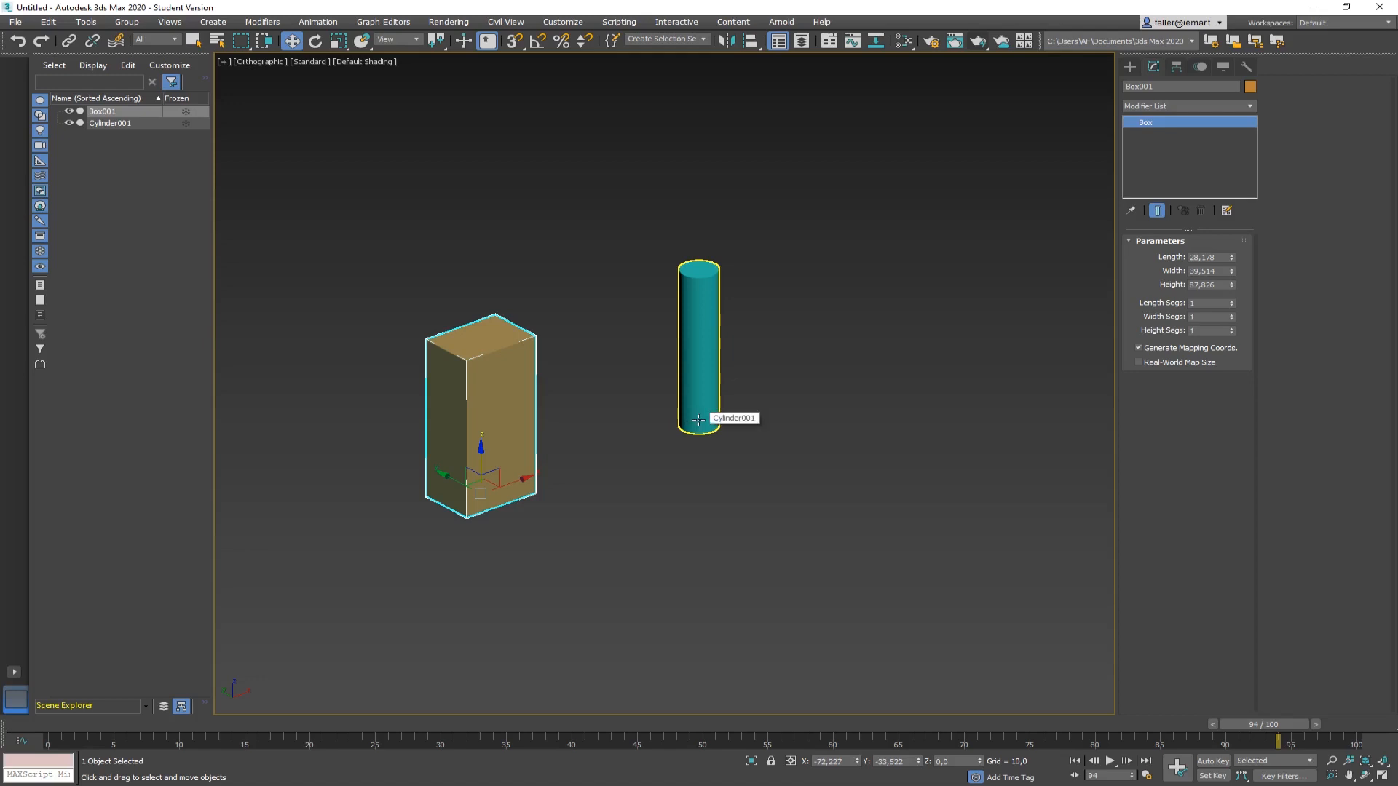
{"action": "left_click", "coordinate": [378, 275]}
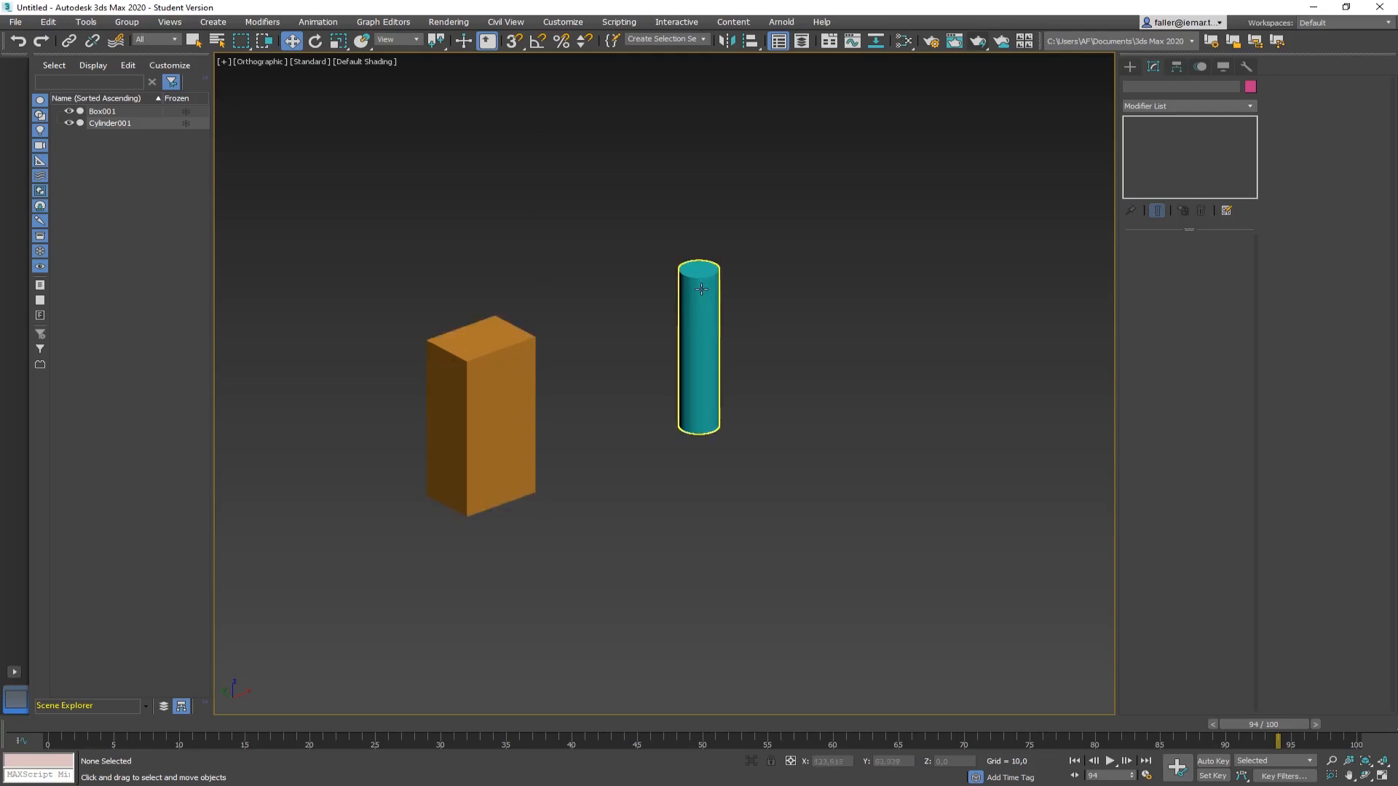
Reopen the Parameter Wire Dialog for the box and bring up its Height connection to the cylinder's Radius
{"action": "left_click", "coordinate": [532, 384]}
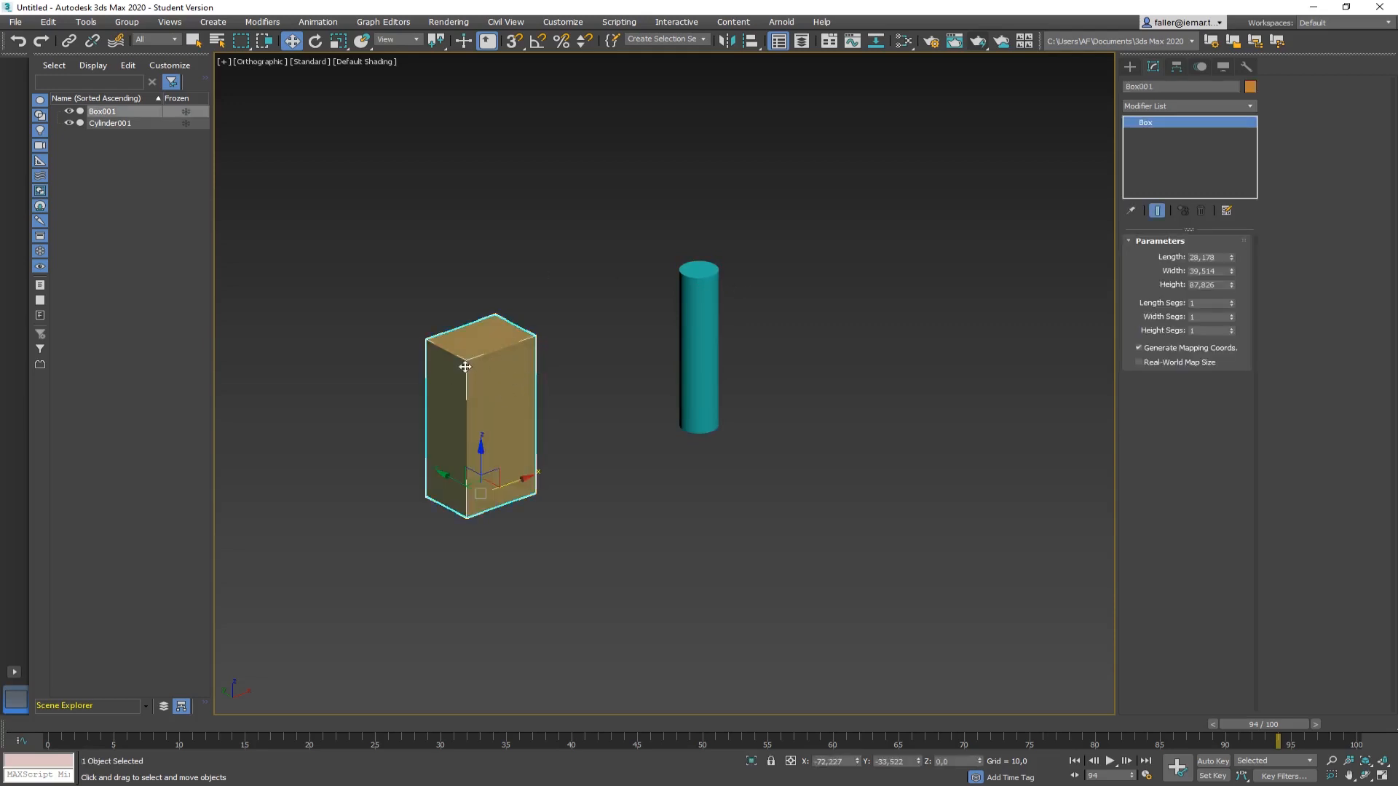
{"action": "left_click", "coordinate": [318, 22]}
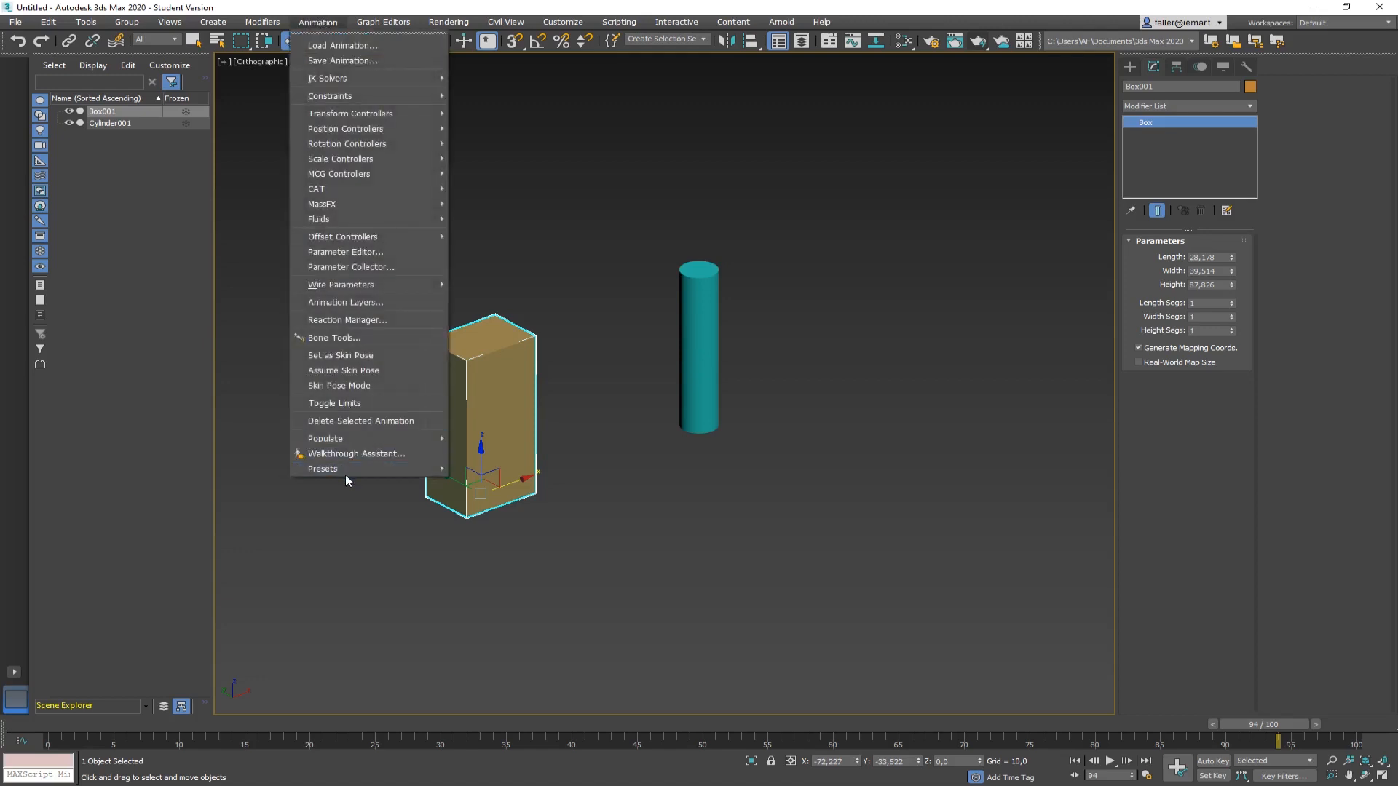
{"action": "mouse_move", "coordinate": [346, 285]}
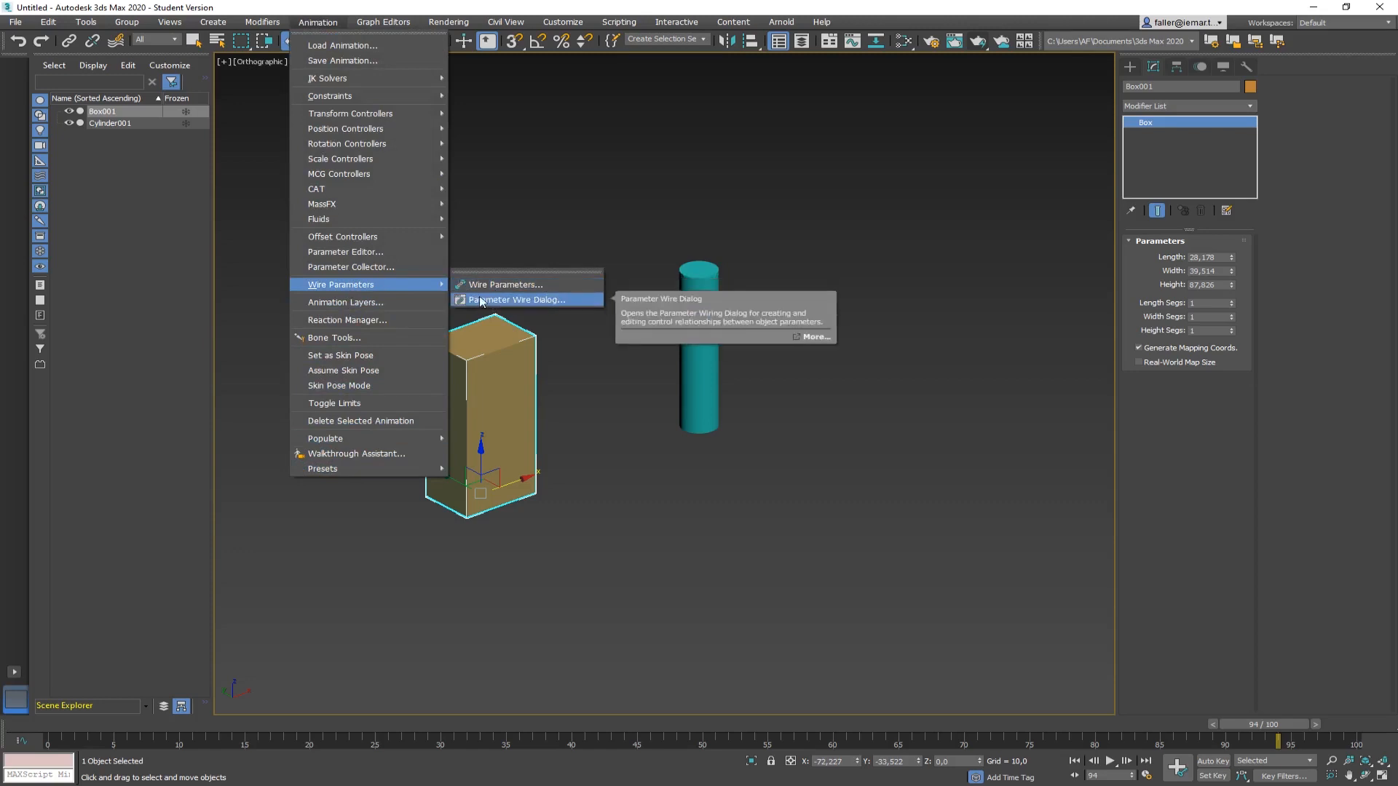
{"action": "left_click", "coordinate": [547, 300]}
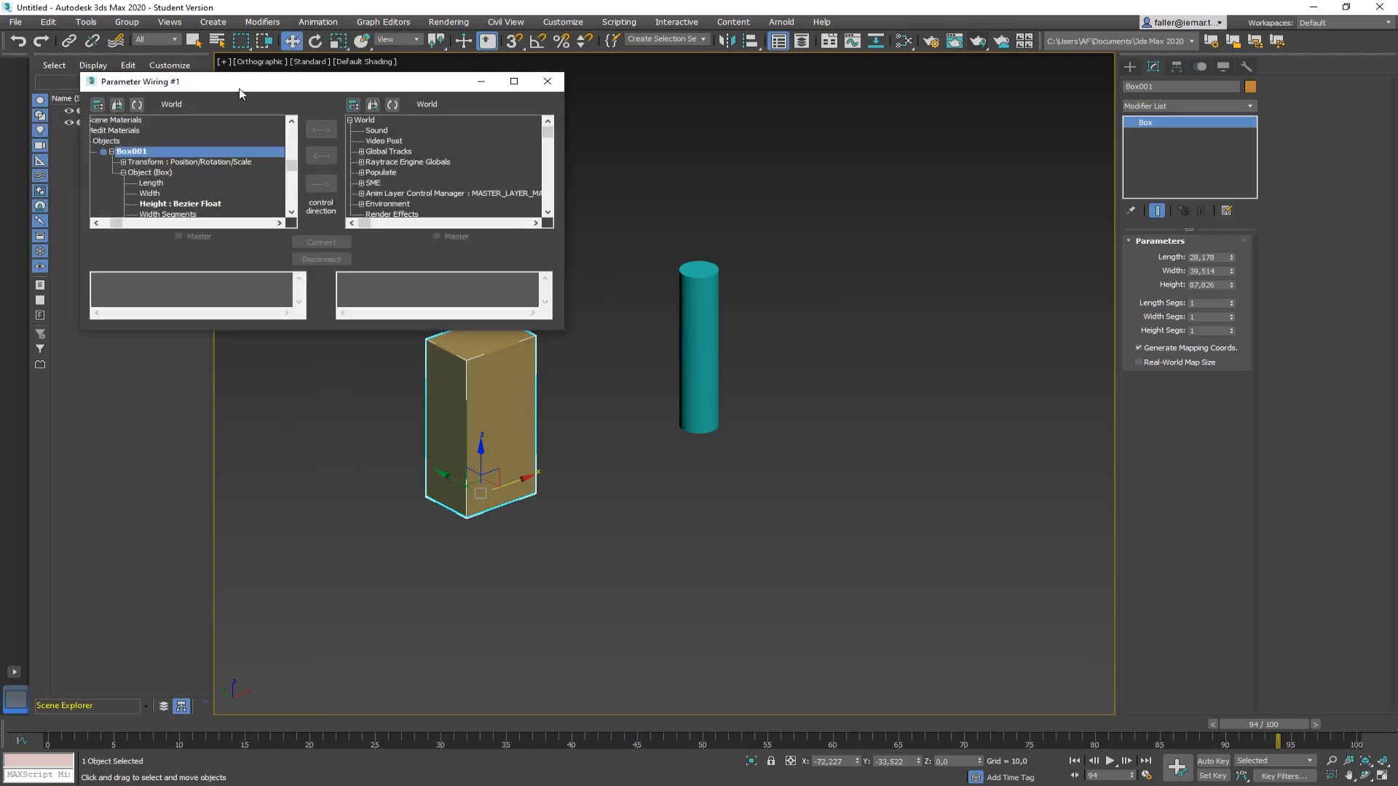
{"action": "left_click_drag", "start_coordinate": [249, 83], "coordinate": [254, 99]}
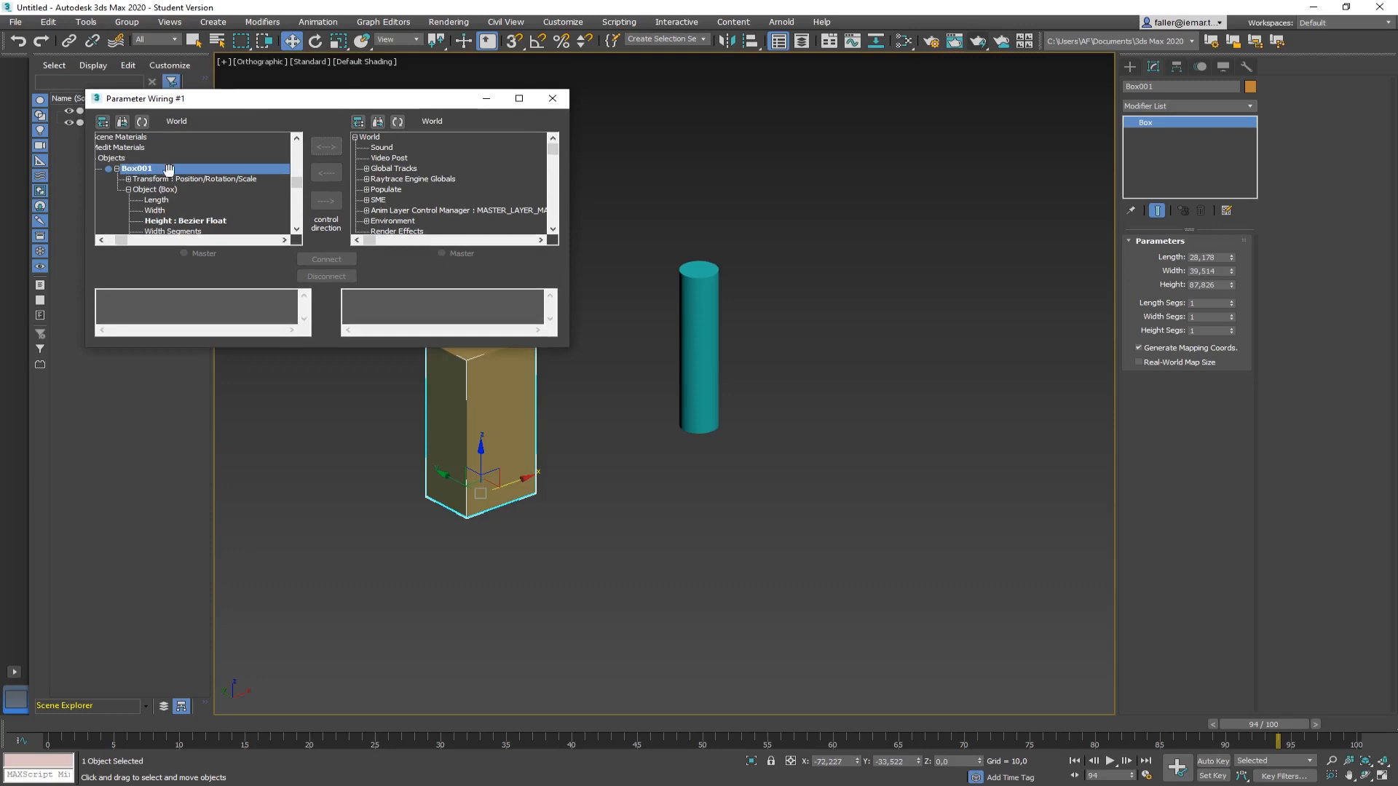
{"action": "left_click", "coordinate": [162, 219]}
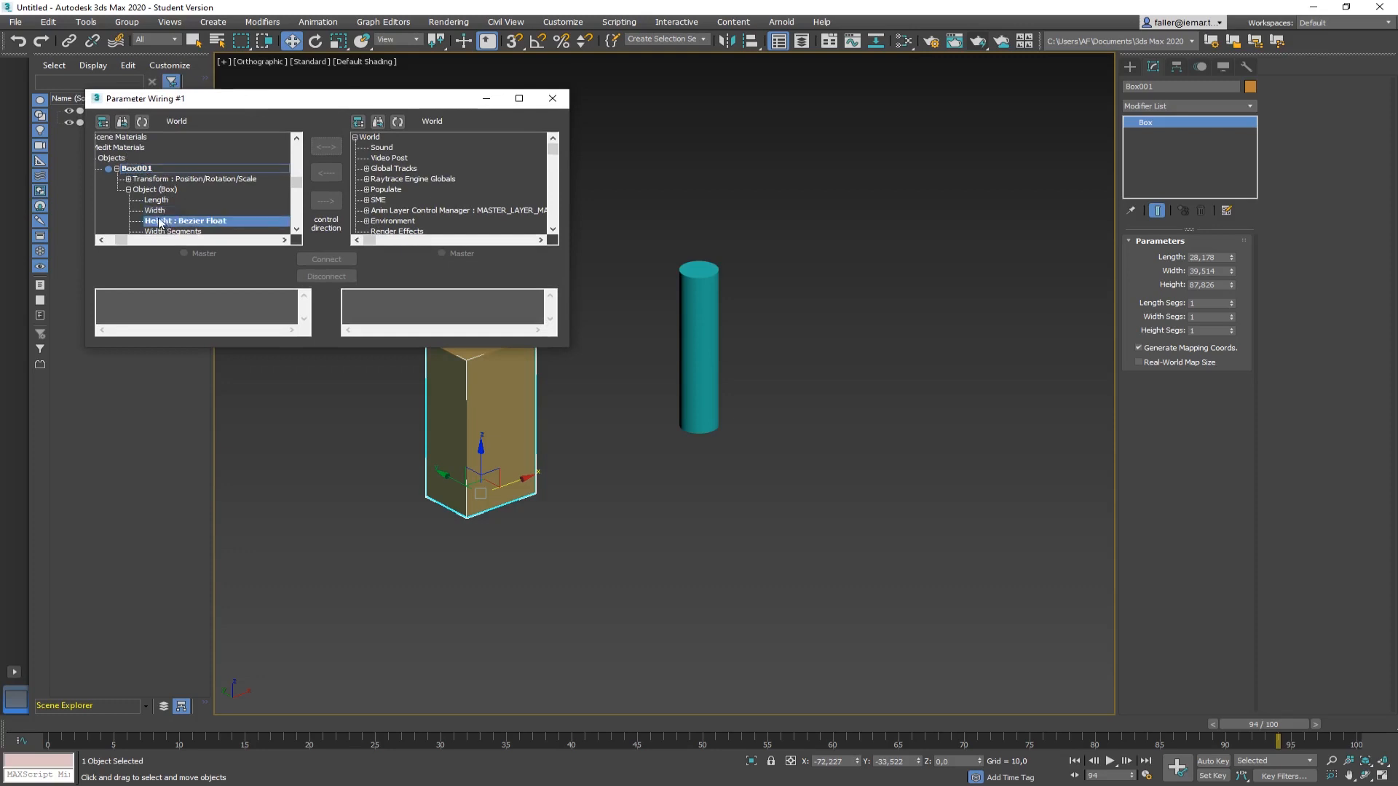
{"action": "left_click", "coordinate": [378, 122]}
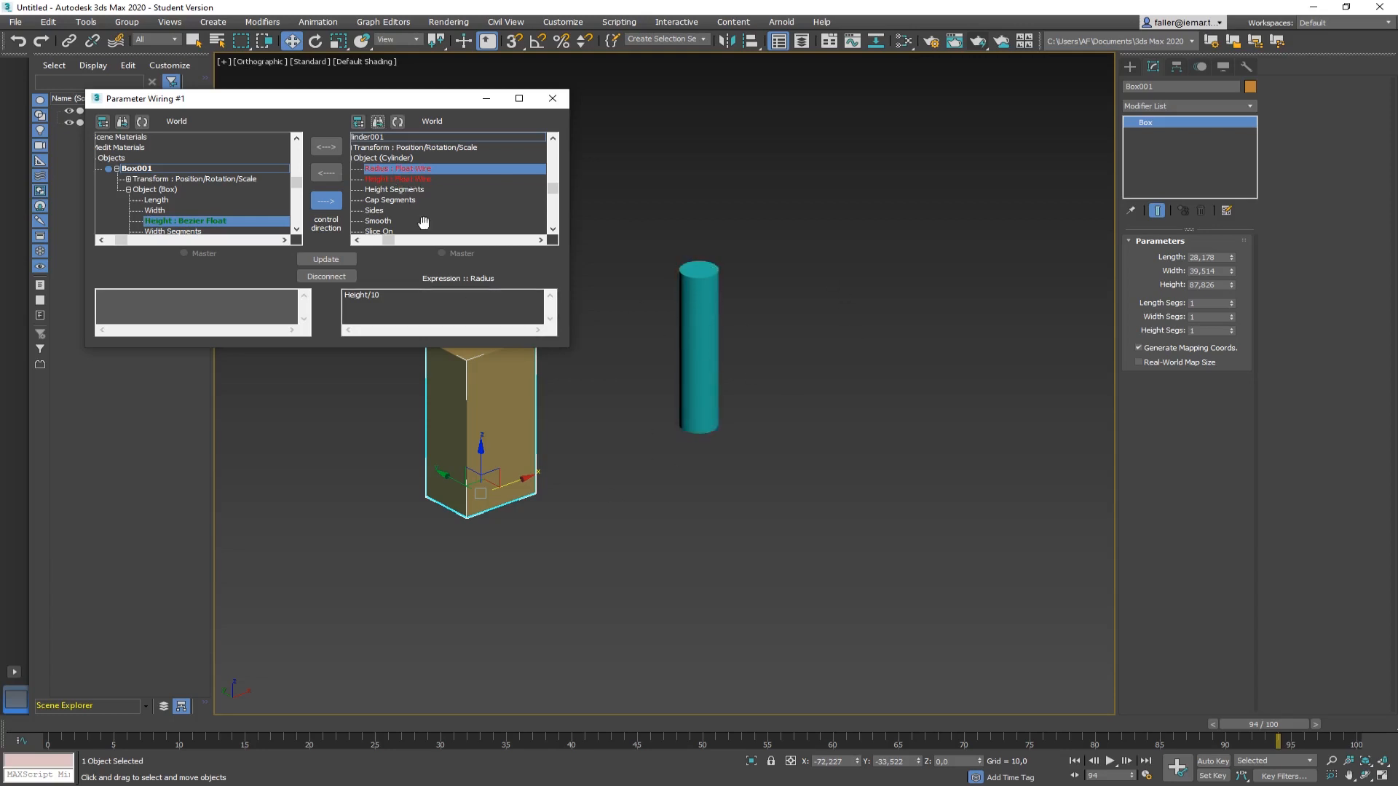
Disconnect the cylinder's Radius from the box's Height and close Parameter Wiring
{"action": "left_click", "coordinate": [377, 178]}
{"action": "left_click", "coordinate": [376, 169]}
{"action": "left_click", "coordinate": [327, 277]}
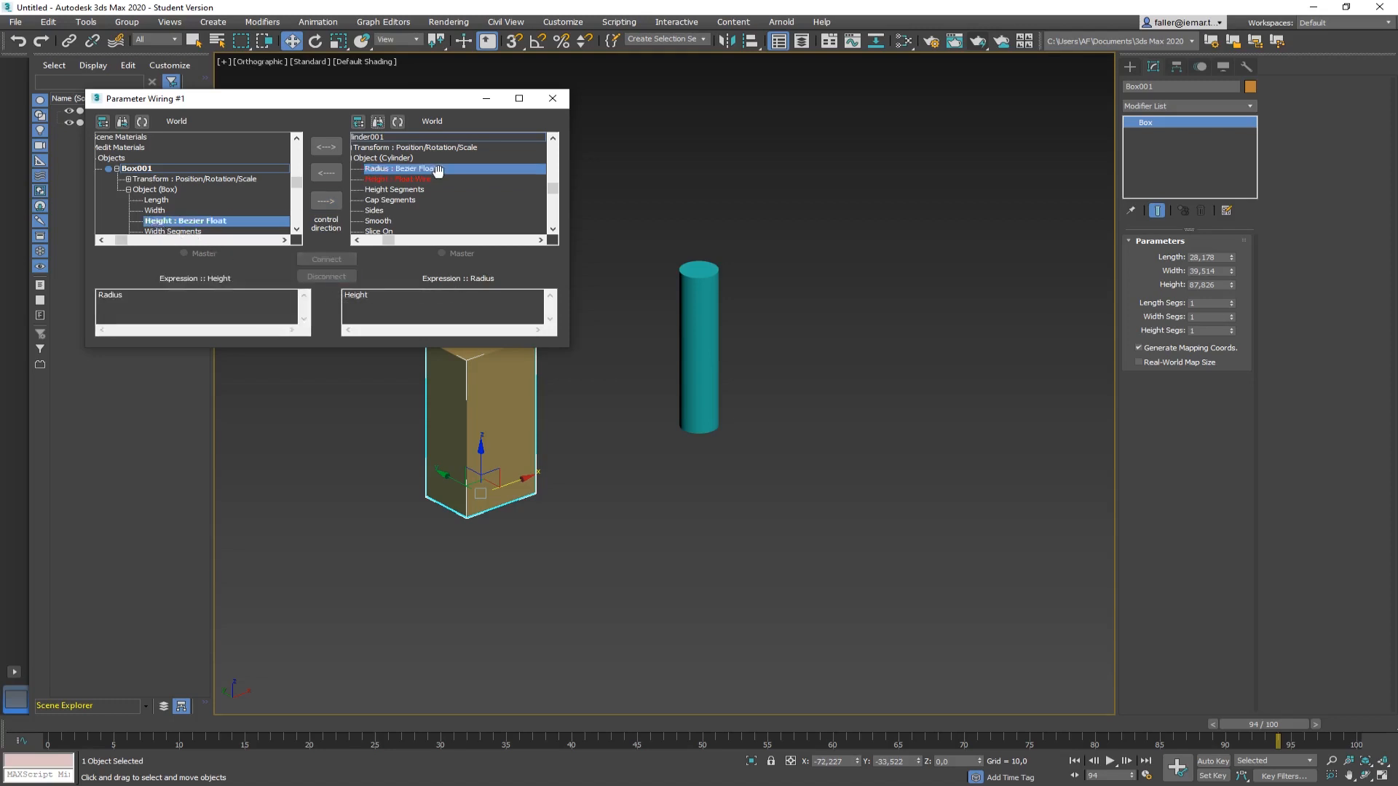
{"action": "left_click", "coordinate": [552, 98]}
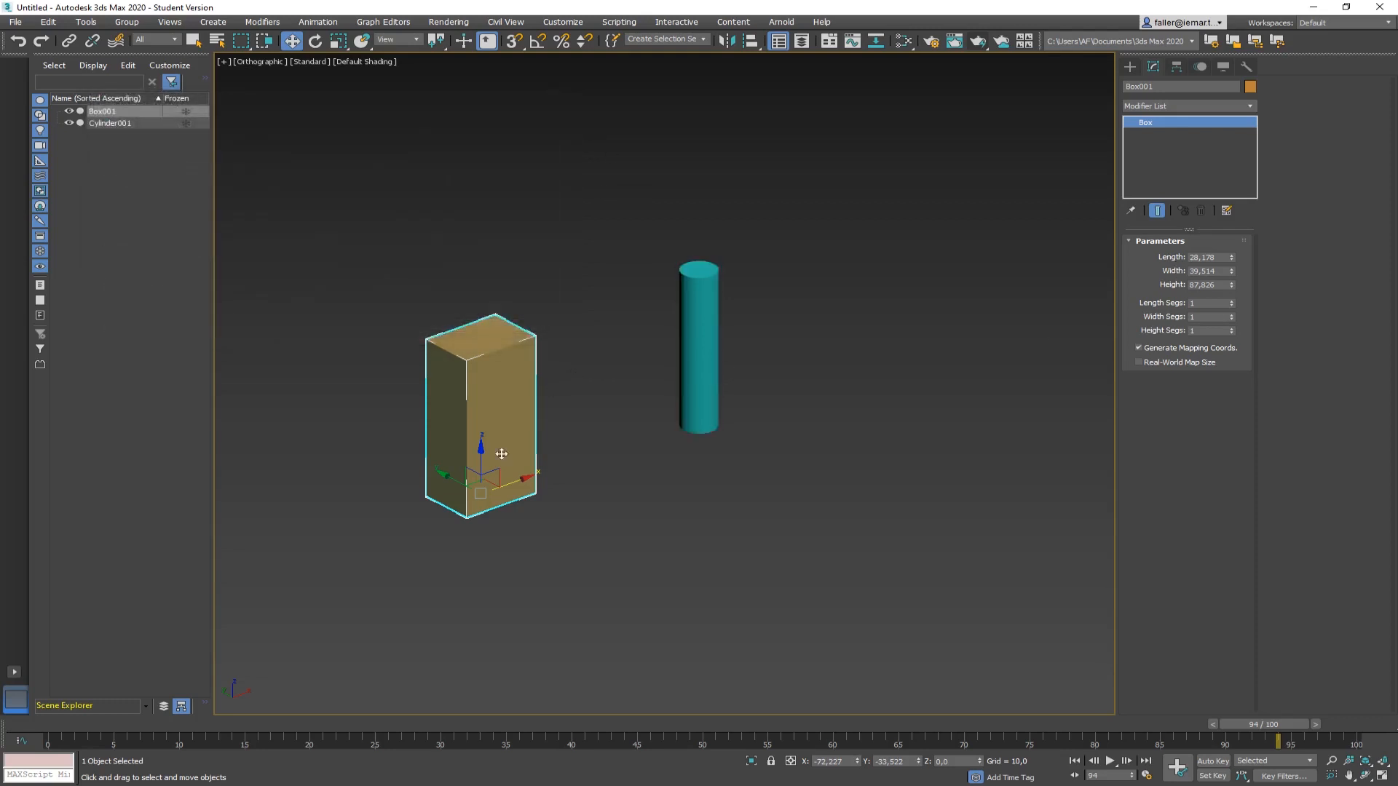
Lower the box's height to about 87 to test the remaining wiring, and select the cylinder to inspect its parameters
{"action": "left_click", "coordinate": [500, 456]}
{"action": "left_click", "coordinate": [541, 572]}
{"action": "left_click", "coordinate": [502, 474]}
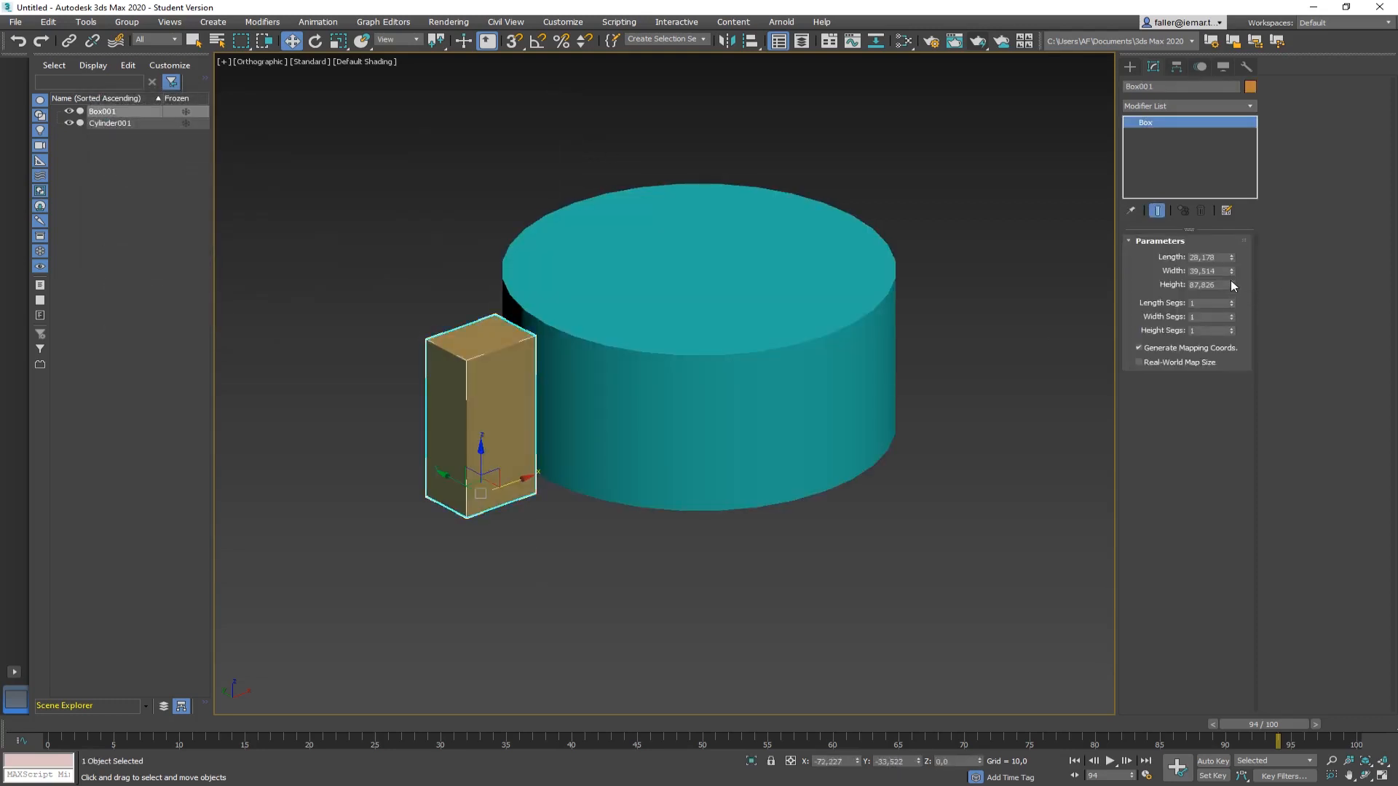
{"action": "mouse_move", "coordinate": [1230, 284]}
{"action": "left_mouse_down"}
{"action": "mouse_move", "coordinate": [1234, 262]}
{"action": "mouse_move", "coordinate": [1234, 306]}
{"action": "mouse_move", "coordinate": [1235, 257]}
{"action": "mouse_move", "coordinate": [1235, 321]}
{"action": "mouse_move", "coordinate": [1236, 280]}
{"action": "left_mouse_up"}
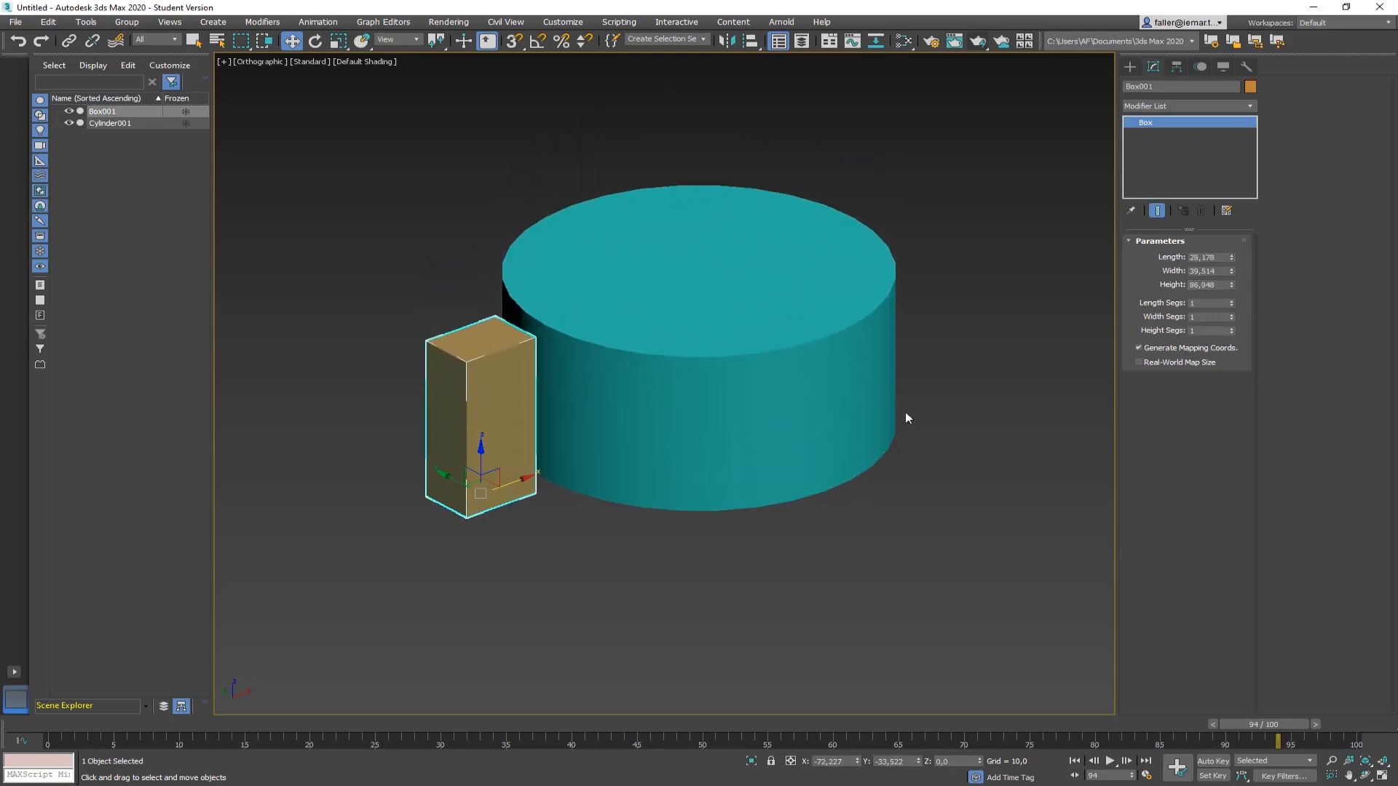
{"action": "left_click", "coordinate": [705, 370]}
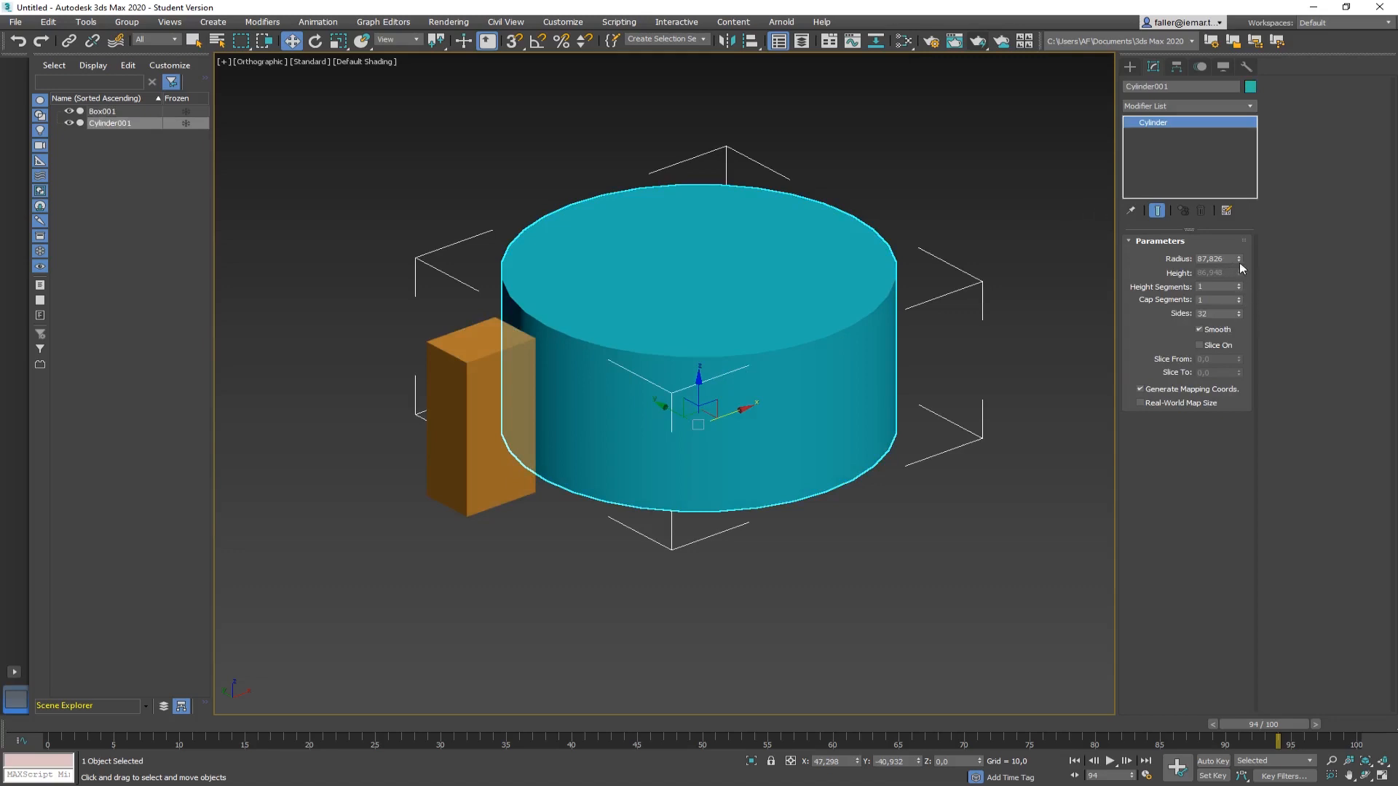
Shrink the cylinder's now independent radius to a narrow column, and delete both the box and the cylinder
{"action": "mouse_move", "coordinate": [1241, 257]}
{"action": "left_mouse_down"}
{"action": "mouse_move", "coordinate": [1242, 316]}
{"action": "mouse_move", "coordinate": [1231, 257]}
{"action": "mouse_move", "coordinate": [1231, 275]}
{"action": "left_mouse_up"}
{"action": "left_click", "coordinate": [487, 376]}
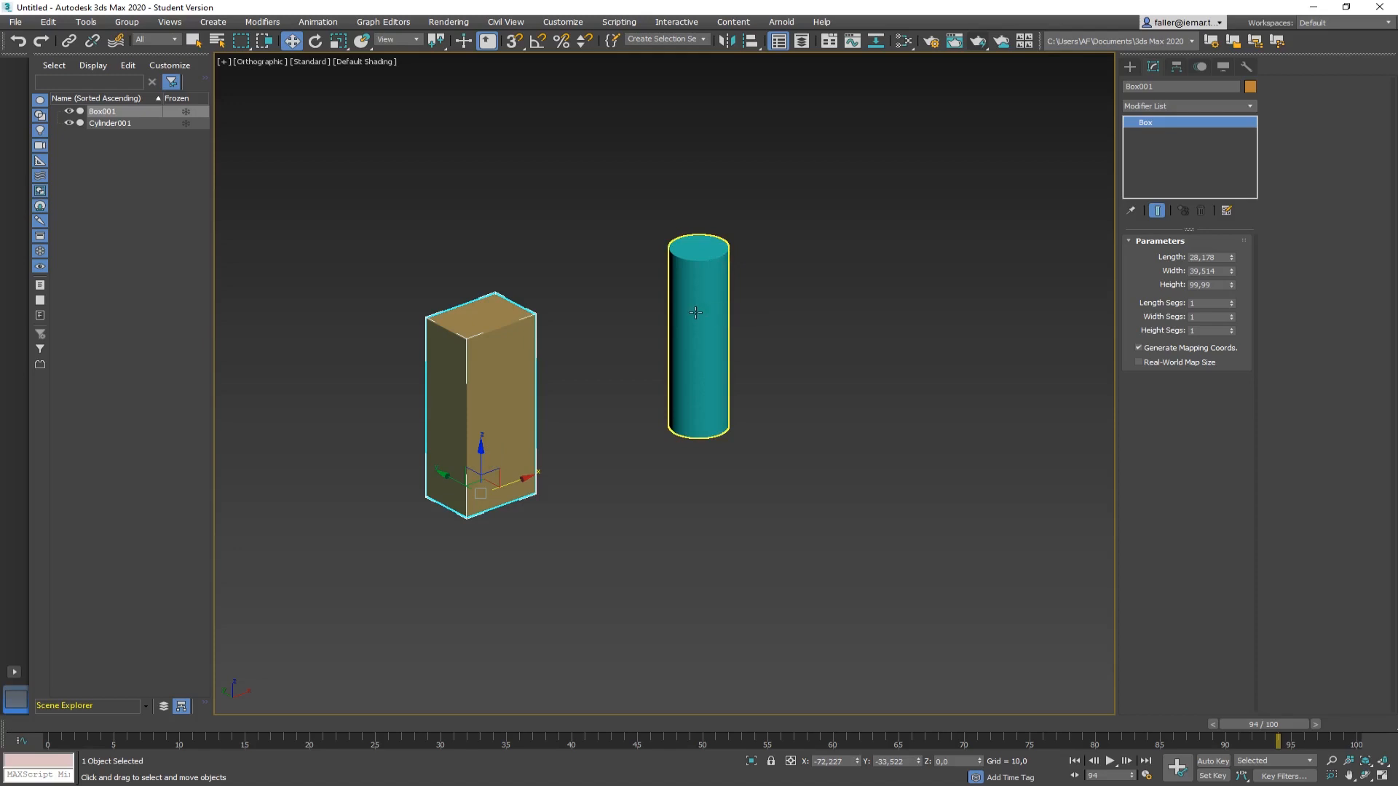
{"action": "left_click_drag", "start_coordinate": [767, 177], "coordinate": [360, 409]}
{"action": "key", "text": "Delete"}
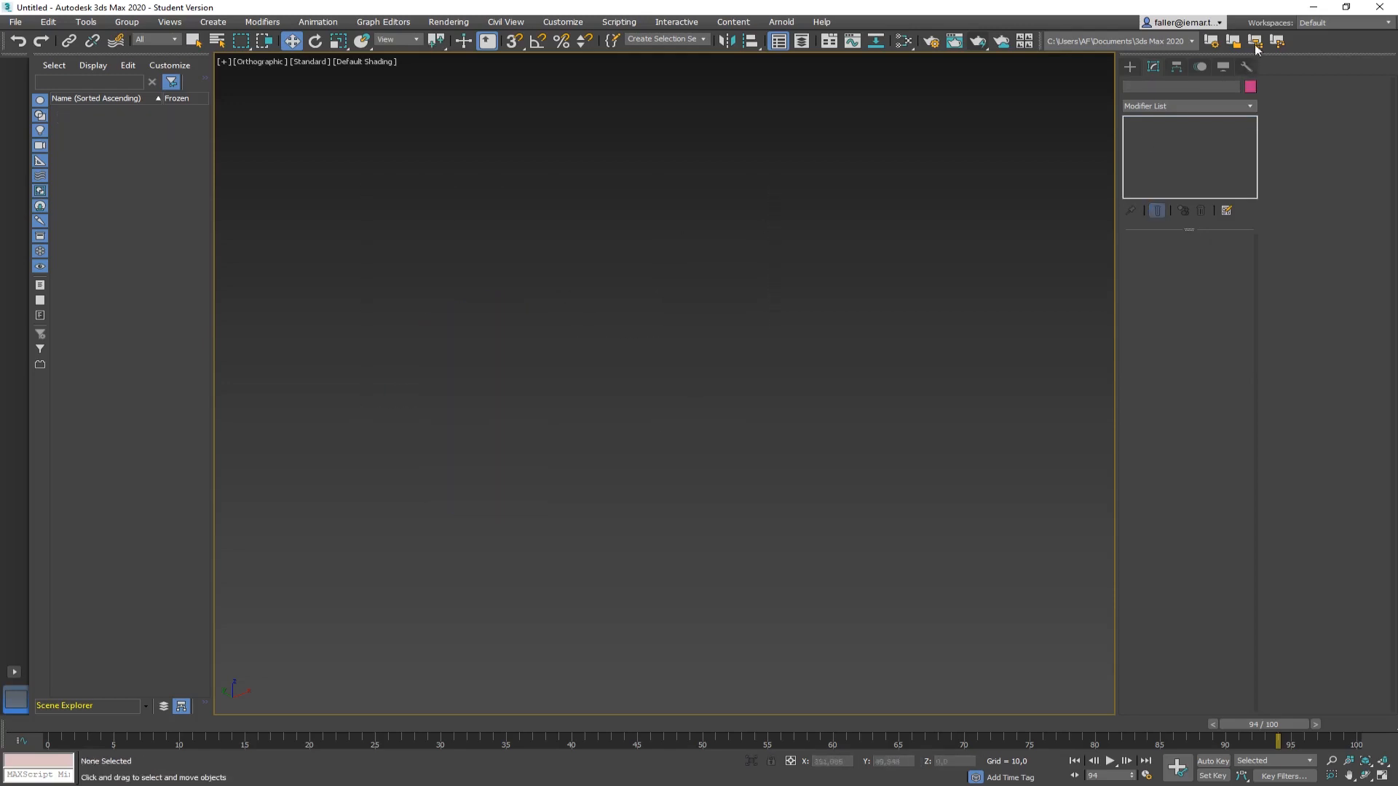
Create a standard box about 53.5 long and 47 wide, with a height of 160
{"action": "left_click", "coordinate": [1130, 66]}
{"action": "left_click", "coordinate": [1159, 147]}
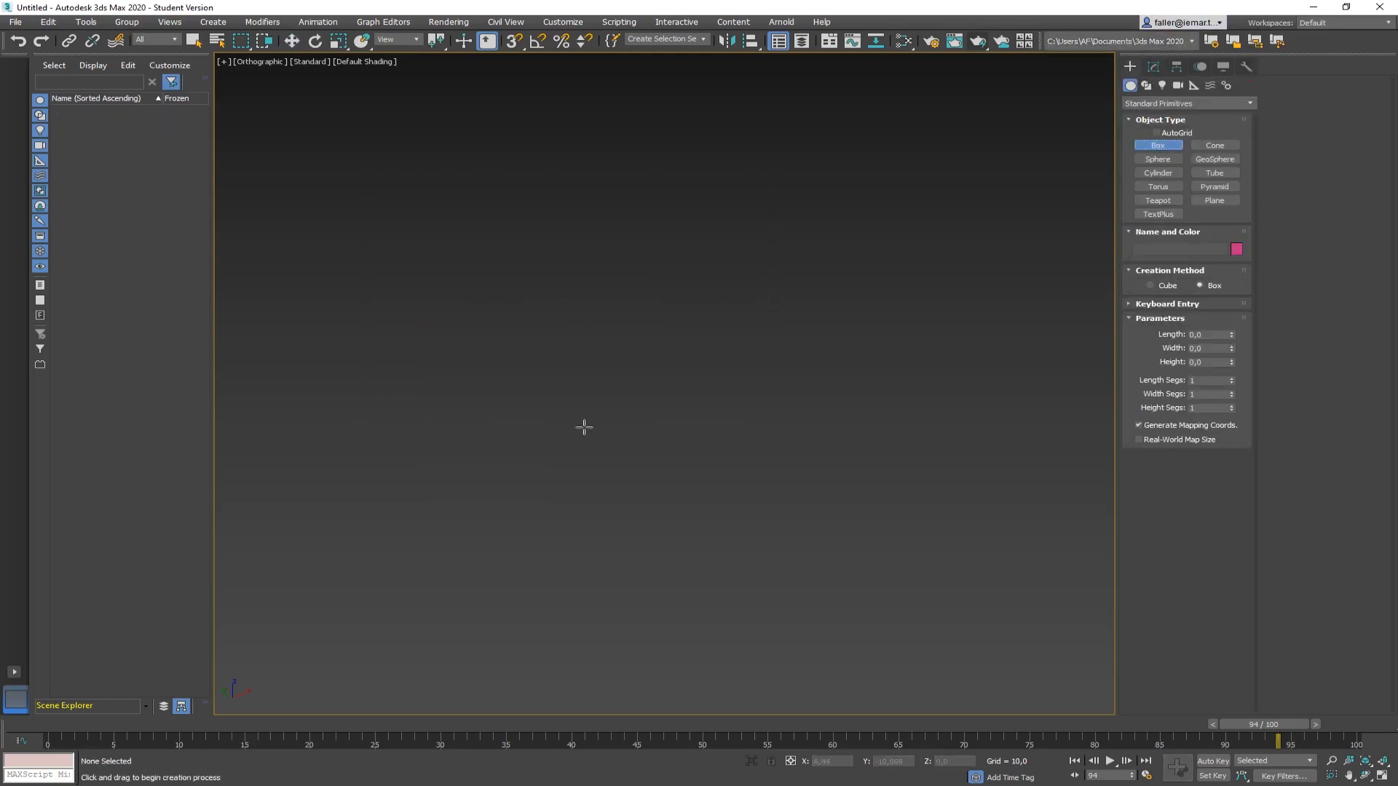
{"action": "left_click_drag", "start_coordinate": [498, 429], "coordinate": [655, 441]}
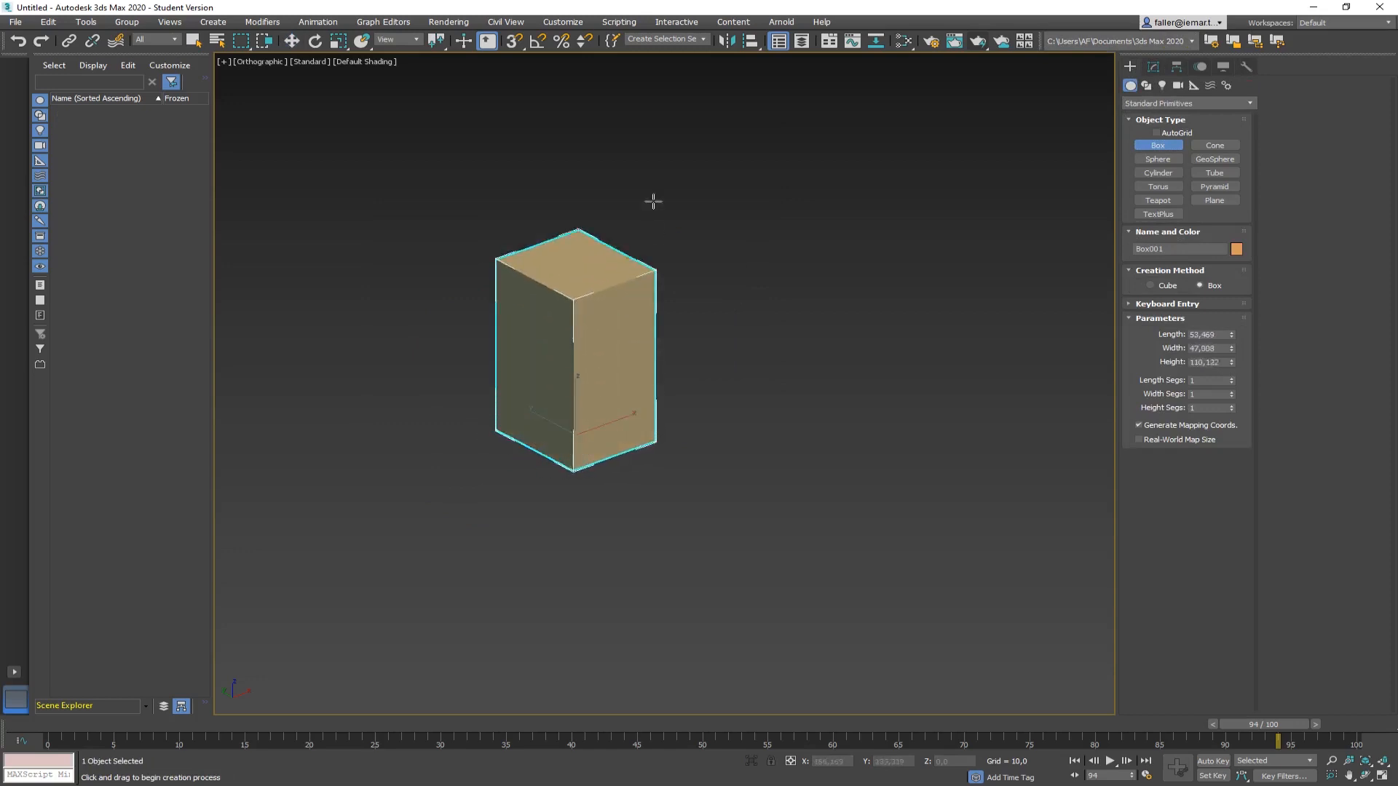
{"action": "left_click", "coordinate": [647, 120]}
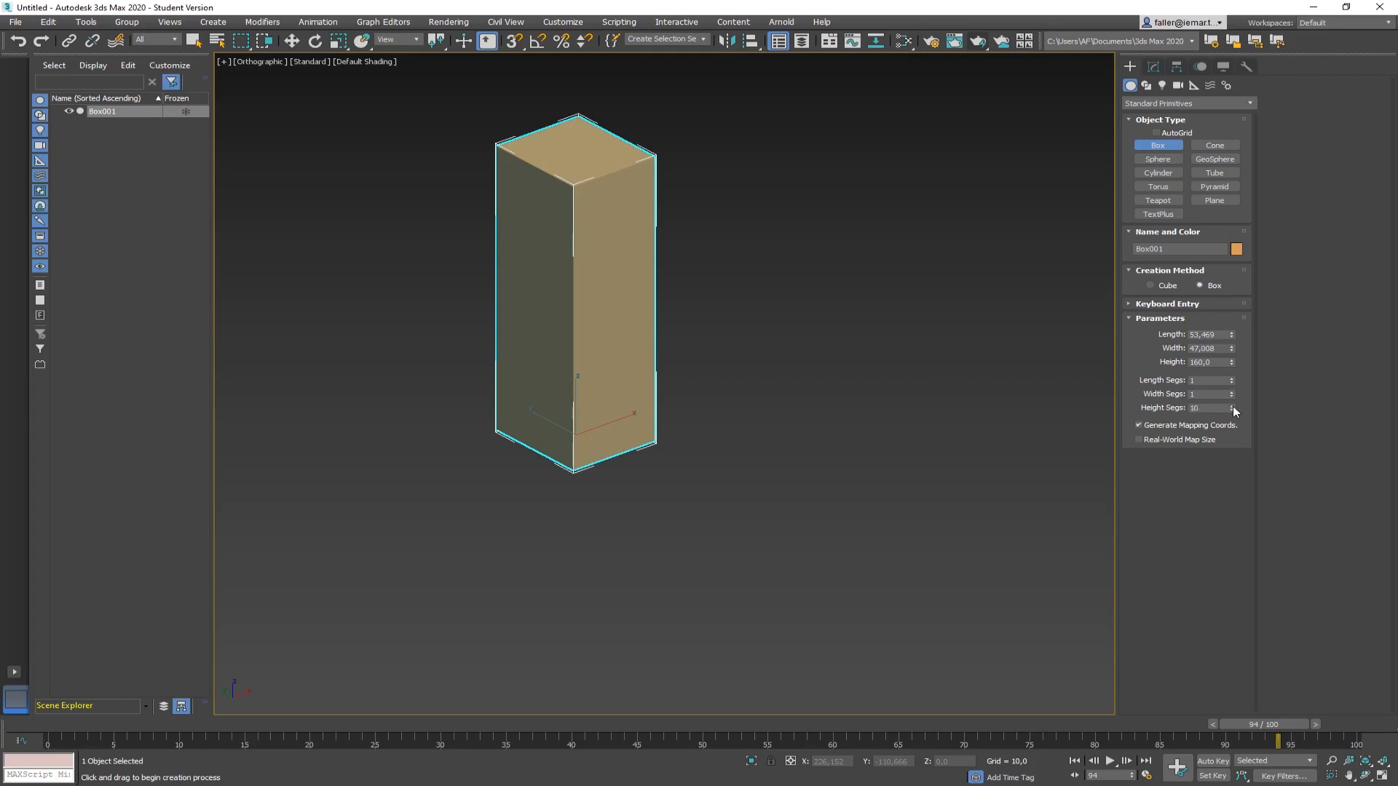
Display edged faces in the viewport and set the box's height segments to 12
{"action": "key", "text": "F4"}
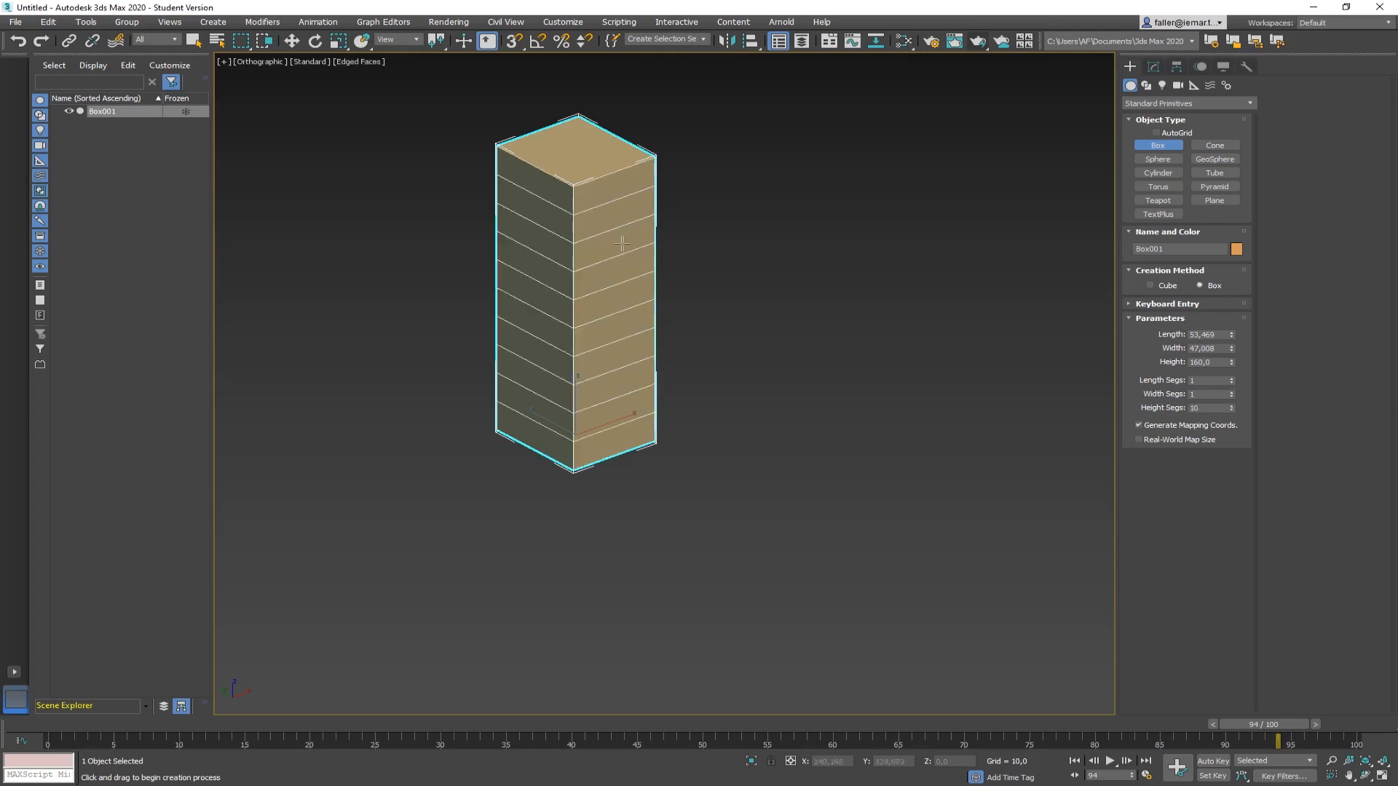
{"action": "key", "text": "F4"}
{"action": "key", "text": "F4"}
{"action": "key", "text": "F4"}
{"action": "key", "text": "F4"}
{"action": "left_click", "coordinate": [1230, 405]}
{"action": "left_click", "coordinate": [1230, 406]}
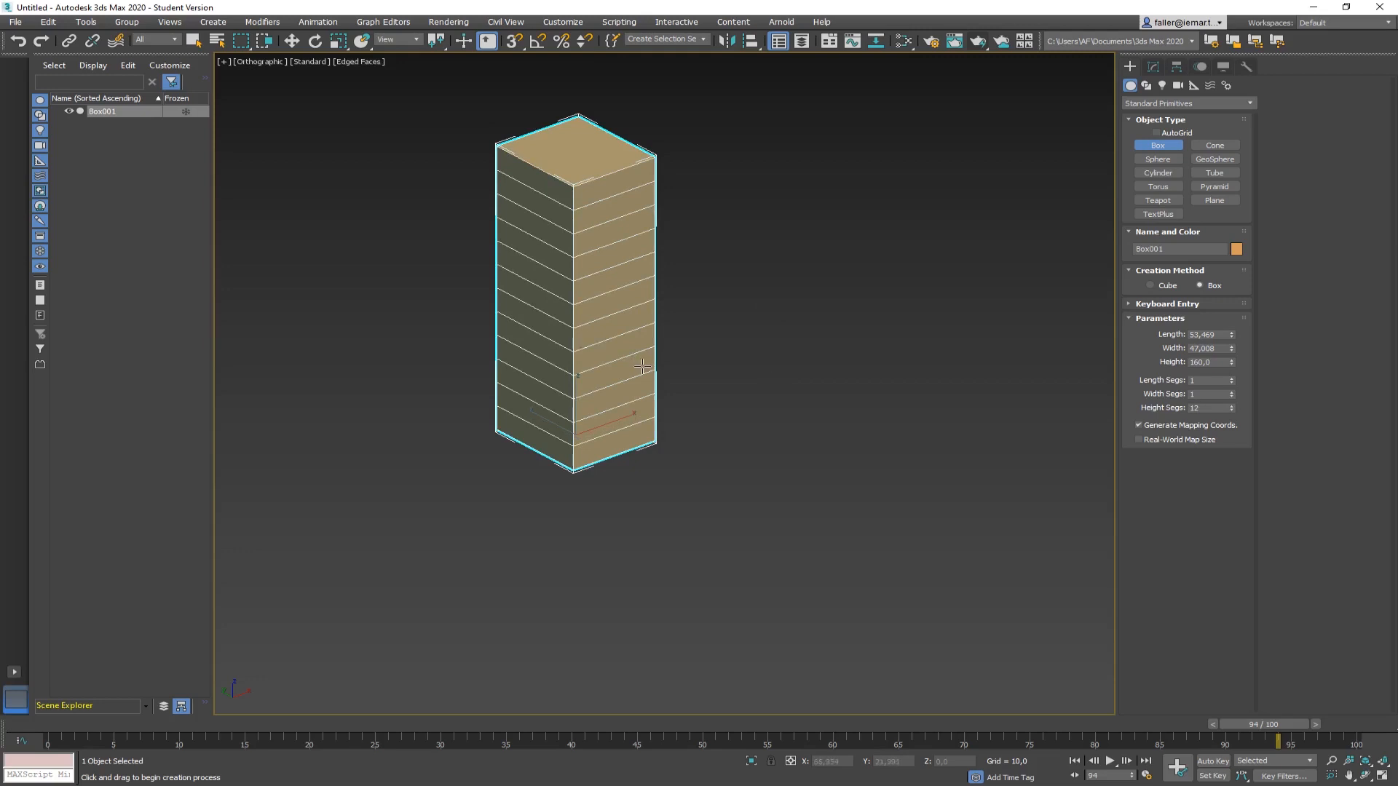
Add a Bend modifier to the box and raise its bend angle to 66
{"action": "left_click", "coordinate": [1154, 67]}
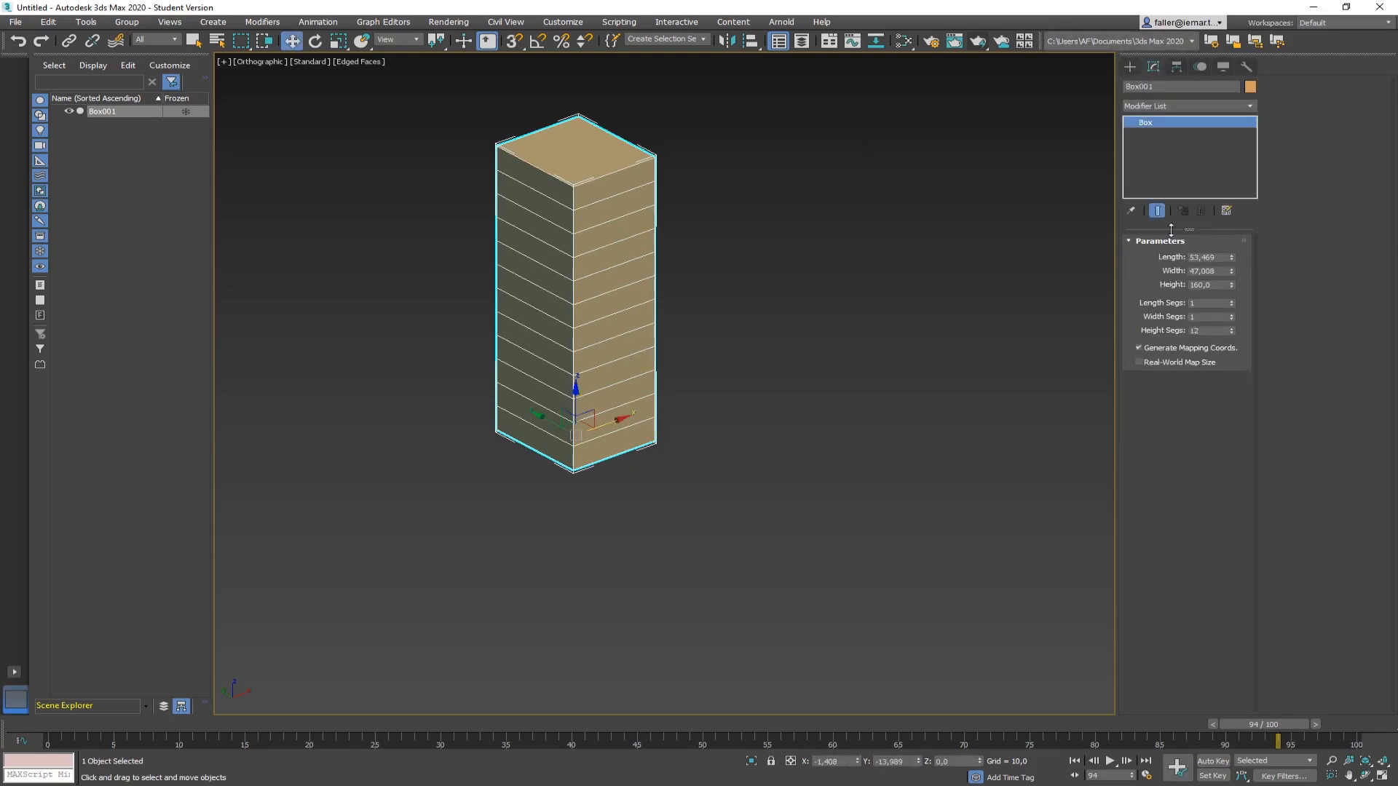
{"action": "left_click", "coordinate": [1250, 109]}
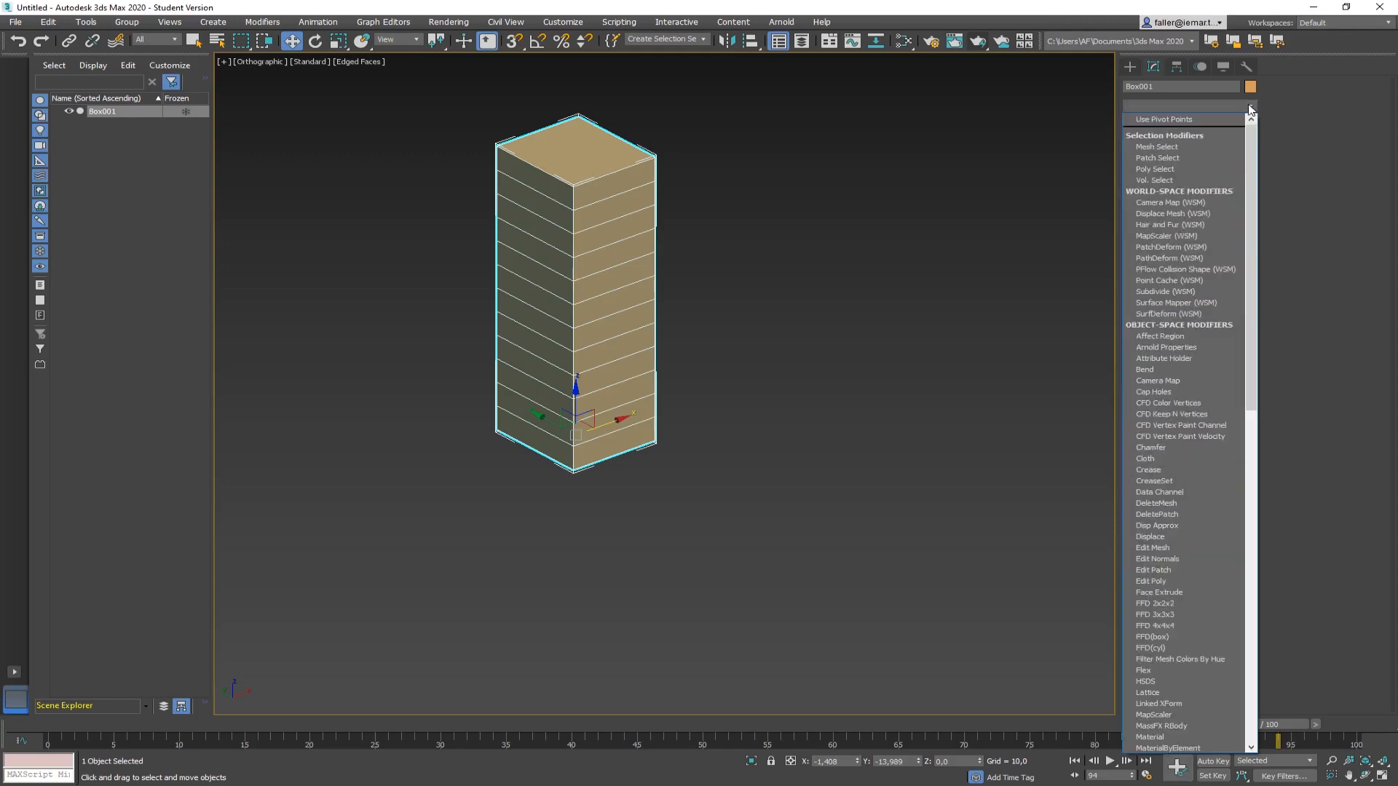
{"action": "left_click", "coordinate": [1250, 109]}
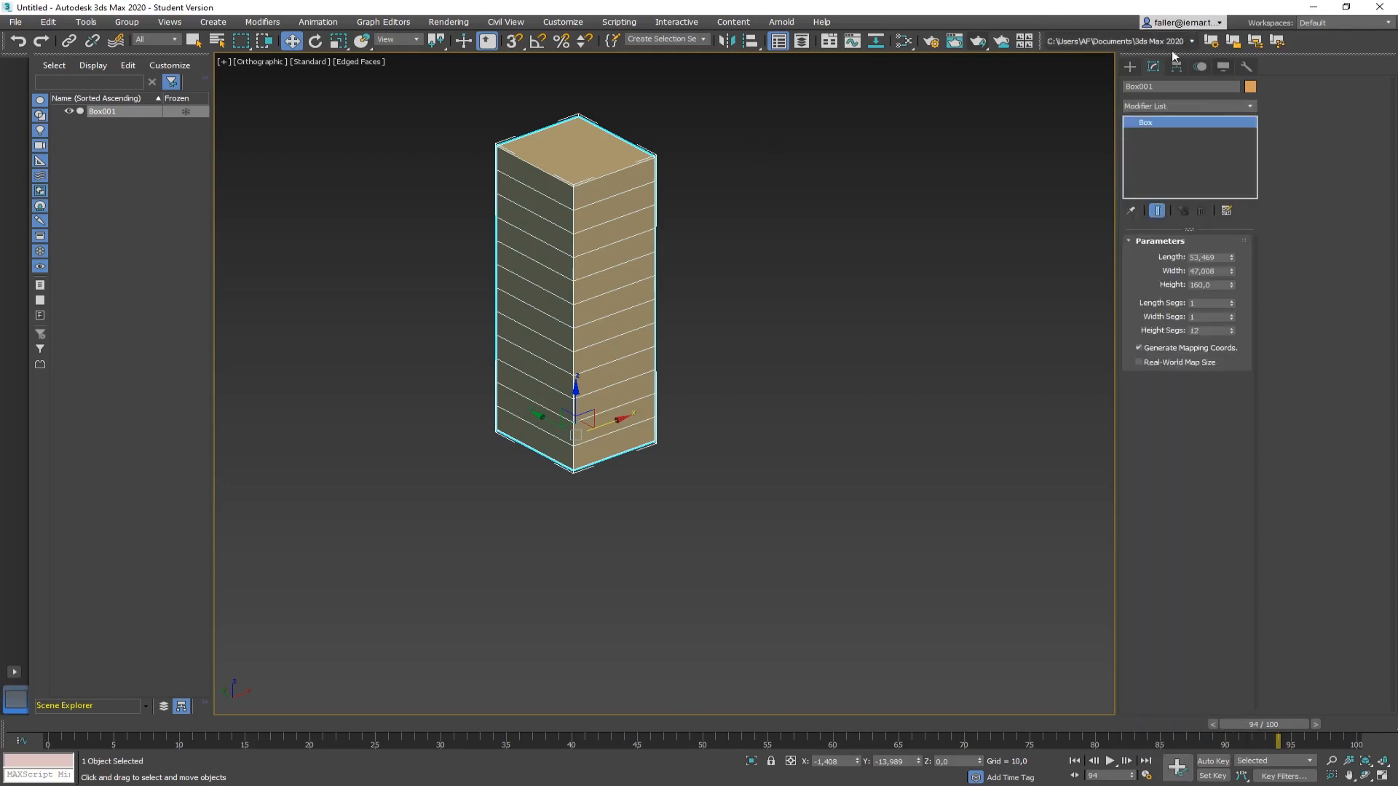
{"action": "left_click", "coordinate": [1251, 107]}
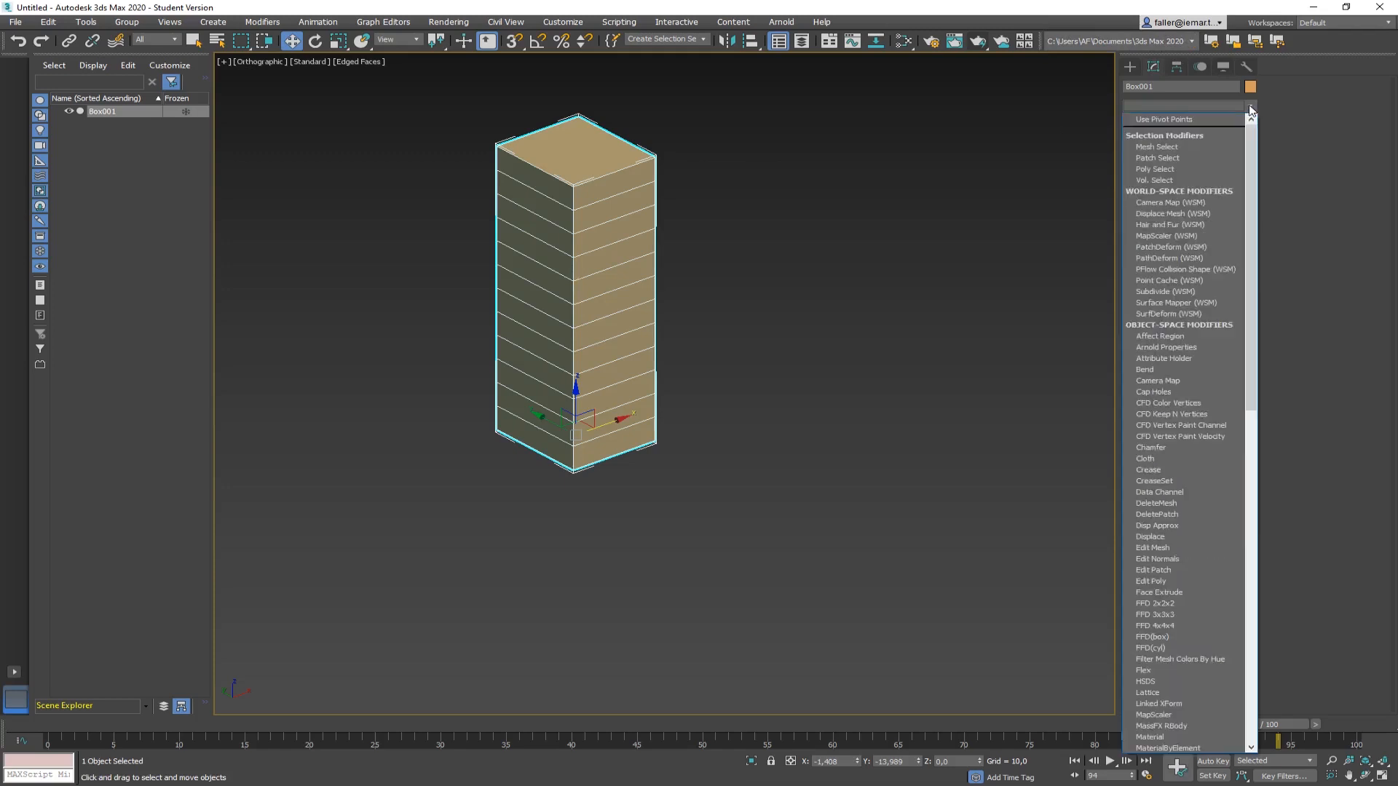
{"action": "left_click", "coordinate": [1146, 369]}
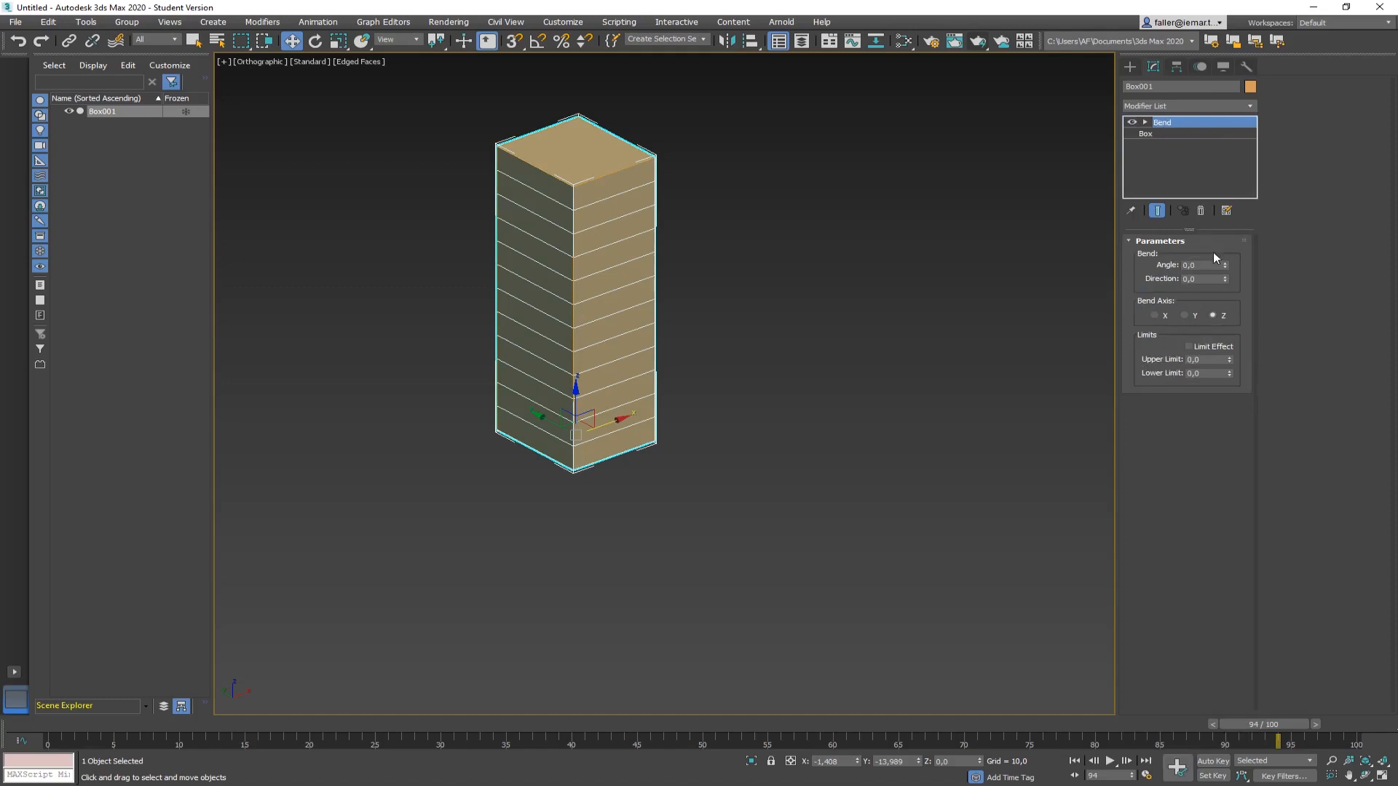
{"action": "left_click_drag", "start_coordinate": [1225, 264], "coordinate": [1238, 197]}
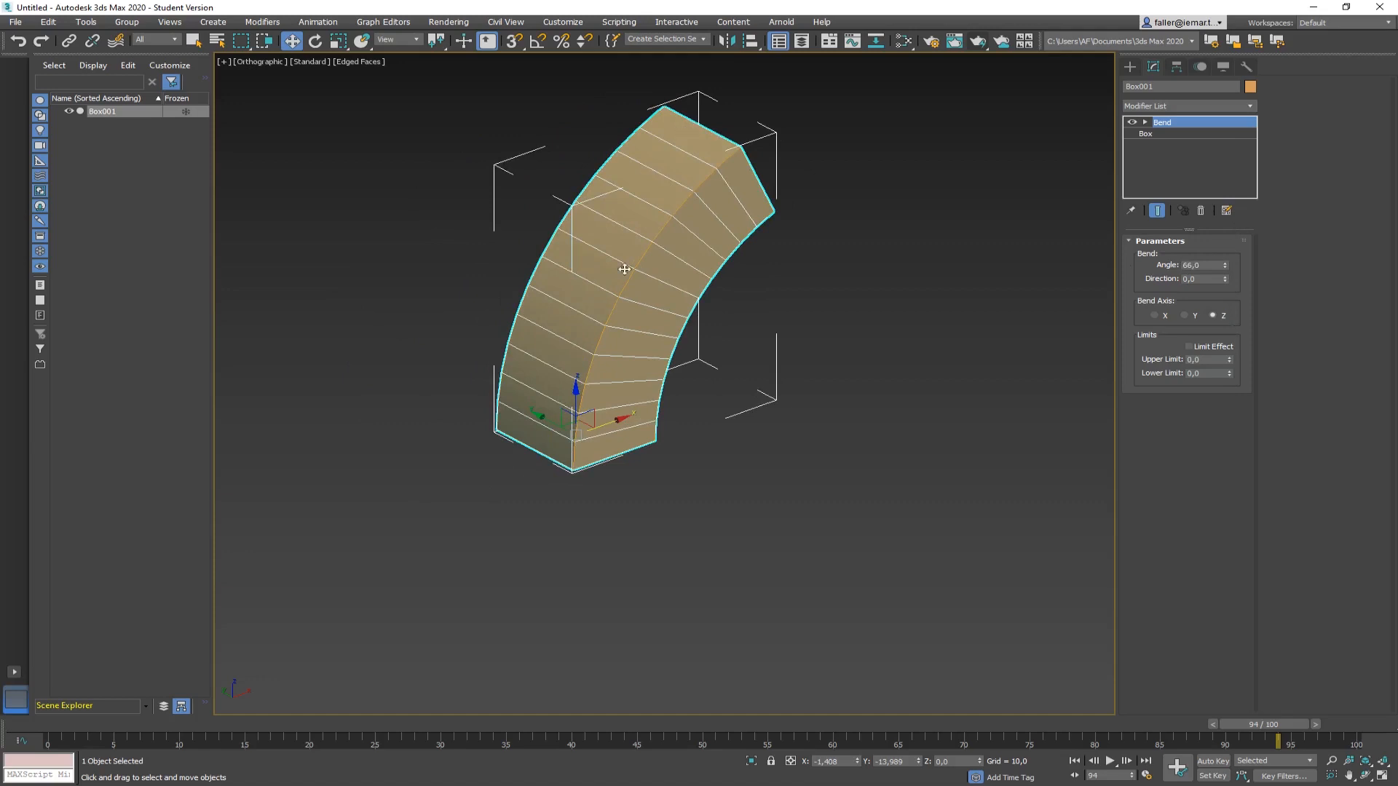
Try a bend direction of about -78 on the box and reset the direction to 0
{"action": "mouse_move", "coordinate": [1226, 278]}
{"action": "left_mouse_down"}
{"action": "mouse_move", "coordinate": [1213, 156]}
{"action": "mouse_move", "coordinate": [1242, 561]}
{"action": "mouse_move", "coordinate": [1220, 279]}
{"action": "left_mouse_up"}
{"action": "double_click", "coordinate": [1220, 278]}
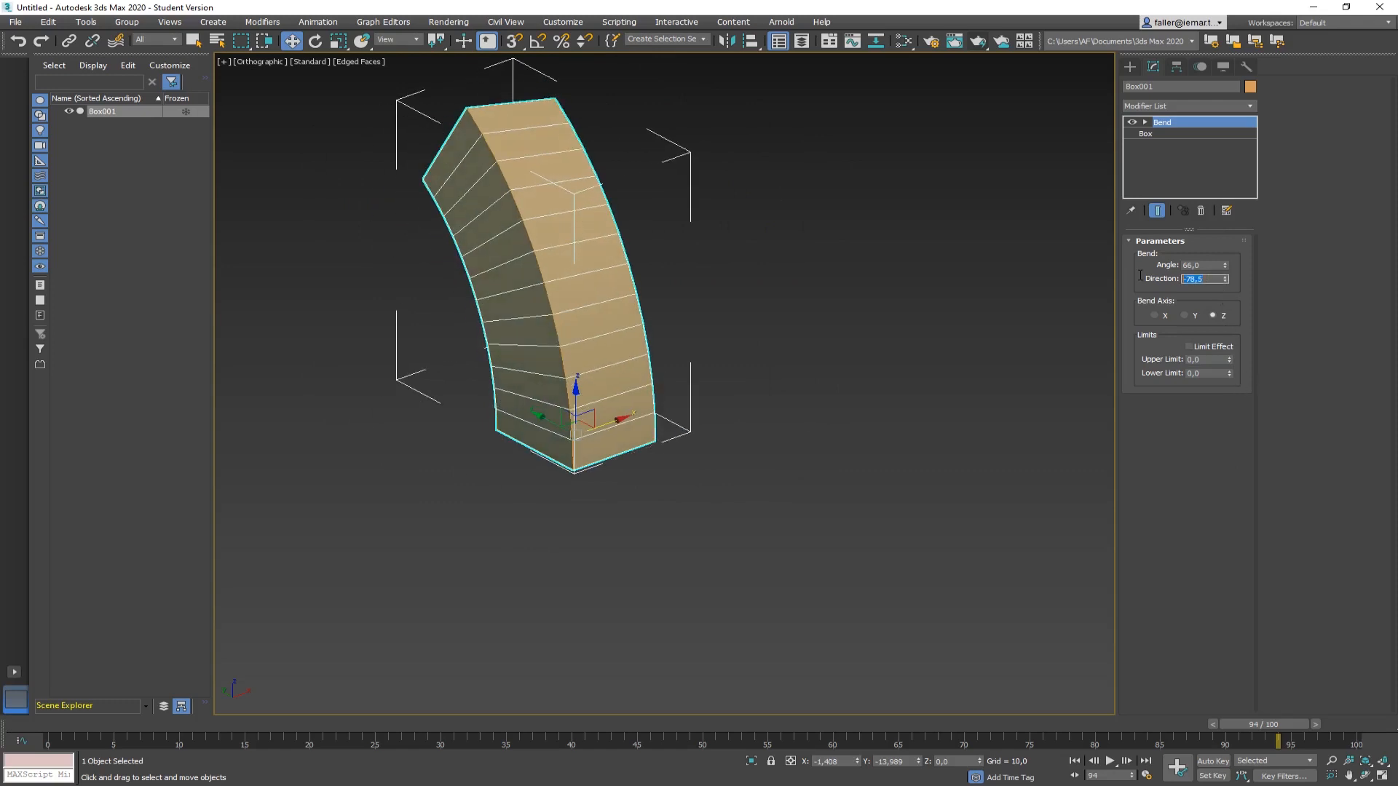
{"action": "type", "text": "0"}
{"action": "key", "text": "Return"}
Place a Slider manipulator helper in the empty viewport space above and to the right of the bent box
{"action": "middle_click_drag", "start_coordinate": [531, 425], "coordinate": [400, 439]}
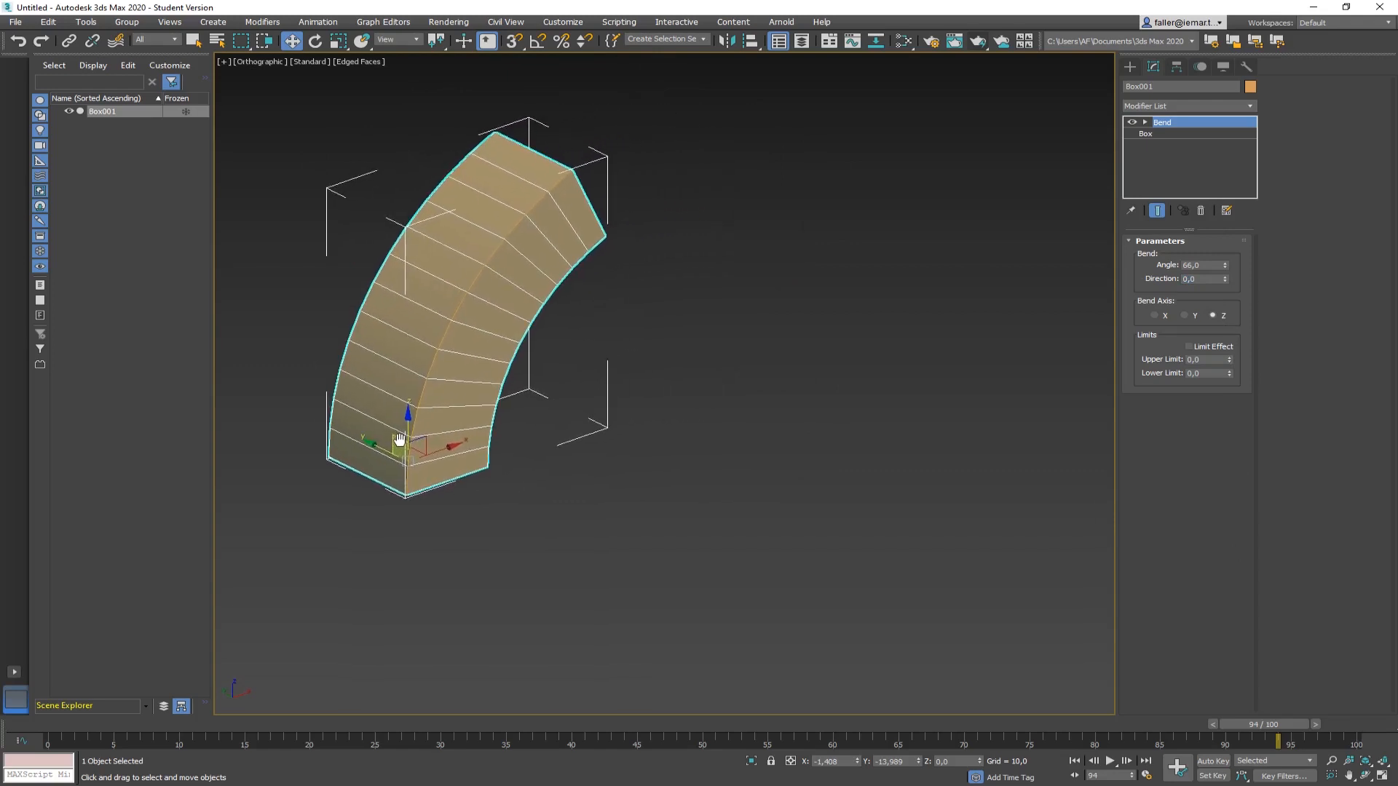
{"action": "left_click", "coordinate": [767, 402]}
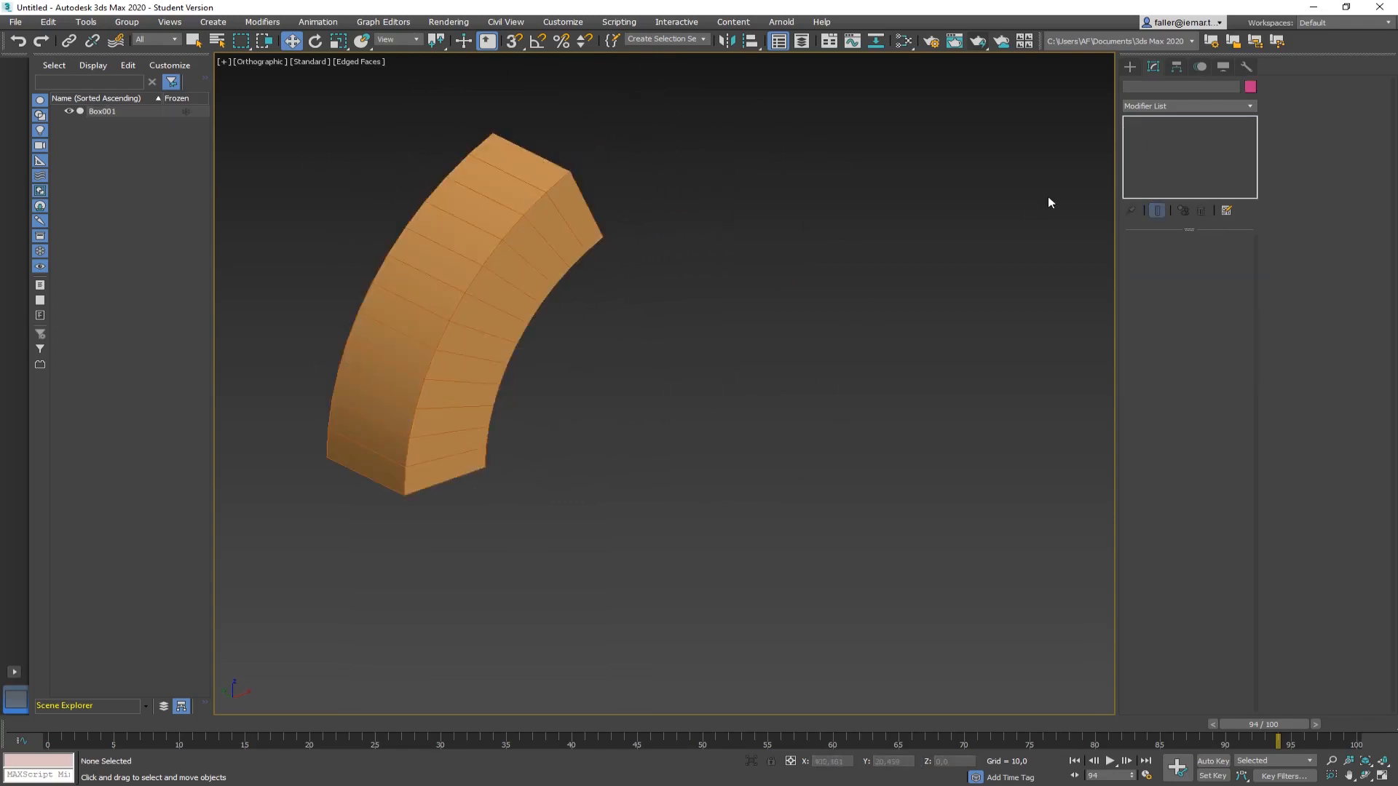
{"action": "left_click", "coordinate": [1130, 67]}
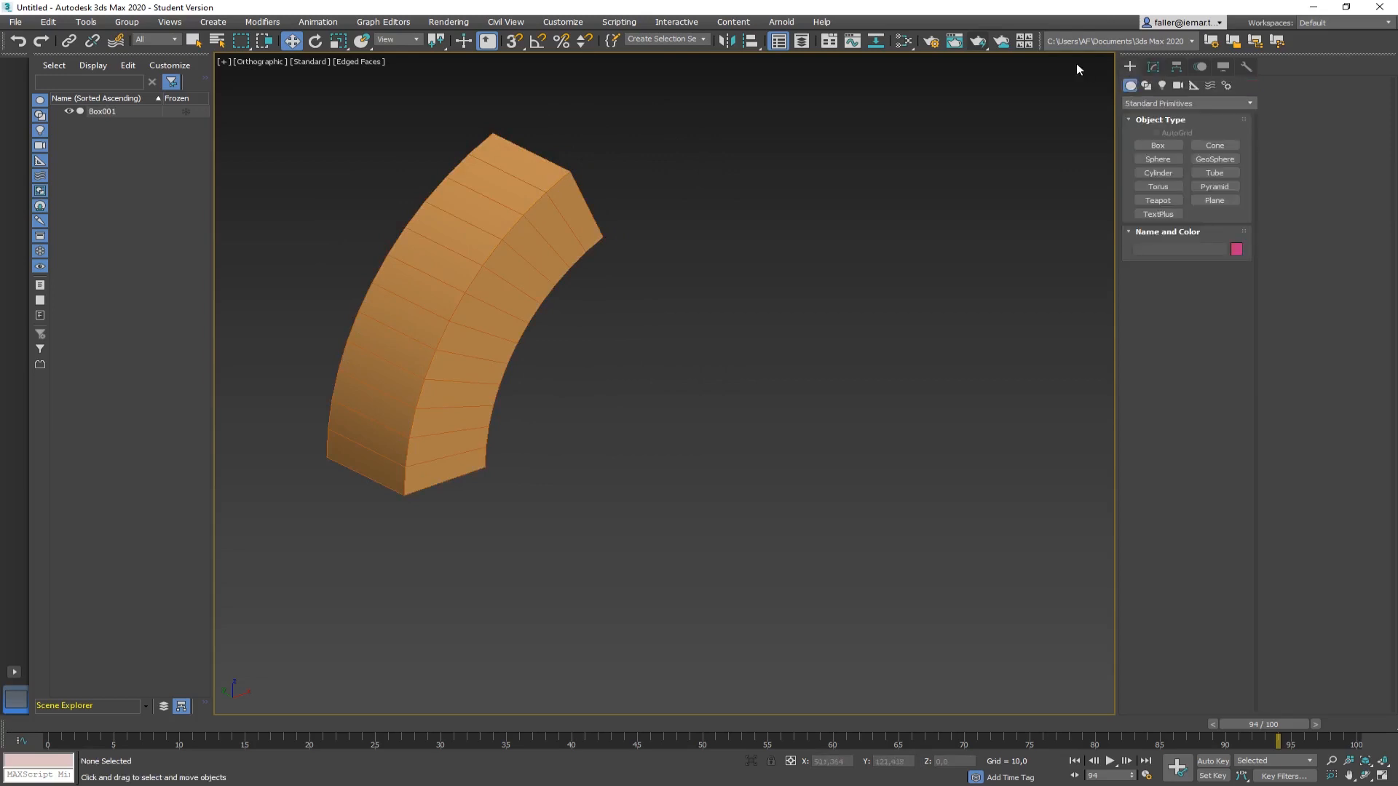
{"action": "left_click", "coordinate": [1193, 86]}
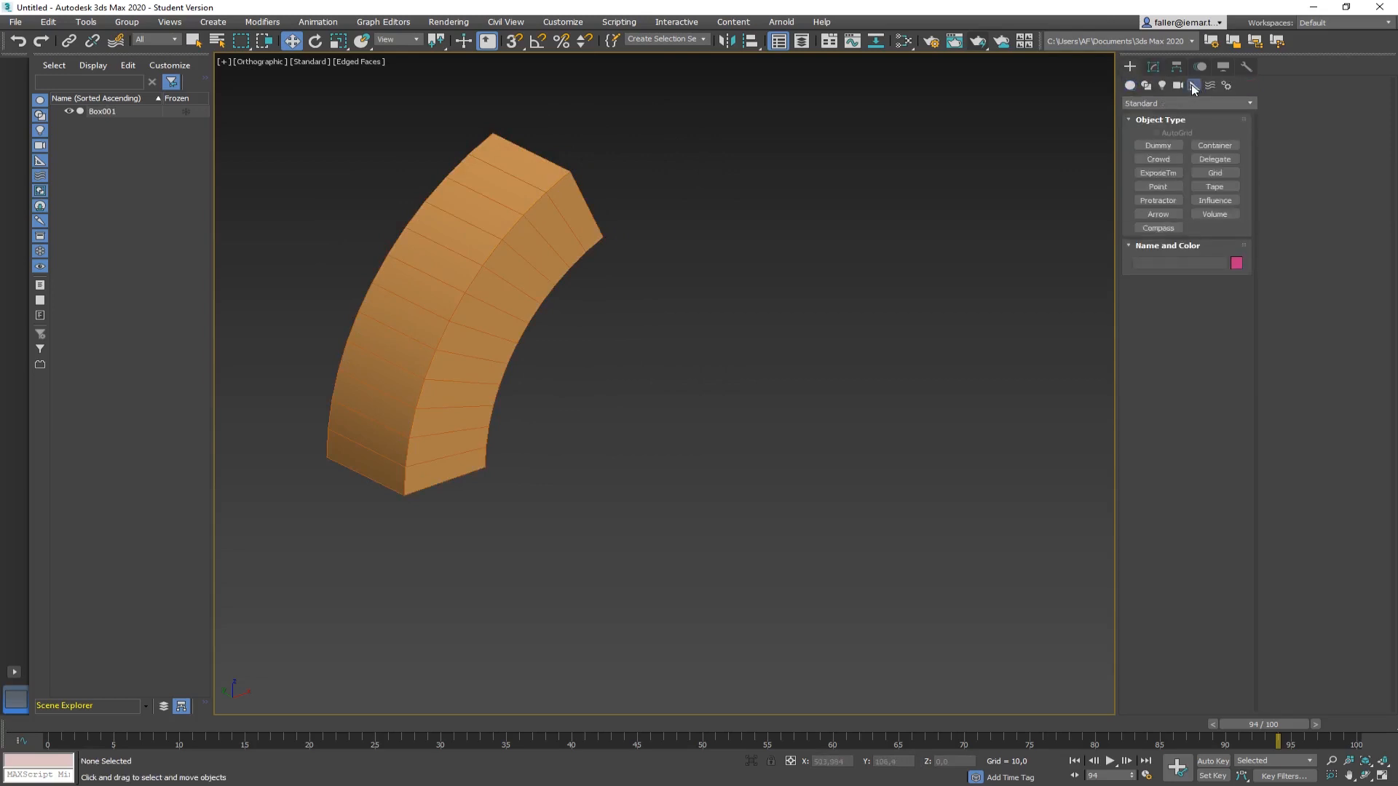
{"action": "left_click", "coordinate": [1172, 104]}
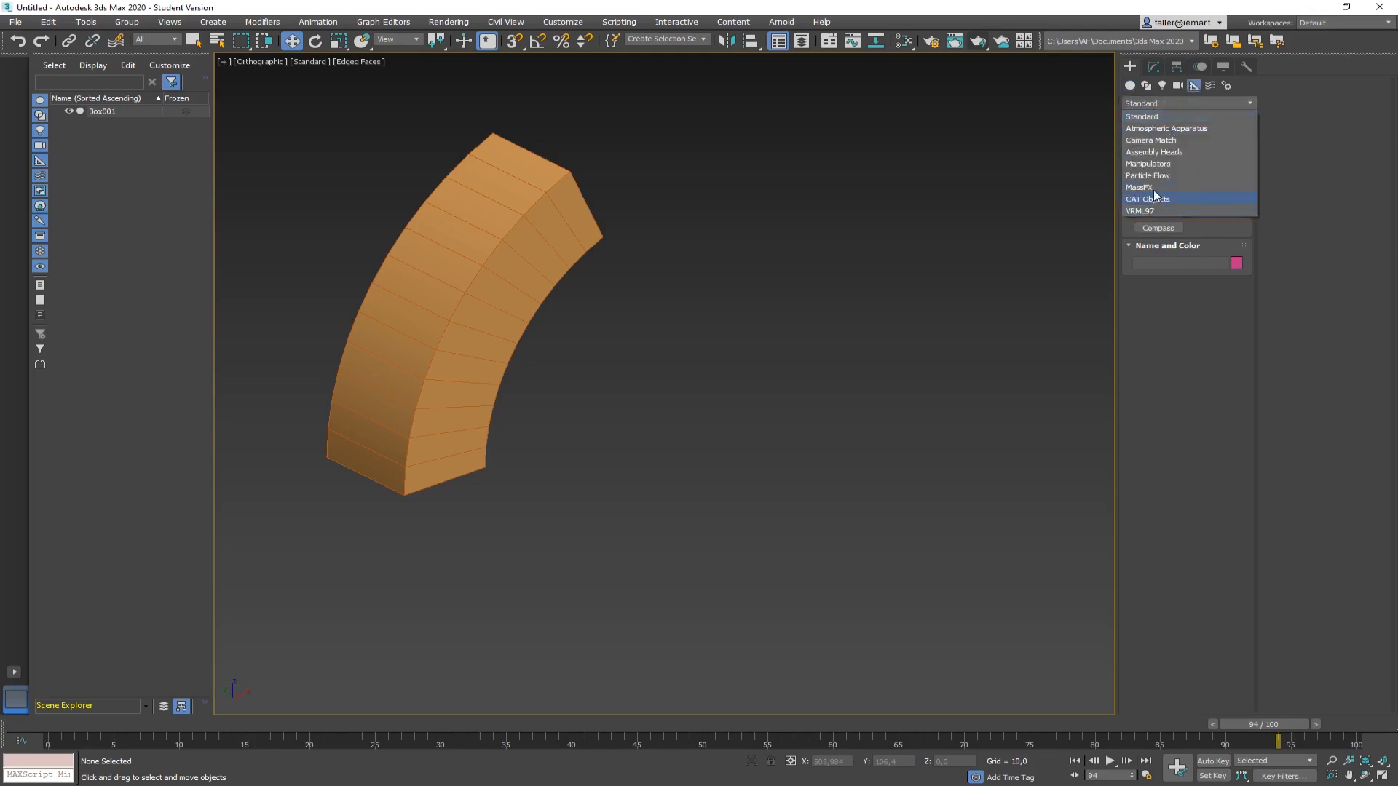
{"action": "left_click", "coordinate": [1146, 104]}
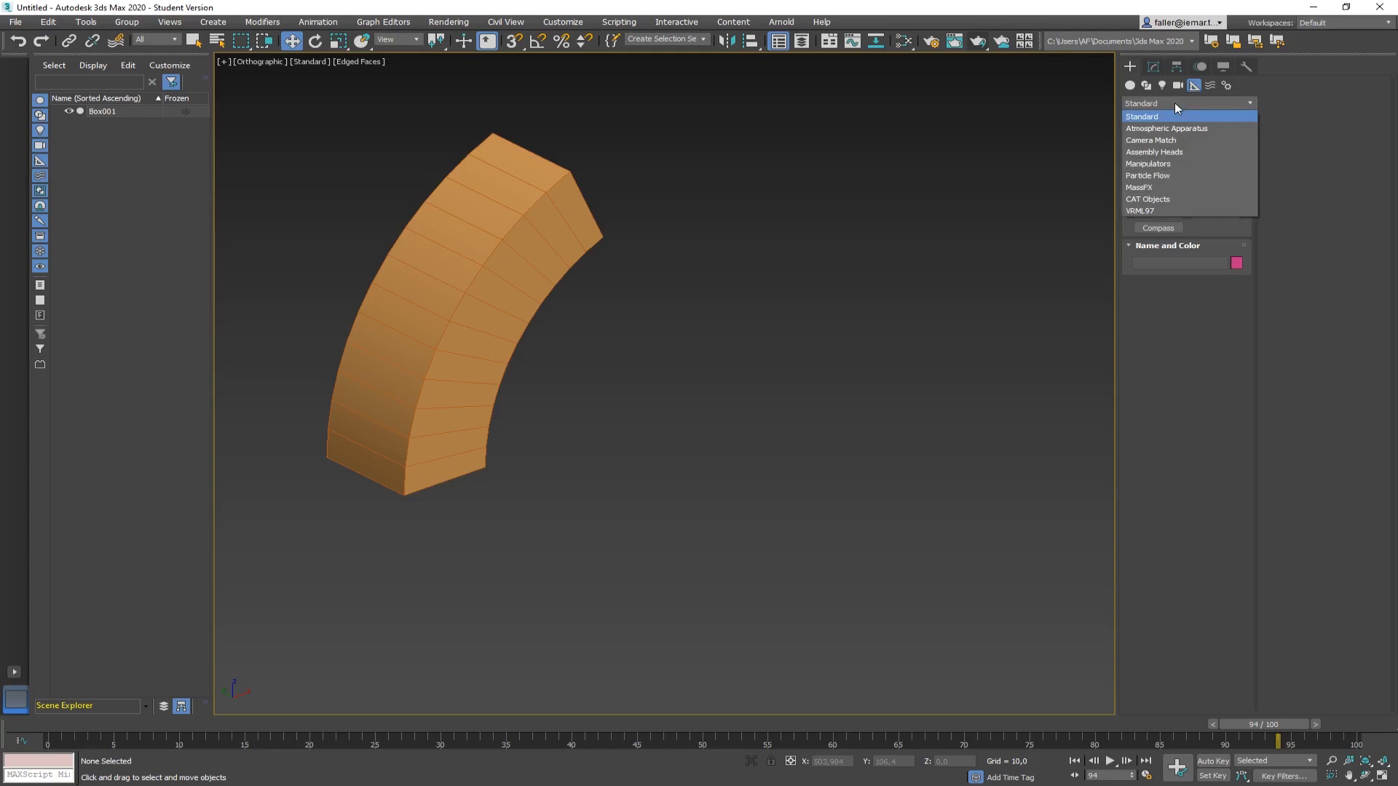
{"action": "left_click", "coordinate": [1156, 164]}
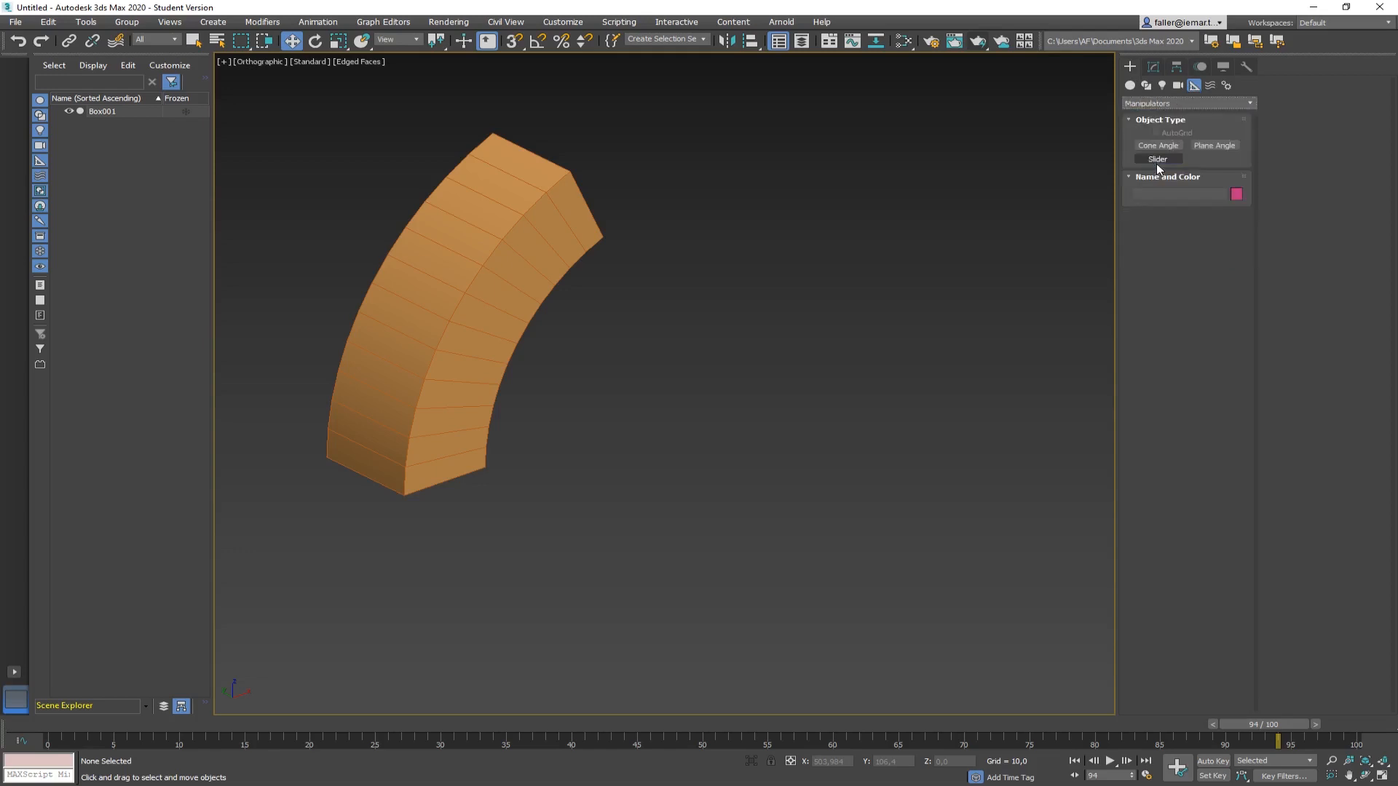
{"action": "left_click", "coordinate": [1196, 102]}
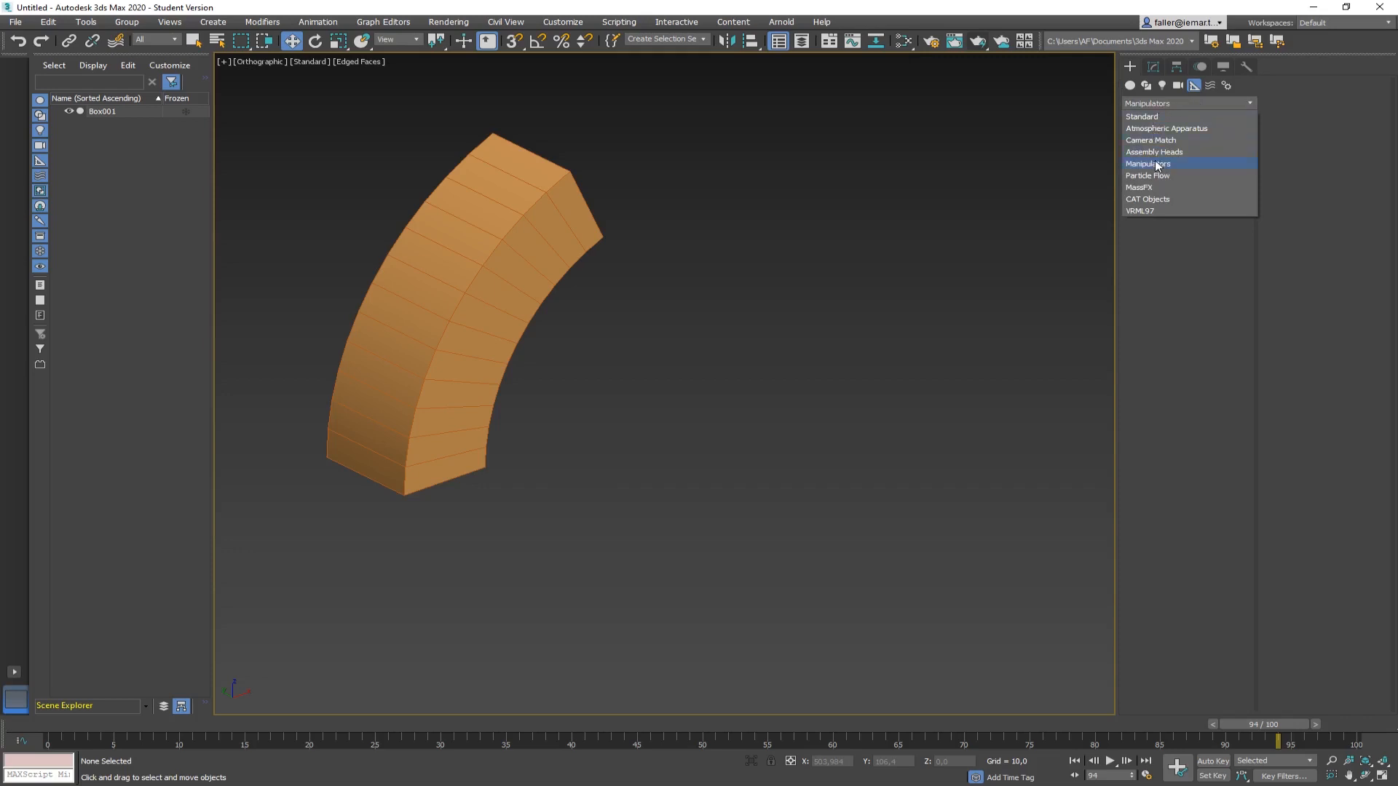
{"action": "left_click", "coordinate": [1157, 165]}
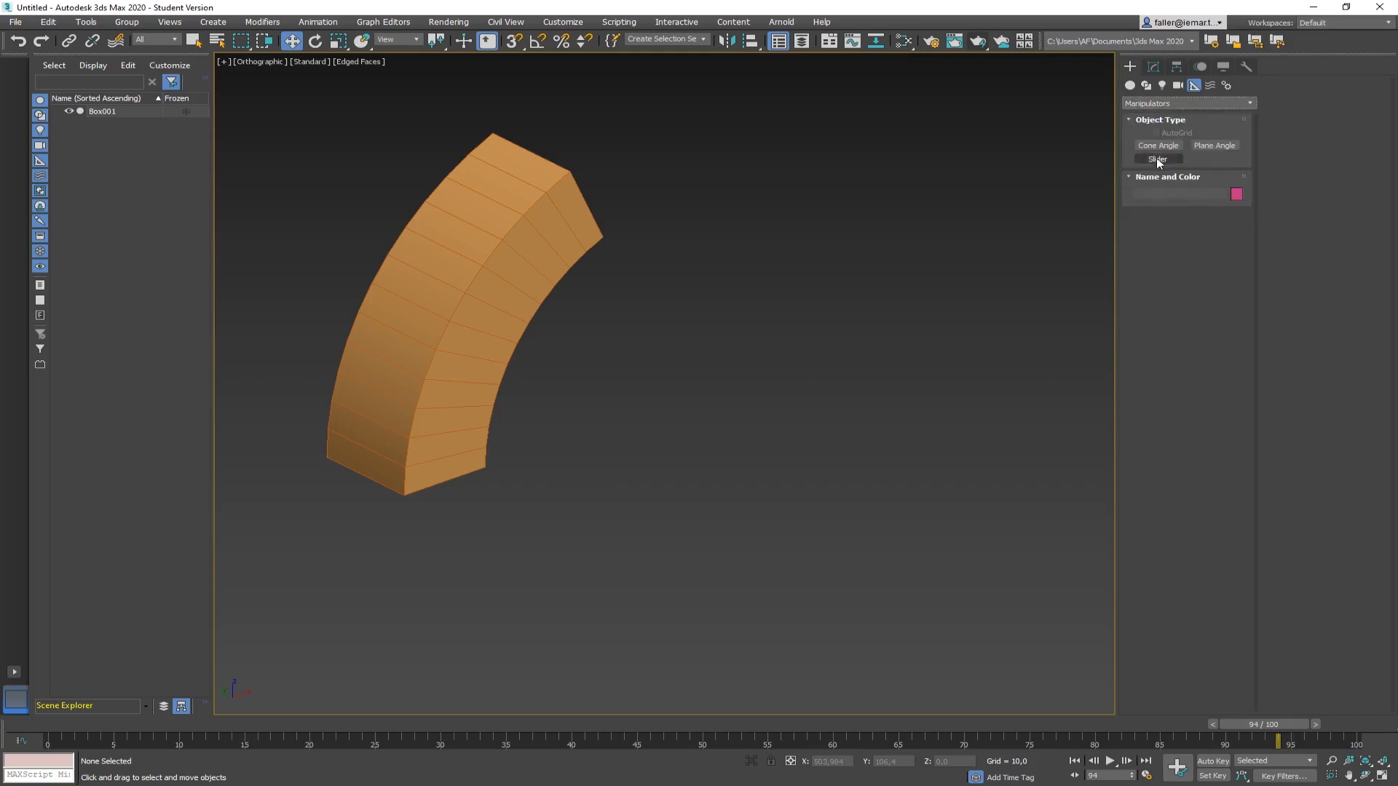
{"action": "left_click", "coordinate": [1156, 158]}
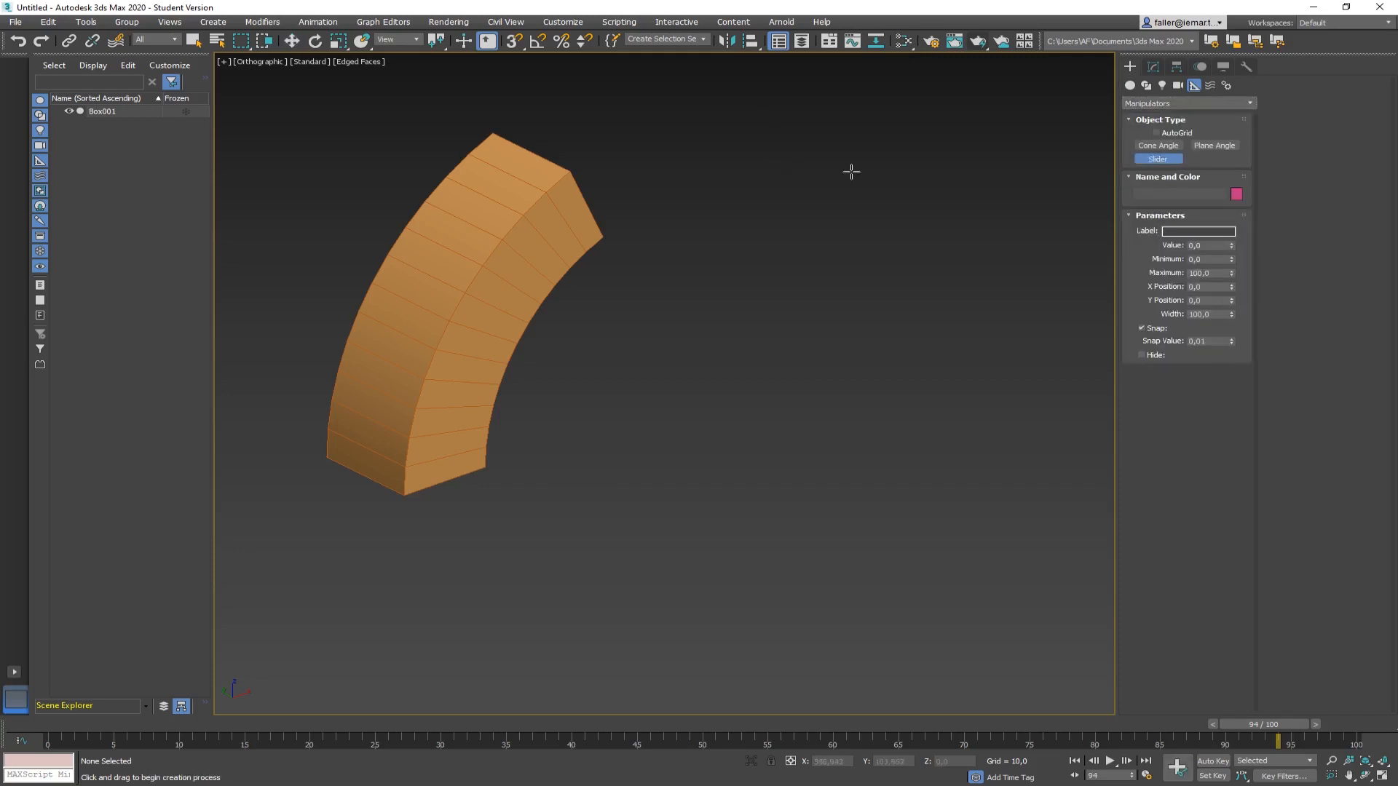
{"action": "left_click", "coordinate": [874, 140]}
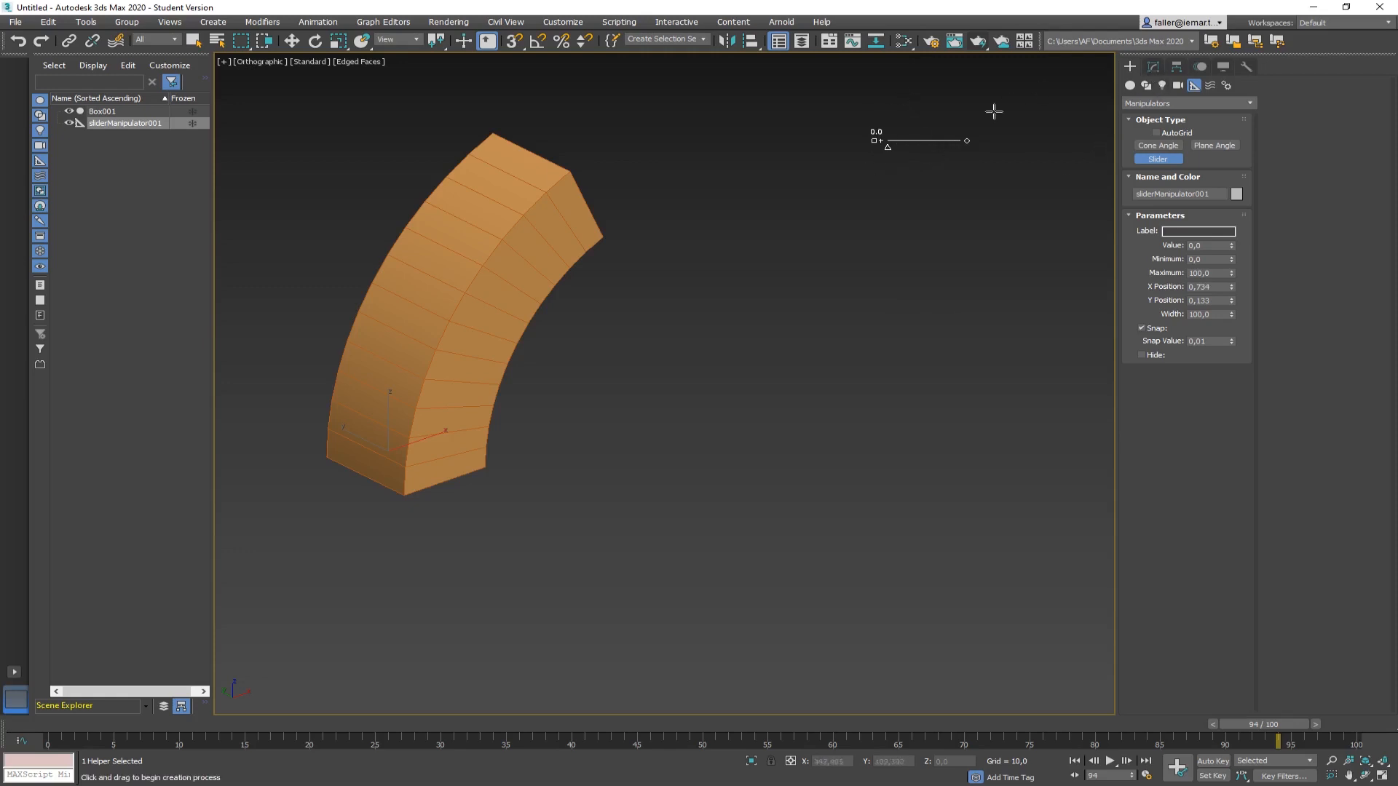
Label the slider "Bend Value" and set its maximum to 90
{"action": "left_click", "coordinate": [1153, 67]}
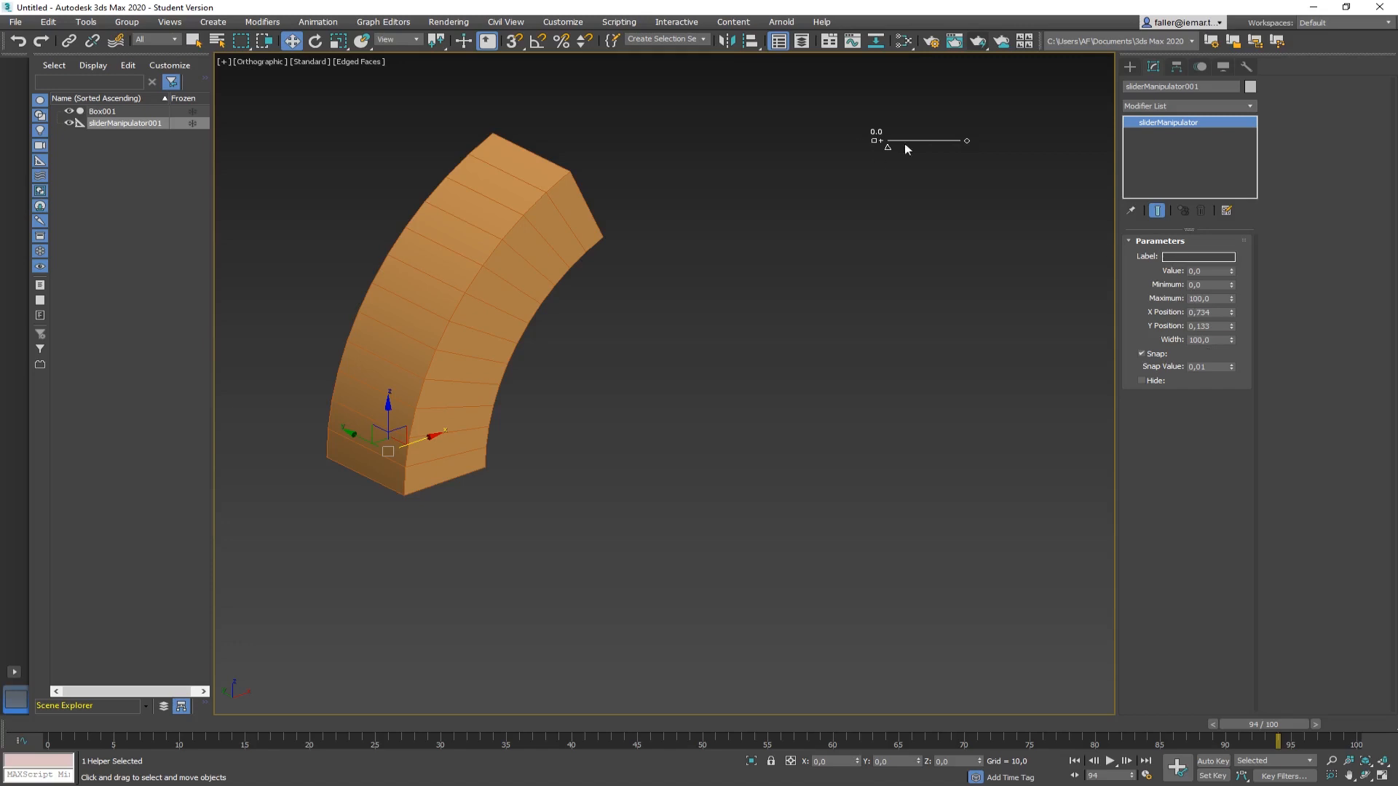
{"action": "left_click", "coordinate": [1172, 256]}
{"action": "type", "text": "Bend Value"}
{"action": "key", "text": "Tab"}
{"action": "key", "text": "Tab"}
{"action": "key", "text": "Tab"}
{"action": "type", "text": "90"}
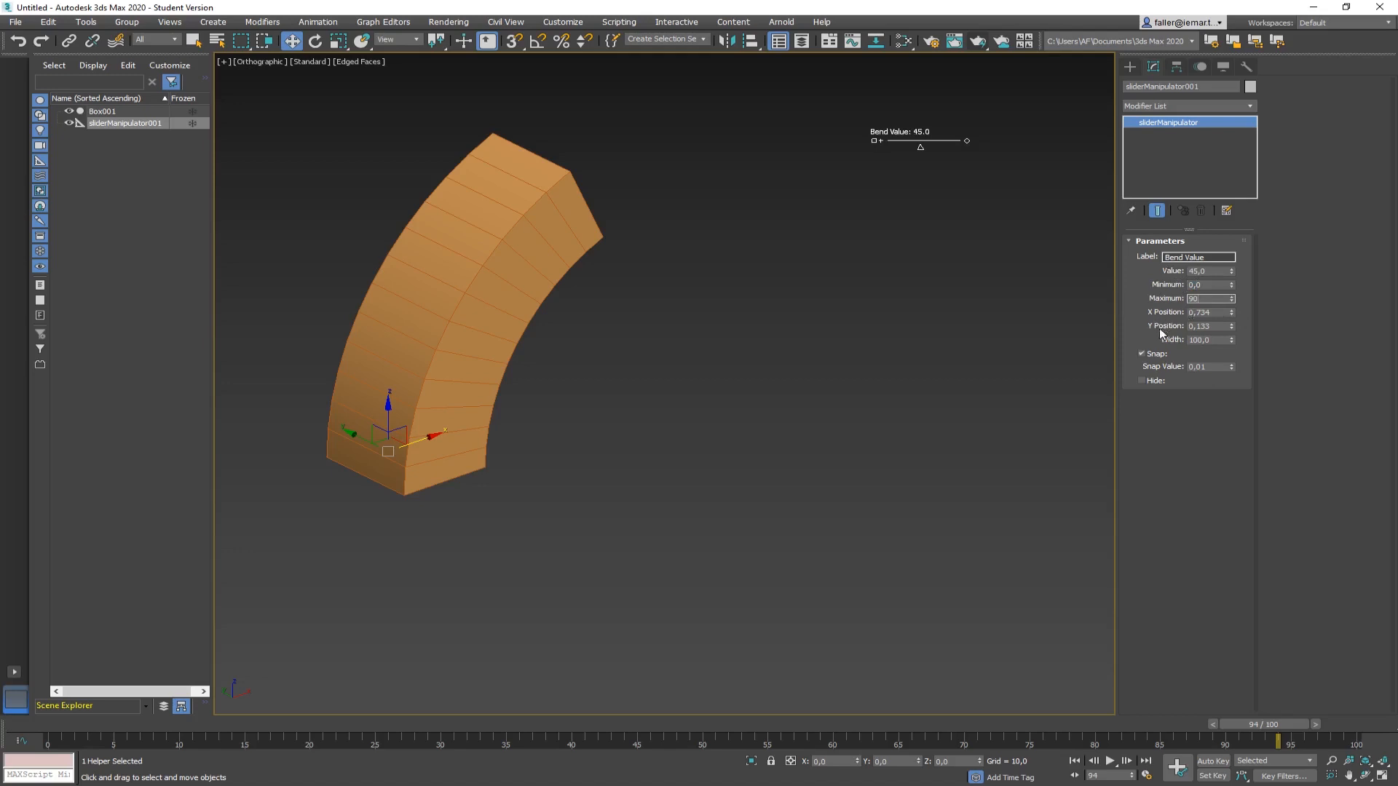
Set the slider's width to 200 and position it at X 0.744 and Y 0.053
{"action": "left_click", "coordinate": [1230, 310]}
{"action": "left_click", "coordinate": [1230, 311]}
{"action": "left_click", "coordinate": [1231, 314]}
{"action": "left_click", "coordinate": [1231, 314]}
{"action": "left_click", "coordinate": [1231, 315]}
{"action": "left_click", "coordinate": [1230, 310]}
{"action": "left_click", "coordinate": [1230, 310]}
{"action": "left_click", "coordinate": [1230, 310]}
{"action": "left_click", "coordinate": [1231, 310]}
{"action": "left_click", "coordinate": [1225, 340]}
{"action": "type", "text": "200"}
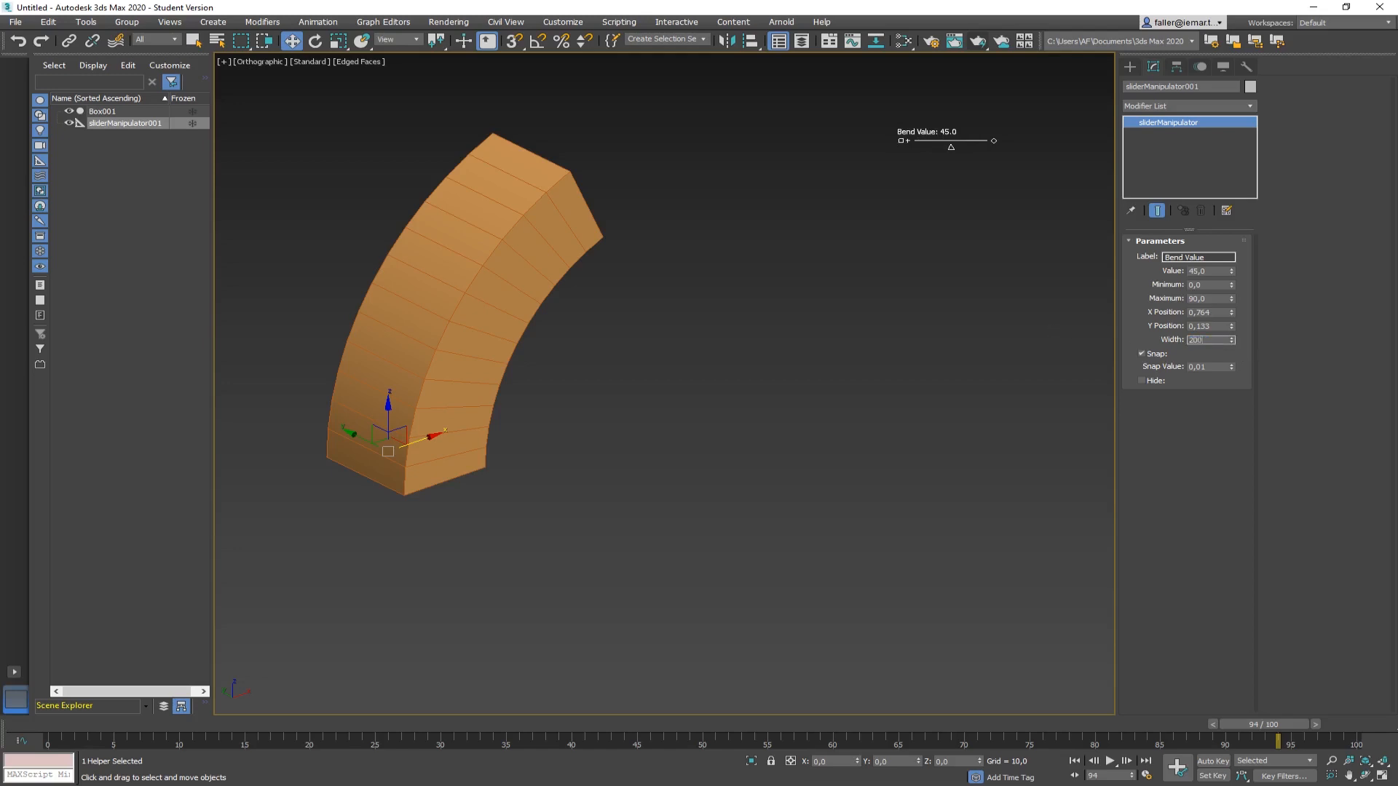
{"action": "key", "text": "Return"}
{"action": "left_click", "coordinate": [1230, 310]}
{"action": "left_click_drag", "start_coordinate": [1231, 329], "coordinate": [1231, 317]}
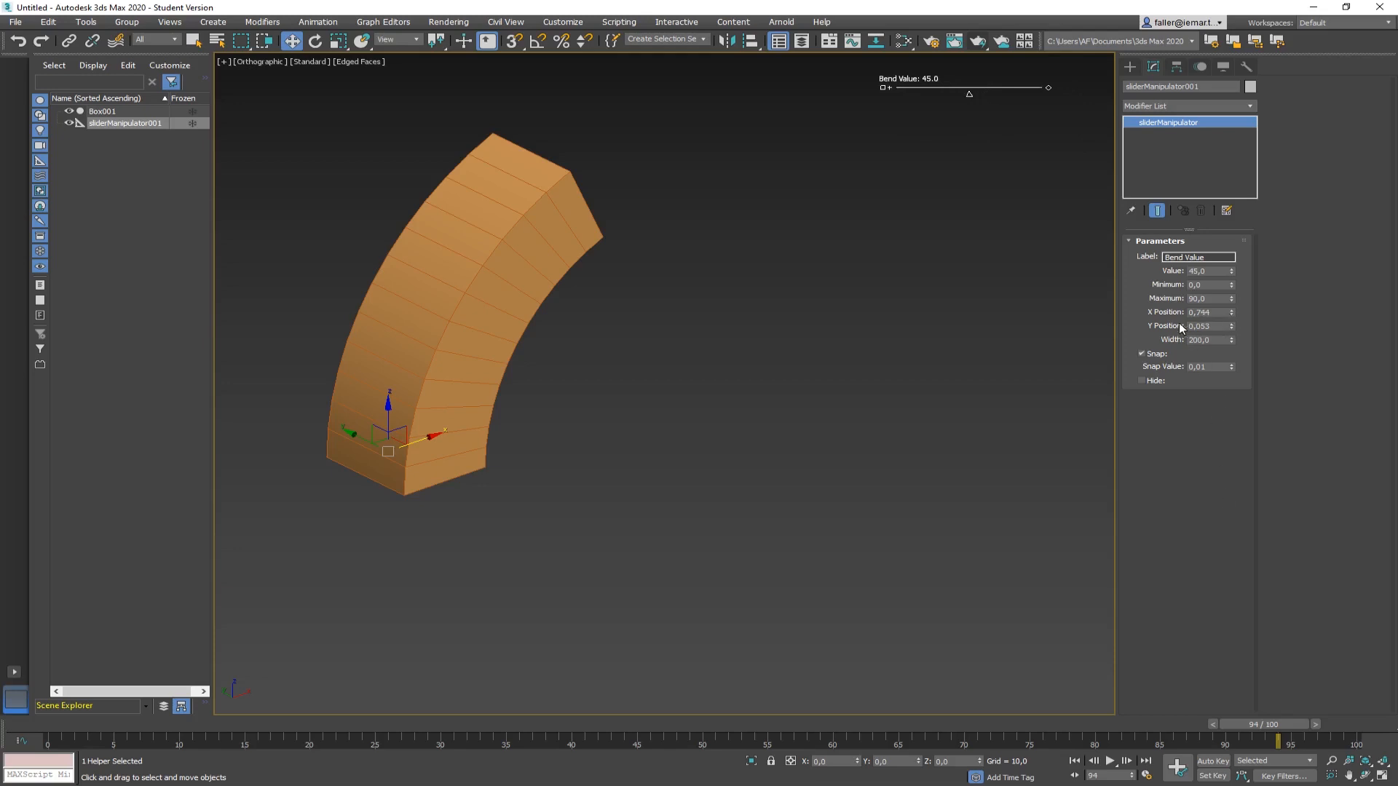
Set the slider's snap value to 1 and clear the selection
{"action": "left_click", "coordinate": [1210, 366]}
{"action": "type", "text": "1"}
{"action": "key", "text": "Return"}
{"action": "left_click", "coordinate": [966, 395]}
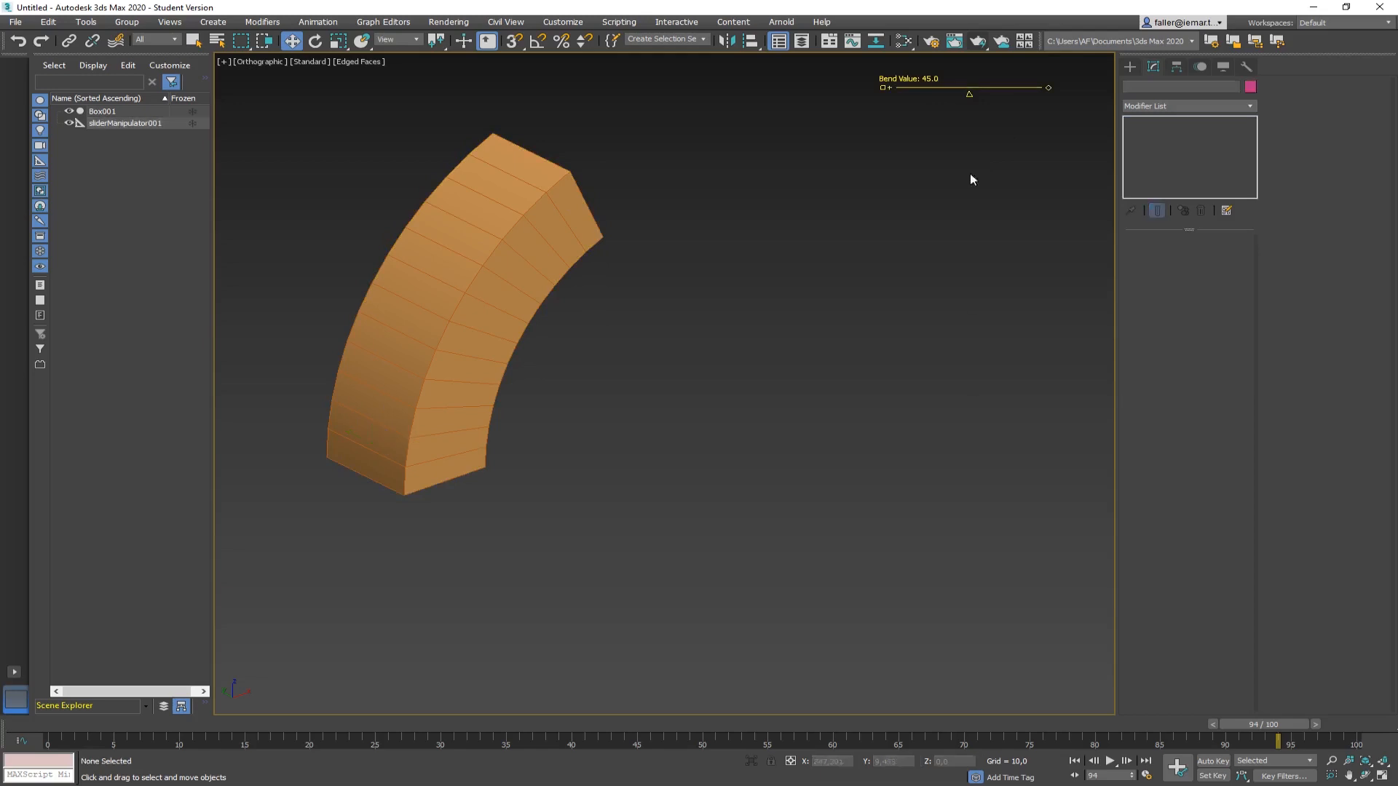
Start wiring the Bend Value slider's value parameter to the Angle of the box's Bend modifier
{"action": "left_click", "coordinate": [967, 93]}
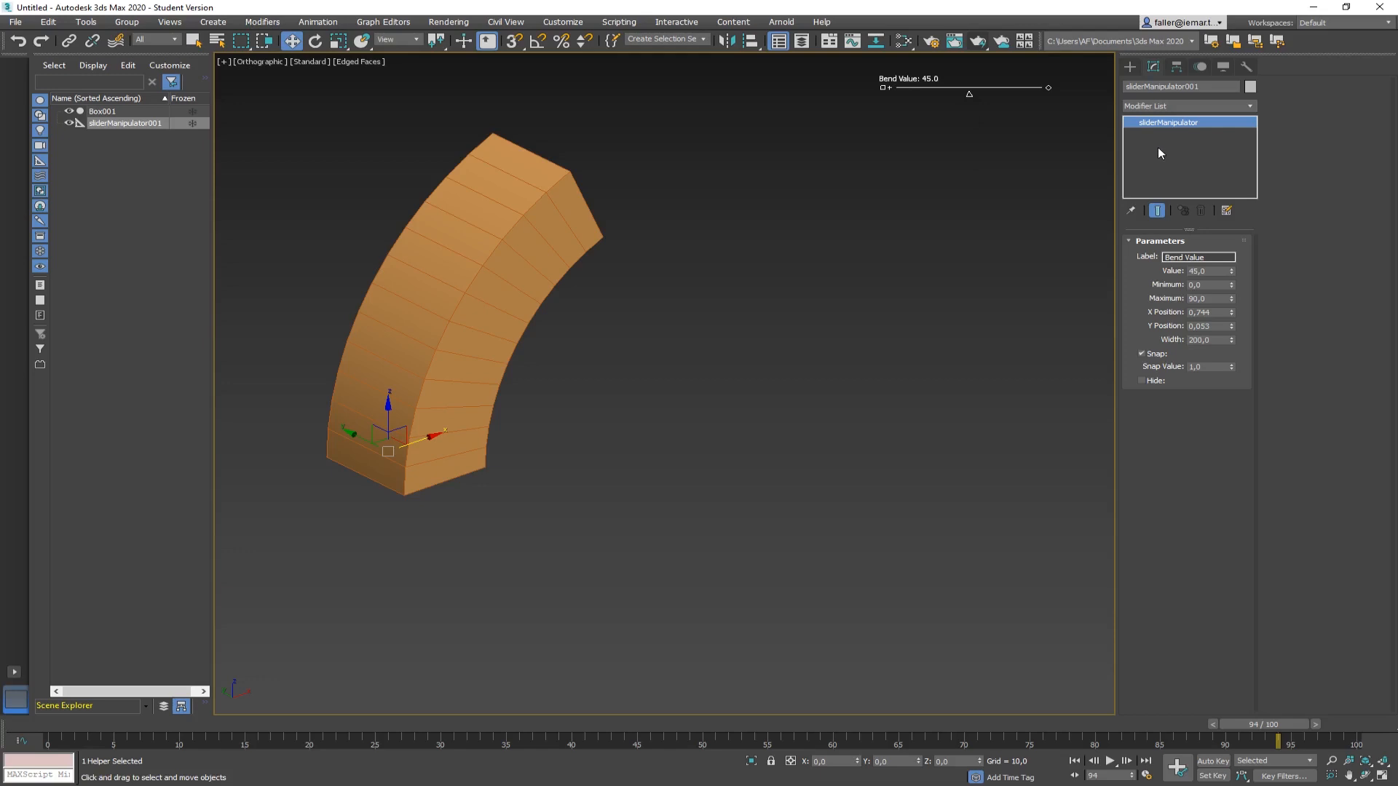
{"action": "left_click", "coordinate": [977, 224]}
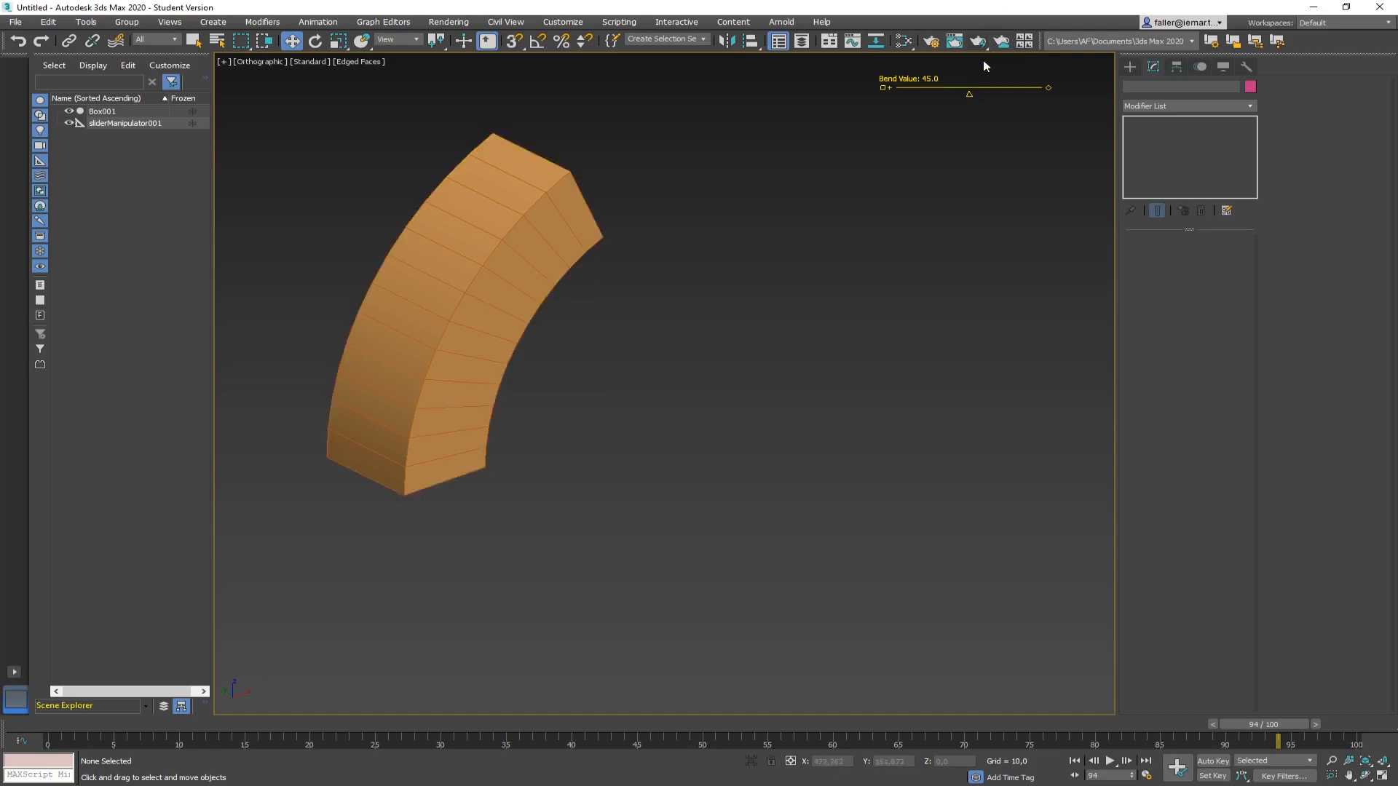
{"action": "left_click", "coordinate": [965, 88]}
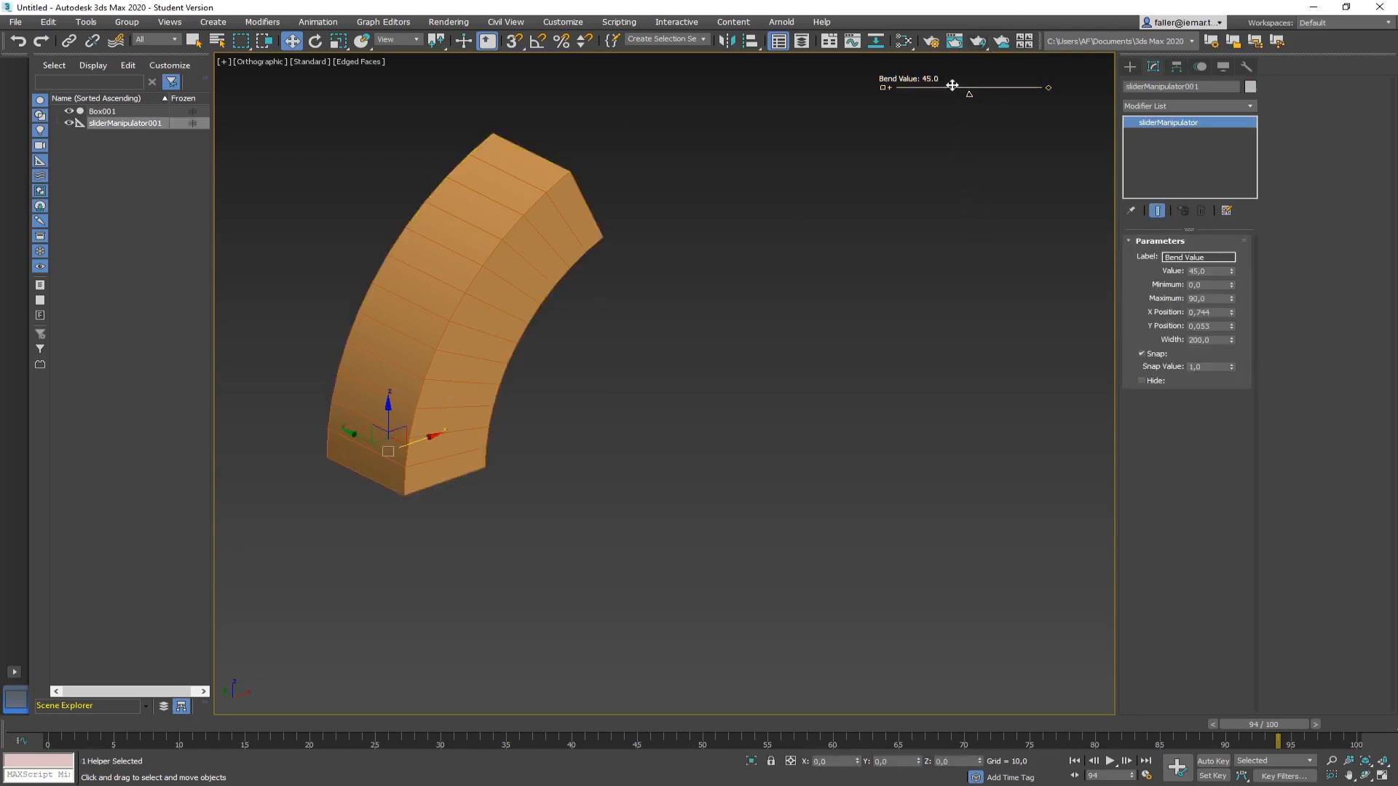
{"action": "right_click", "coordinate": [950, 88]}
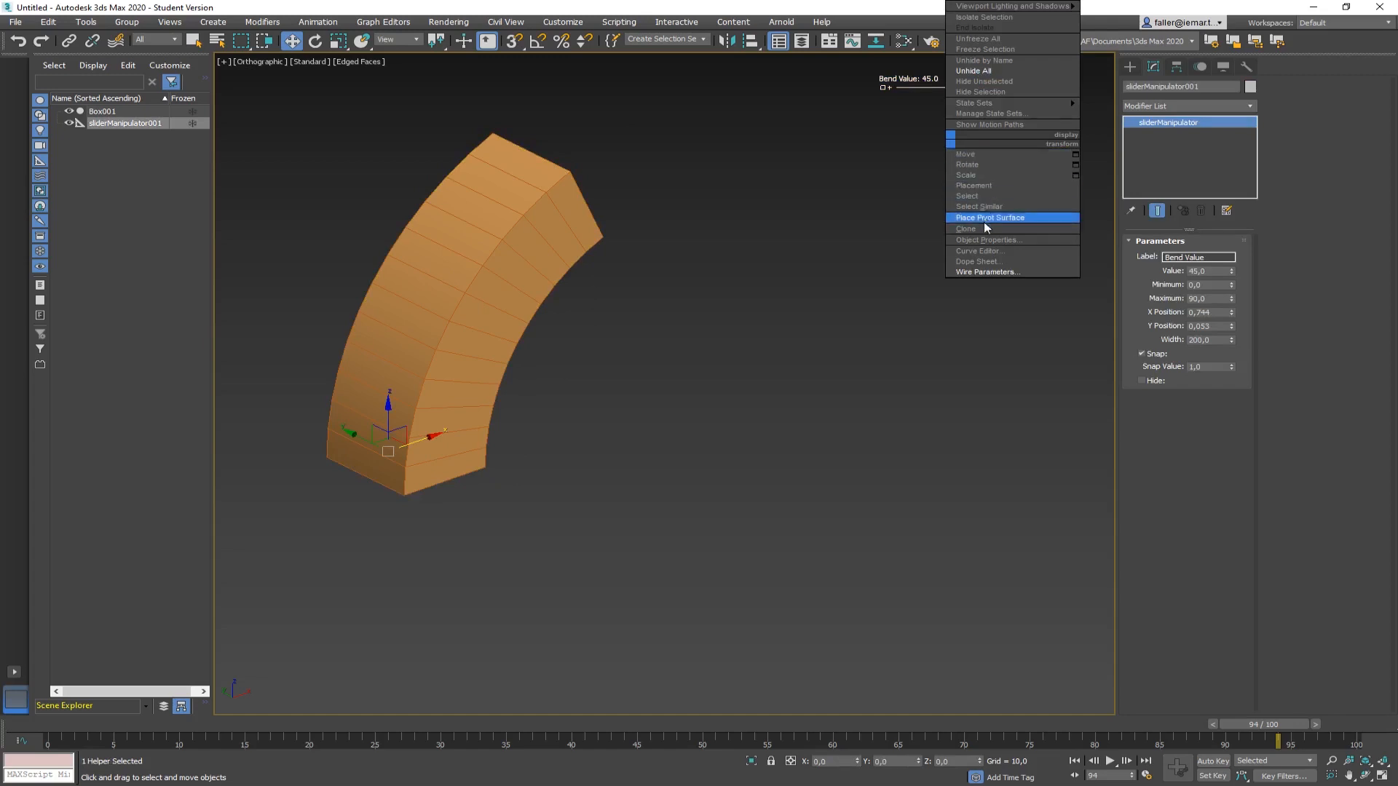
{"action": "left_click", "coordinate": [1007, 271]}
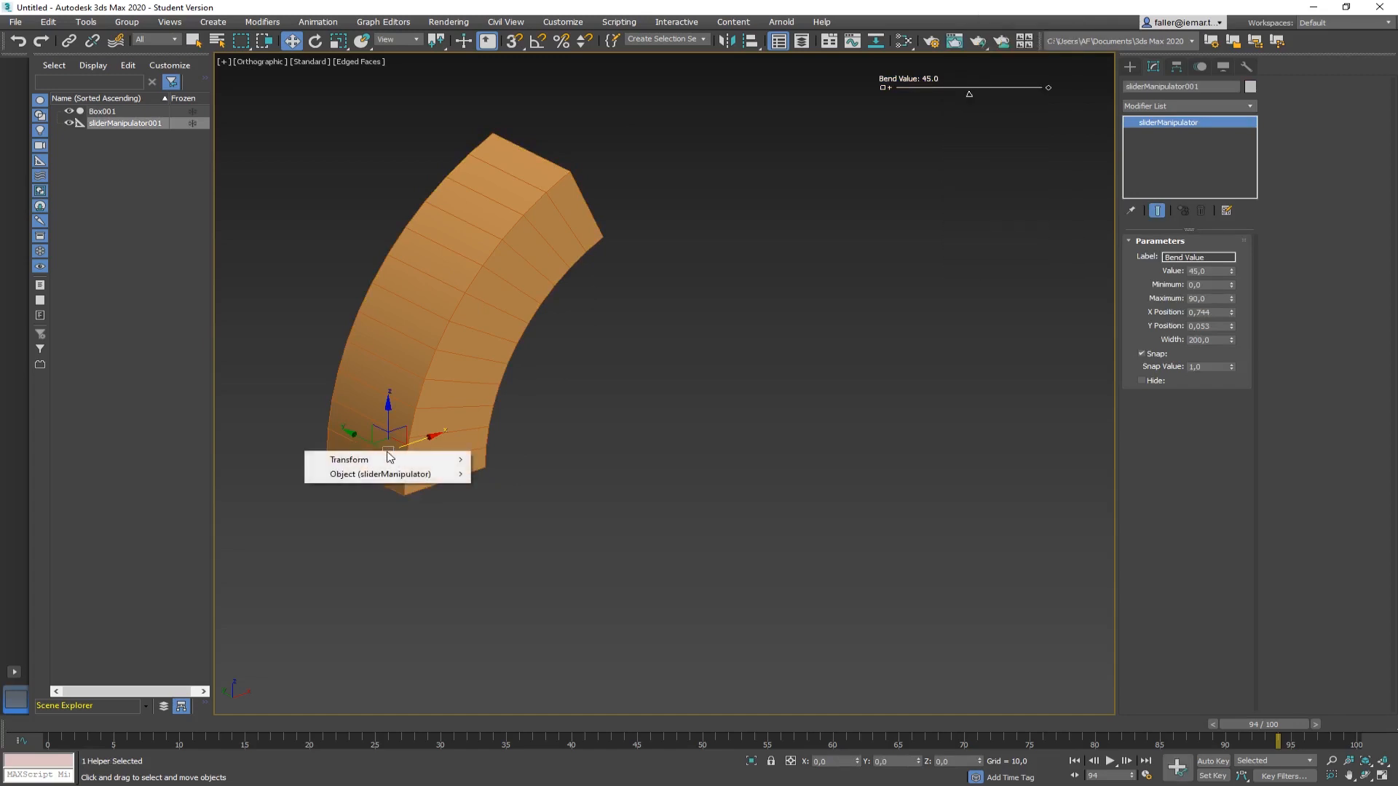
{"action": "mouse_move", "coordinate": [360, 459]}
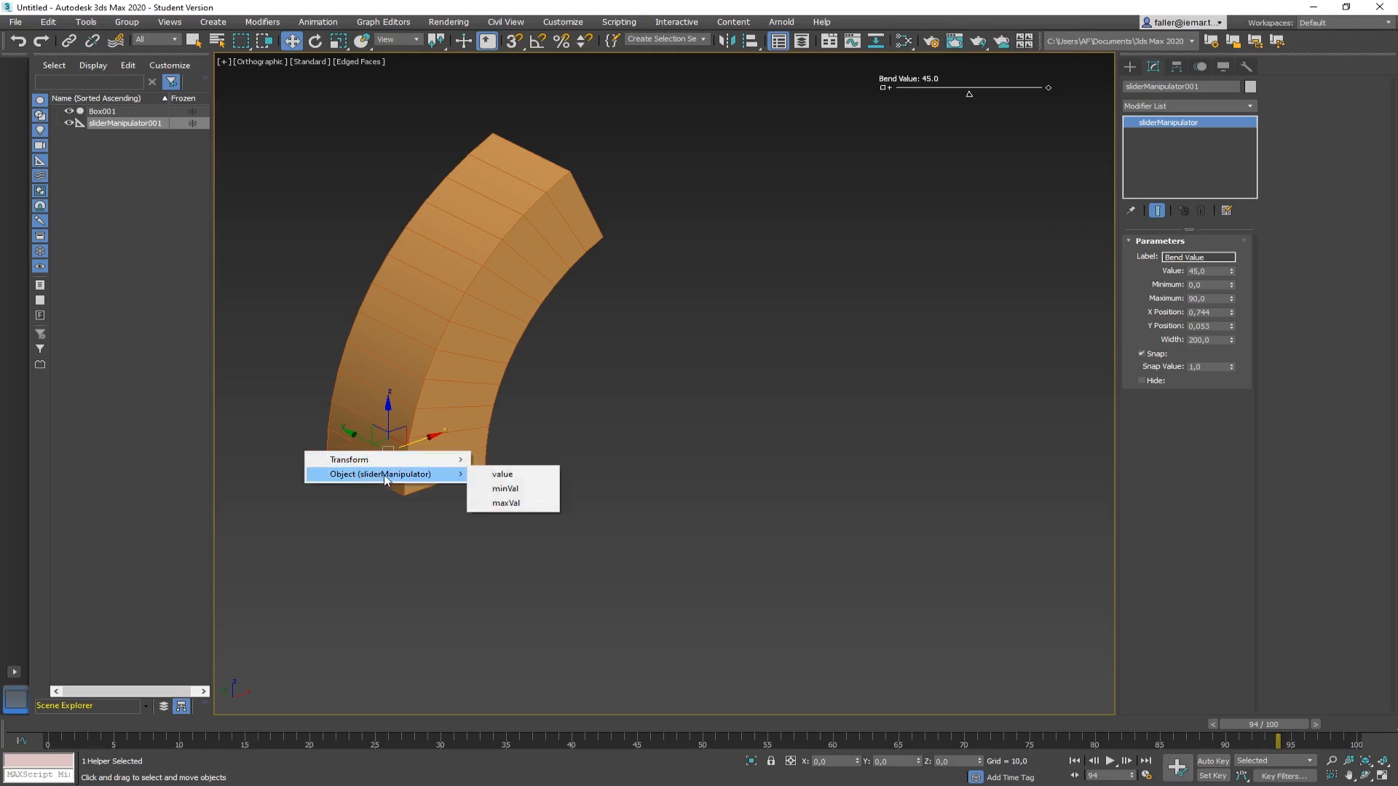
{"action": "left_click", "coordinate": [511, 477]}
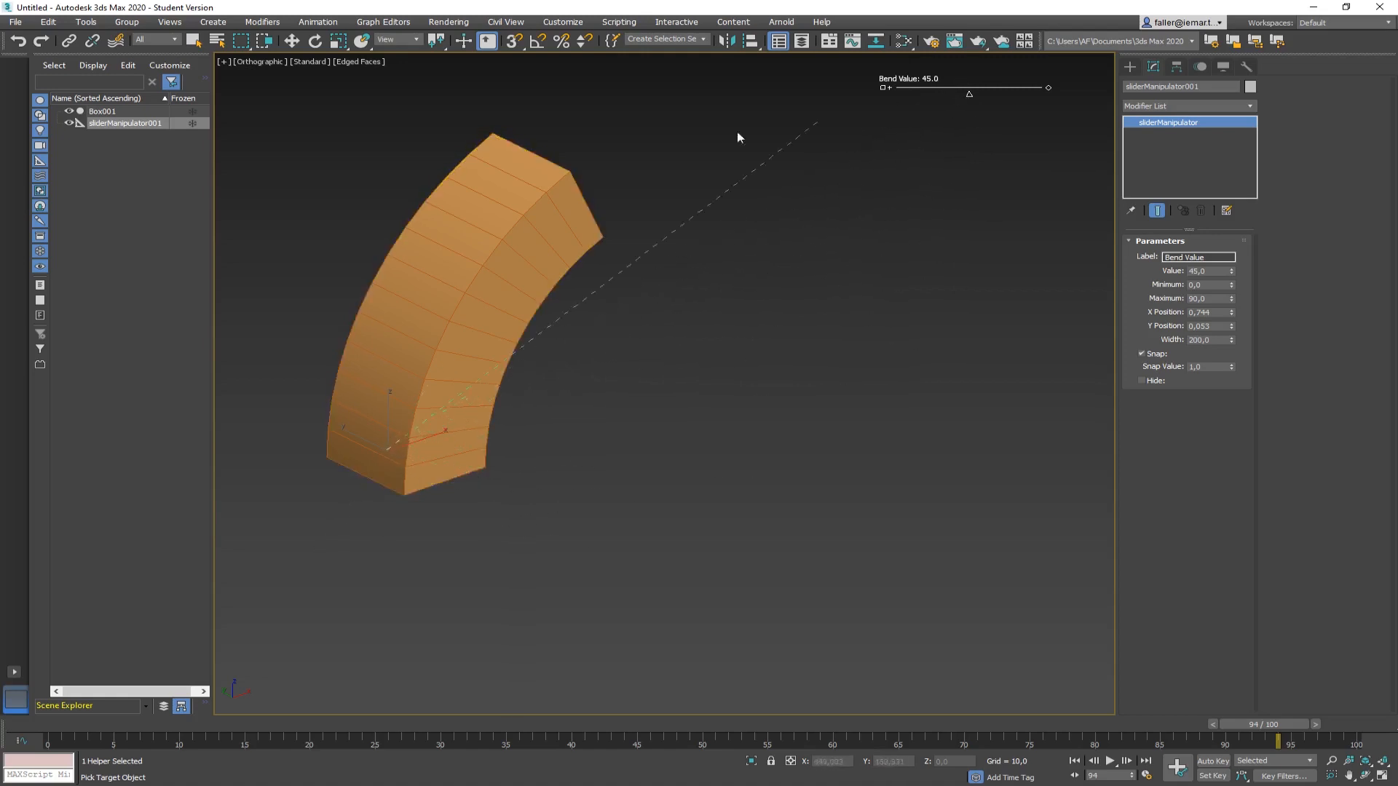
{"action": "left_click", "coordinate": [522, 227]}
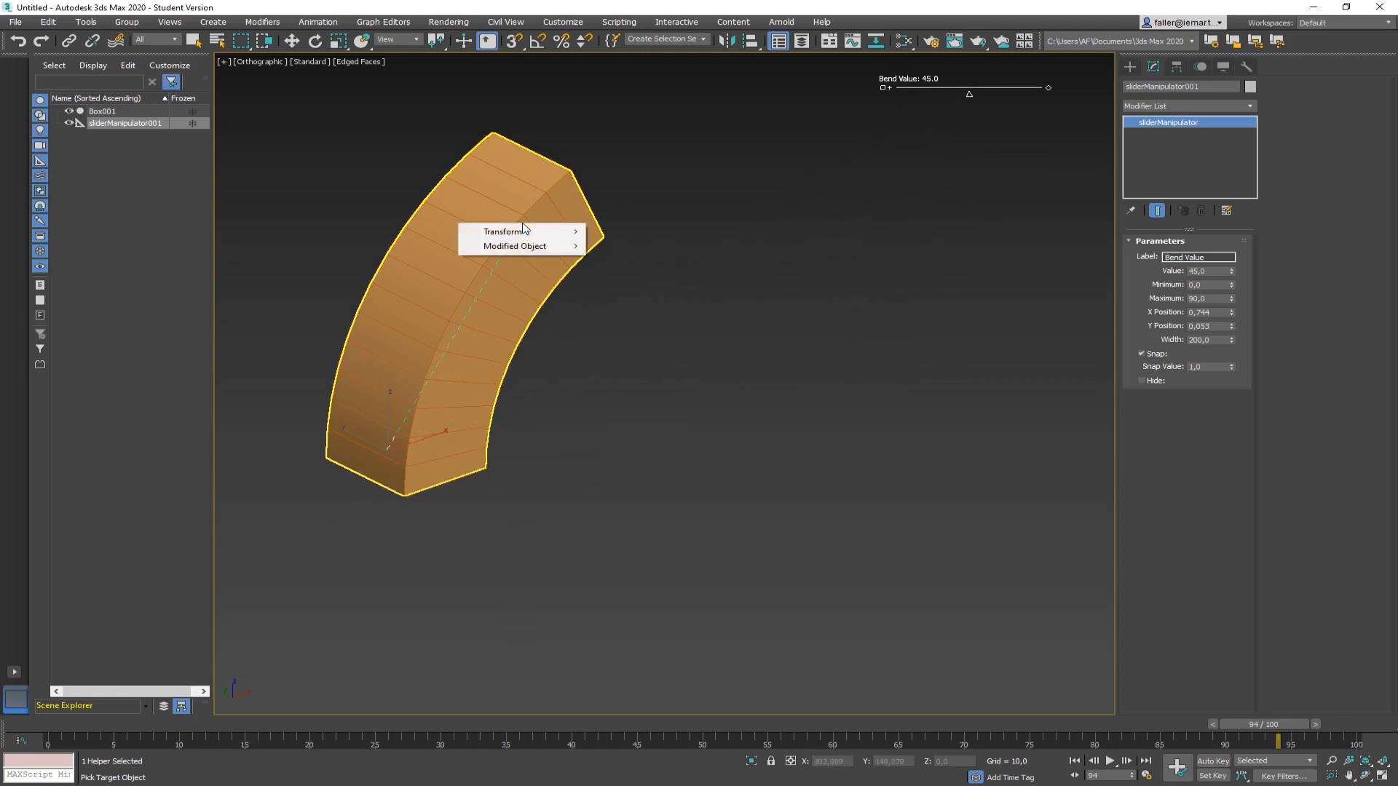
{"action": "mouse_move", "coordinate": [521, 249]}
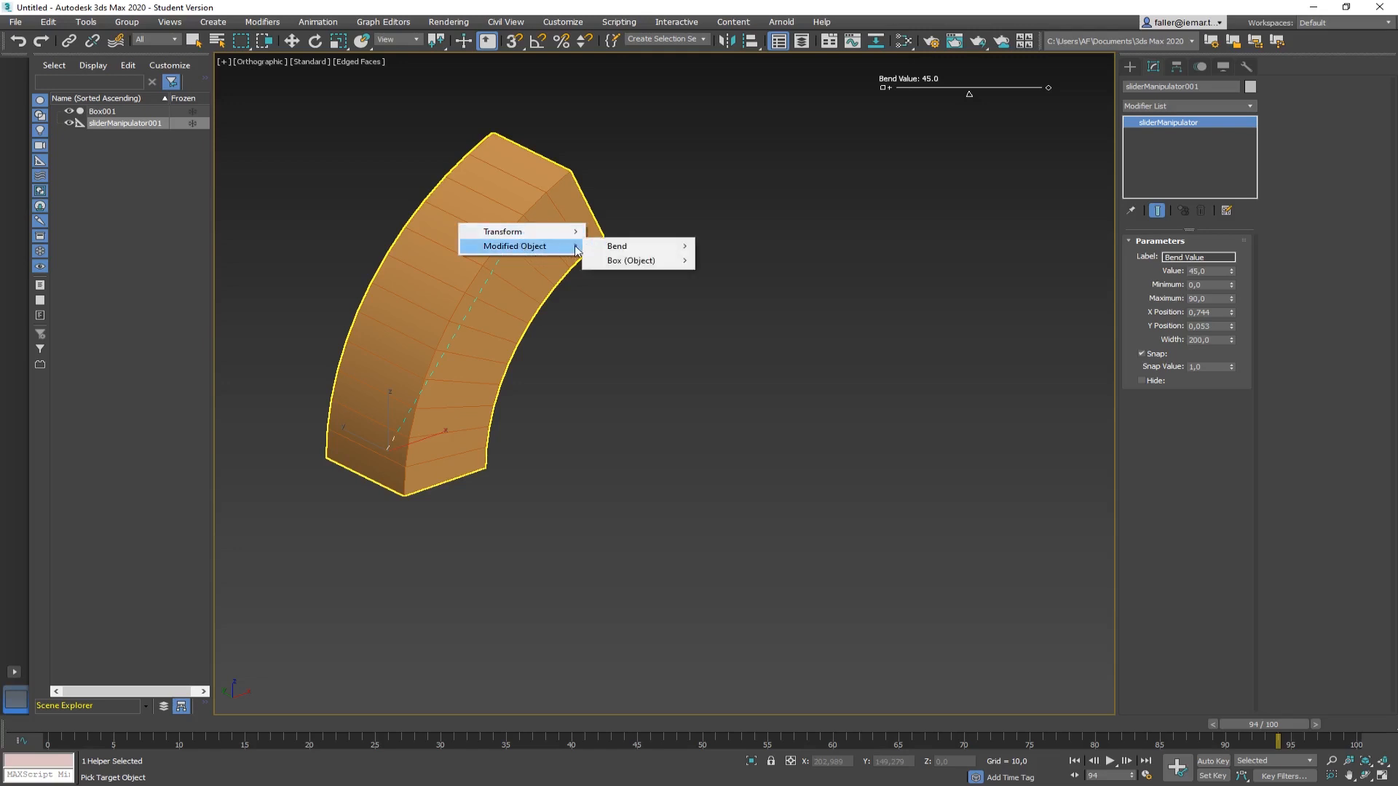
{"action": "mouse_move", "coordinate": [623, 249]}
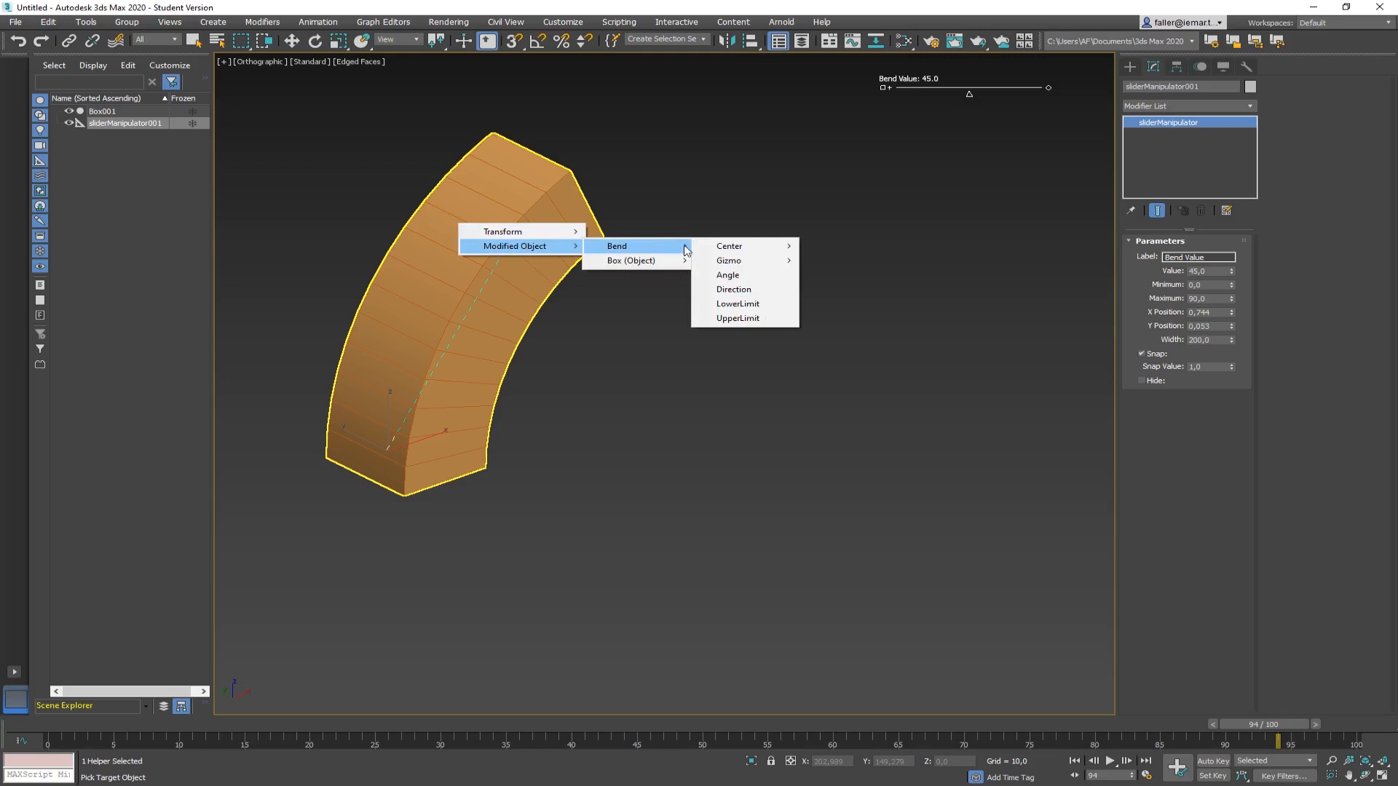
{"action": "left_click", "coordinate": [728, 275]}
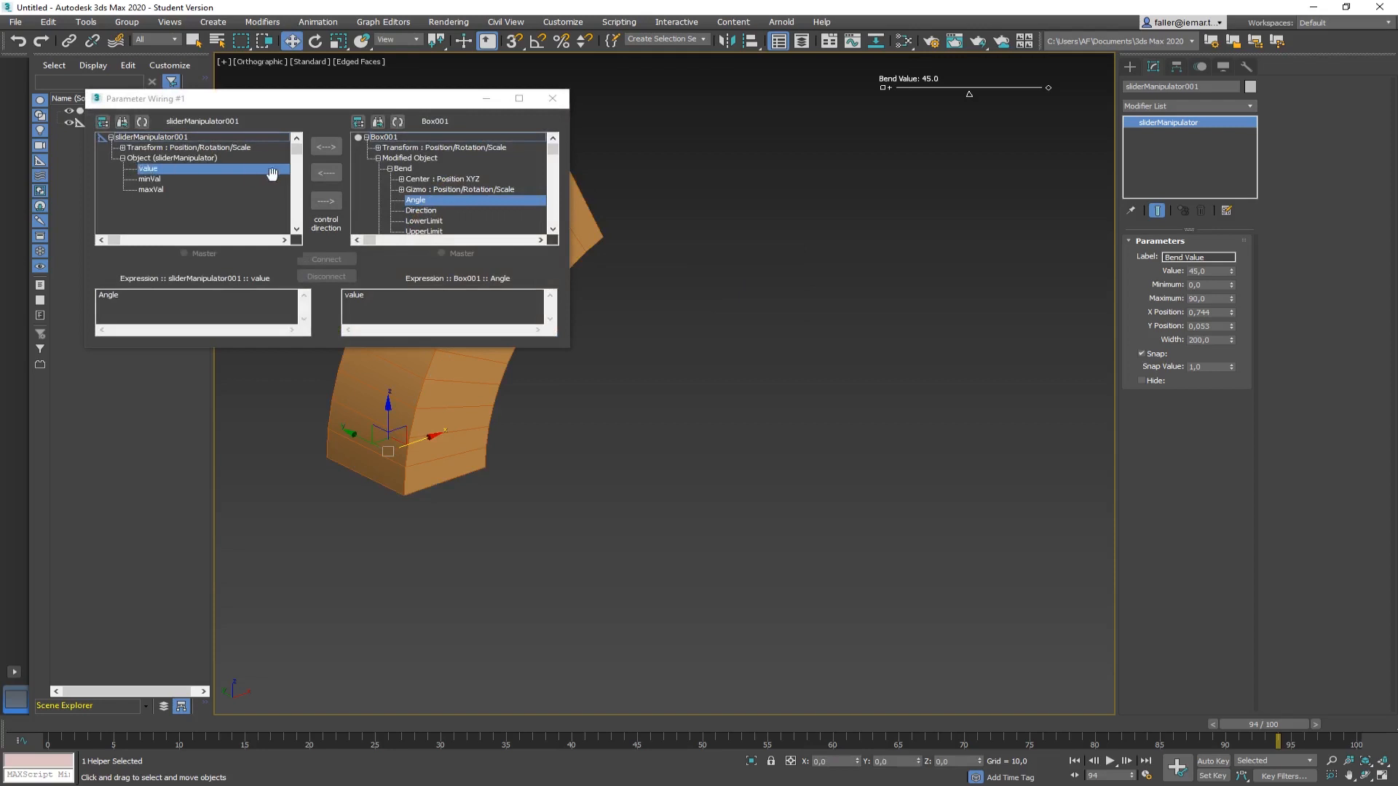
Connect the wiring one way so the slider value controls the Bend Angle, and close the wiring dialog
{"action": "left_click", "coordinate": [325, 202]}
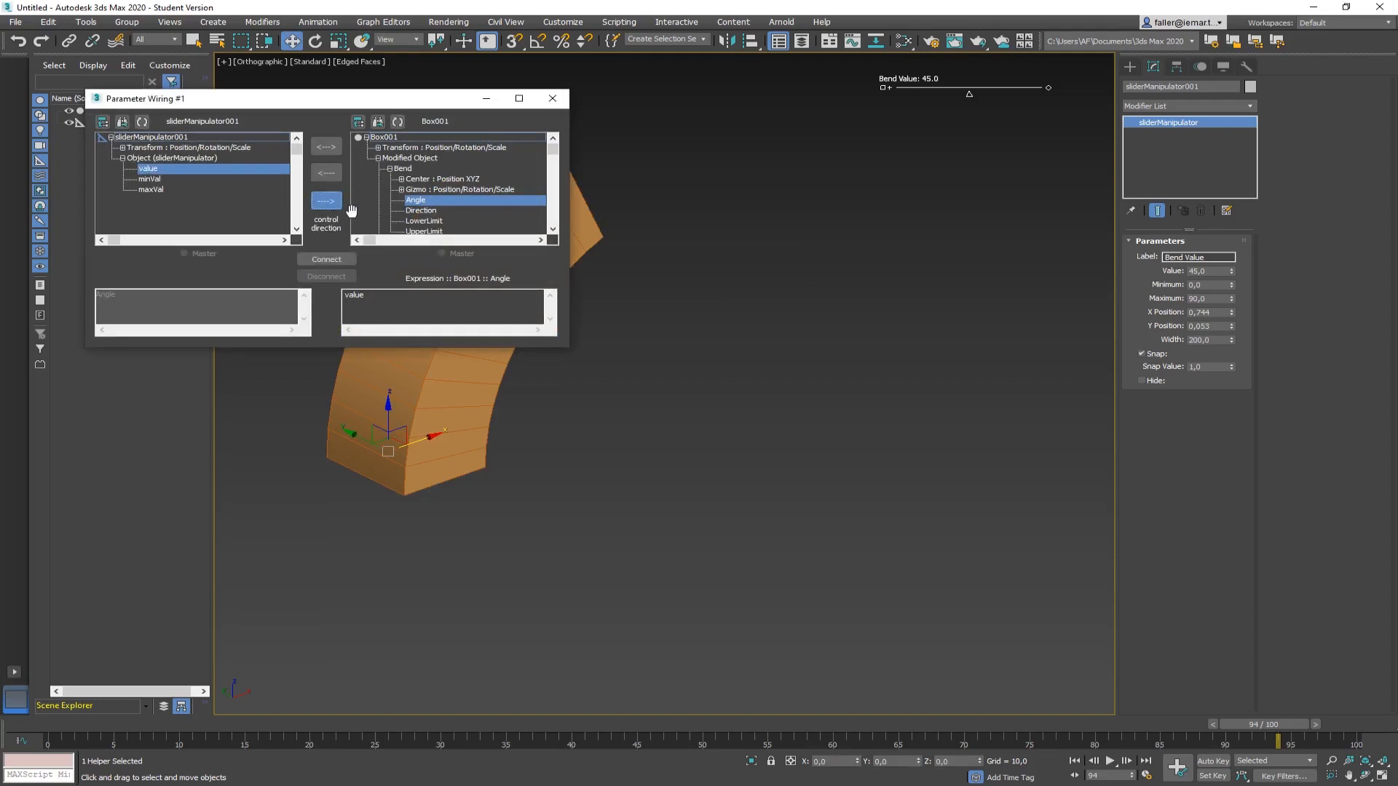
{"action": "left_click", "coordinate": [326, 259]}
{"action": "left_click", "coordinate": [552, 98]}
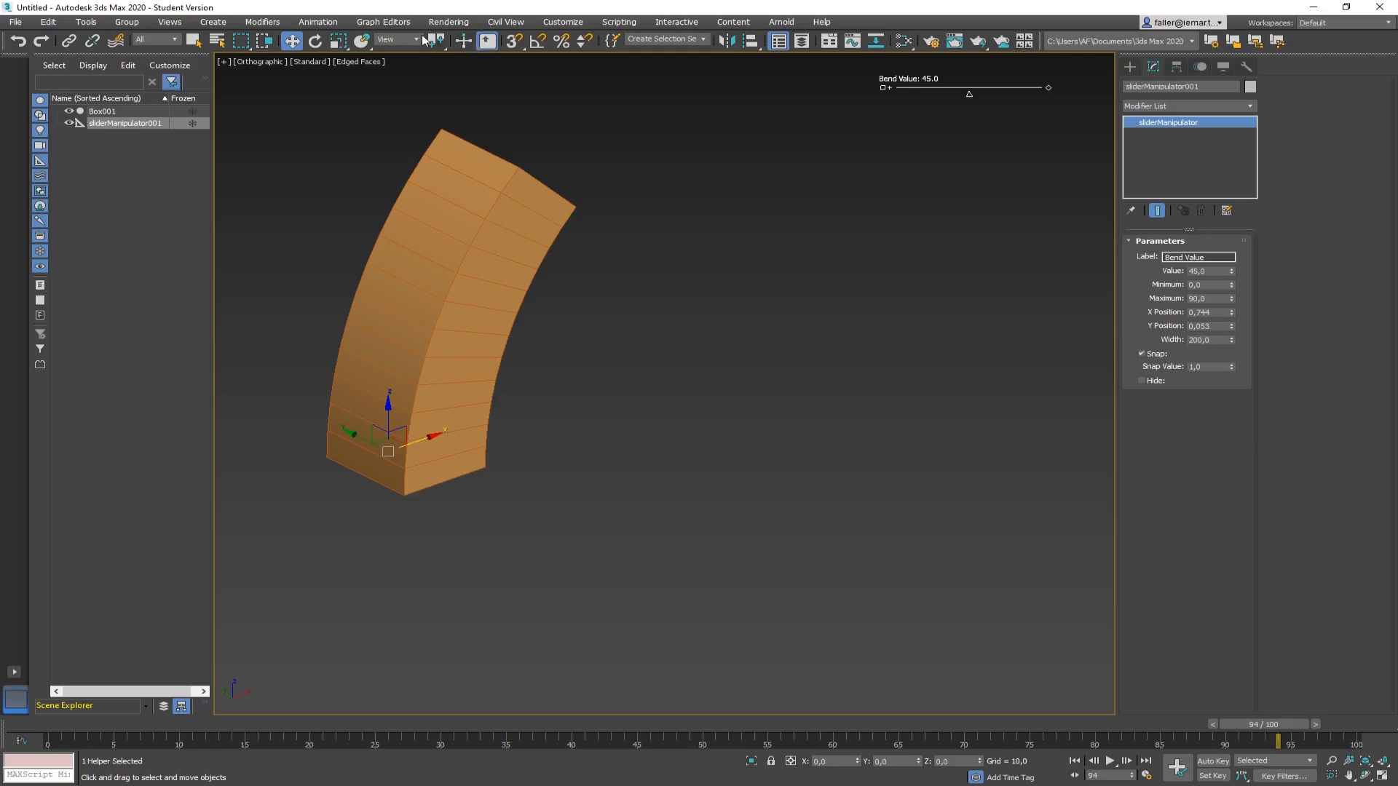
Enable Select and Manipulate and test the Bend Value slider at 20, ending at 40
{"action": "left_click", "coordinate": [292, 42]}
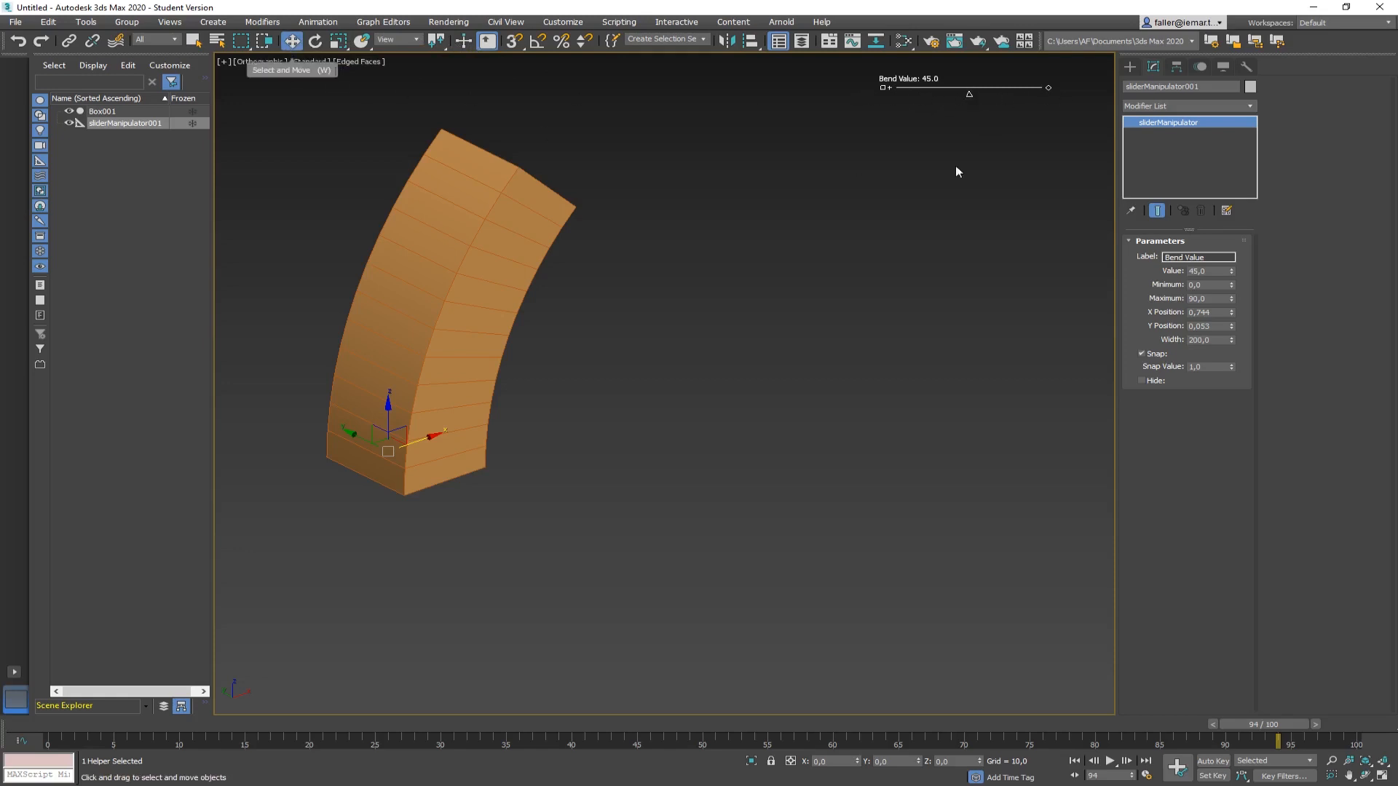
{"action": "left_click", "coordinate": [463, 44]}
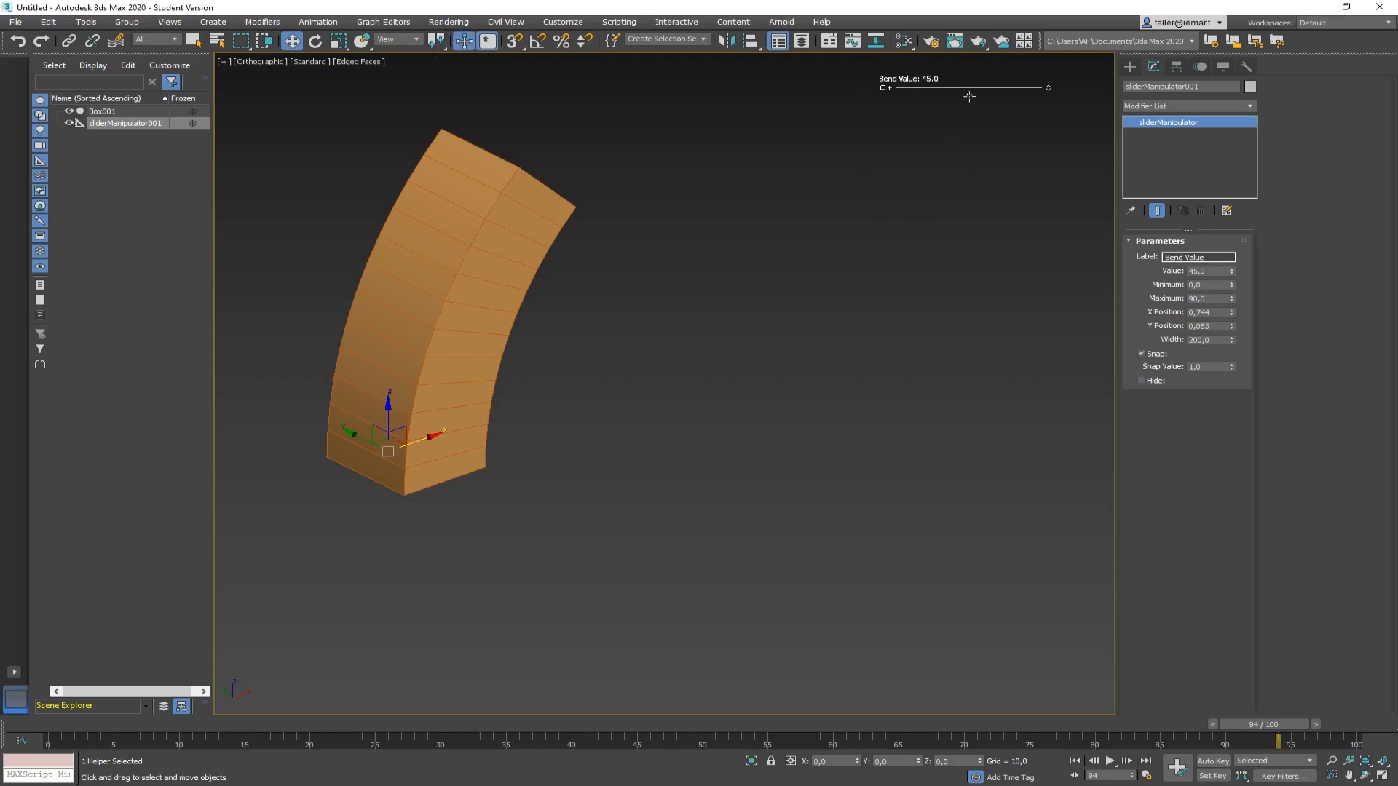
{"action": "left_click_drag", "start_coordinate": [968, 94], "coordinate": [928, 95]}
{"action": "middle_click_drag", "start_coordinate": [543, 513], "coordinate": [674, 485], "text": "alt"}
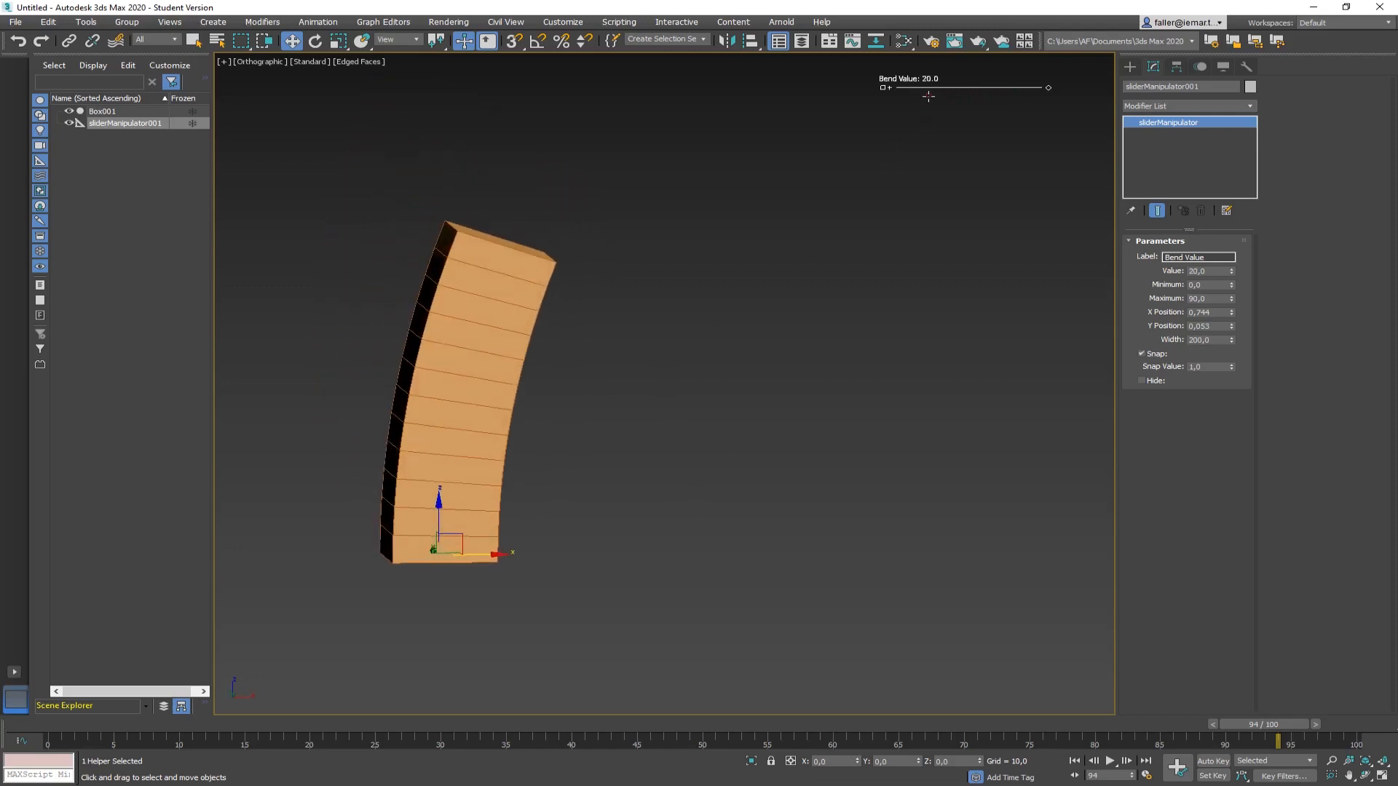
{"action": "mouse_move", "coordinate": [928, 95]}
{"action": "left_mouse_down"}
{"action": "mouse_move", "coordinate": [886, 94]}
{"action": "mouse_move", "coordinate": [1054, 103]}
{"action": "mouse_move", "coordinate": [928, 95]}
{"action": "left_mouse_up"}
{"action": "middle_click_drag", "start_coordinate": [712, 315], "coordinate": [745, 338], "text": "alt"}
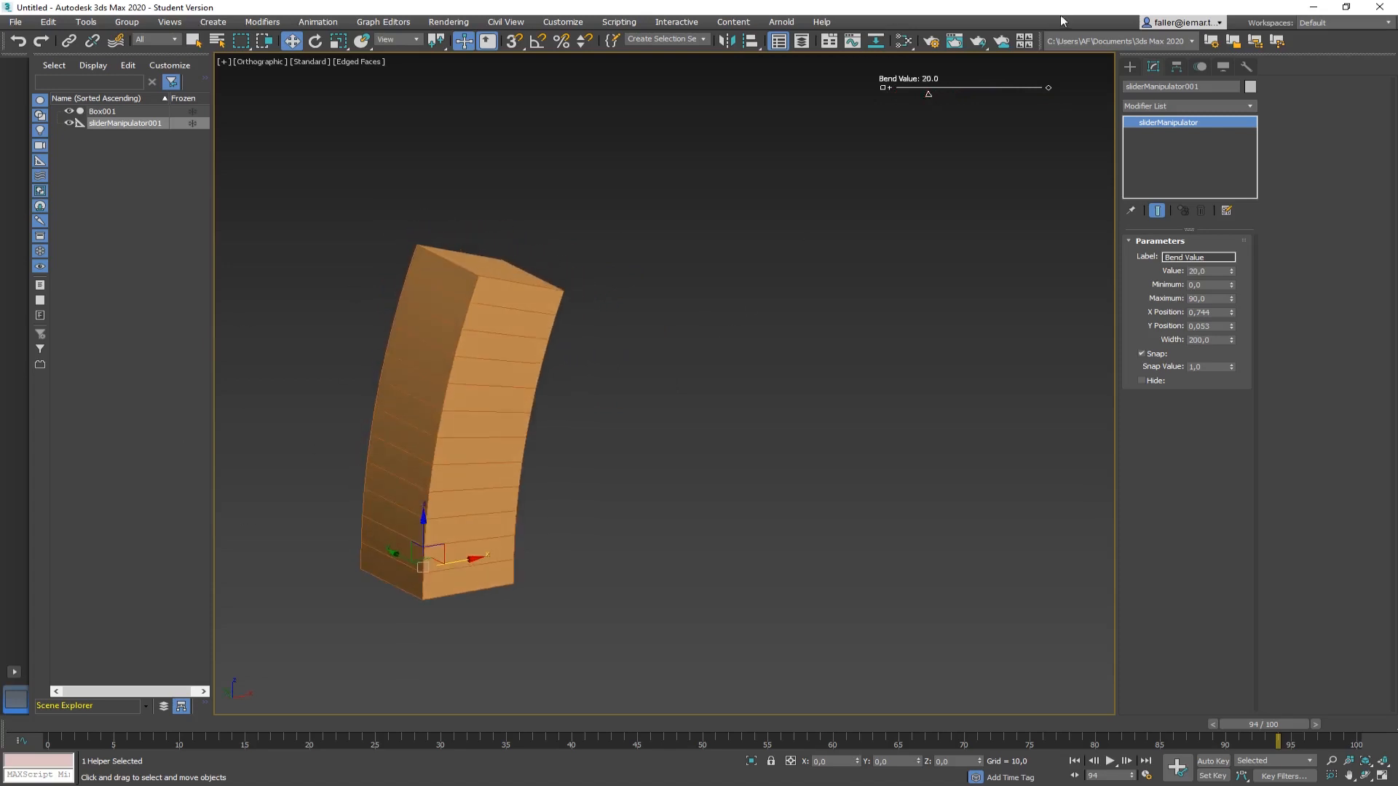
{"action": "mouse_move", "coordinate": [933, 95]}
{"action": "left_mouse_down"}
{"action": "mouse_move", "coordinate": [890, 94]}
{"action": "mouse_move", "coordinate": [997, 94]}
{"action": "mouse_move", "coordinate": [890, 93]}
{"action": "mouse_move", "coordinate": [961, 94]}
{"action": "left_mouse_up"}
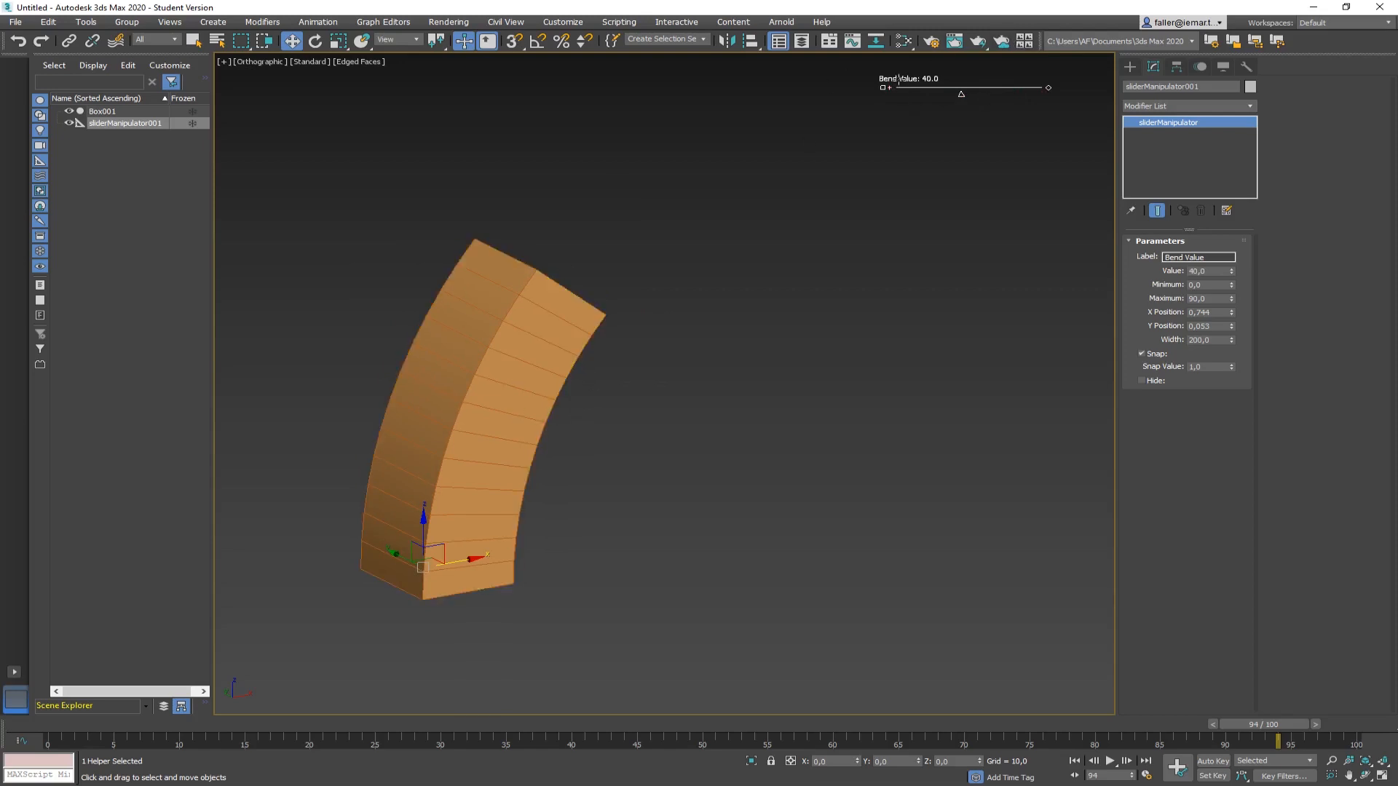
Place a second Slider manipulator below the Bend Value slider and label it "Segments"
{"action": "left_click", "coordinate": [1131, 66]}
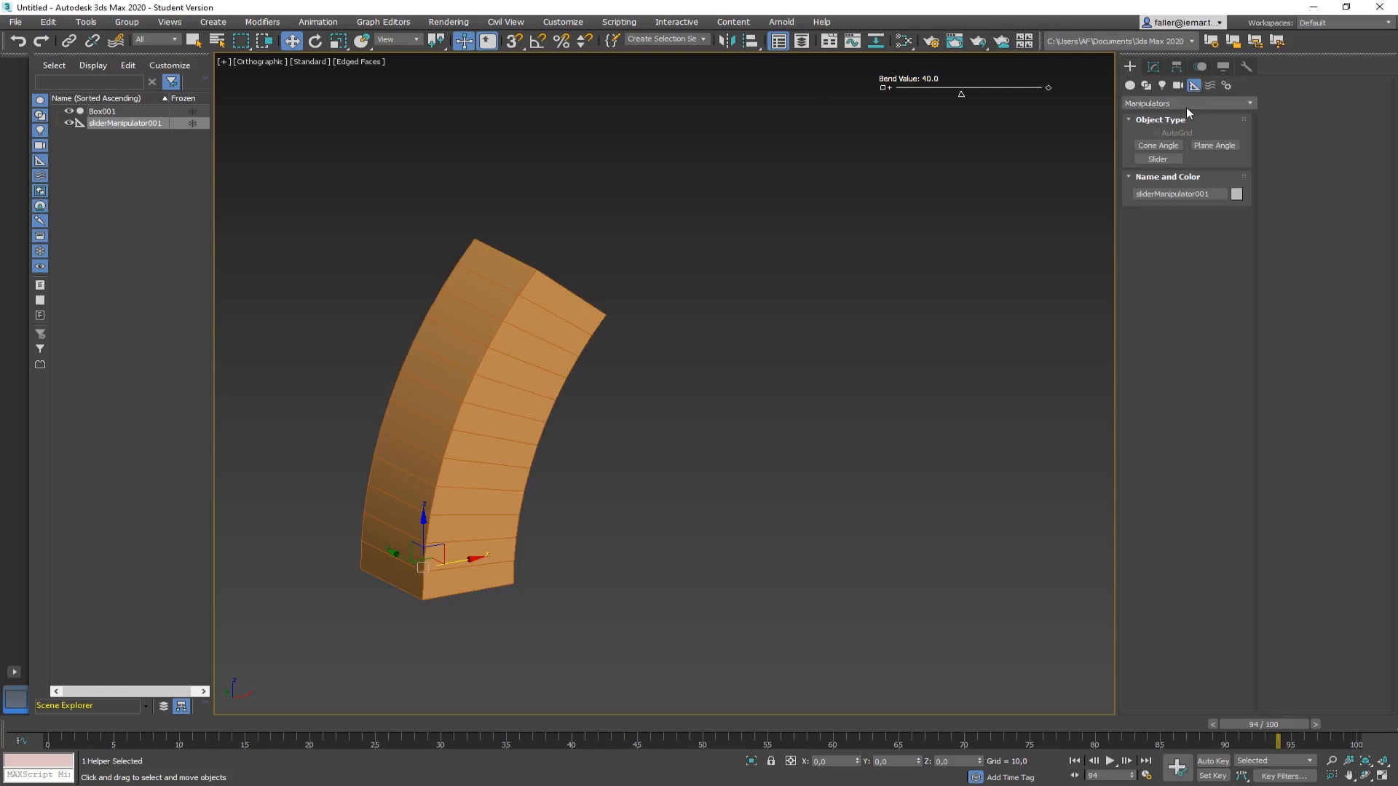
{"action": "left_click", "coordinate": [1157, 159]}
{"action": "left_click", "coordinate": [818, 172]}
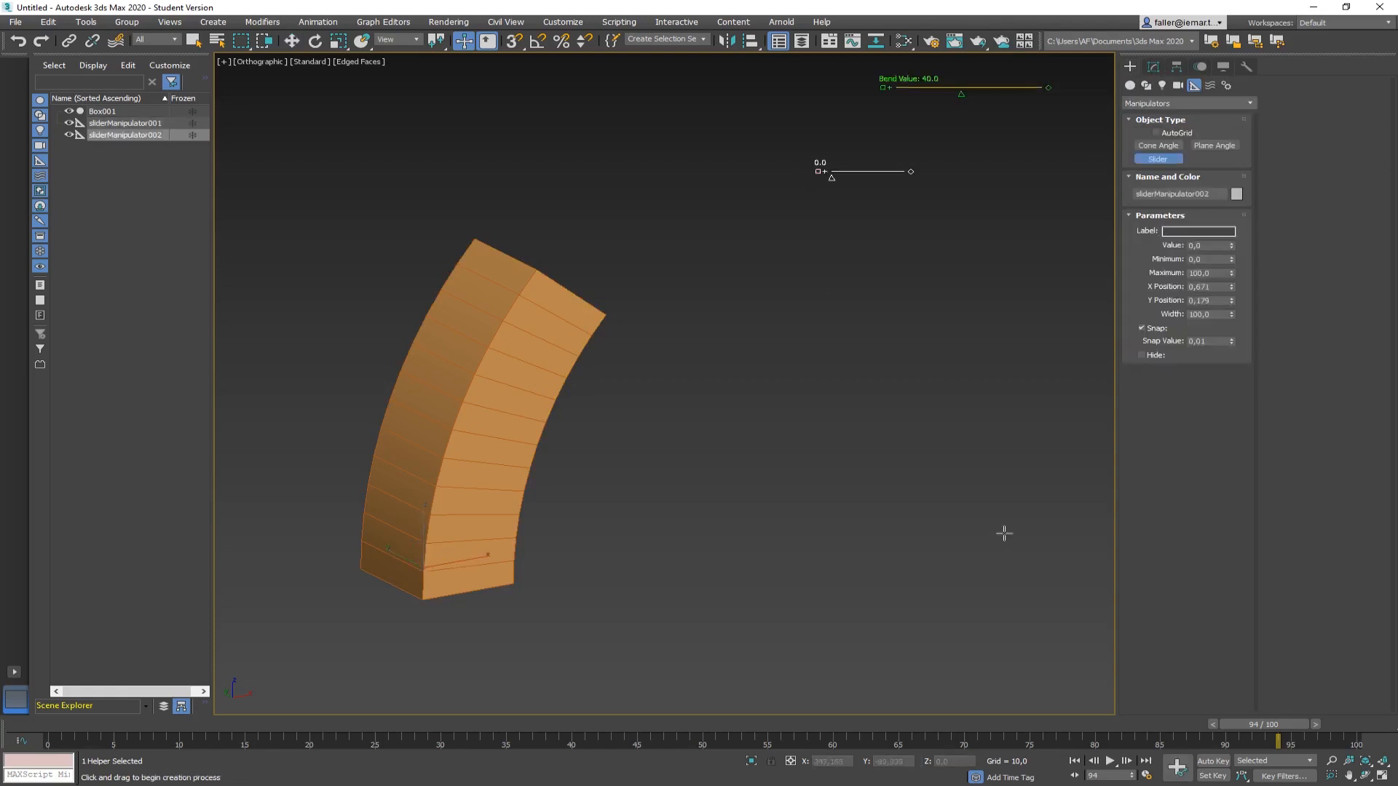
{"action": "left_click", "coordinate": [1153, 66]}
{"action": "left_click", "coordinate": [1178, 257]}
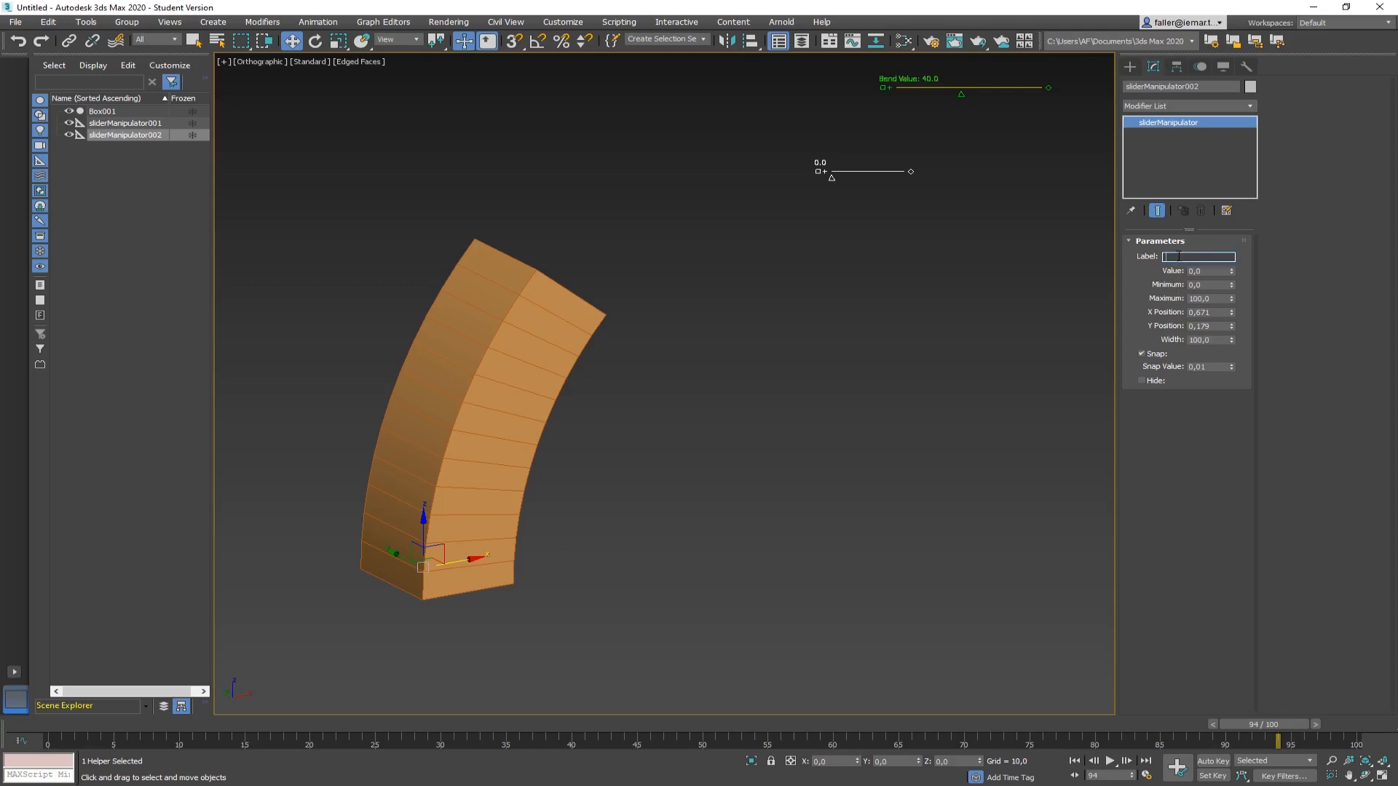
{"action": "type", "text": "Segments"}
Set the Segments slider's value to 12, minimum to 1, maximum to 20 and snap value to 1
{"action": "left_click", "coordinate": [1199, 270]}
{"action": "type", "text": "1"}
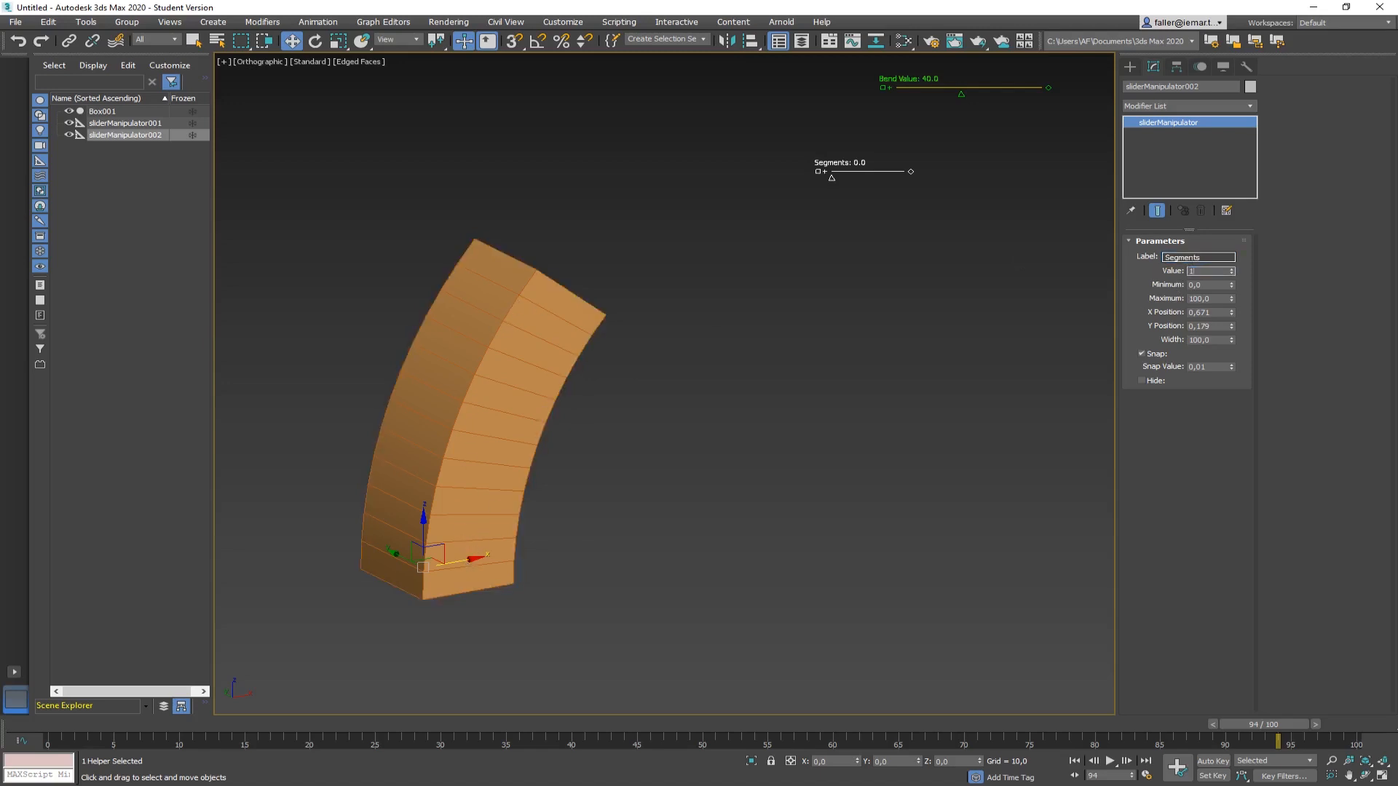
{"action": "type", "text": "2"}
{"action": "left_click", "coordinate": [1201, 285]}
{"action": "type", "text": "1"}
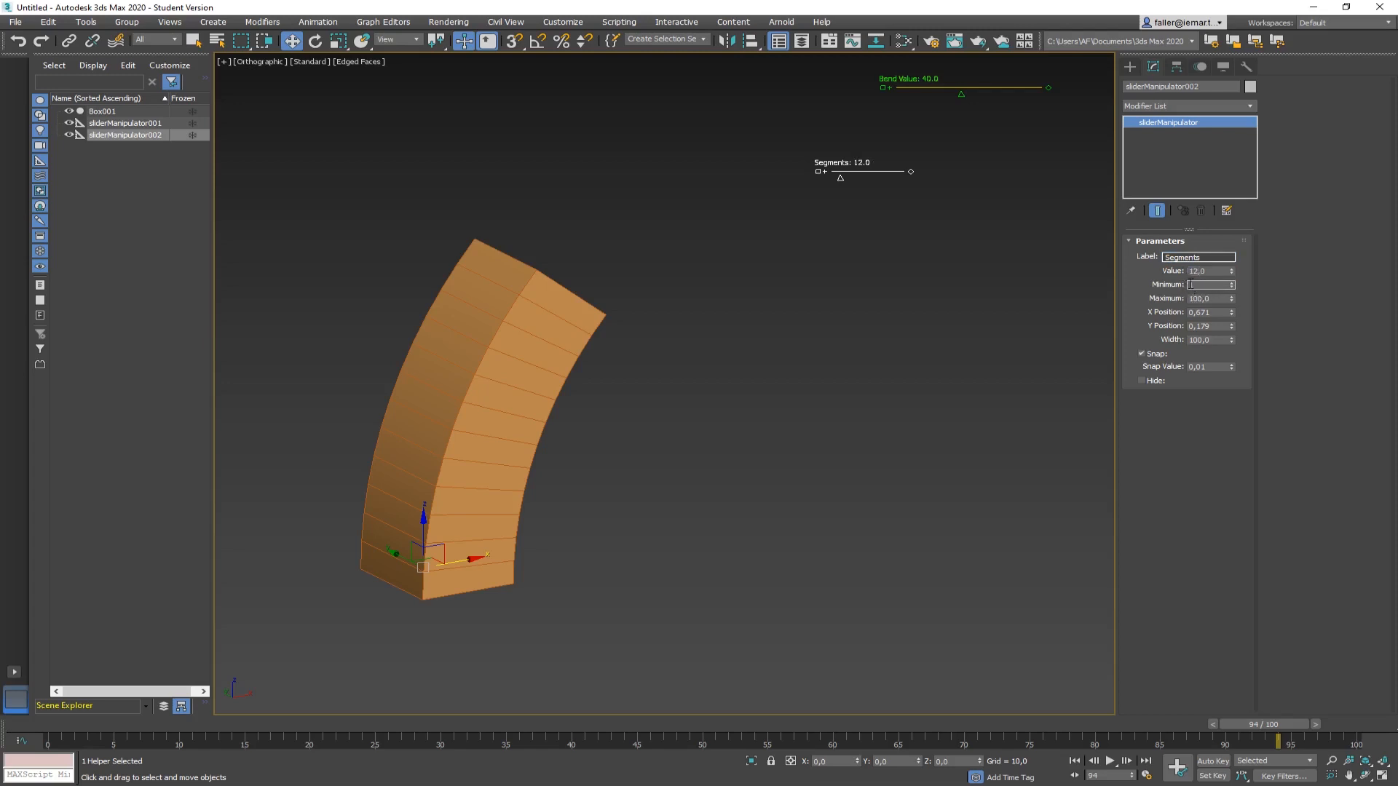
{"action": "left_click", "coordinate": [1211, 299]}
{"action": "type", "text": "20"}
{"action": "left_click", "coordinate": [1200, 285]}
{"action": "left_click", "coordinate": [1206, 365]}
{"action": "type", "text": "1"}
{"action": "key", "text": "Return"}
Set the Segments slider's width to 200 and position it at X 0.751 and Y 0.099, under the Bend Value slider
{"action": "left_click", "coordinate": [1231, 323]}
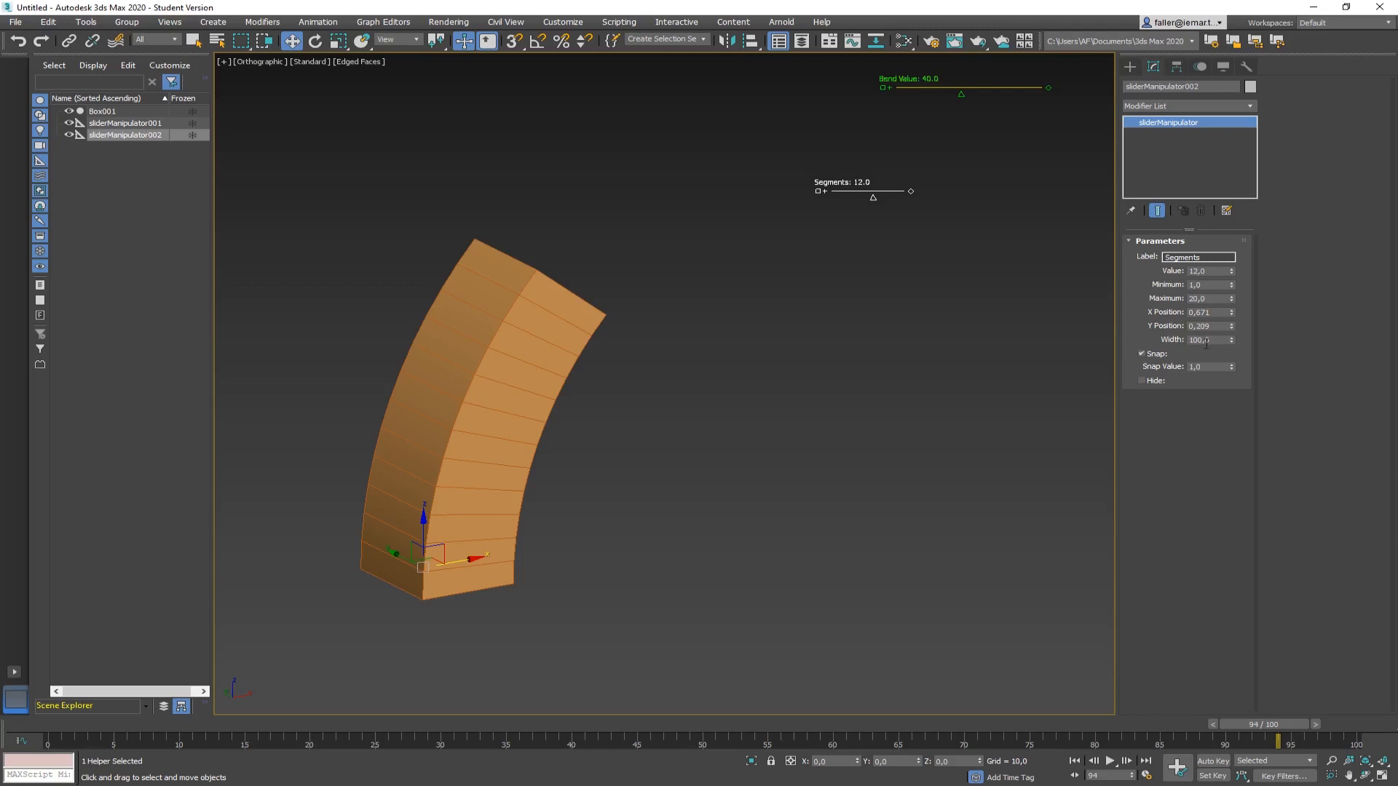
{"action": "double_click", "coordinate": [1206, 340]}
{"action": "type", "text": "200"}
{"action": "key", "text": "Return"}
{"action": "left_click", "coordinate": [1231, 313]}
{"action": "left_click", "coordinate": [1231, 309]}
{"action": "double_click", "coordinate": [1231, 324]}
{"action": "left_click_drag", "start_coordinate": [1232, 329], "coordinate": [1232, 329]}
{"action": "left_click", "coordinate": [1232, 329]}
{"action": "left_click", "coordinate": [1232, 329]}
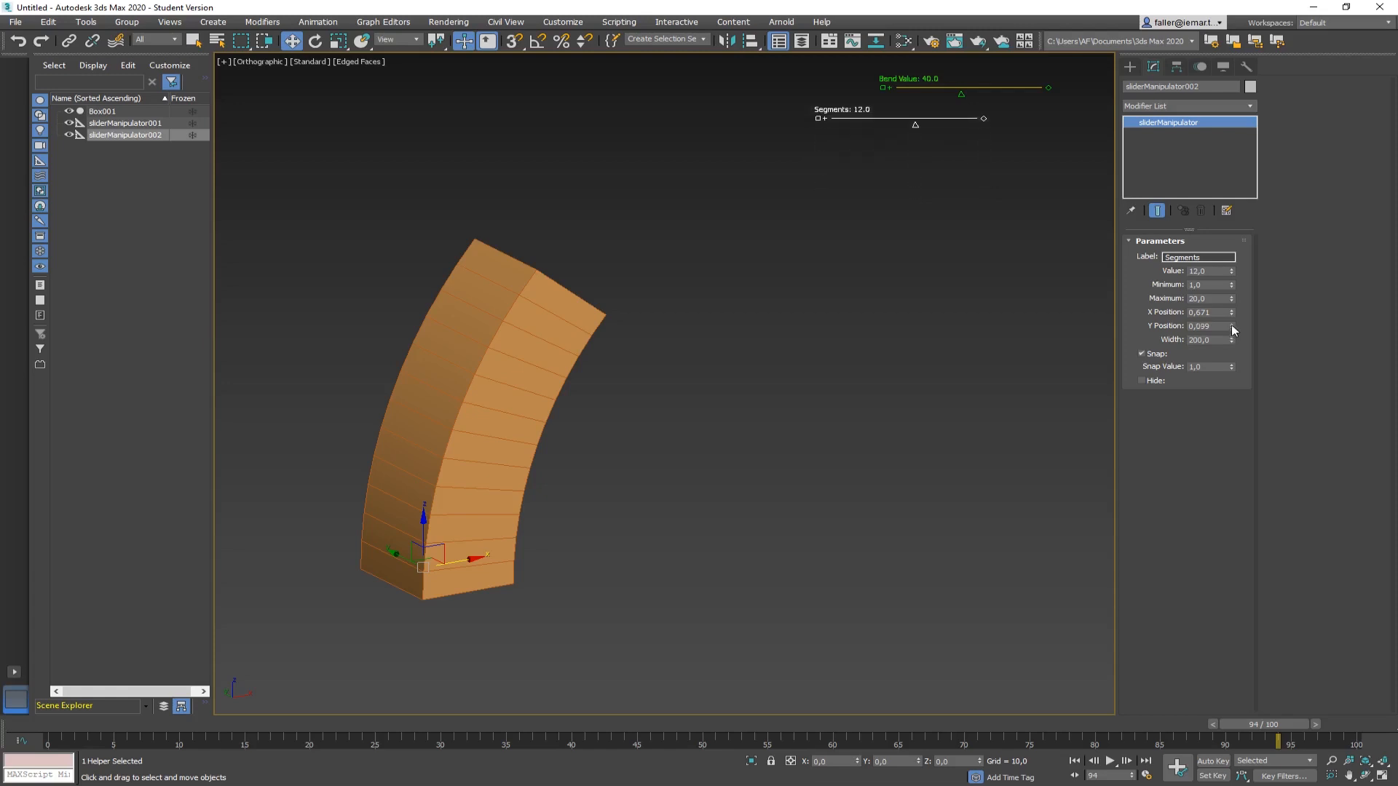
{"action": "left_click", "coordinate": [1231, 314]}
{"action": "left_click_drag", "start_coordinate": [1231, 310], "coordinate": [1231, 310]}
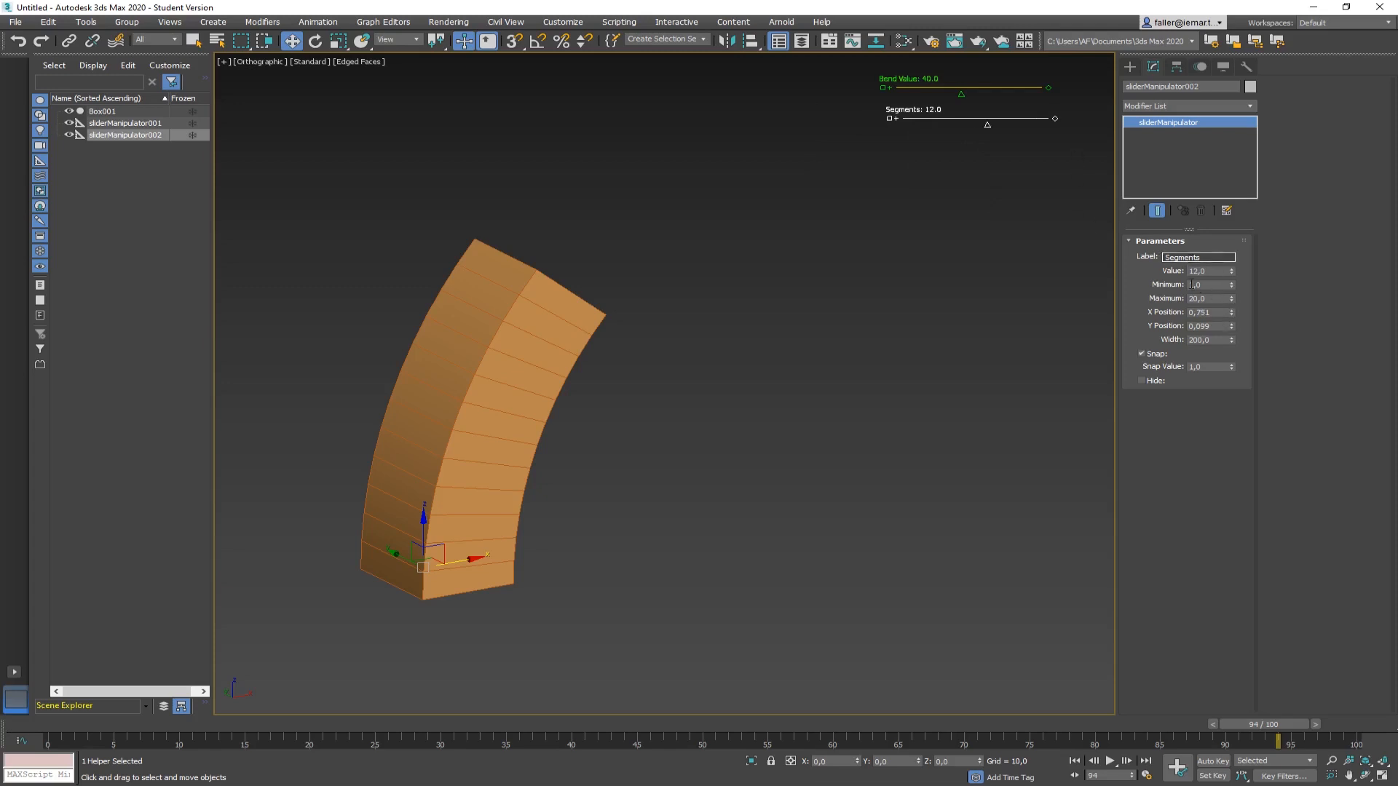
Start wiring the Segments slider's value parameter to the box object's Height Segments
{"action": "right_click", "coordinate": [979, 141]}
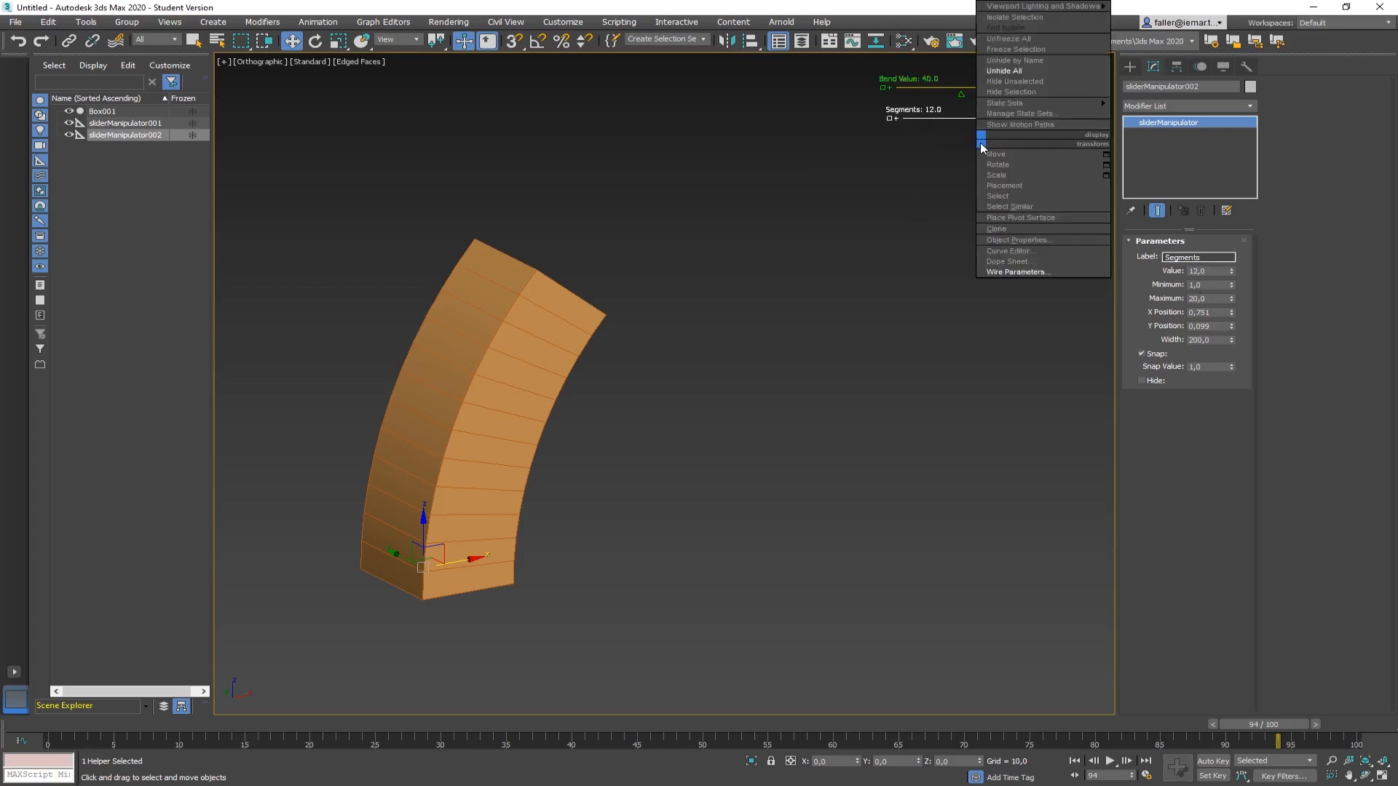
{"action": "left_click", "coordinate": [1016, 272]}
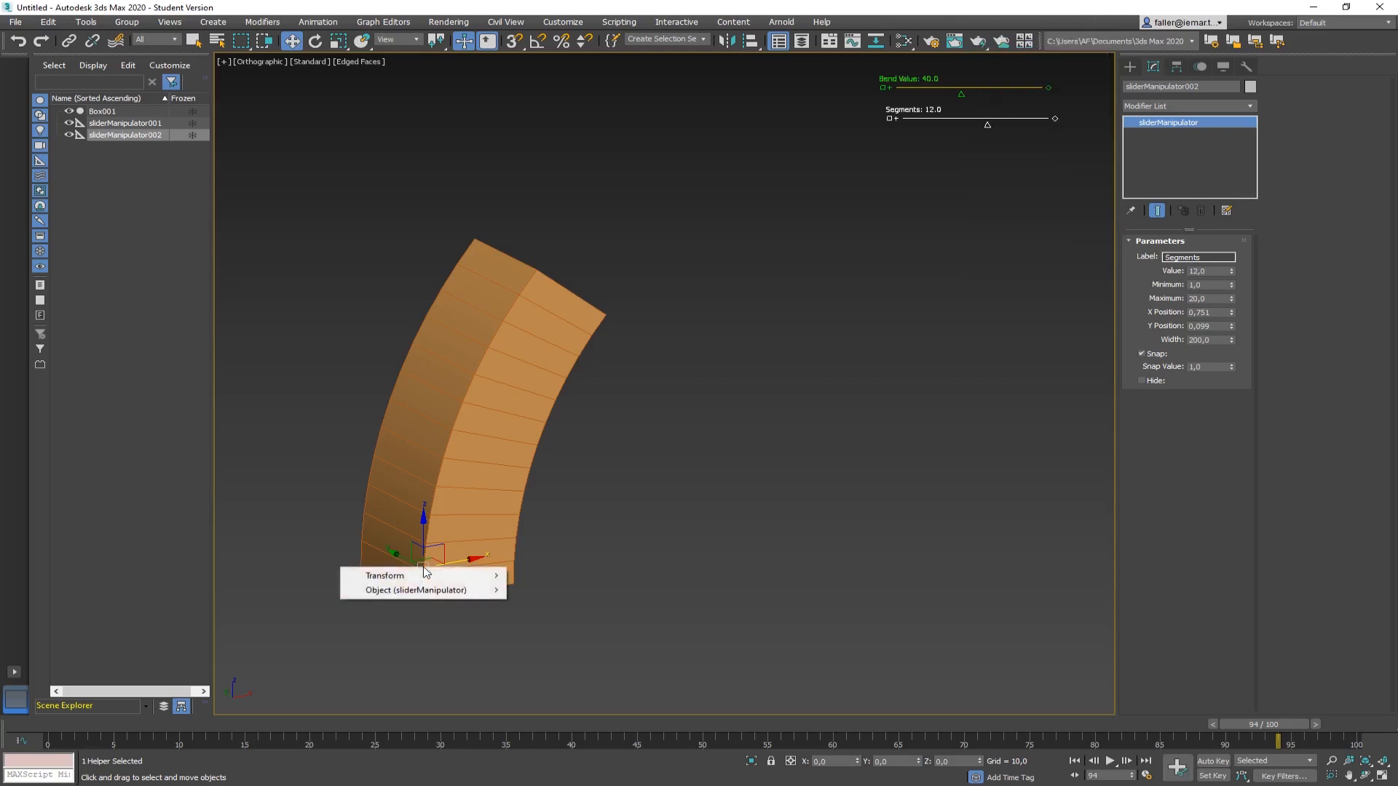
{"action": "mouse_move", "coordinate": [404, 591]}
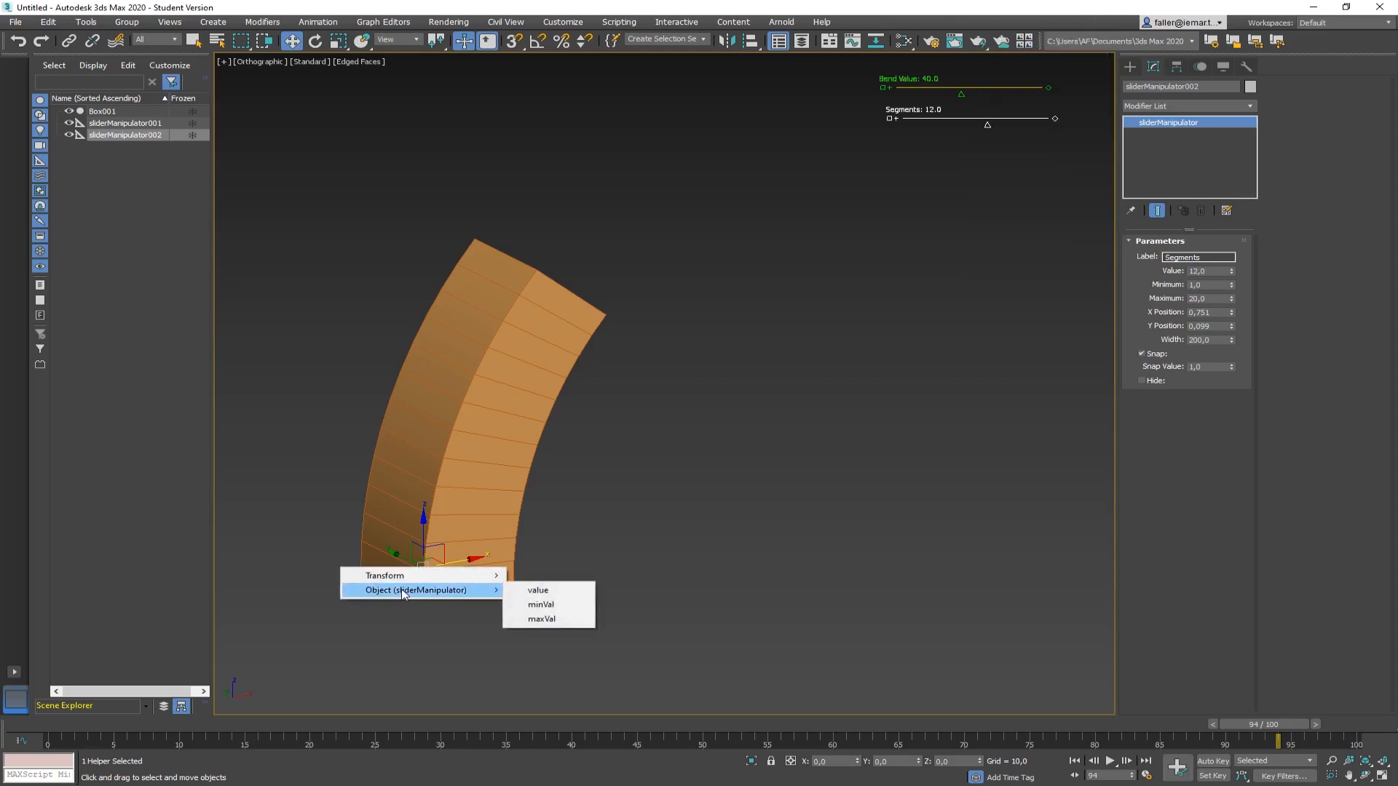
{"action": "left_click", "coordinate": [555, 597]}
{"action": "left_click", "coordinate": [513, 434]}
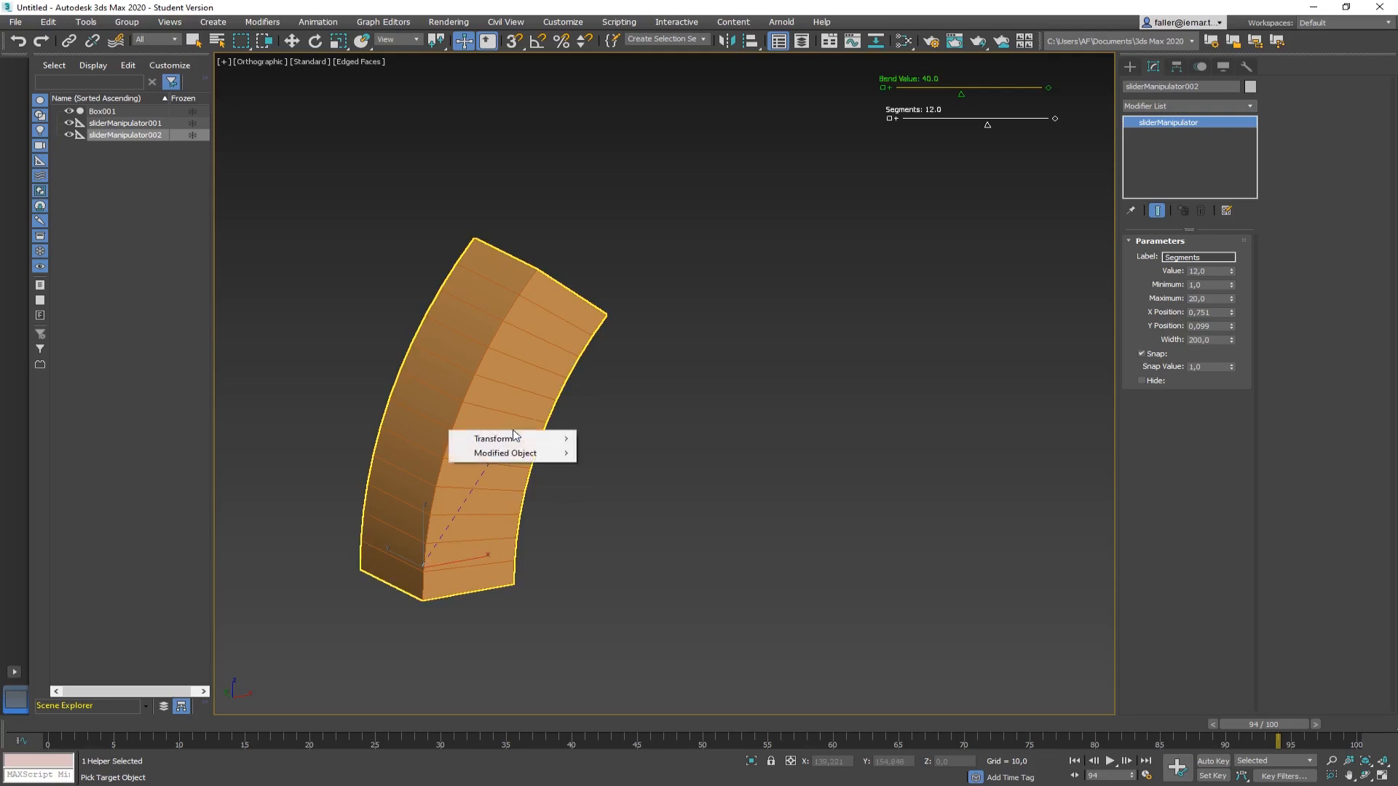
{"action": "mouse_move", "coordinate": [518, 455]}
{"action": "mouse_move", "coordinate": [604, 455]}
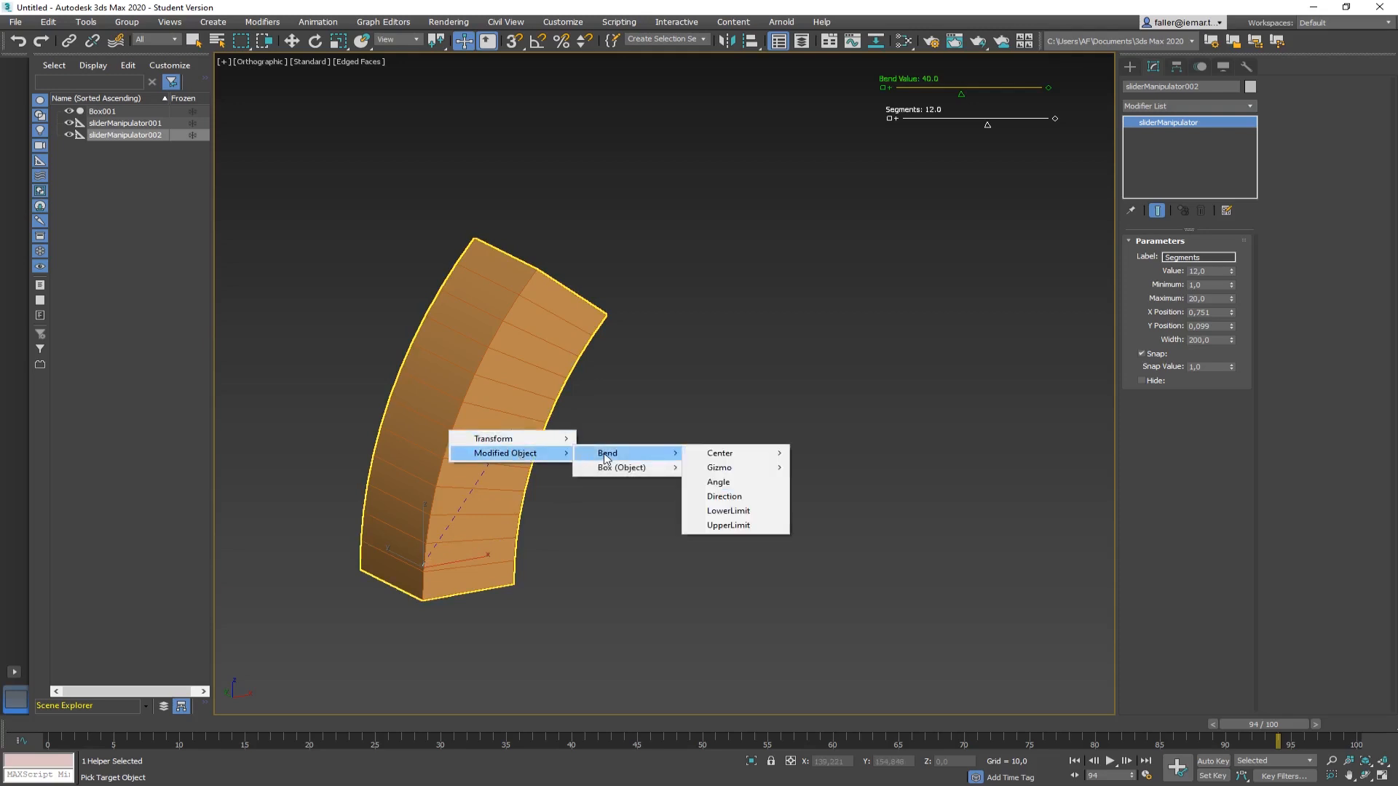
{"action": "mouse_move", "coordinate": [662, 469]}
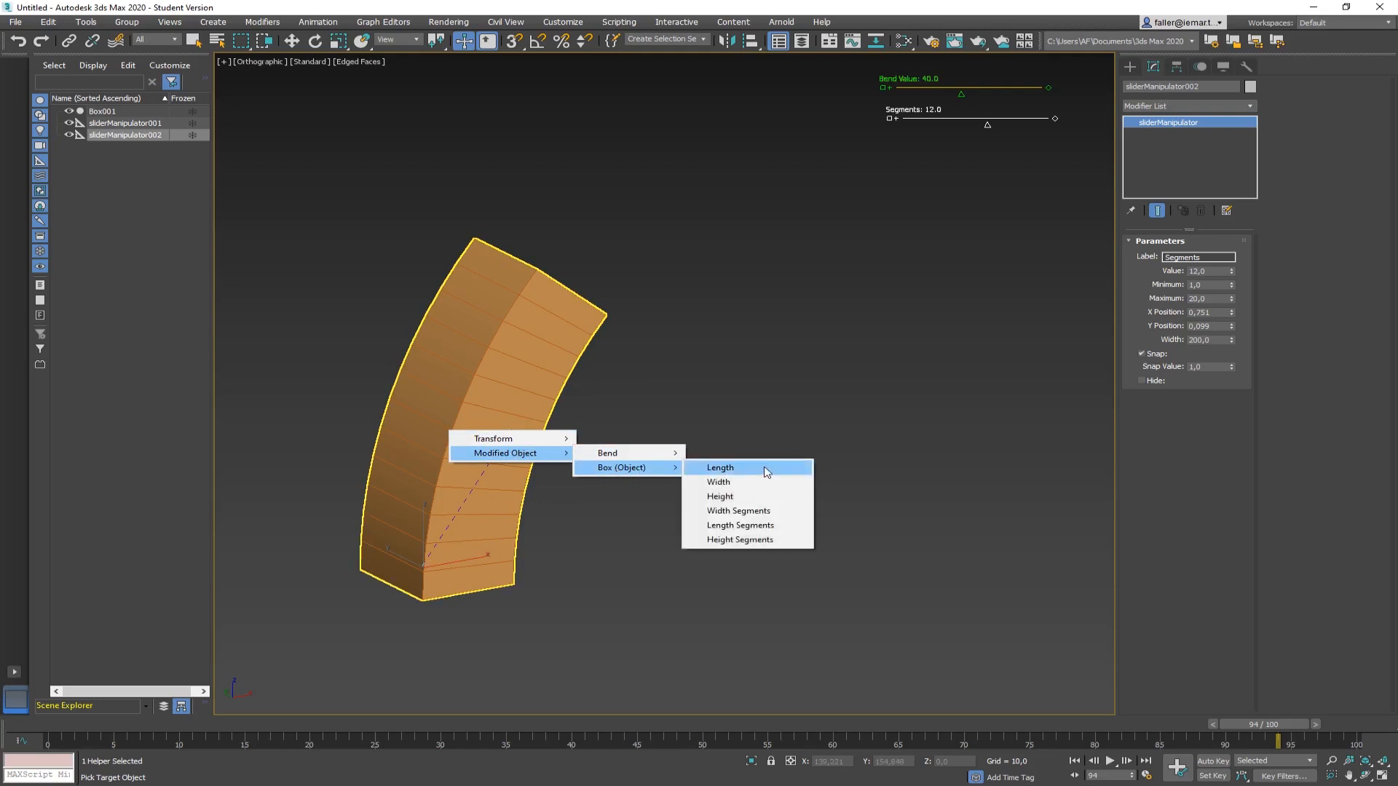
{"action": "left_click", "coordinate": [734, 540]}
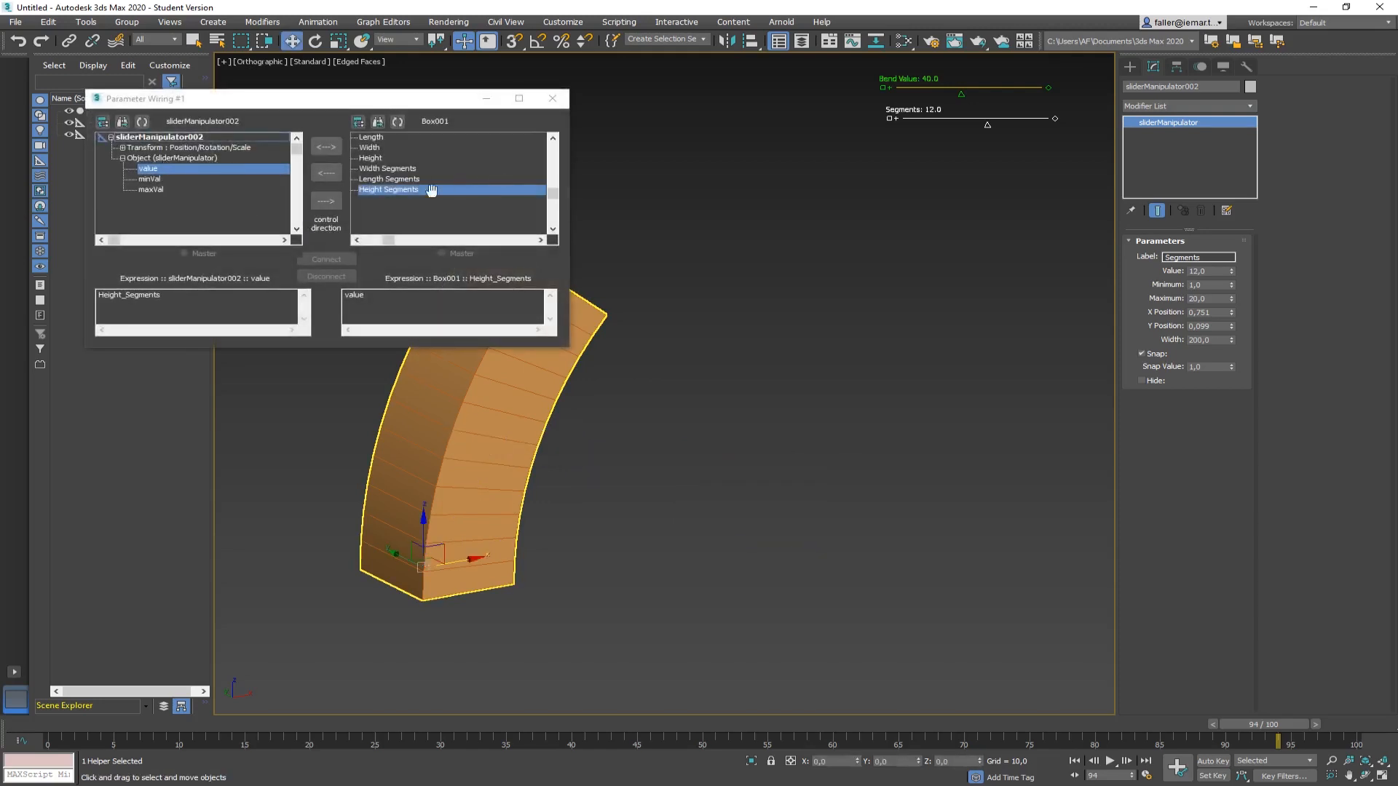
Connect the wiring one way so the slider value controls the Height Segments, and close the wiring dialog
{"action": "left_click", "coordinate": [326, 200]}
{"action": "left_click", "coordinate": [329, 260]}
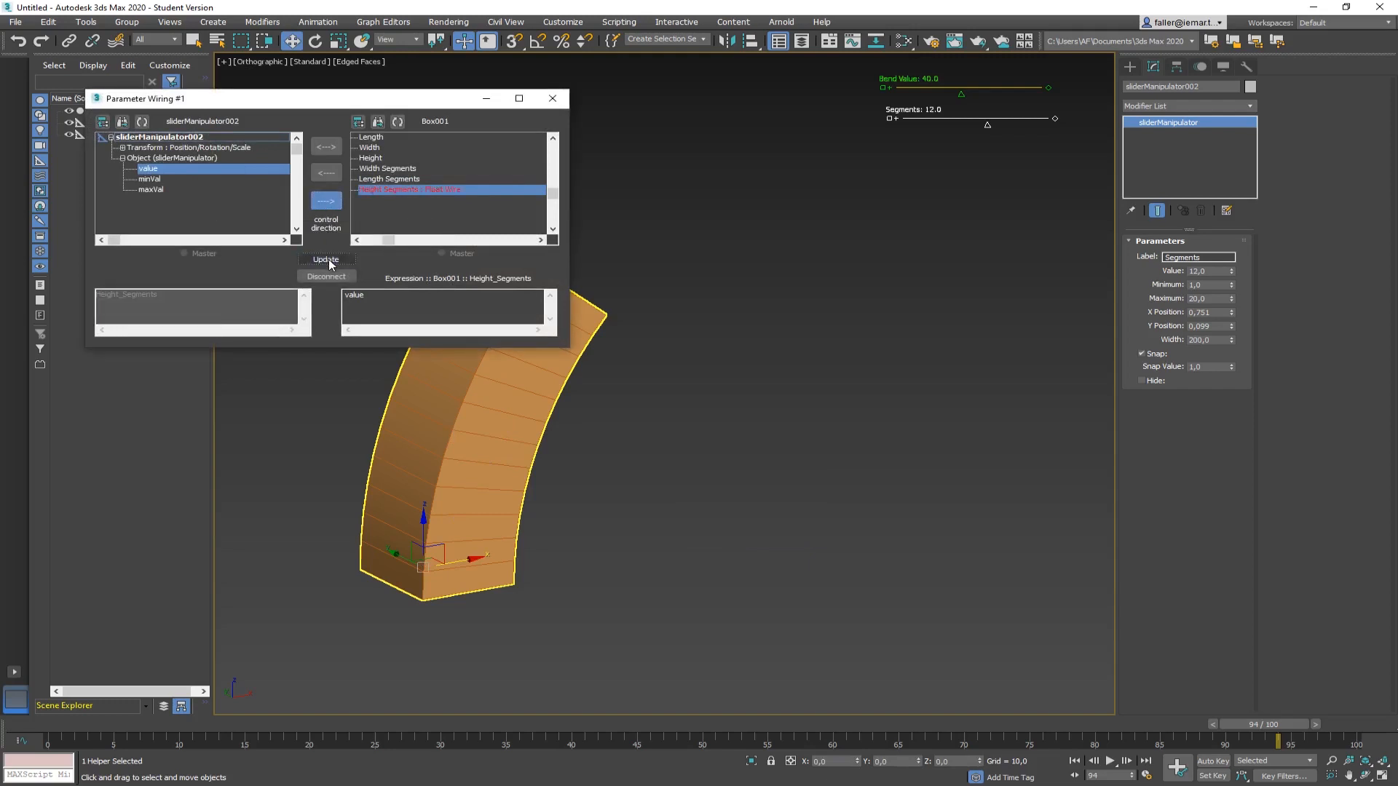
{"action": "left_click", "coordinate": [552, 98]}
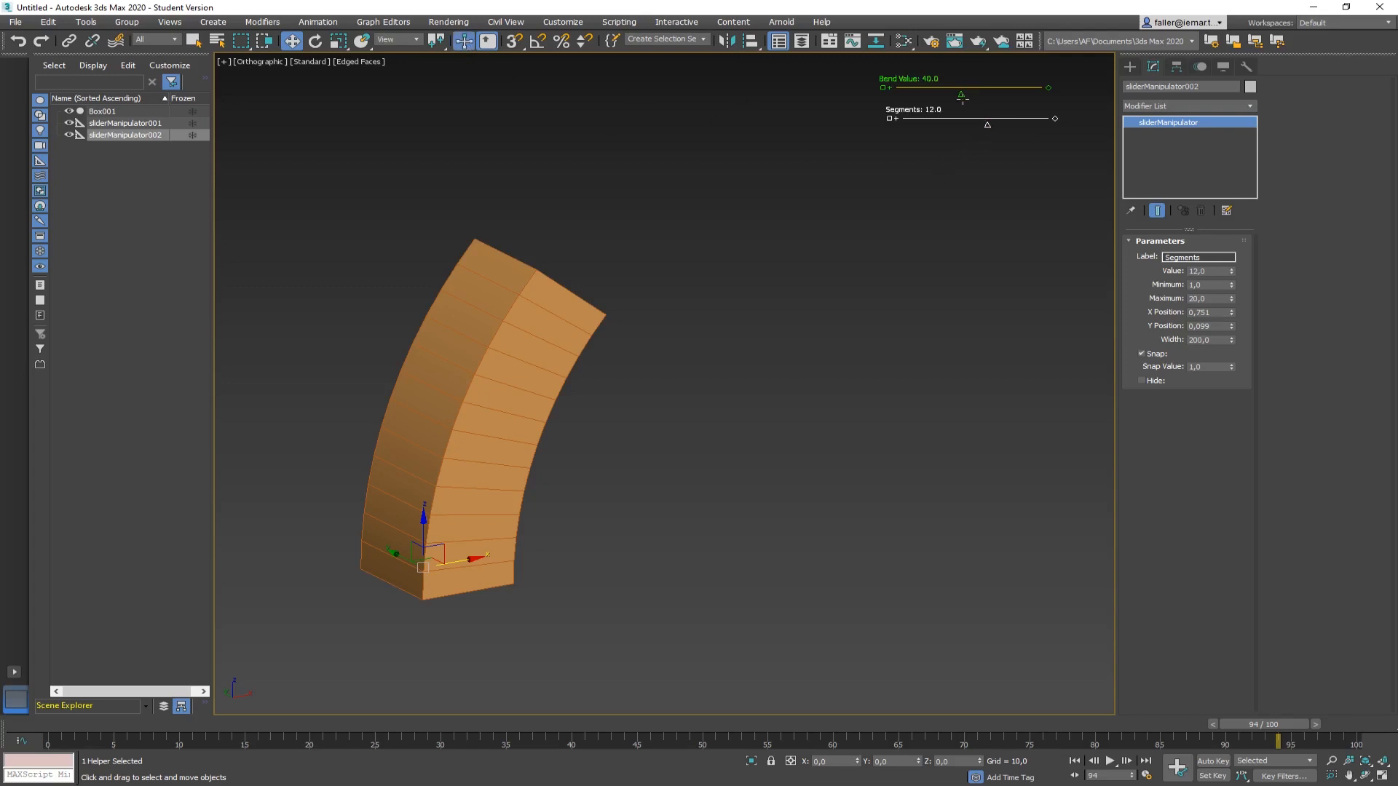
Test both sliders on the box, ending with Bend Value at 57 and Segments at 8
{"action": "mouse_move", "coordinate": [962, 94]}
{"action": "left_mouse_down"}
{"action": "mouse_move", "coordinate": [1006, 94]}
{"action": "mouse_move", "coordinate": [955, 127]}
{"action": "mouse_move", "coordinate": [996, 128]}
{"action": "mouse_move", "coordinate": [926, 128]}
{"action": "left_mouse_up"}
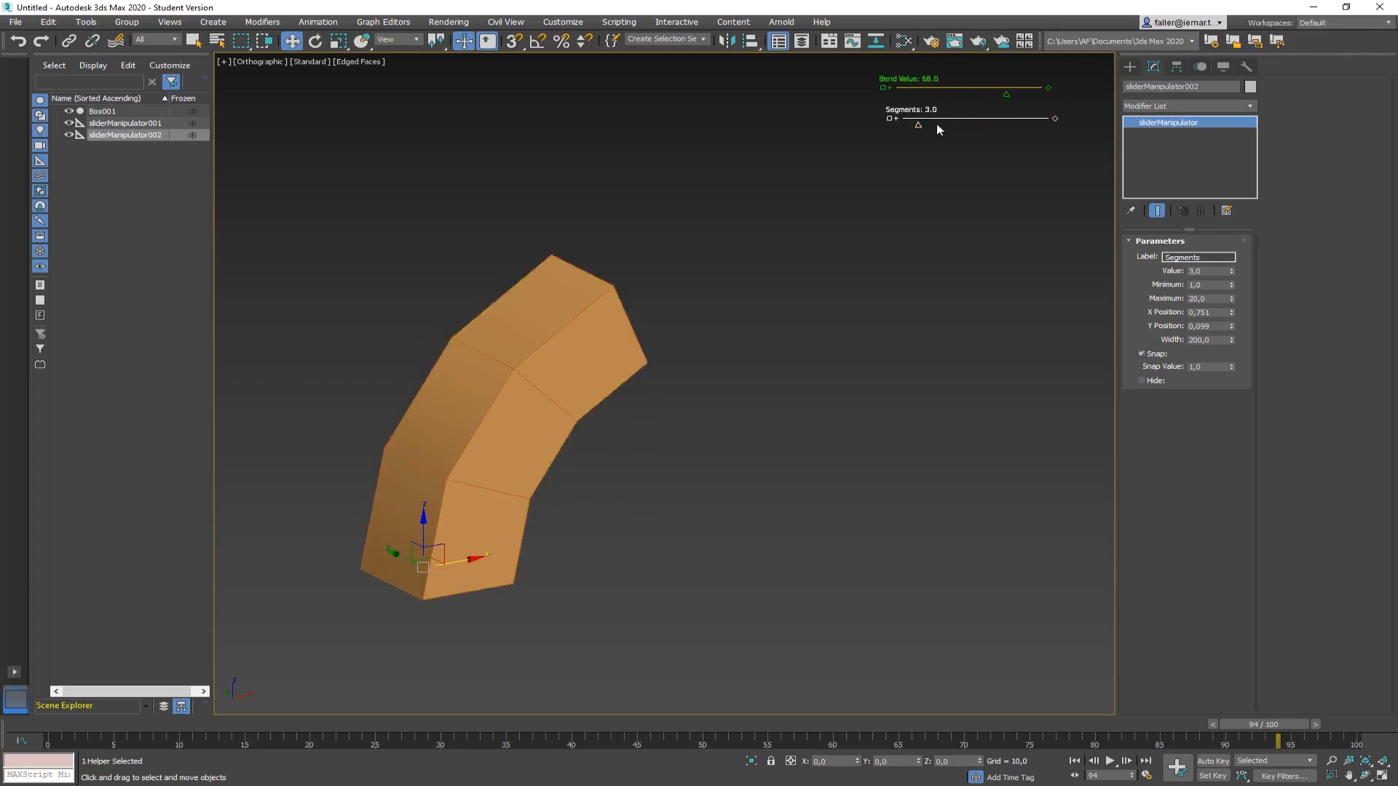
{"action": "mouse_move", "coordinate": [918, 125]}
{"action": "left_mouse_down"}
{"action": "mouse_move", "coordinate": [1038, 125]}
{"action": "mouse_move", "coordinate": [972, 126]}
{"action": "left_mouse_up"}
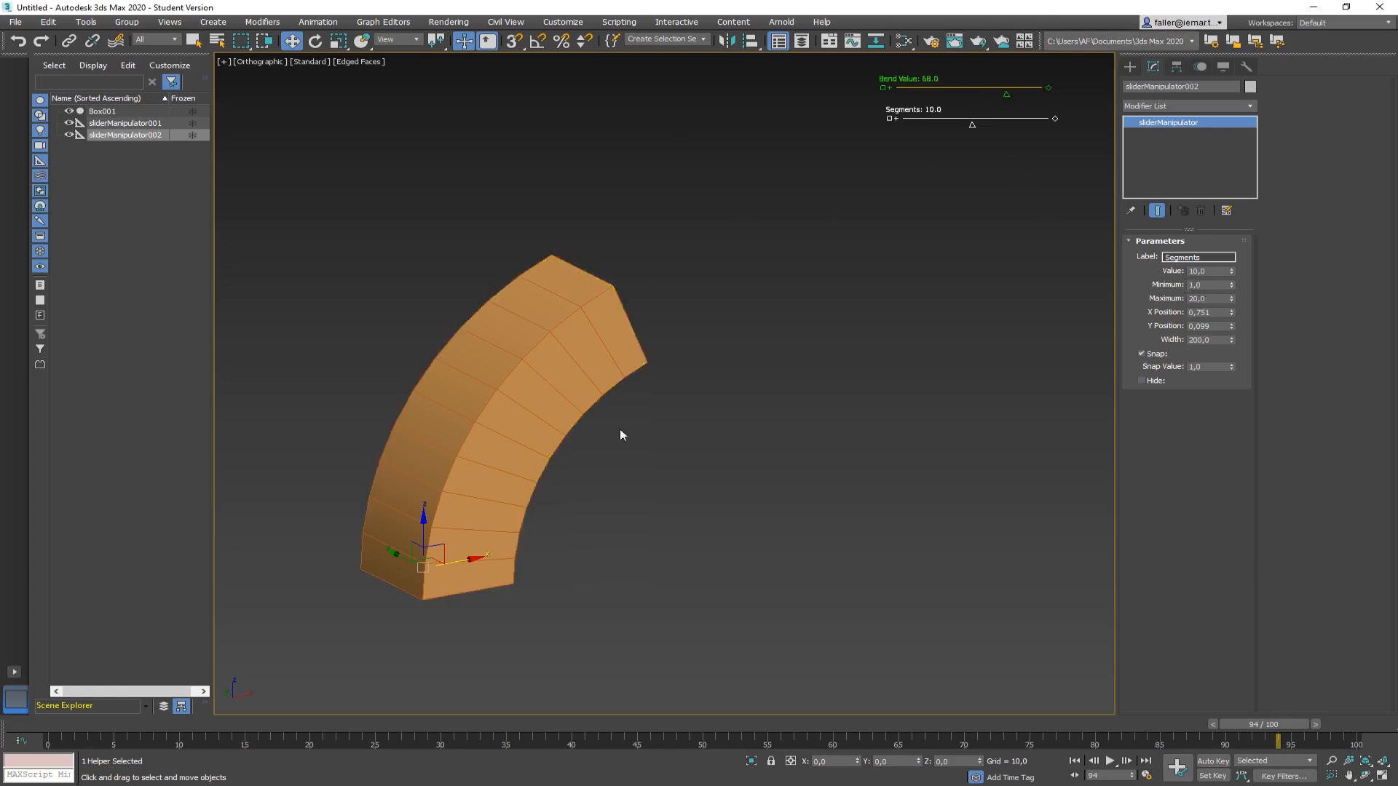
{"action": "mouse_move", "coordinate": [1006, 94]}
{"action": "left_mouse_down"}
{"action": "mouse_move", "coordinate": [954, 93]}
{"action": "mouse_move", "coordinate": [975, 126]}
{"action": "mouse_move", "coordinate": [957, 123]}
{"action": "mouse_move", "coordinate": [959, 95]}
{"action": "mouse_move", "coordinate": [988, 95]}
{"action": "left_mouse_up"}
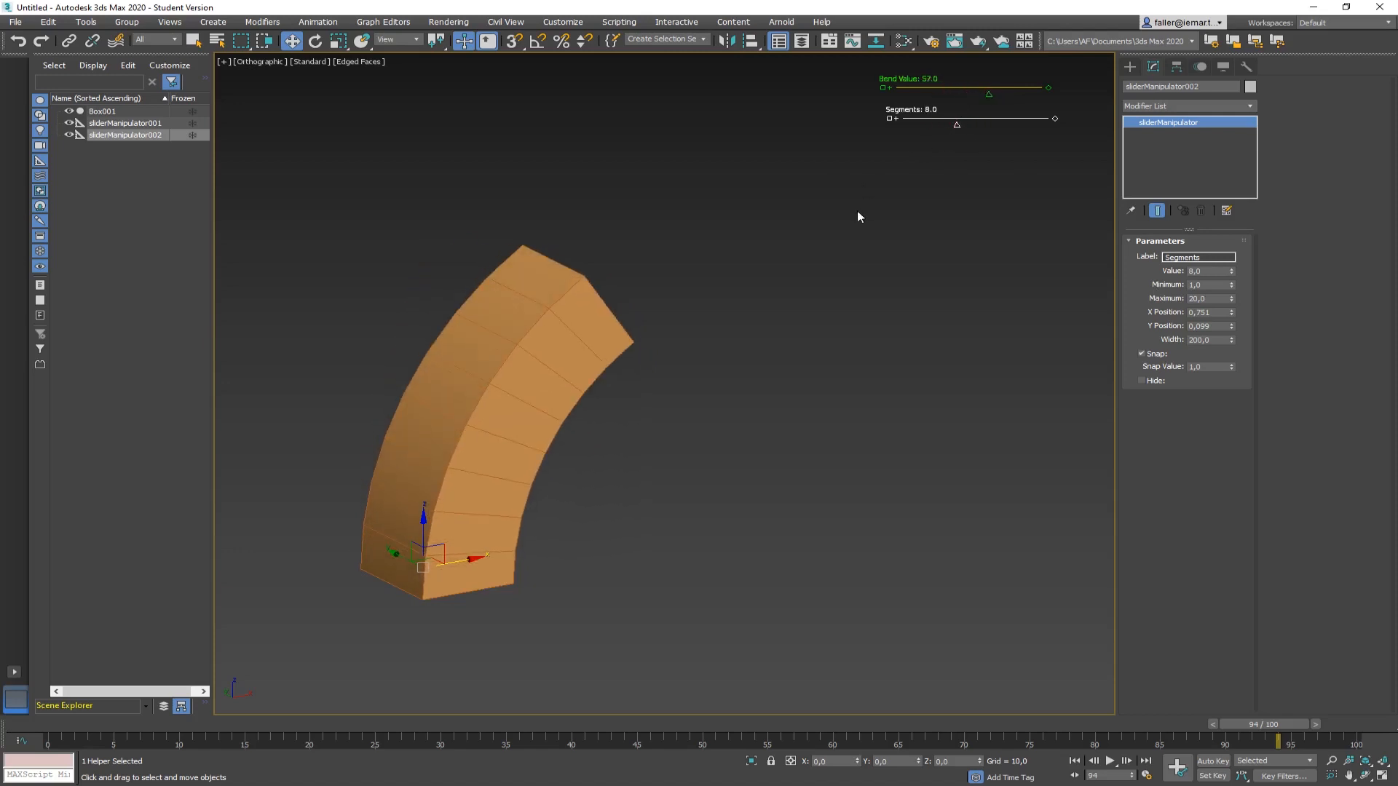